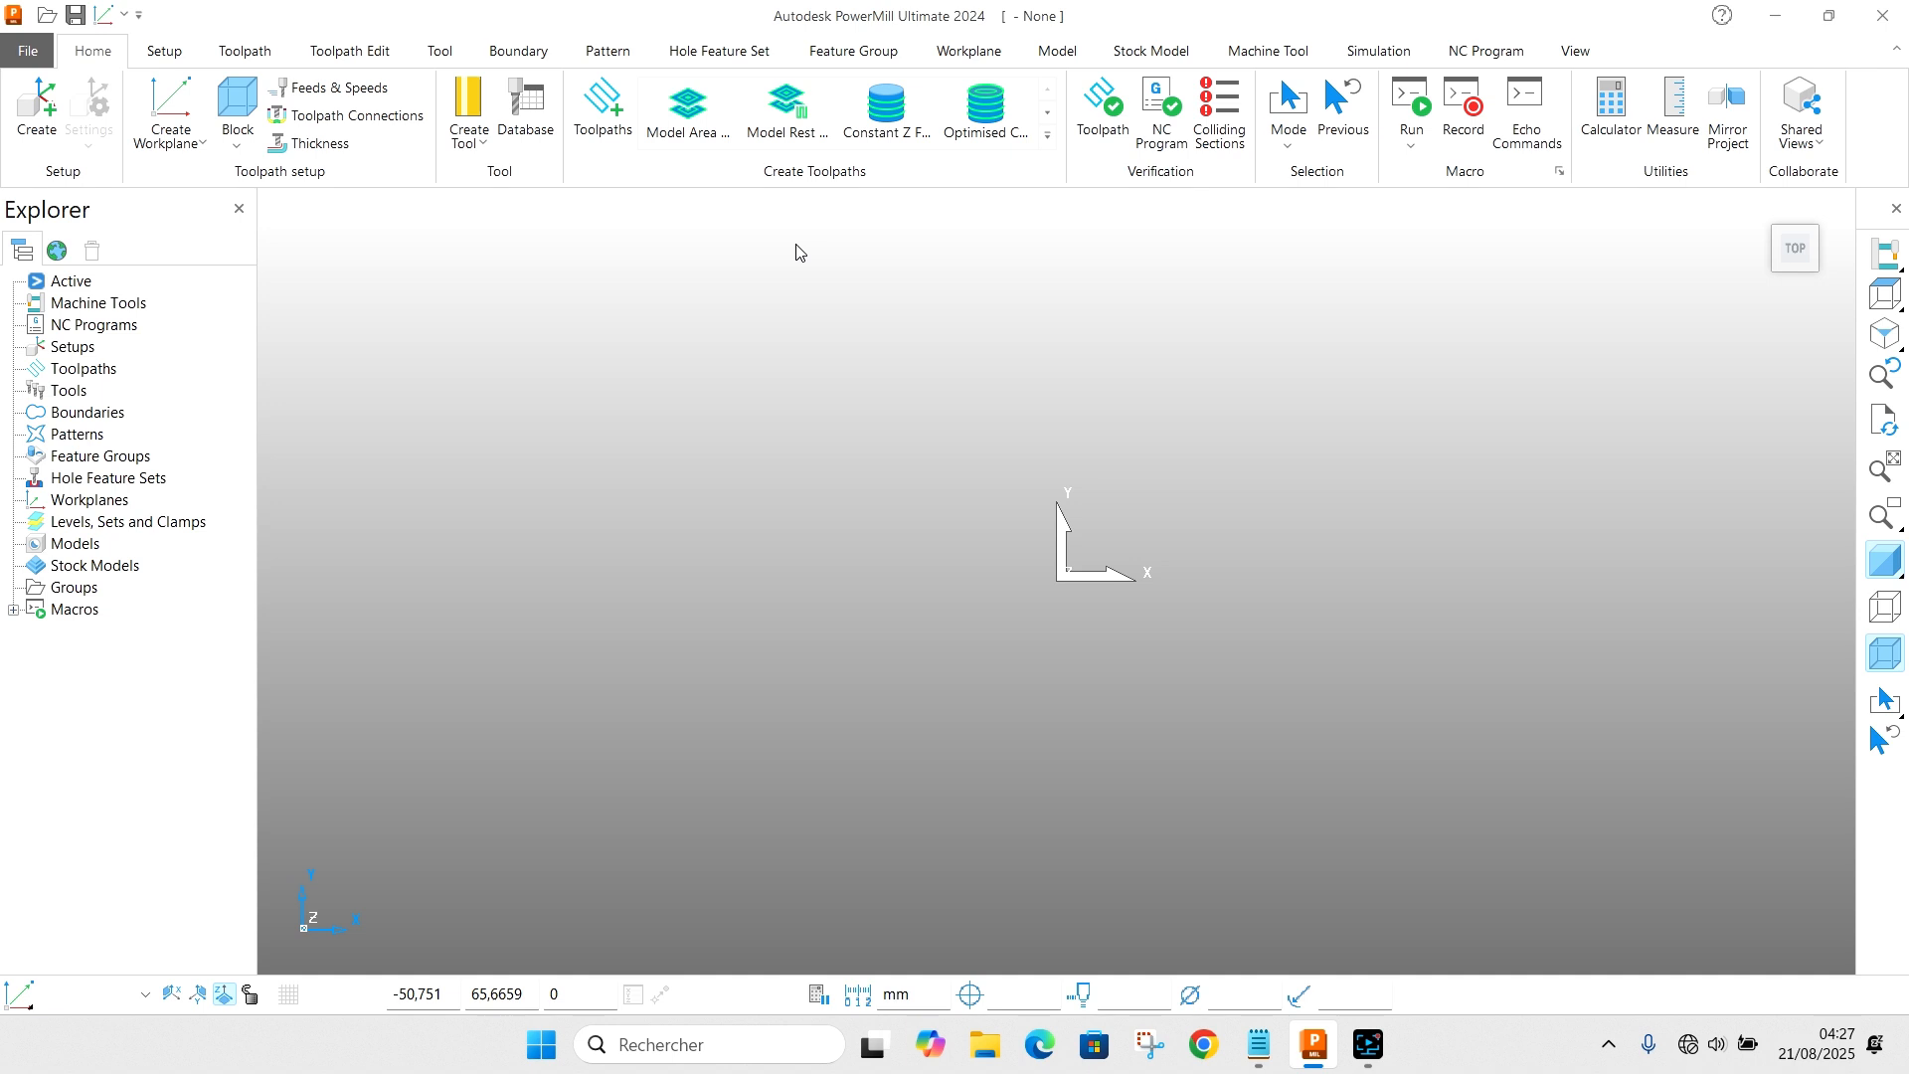
# Step: Import the cowling.dgk model from the examples folder
pyautogui.click(27, 51)
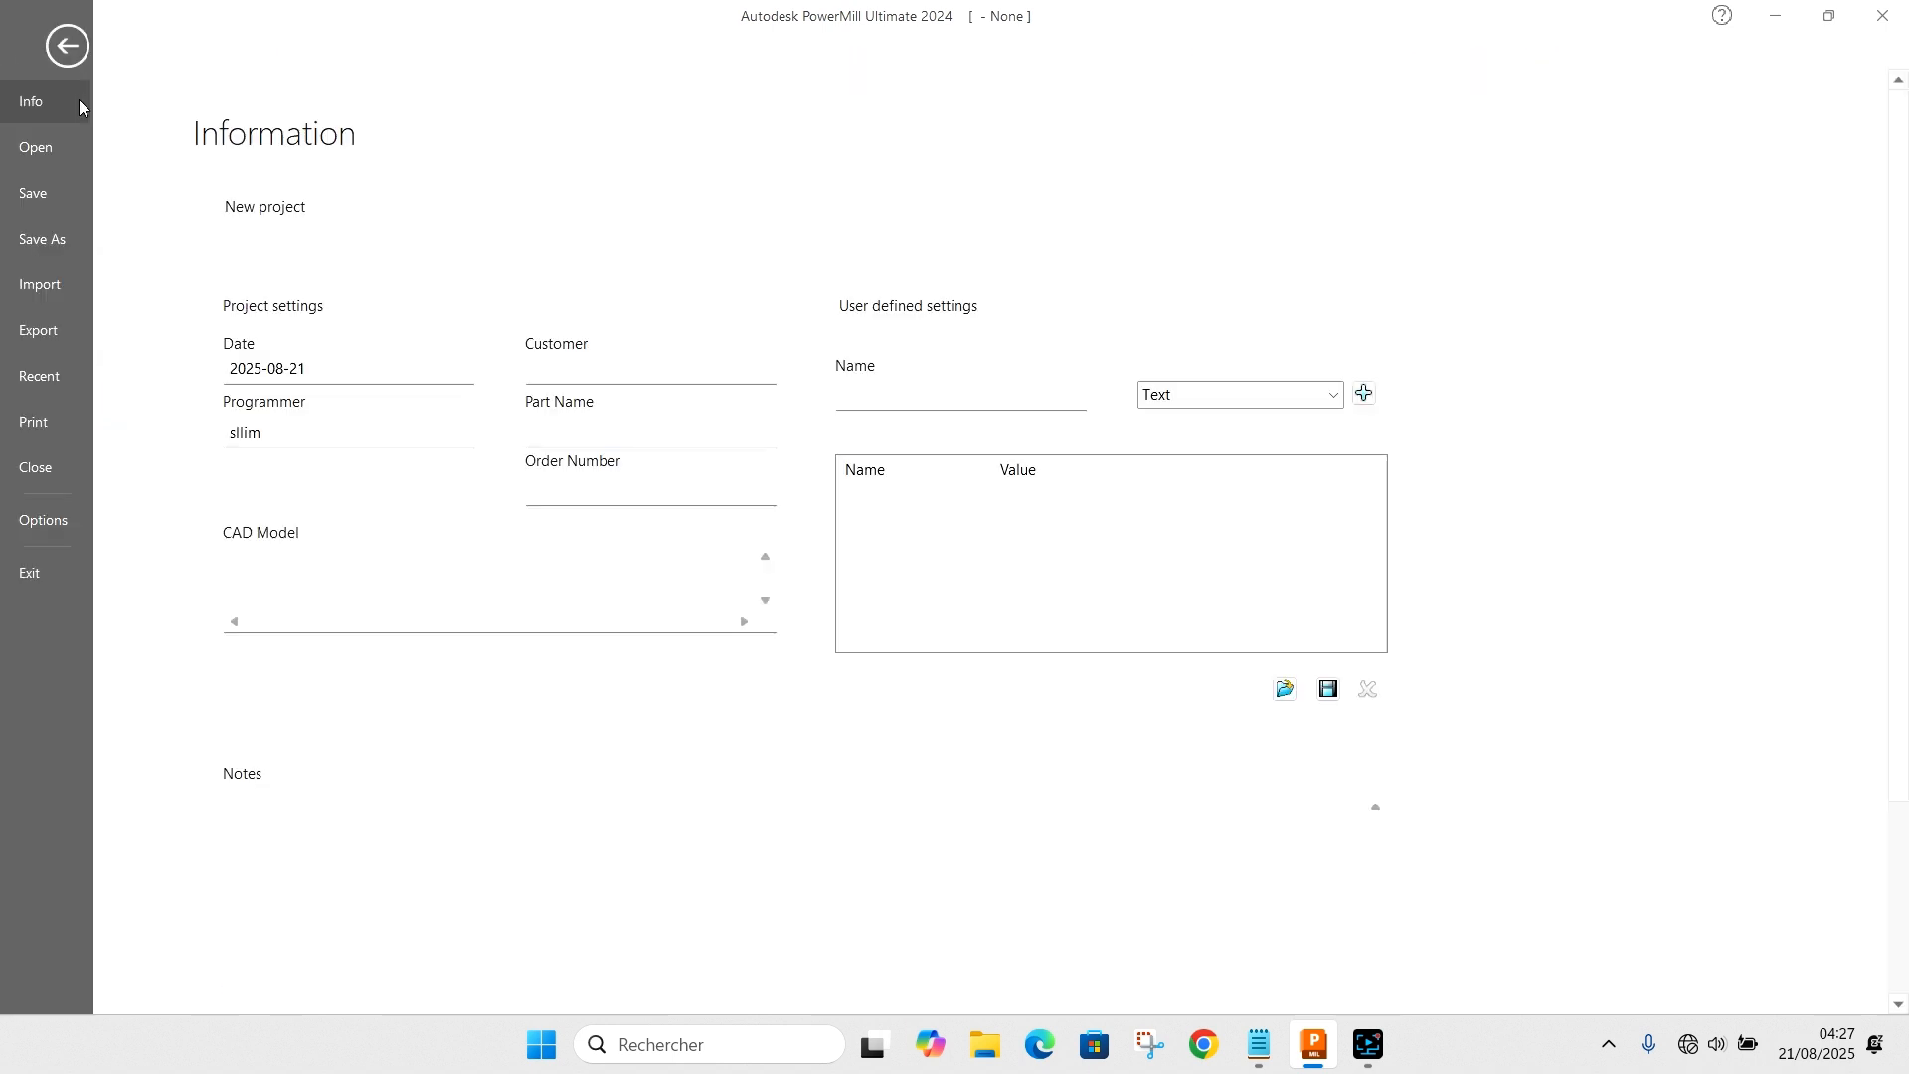
pyautogui.click(20, 287)
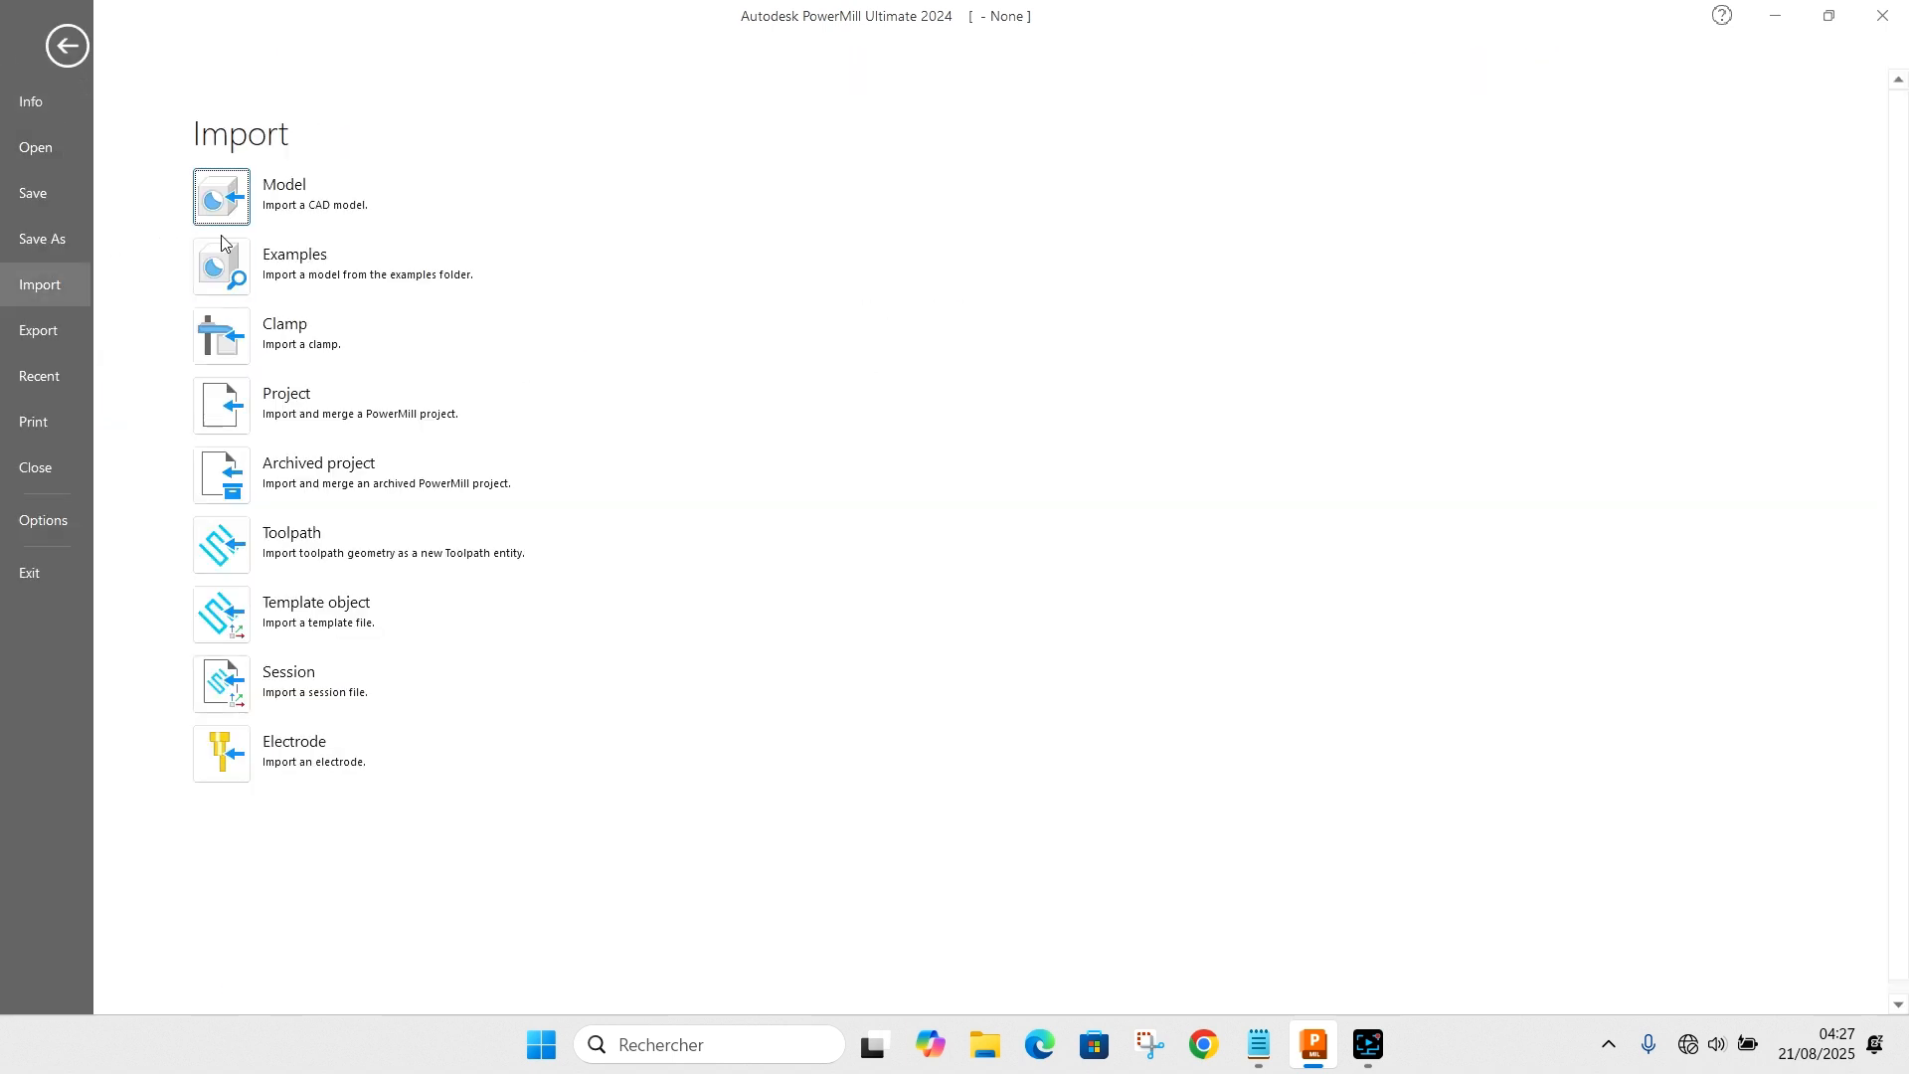
pyautogui.click(207, 272)
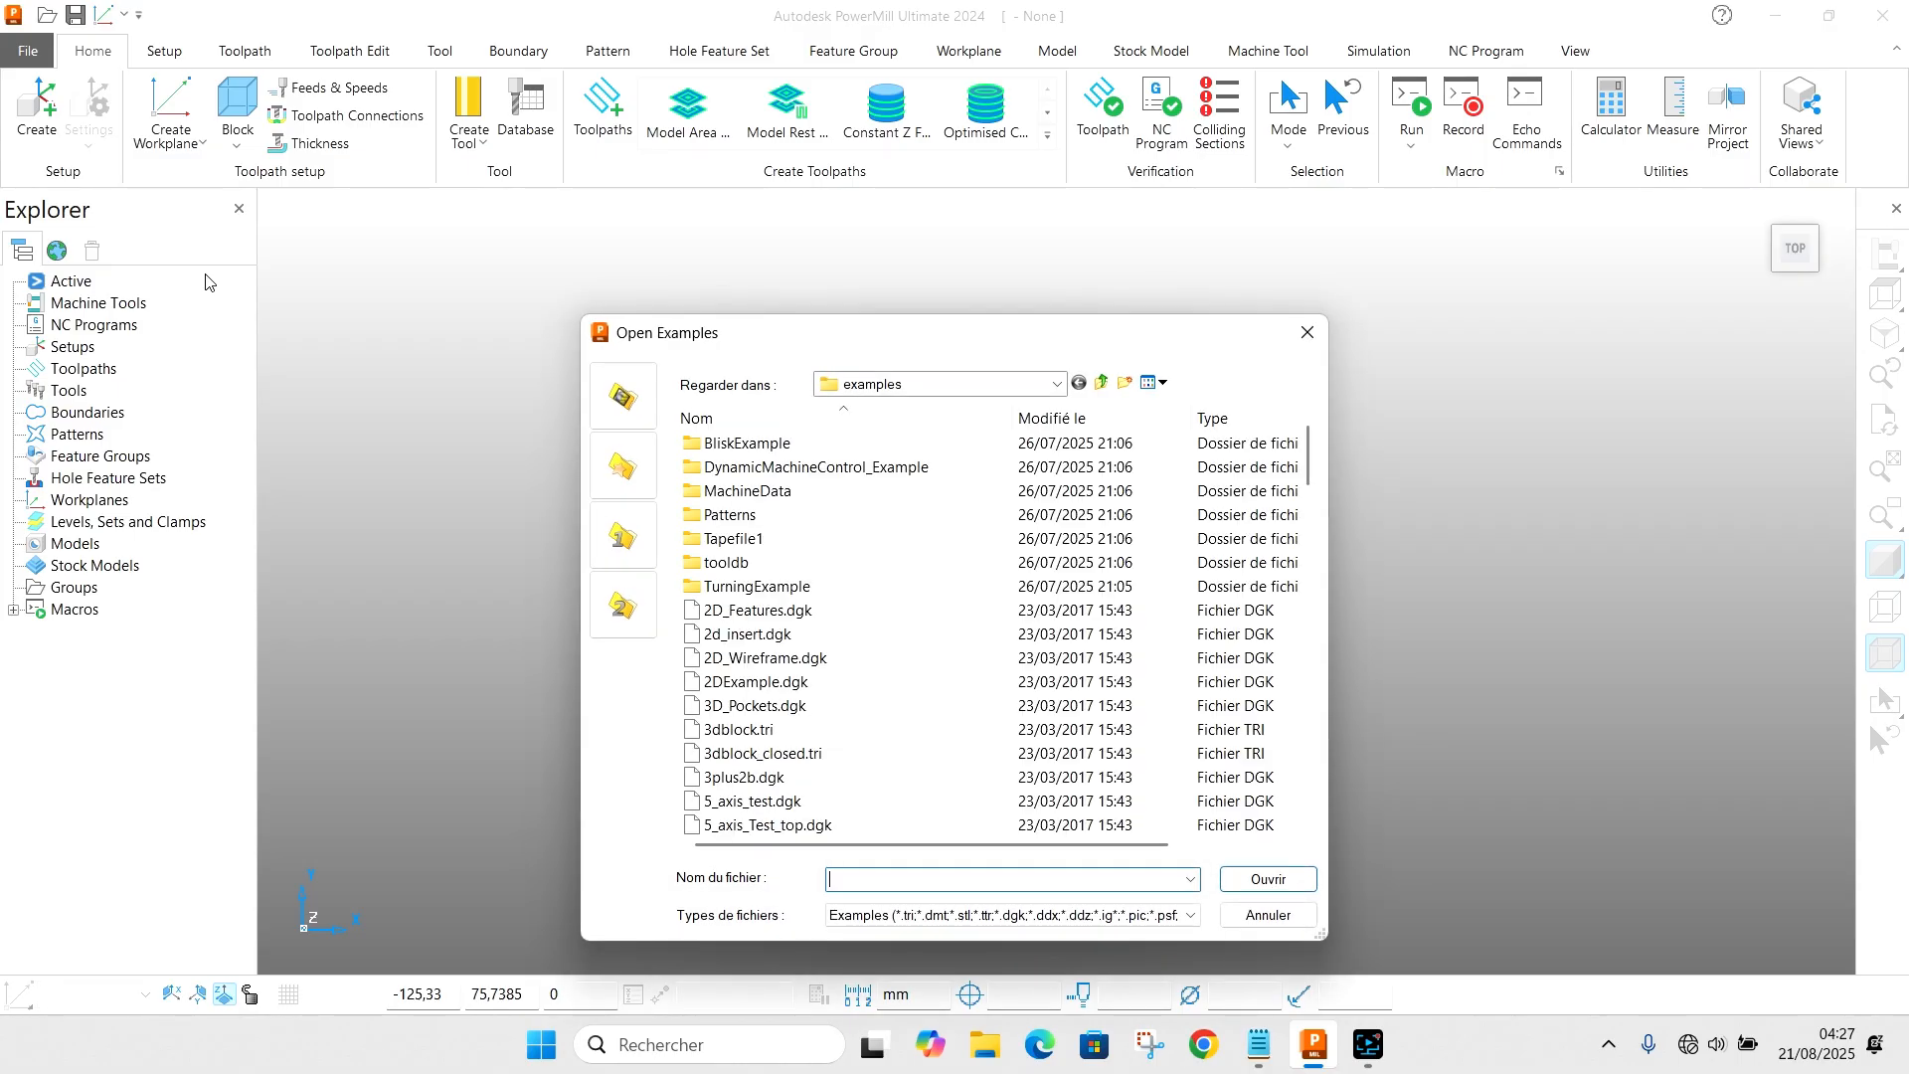
pyautogui.scroll(-5, 915, 703)
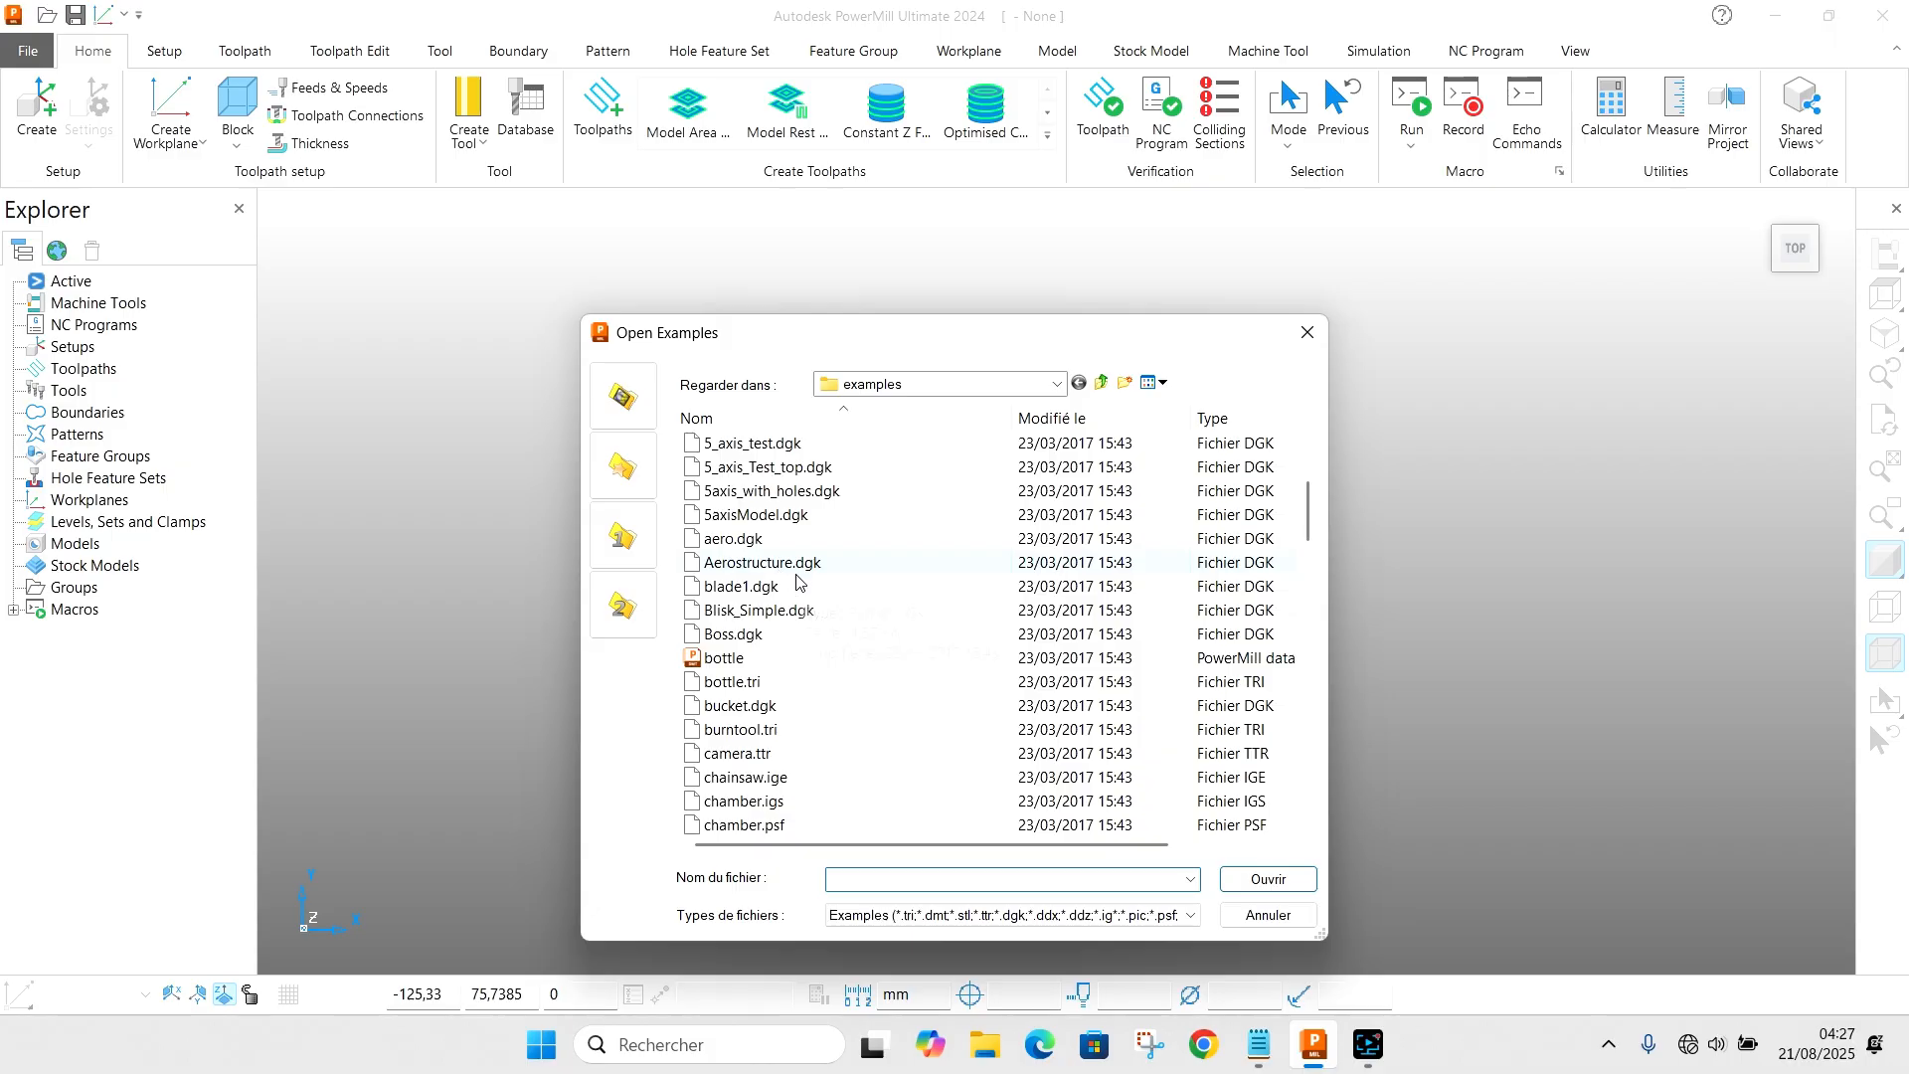
pyautogui.write('cow')
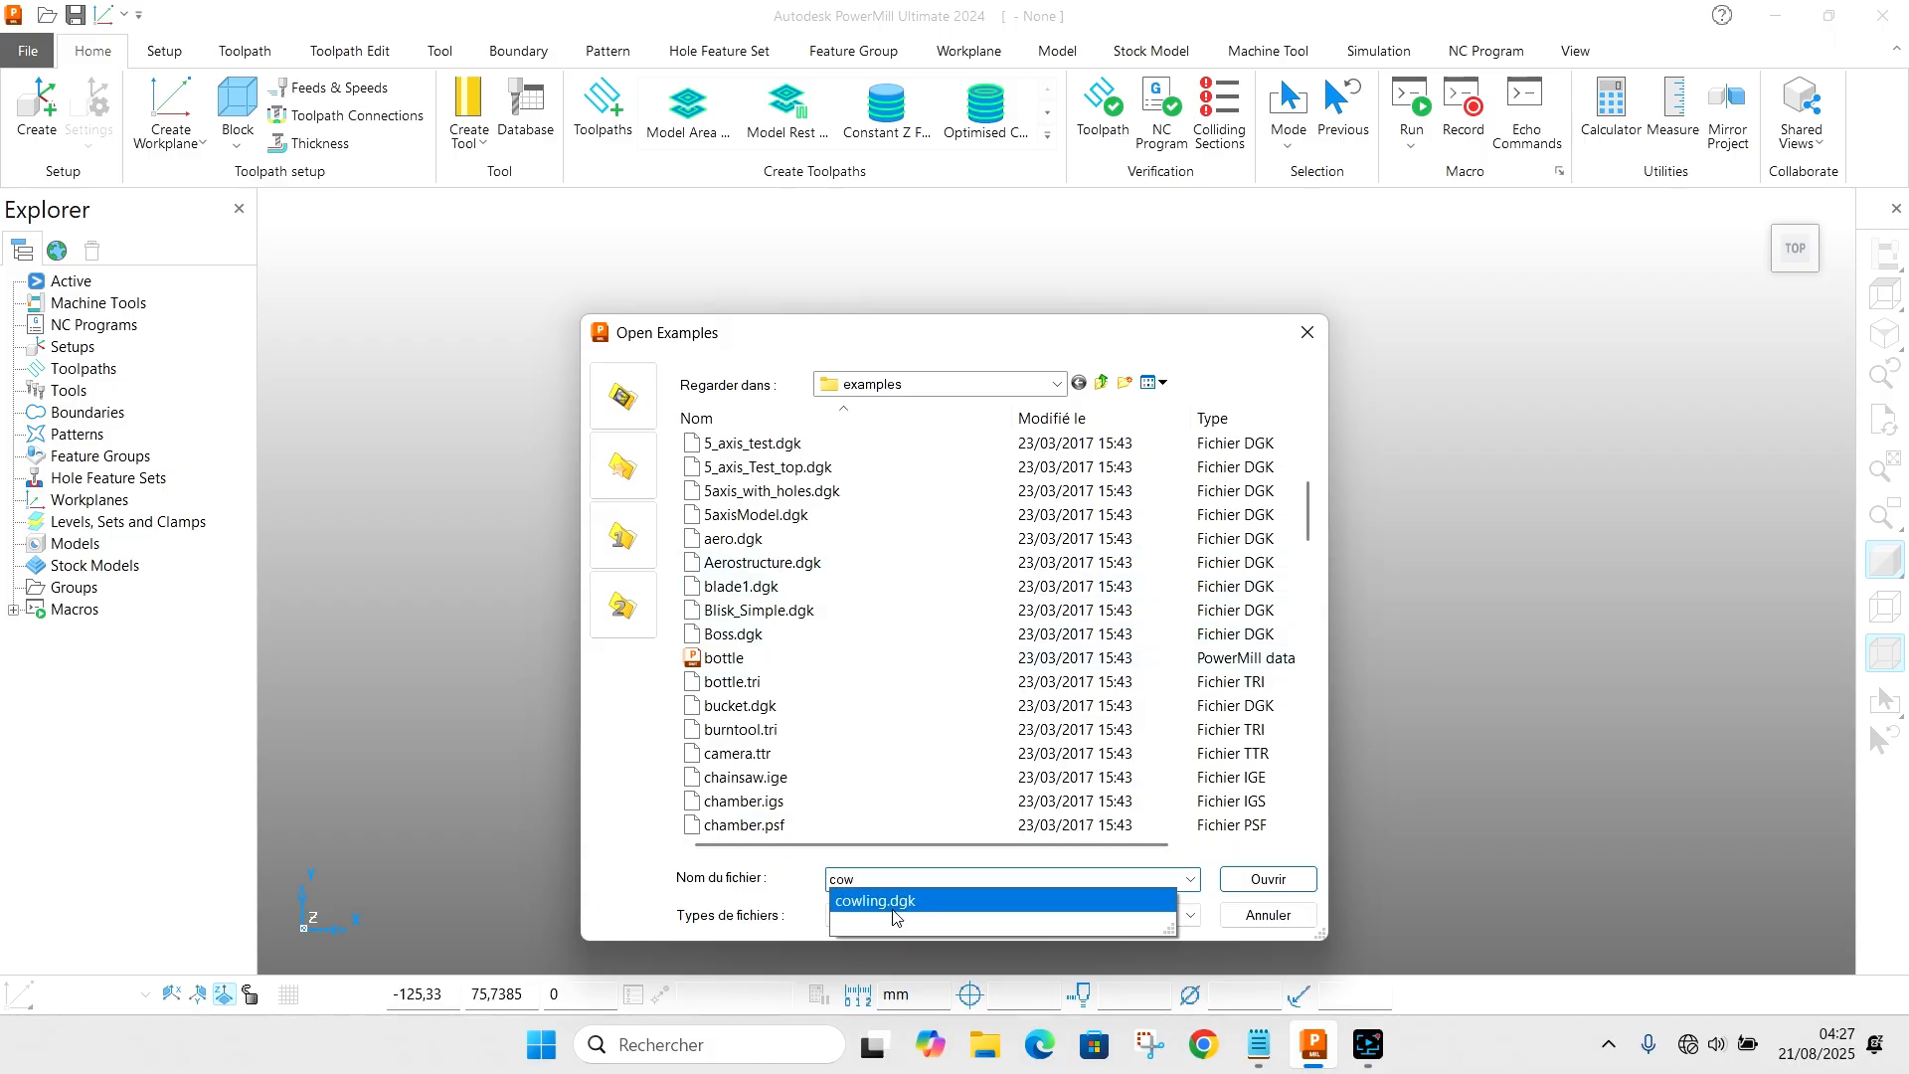
pyautogui.click(893, 901)
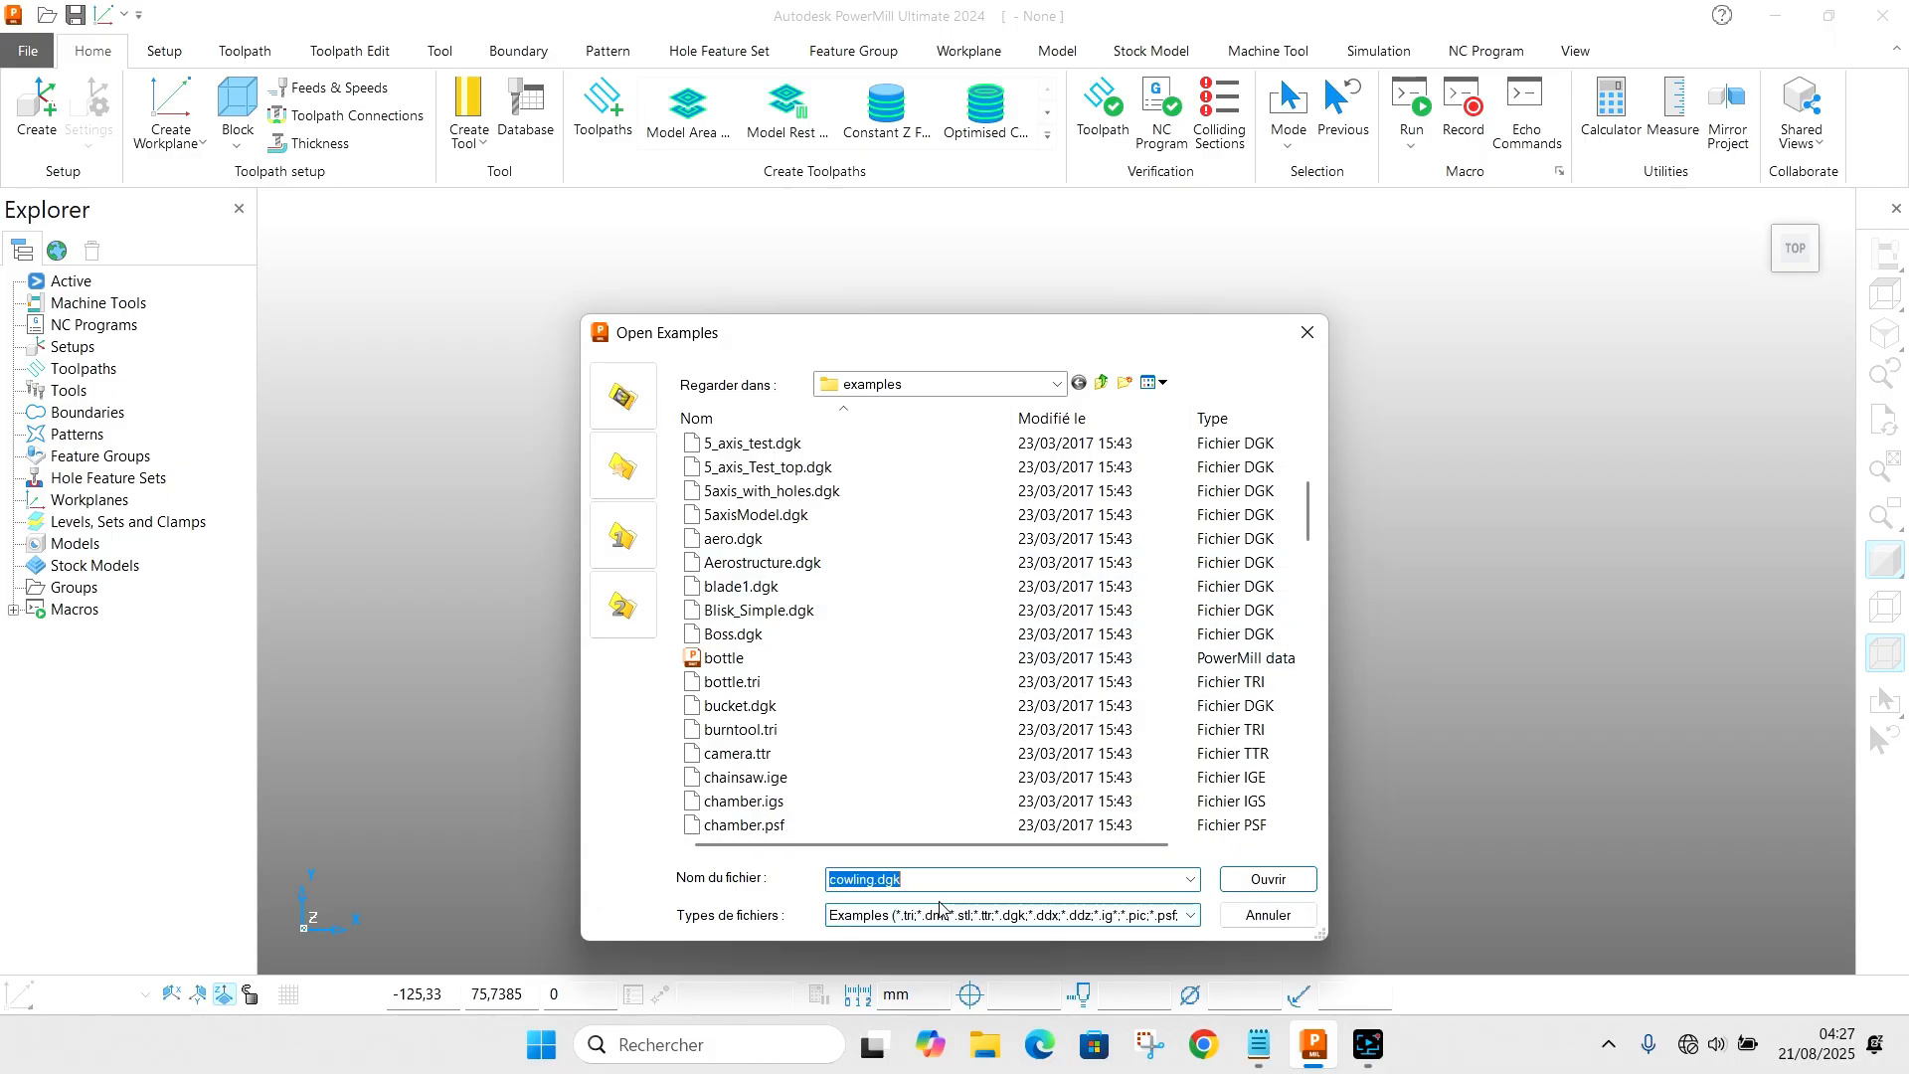
pyautogui.click(1265, 878)
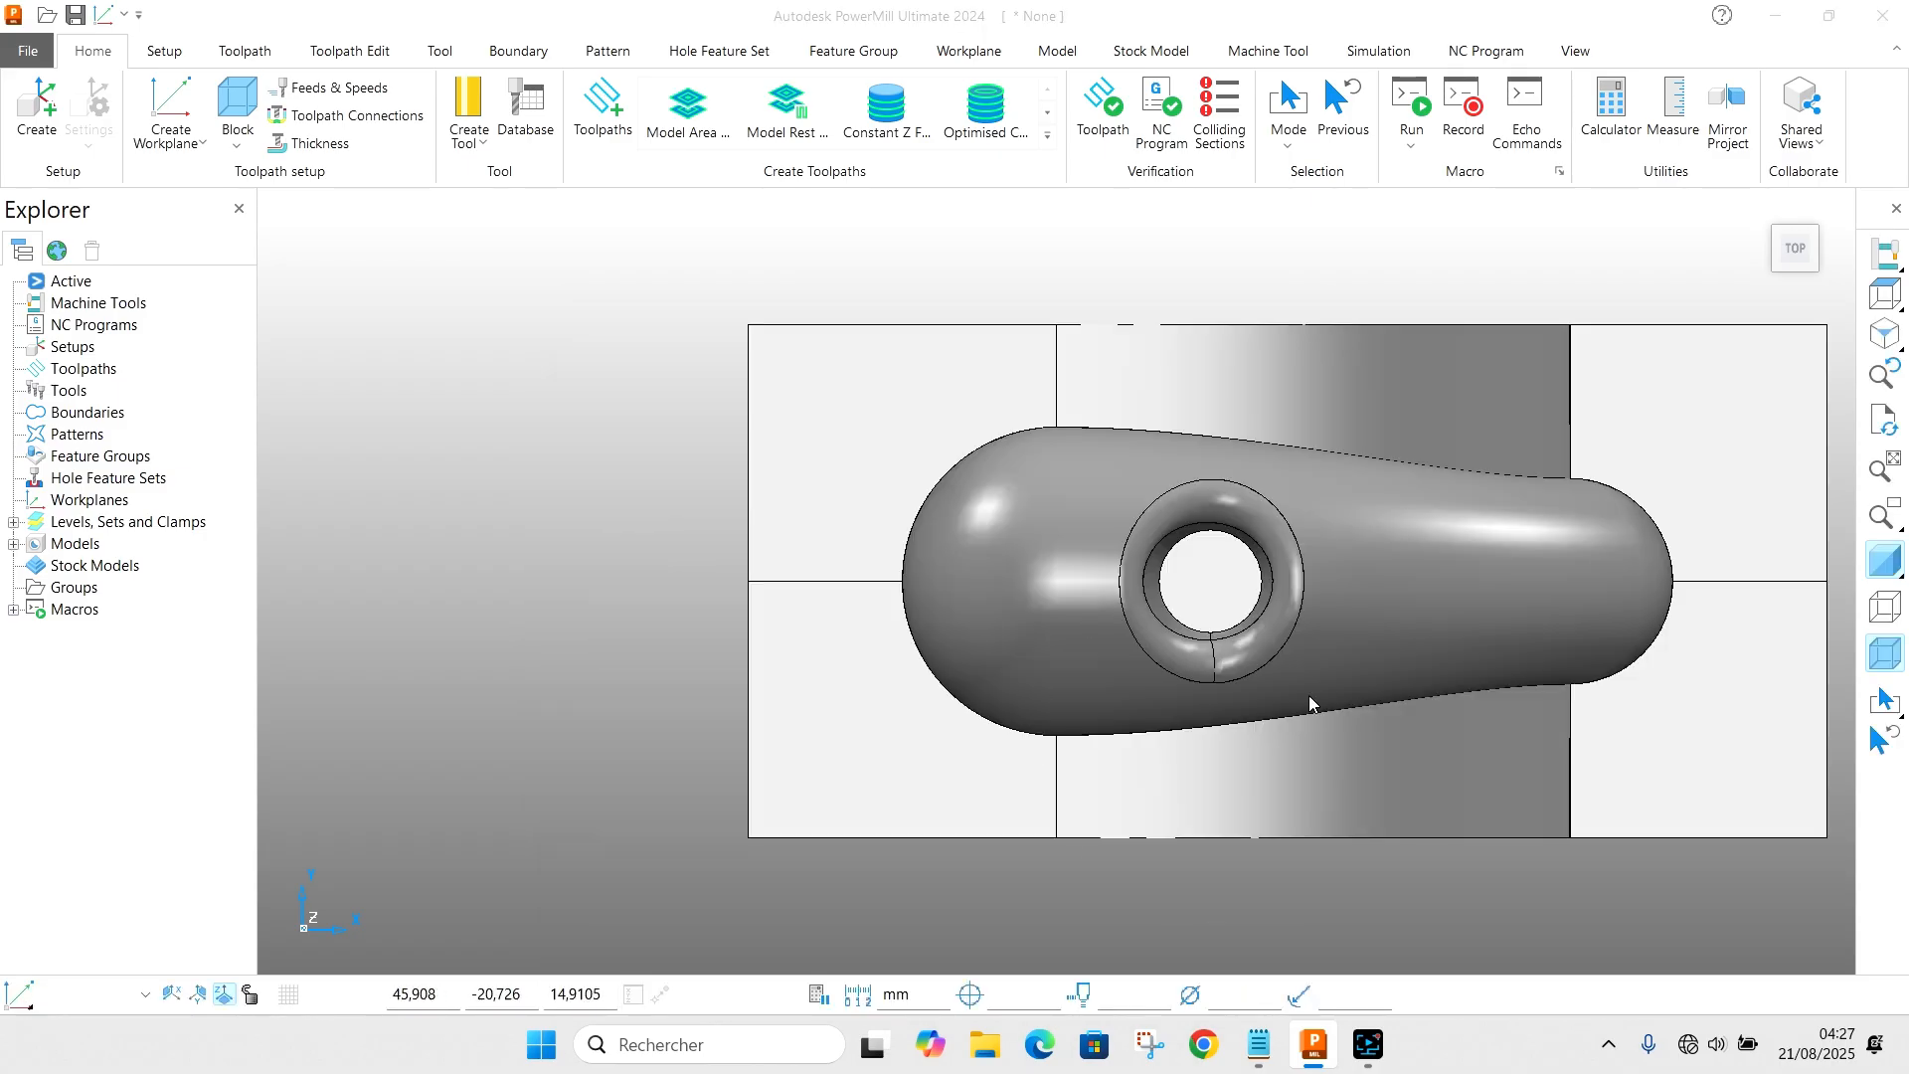
# Step: Create a box block around the model using the Global Transform coordinate system and limits calculated from the model
pyautogui.moveTo(1308, 695); pyautogui.dragTo(1459, 575, button='middle')
pyautogui.moveTo(1676, 738); pyautogui.dragTo(836, 570, button='middle')
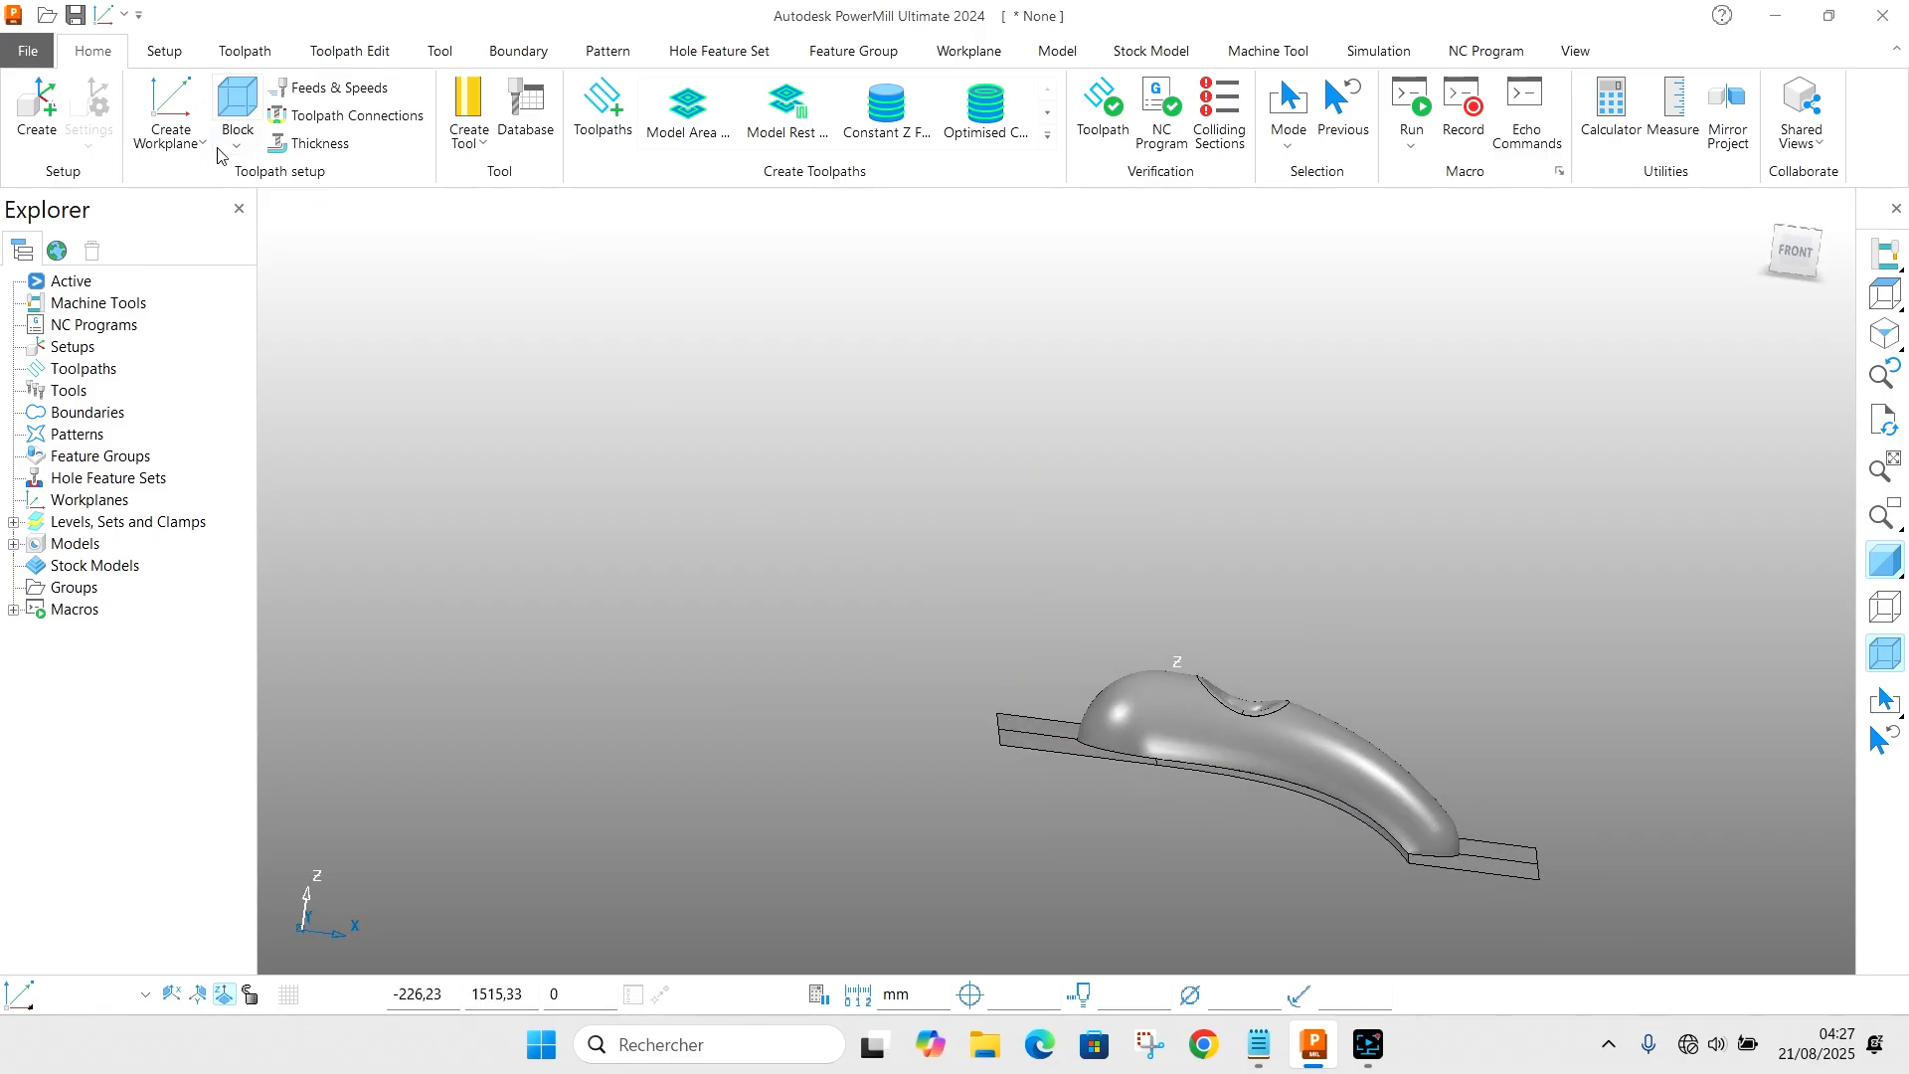
pyautogui.click(253, 144)
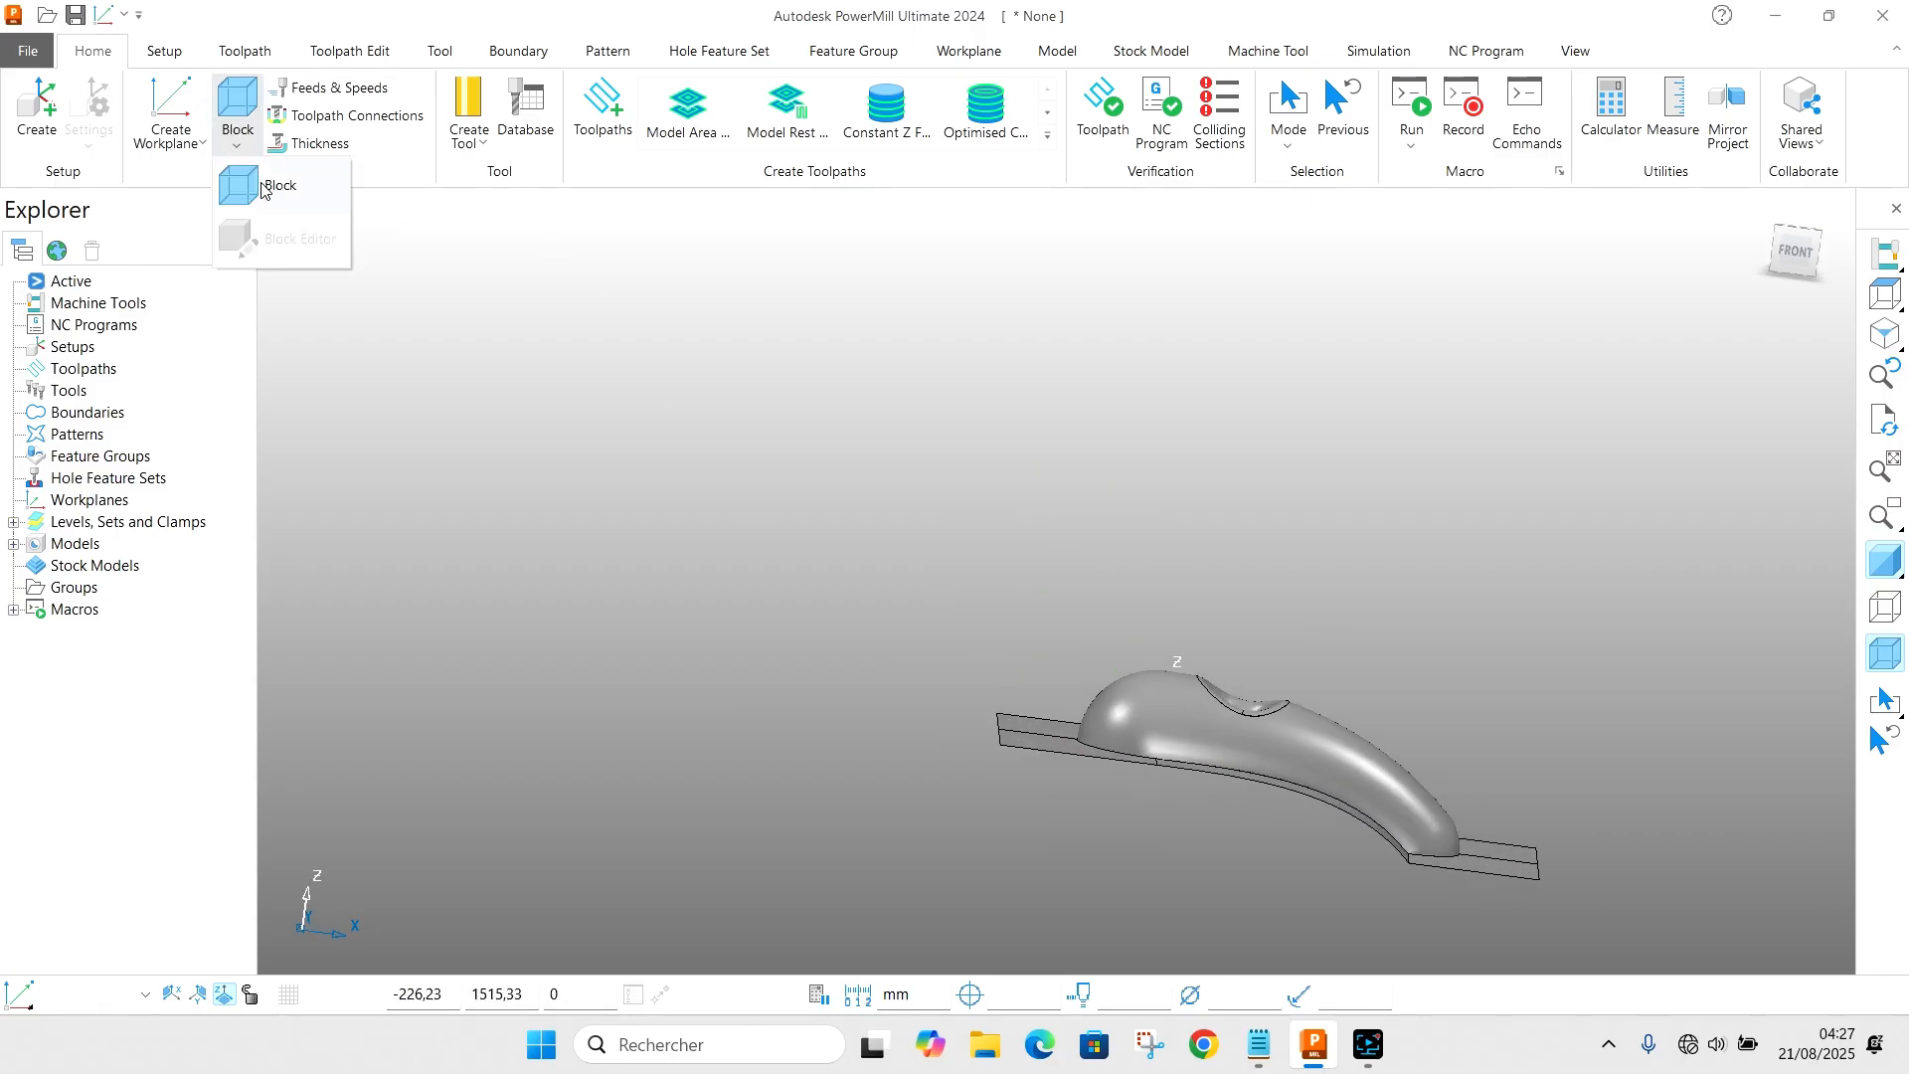
pyautogui.click(264, 187)
pyautogui.click(204, 267)
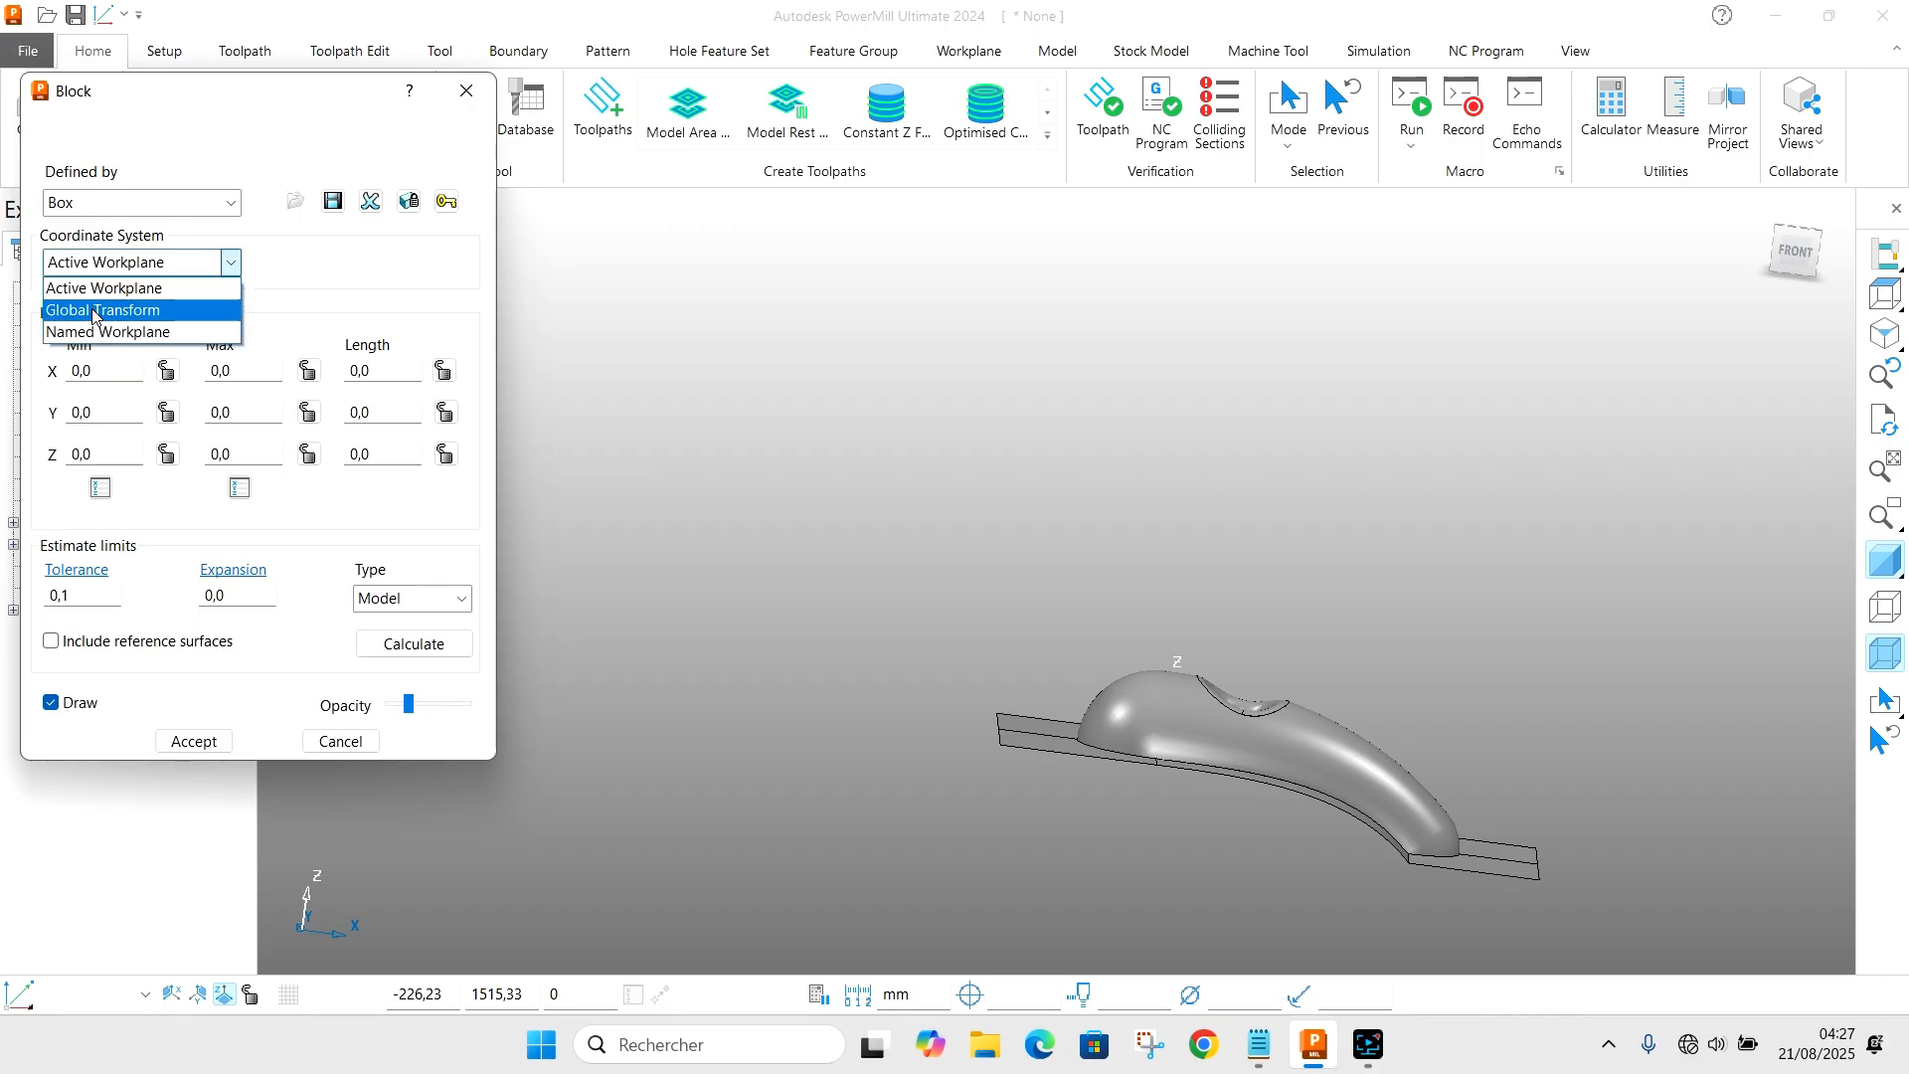
pyautogui.click(94, 310)
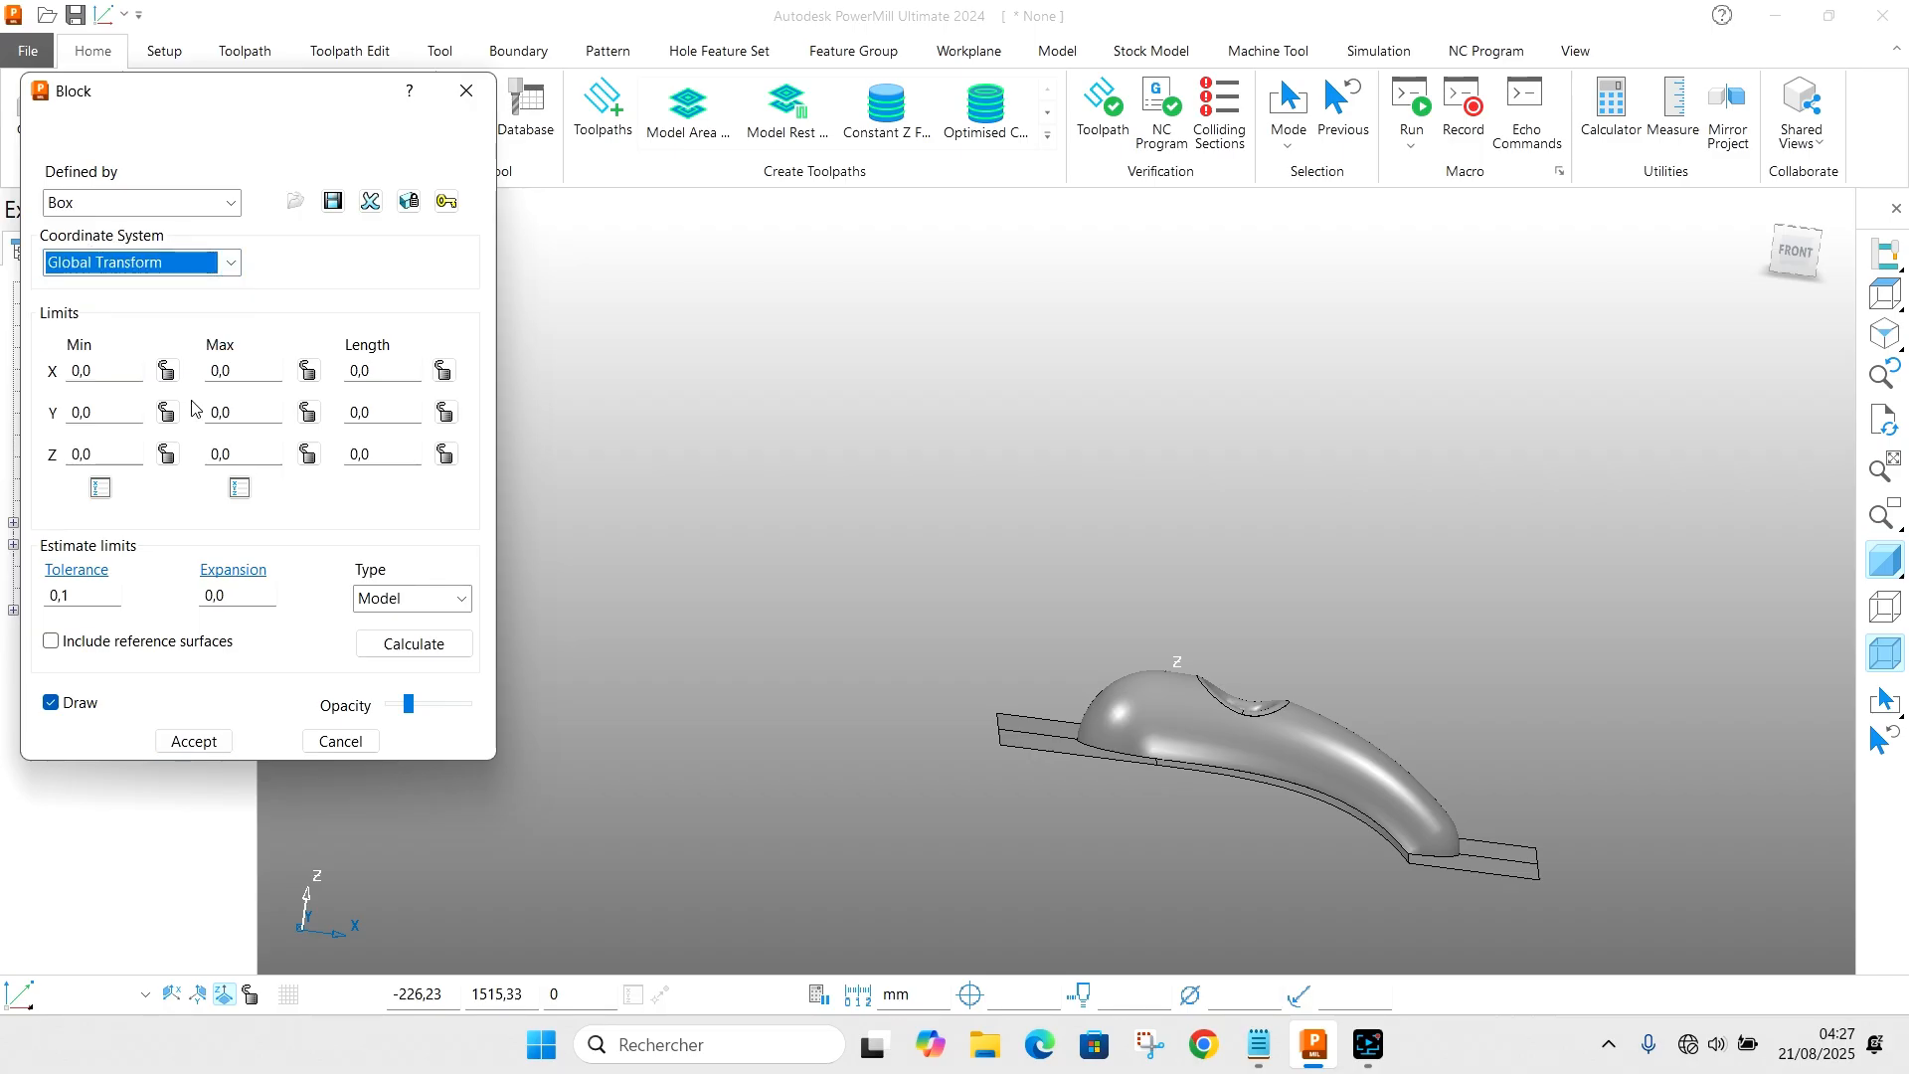
pyautogui.click(410, 640)
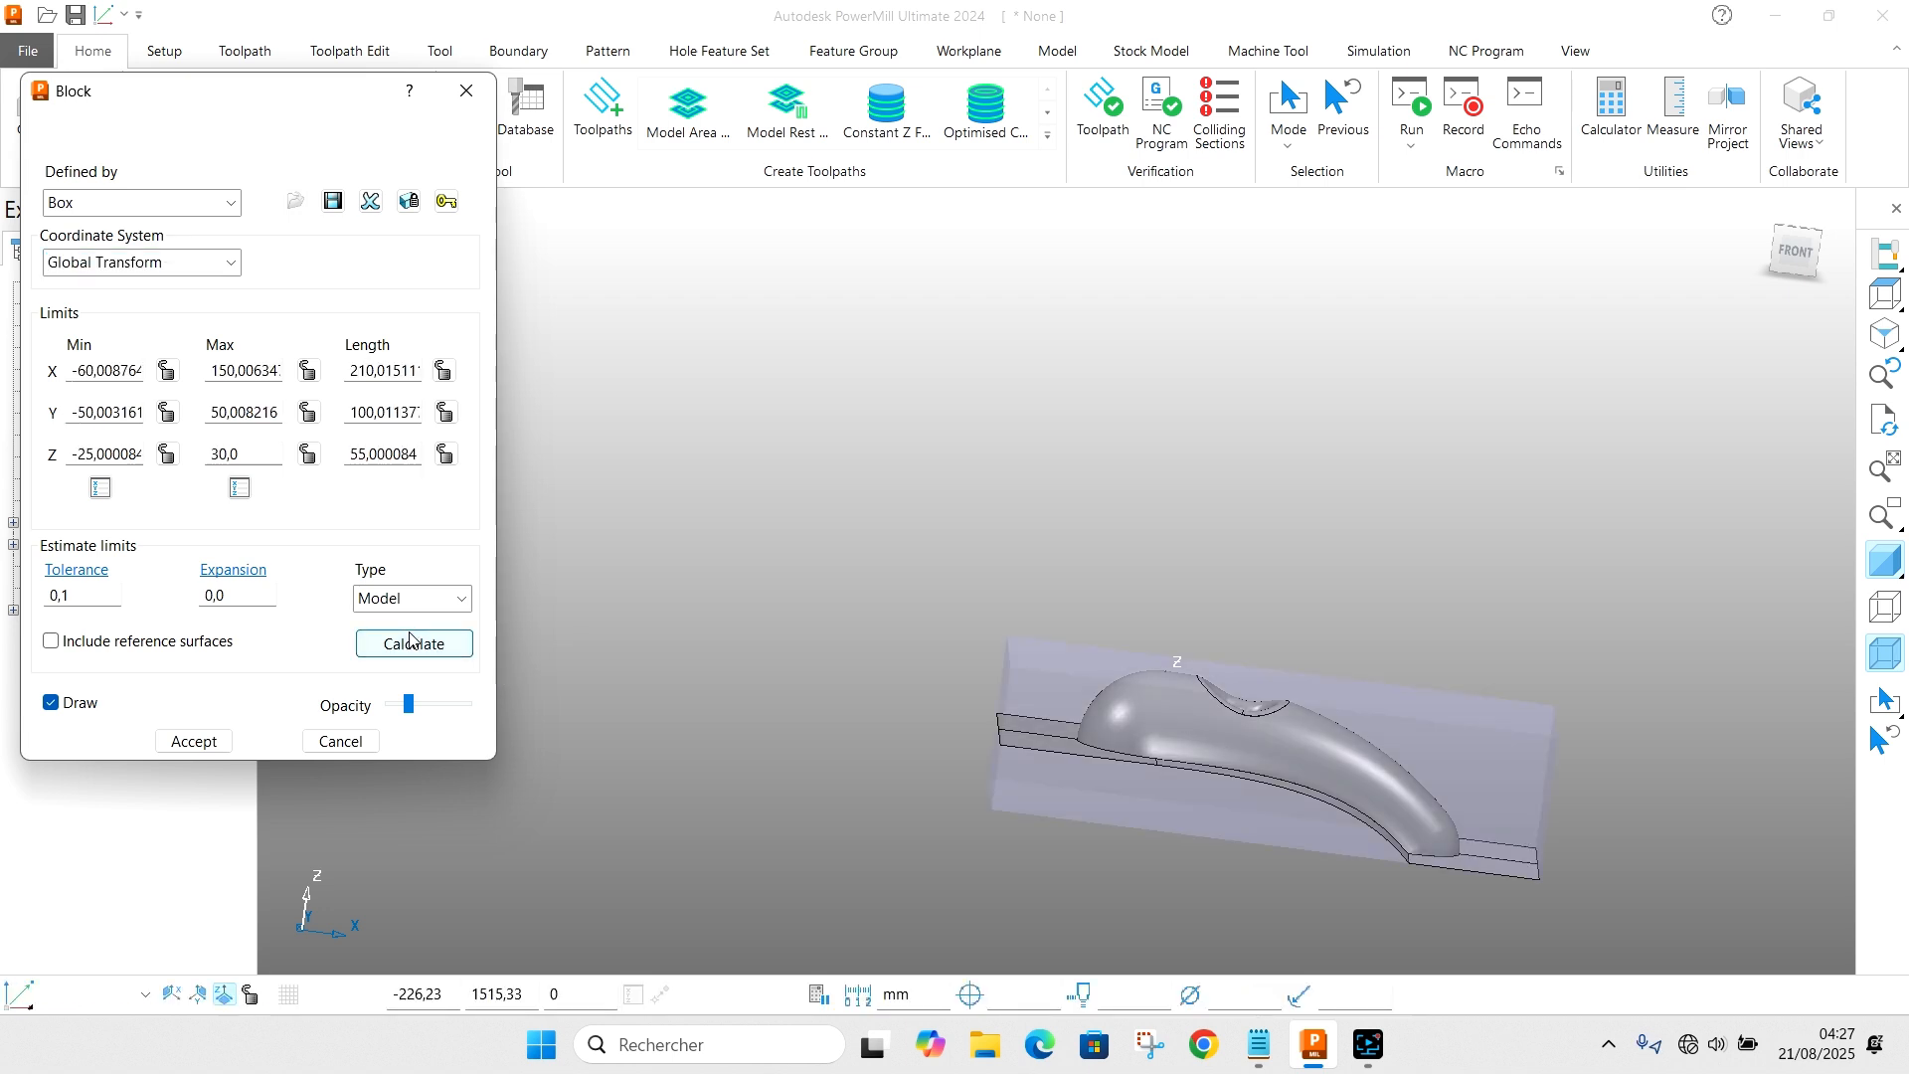
pyautogui.click(174, 742)
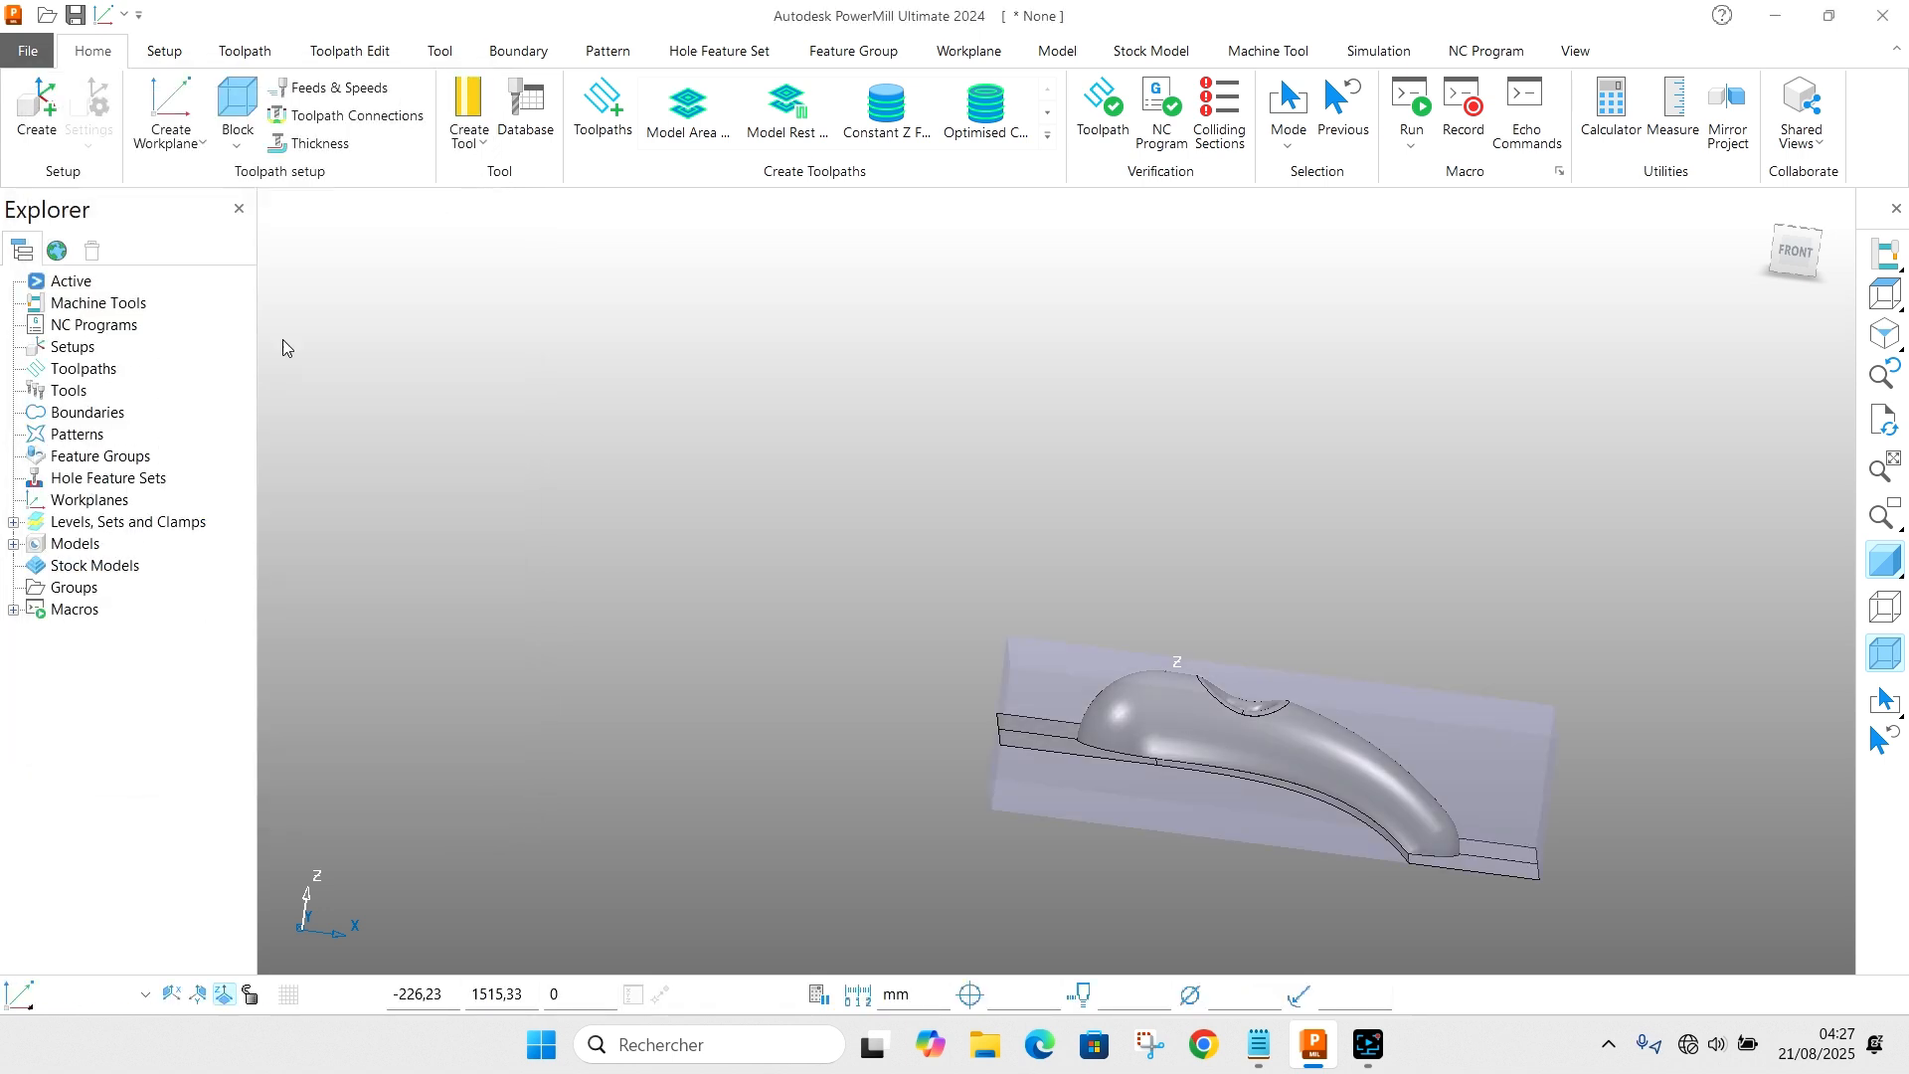
# Step: Create a tip radiused tool with a 16 mm diameter and 50 mm length, and add a shank component
pyautogui.click(467, 133)
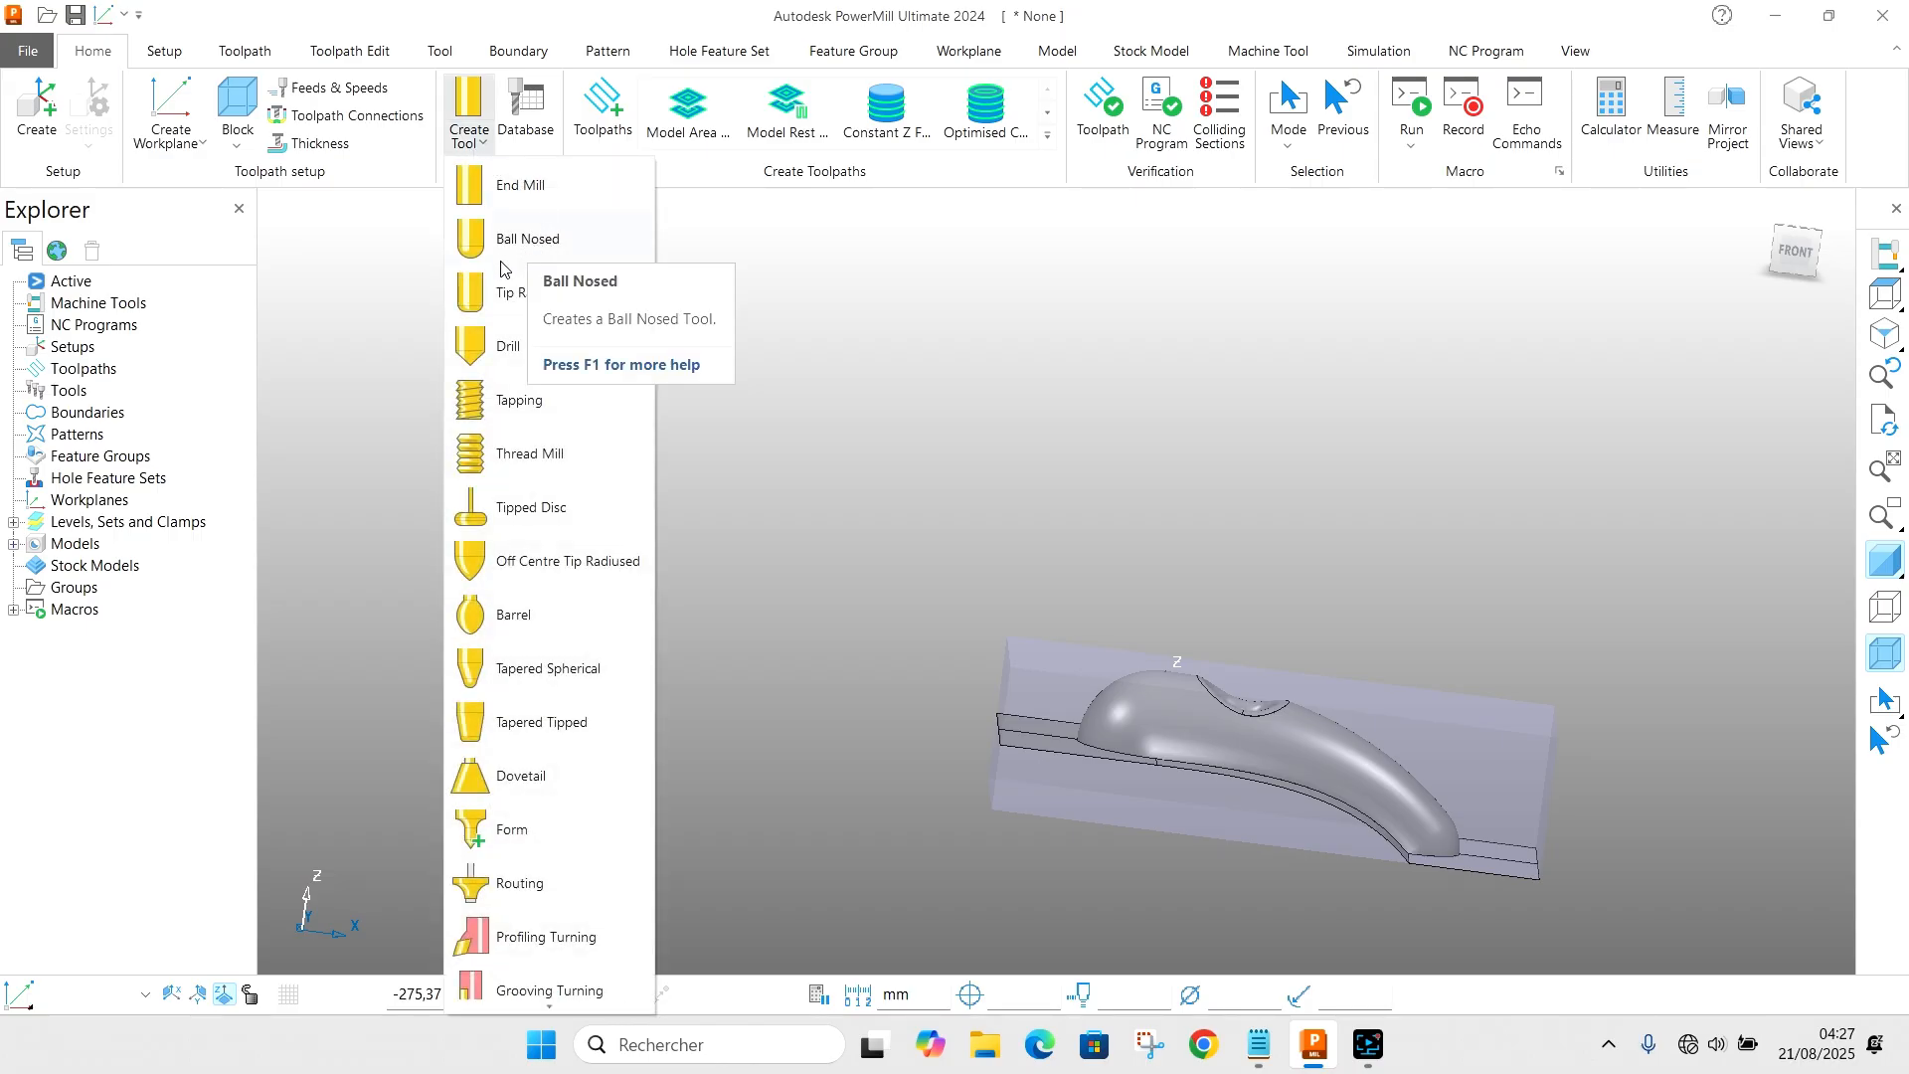
pyautogui.click(502, 310)
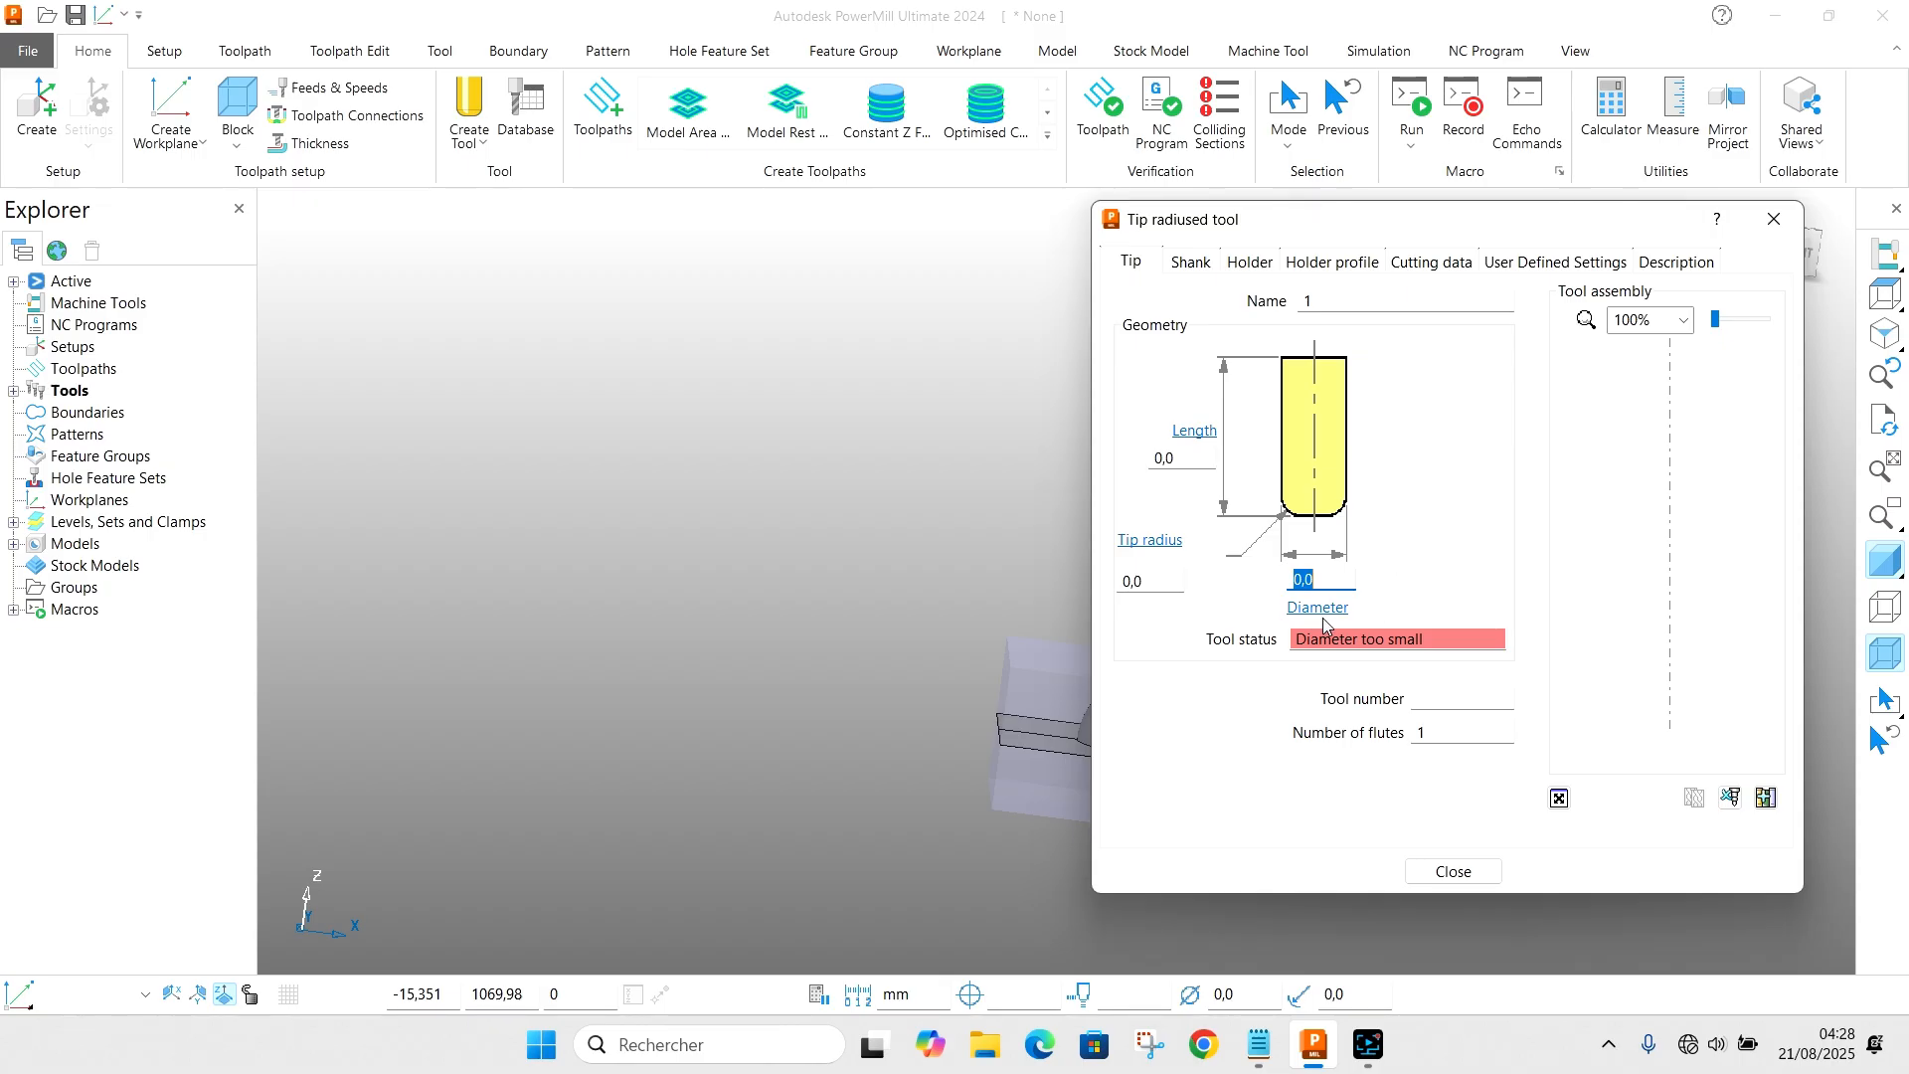
pyautogui.write('16')
pyautogui.doubleClick(1193, 457)
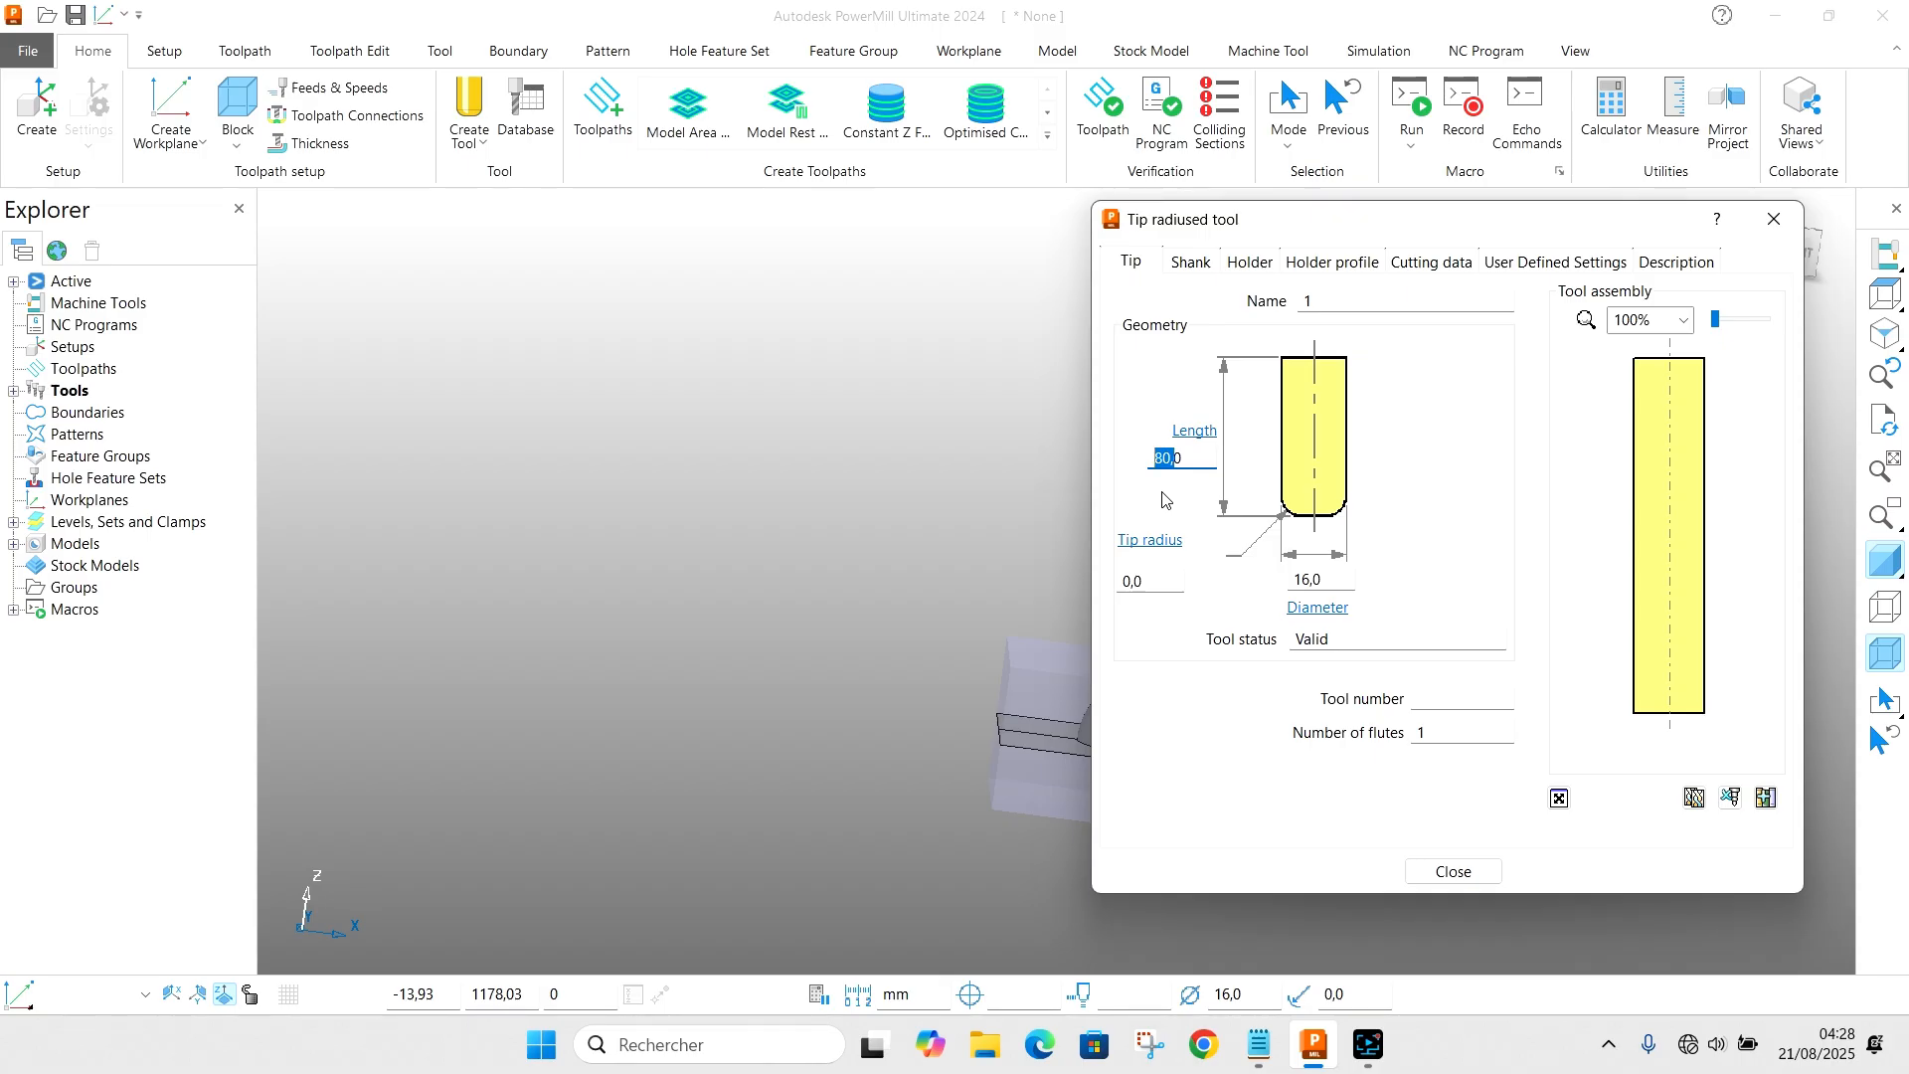
pyautogui.write('50')
pyautogui.click(1184, 274)
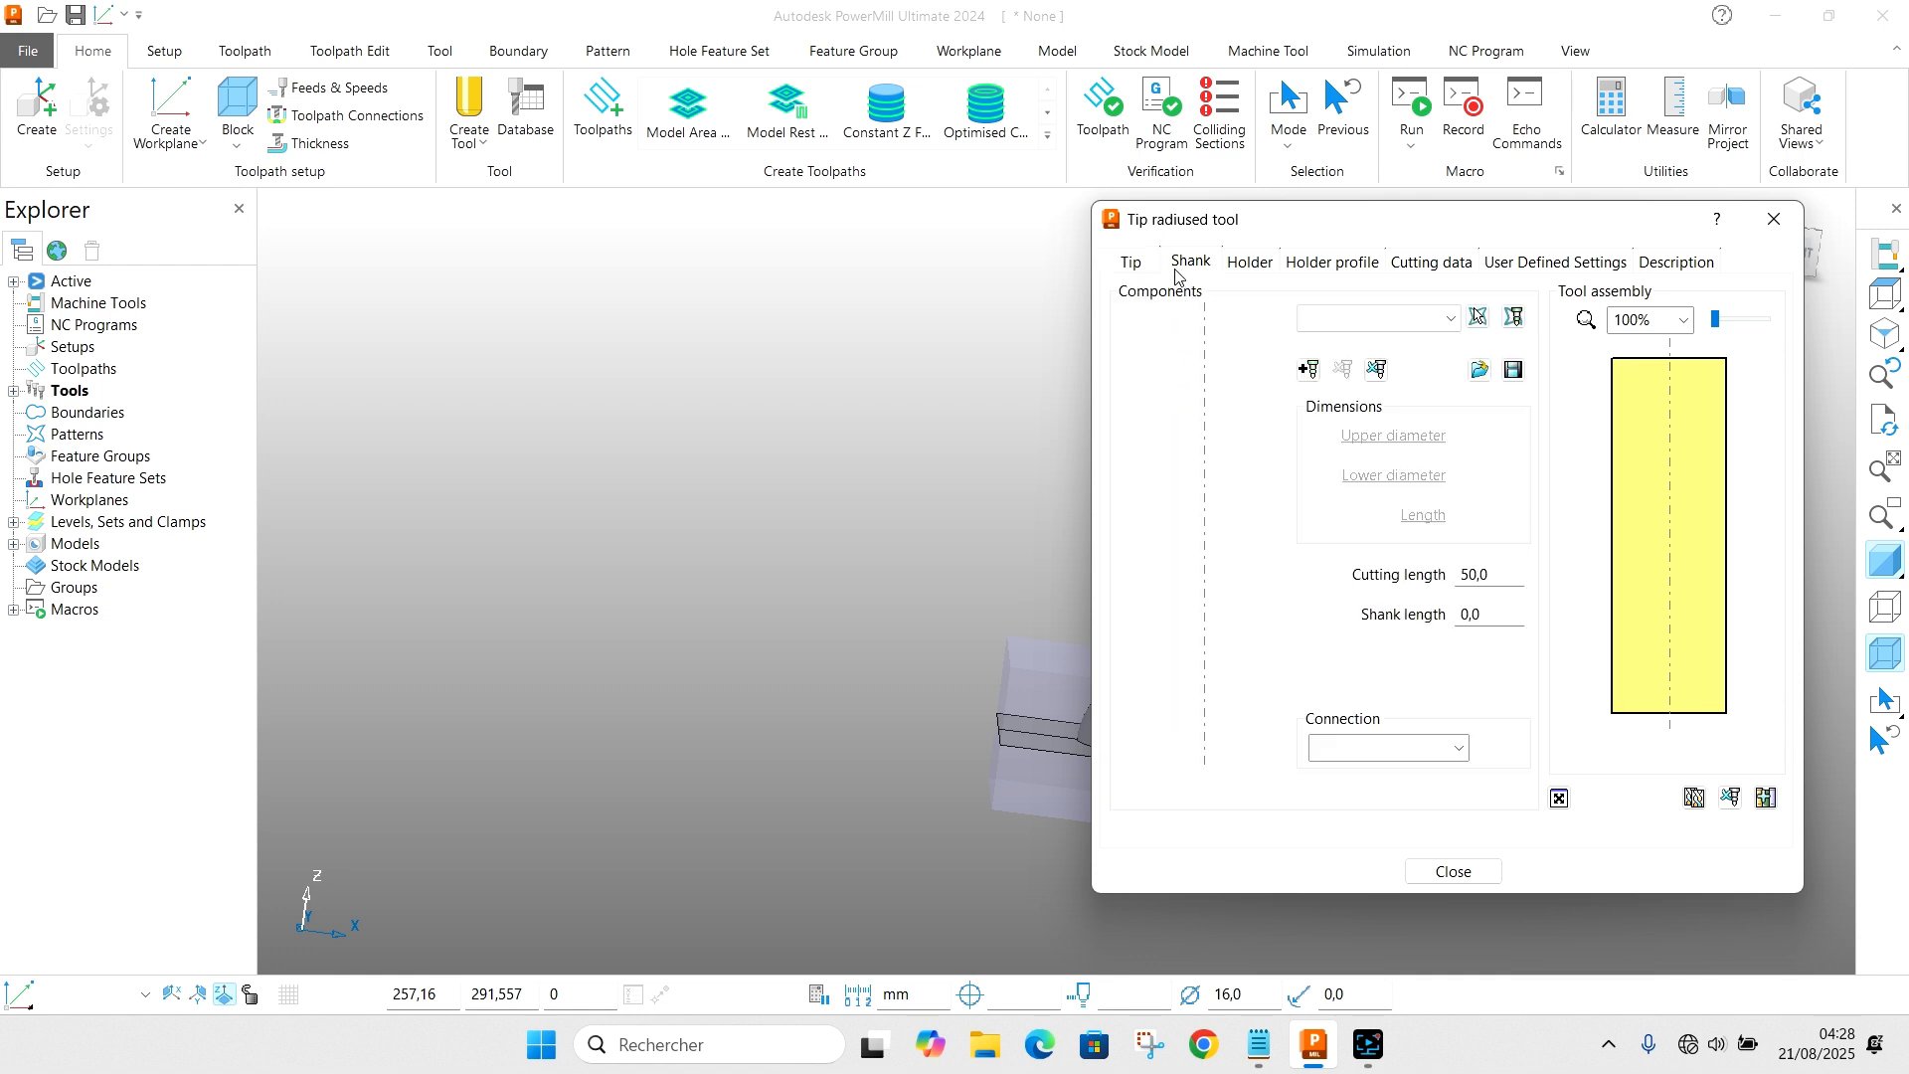
pyautogui.click(1309, 370)
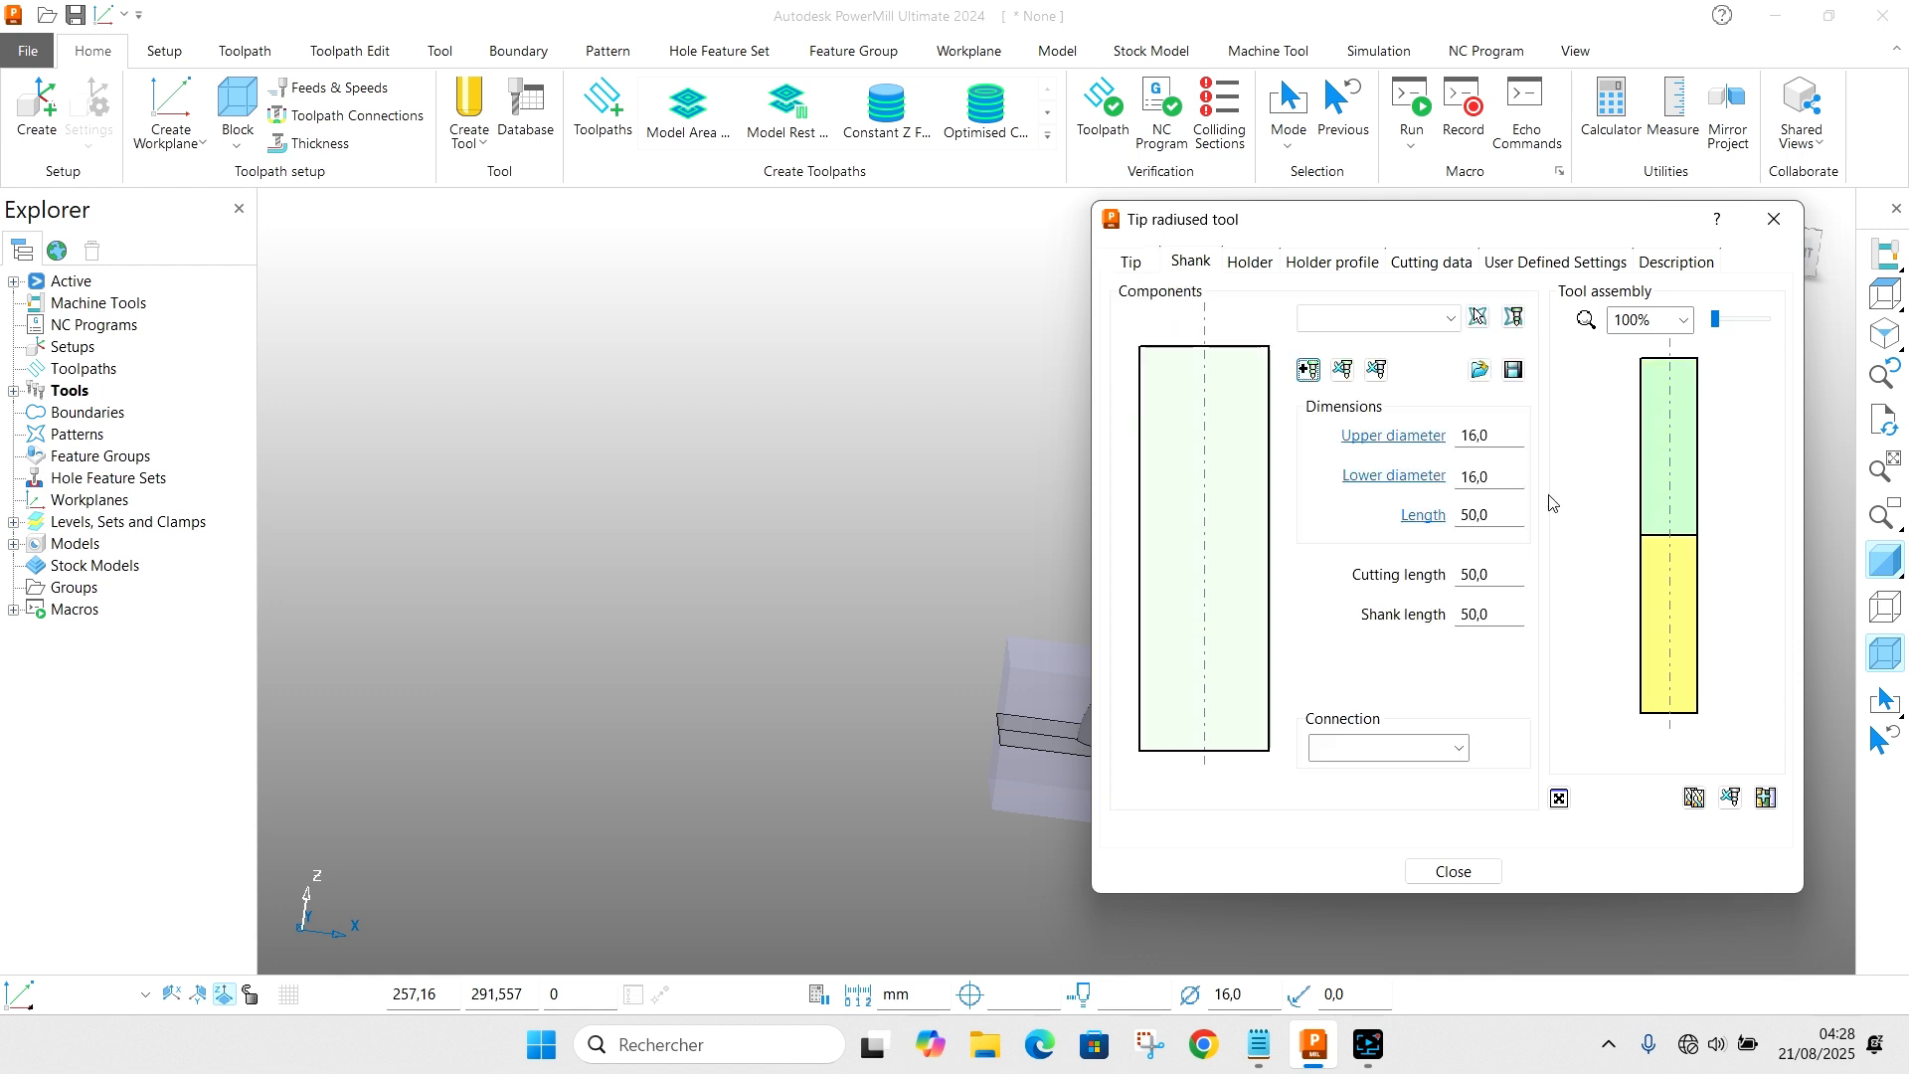
# Step: Add a holder component to the tool and set its upper diameter to 30 mm
pyautogui.click(1248, 263)
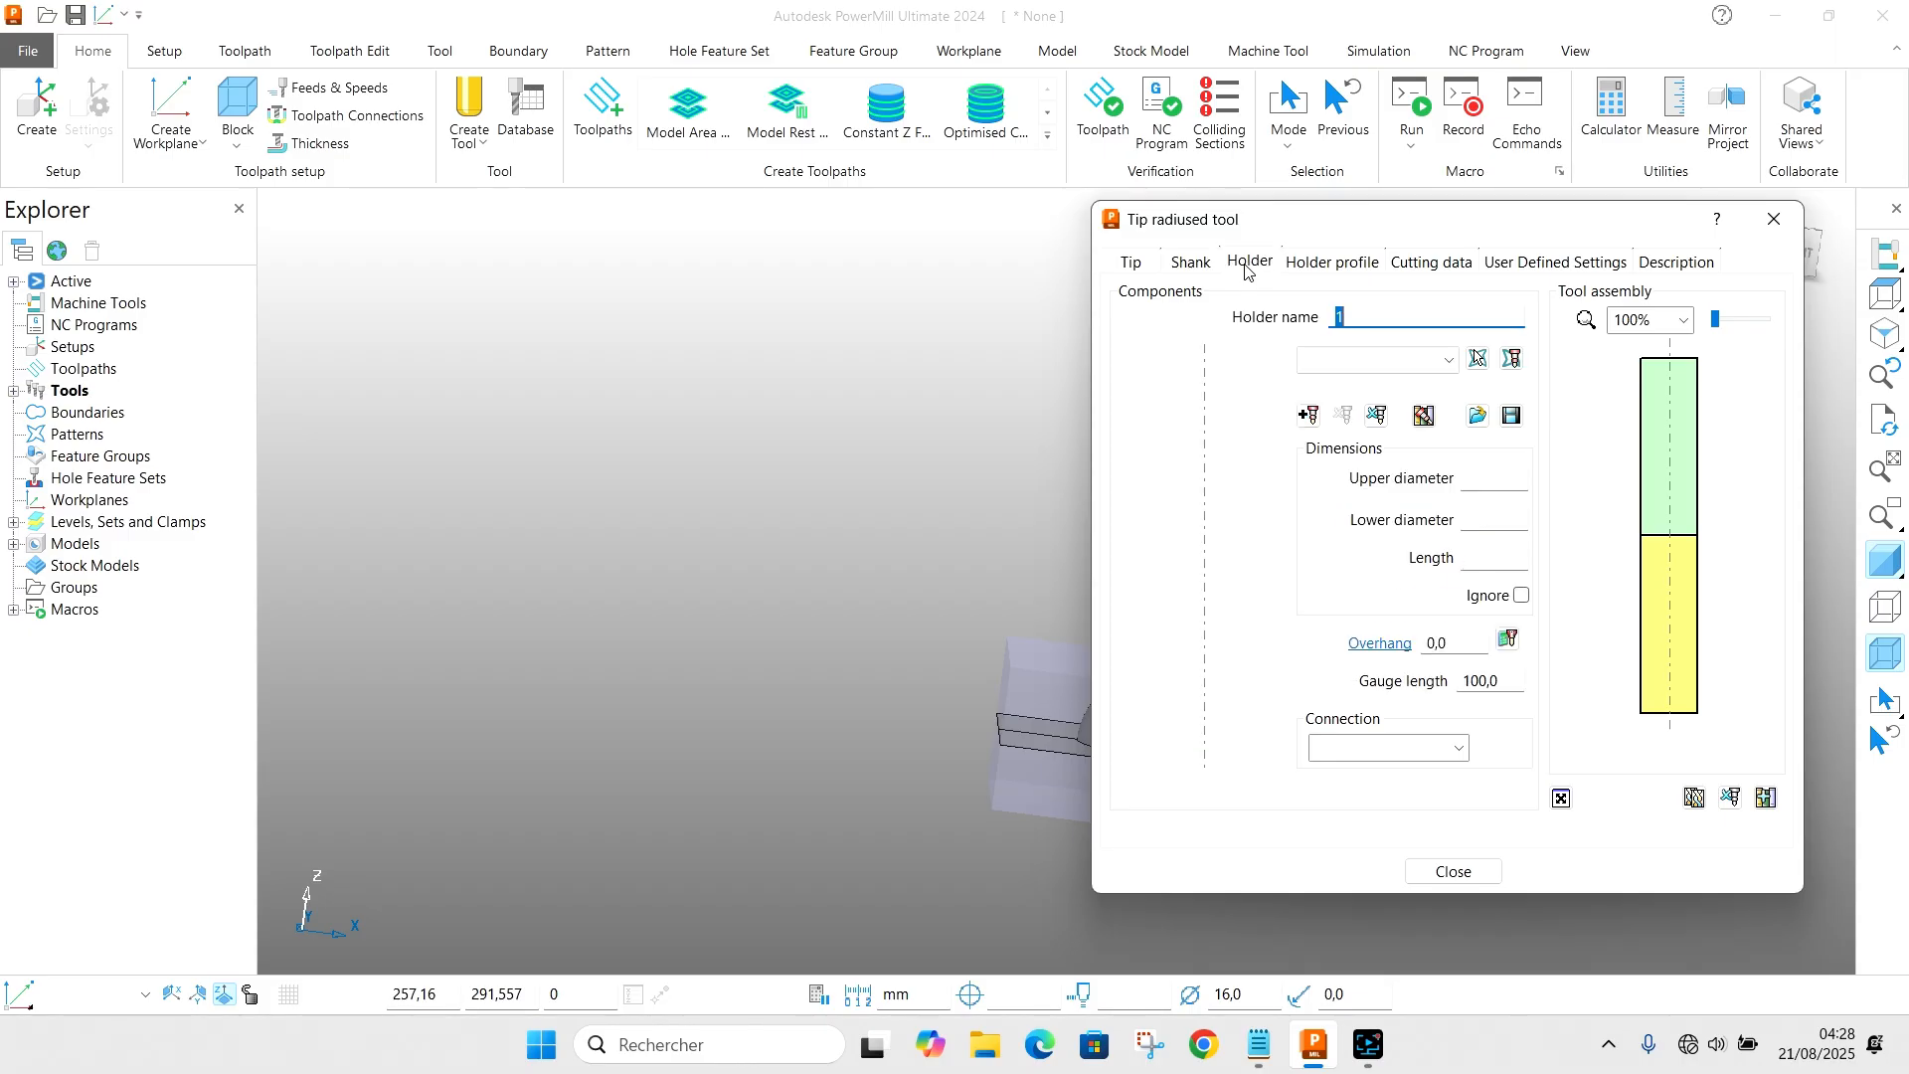
pyautogui.click(1307, 416)
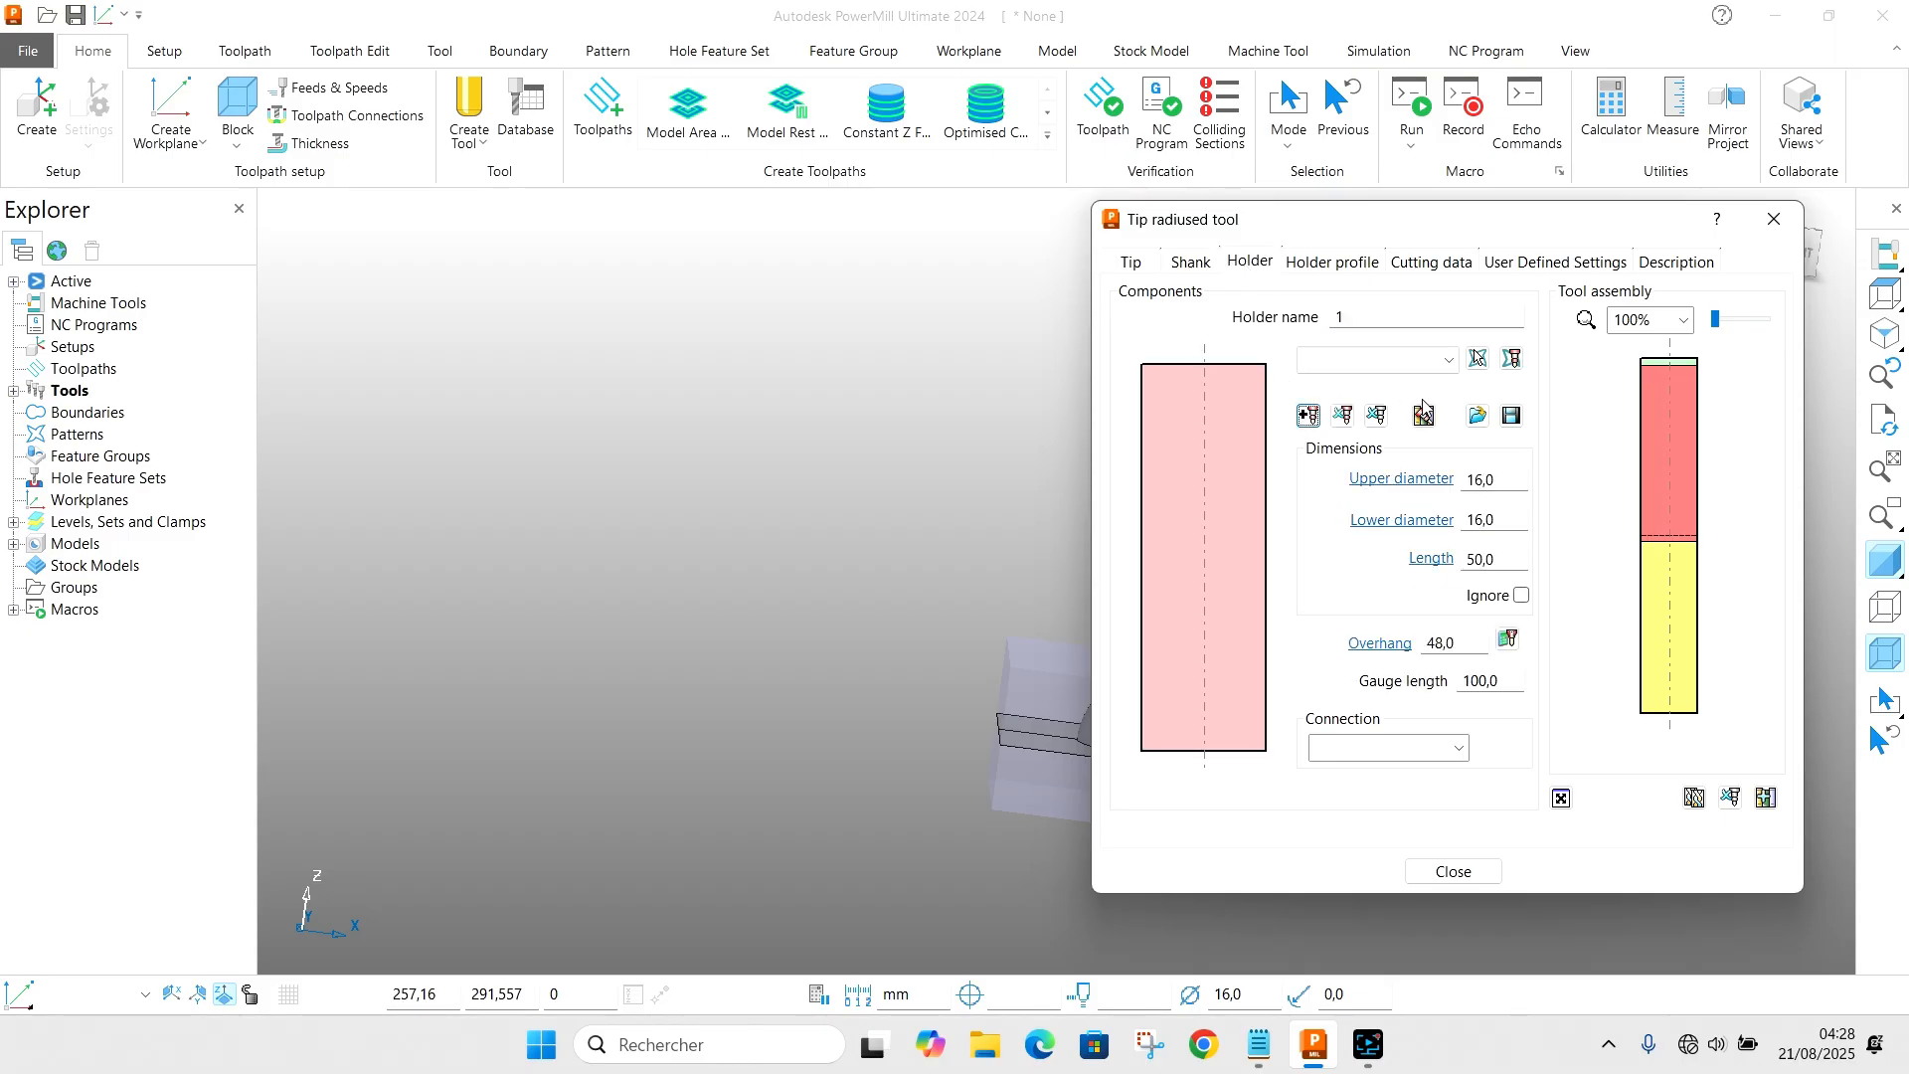
pyautogui.click(1508, 526)
pyautogui.click(1486, 480)
pyautogui.write('30')
pyautogui.click(708, 545)
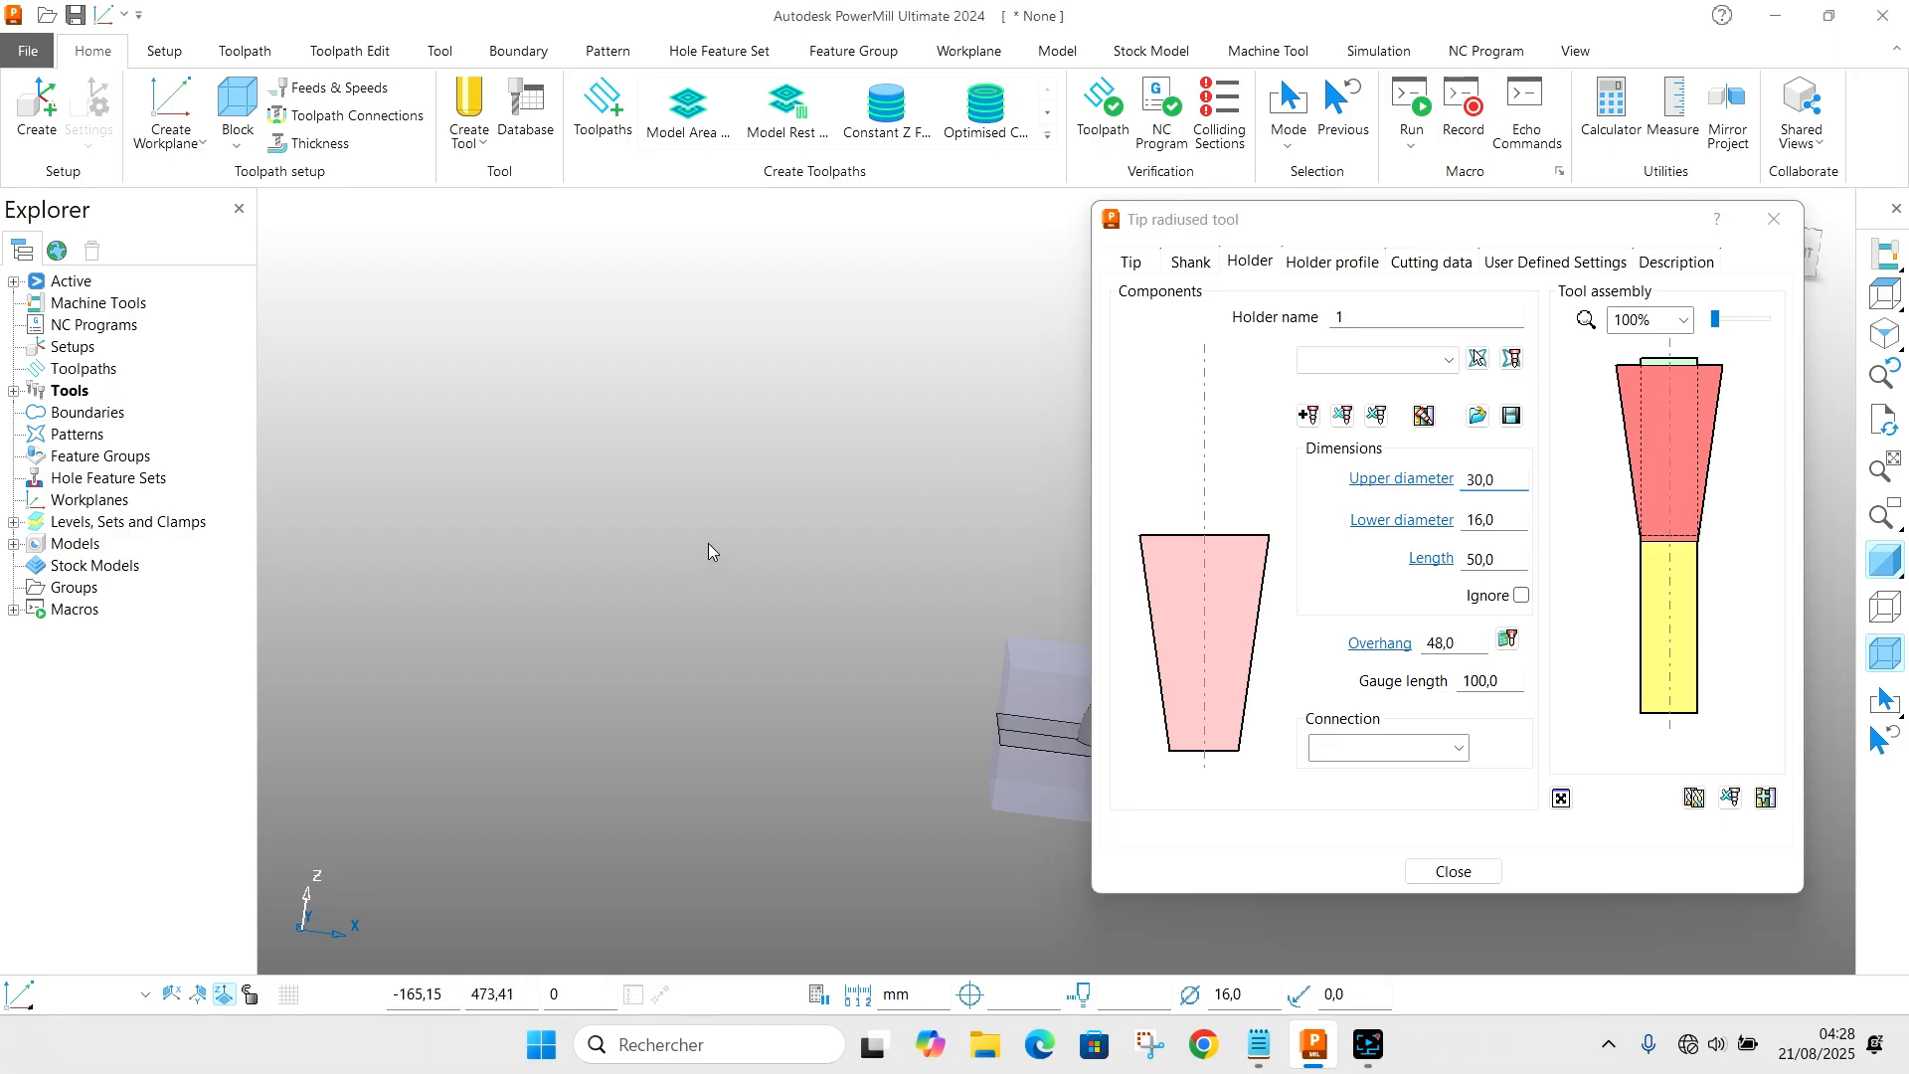
# Step: Set the tool holder's overhang to 70 mm
pyautogui.click(1407, 570)
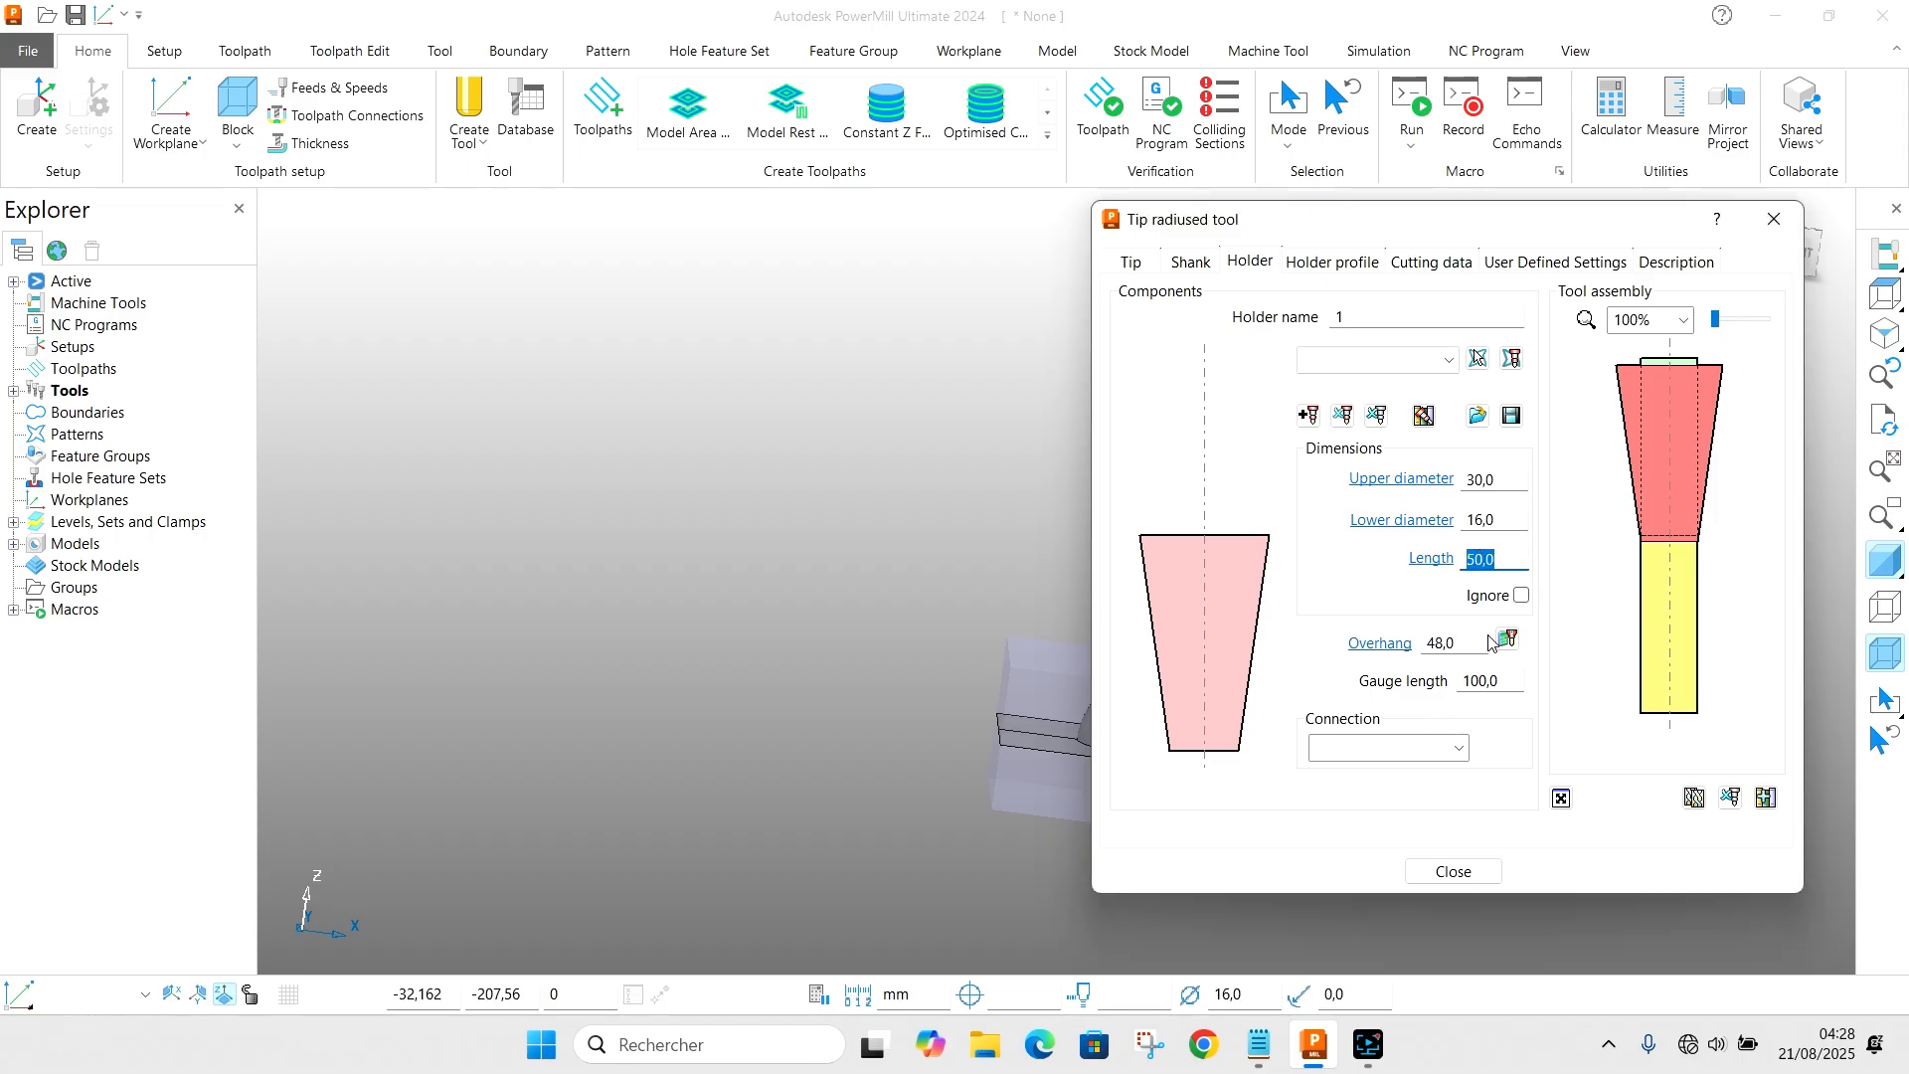
pyautogui.press('Tab')
pyautogui.press('Tab')
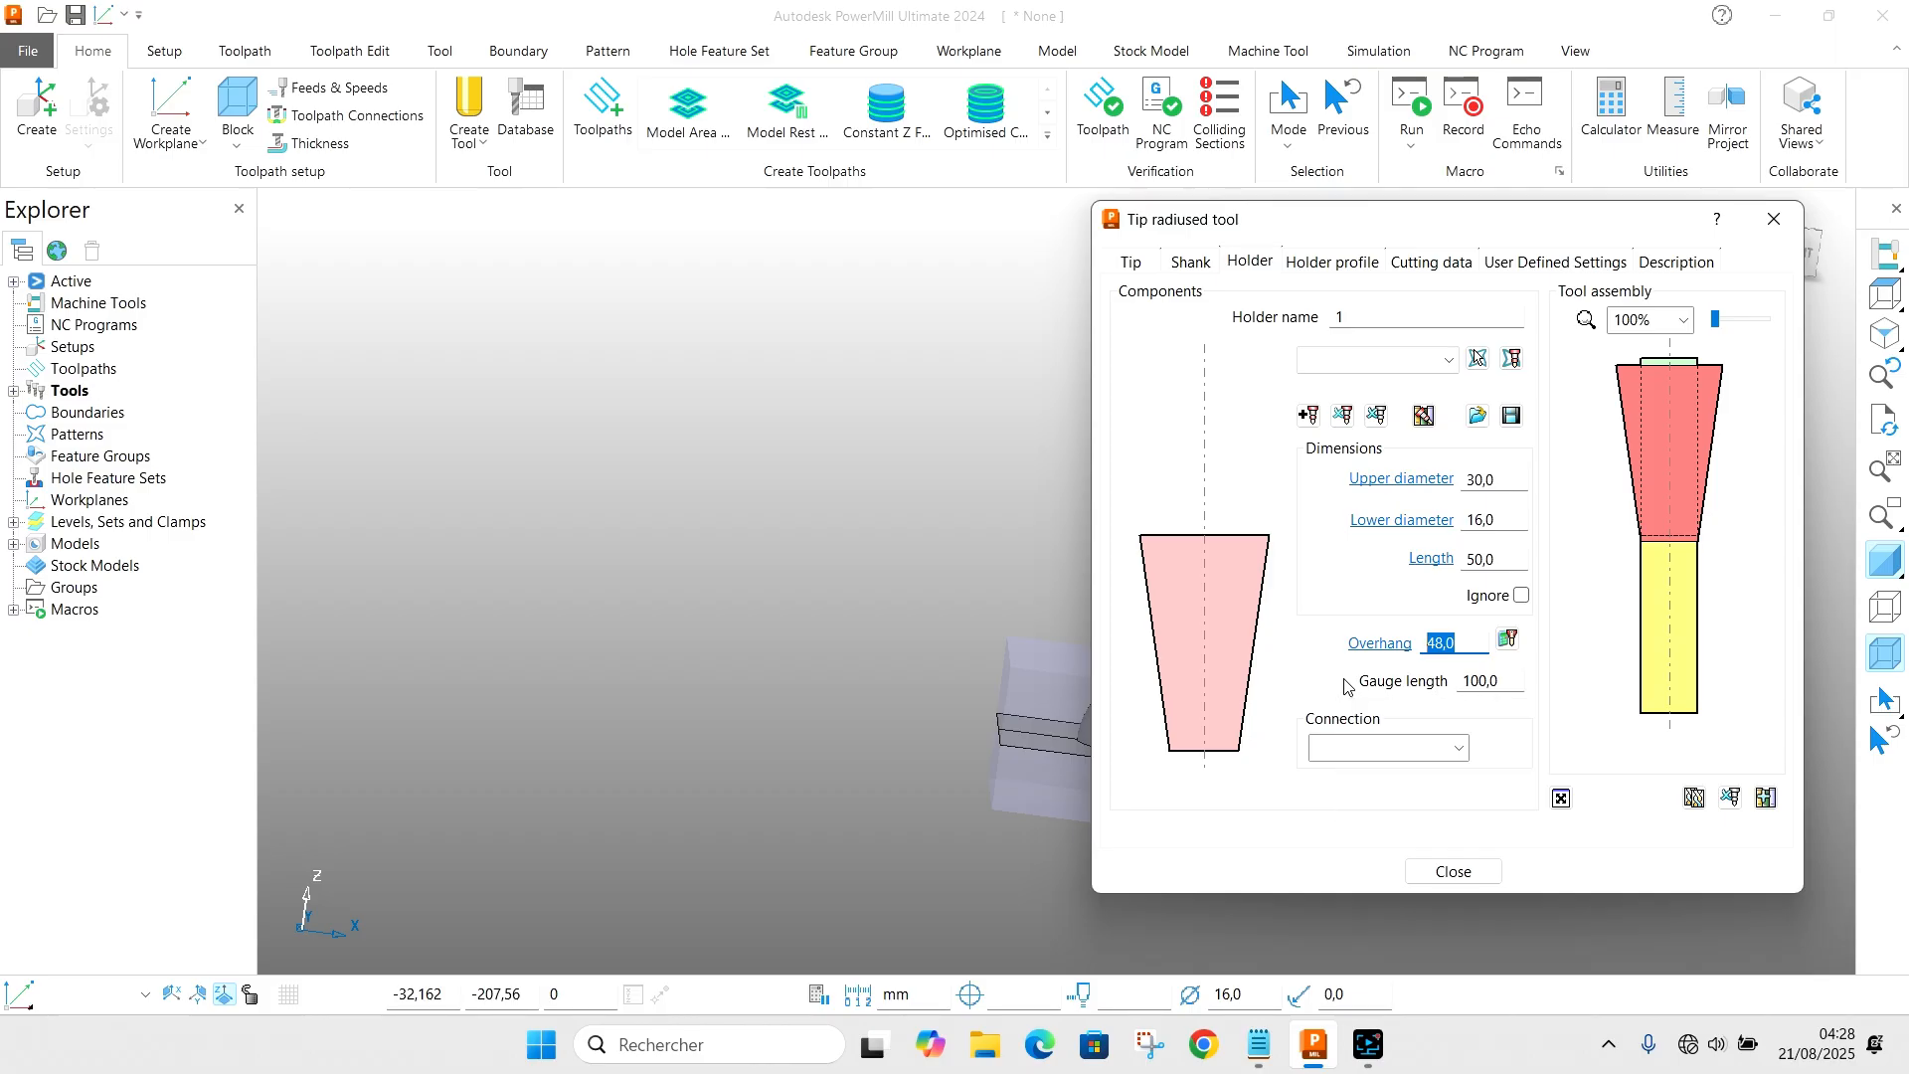
pyautogui.write('70')
pyautogui.click(647, 552)
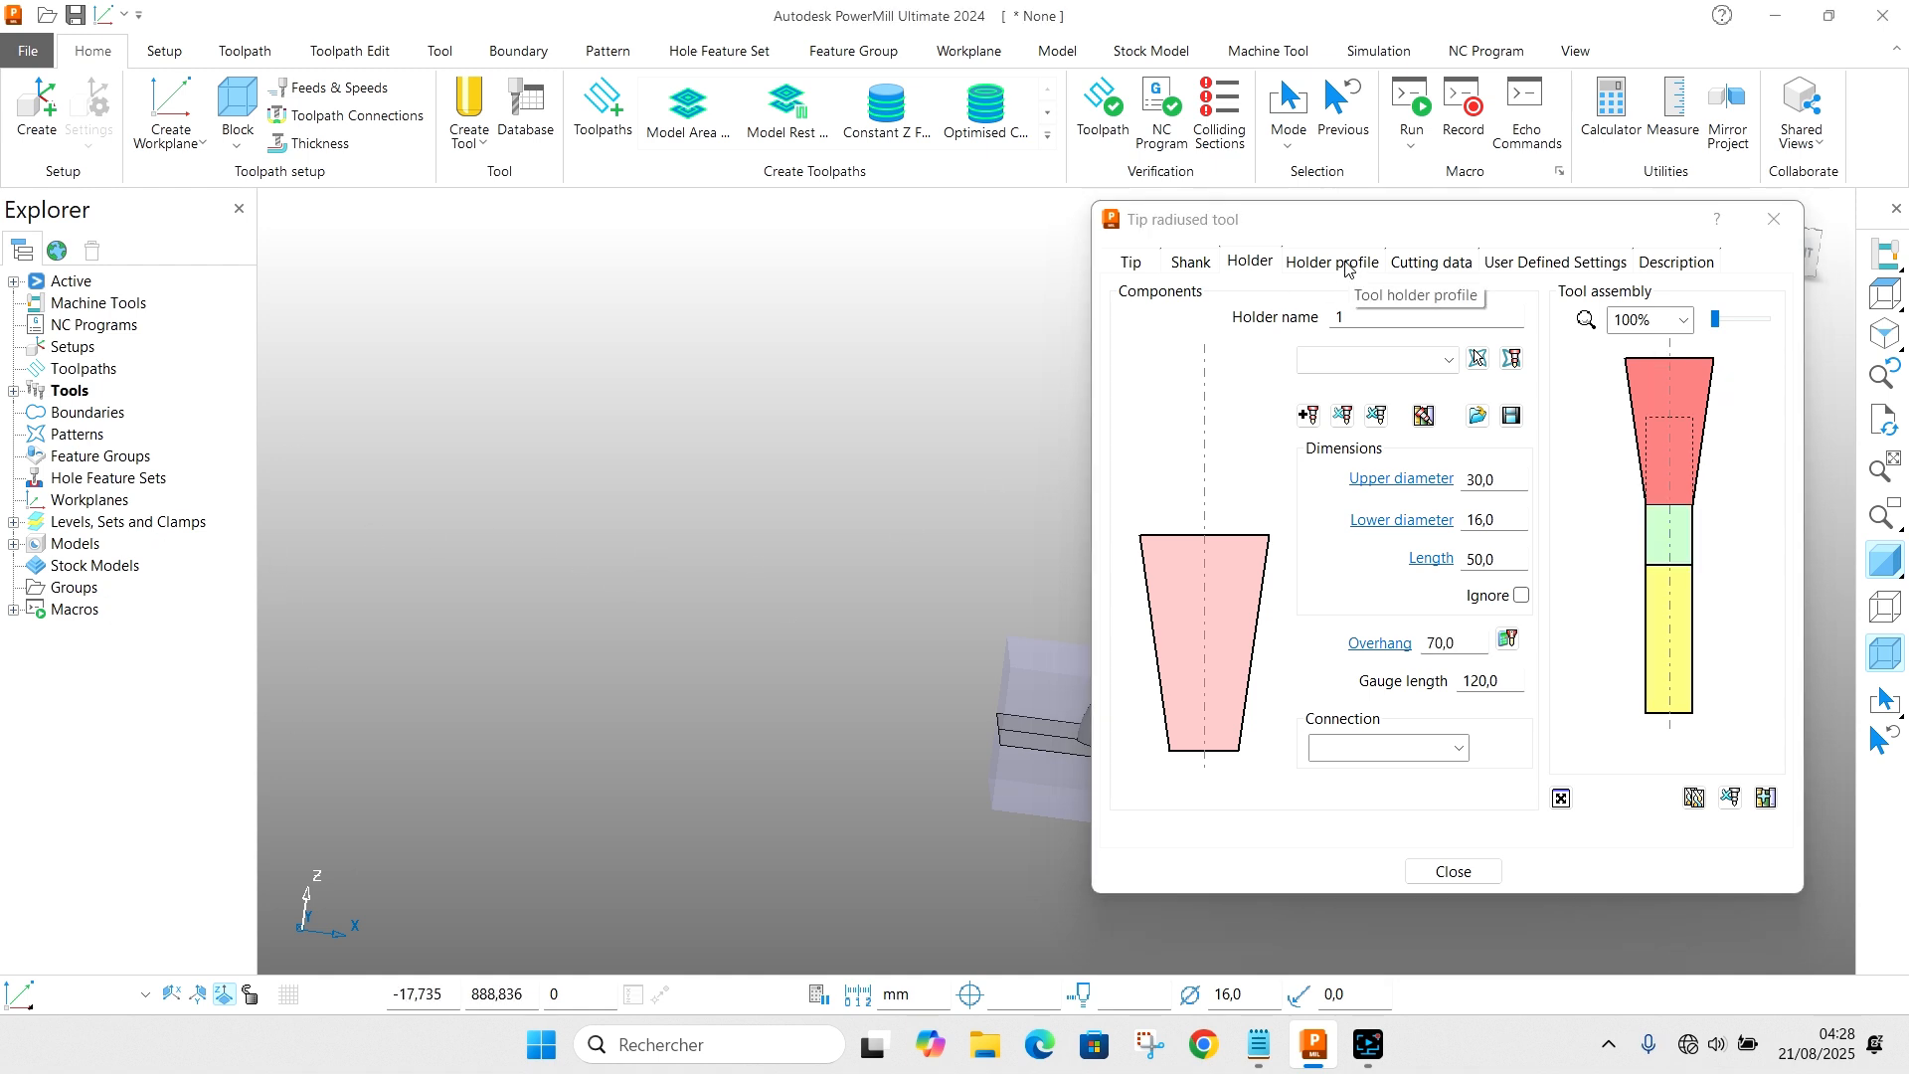
# Step: Add a second holder component with upper and lower diameters of 63 mm, and finish the tool definition
pyautogui.click(1309, 415)
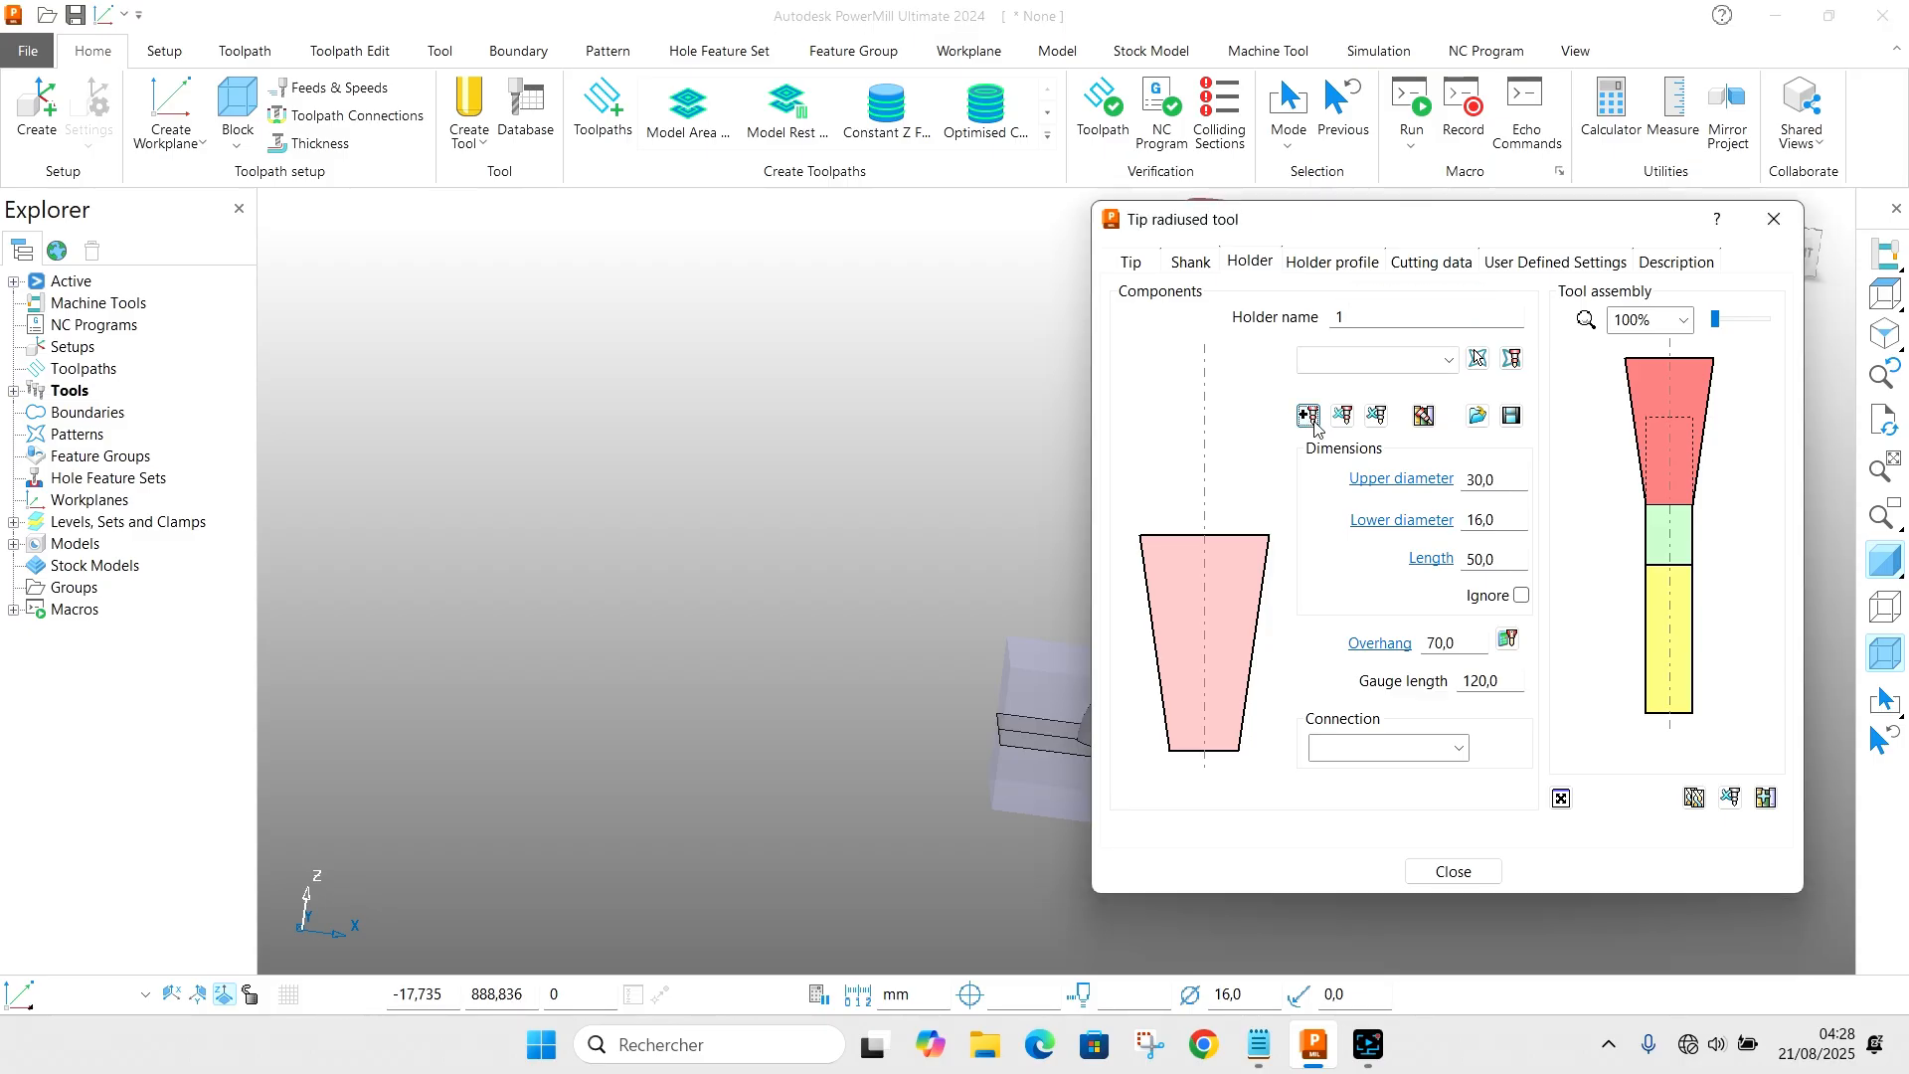
pyautogui.click(1384, 521)
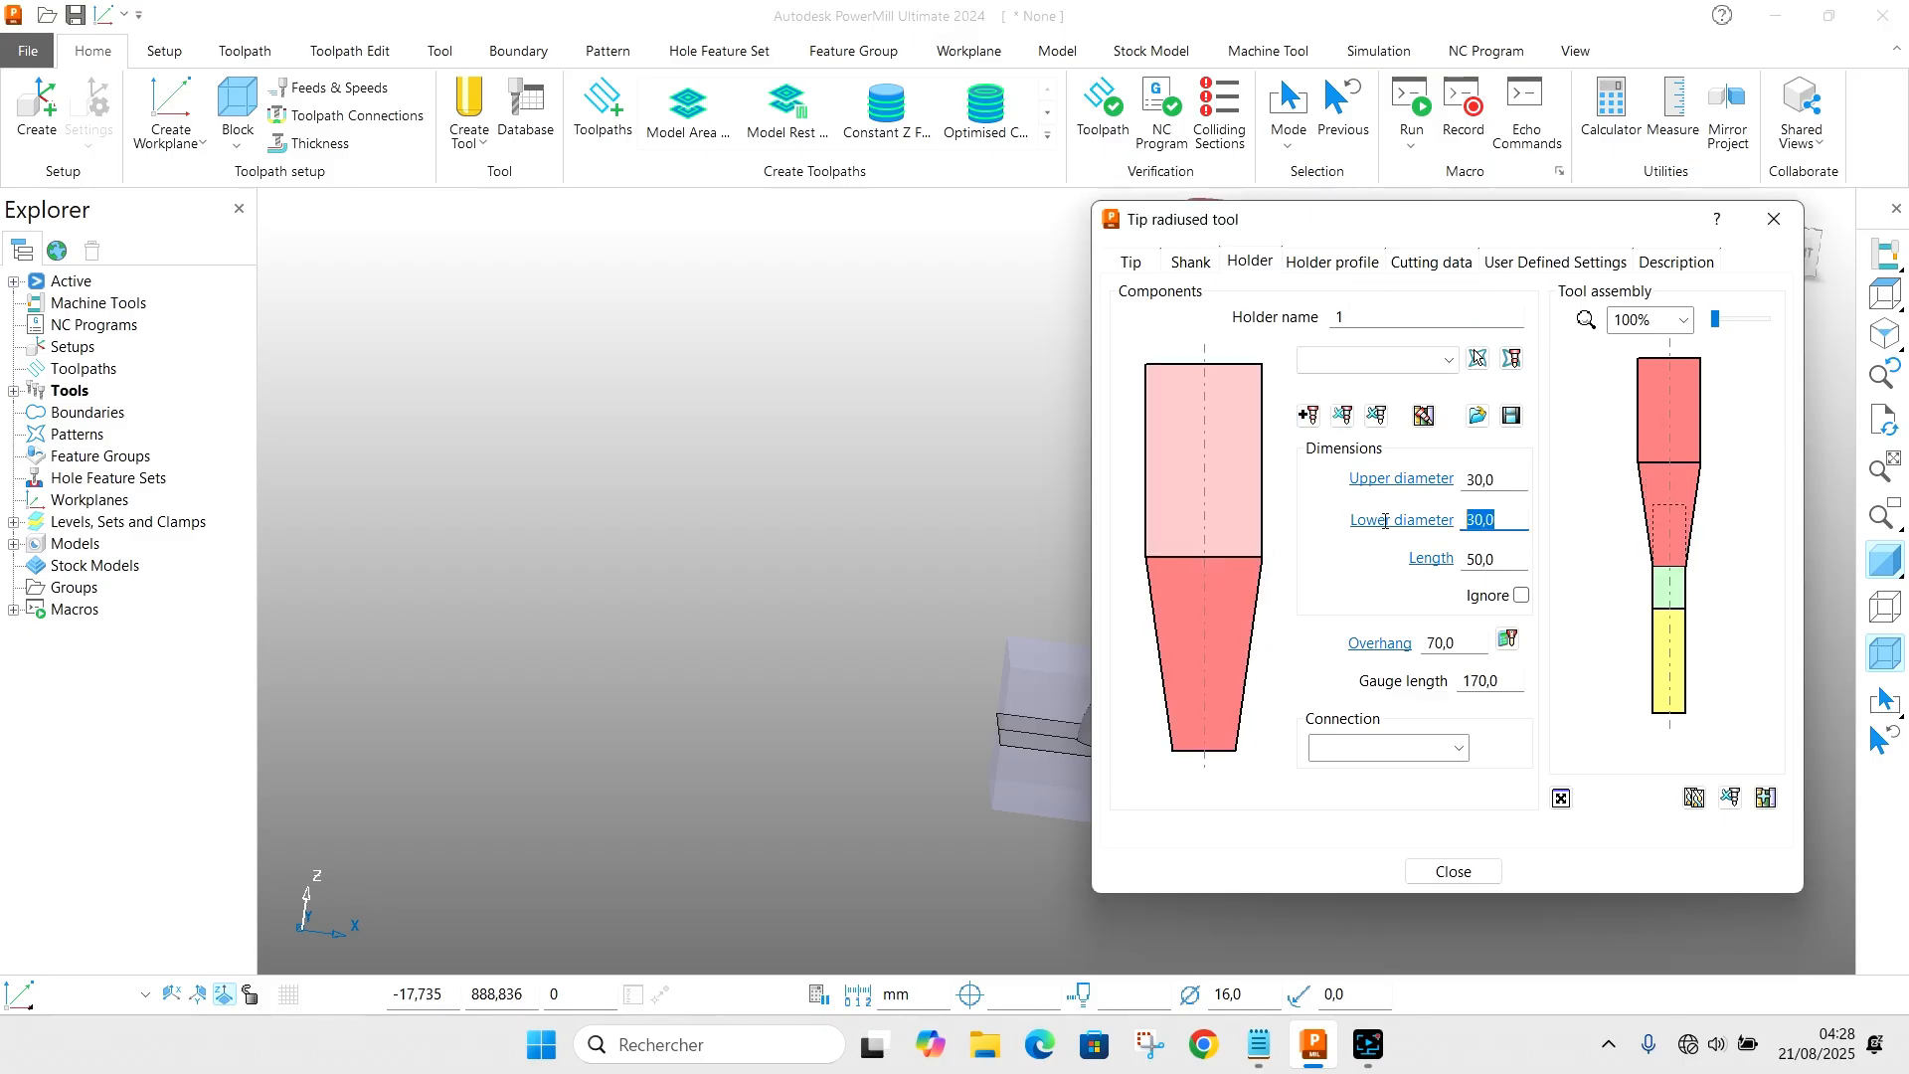
pyautogui.write('63')
pyautogui.click(808, 504)
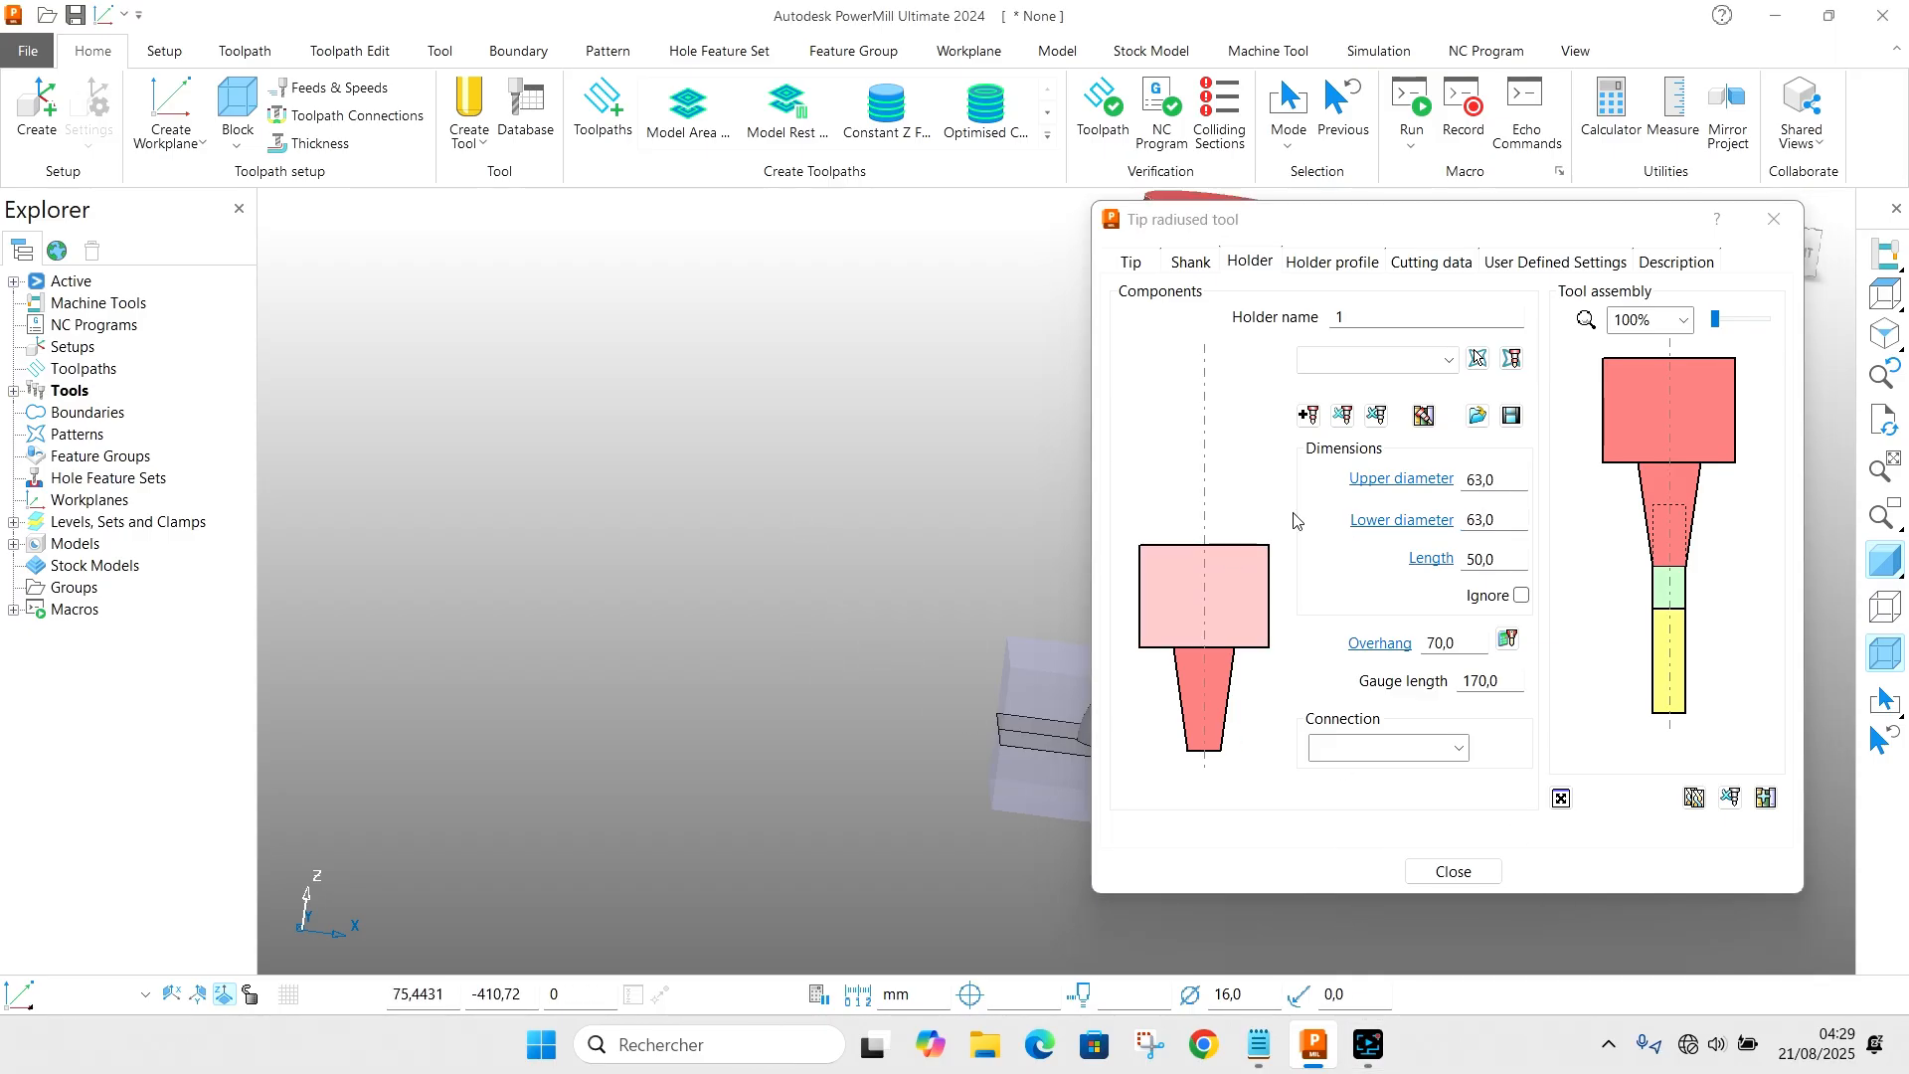
pyautogui.click(1442, 871)
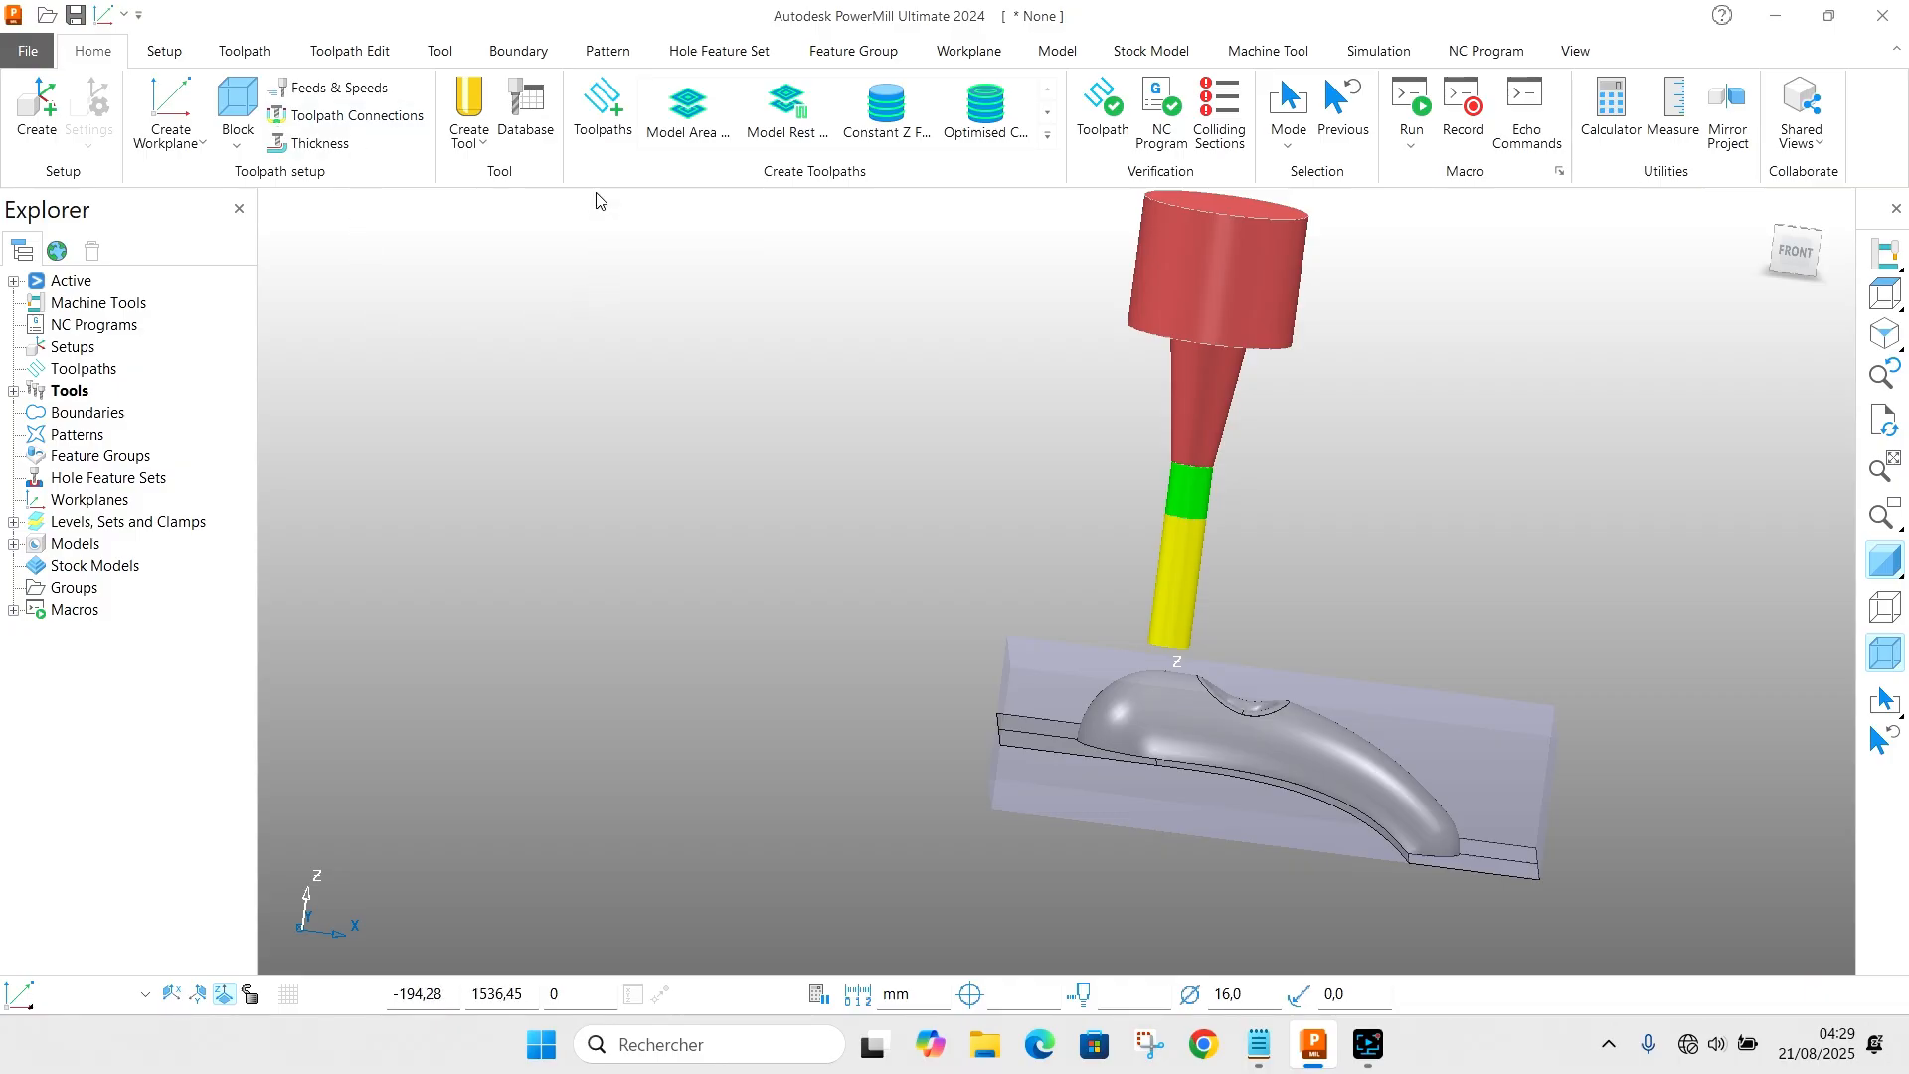
# Step: Start a new toolpath using the Model Area Clearance strategy from the 3D Area Clearance category
pyautogui.click(604, 129)
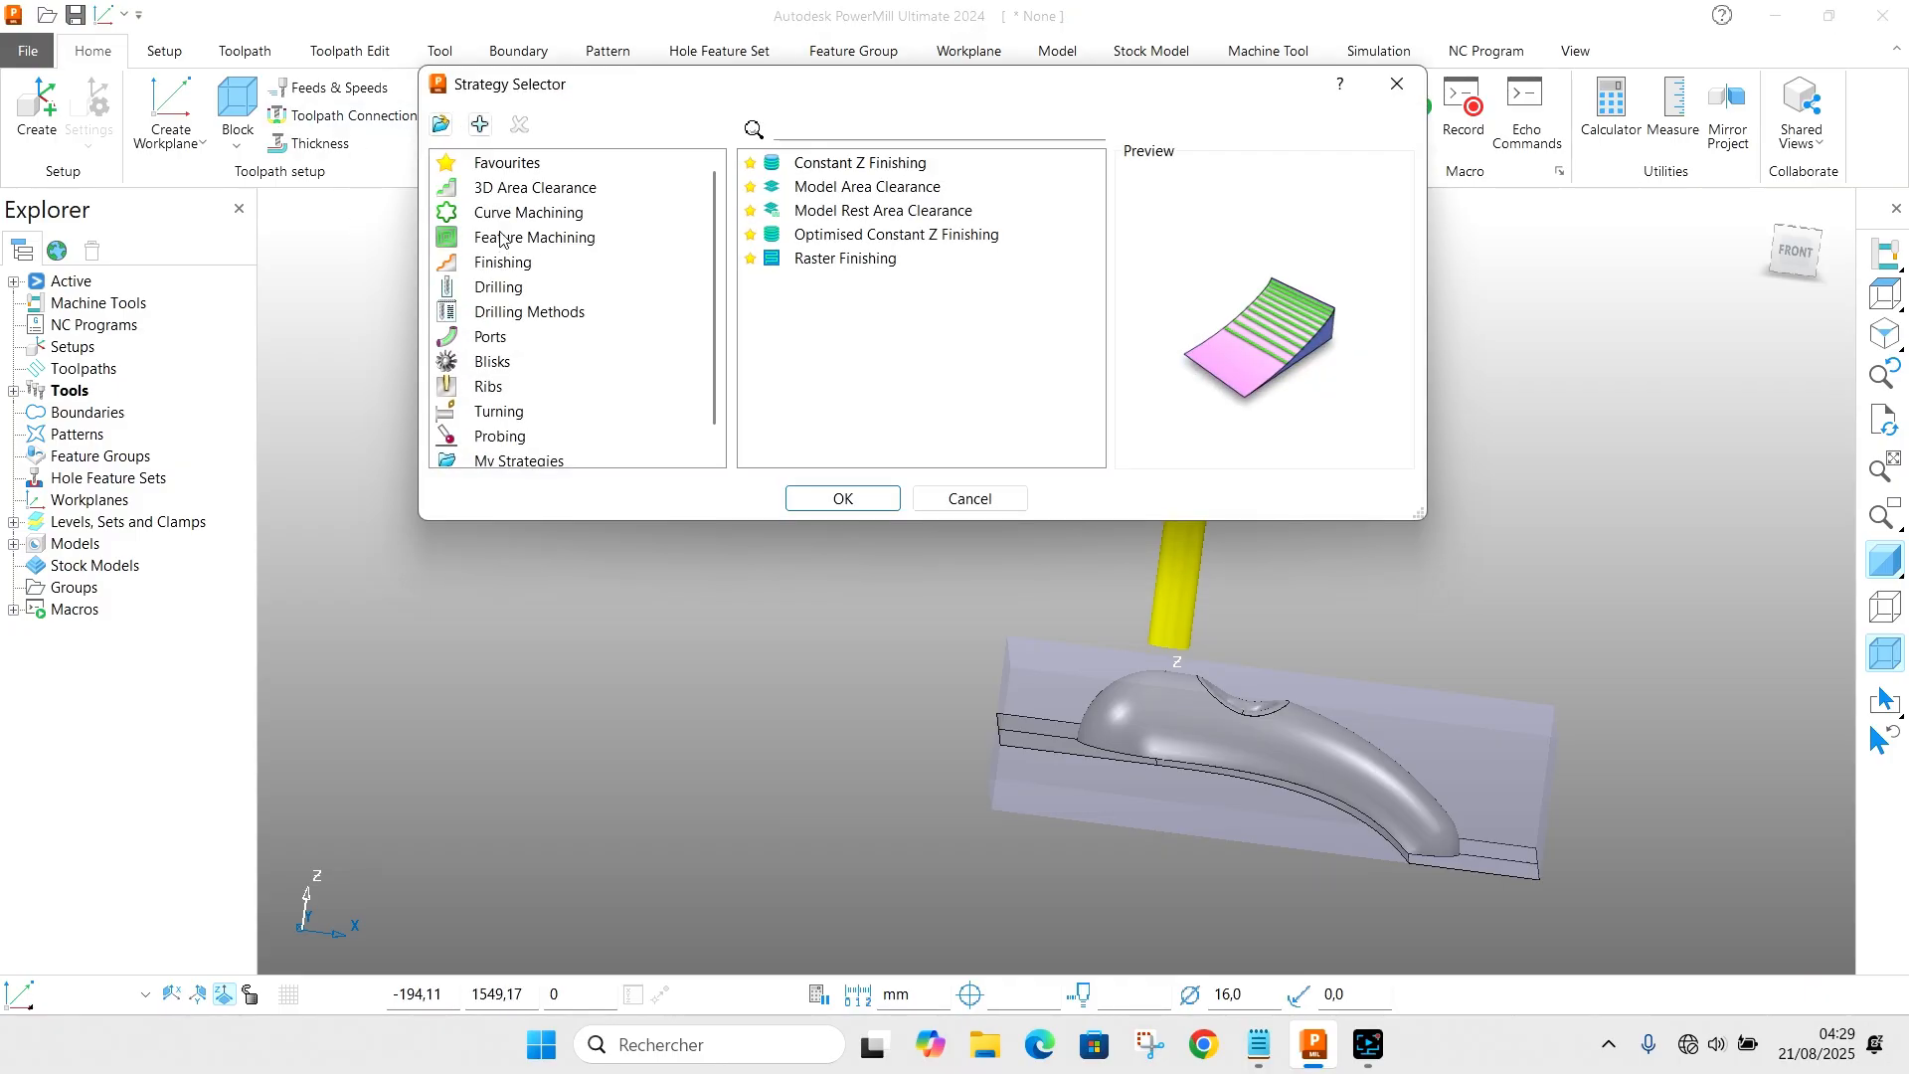
pyautogui.click(536, 189)
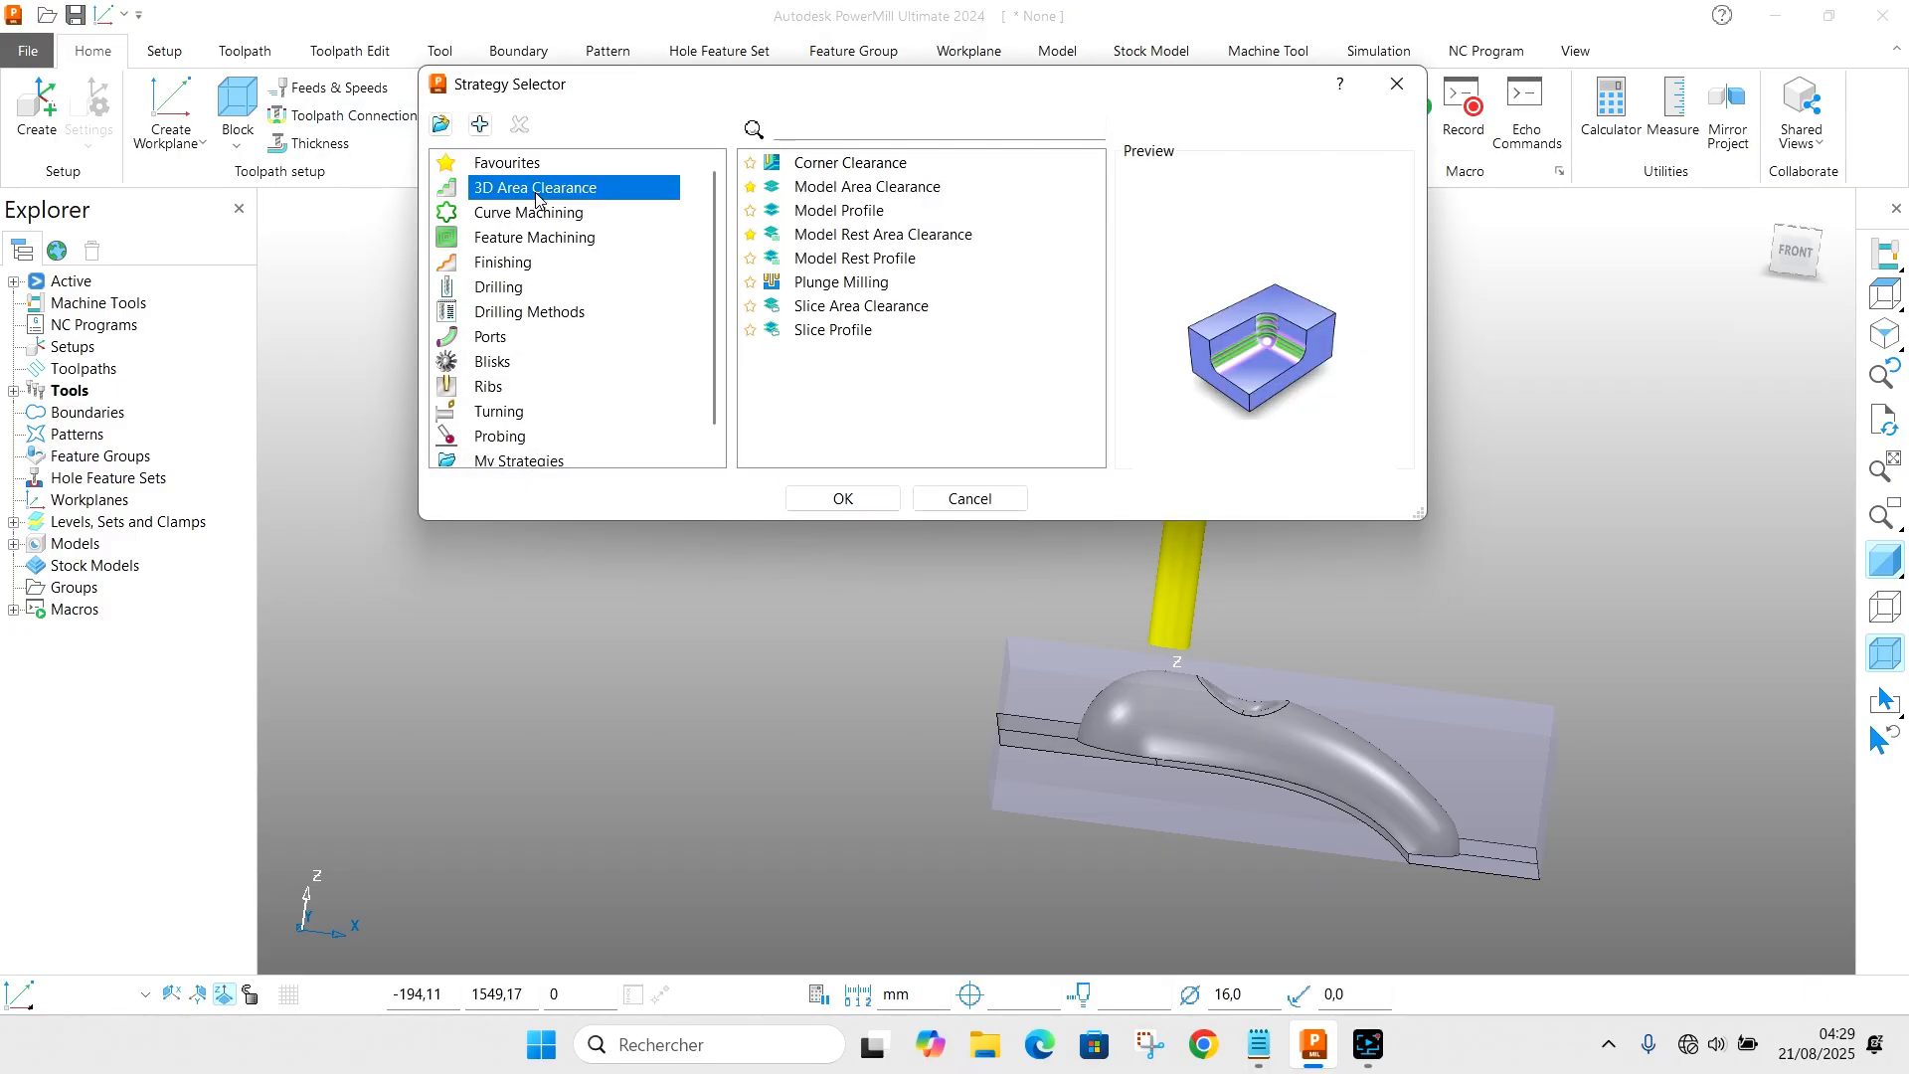
pyautogui.click(848, 185)
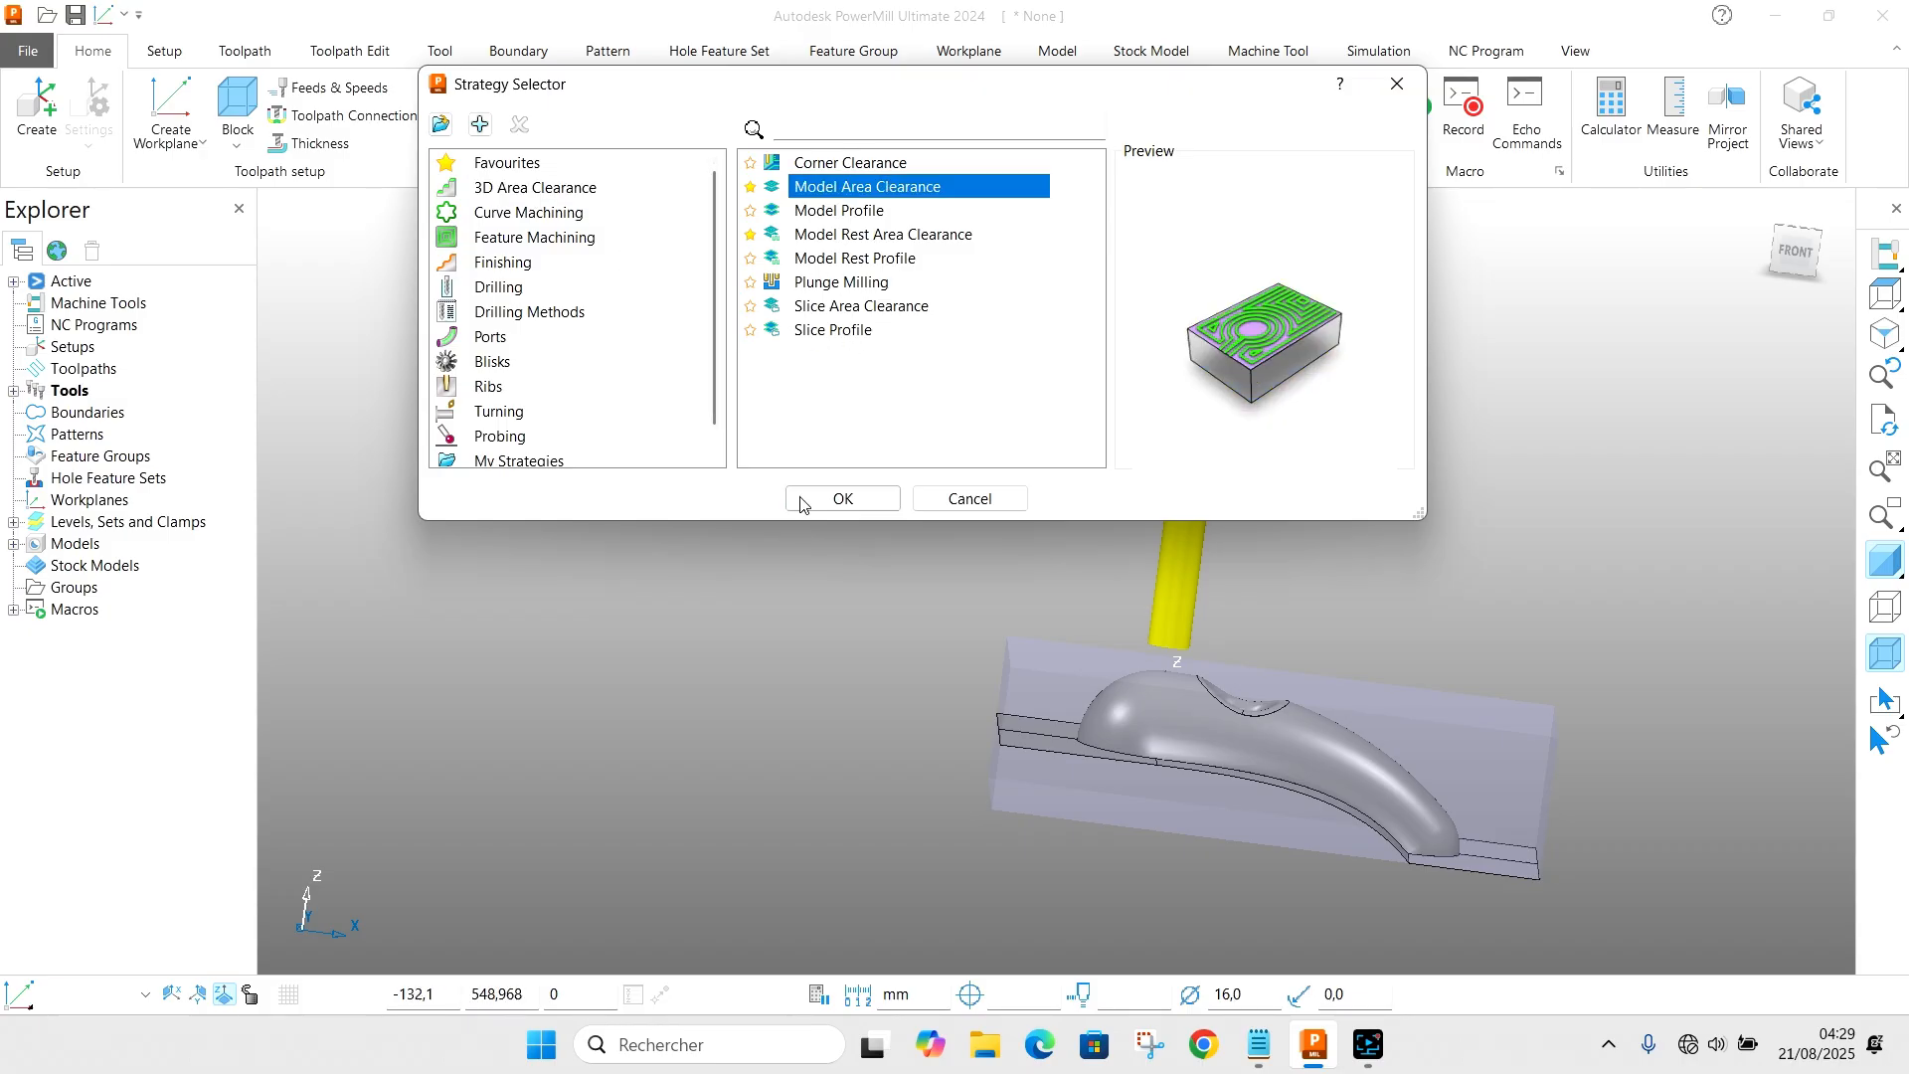
pyautogui.click(845, 497)
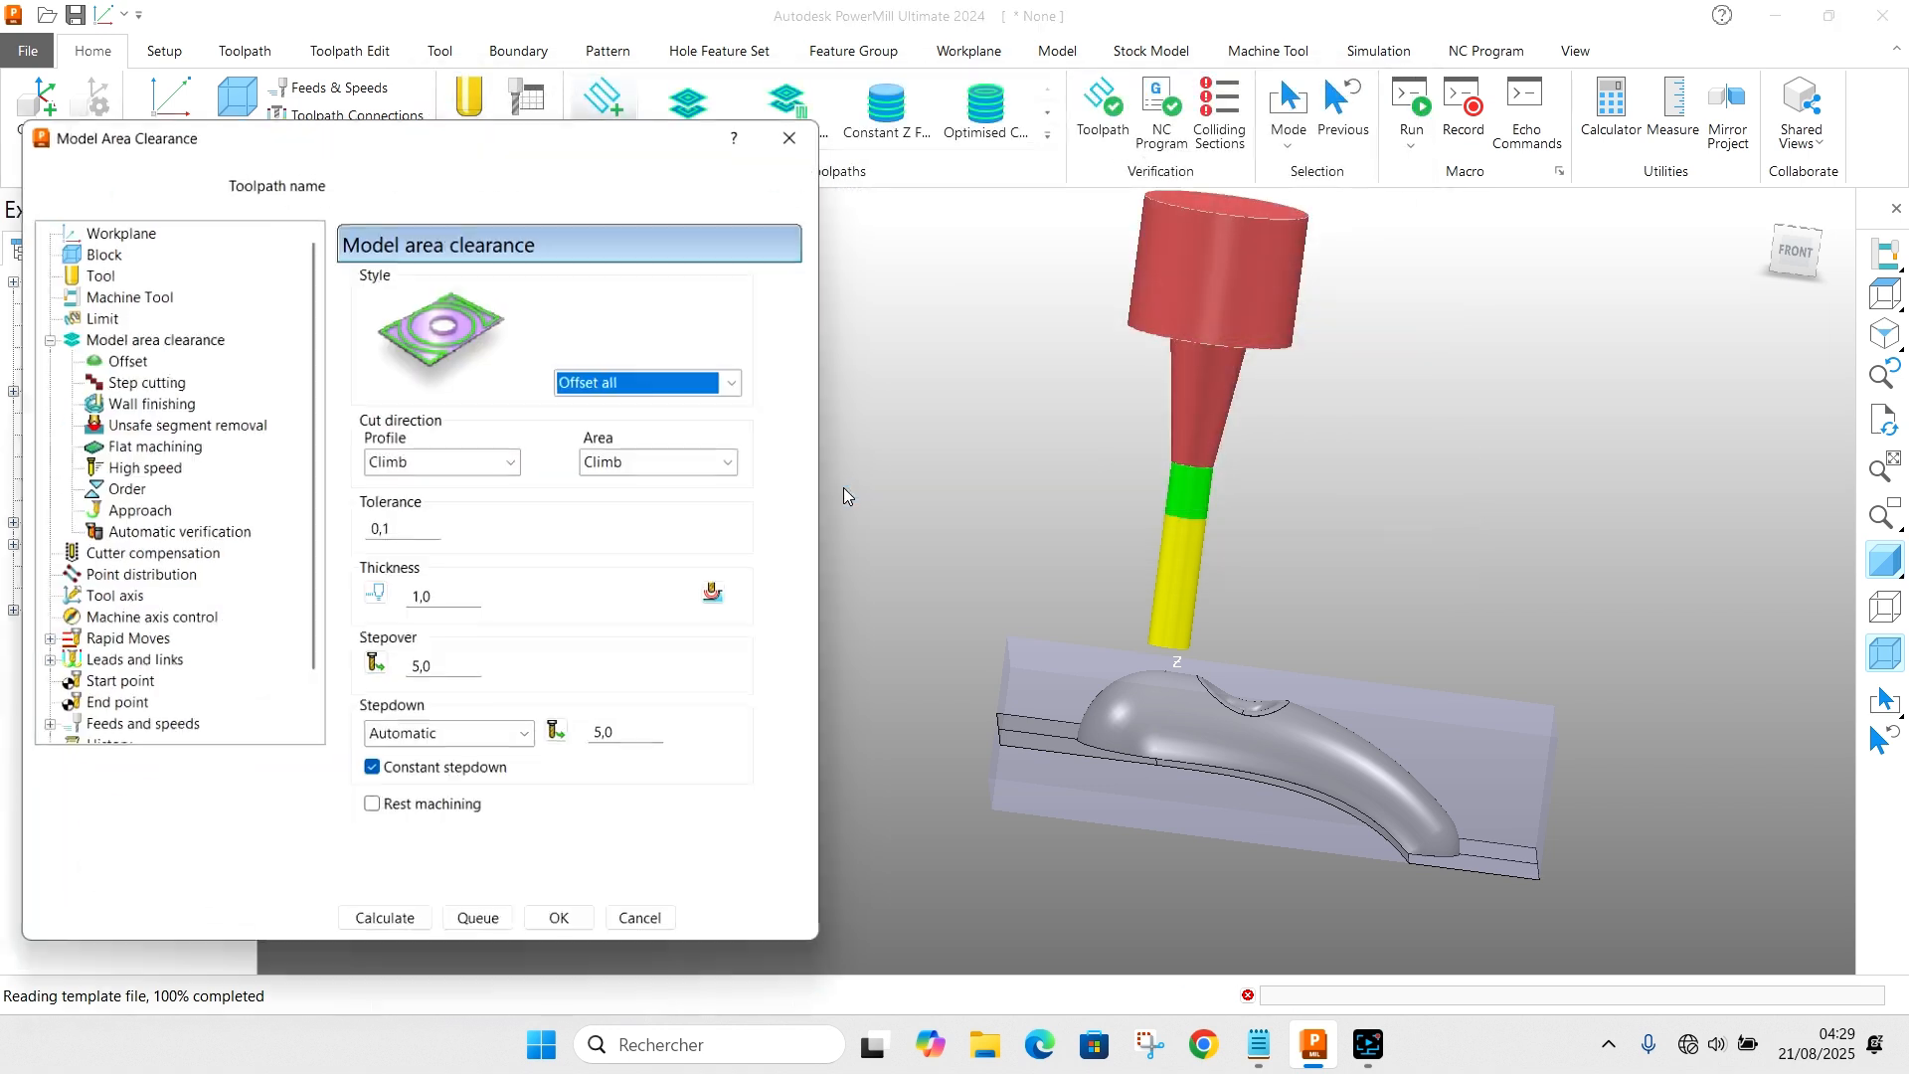
# Step: Preview the Raster, Offset model and Vortex styles for the area clearance, and set the style back to Offset all
pyautogui.click(674, 382)
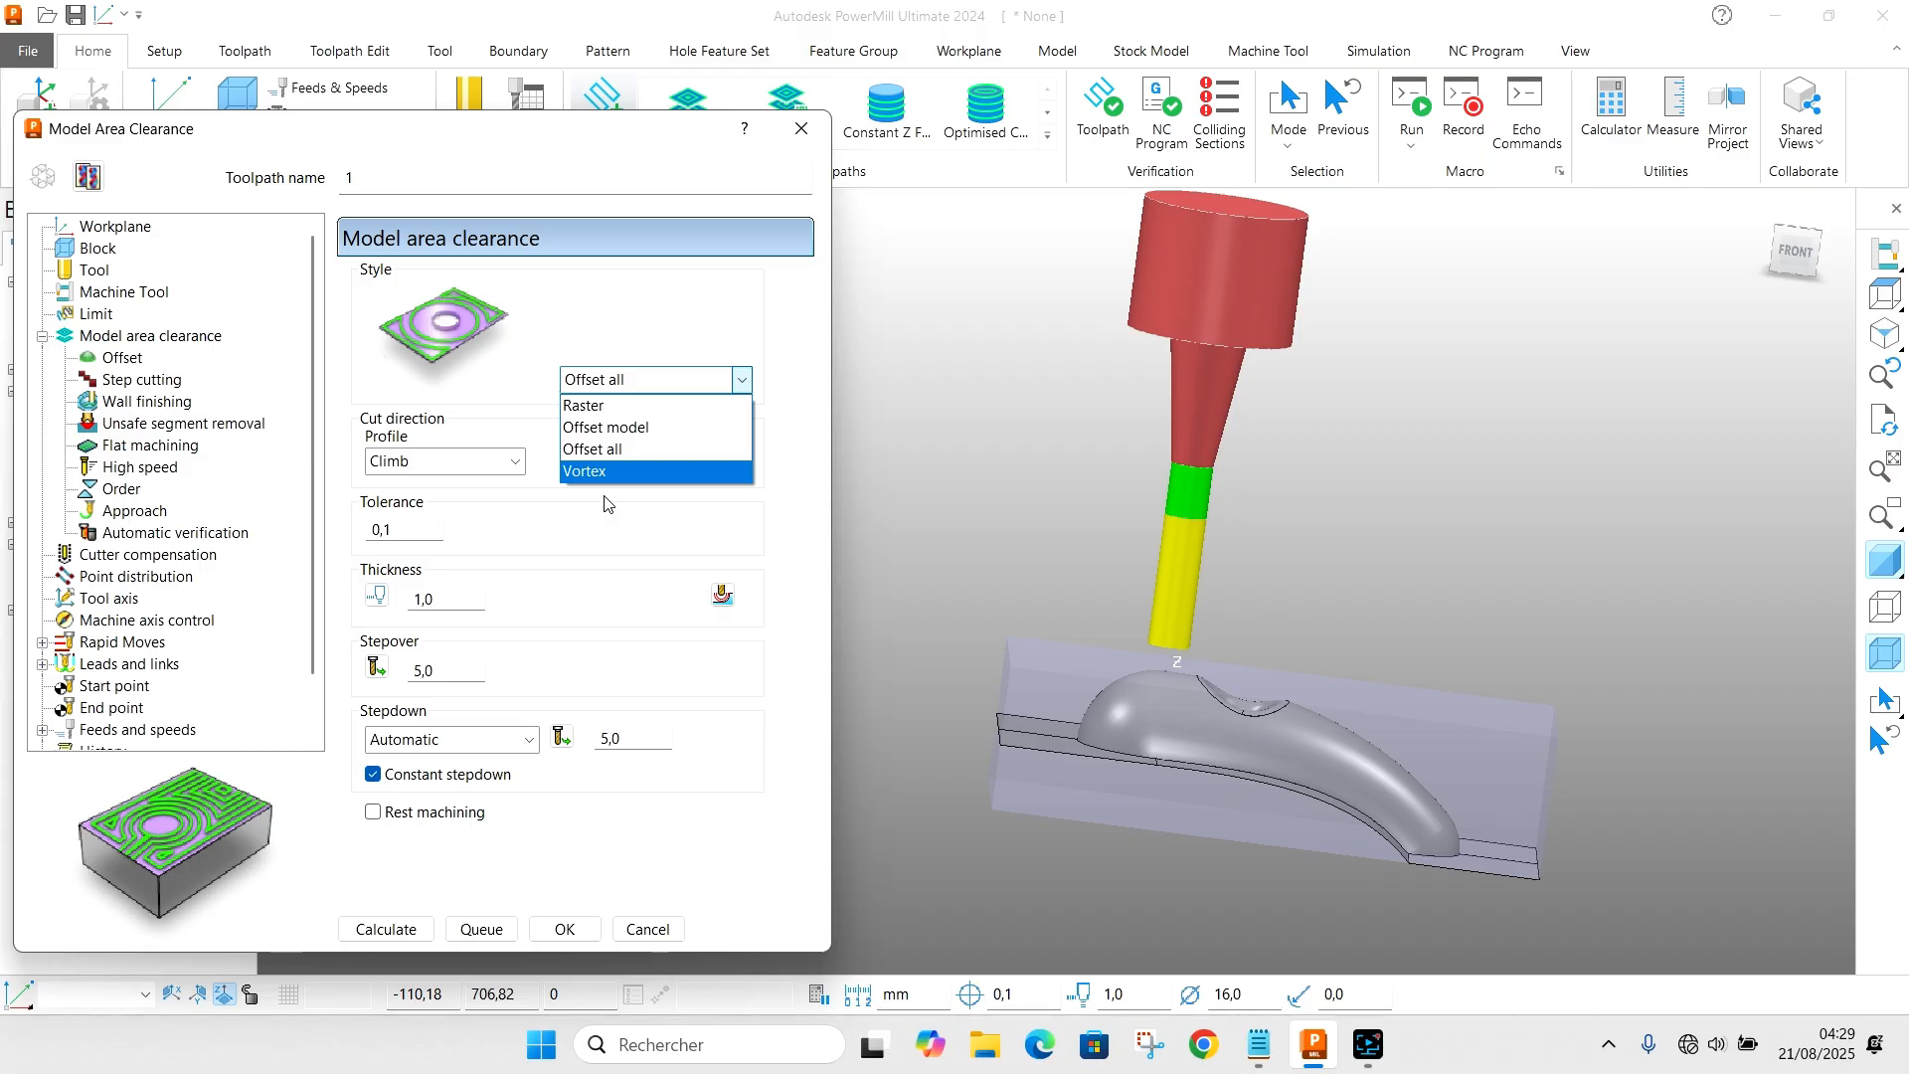
pyautogui.click(609, 407)
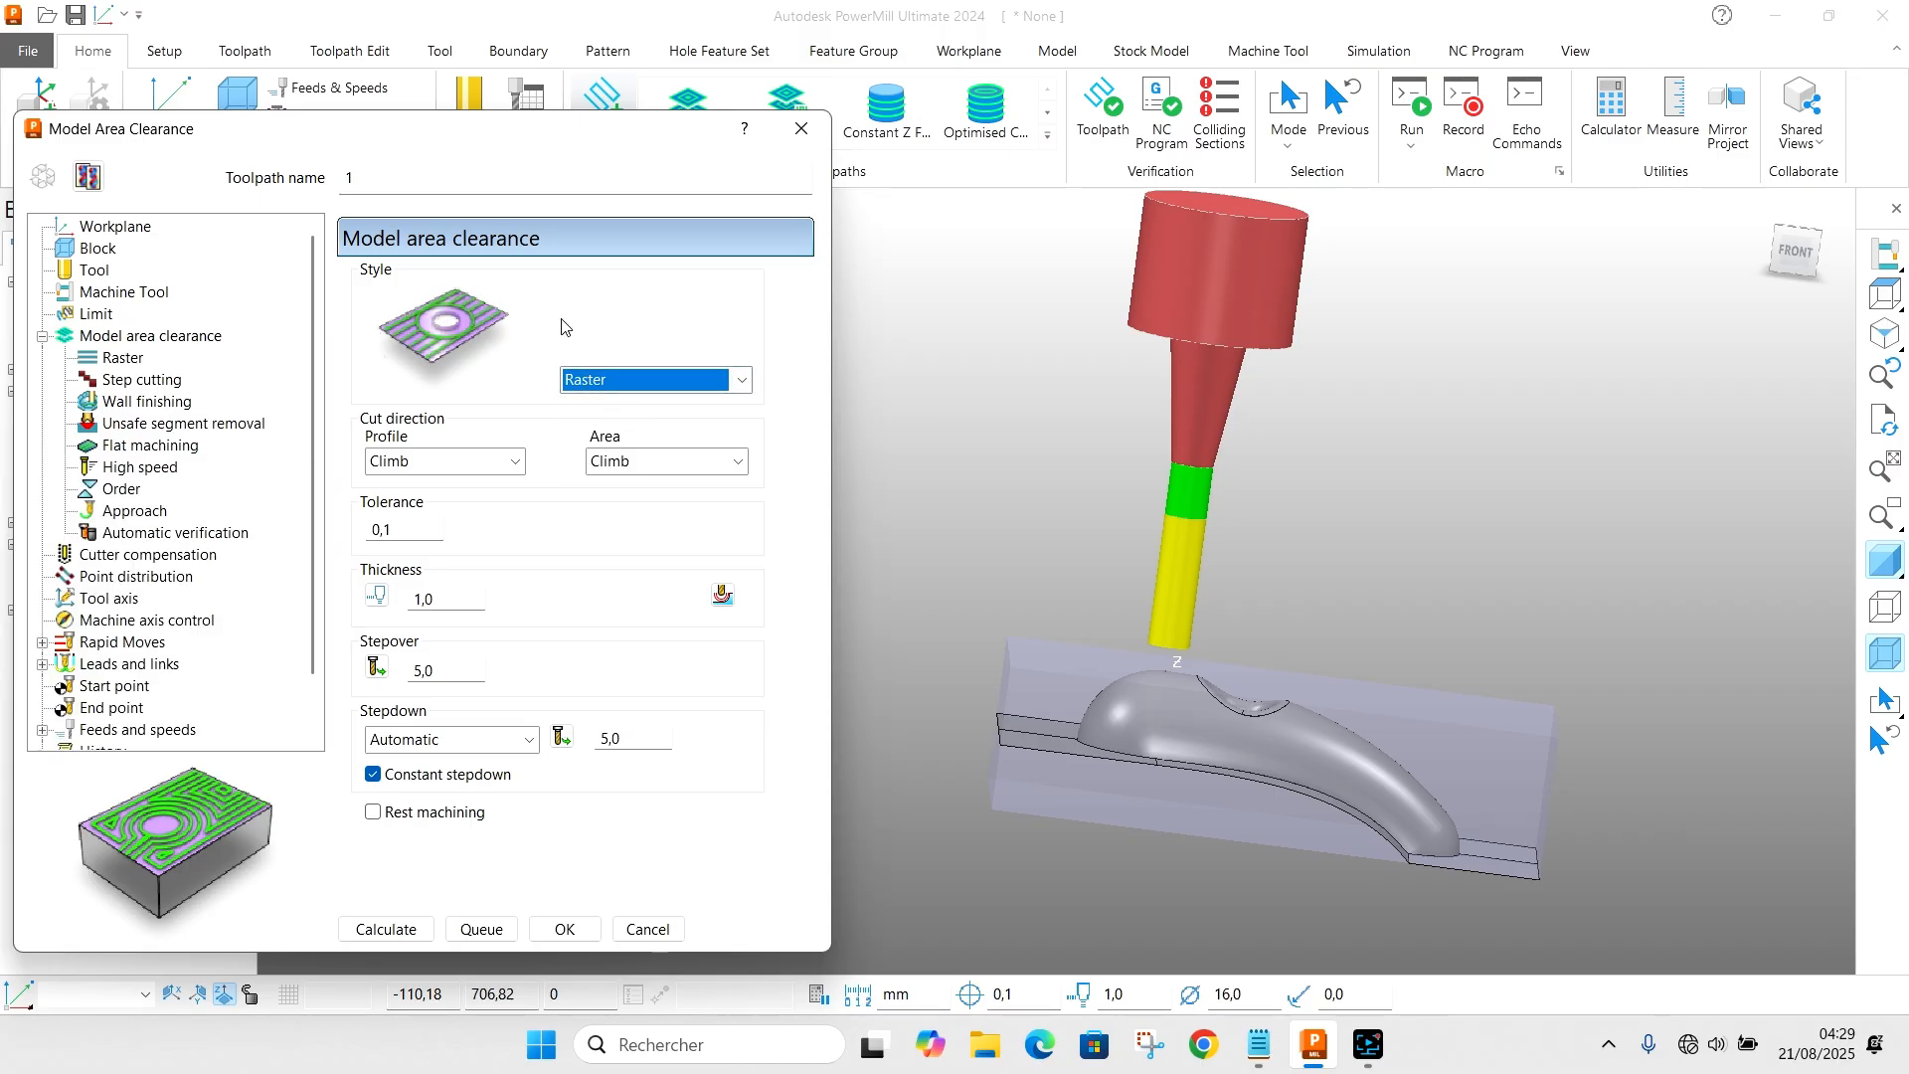
pyautogui.click(617, 386)
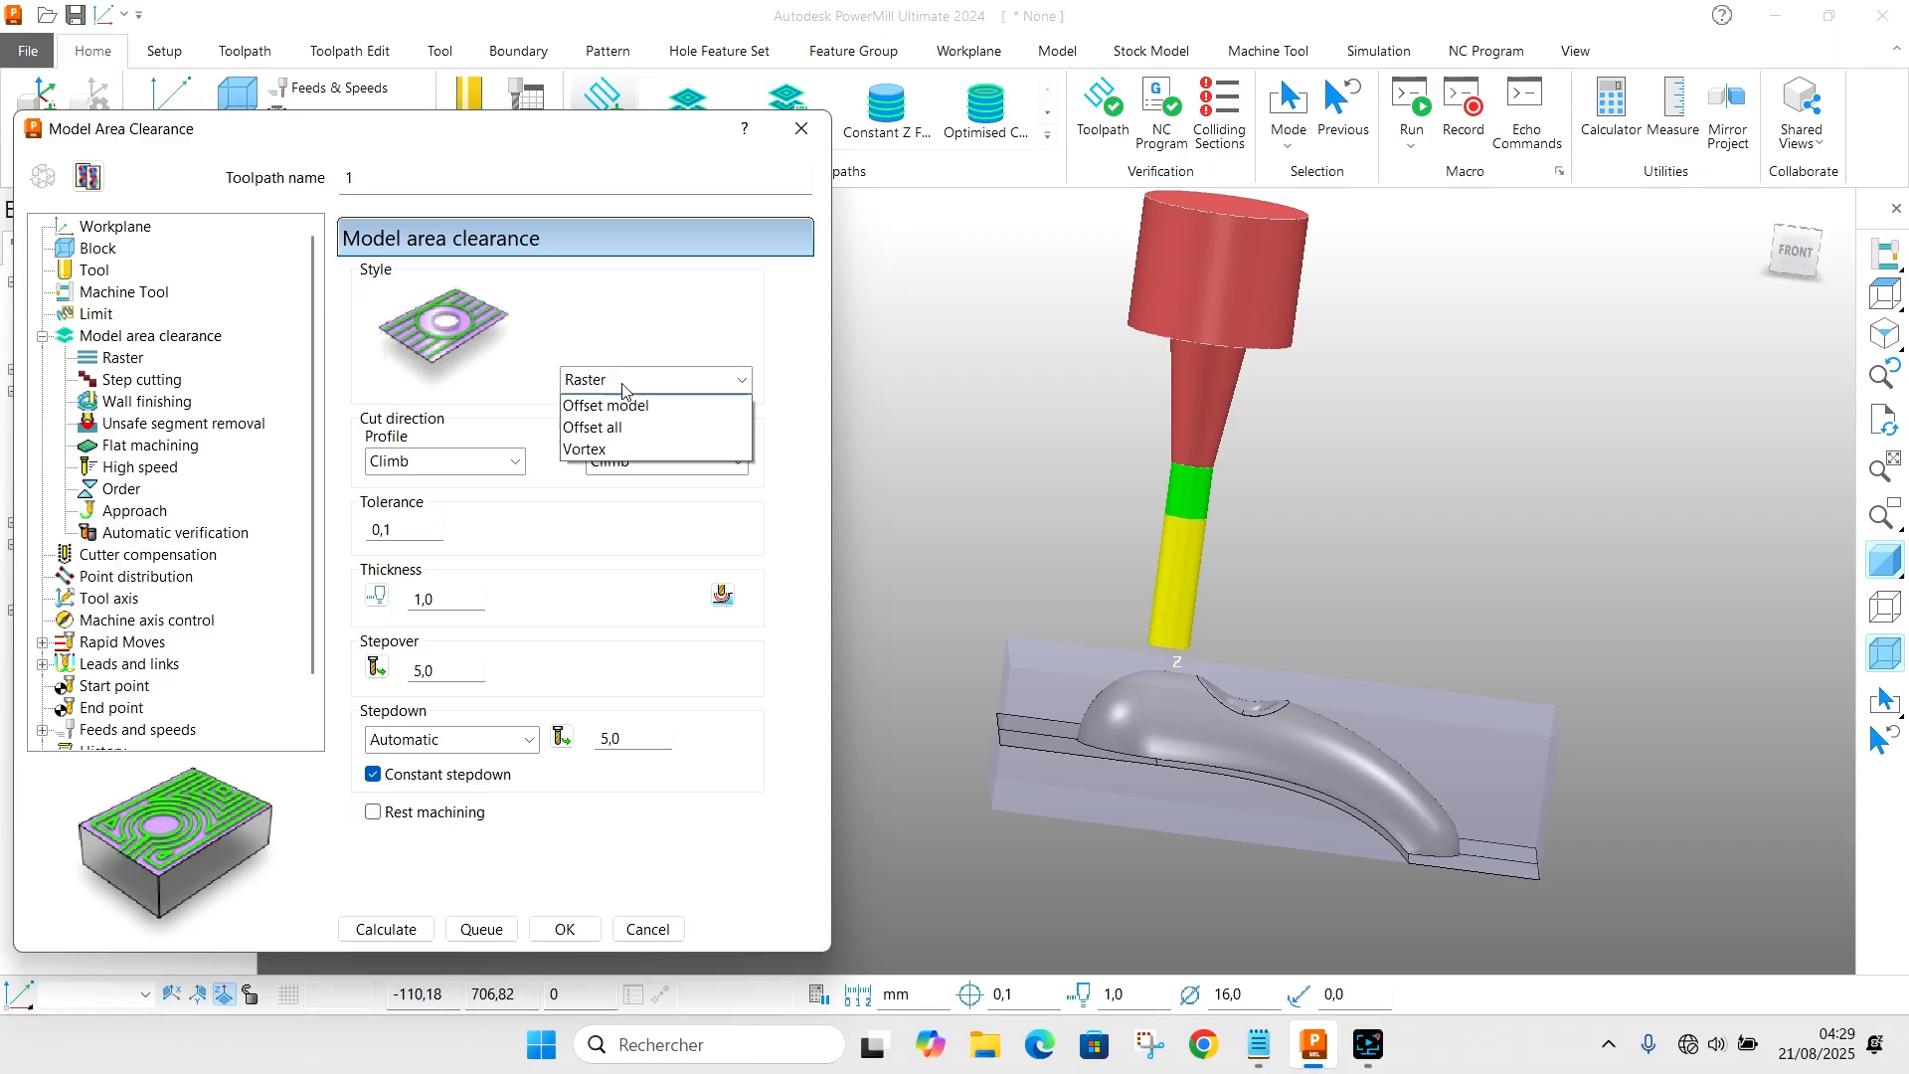
pyautogui.click(628, 422)
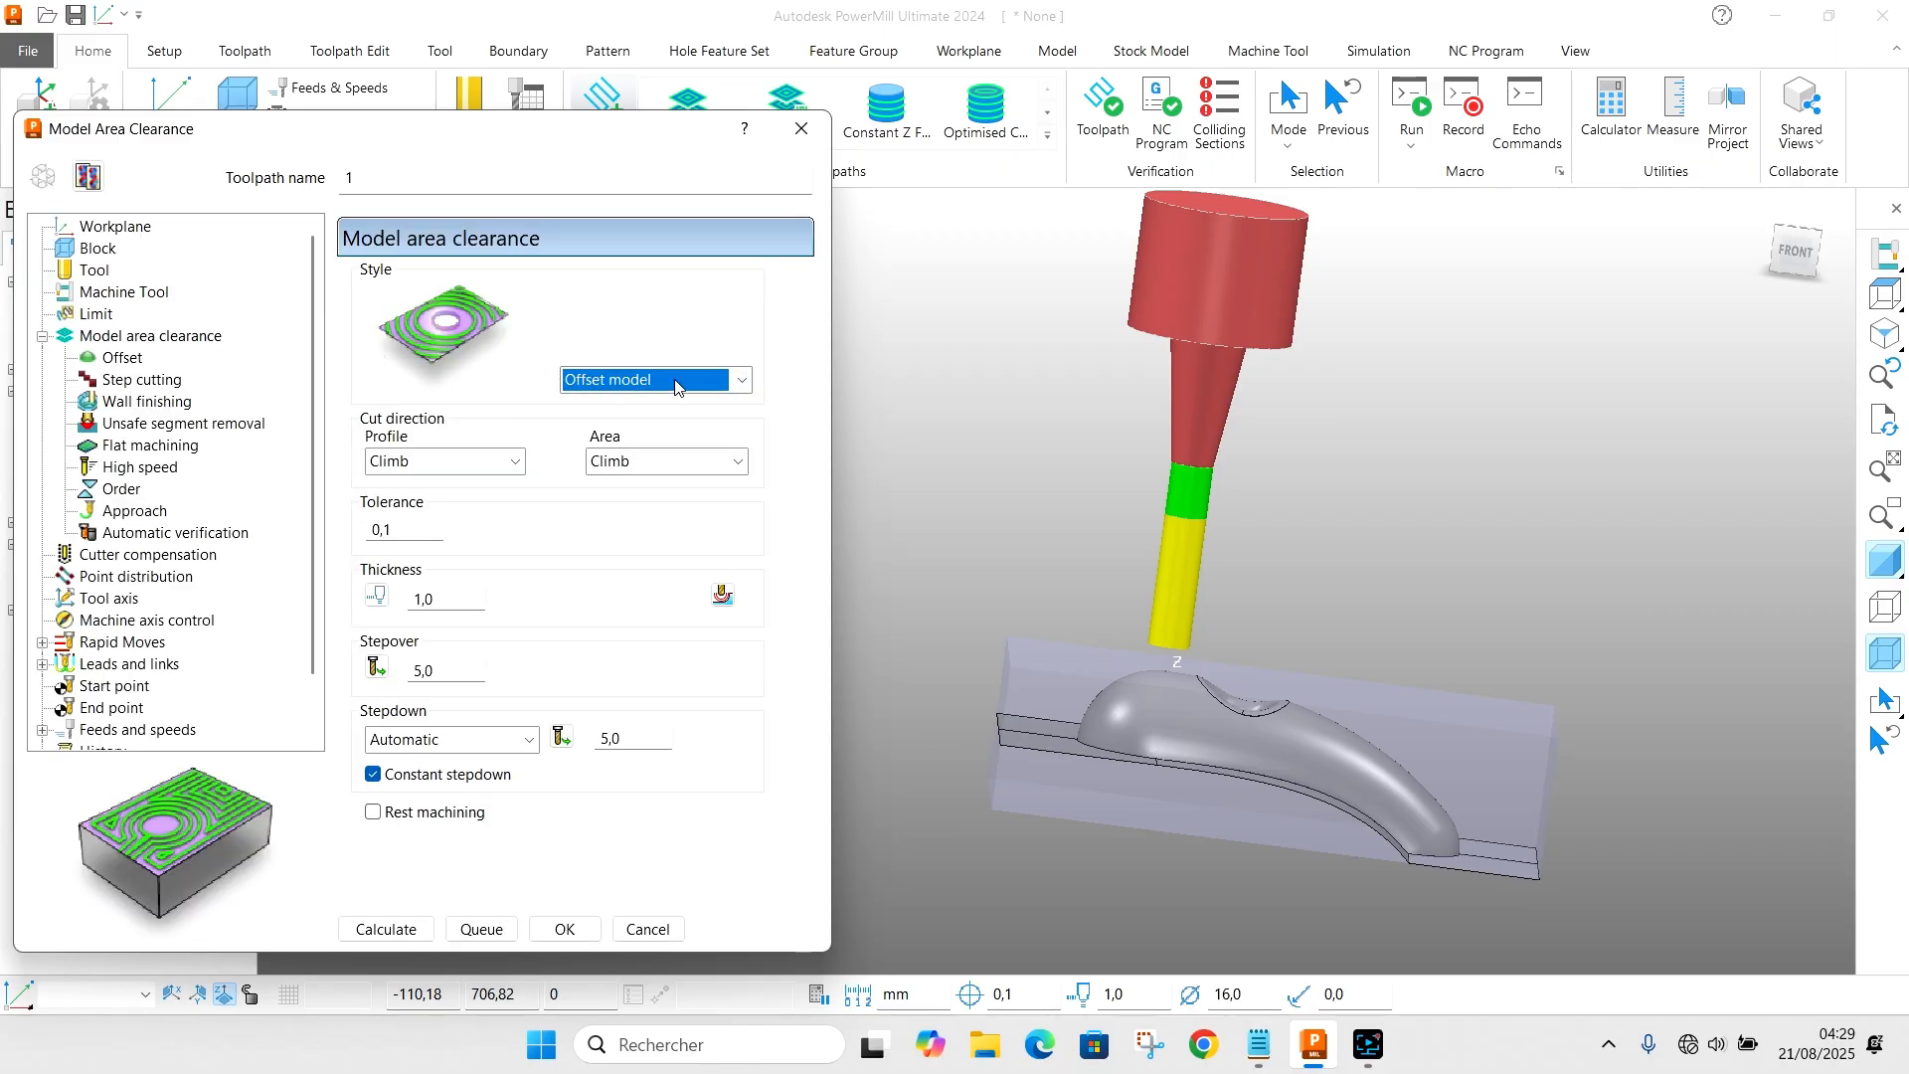
pyautogui.click(675, 386)
pyautogui.click(604, 444)
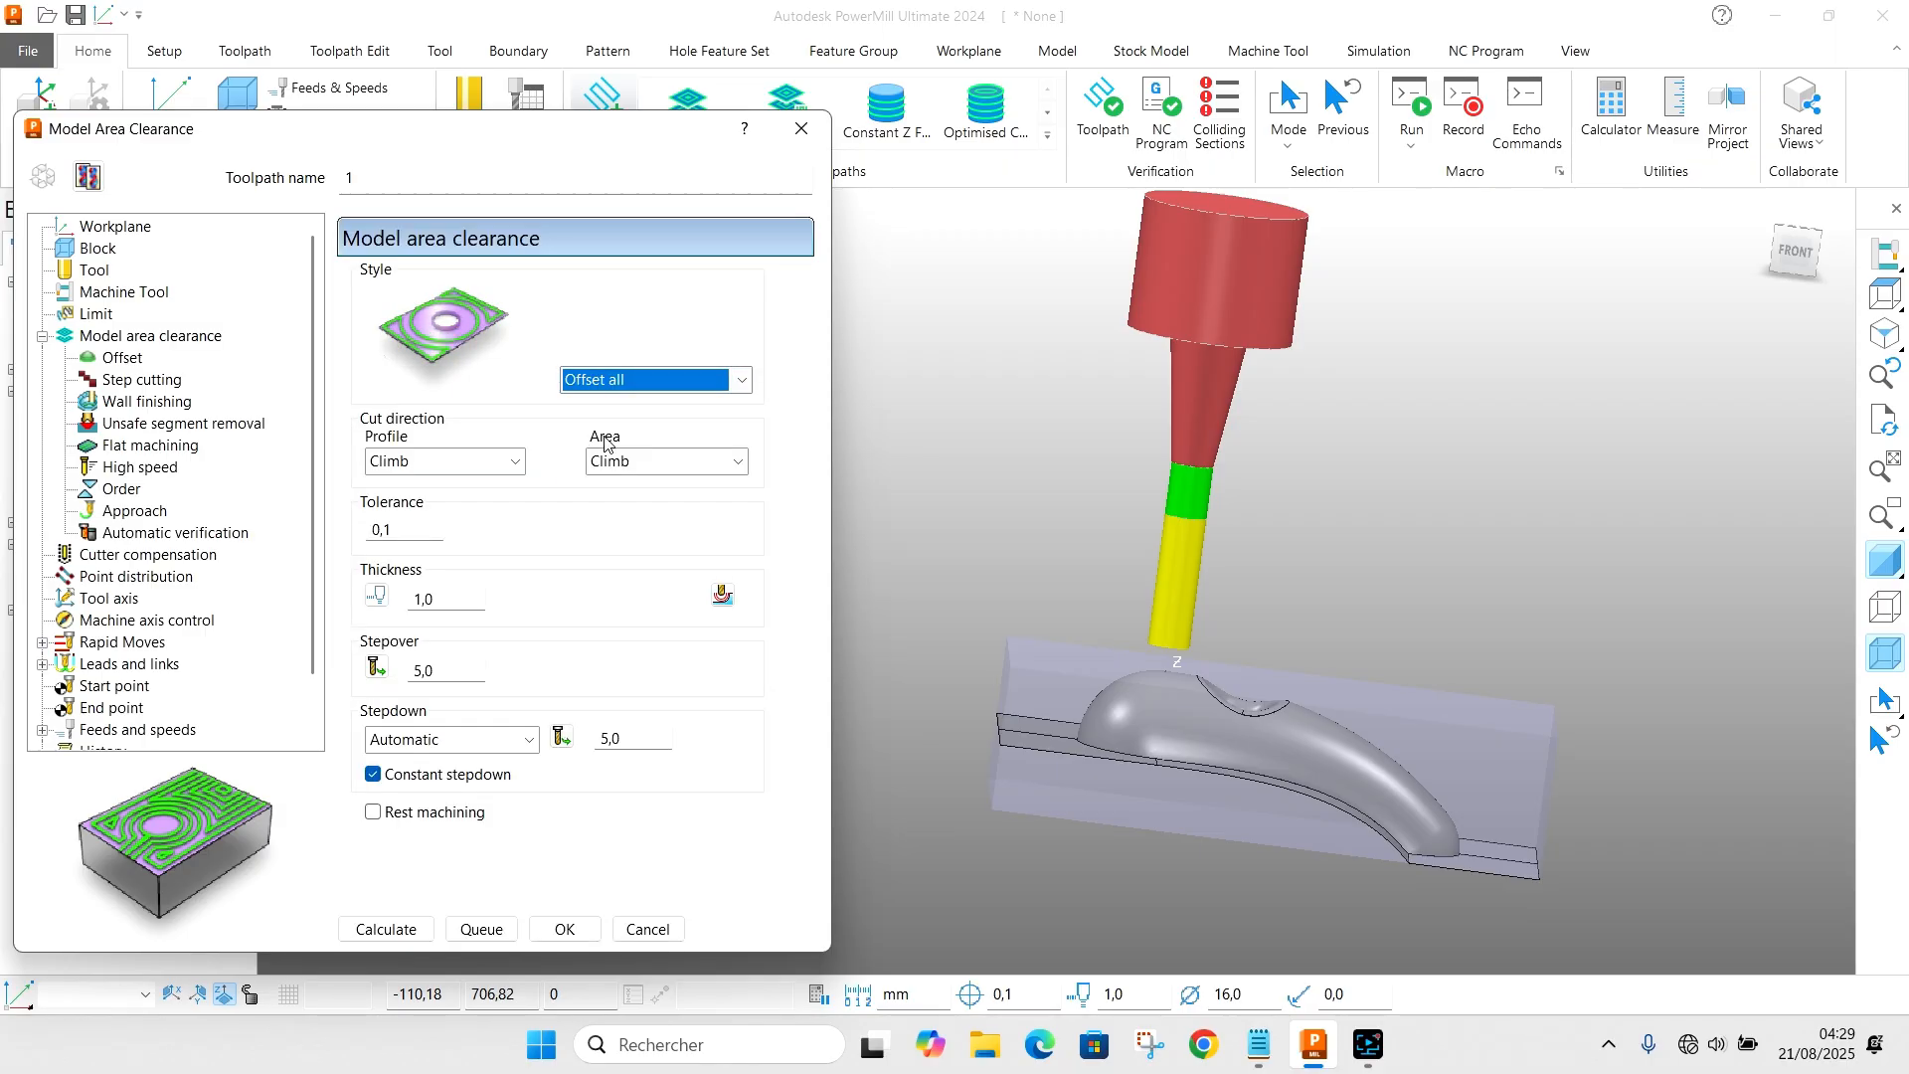
pyautogui.click(648, 388)
pyautogui.click(624, 473)
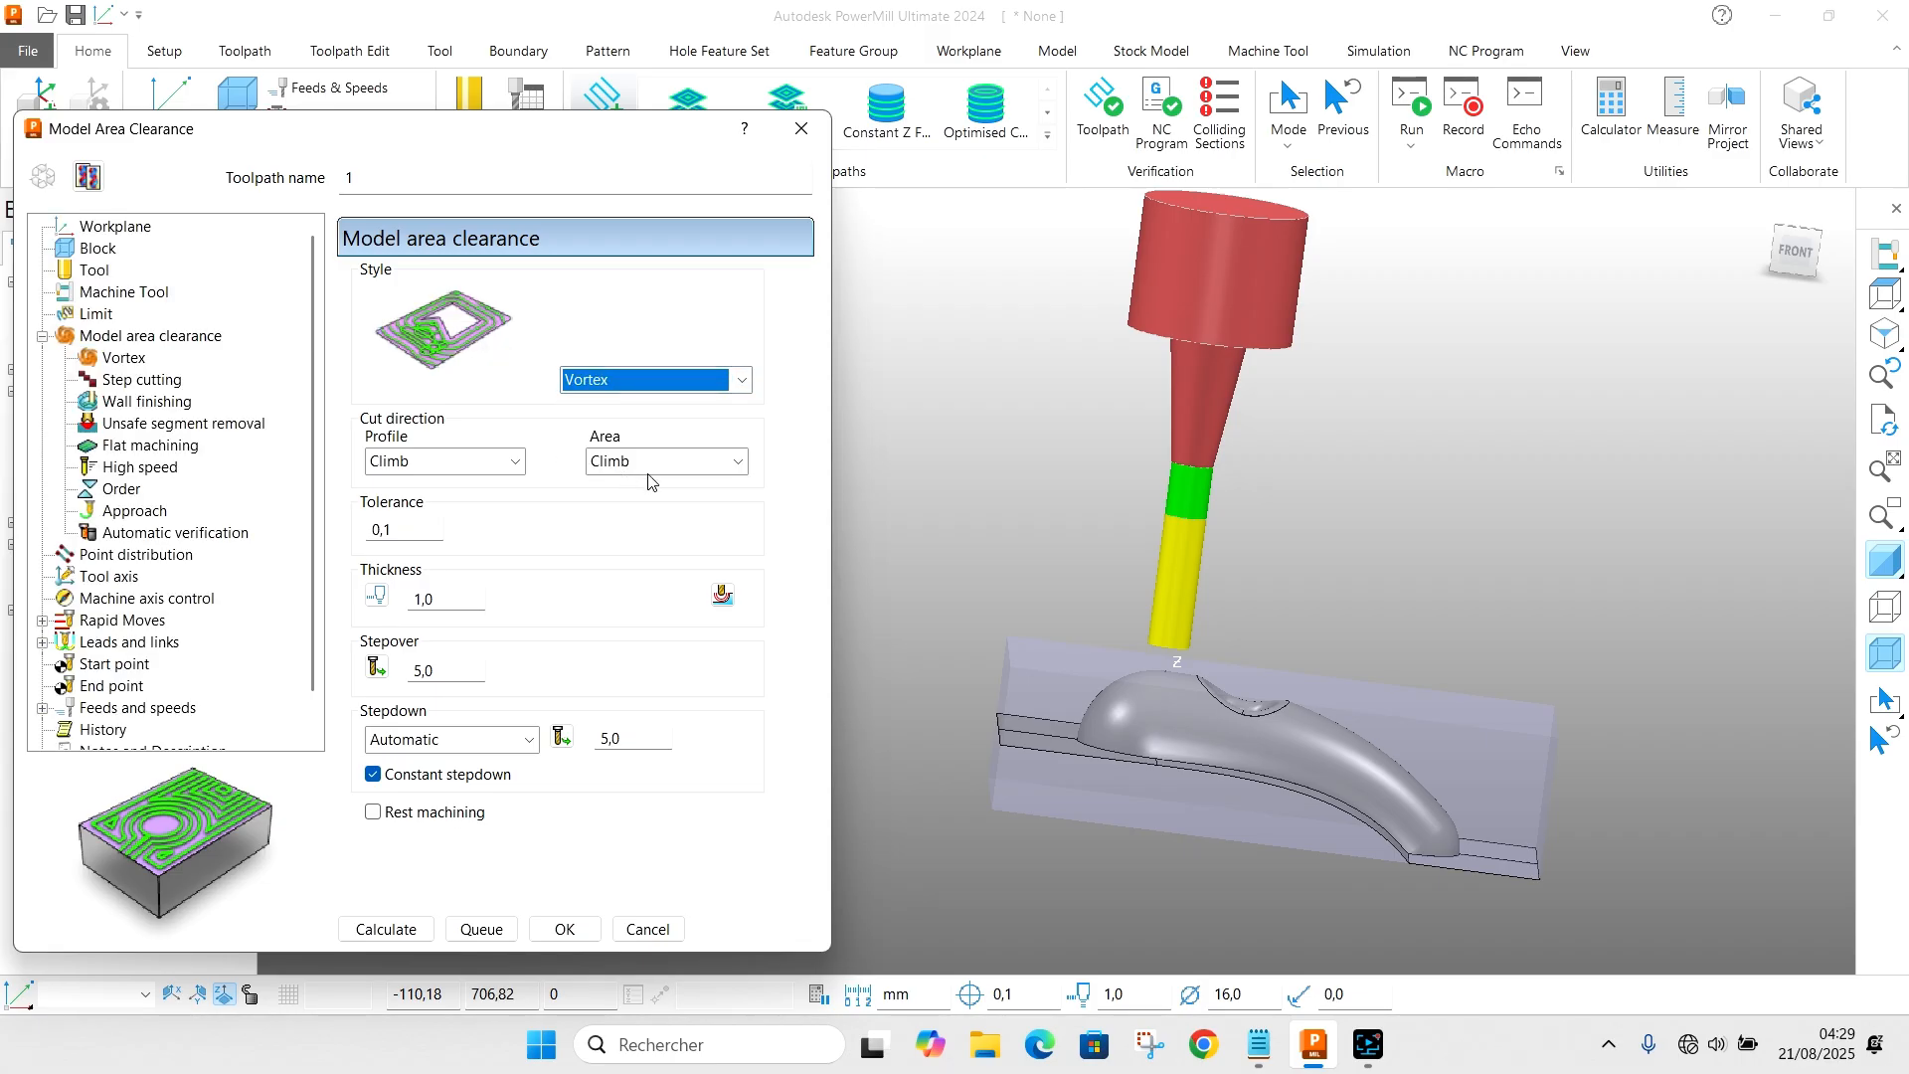
pyautogui.click(593, 384)
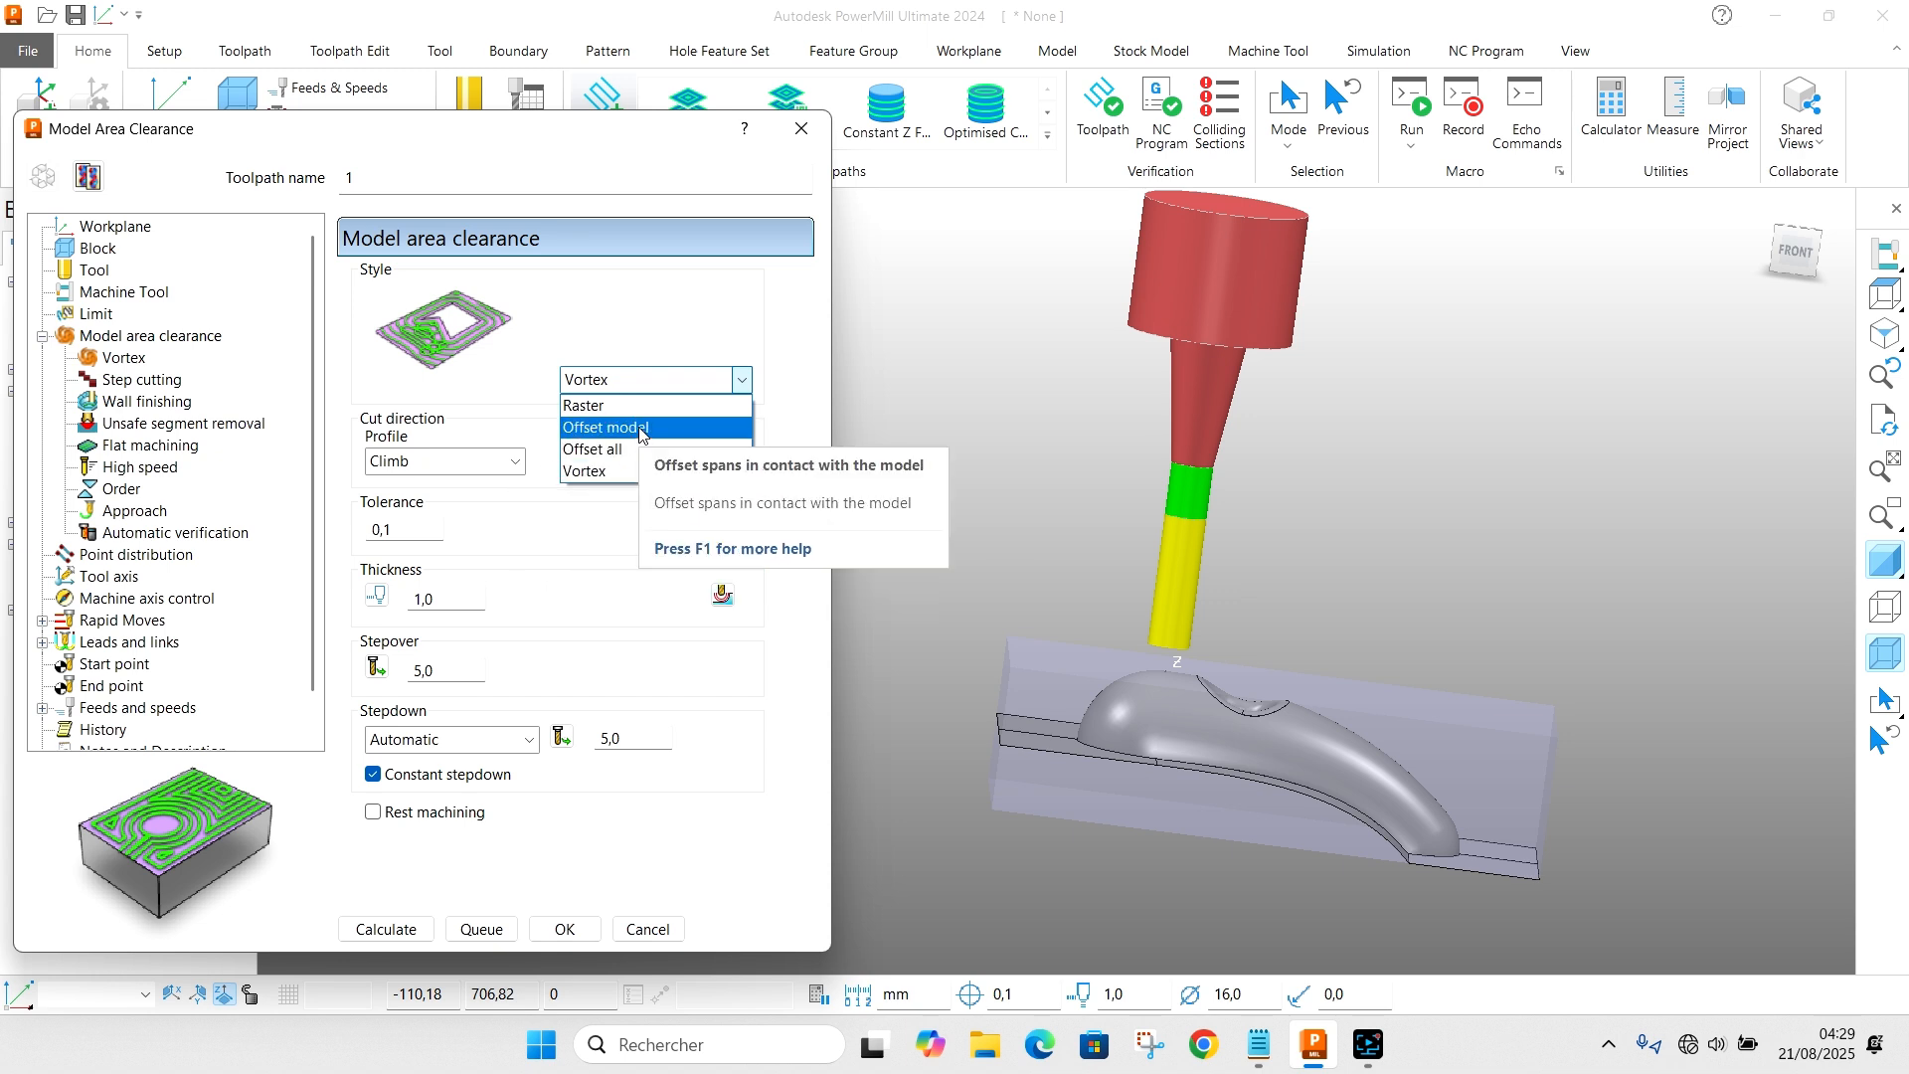
pyautogui.click(583, 449)
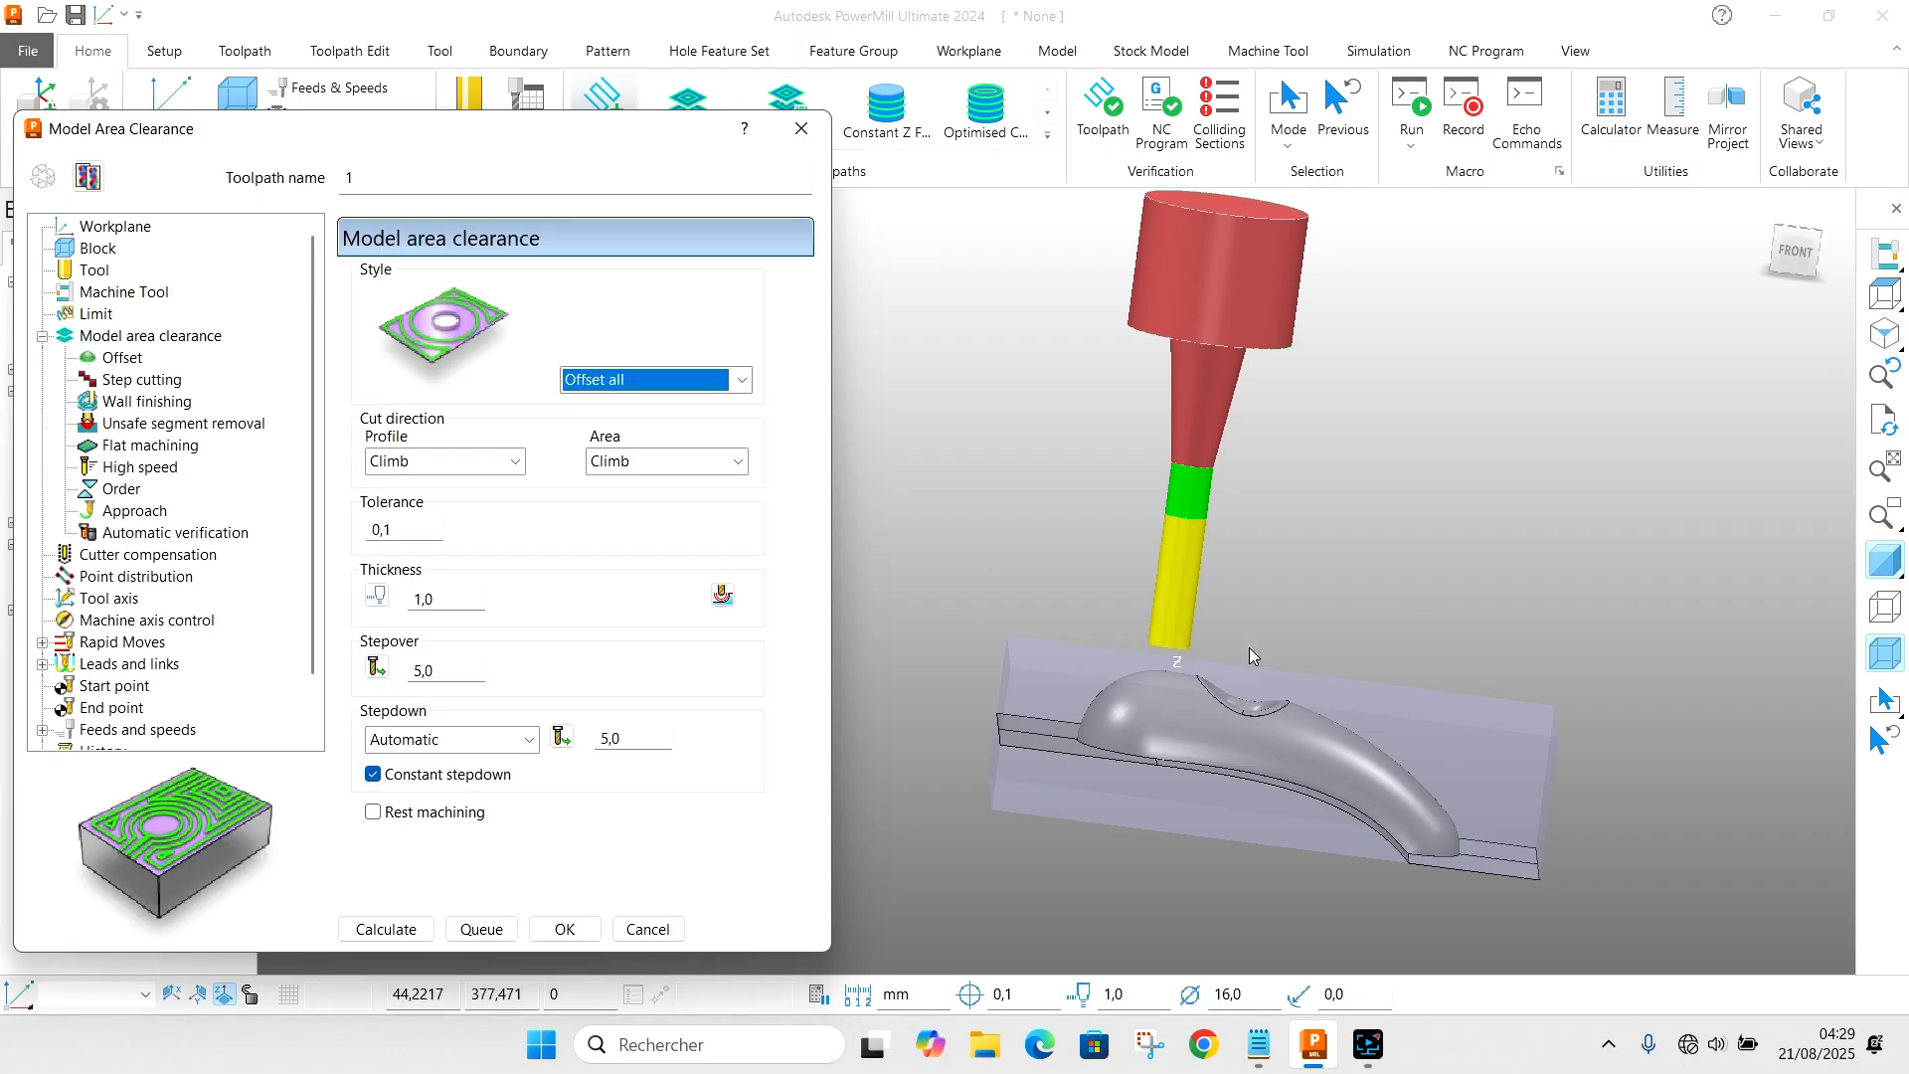
# Step: Enable Spiral in the advanced offset settings and switch on step cutting for the toolpath
pyautogui.moveTo(1249, 648); pyautogui.dragTo(1382, 897, button='middle')
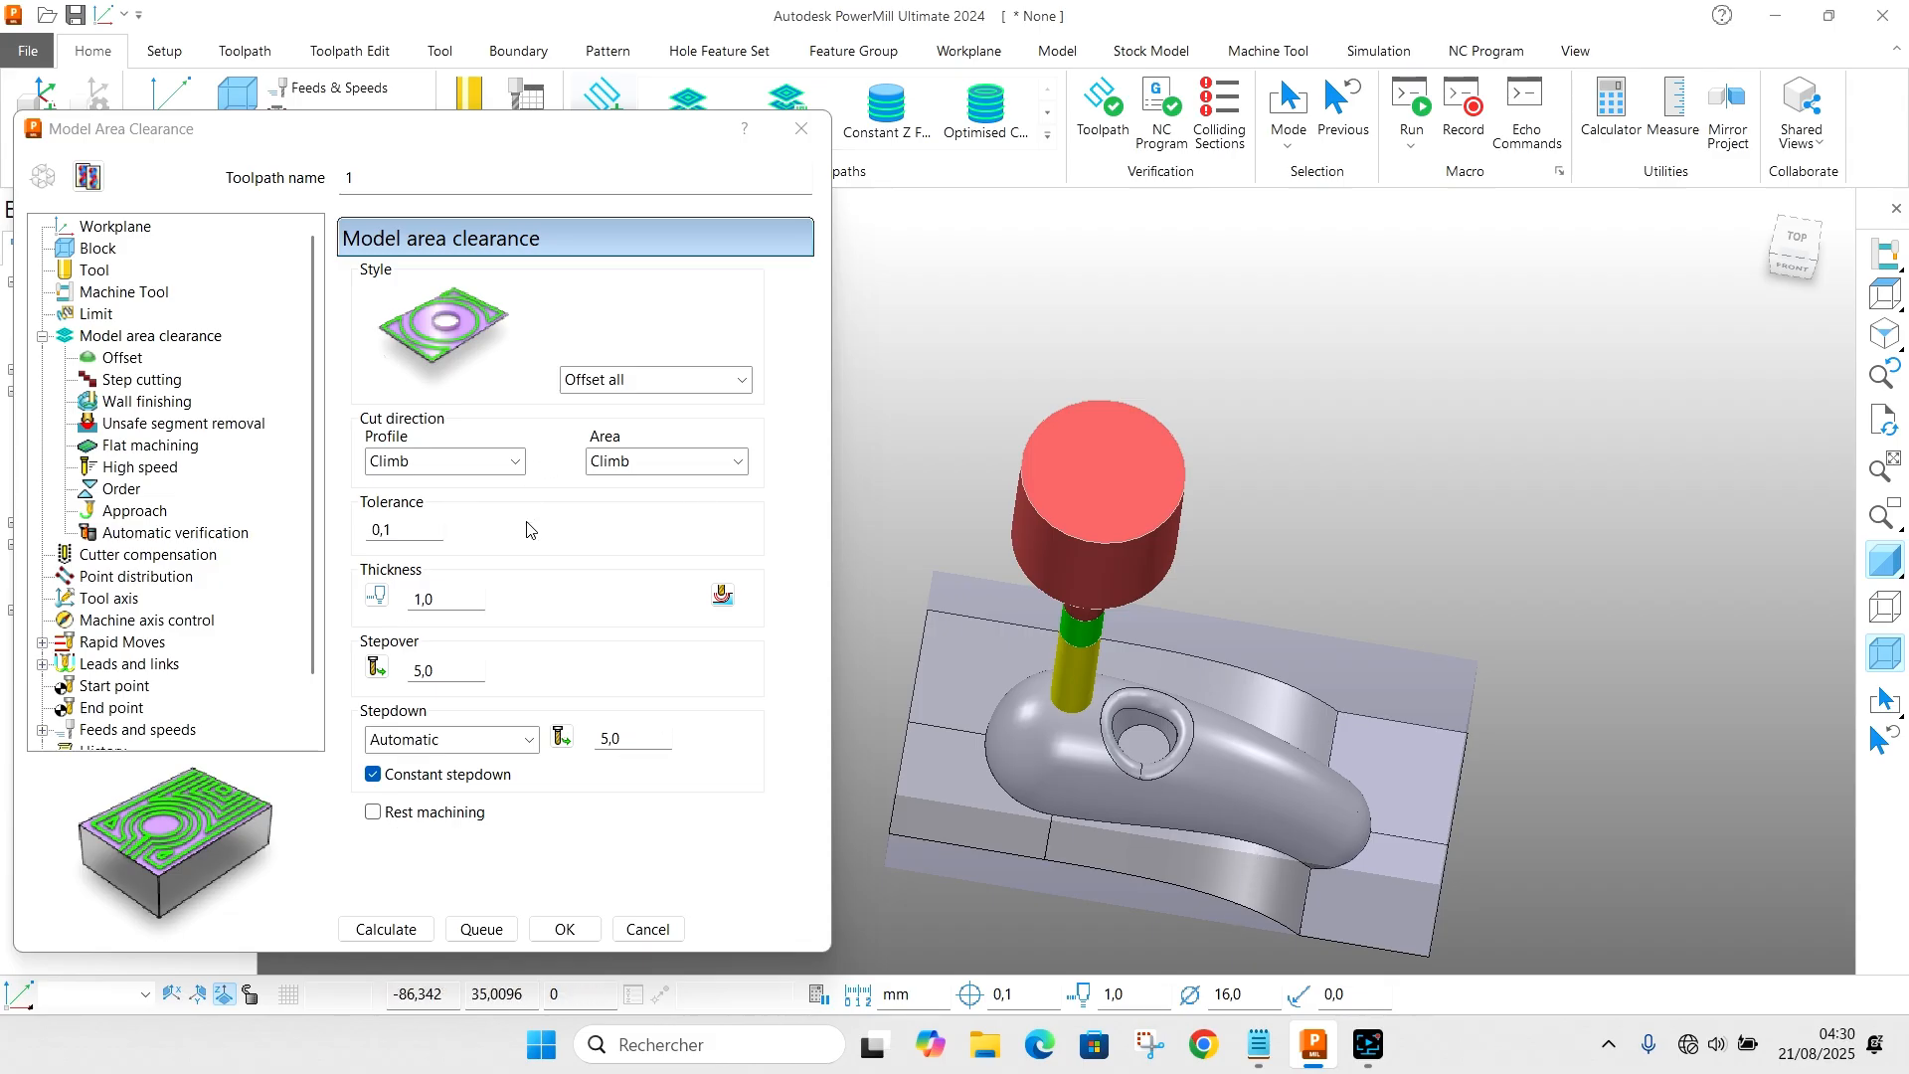
pyautogui.click(462, 671)
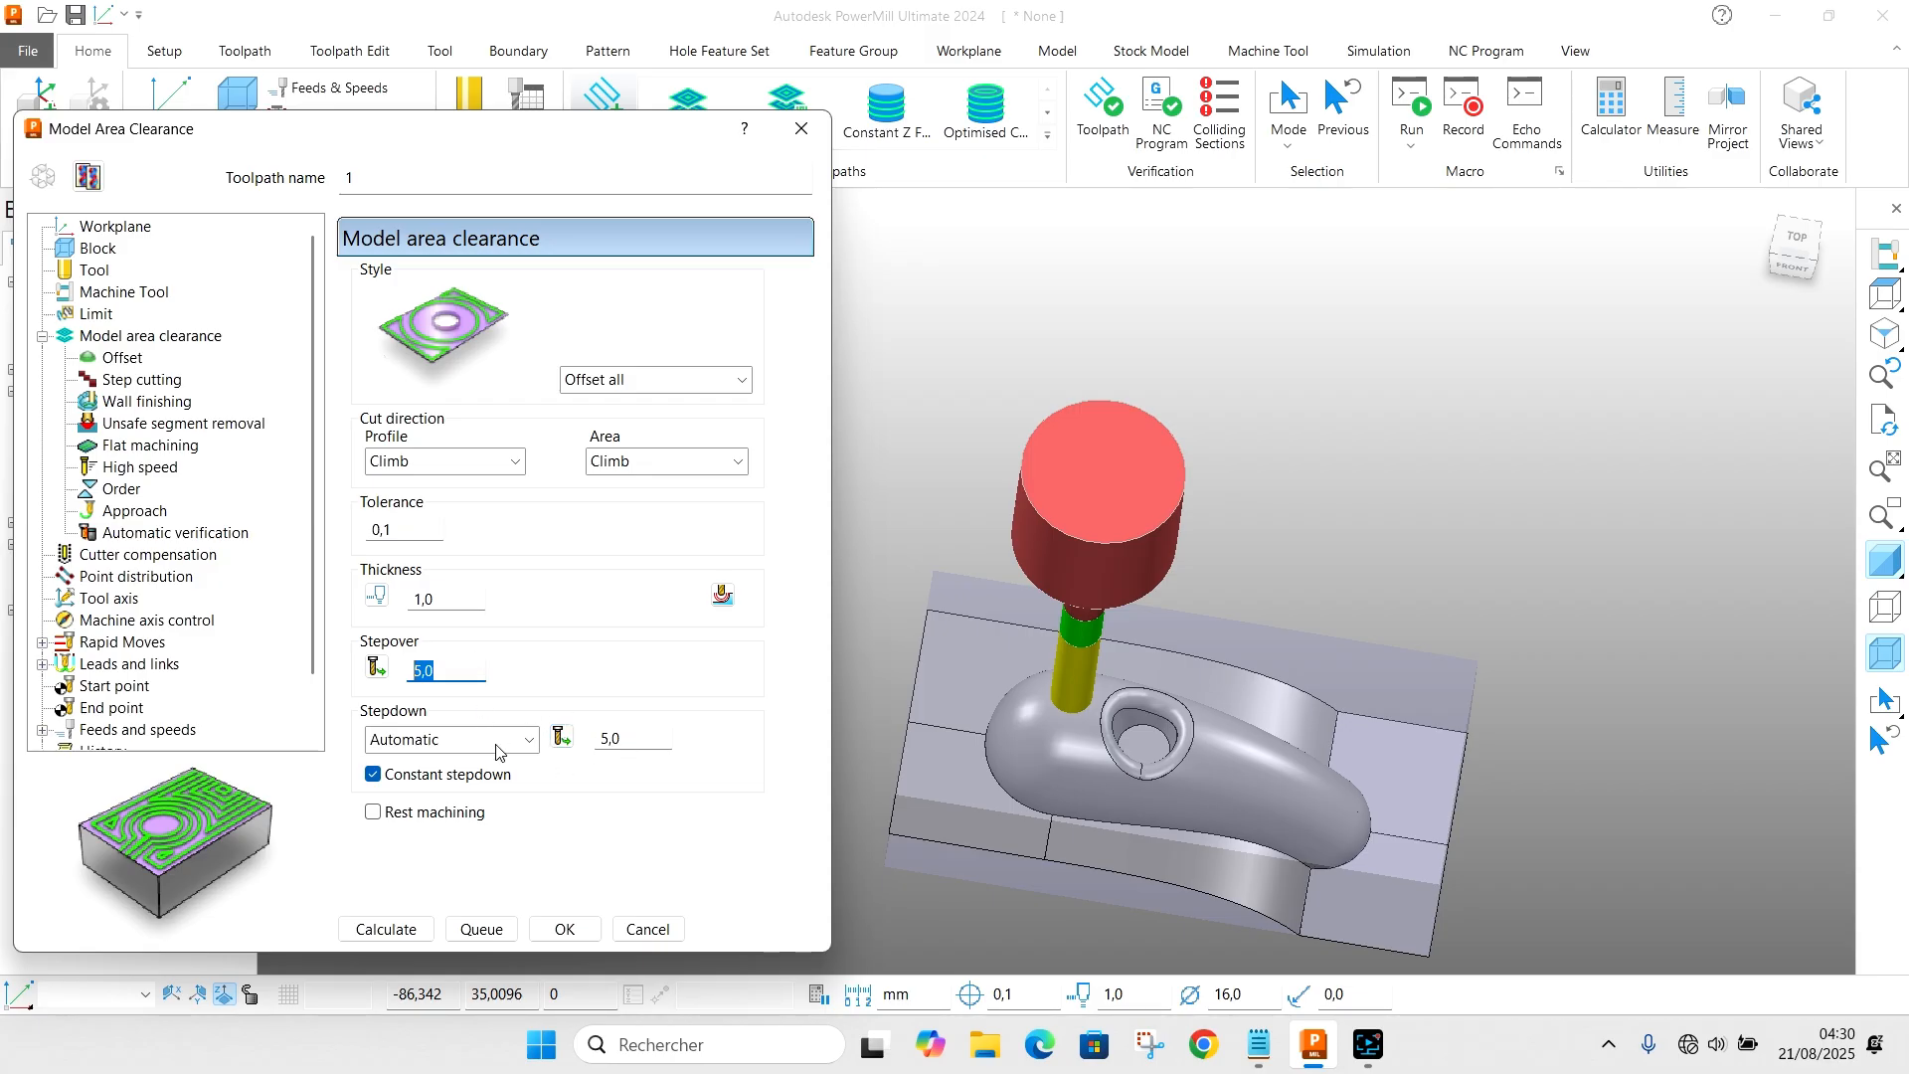
pyautogui.click(406, 594)
pyautogui.click(124, 358)
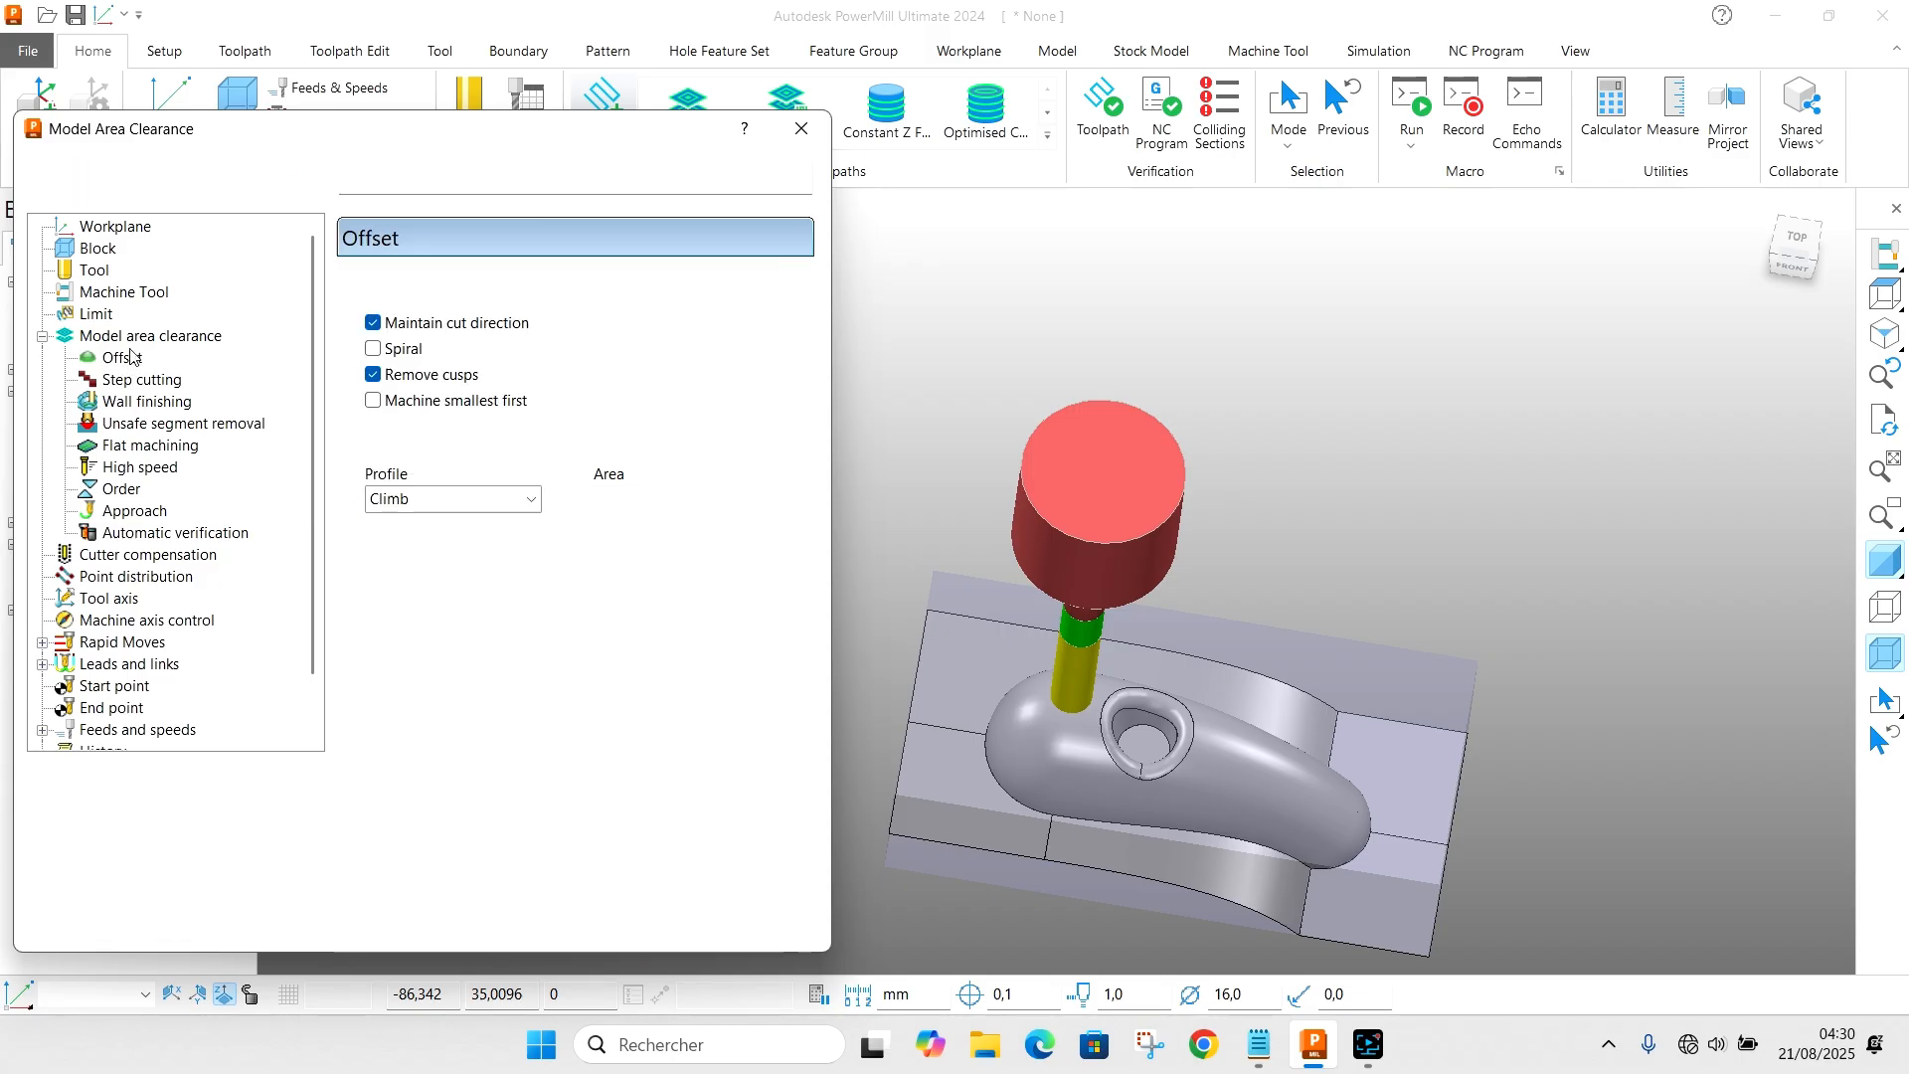
pyautogui.click(381, 352)
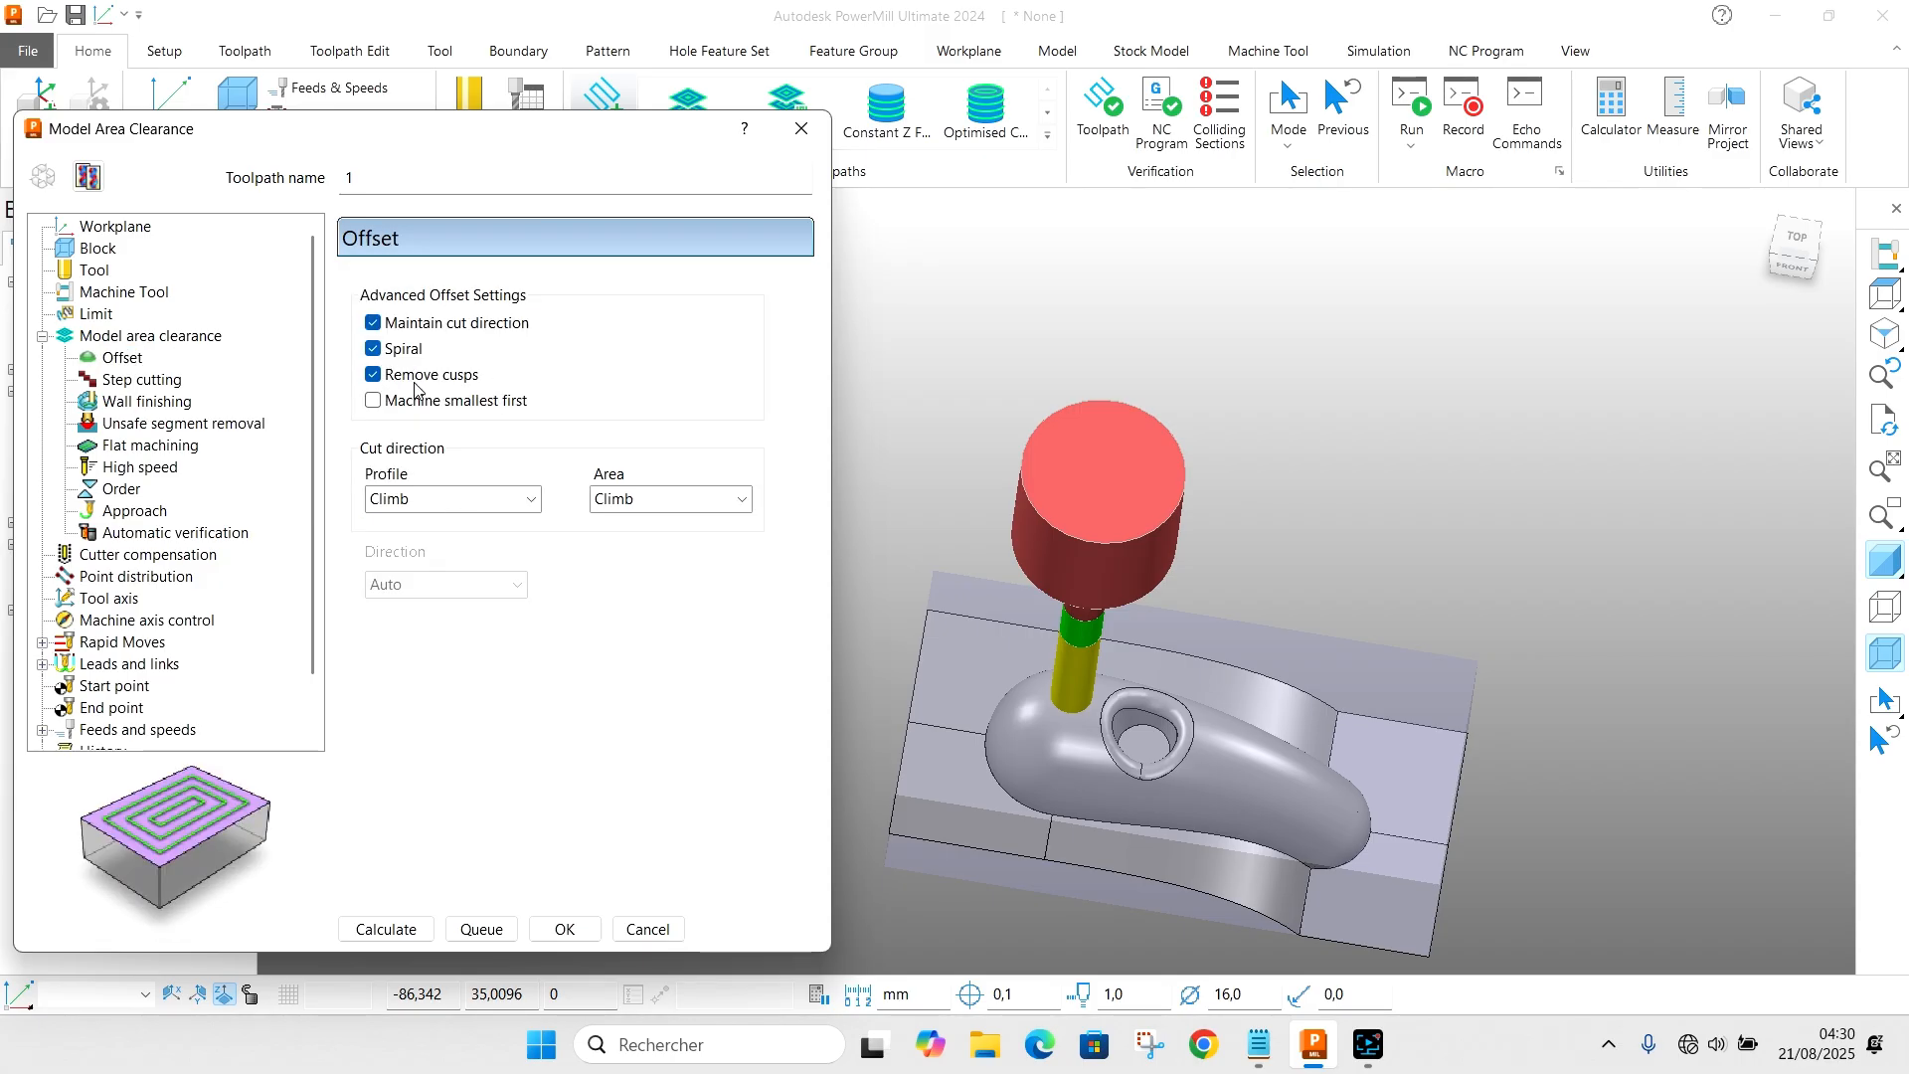
pyautogui.click(123, 379)
pyautogui.click(377, 286)
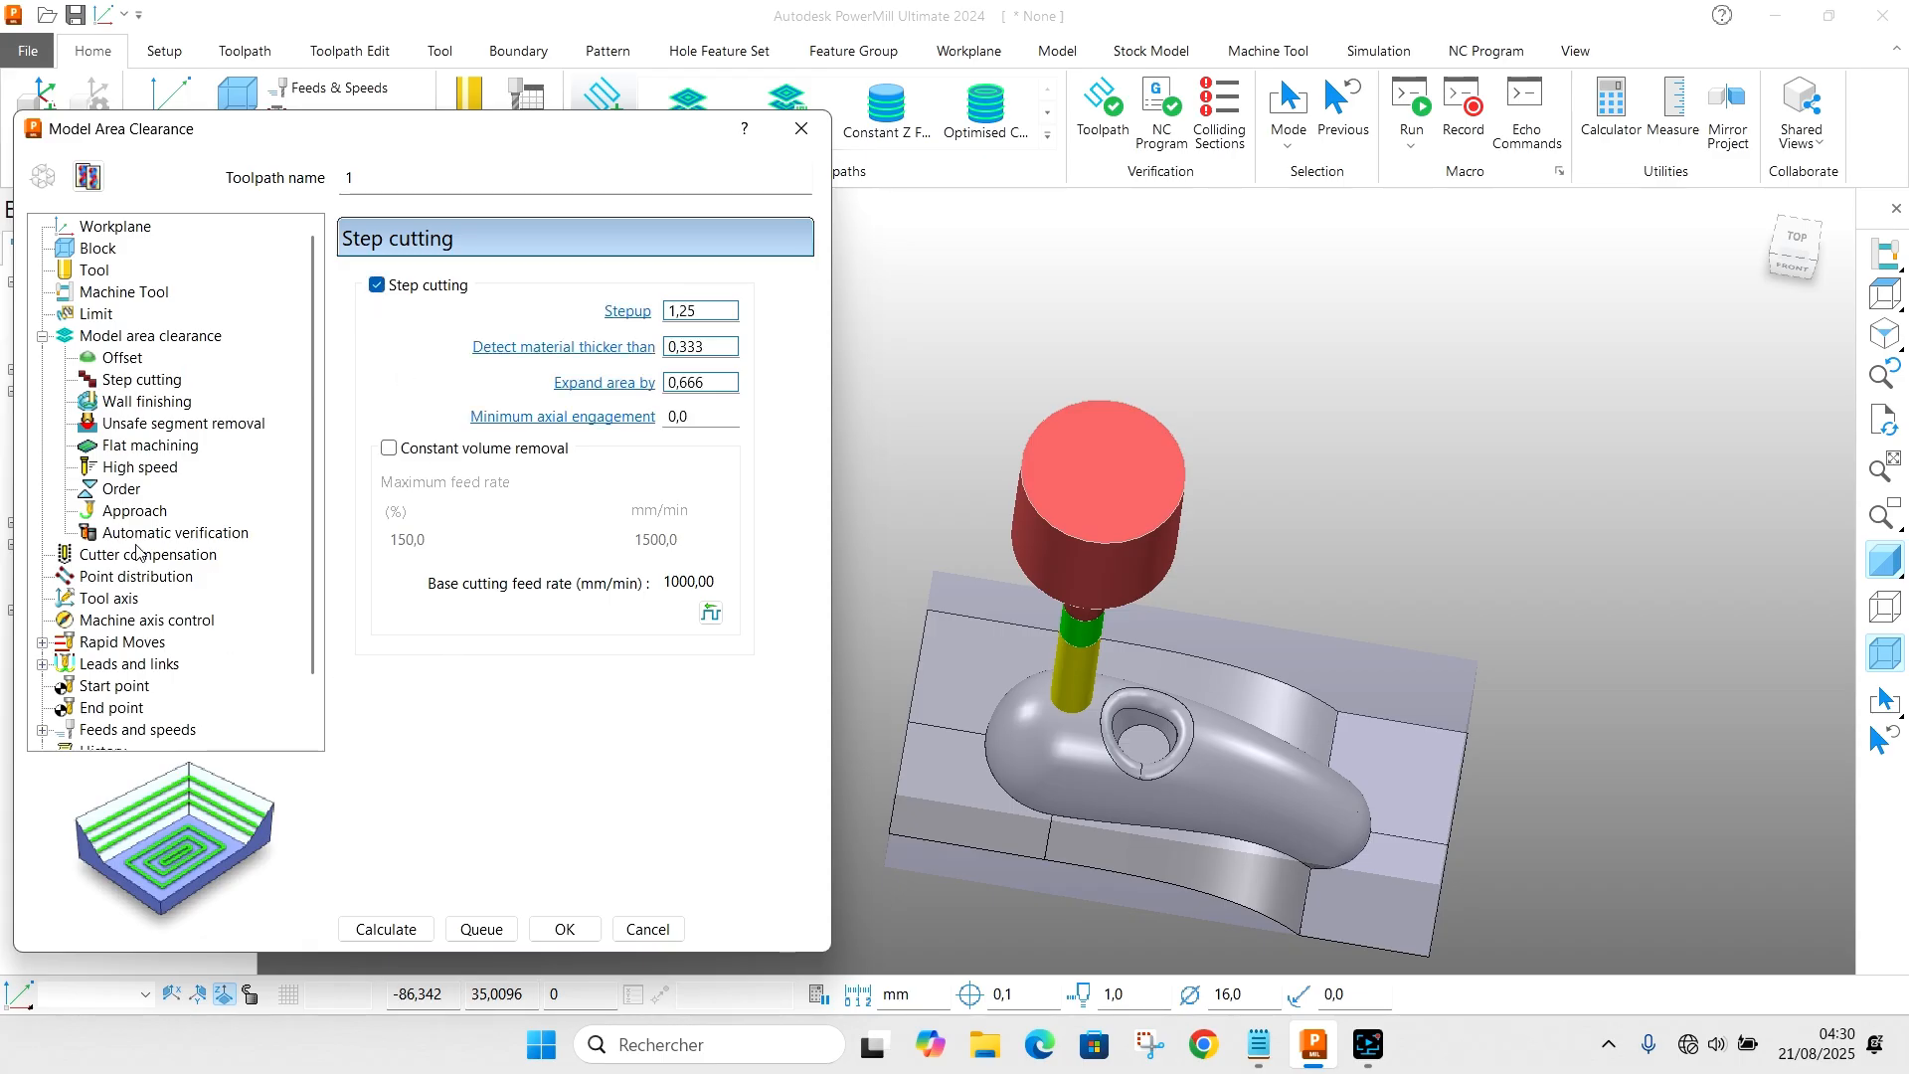
# Step: Calculate the area clearance toolpath and examine its passes and plunge moves around the model
pyautogui.click(393, 929)
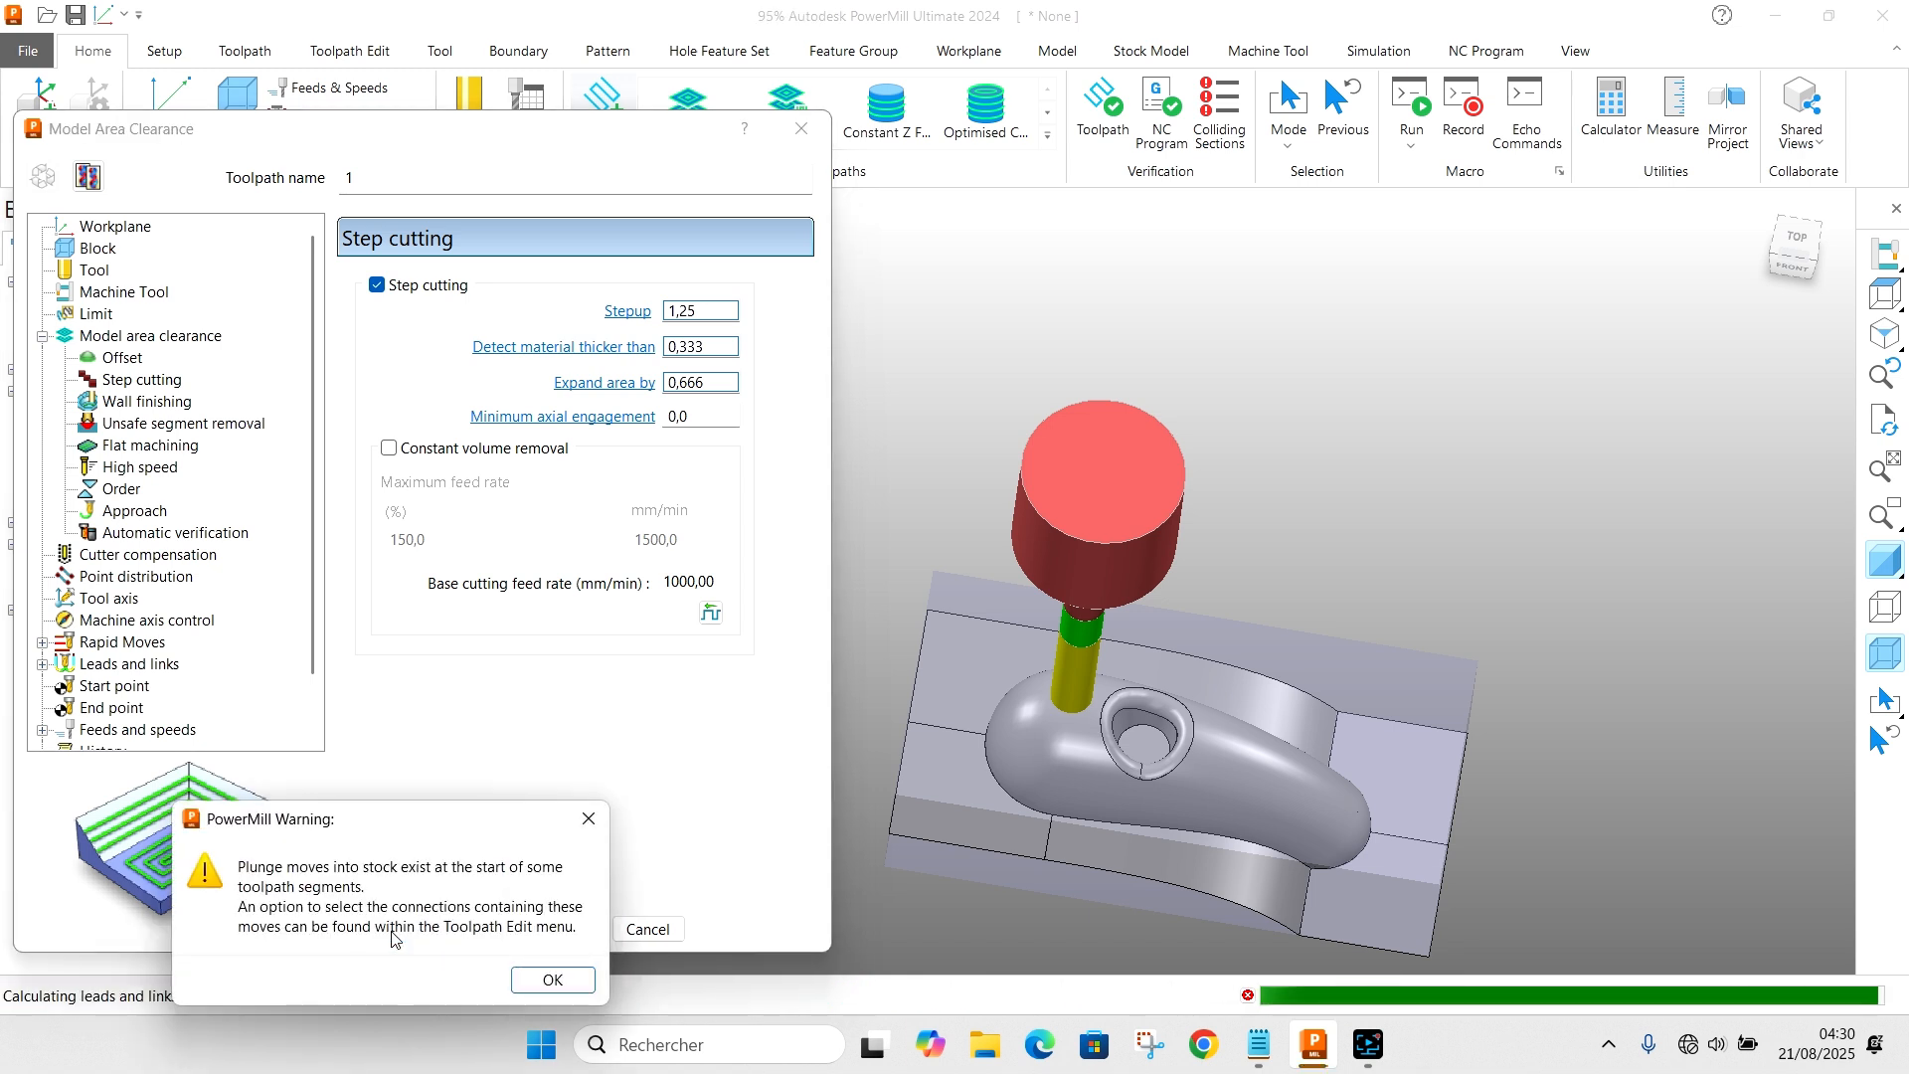
pyautogui.click(548, 980)
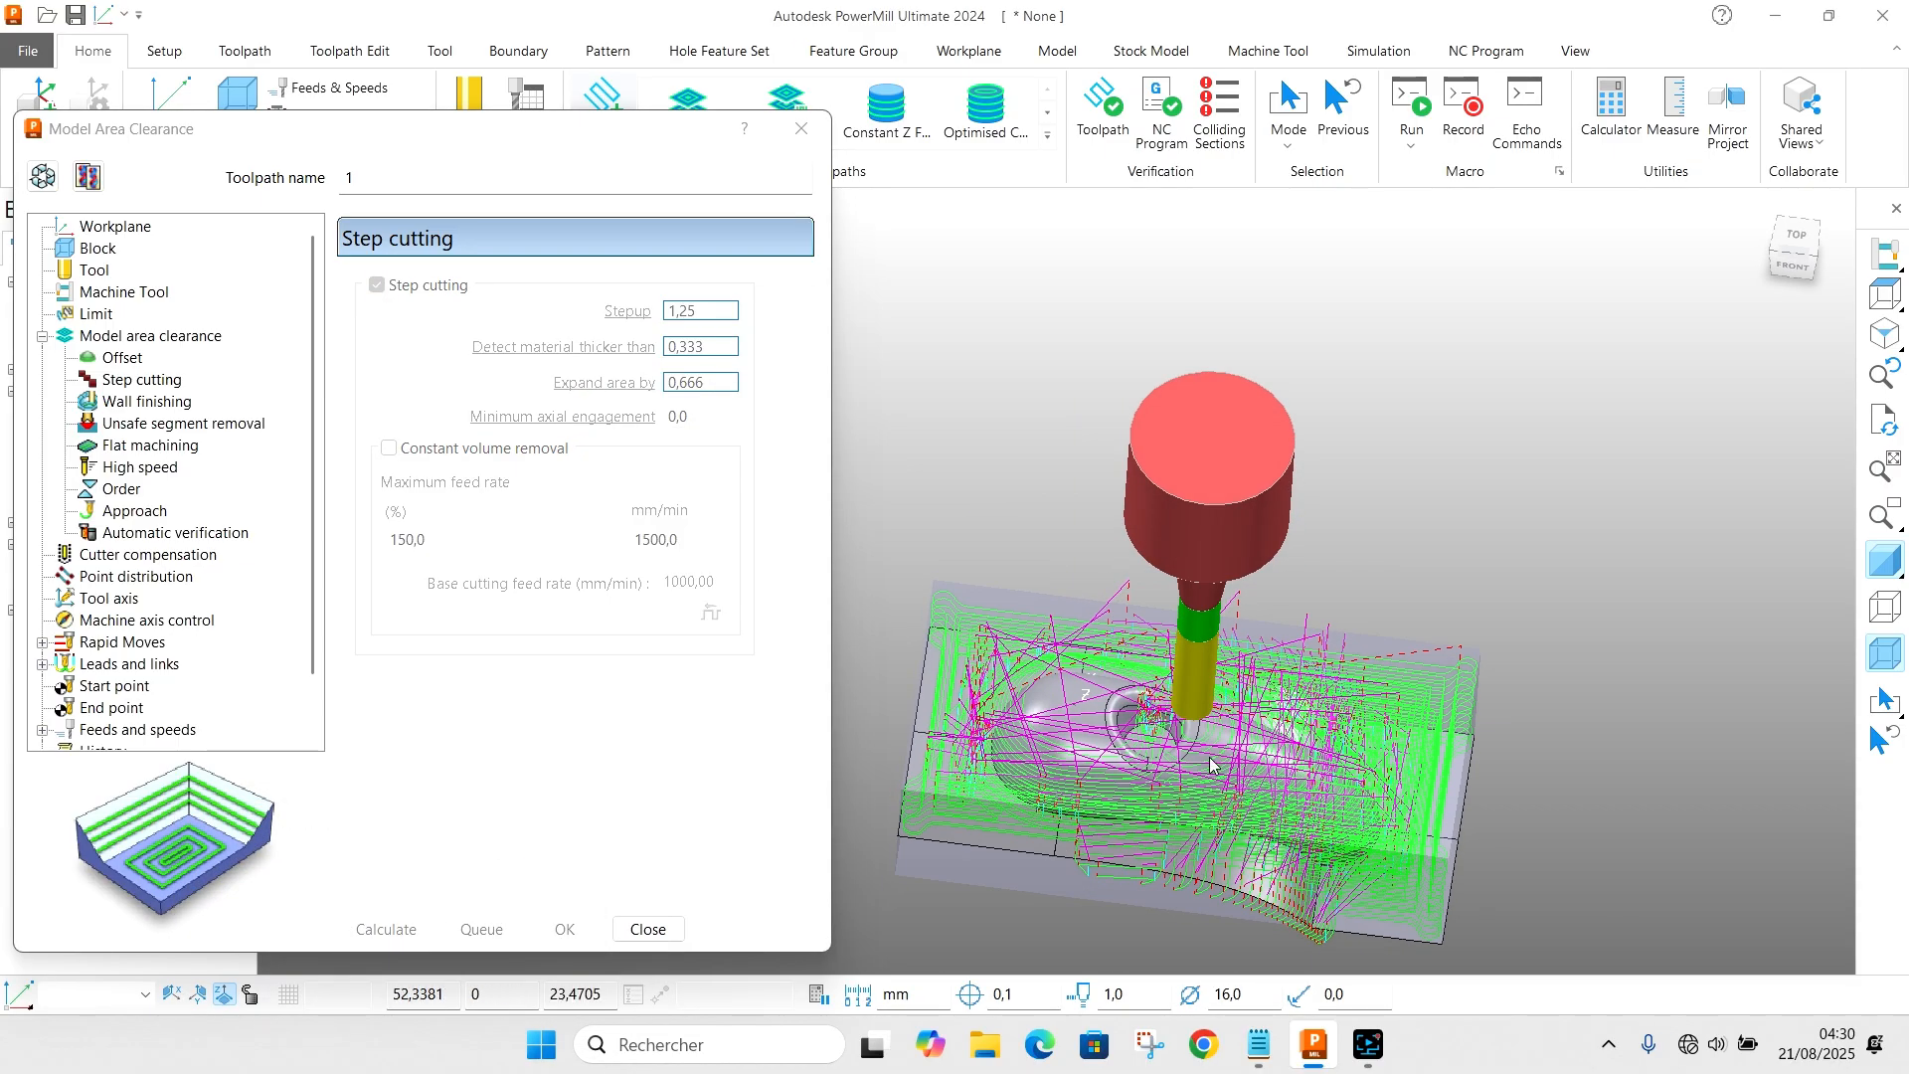
pyautogui.scroll(5, 1211, 764)
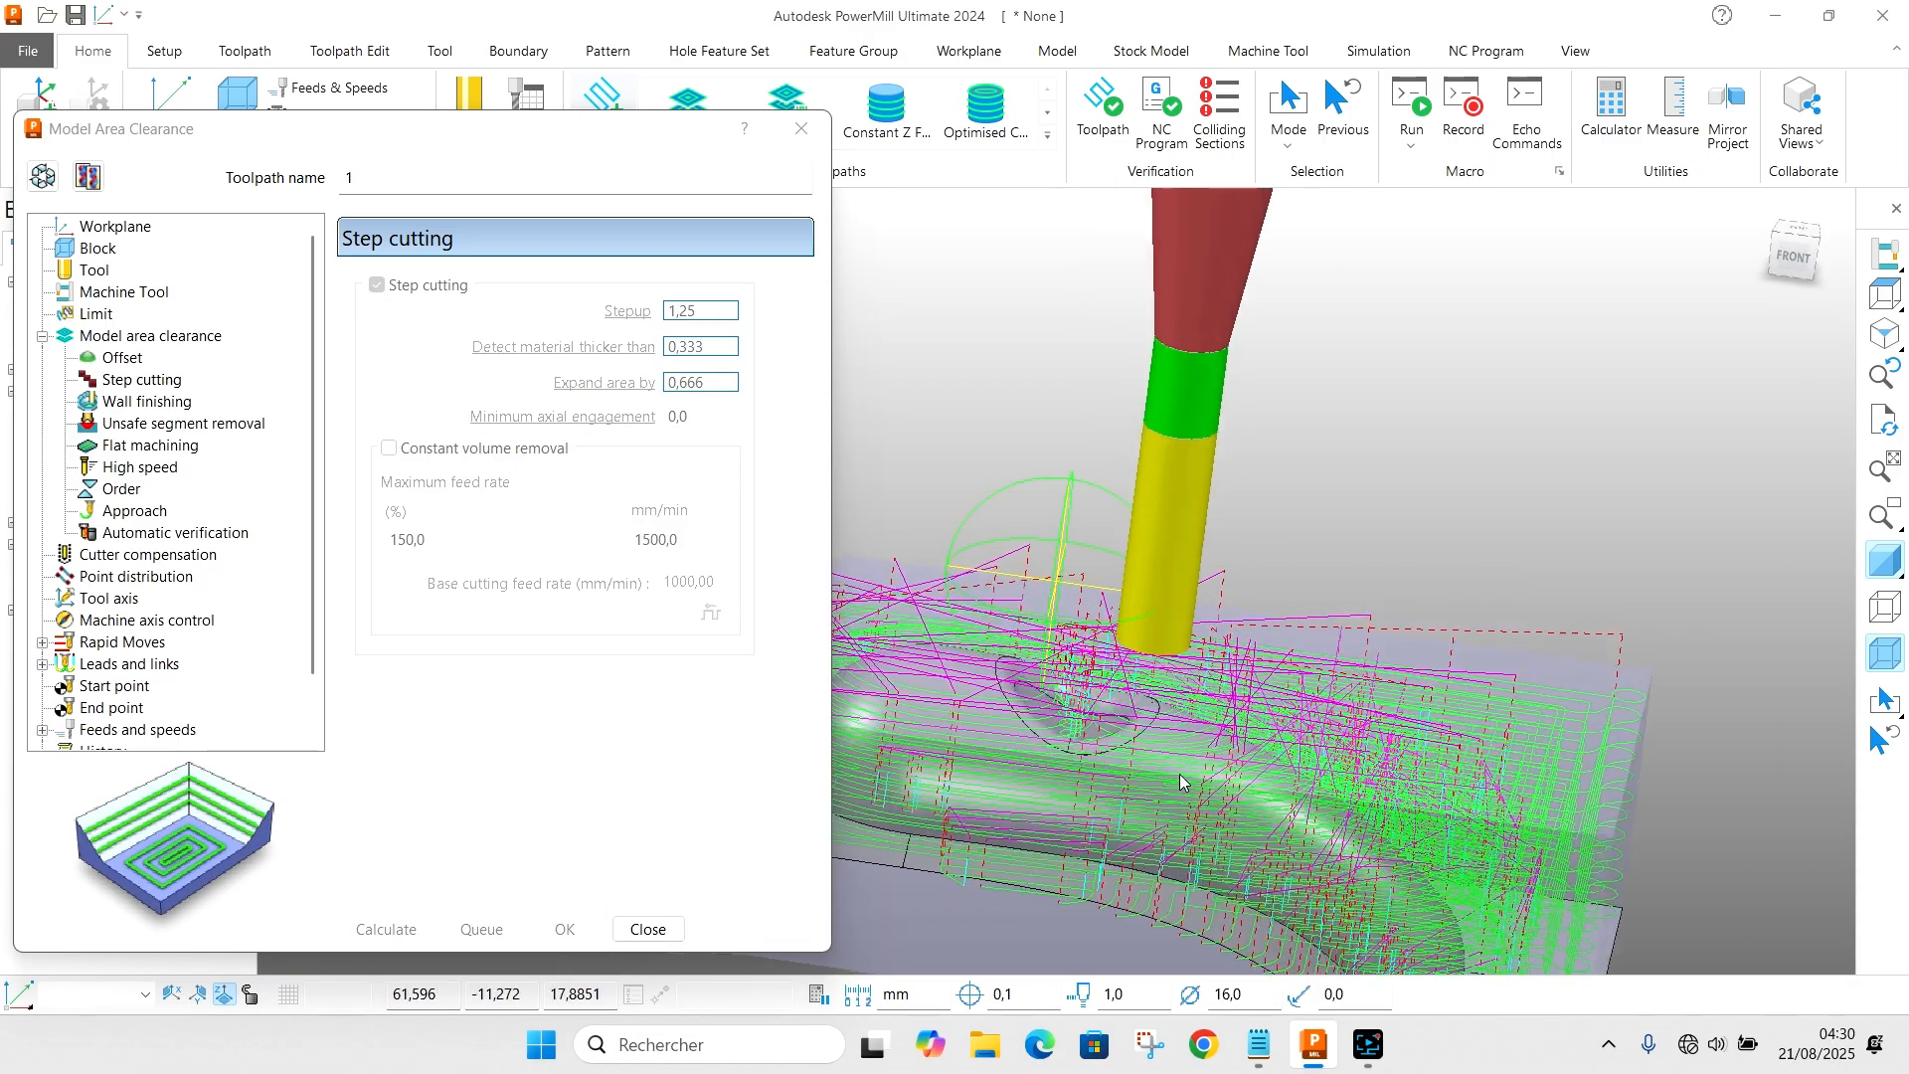
pyautogui.moveTo(1181, 780); pyautogui.dragTo(984, 646, button='middle')
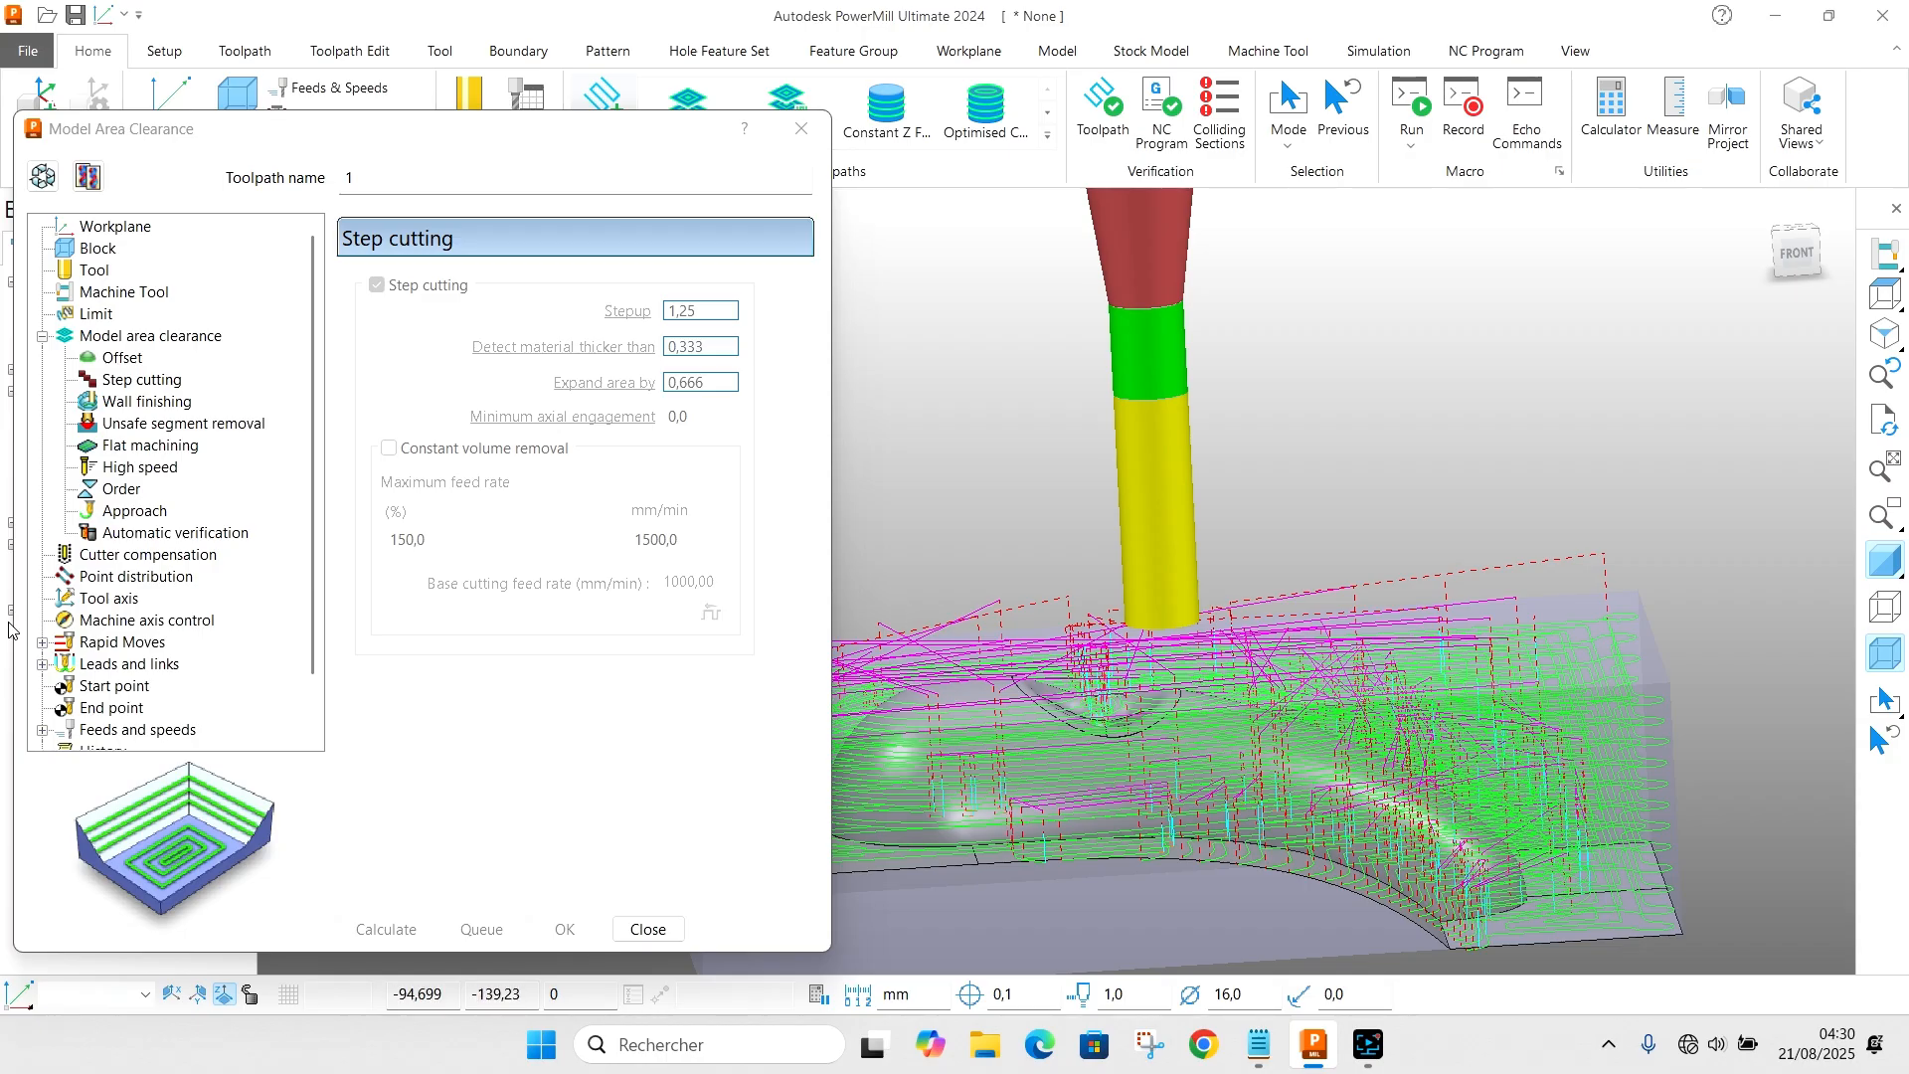
# Step: Make the toolpath's settings editable again and set the first lead-in choice to Ramp with a max zig angle of 3
pyautogui.click(128, 663)
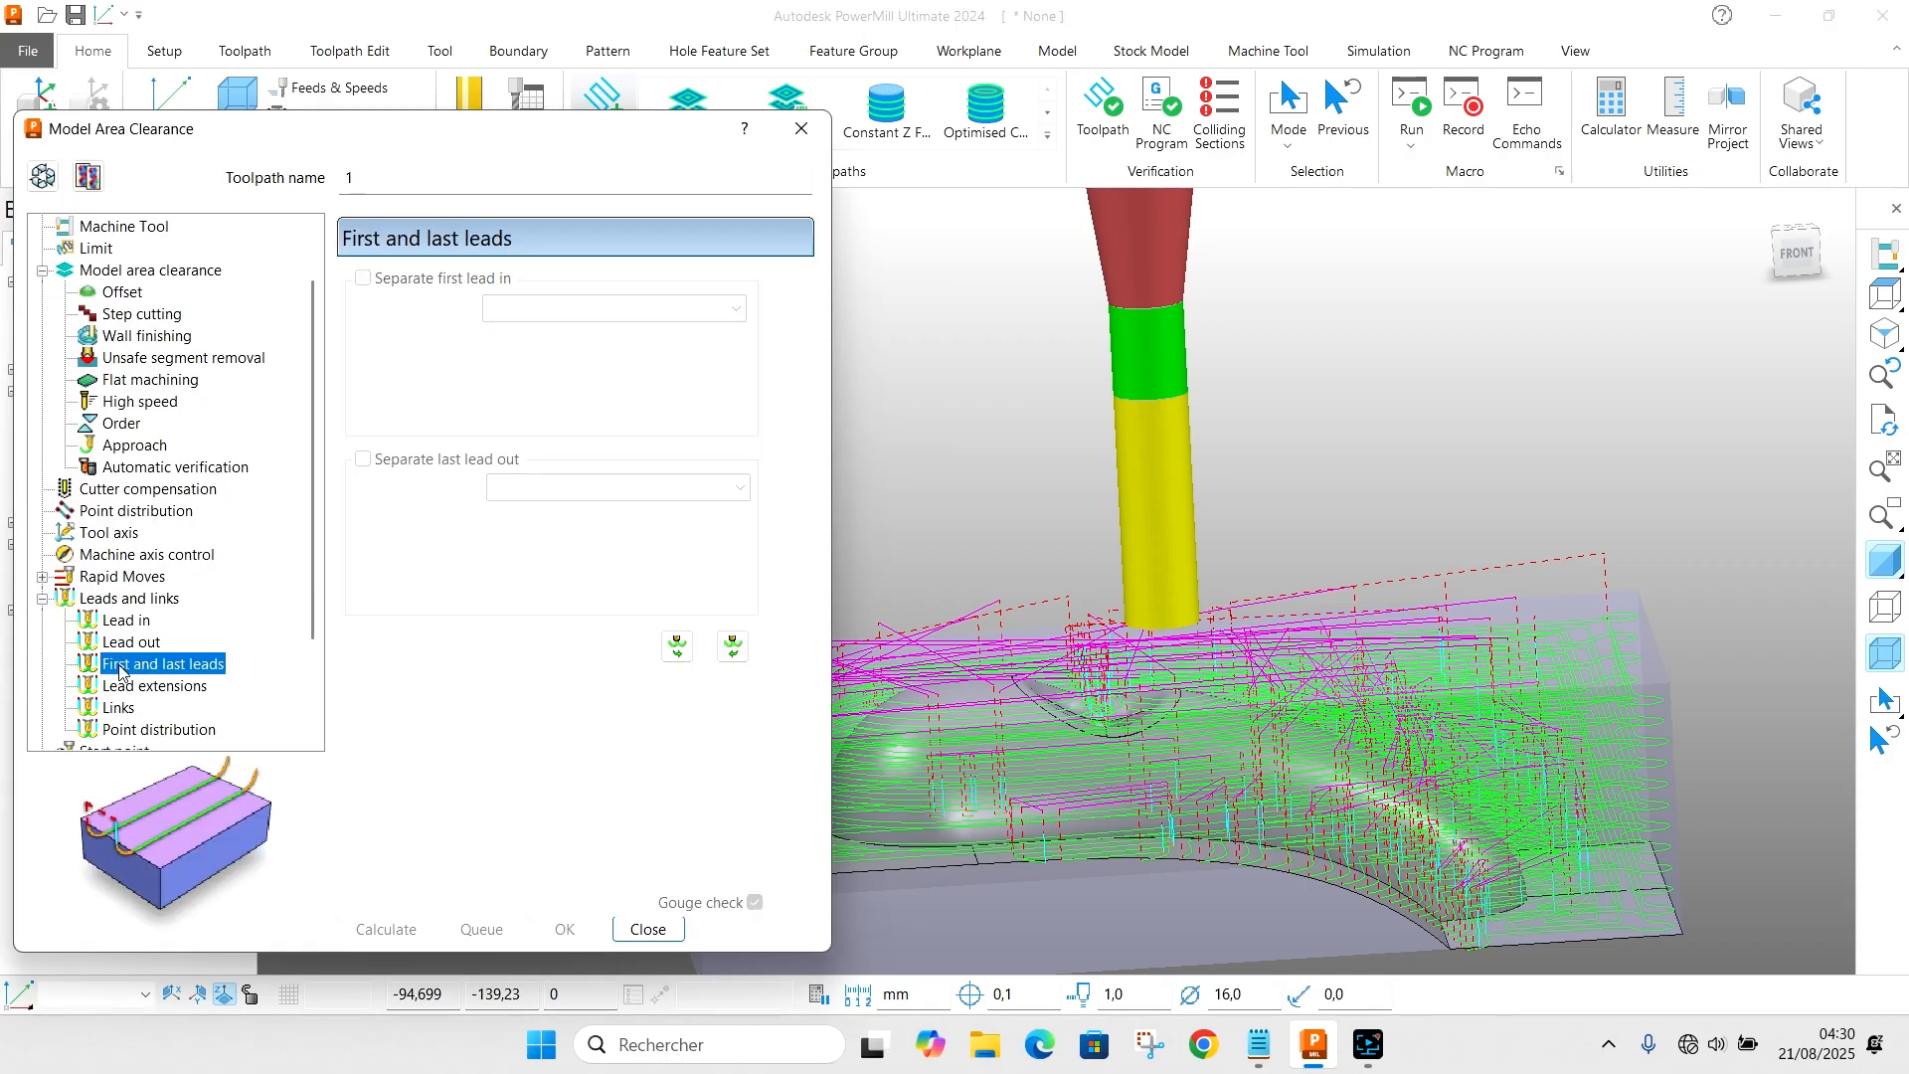
pyautogui.click(112, 640)
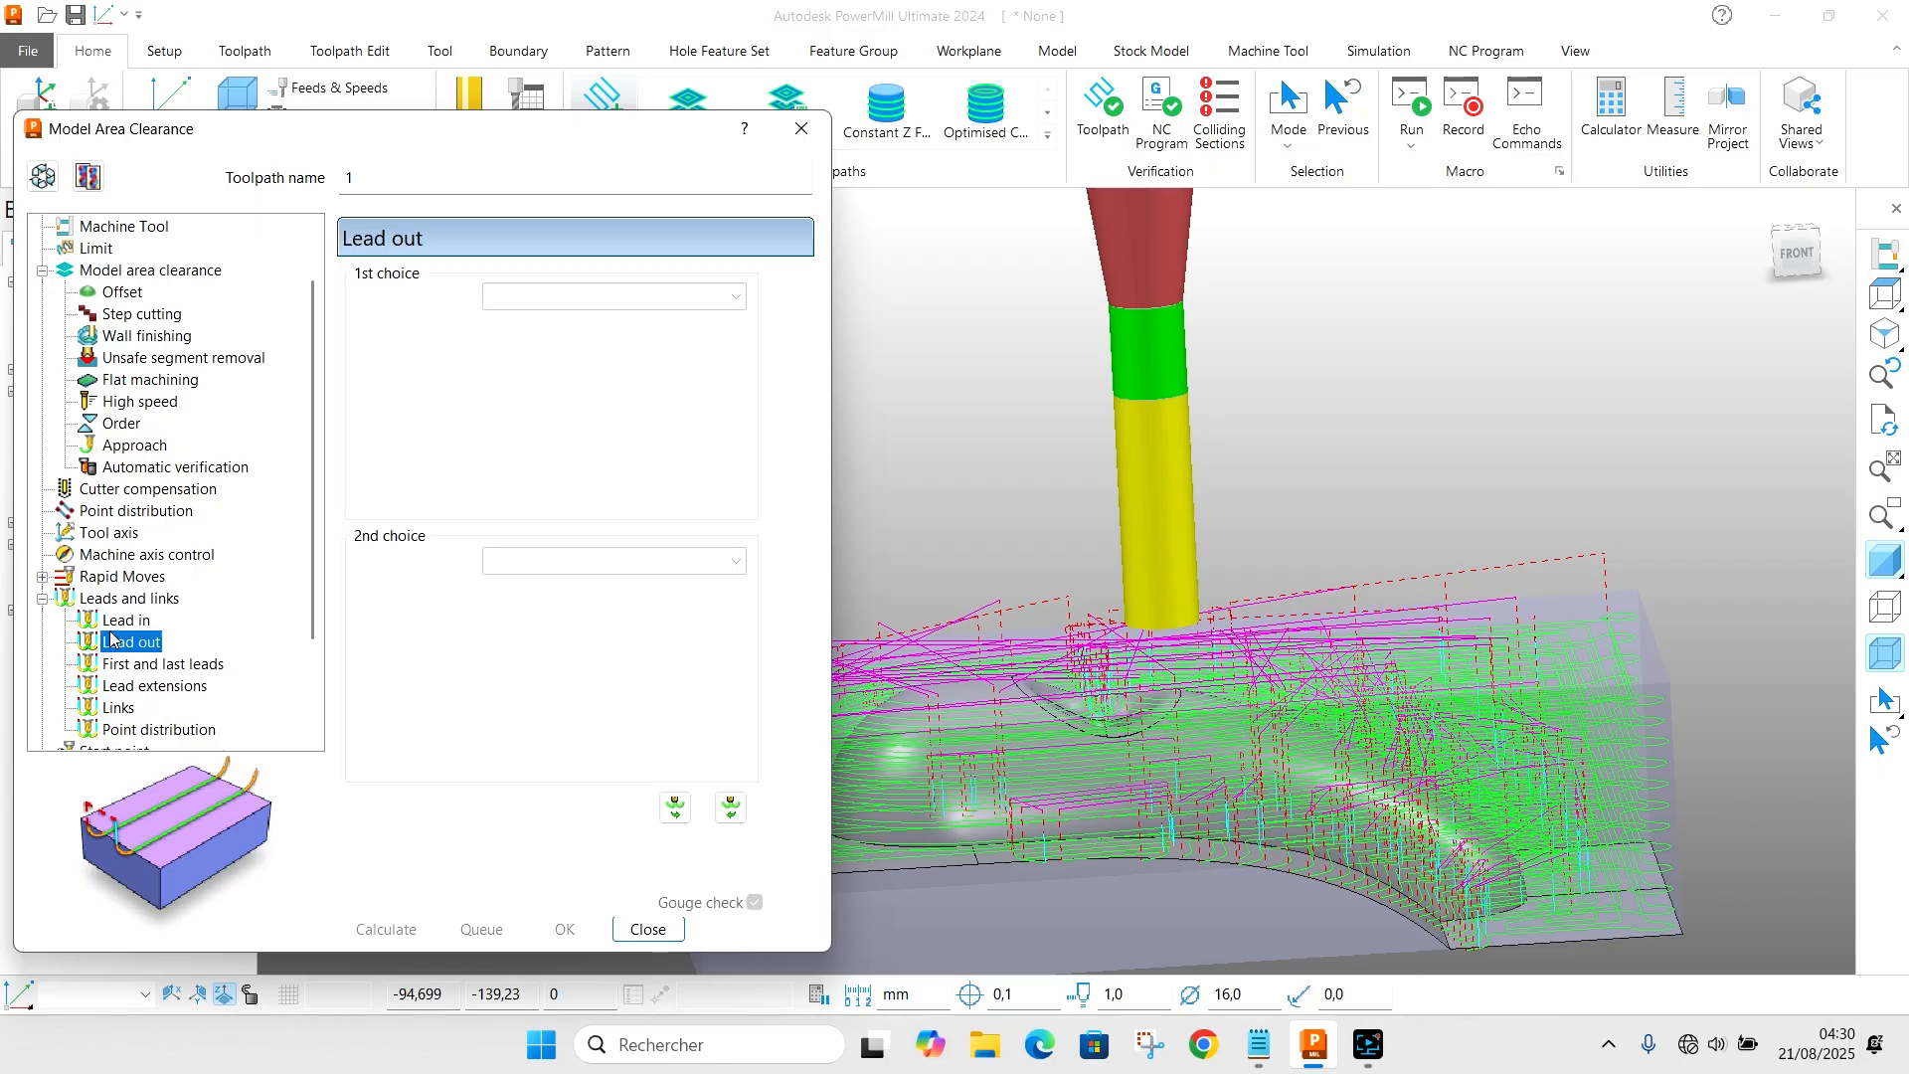
pyautogui.click(122, 621)
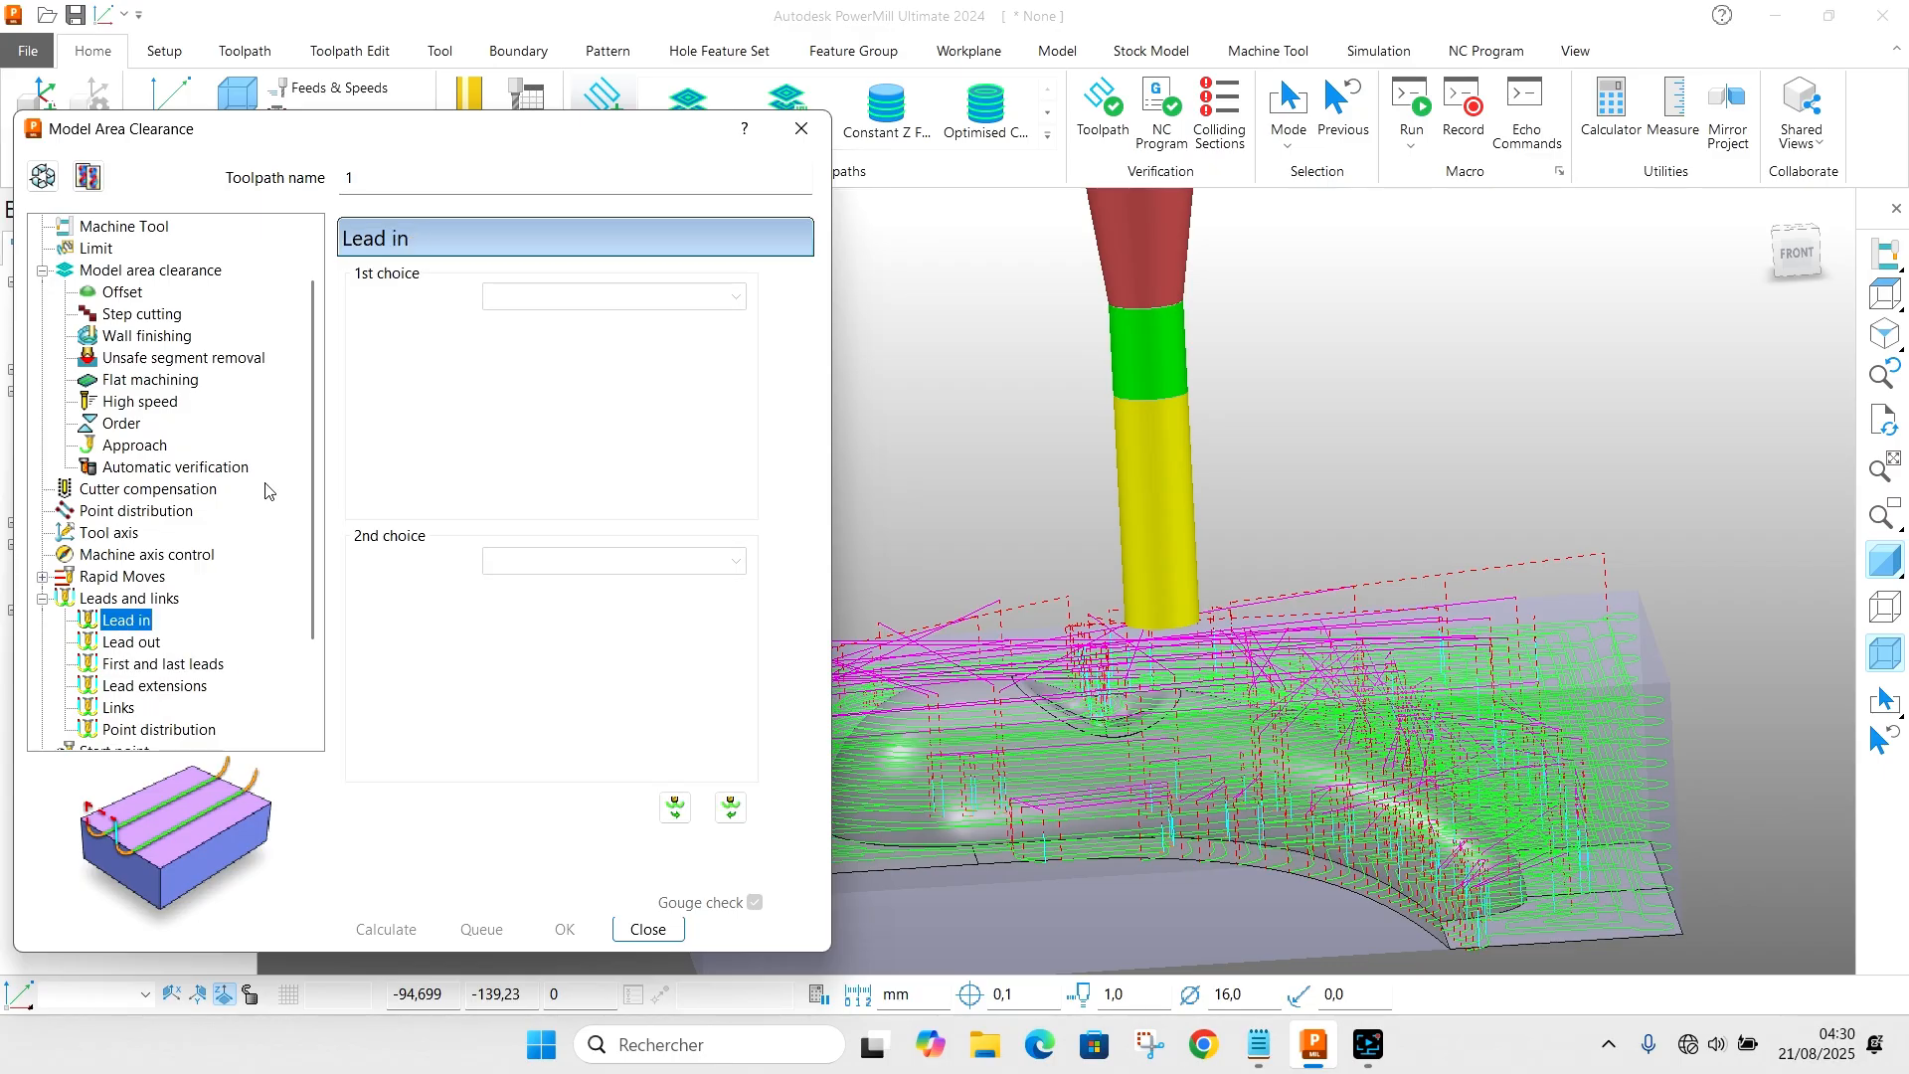
pyautogui.click(42, 175)
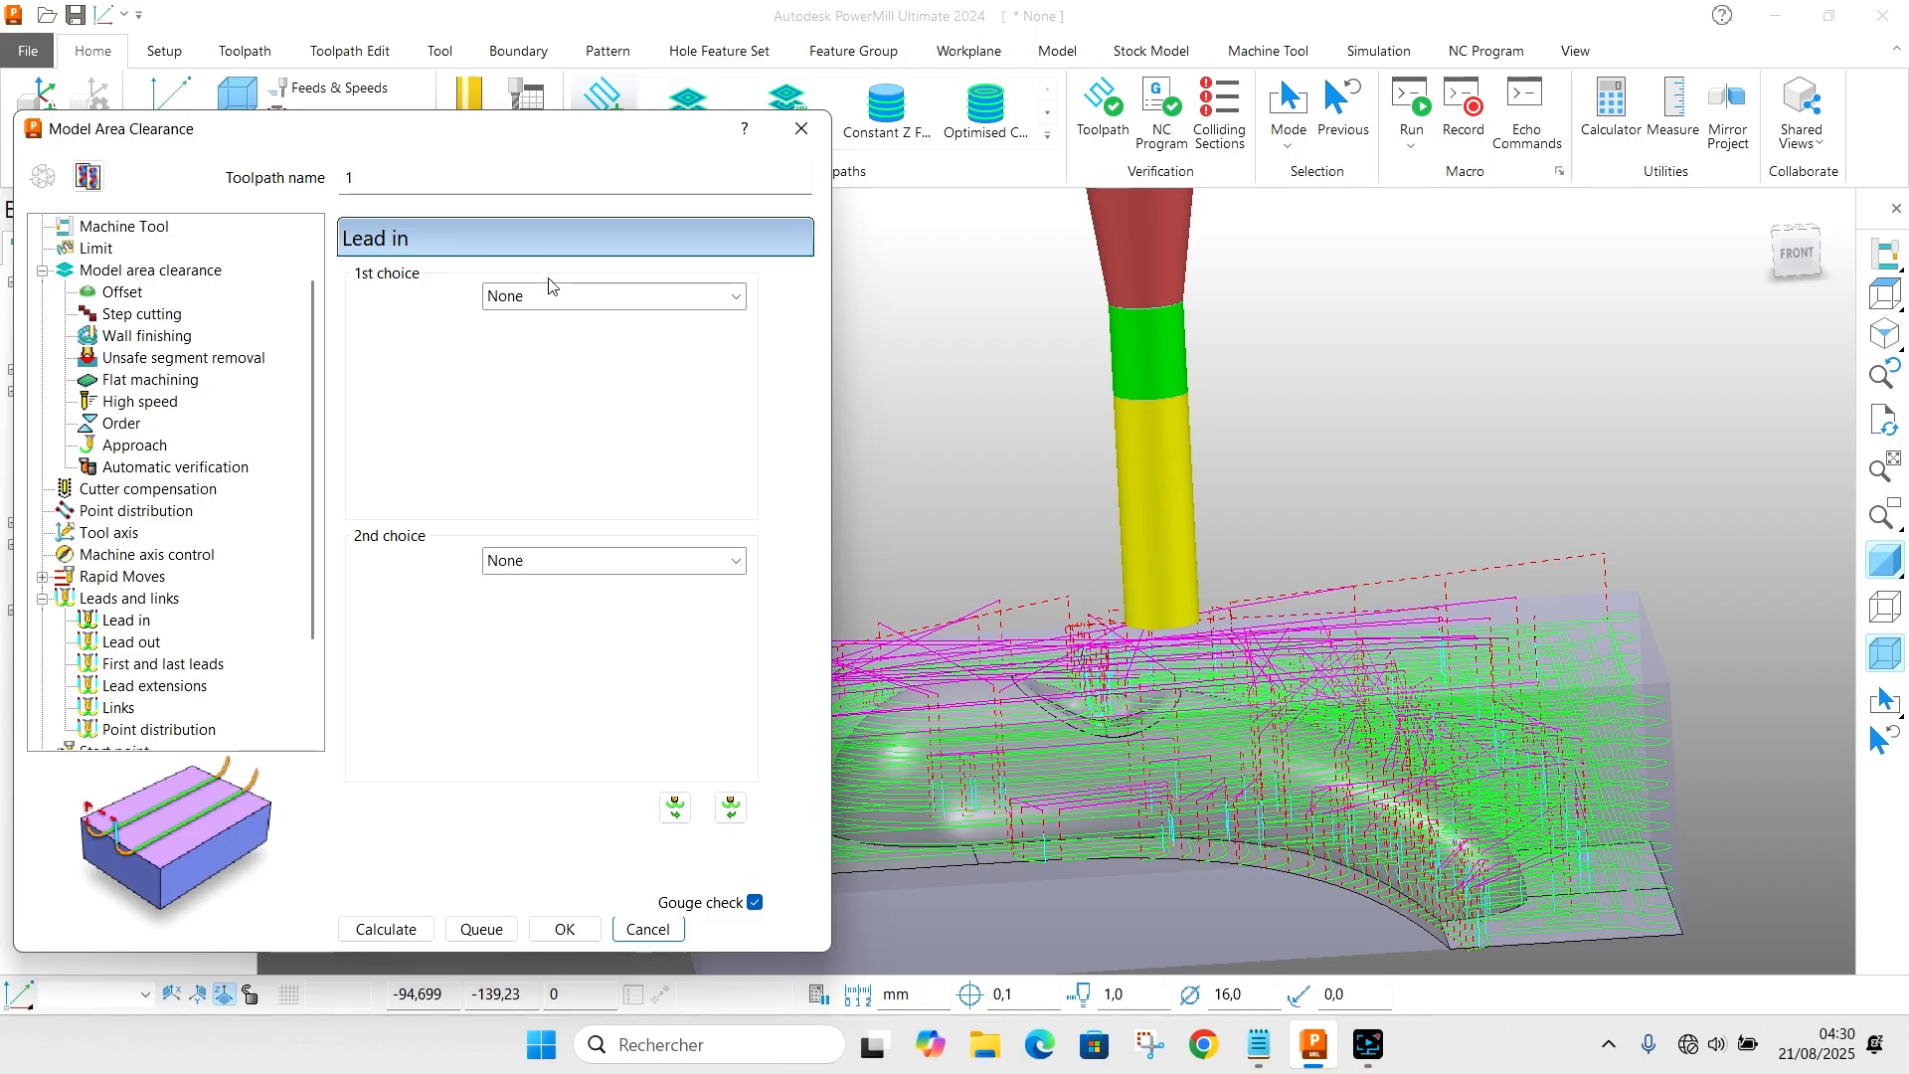
pyautogui.click(575, 290)
pyautogui.click(532, 522)
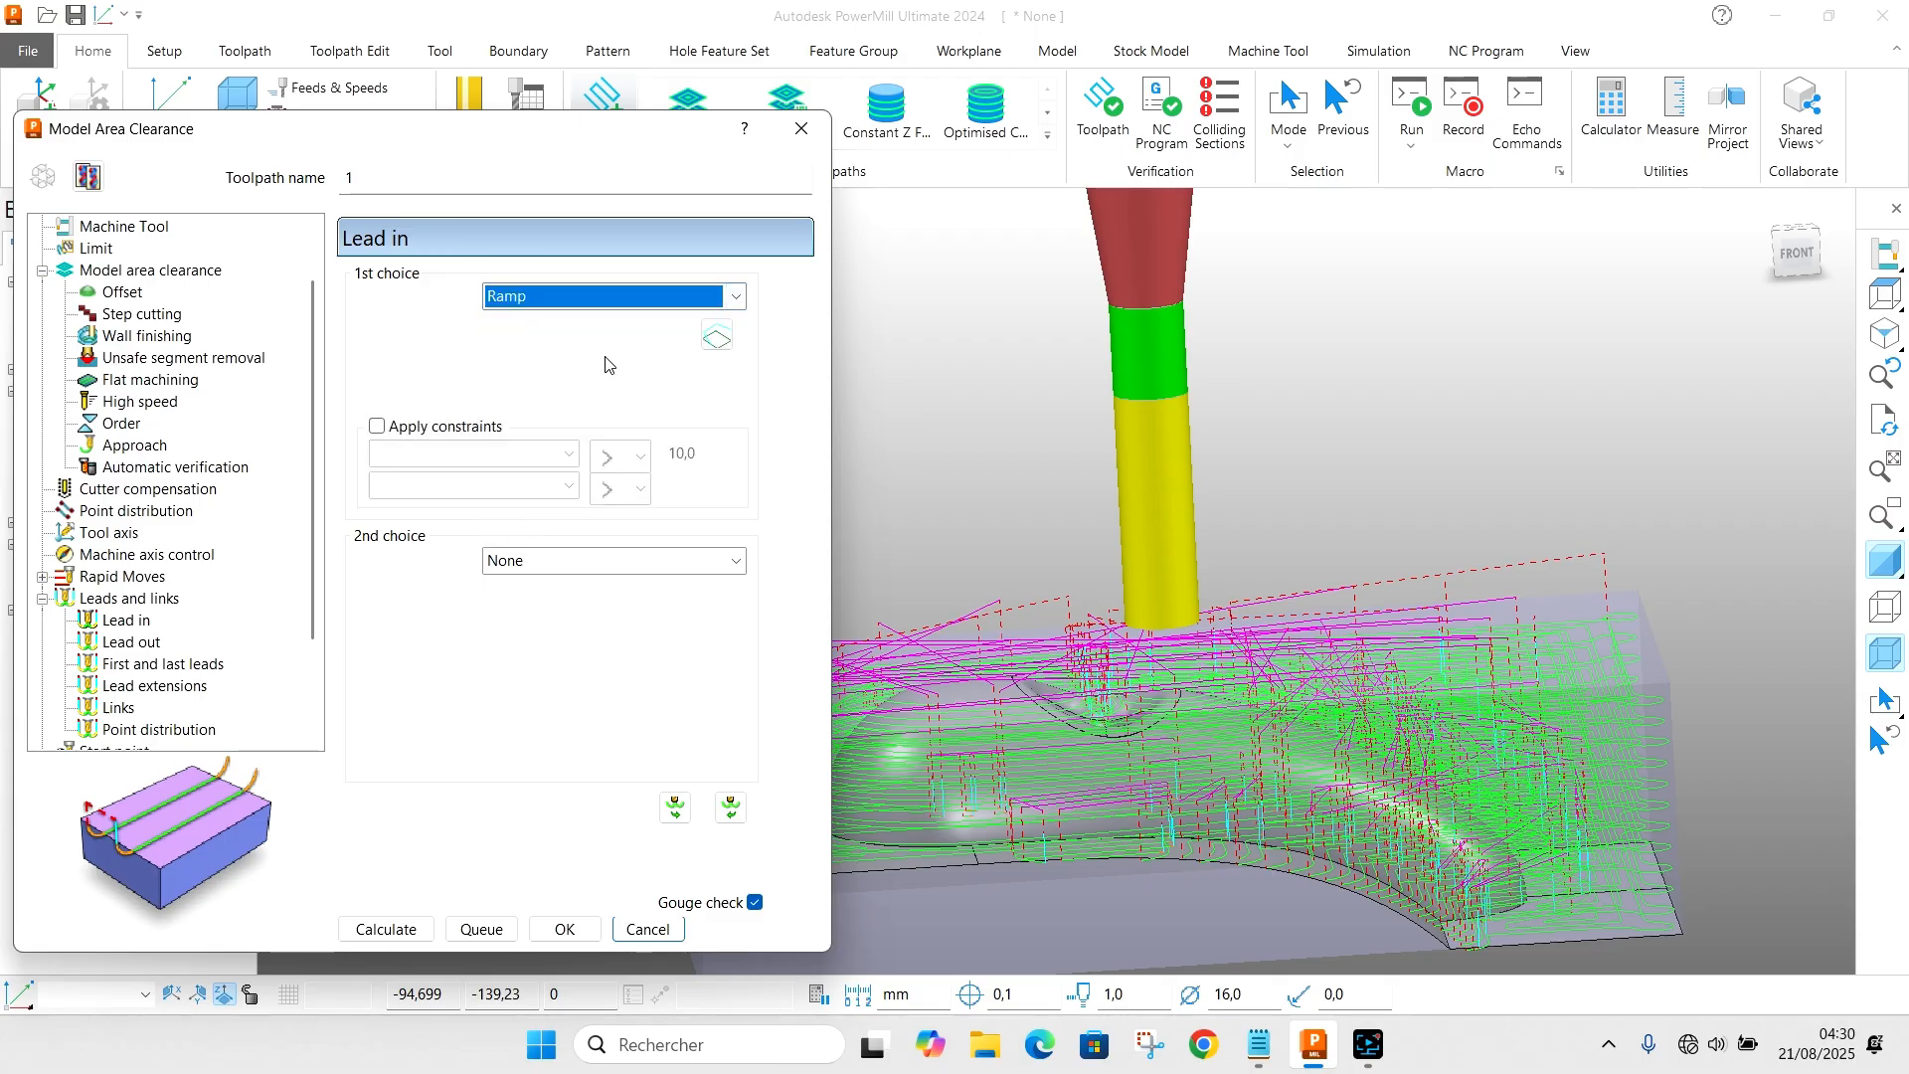
pyautogui.click(716, 338)
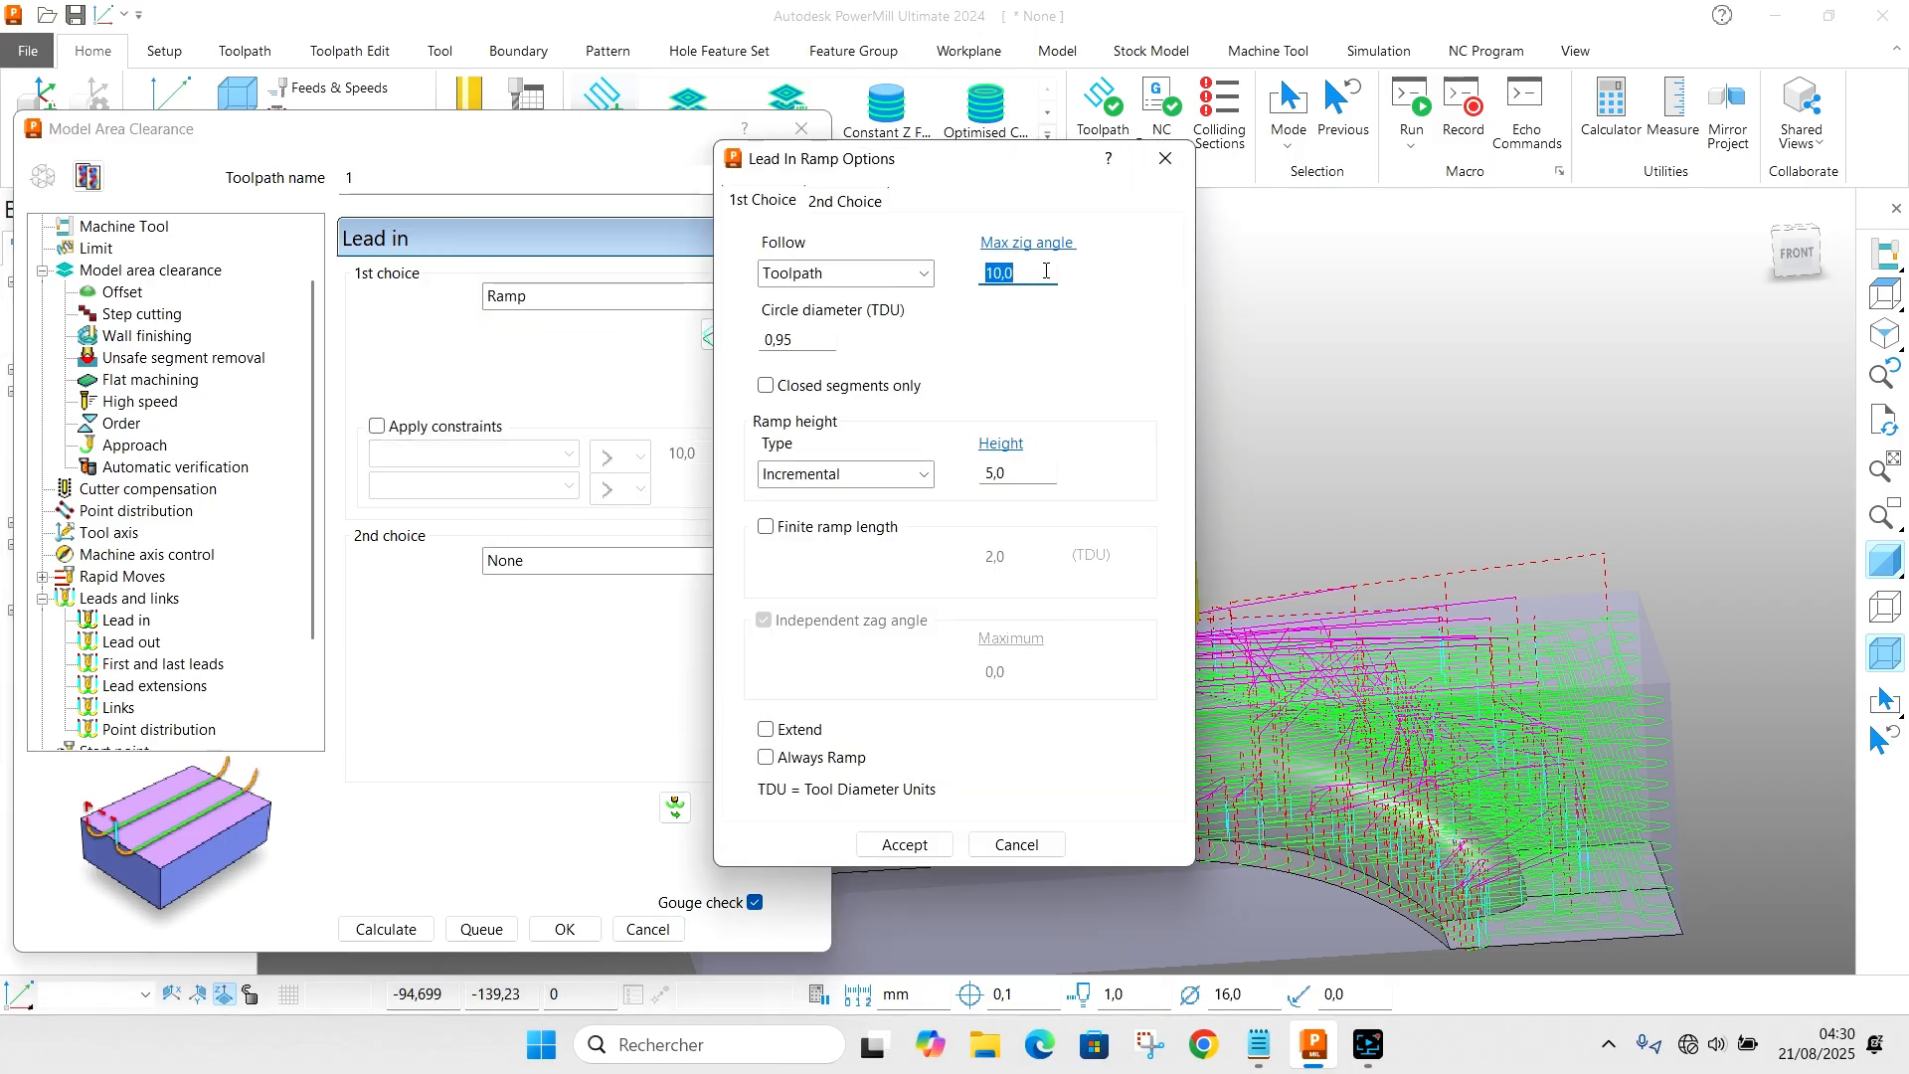
pyautogui.write('3')
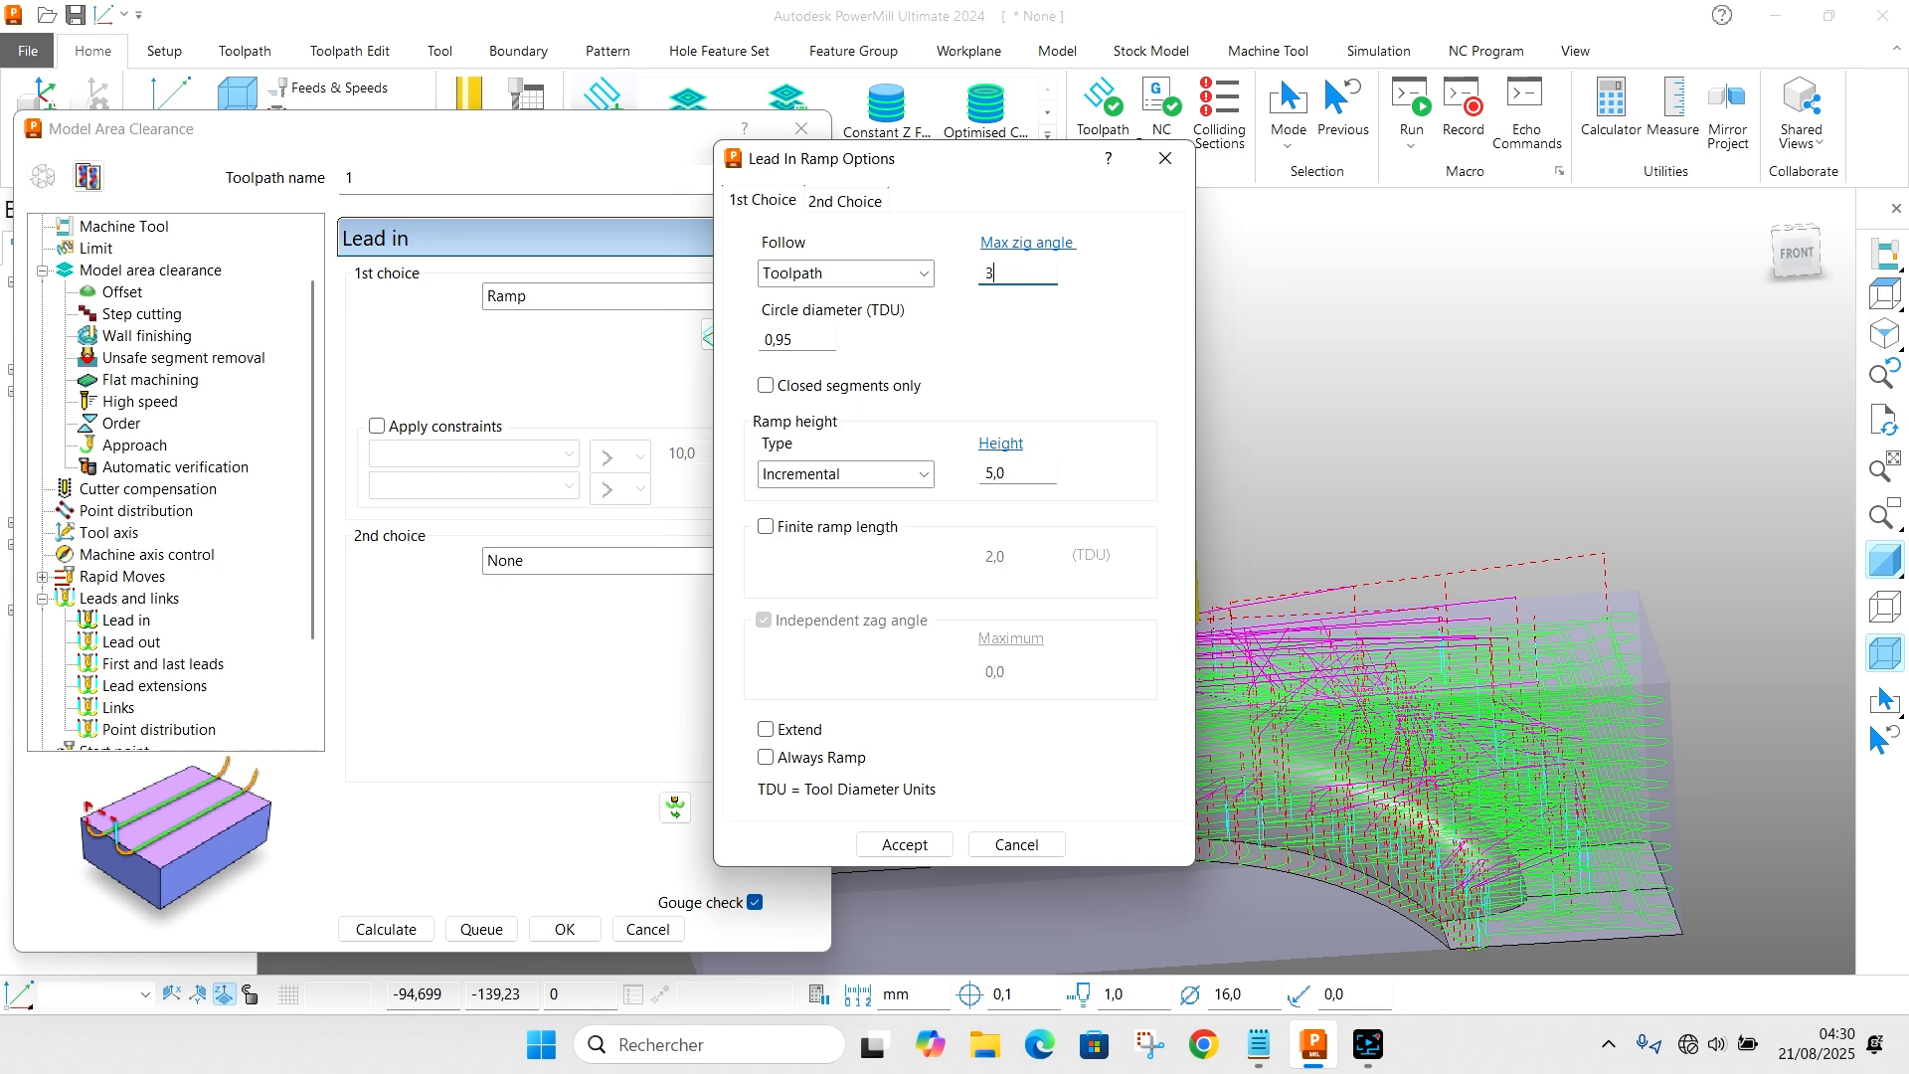
pyautogui.click(888, 851)
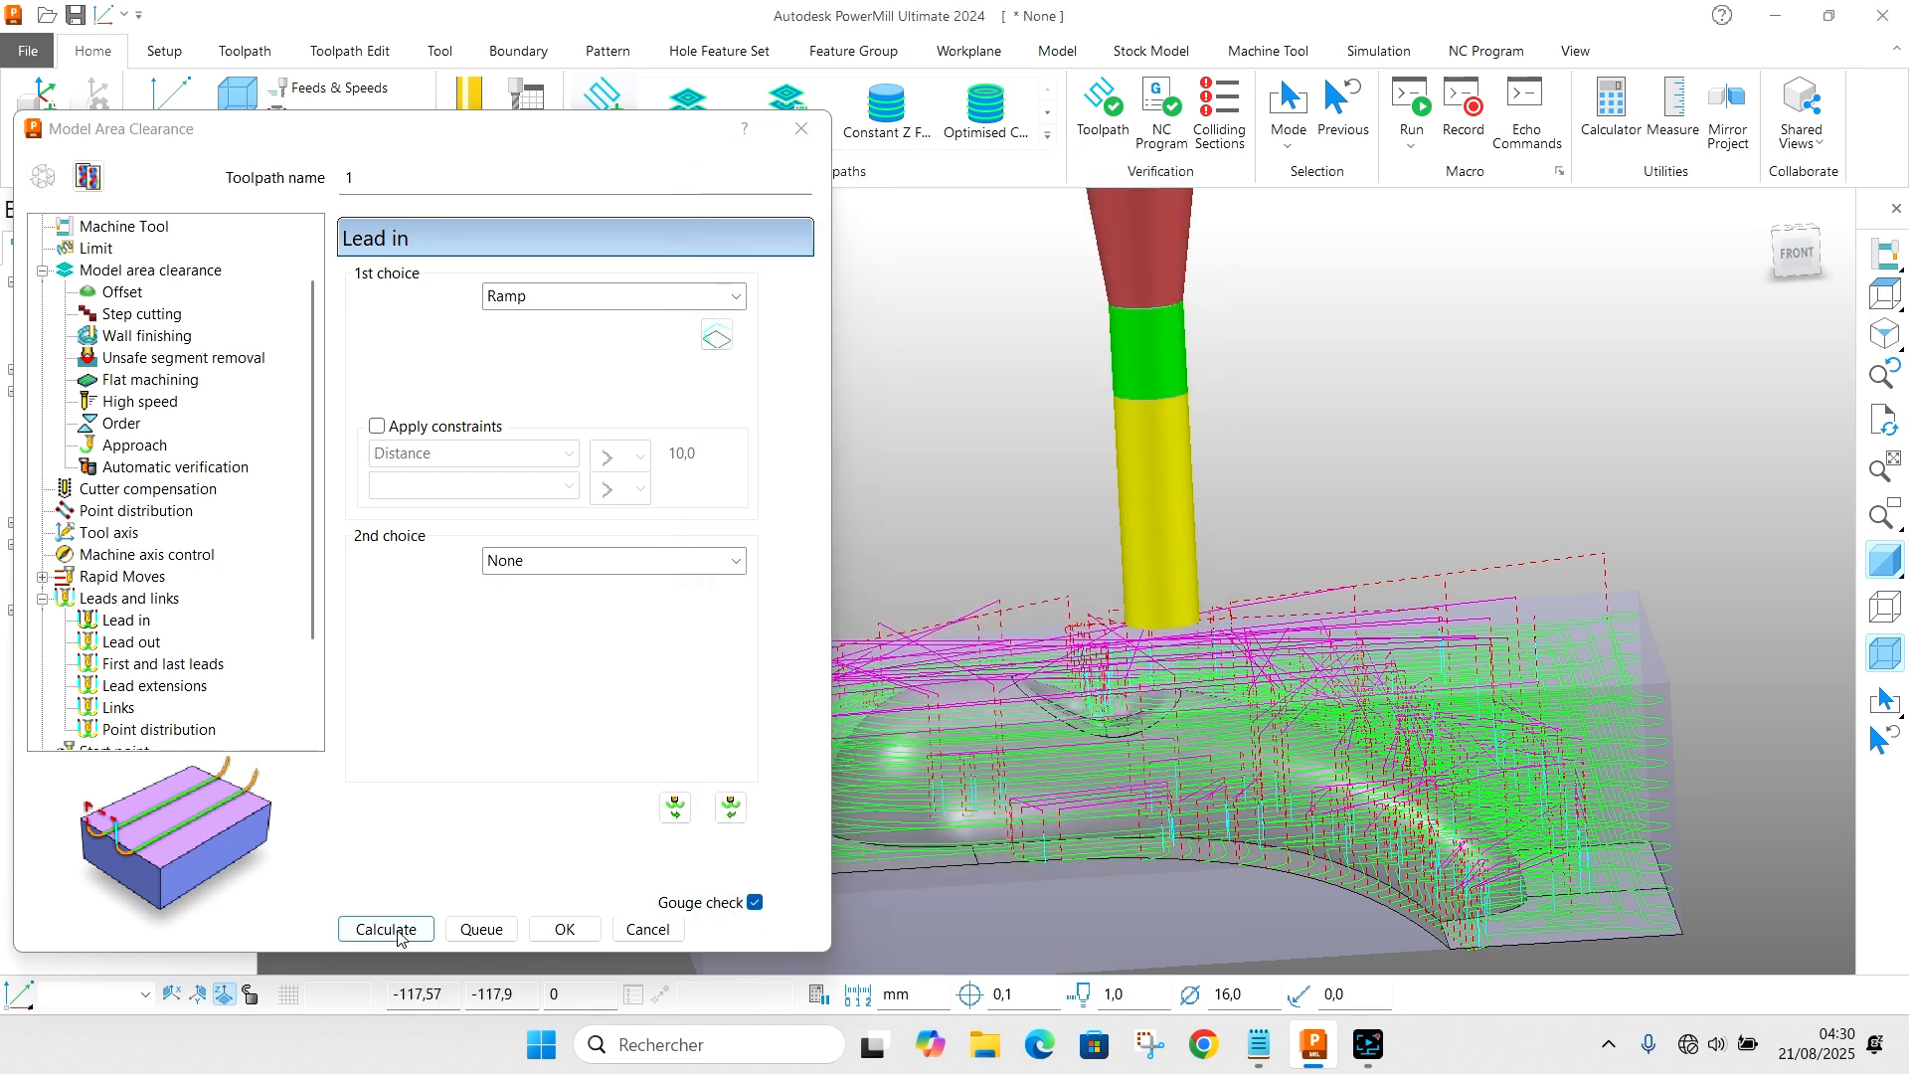
# Step: Recalculate the toolpath, close its settings and examine the lead-in moves over the whole block
pyautogui.click(388, 929)
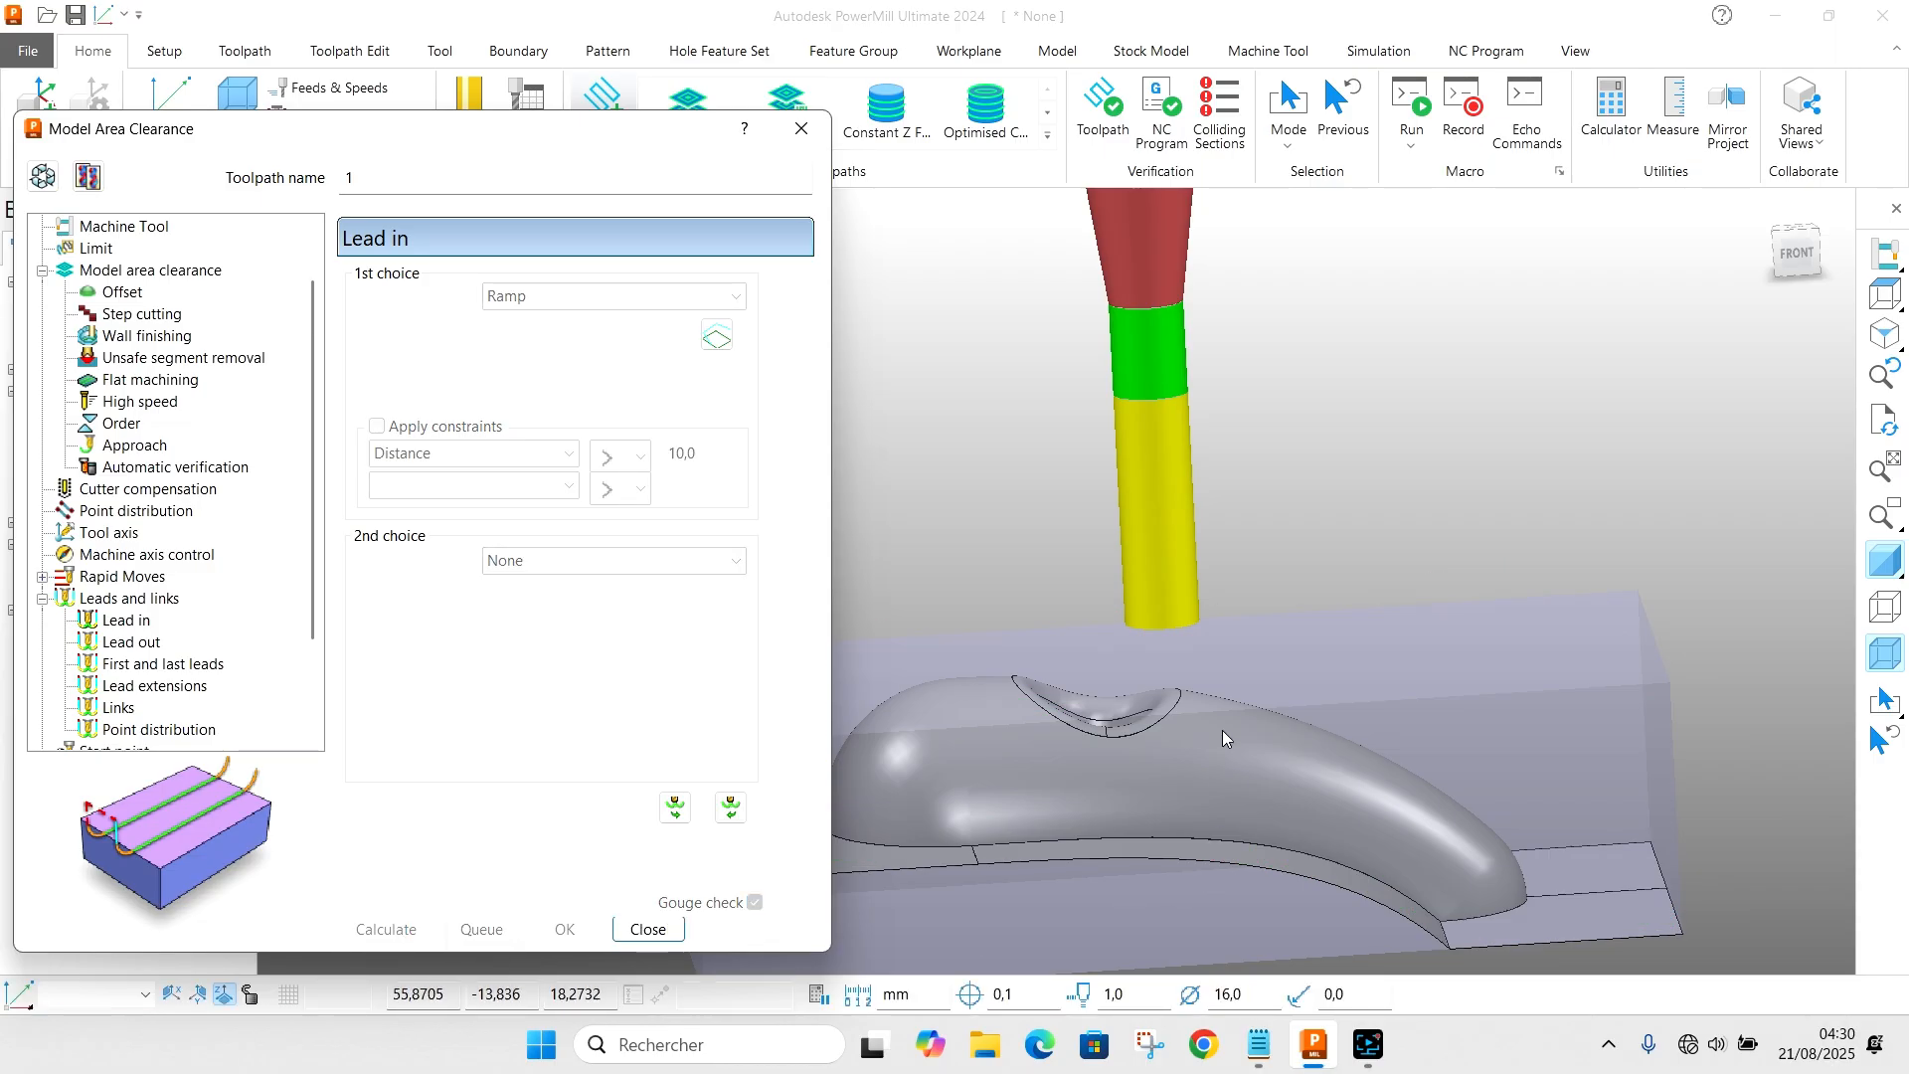
pyautogui.moveTo(1416, 633)
pyautogui.mouseDown(button='middle')
pyautogui.moveTo(1380, 881)
pyautogui.moveTo(1098, 696)
pyautogui.mouseUp(button='middle')
pyautogui.scroll(-4, 1098, 698)
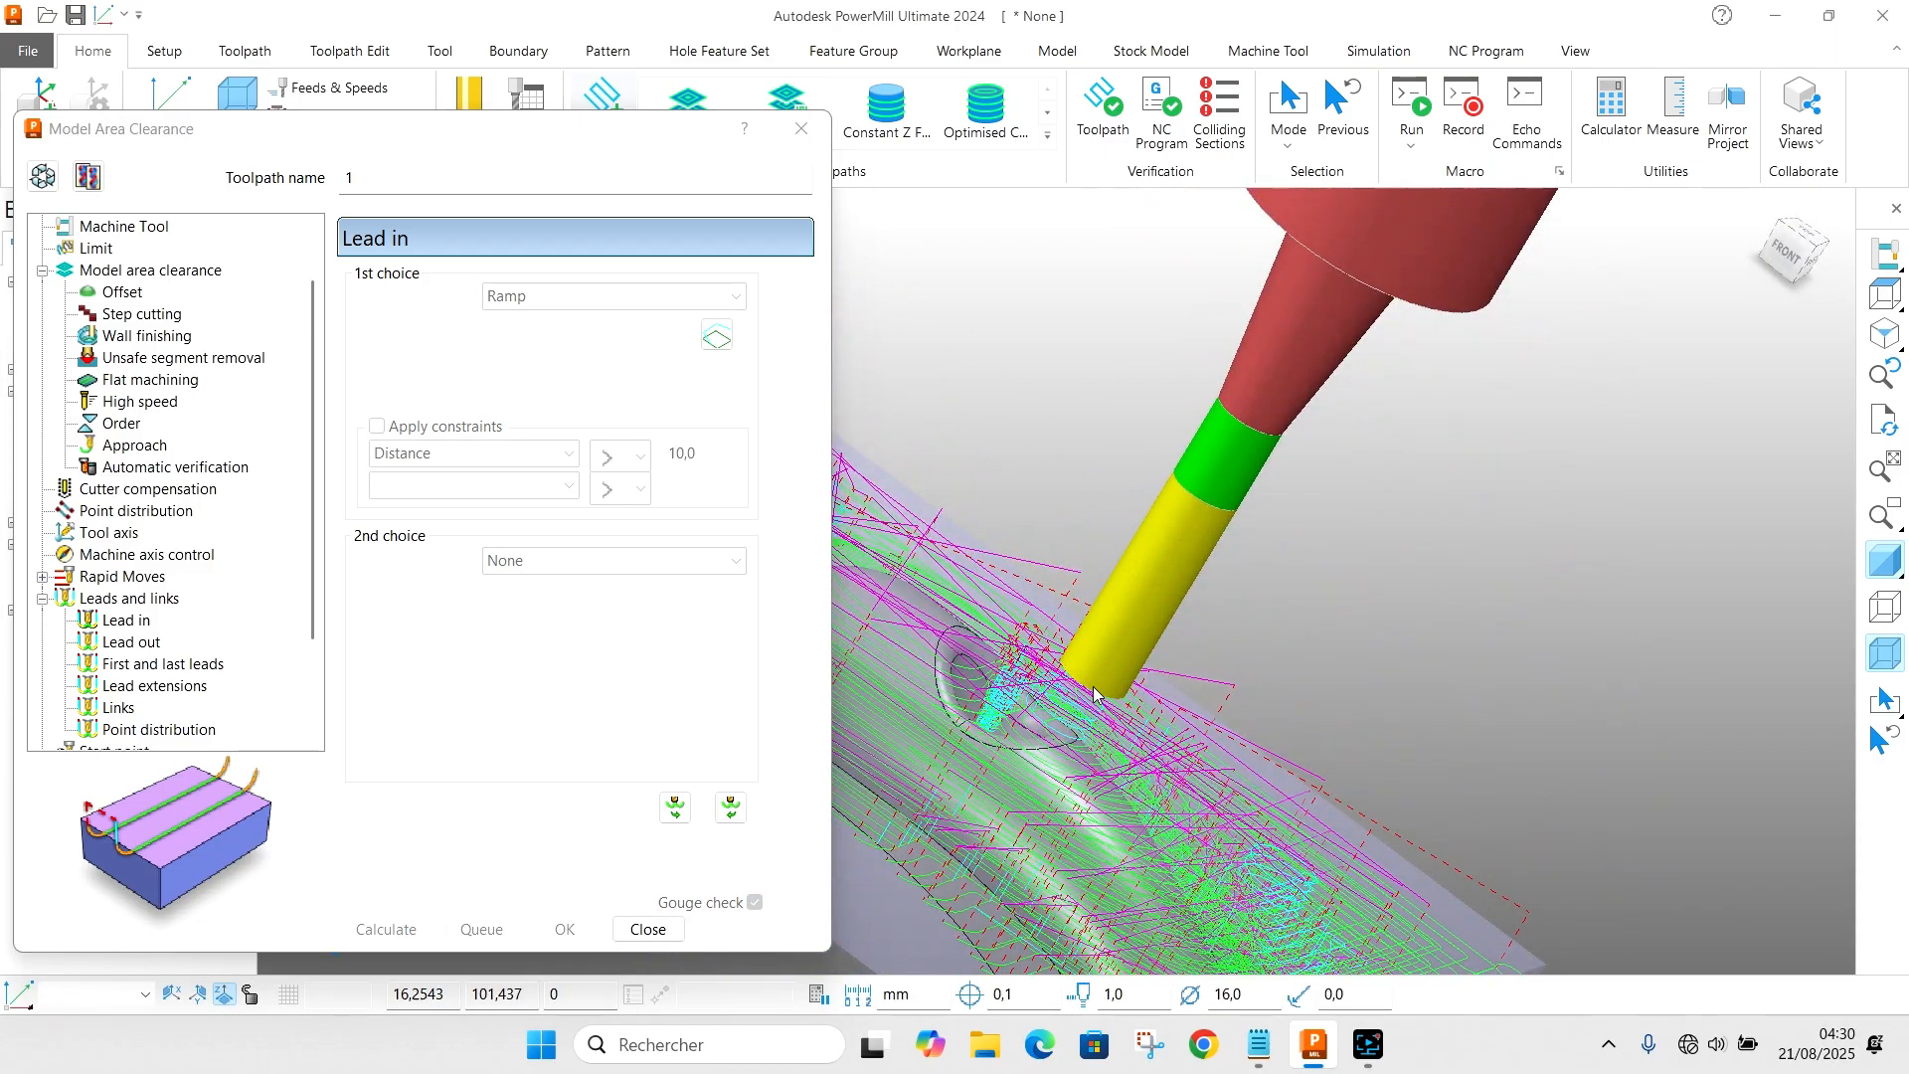
pyautogui.click(648, 929)
pyautogui.scroll(-3, 713, 654)
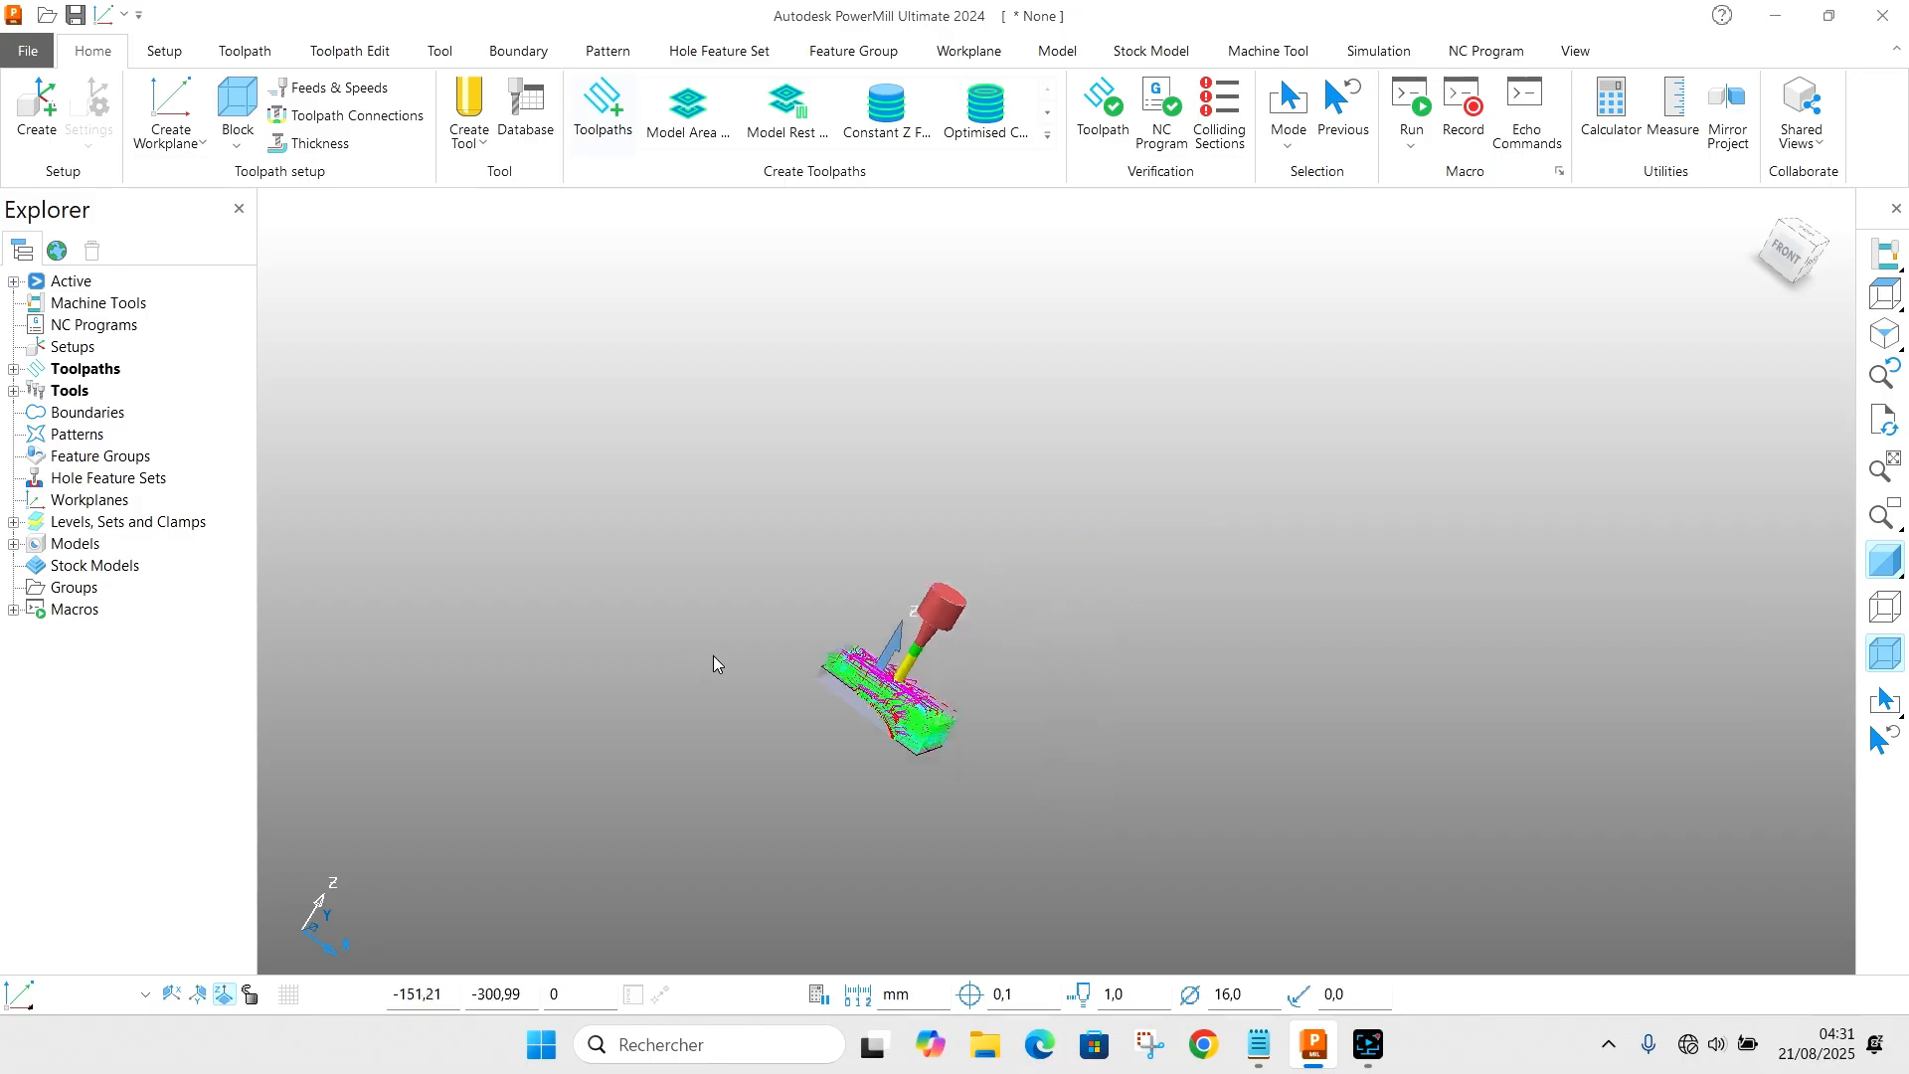
pyautogui.scroll(3, 871, 680)
pyautogui.scroll(3, 1010, 766)
pyautogui.moveTo(1098, 838); pyautogui.dragTo(1412, 696, button='middle')
pyautogui.moveTo(804, 745); pyautogui.dragTo(980, 692, button='middle')
pyautogui.scroll(2, 1263, 704)
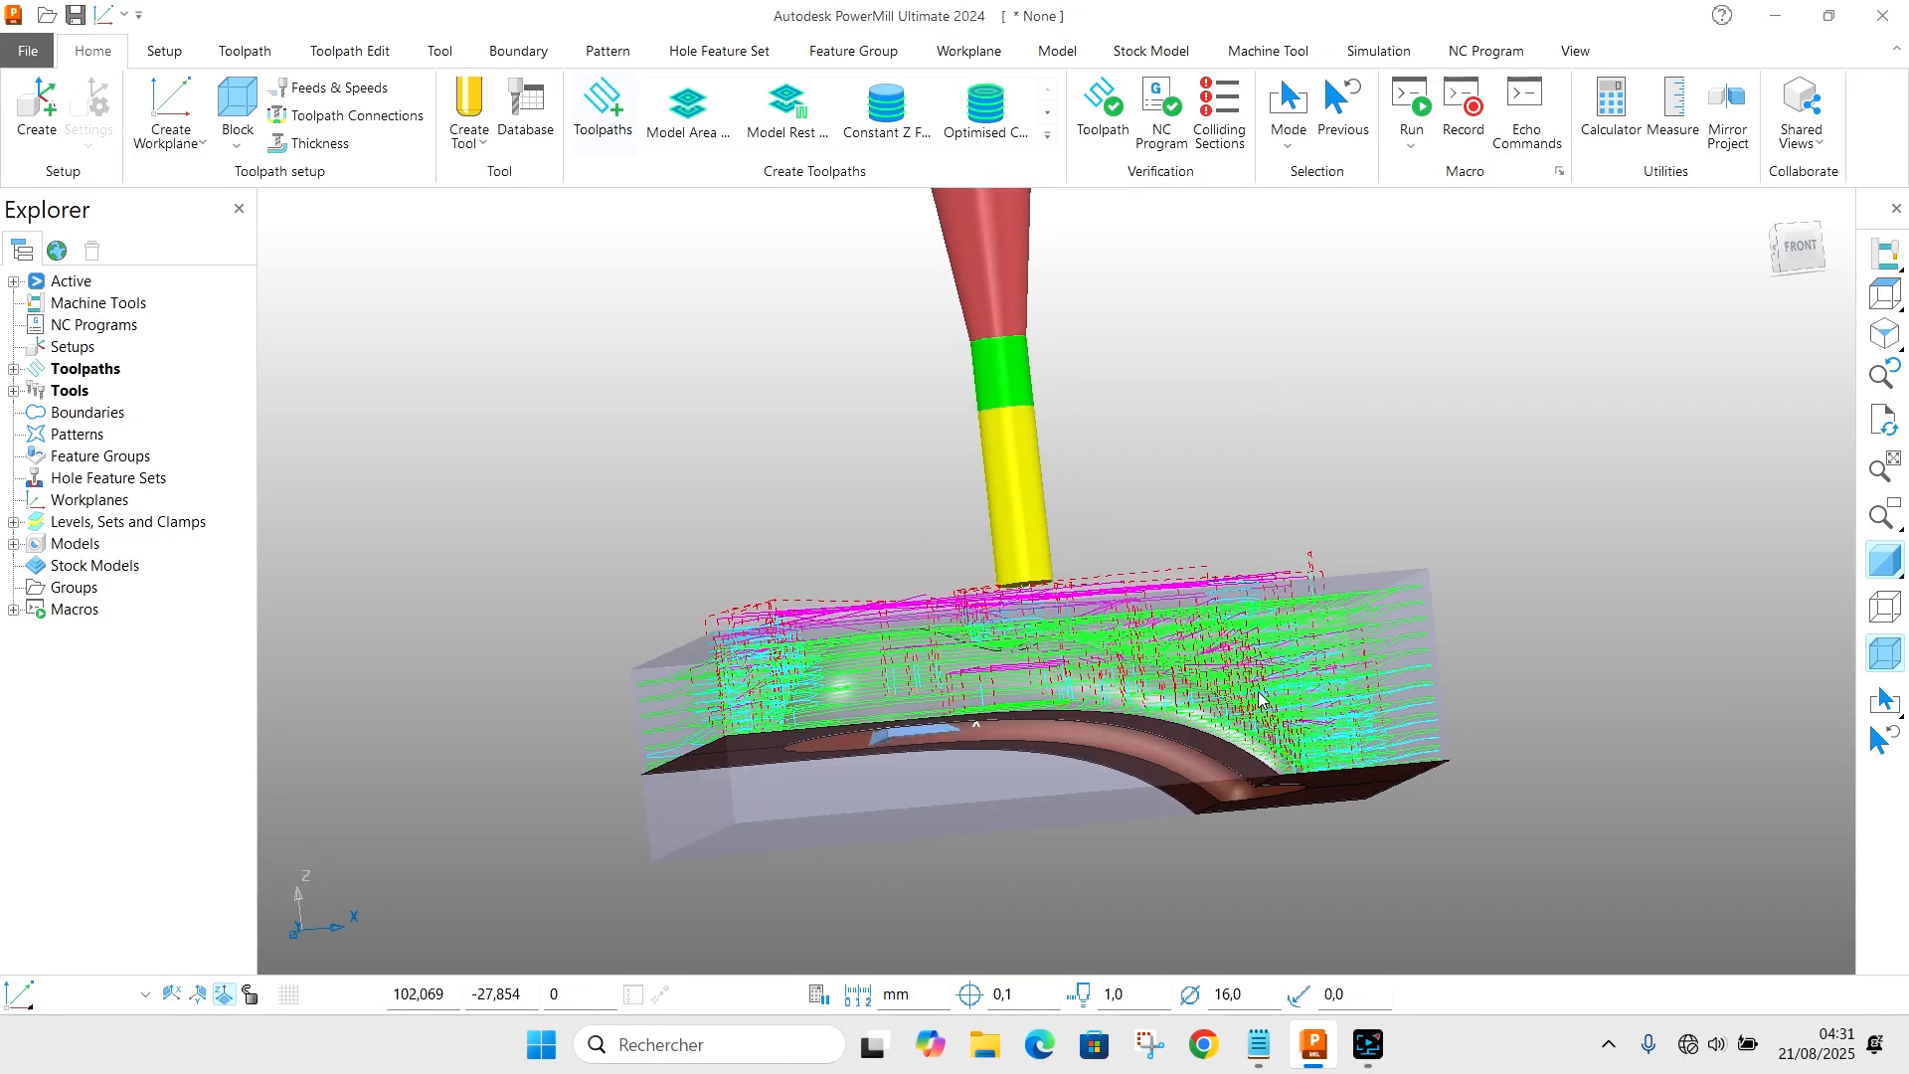
# Step: Simulate toolpath 1 from the start at 84.0 x feed rate and play it through to its end
pyautogui.click(14, 370)
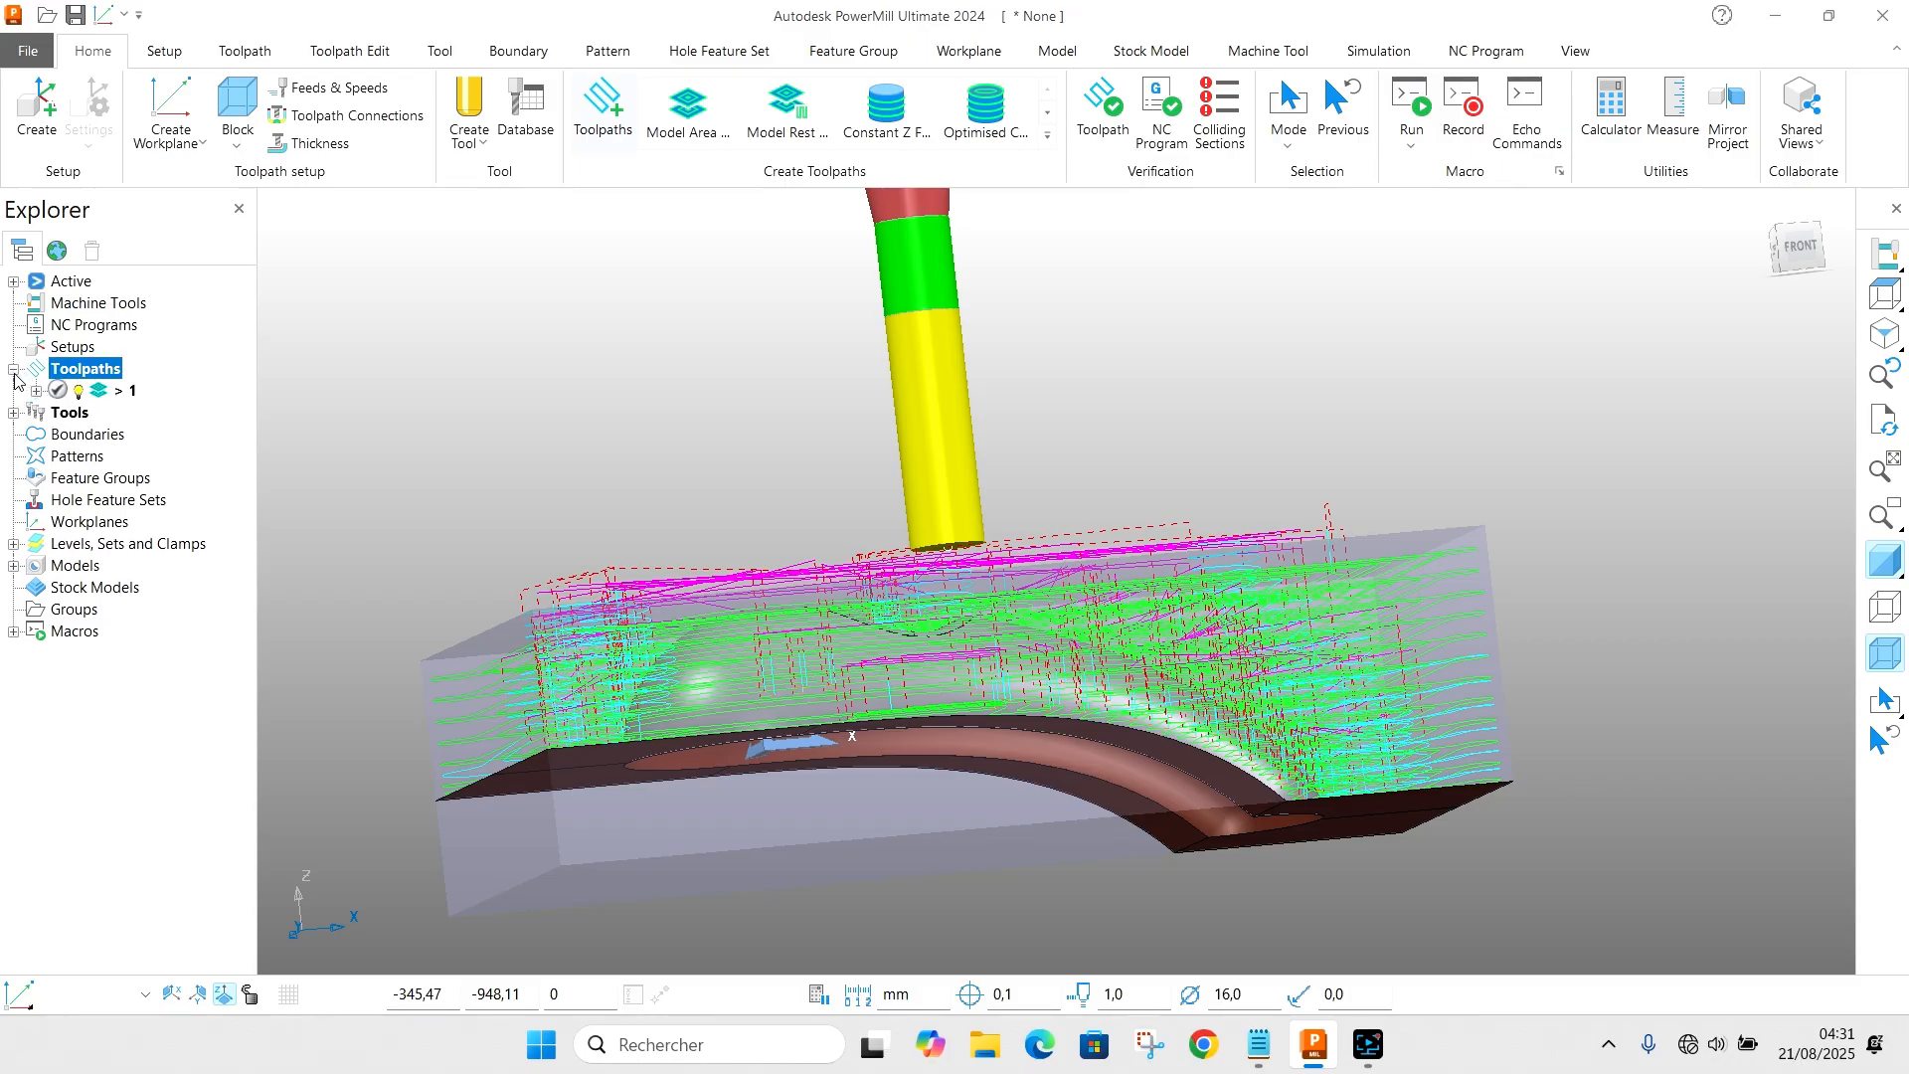
pyautogui.rightClick(105, 399)
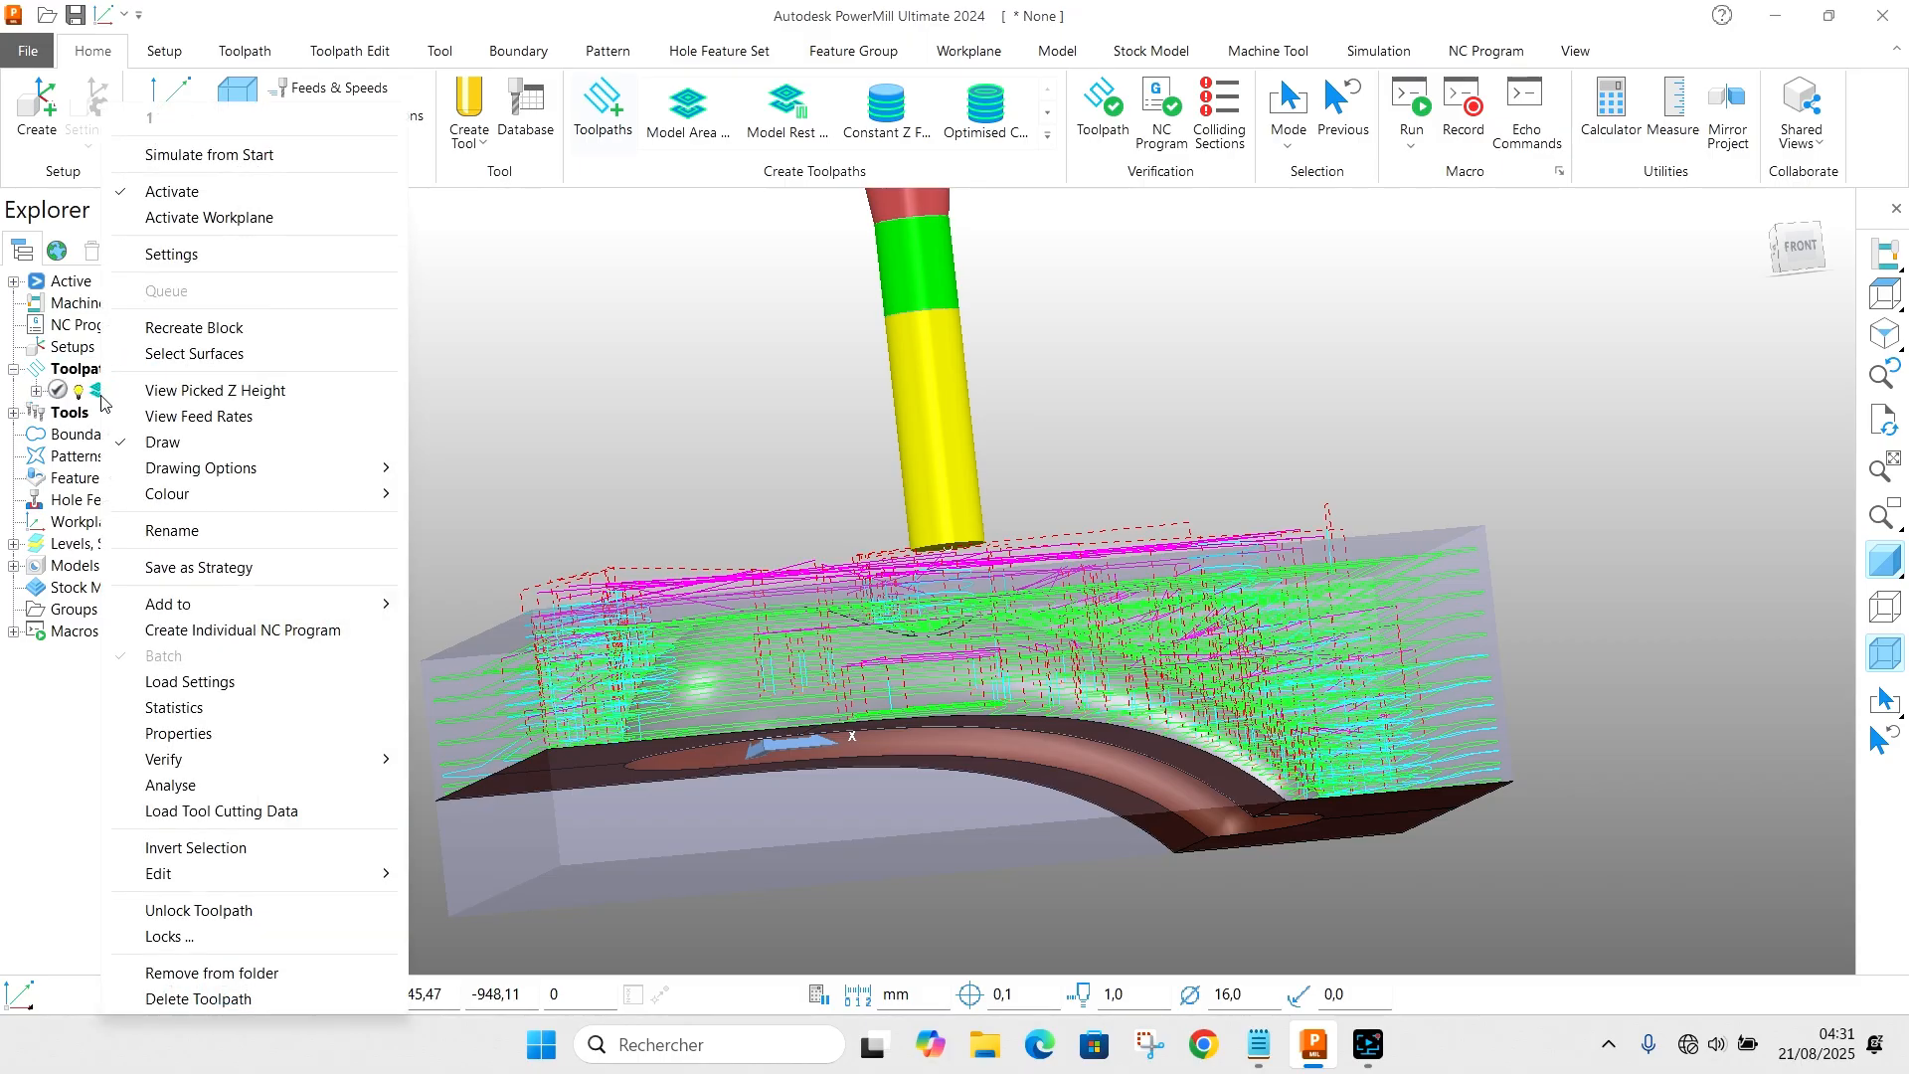
pyautogui.click(204, 156)
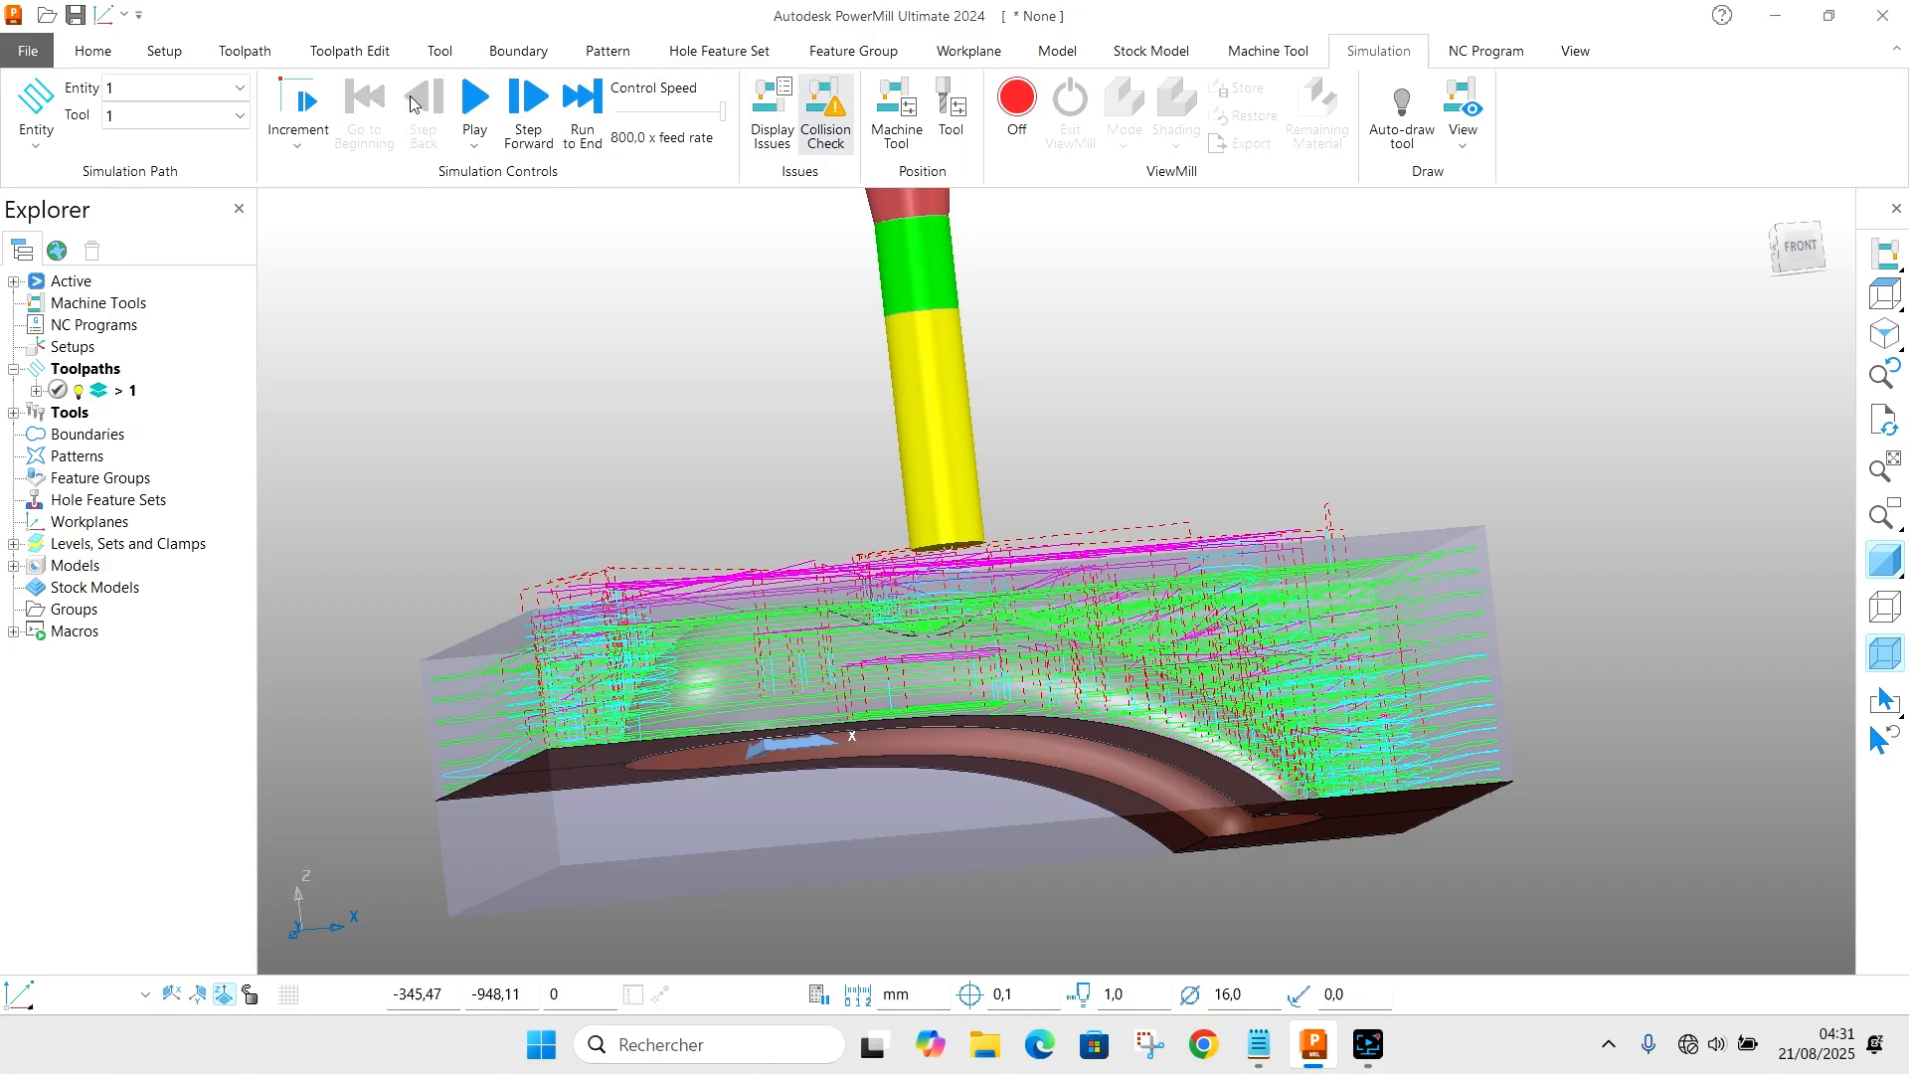
pyautogui.click(705, 114)
pyautogui.moveTo(1056, 578); pyautogui.dragTo(1014, 724, button='middle')
pyautogui.scroll(-4, 1016, 714)
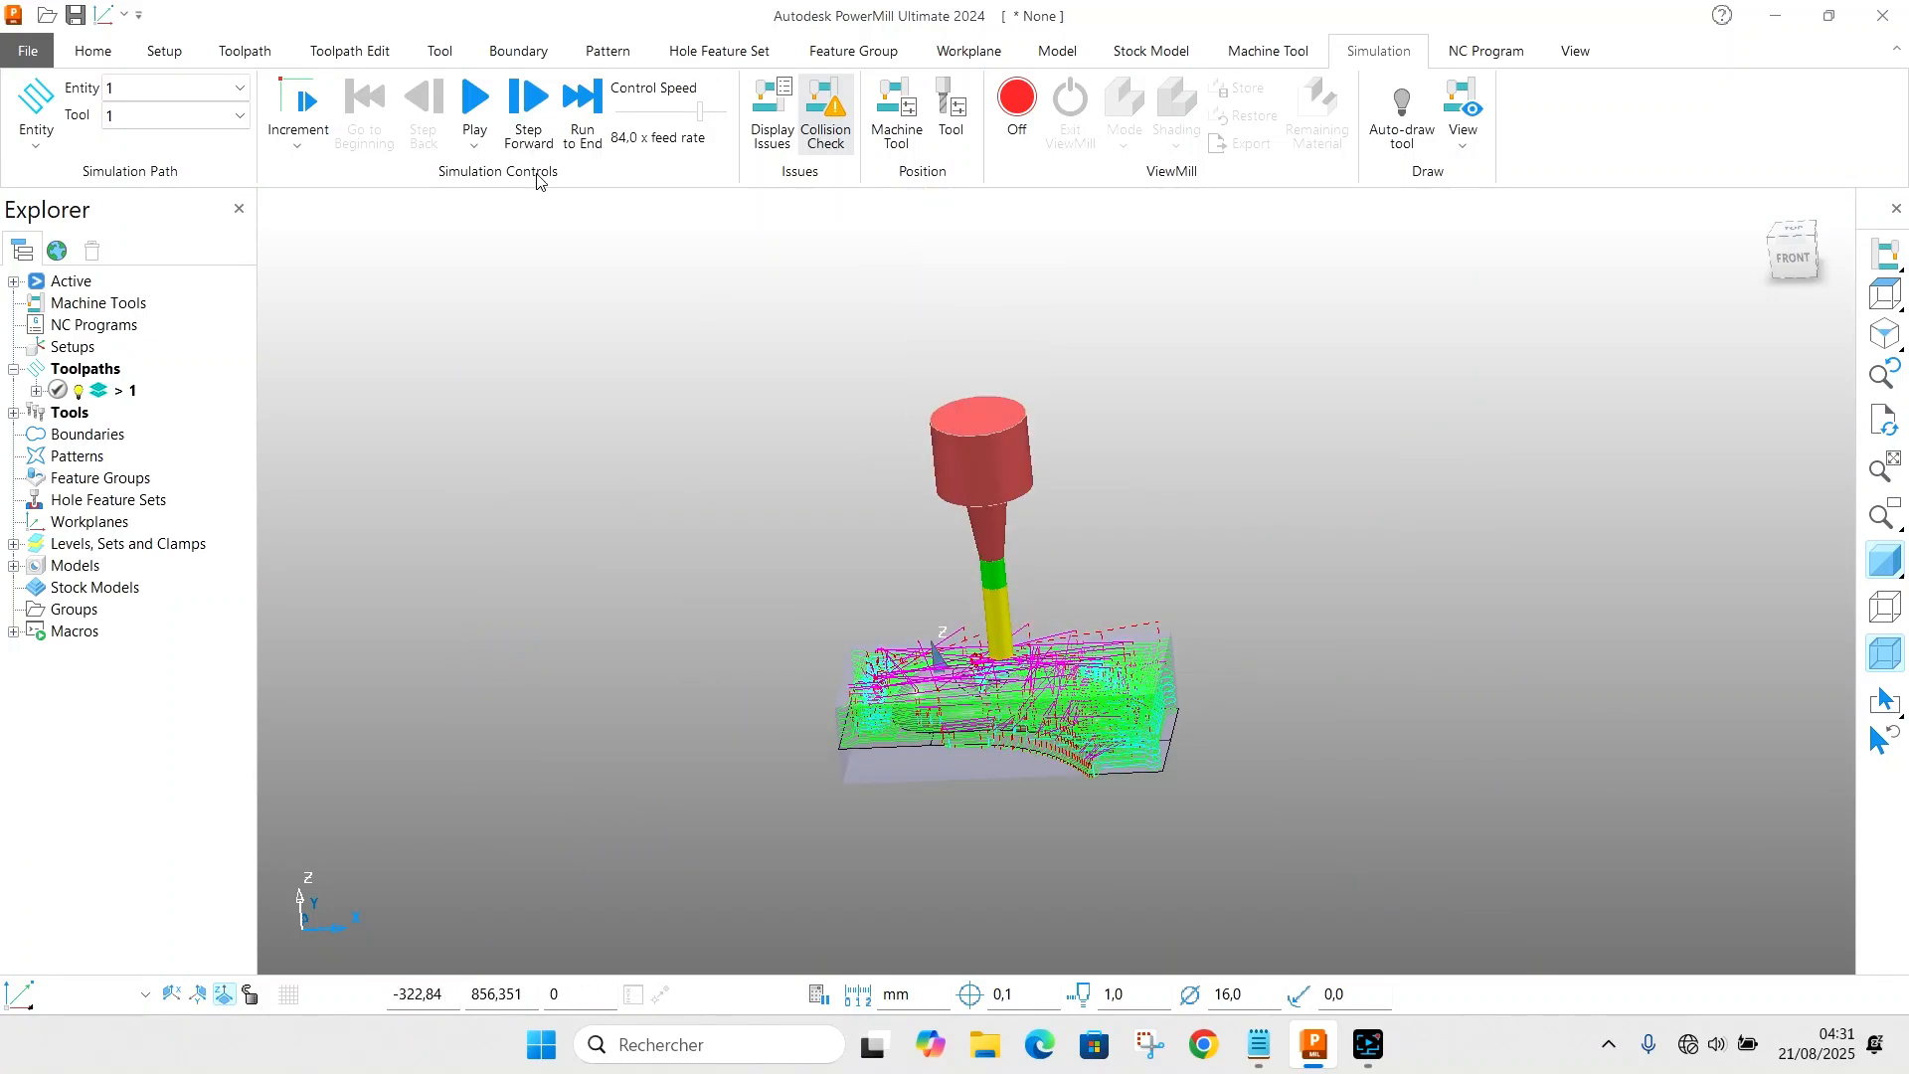
pyautogui.click(471, 99)
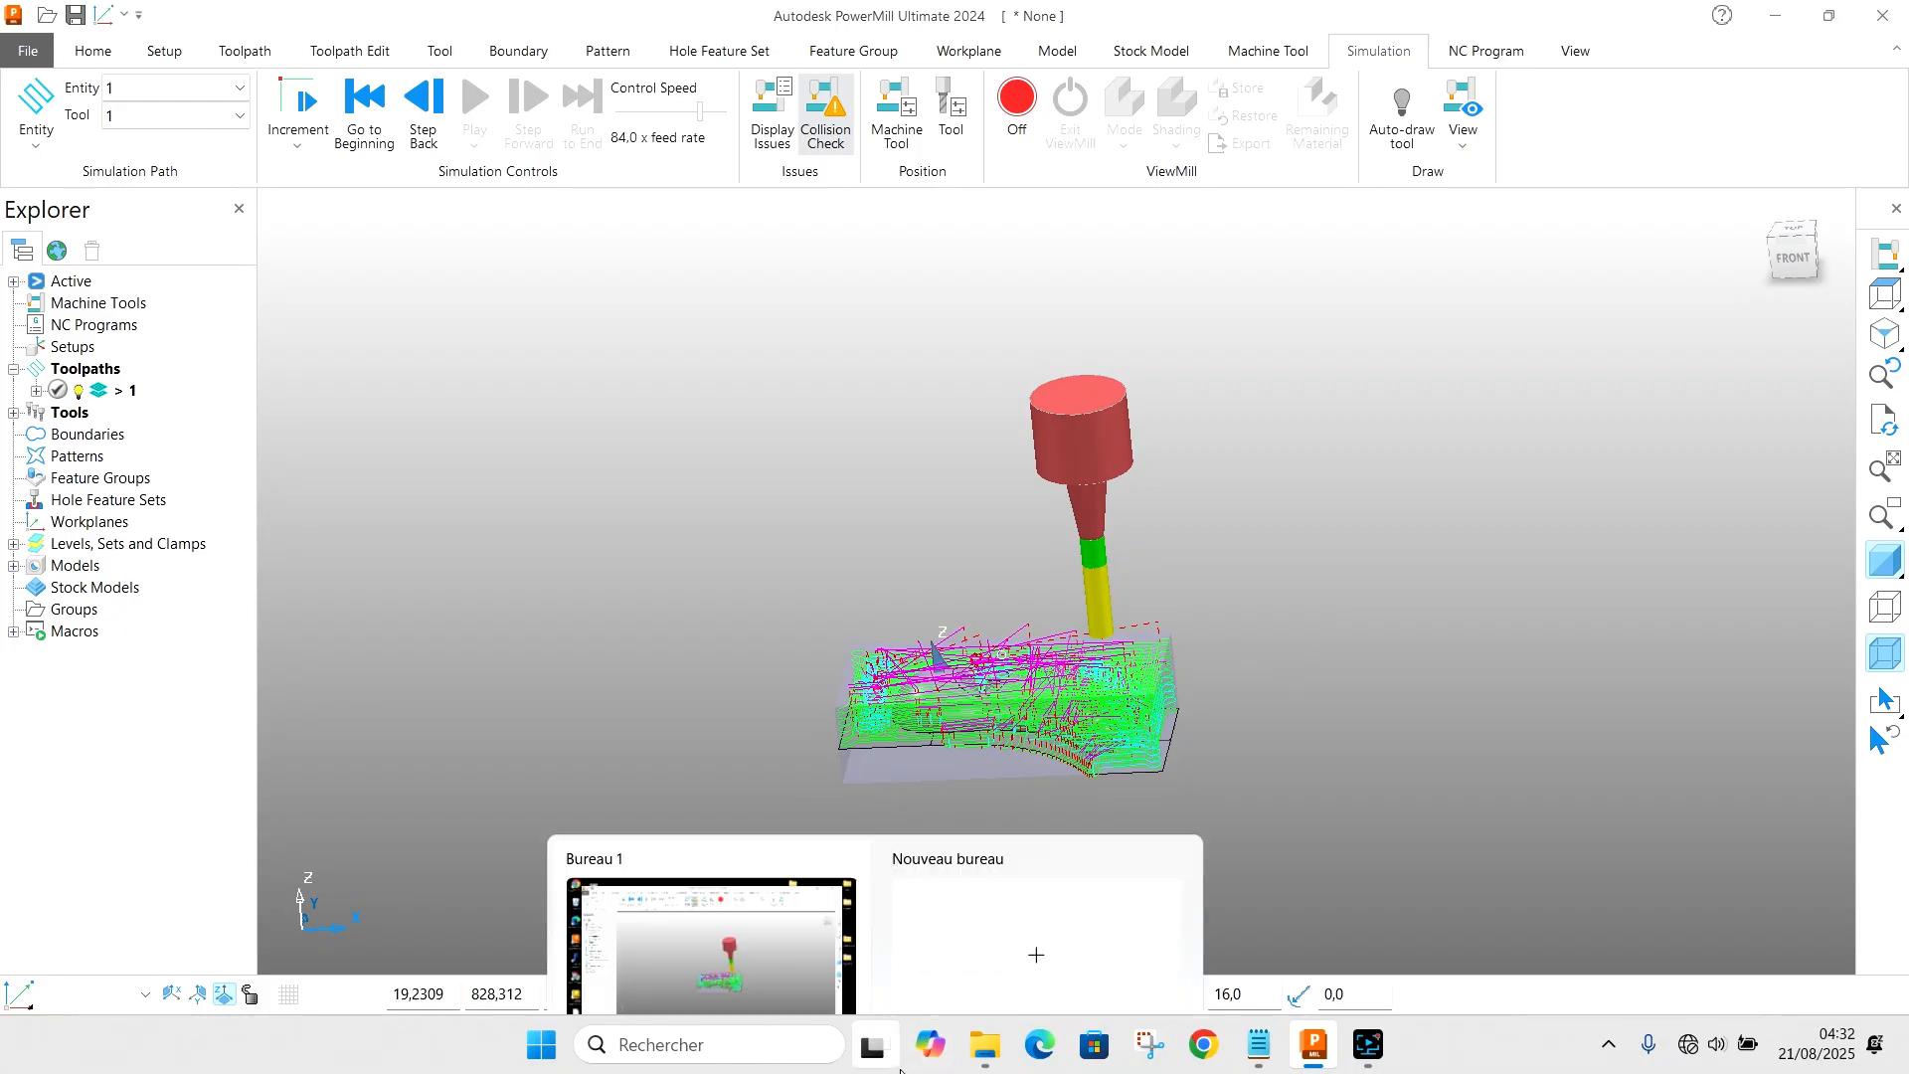
pyautogui.click(92, 51)
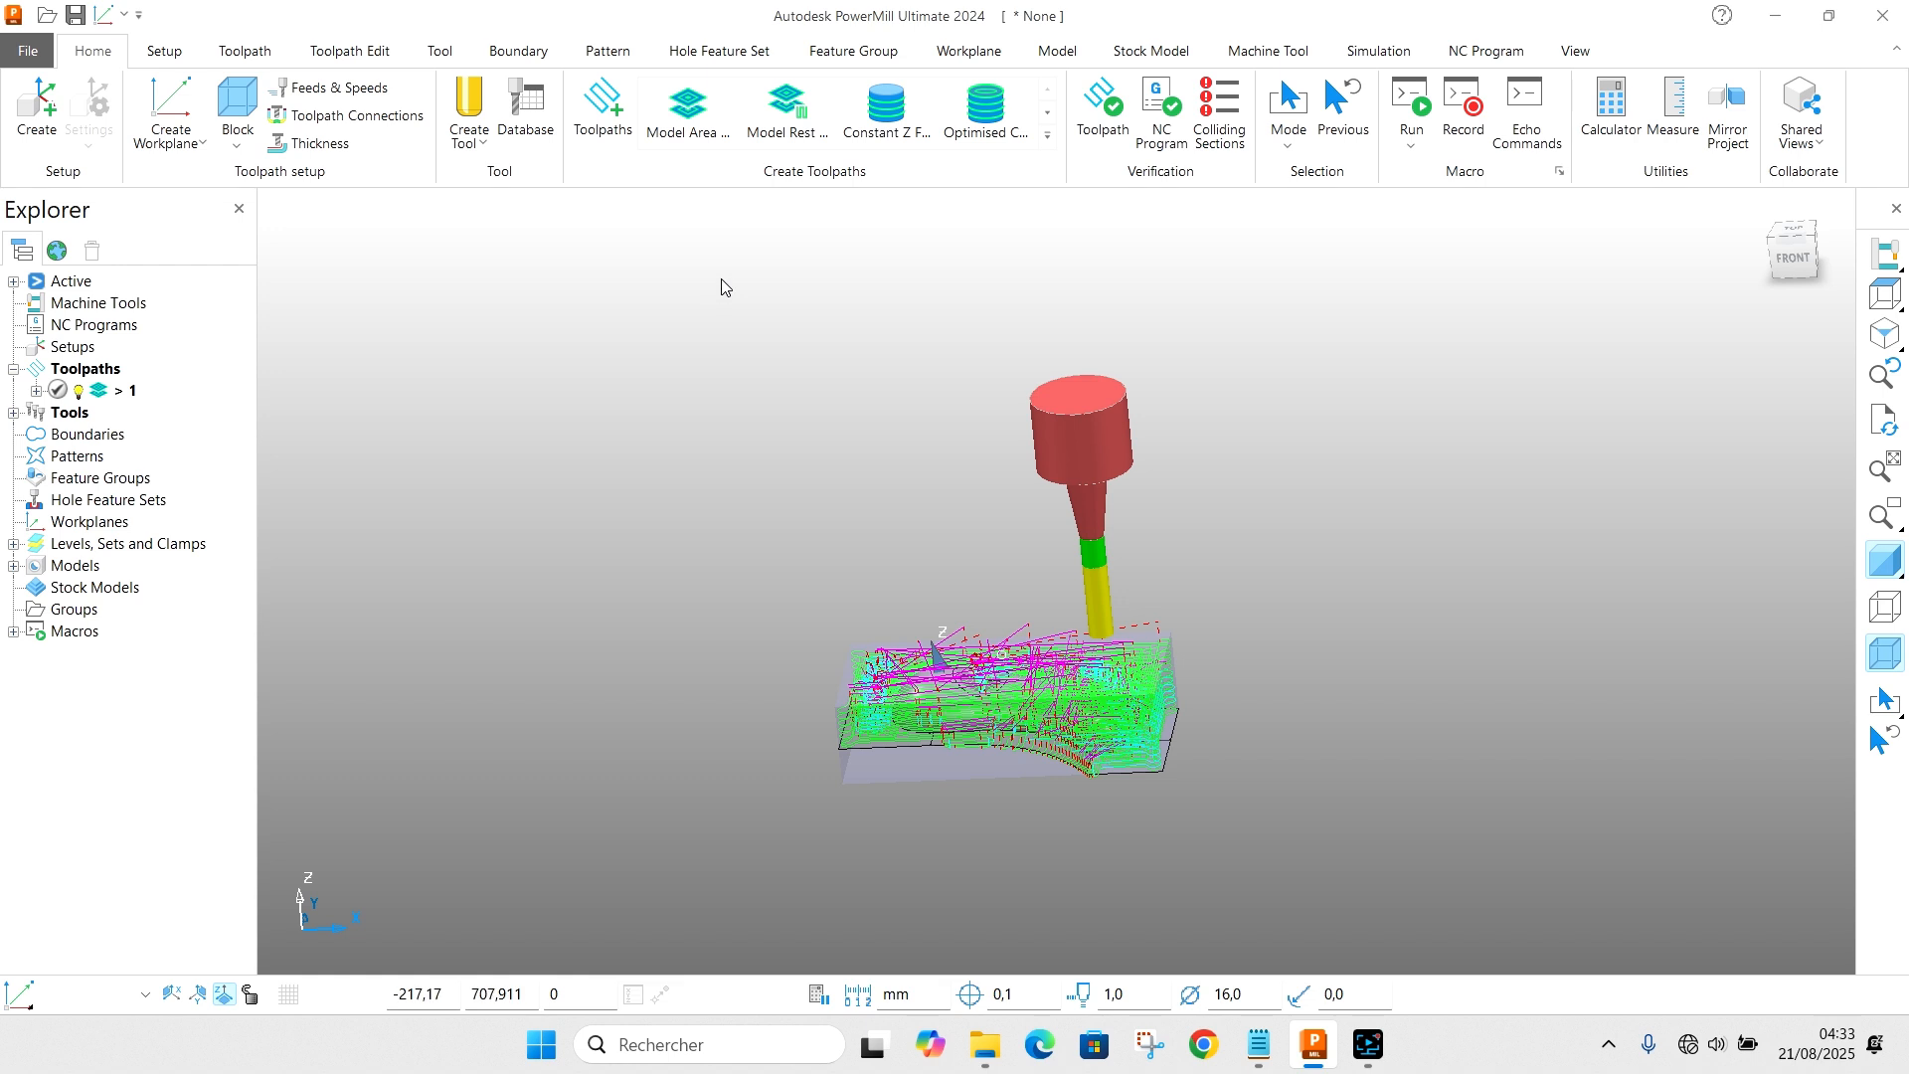
# Step: Create a Model Rest Area Clearance toolpath with toolpath 1 as its rest machining reference
pyautogui.click(594, 117)
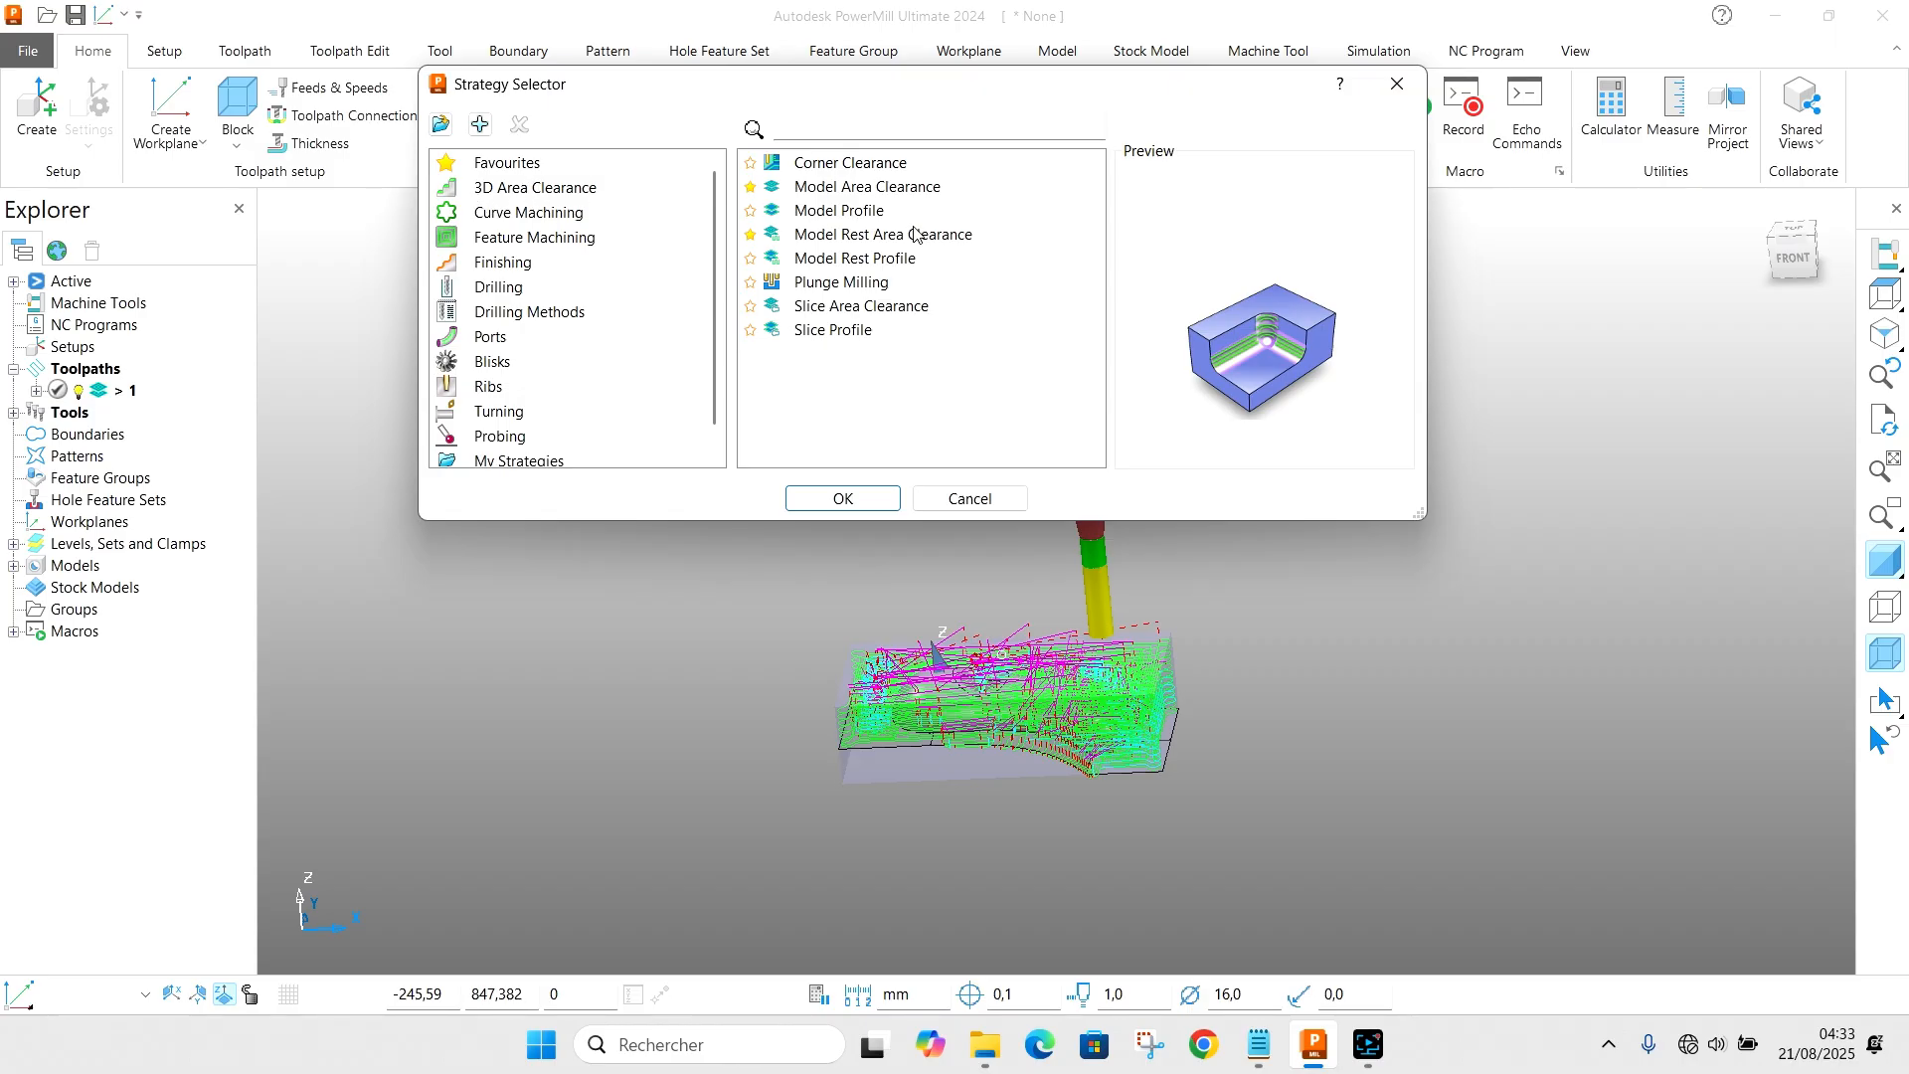
pyautogui.click(836, 239)
pyautogui.click(843, 498)
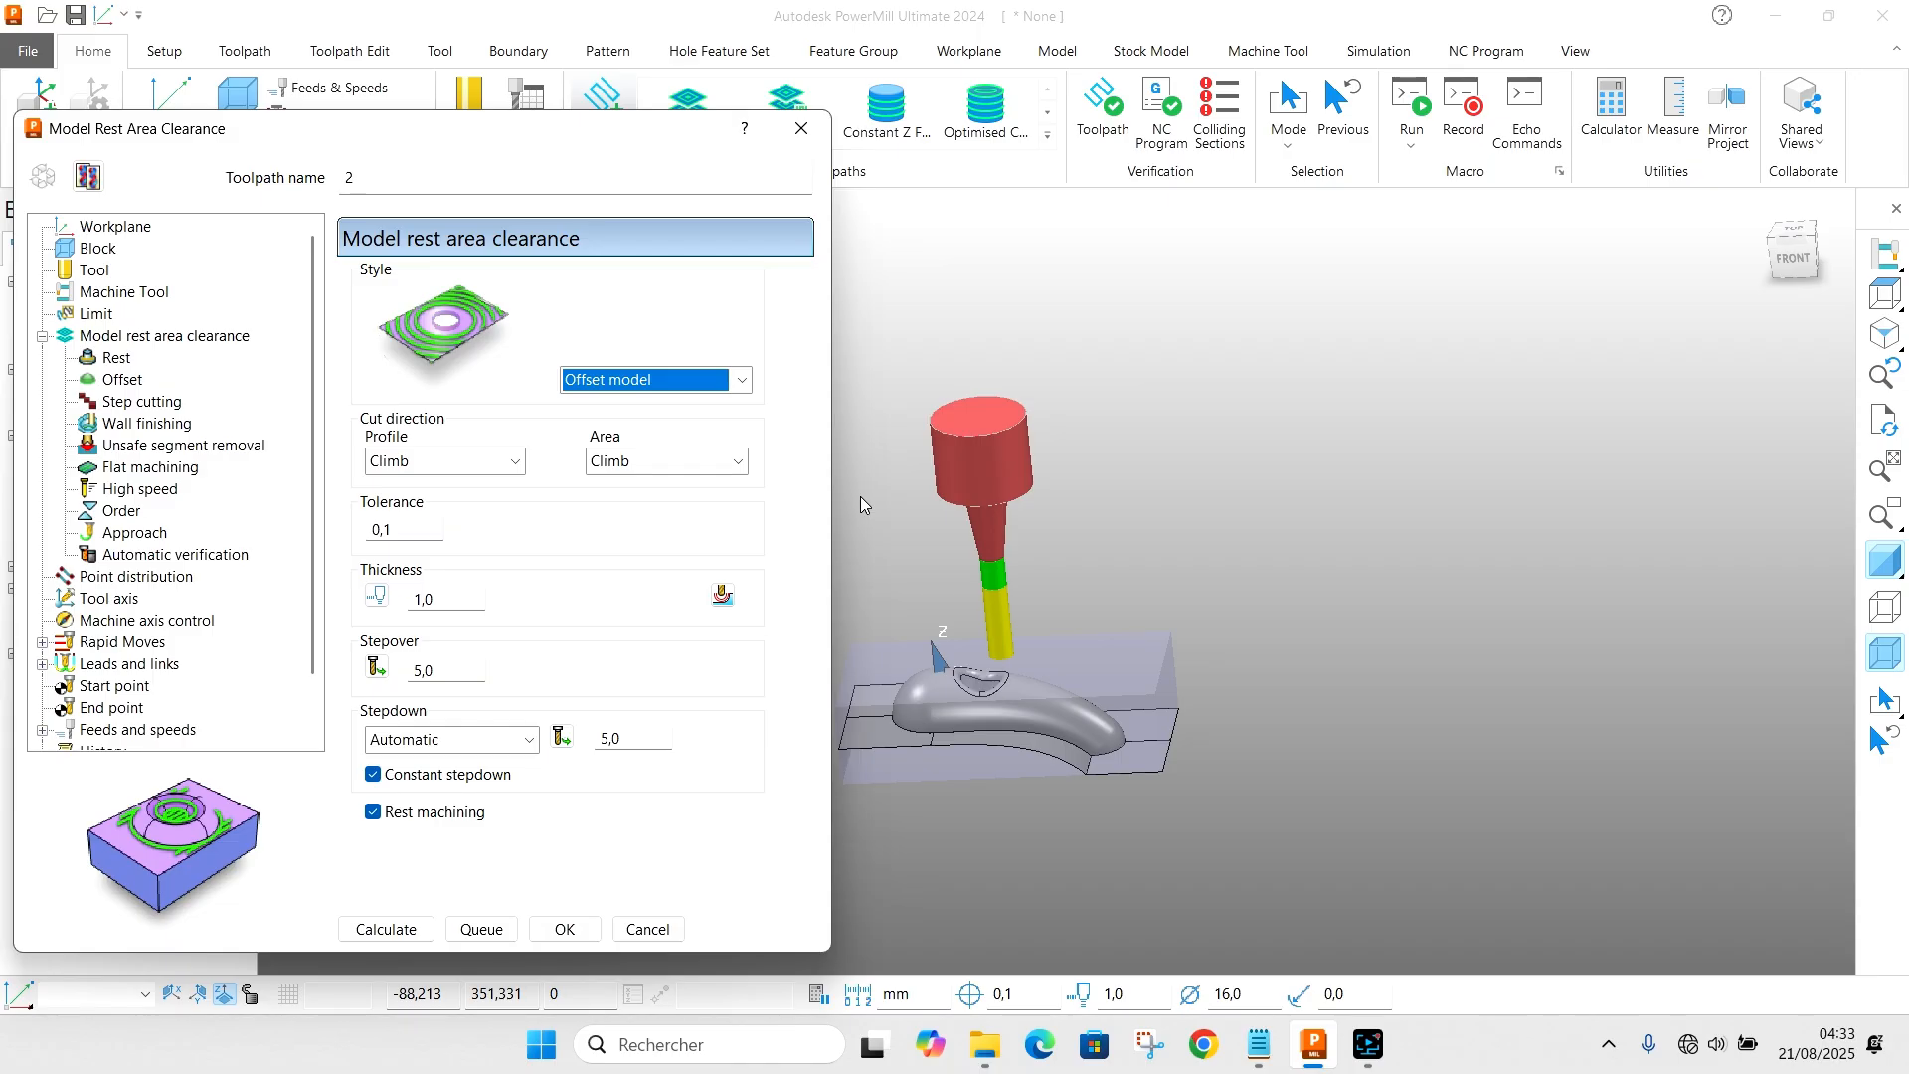
pyautogui.click(117, 358)
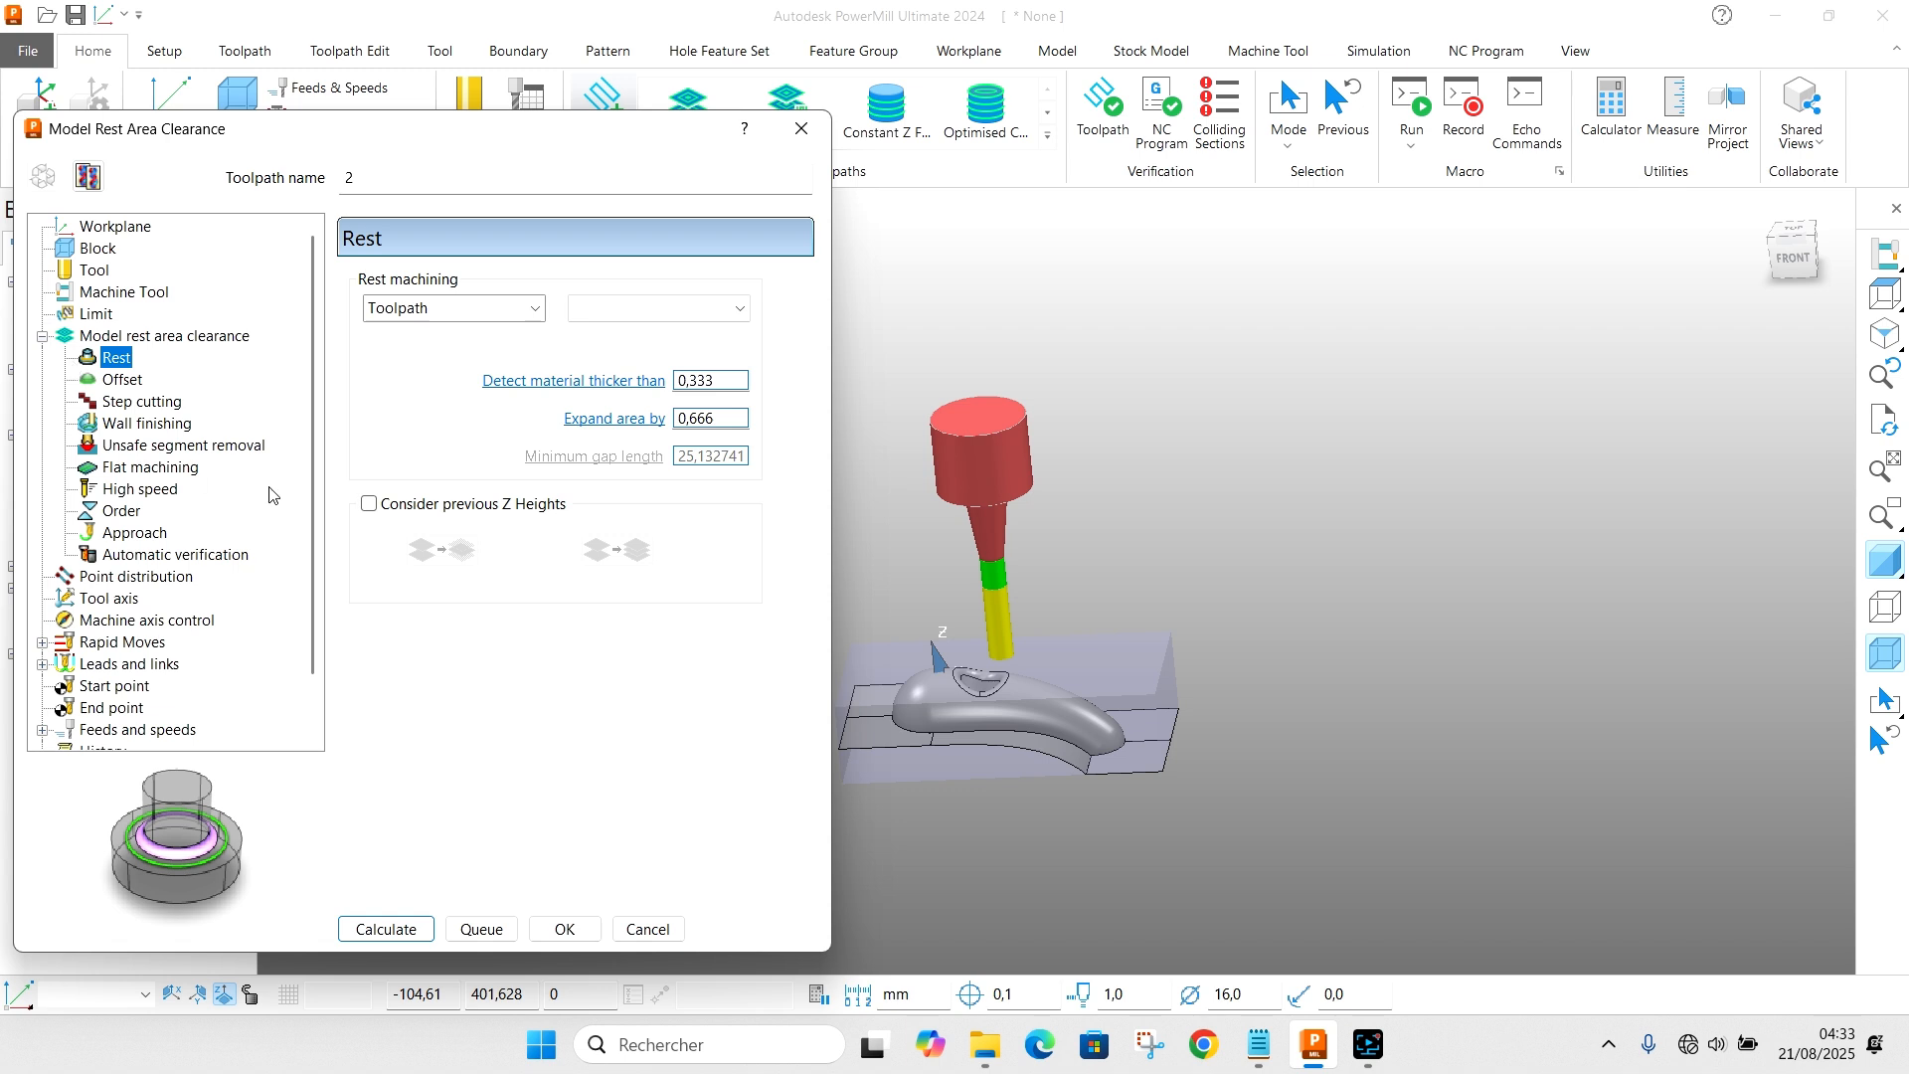
pyautogui.click(652, 308)
pyautogui.click(631, 403)
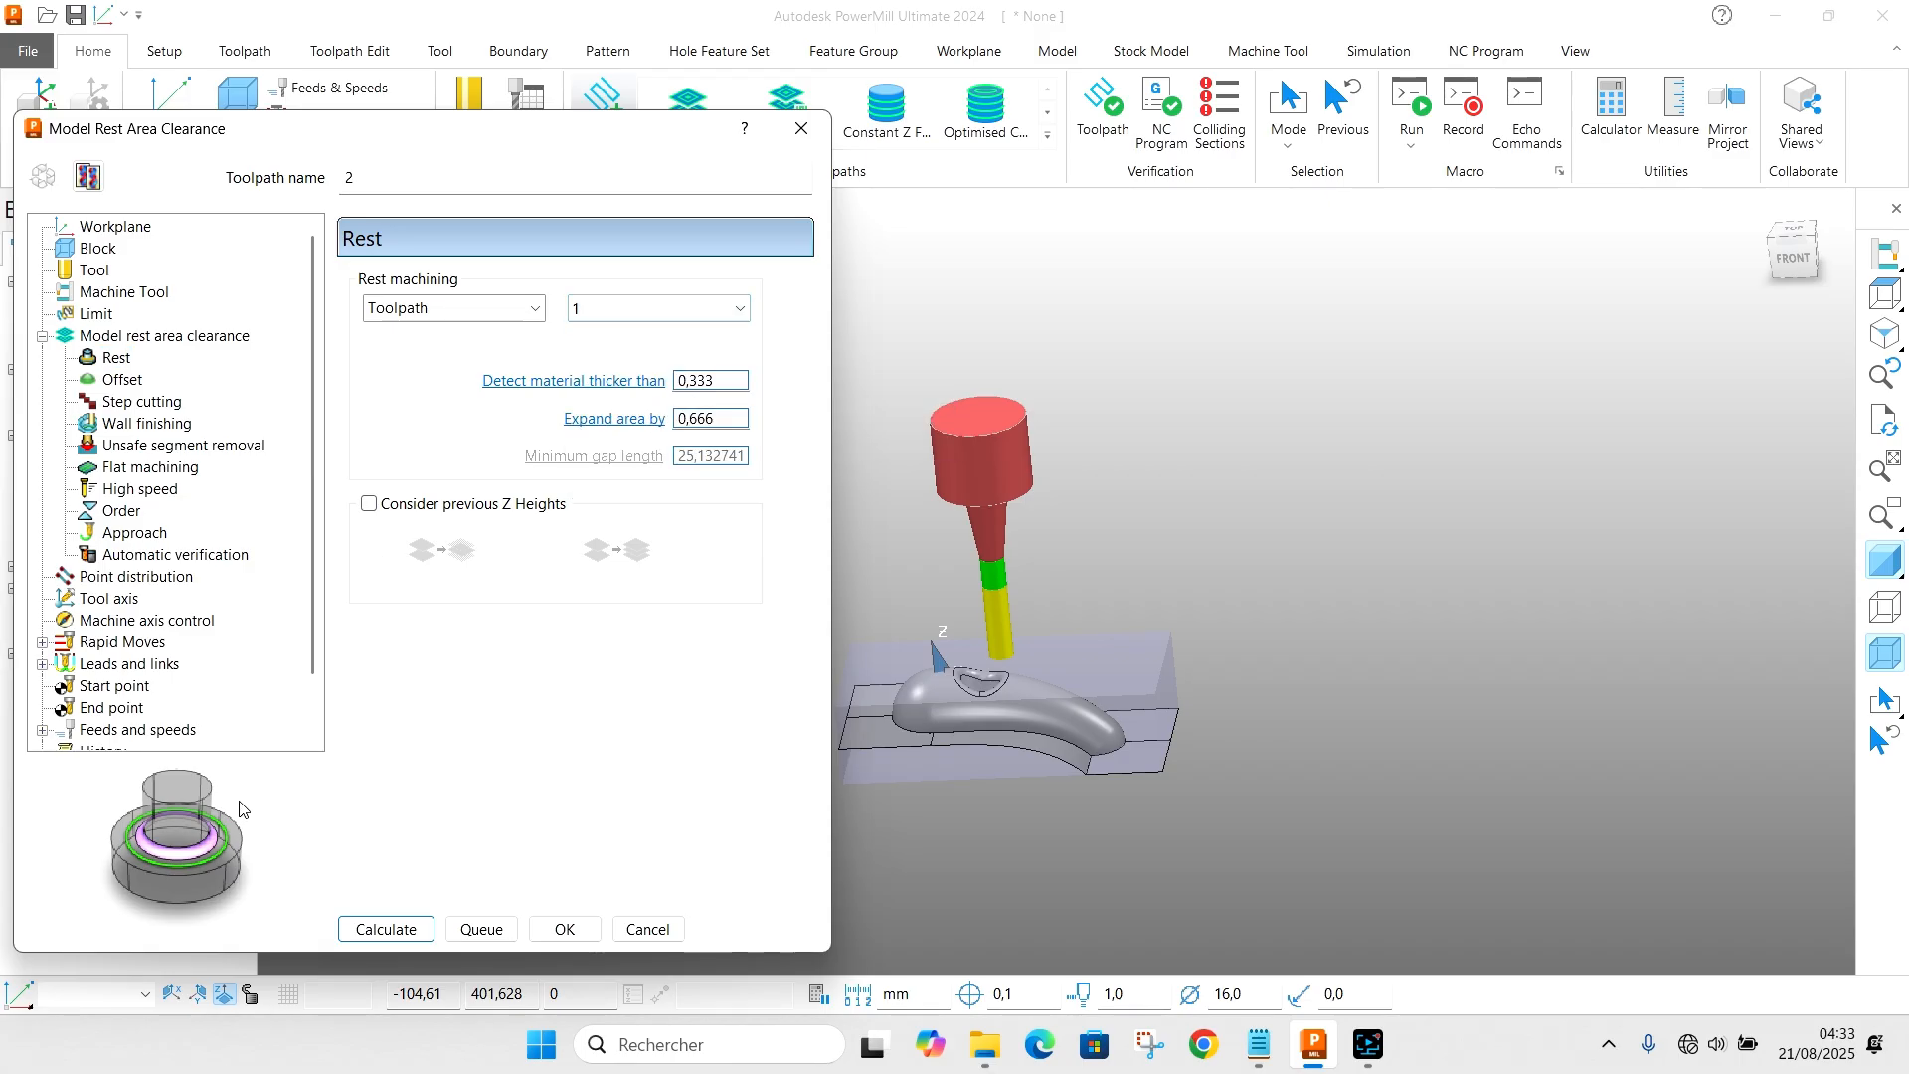
# Step: Try to calculate the rest area clearance toolpath with a thickness of 1.0 and make its settings editable again
pyautogui.click(122, 379)
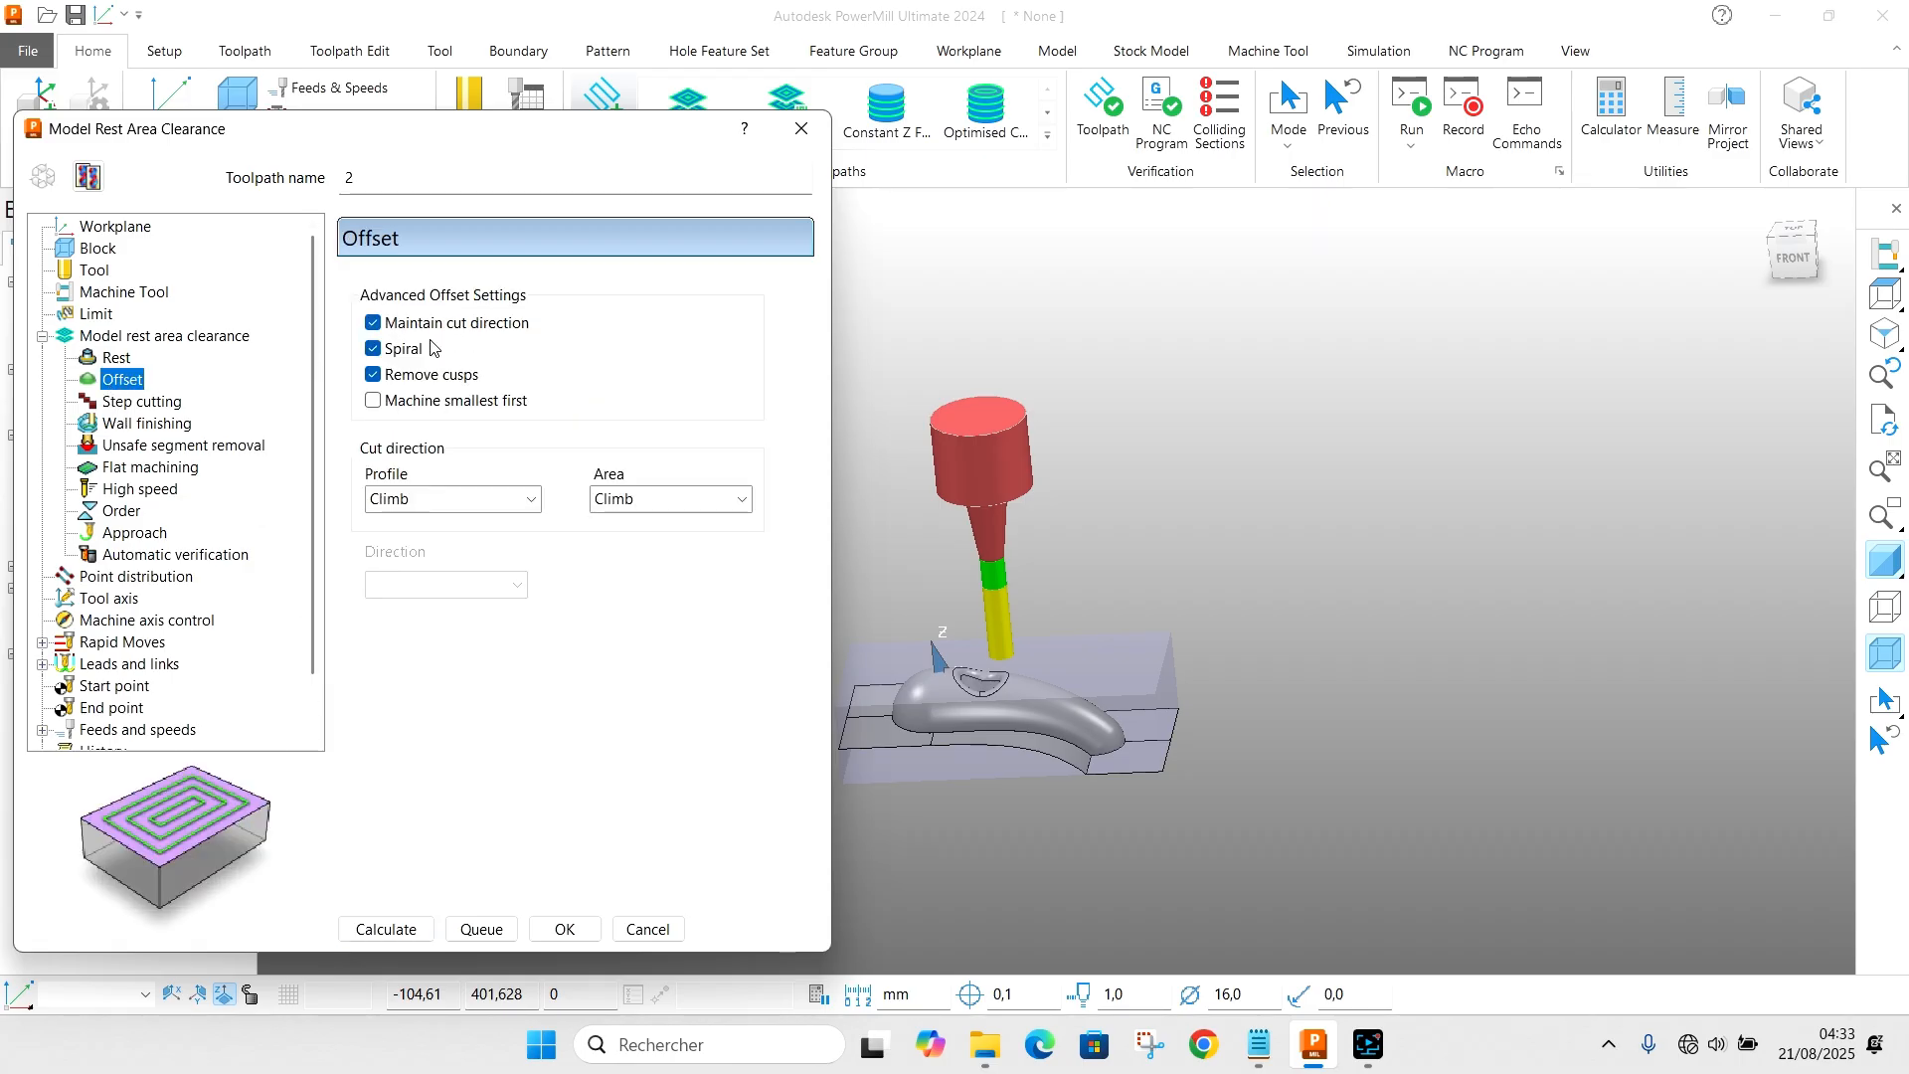
pyautogui.click(157, 340)
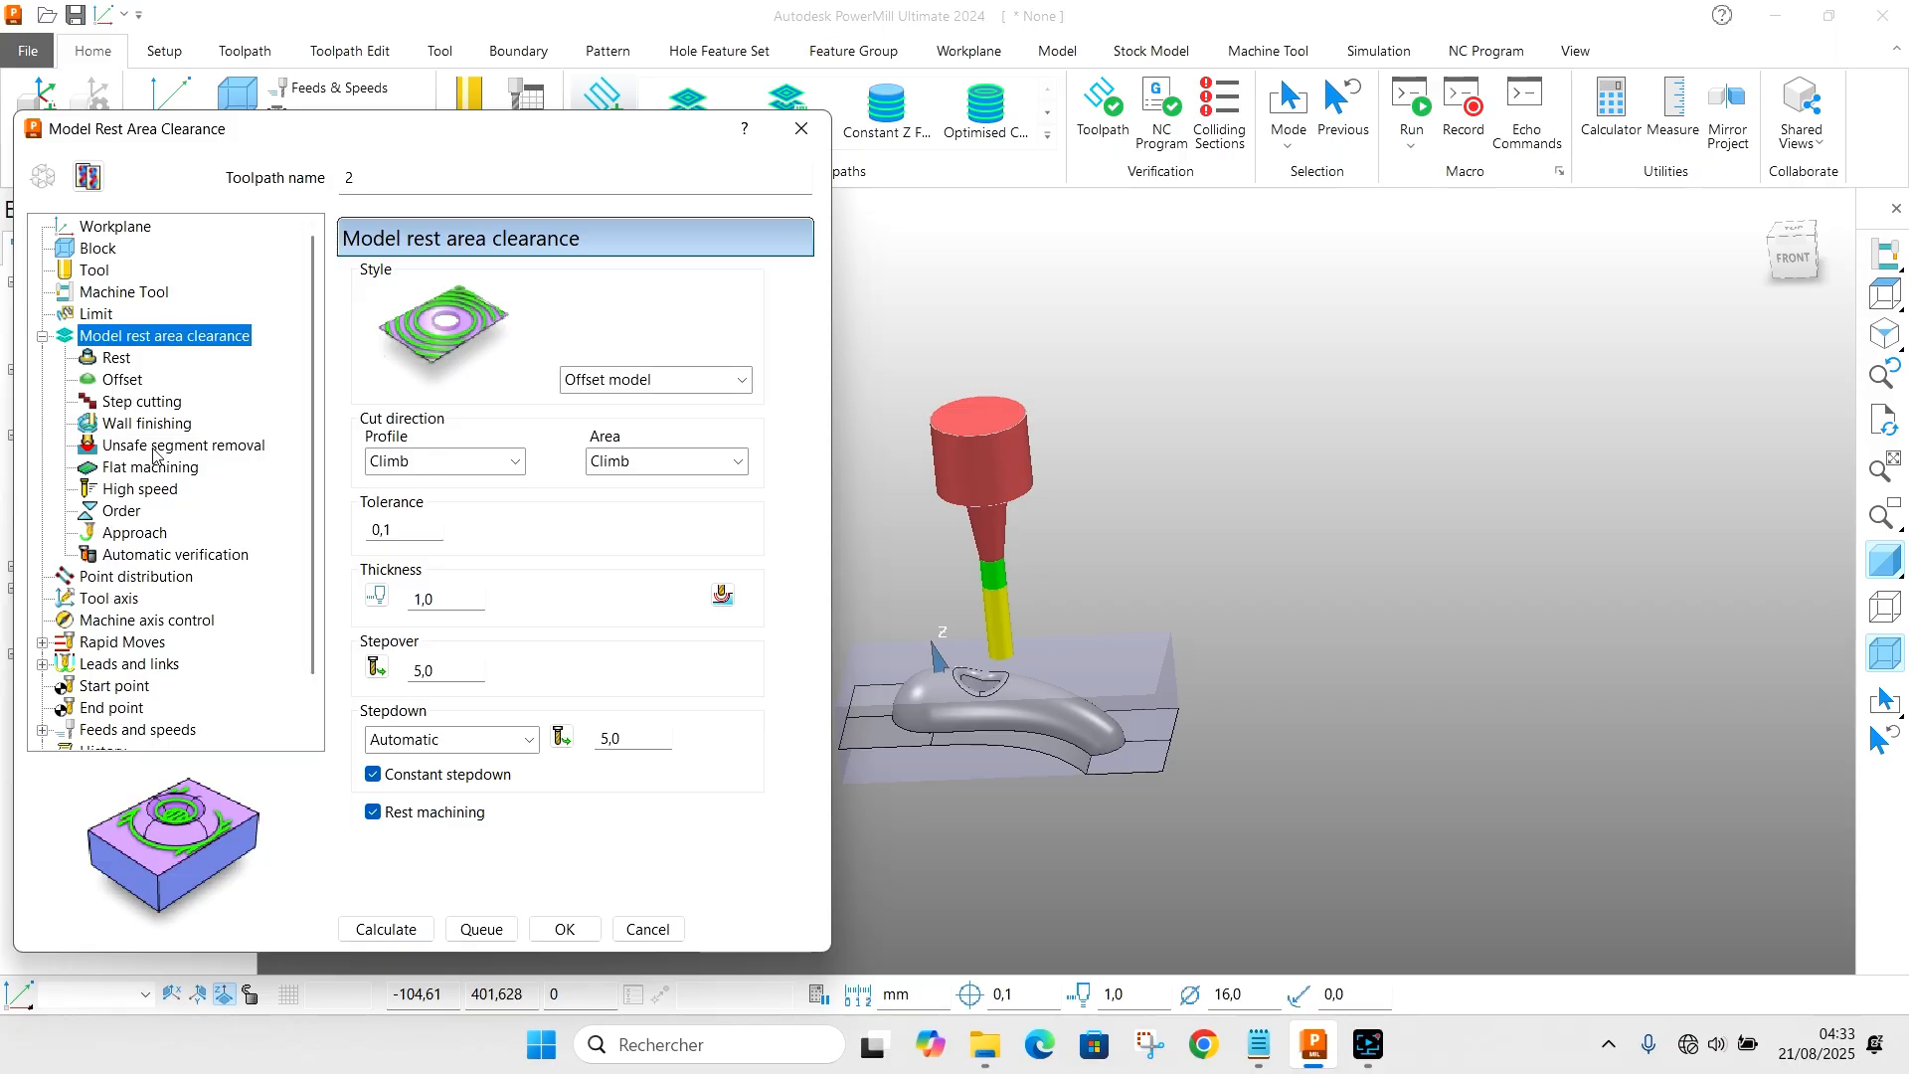
pyautogui.click(395, 934)
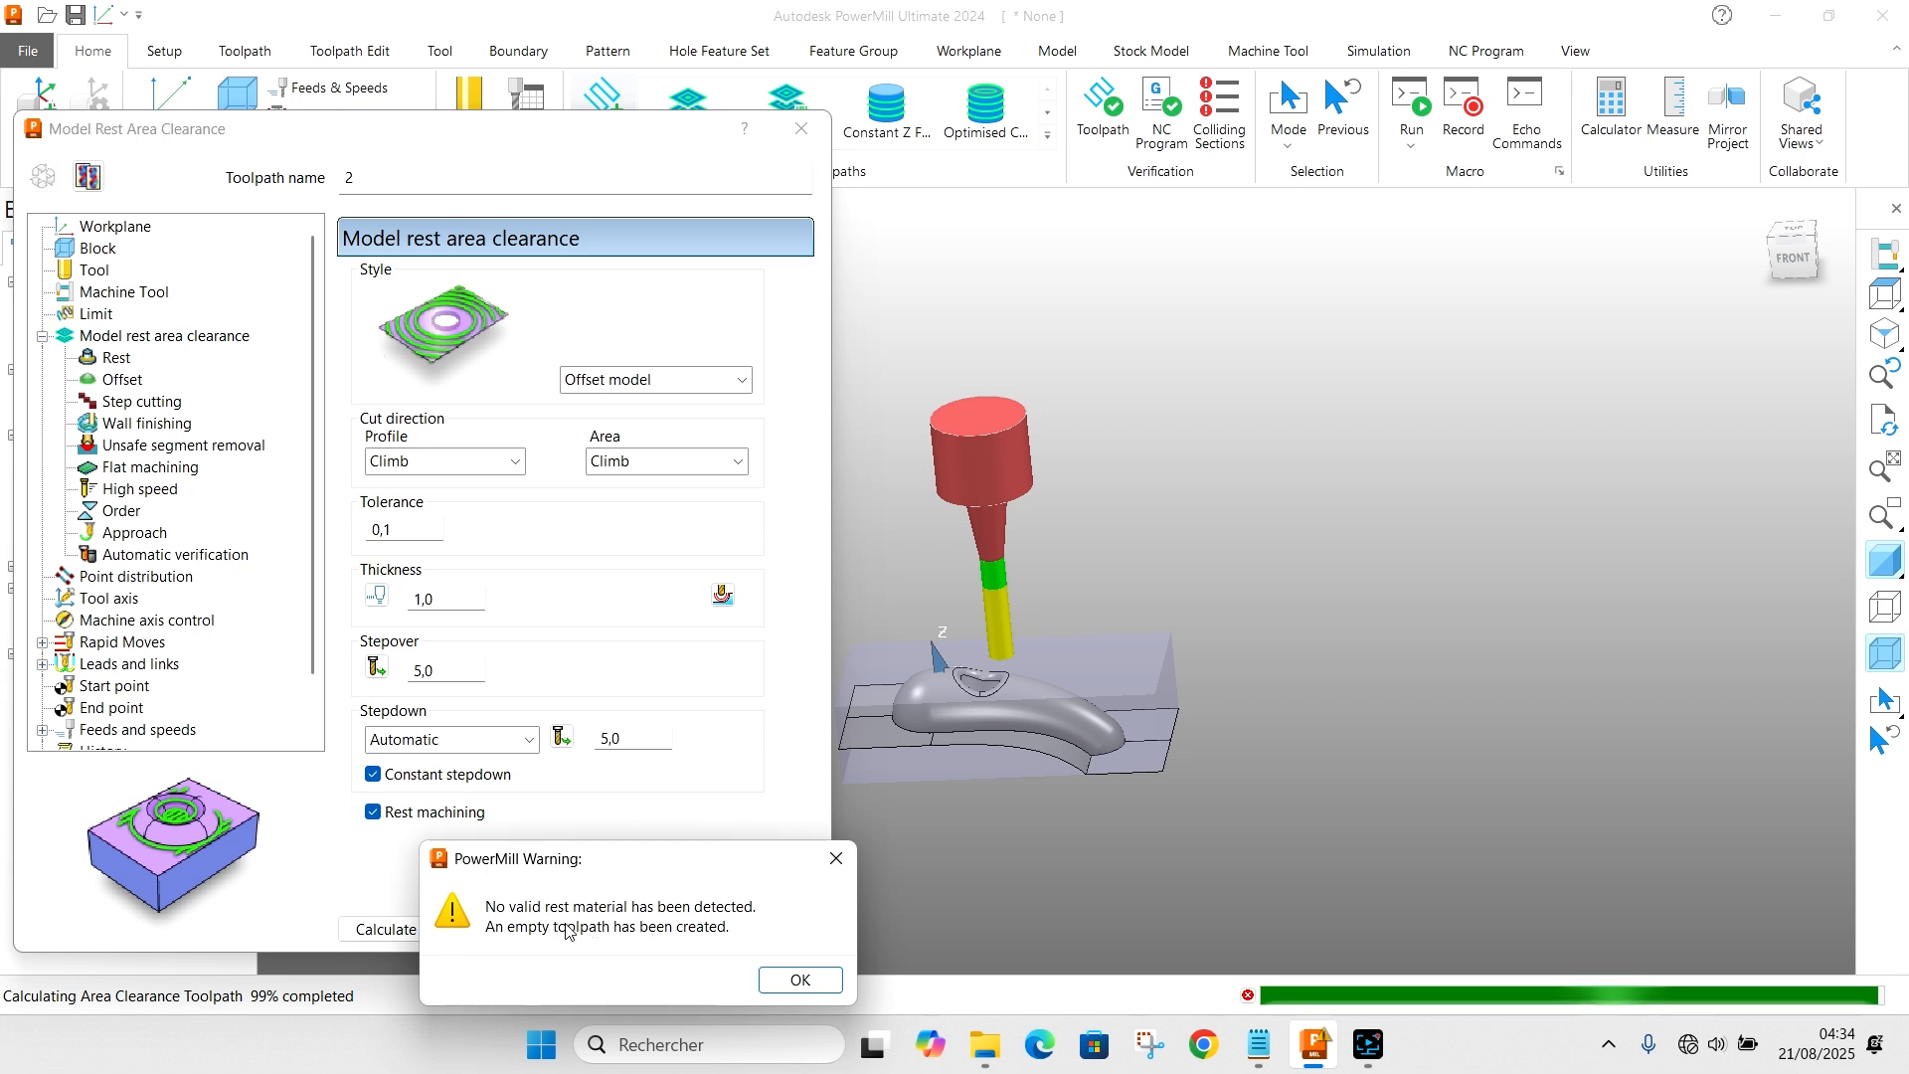
pyautogui.click(802, 980)
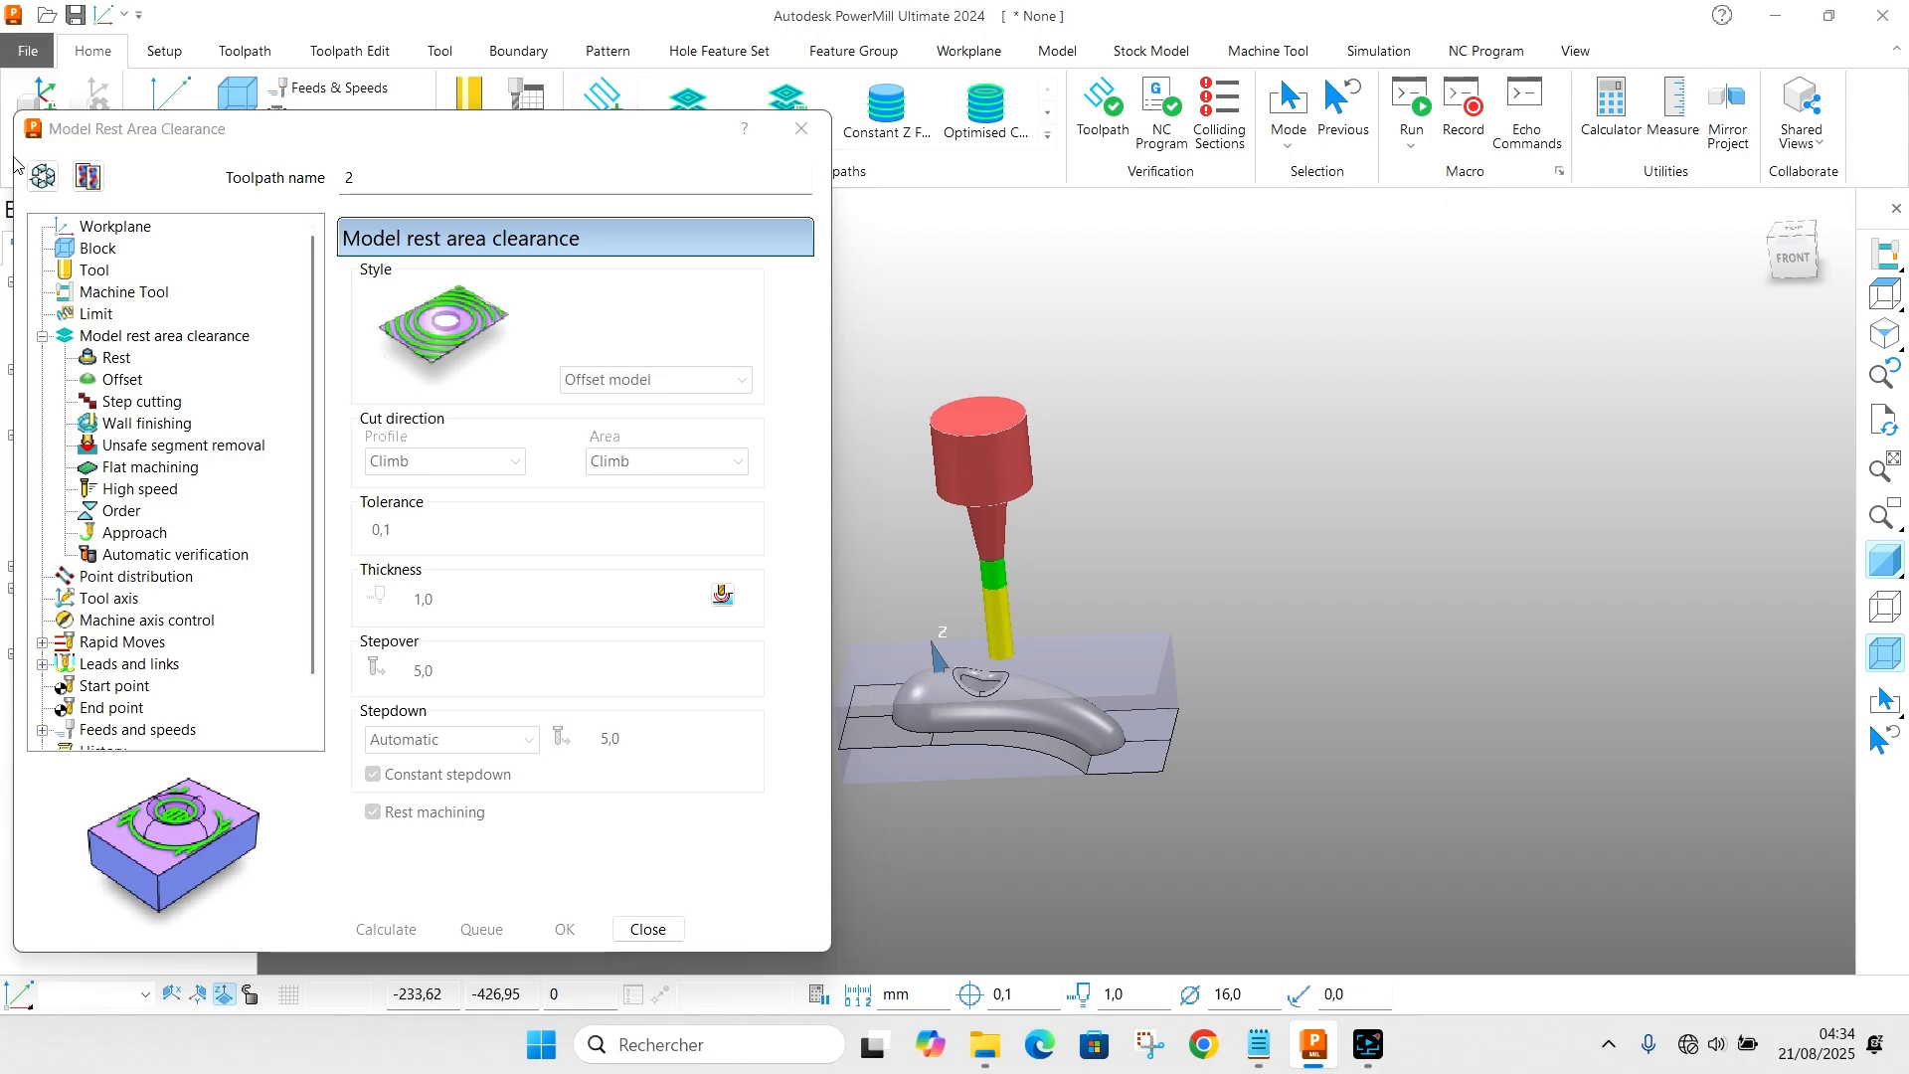
pyautogui.click(43, 179)
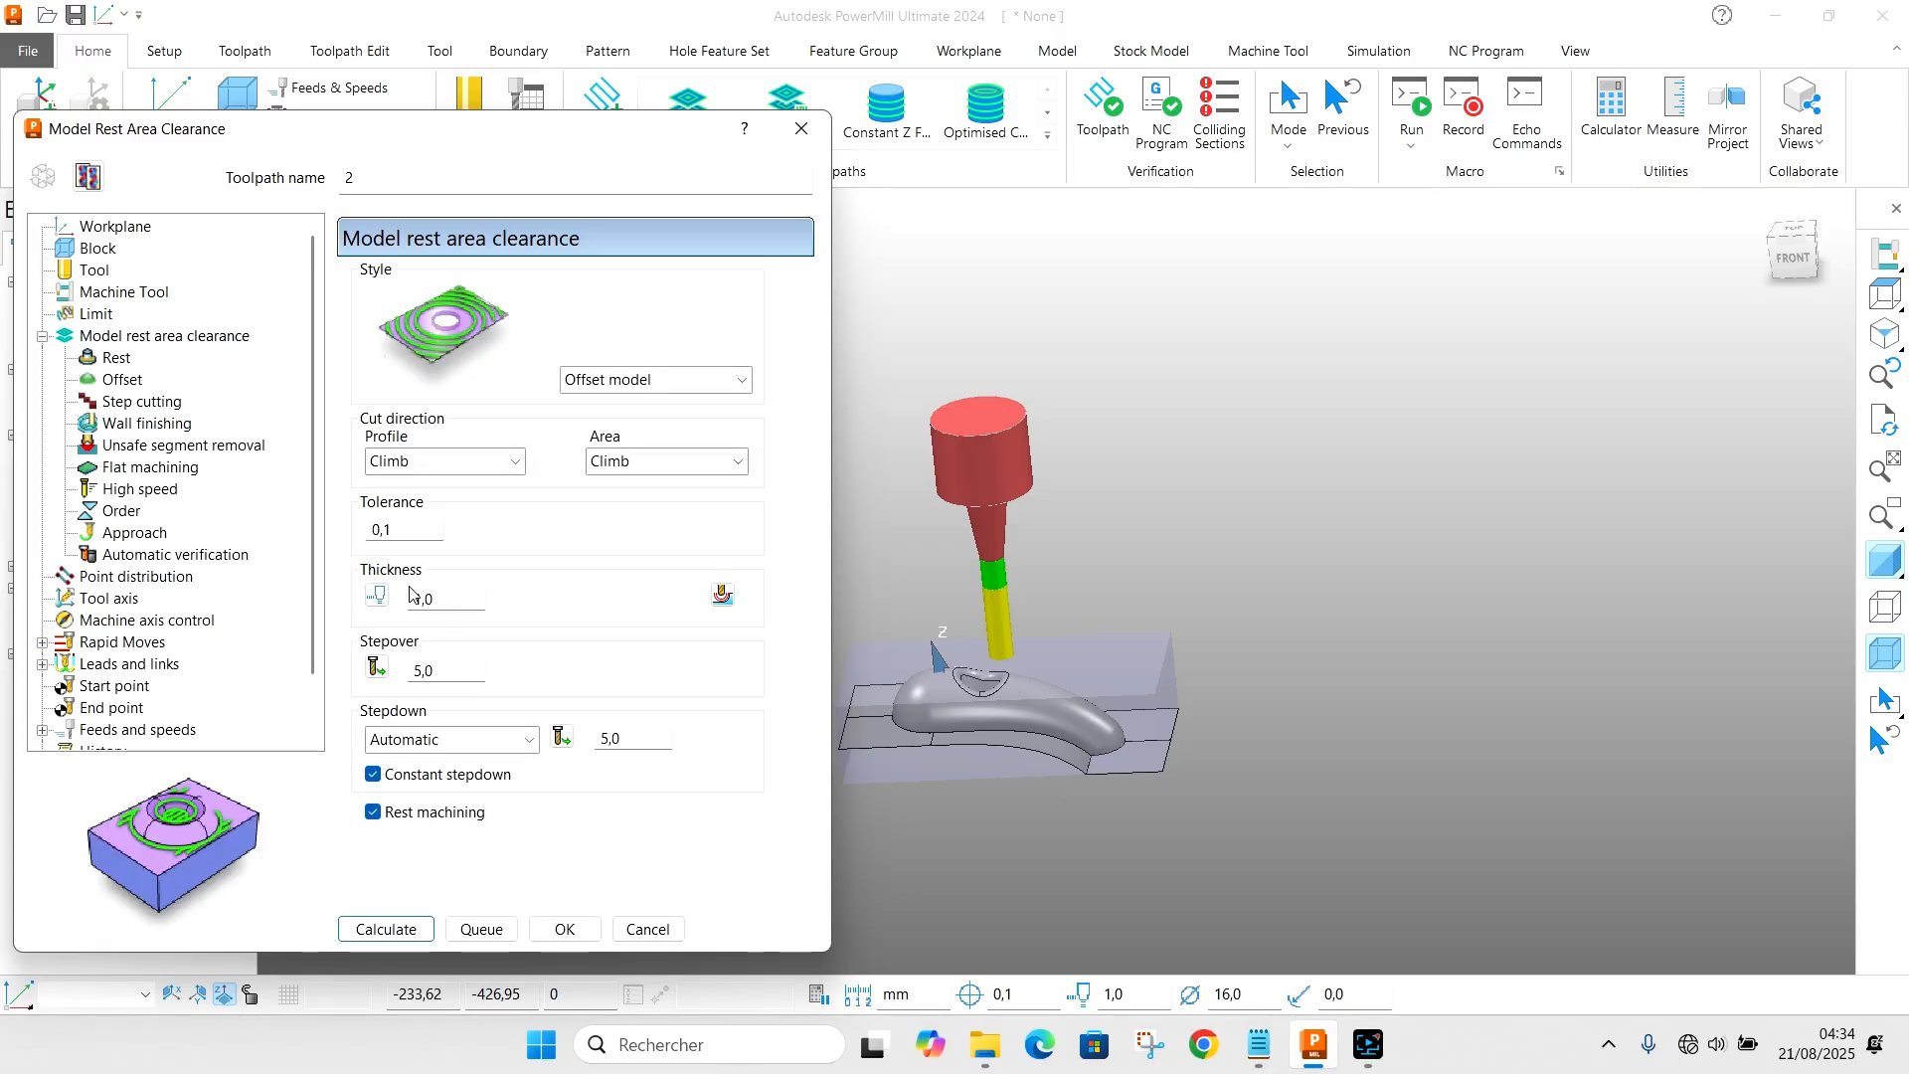
# Step: Set the rest toolpath's thickness to 0.3, recalculate it and close its settings
pyautogui.doubleClick(462, 597)
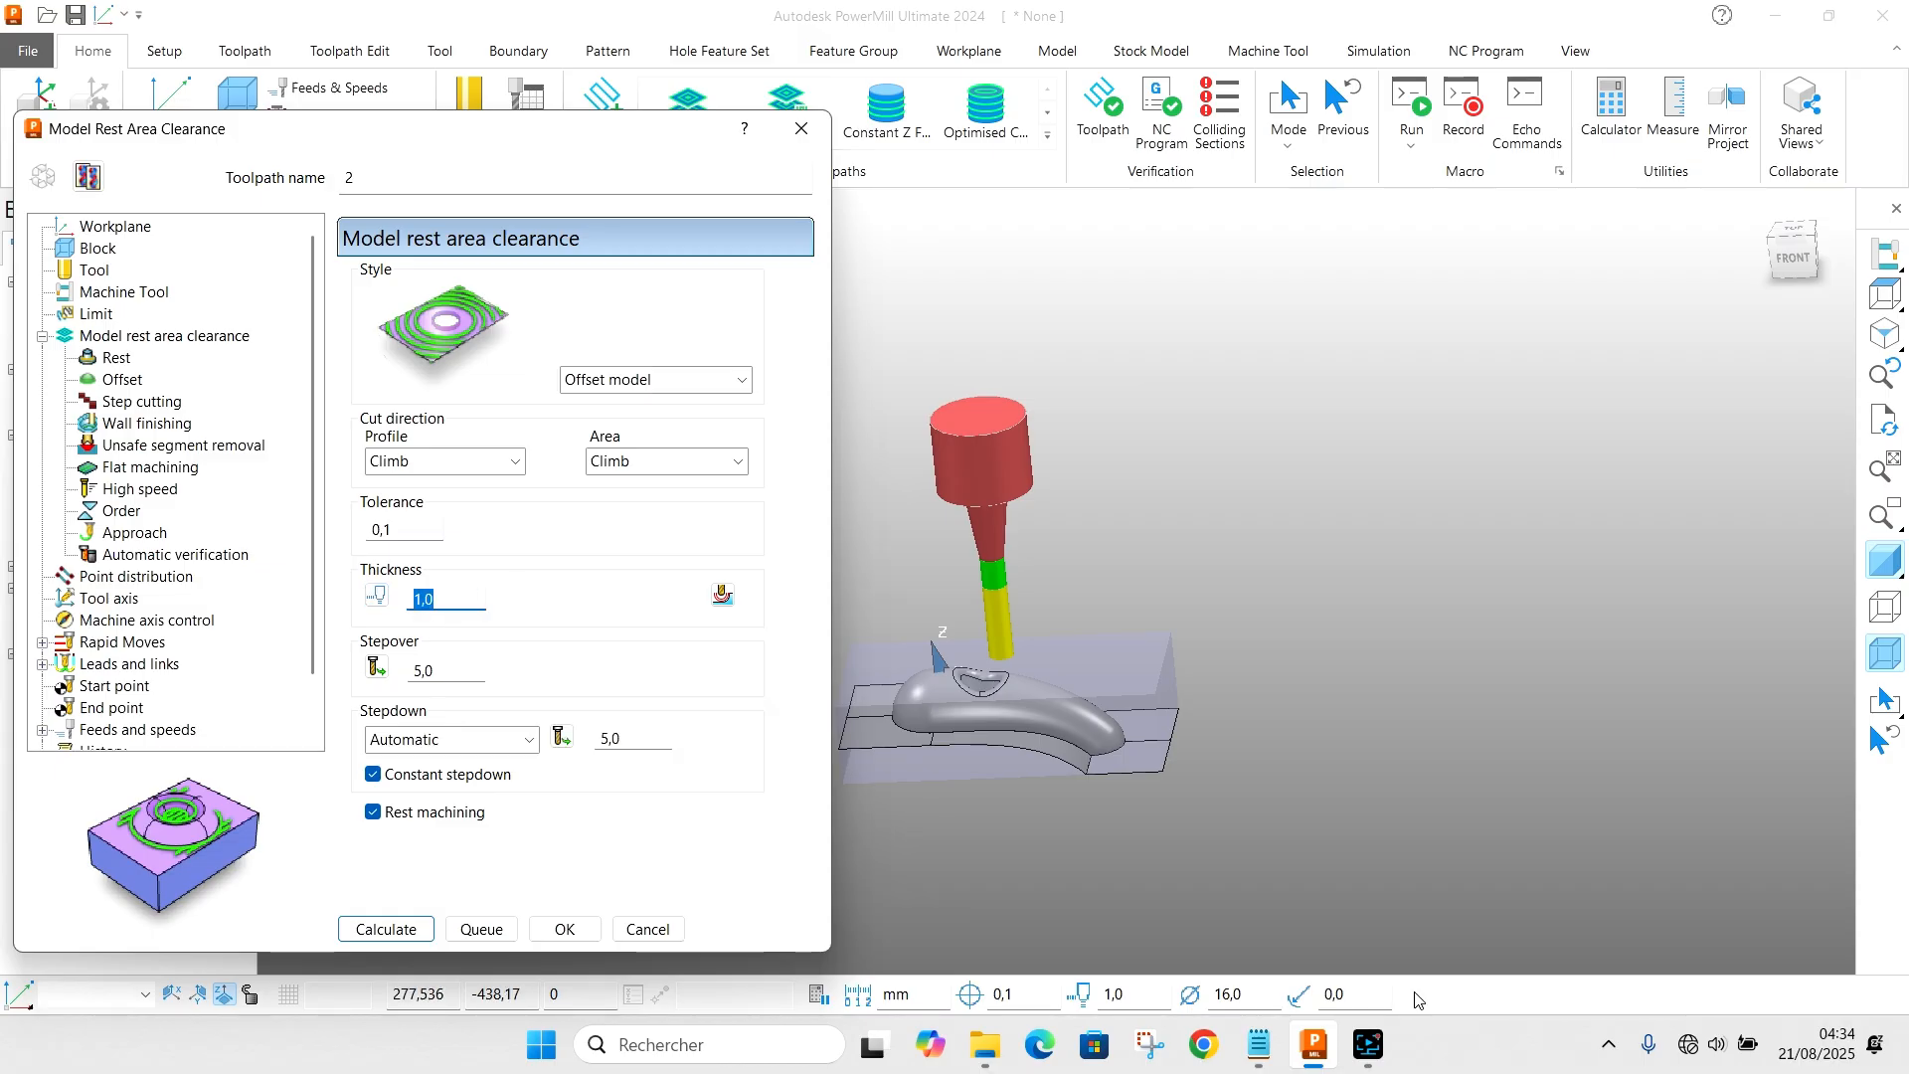
pyautogui.write('0,5')
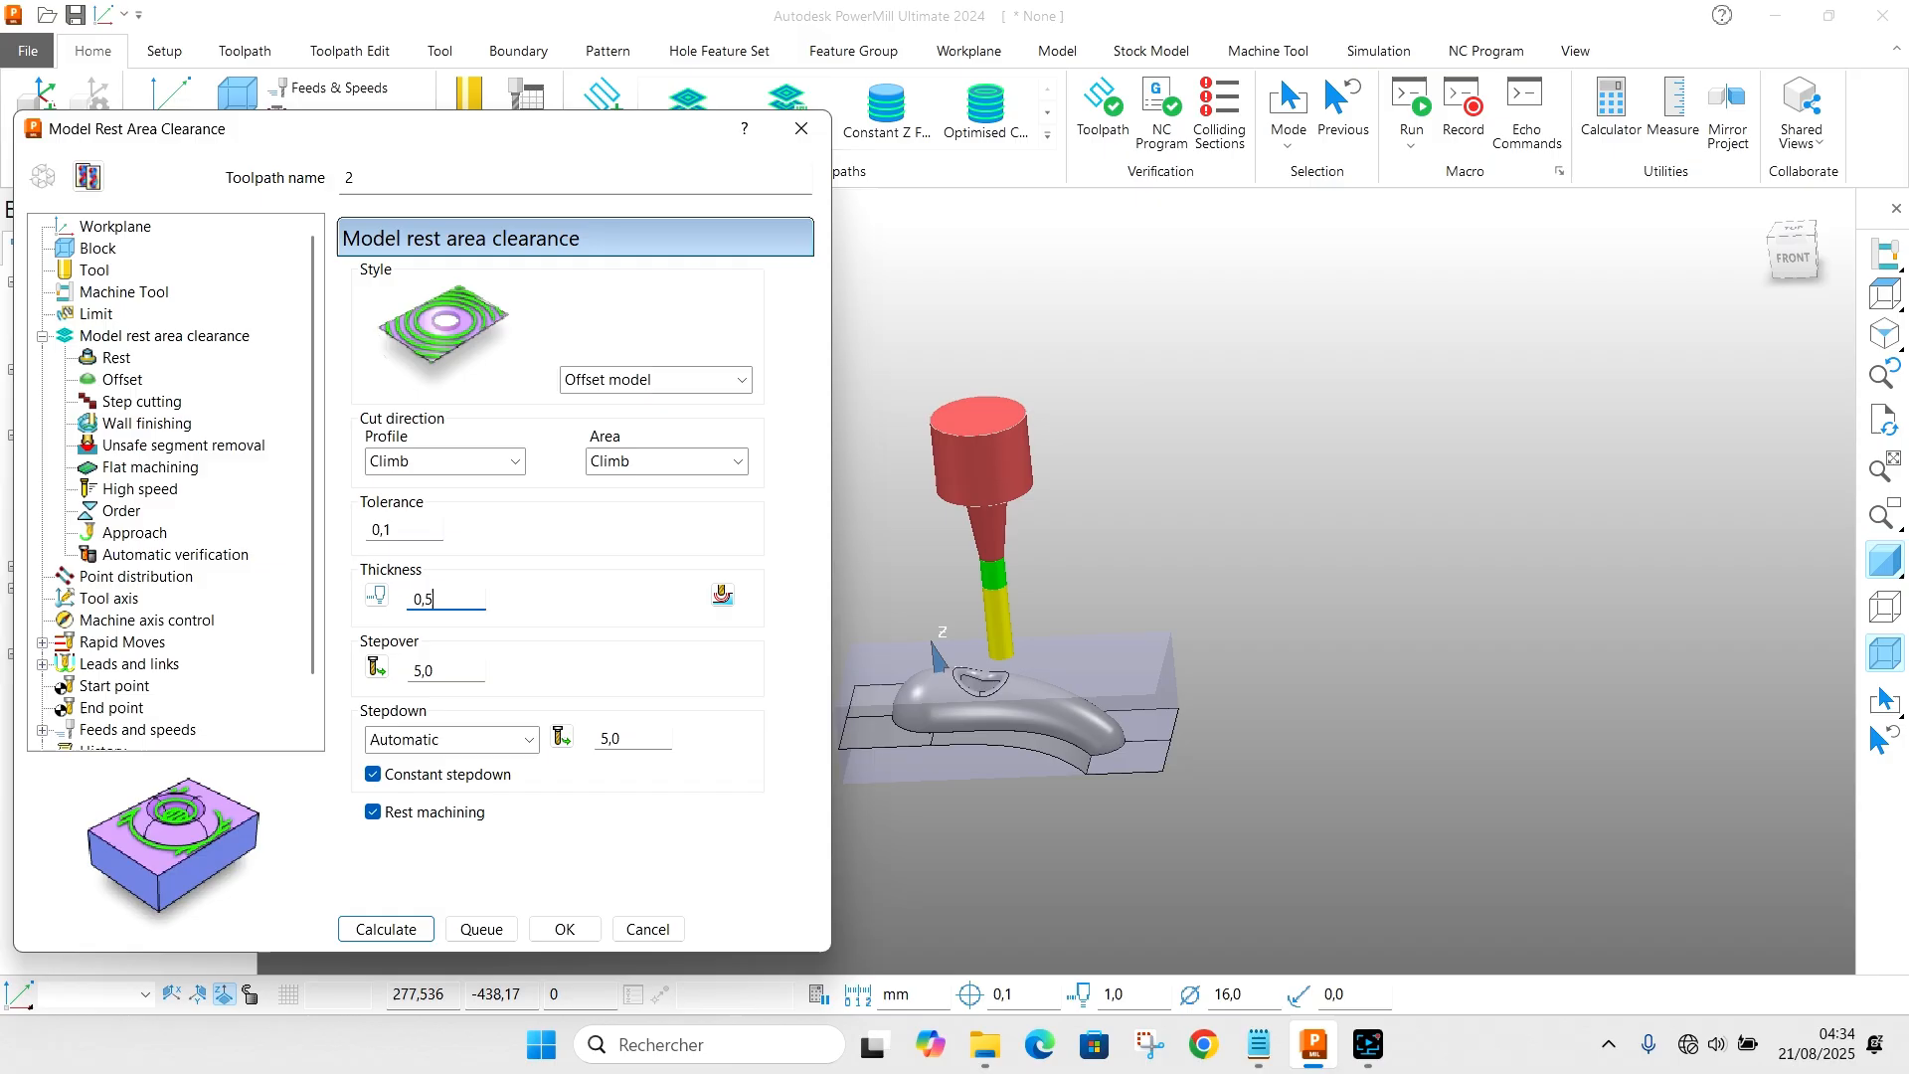
pyautogui.press('BackSpace')
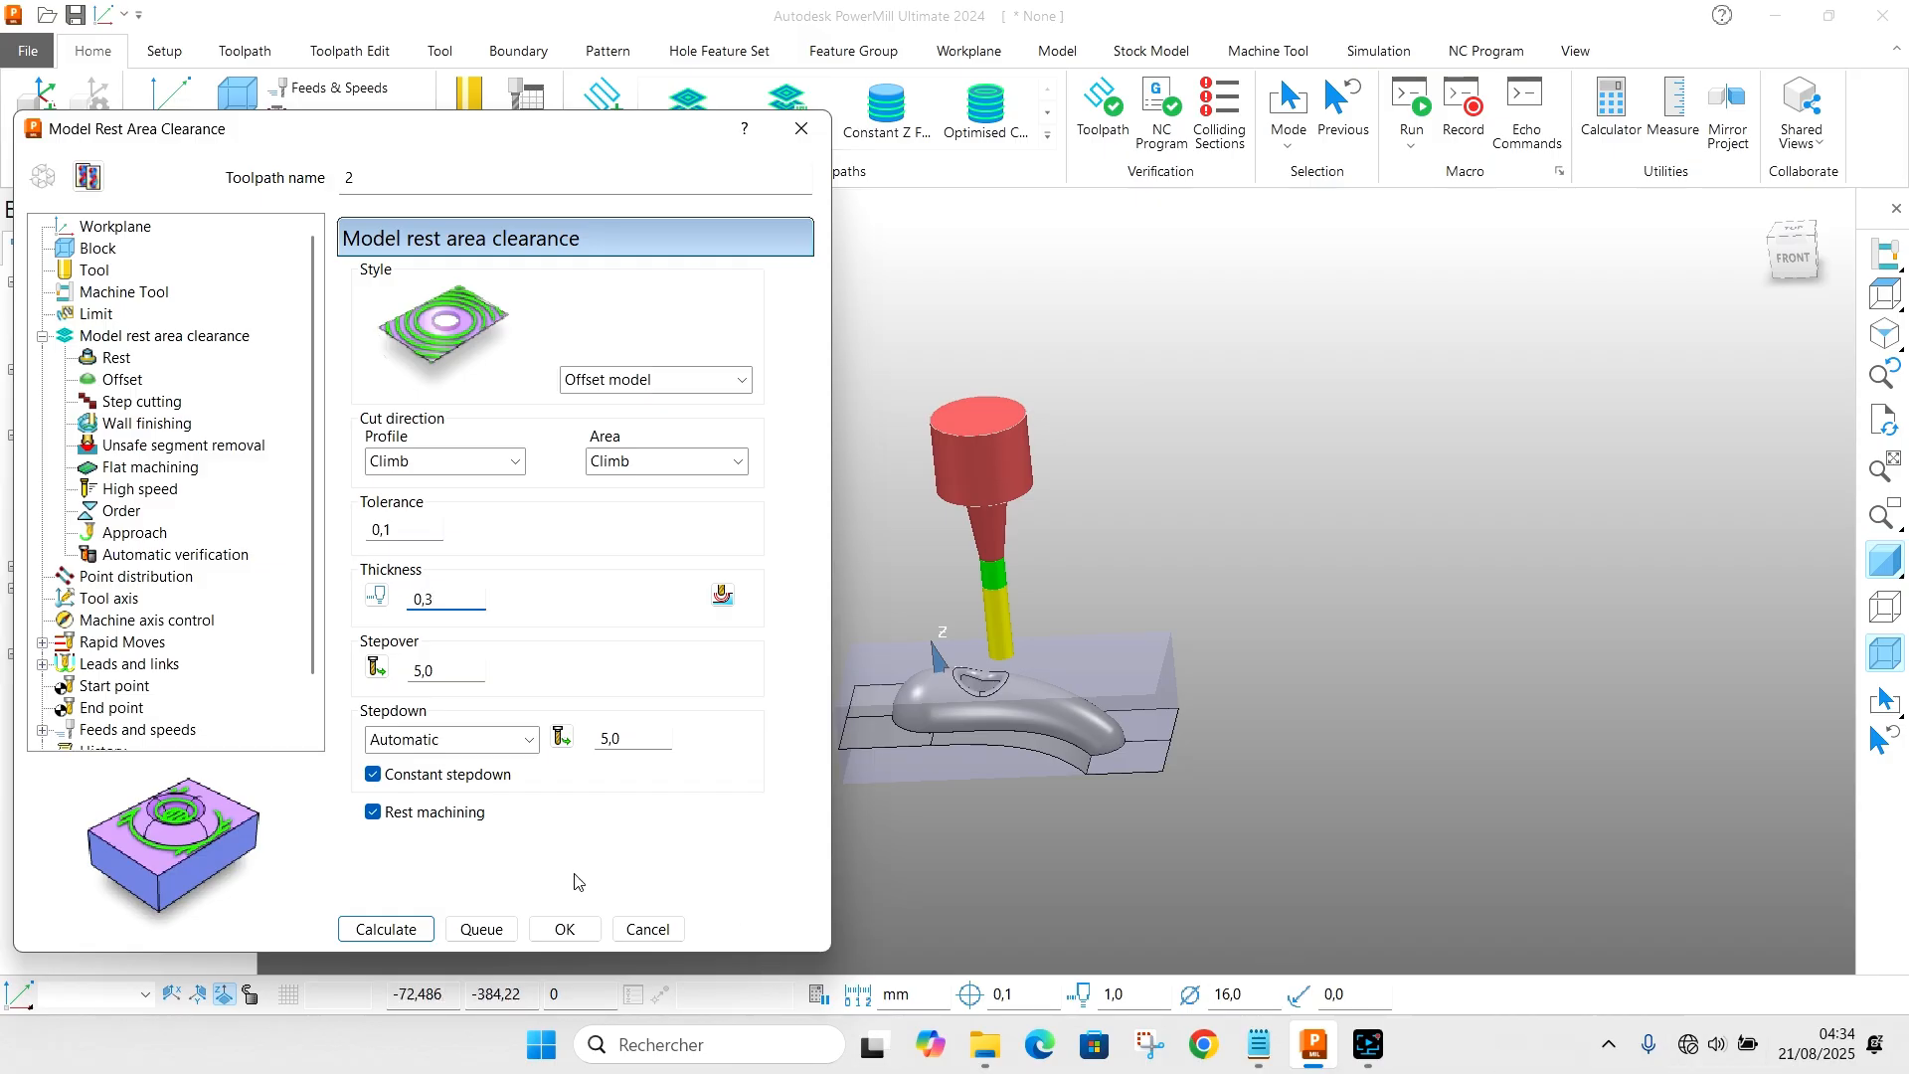
pyautogui.click(378, 929)
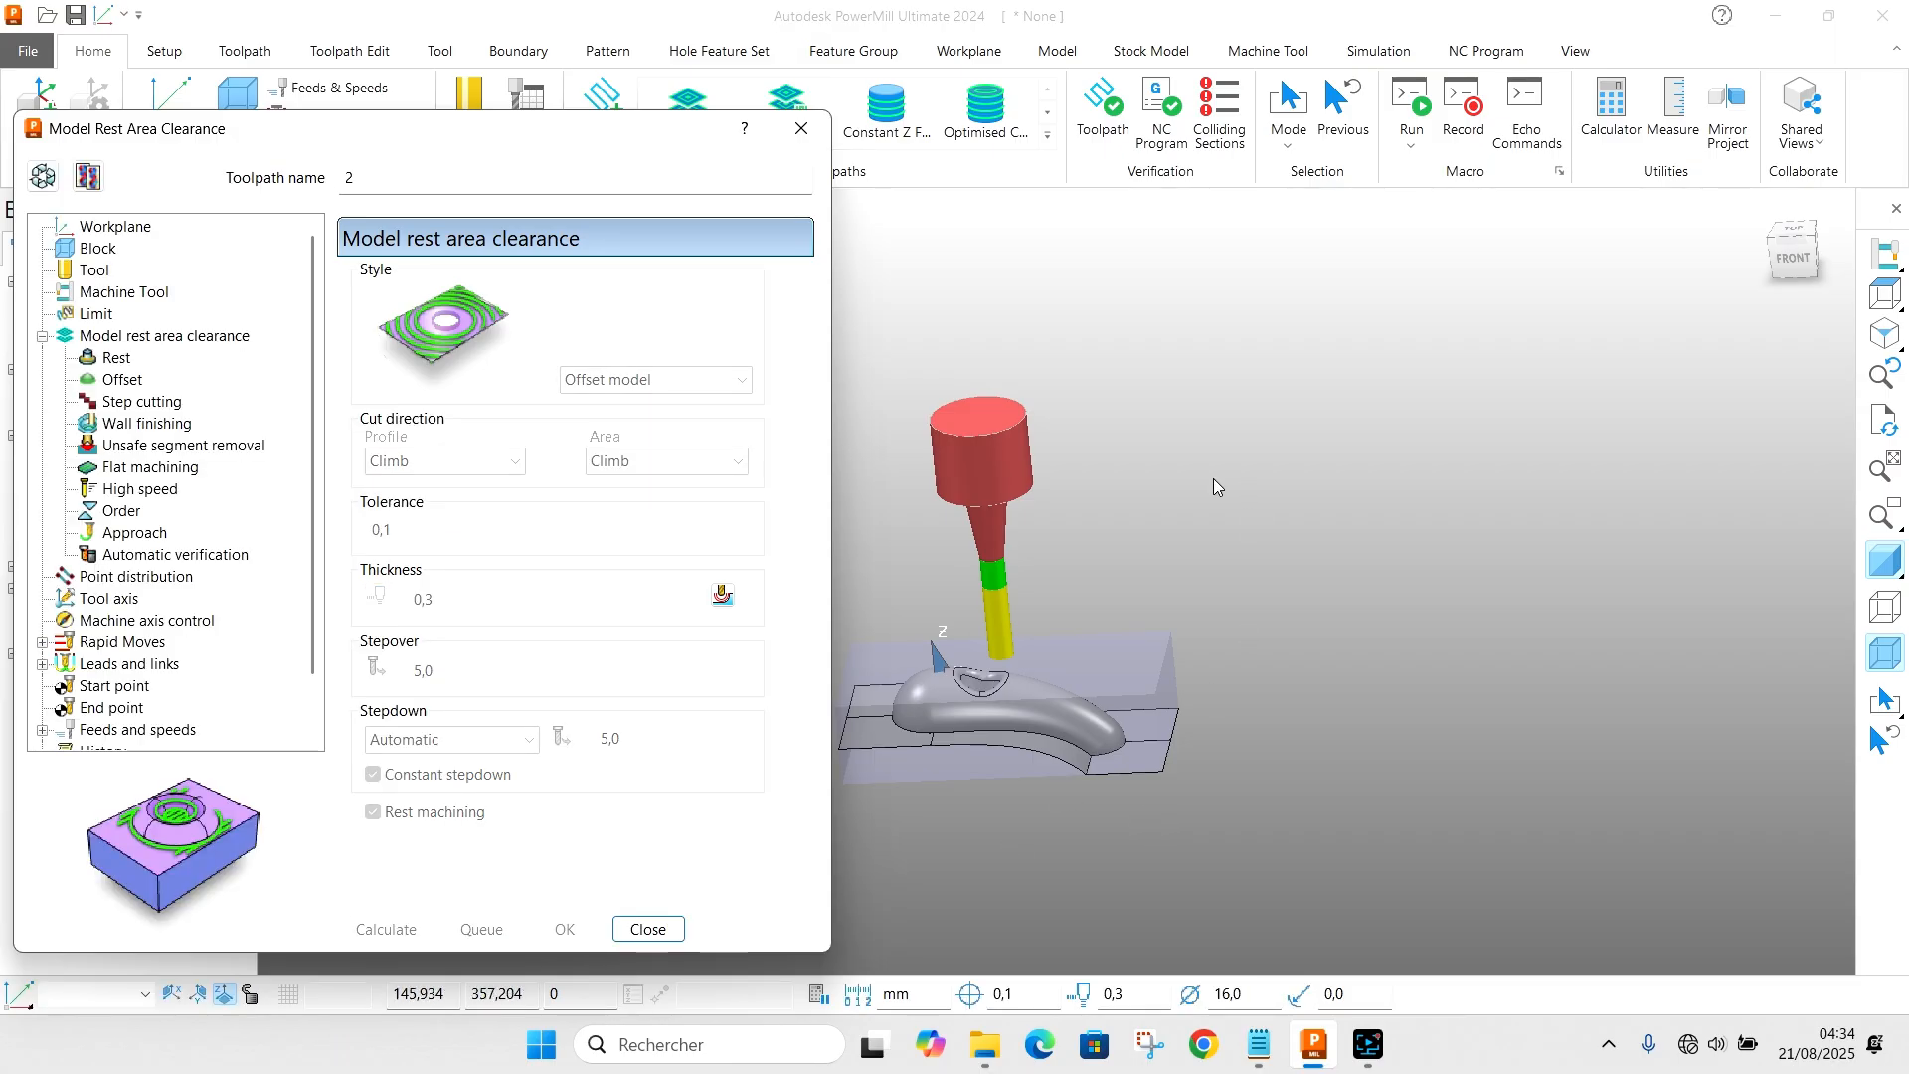
pyautogui.click(801, 129)
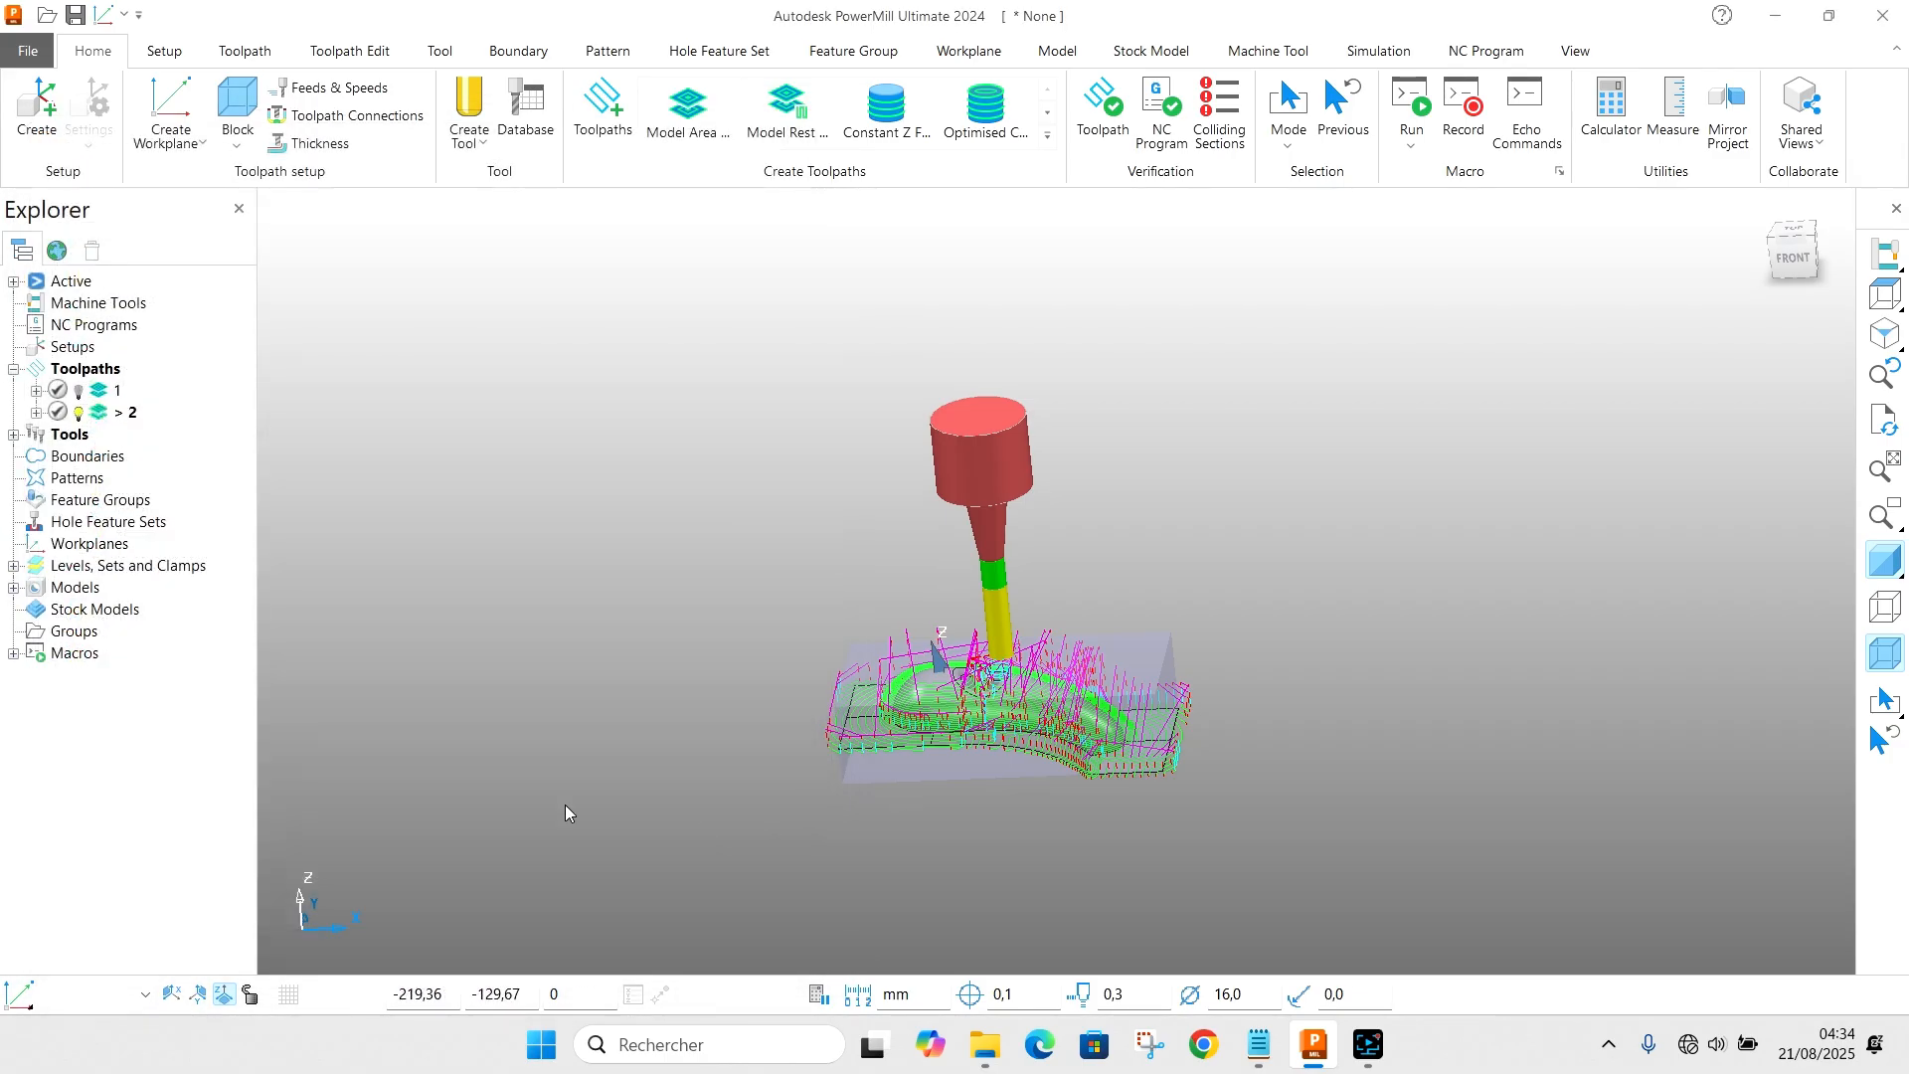
# Step: Simulate toolpath 2 from the start through to its end and examine its rest passes around the model
pyautogui.rightClick(117, 412)
pyautogui.click(238, 157)
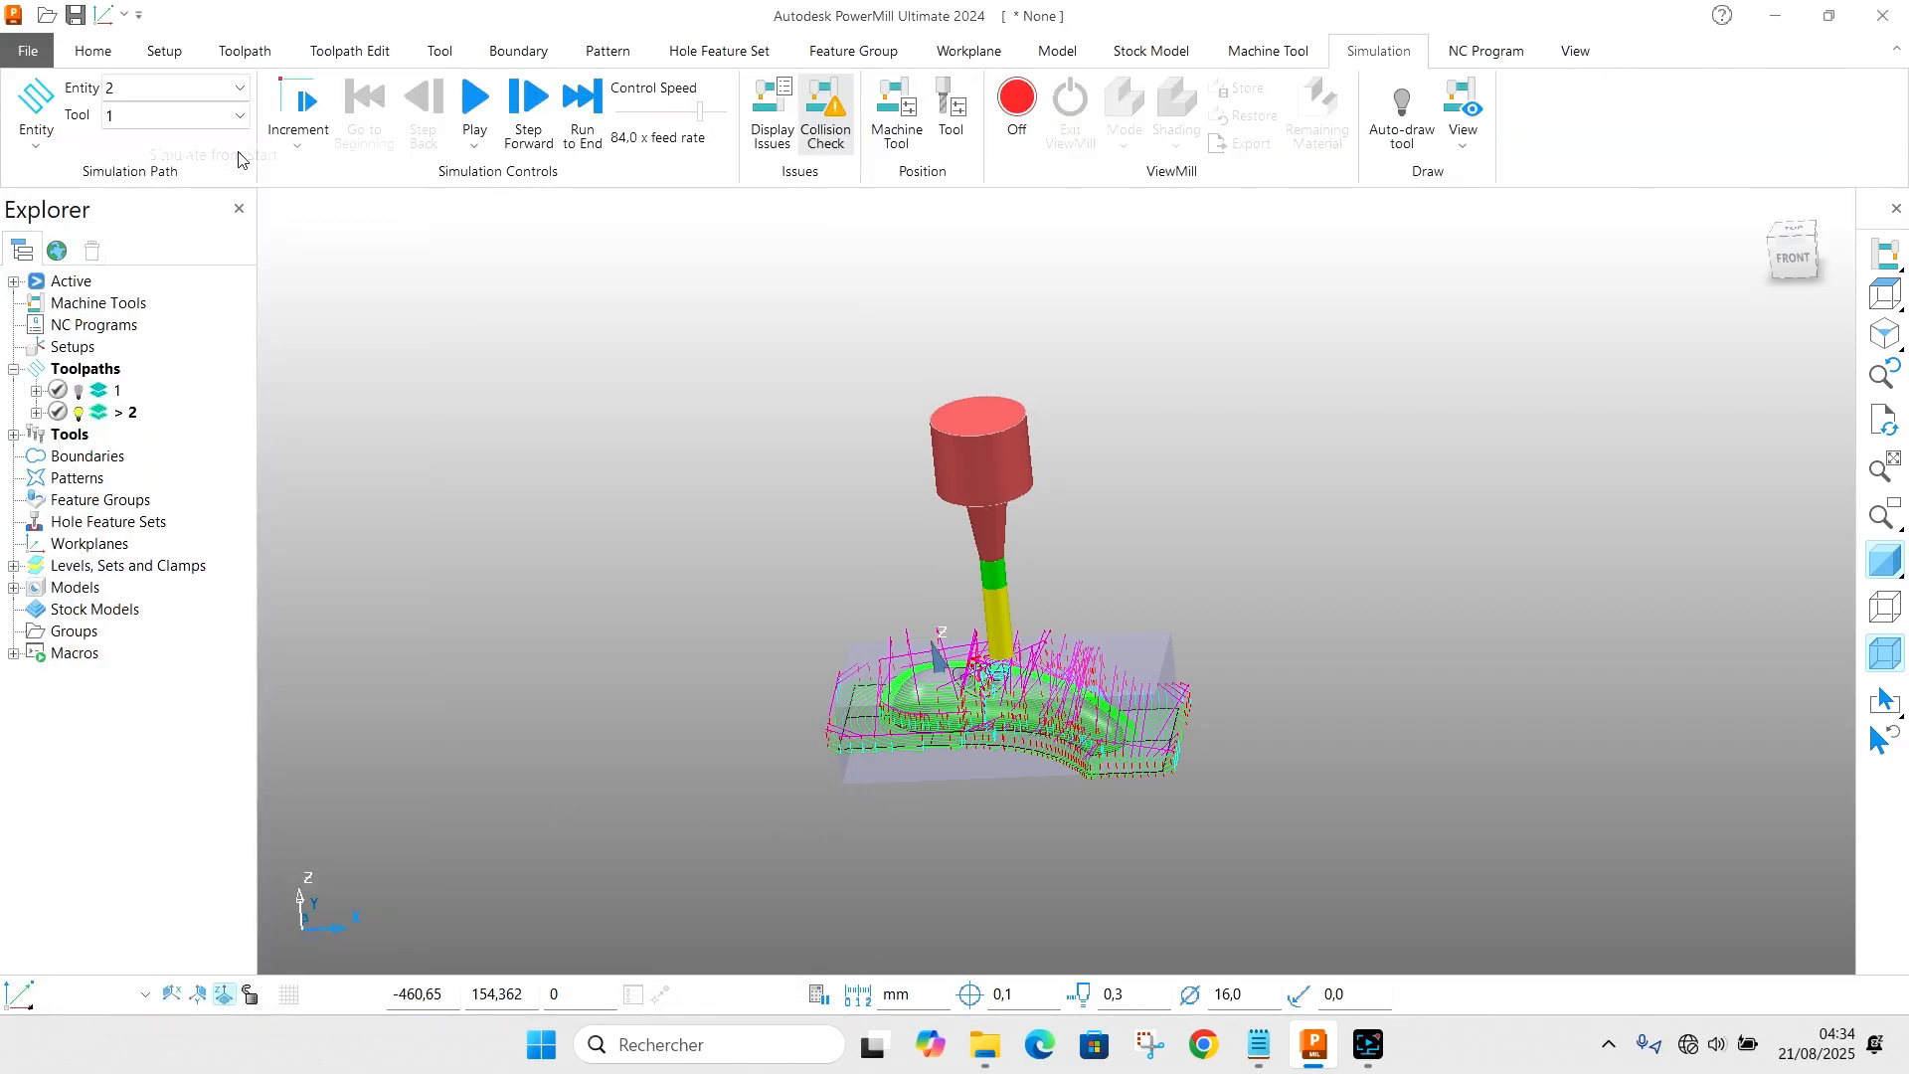
pyautogui.click(467, 100)
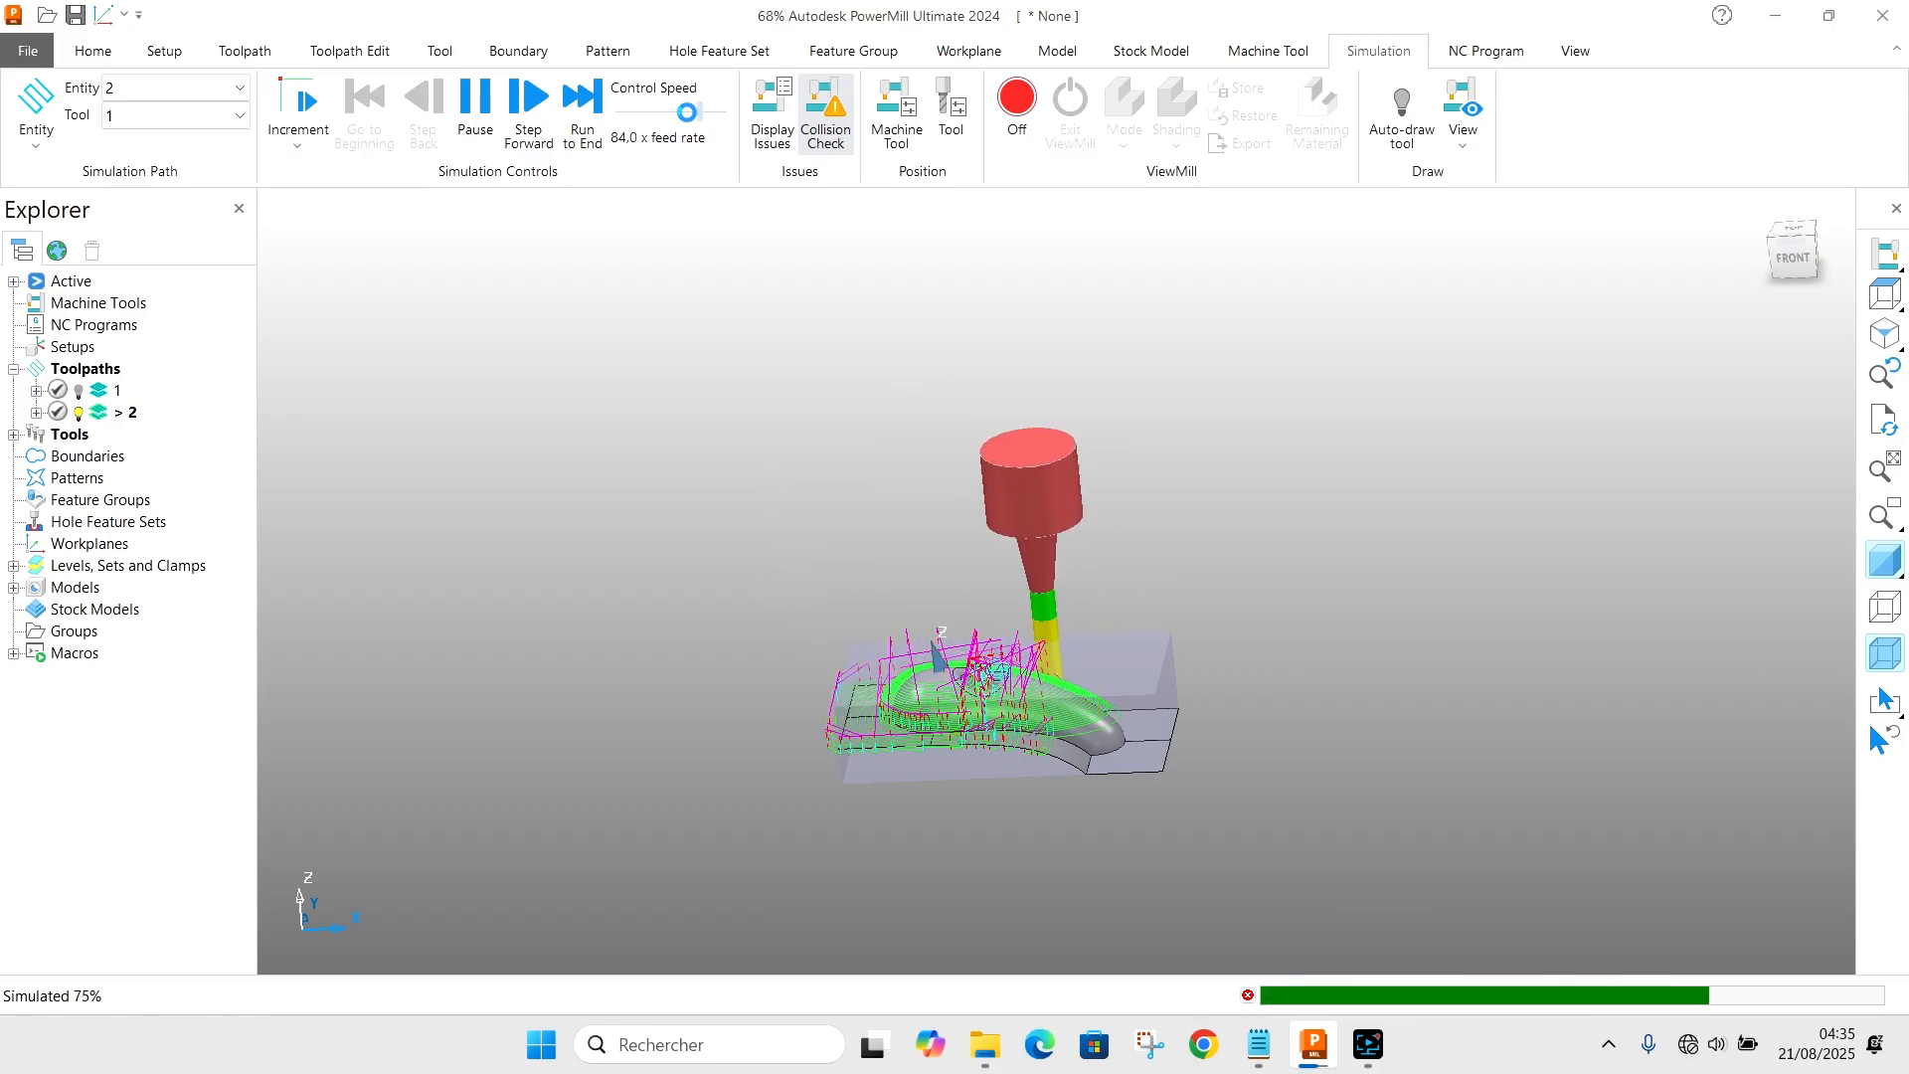
pyautogui.scroll(2, 337, 303)
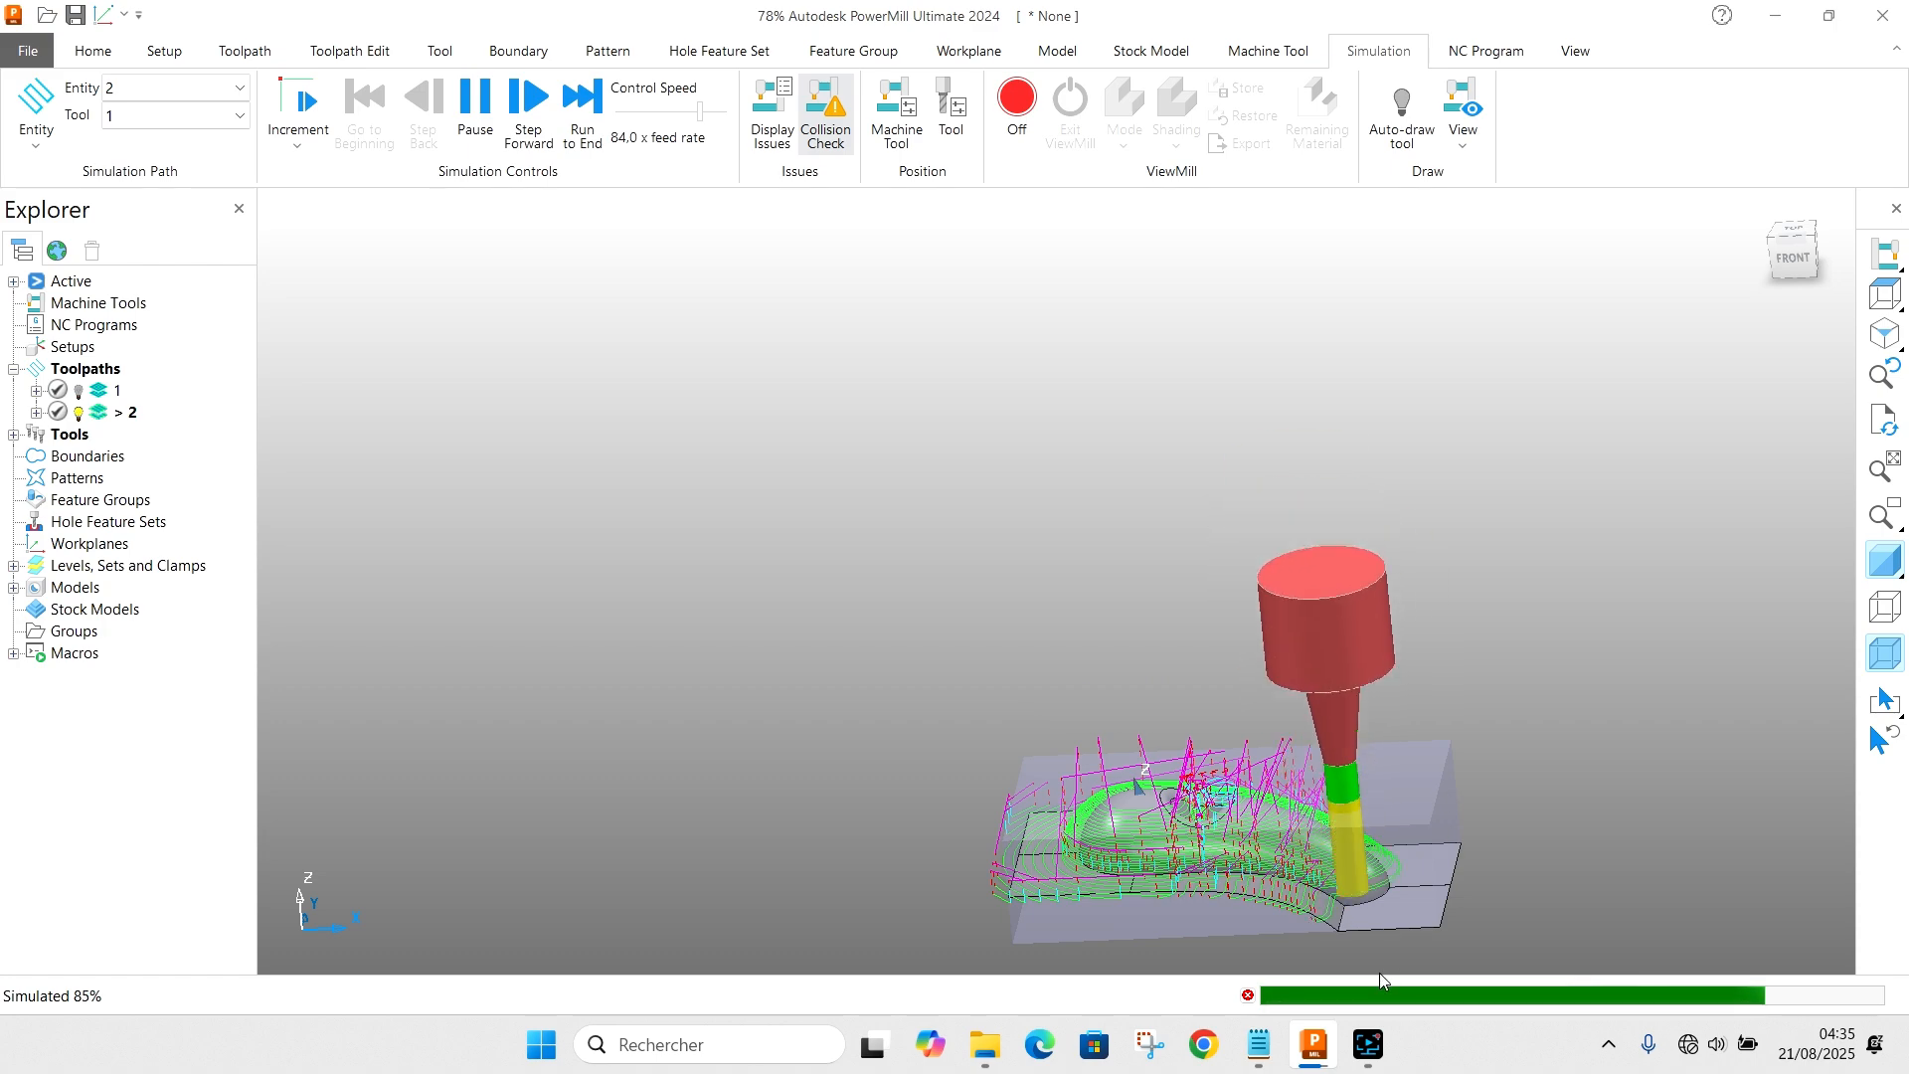
pyautogui.scroll(6, 1313, 885)
pyautogui.scroll(-6, 665, 803)
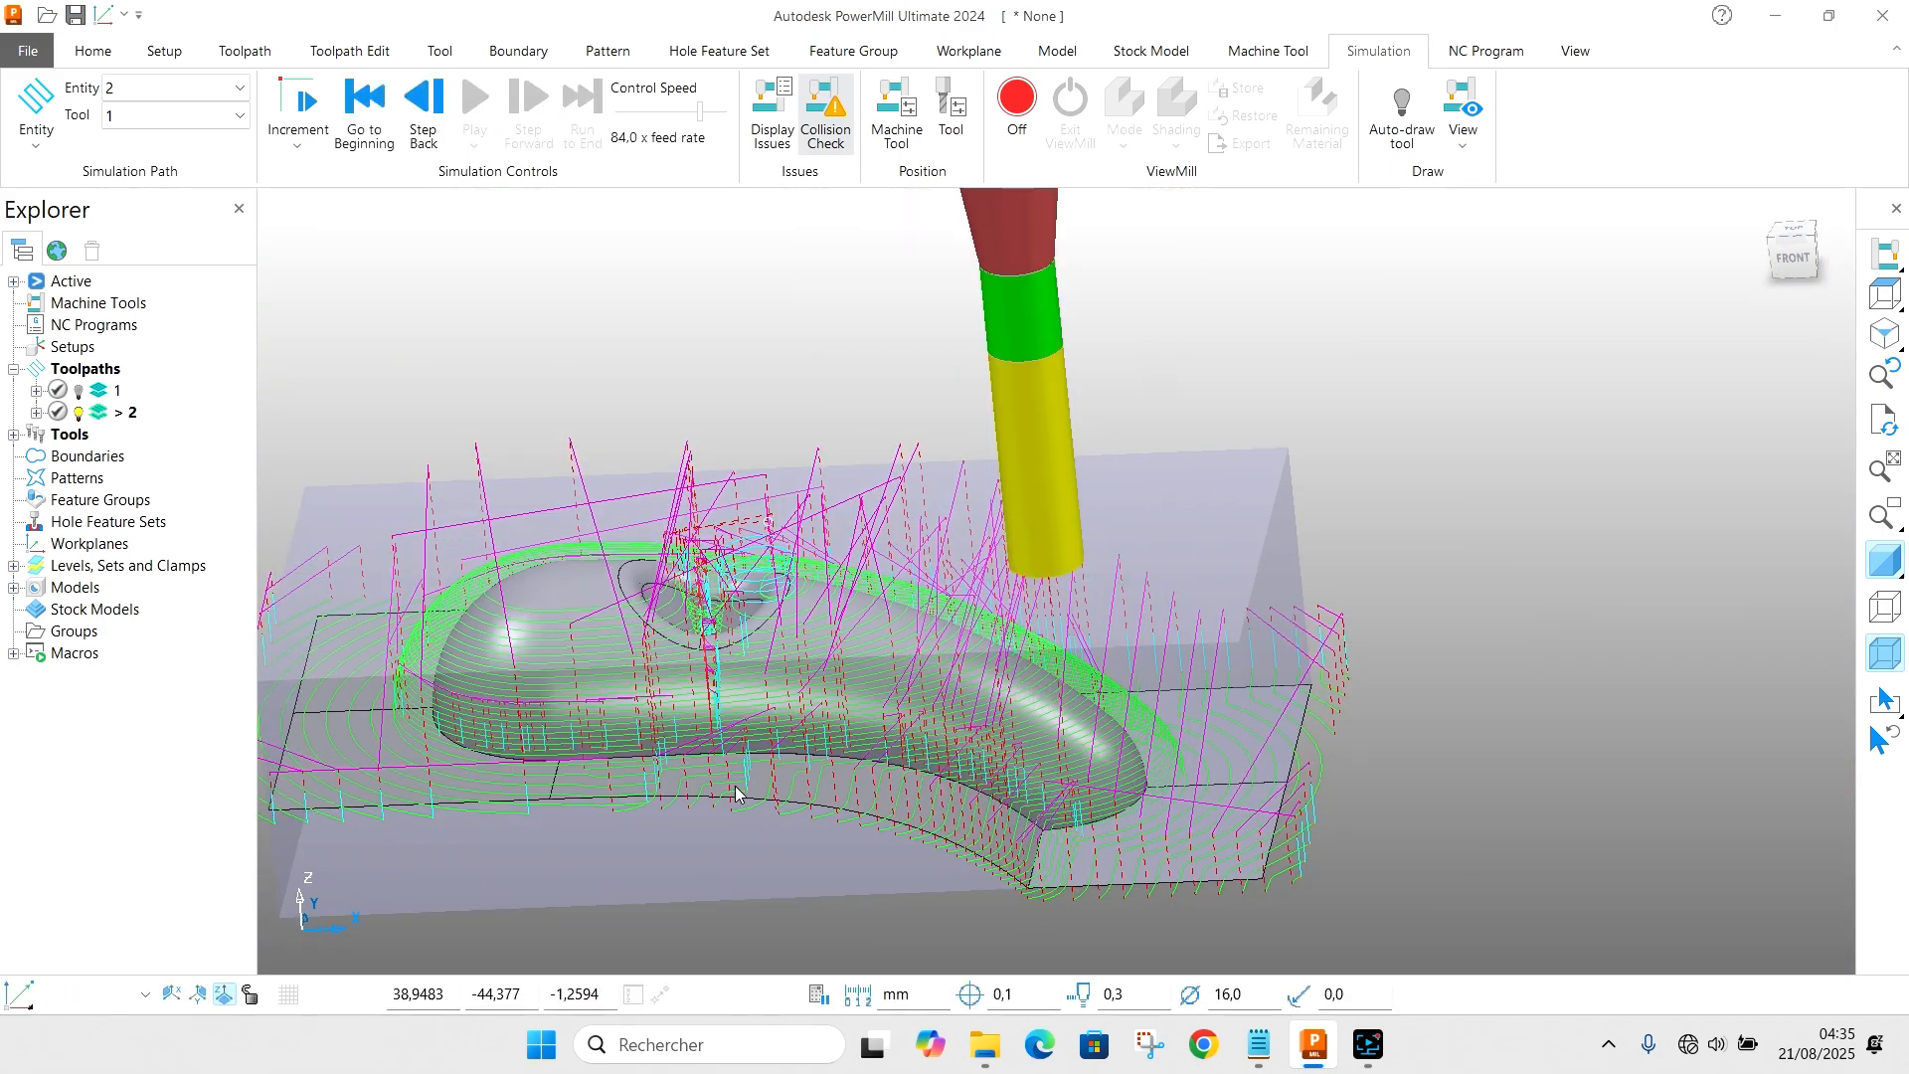
pyautogui.scroll(2, 734, 786)
pyautogui.scroll(-5, 731, 787)
pyautogui.scroll(2, 723, 791)
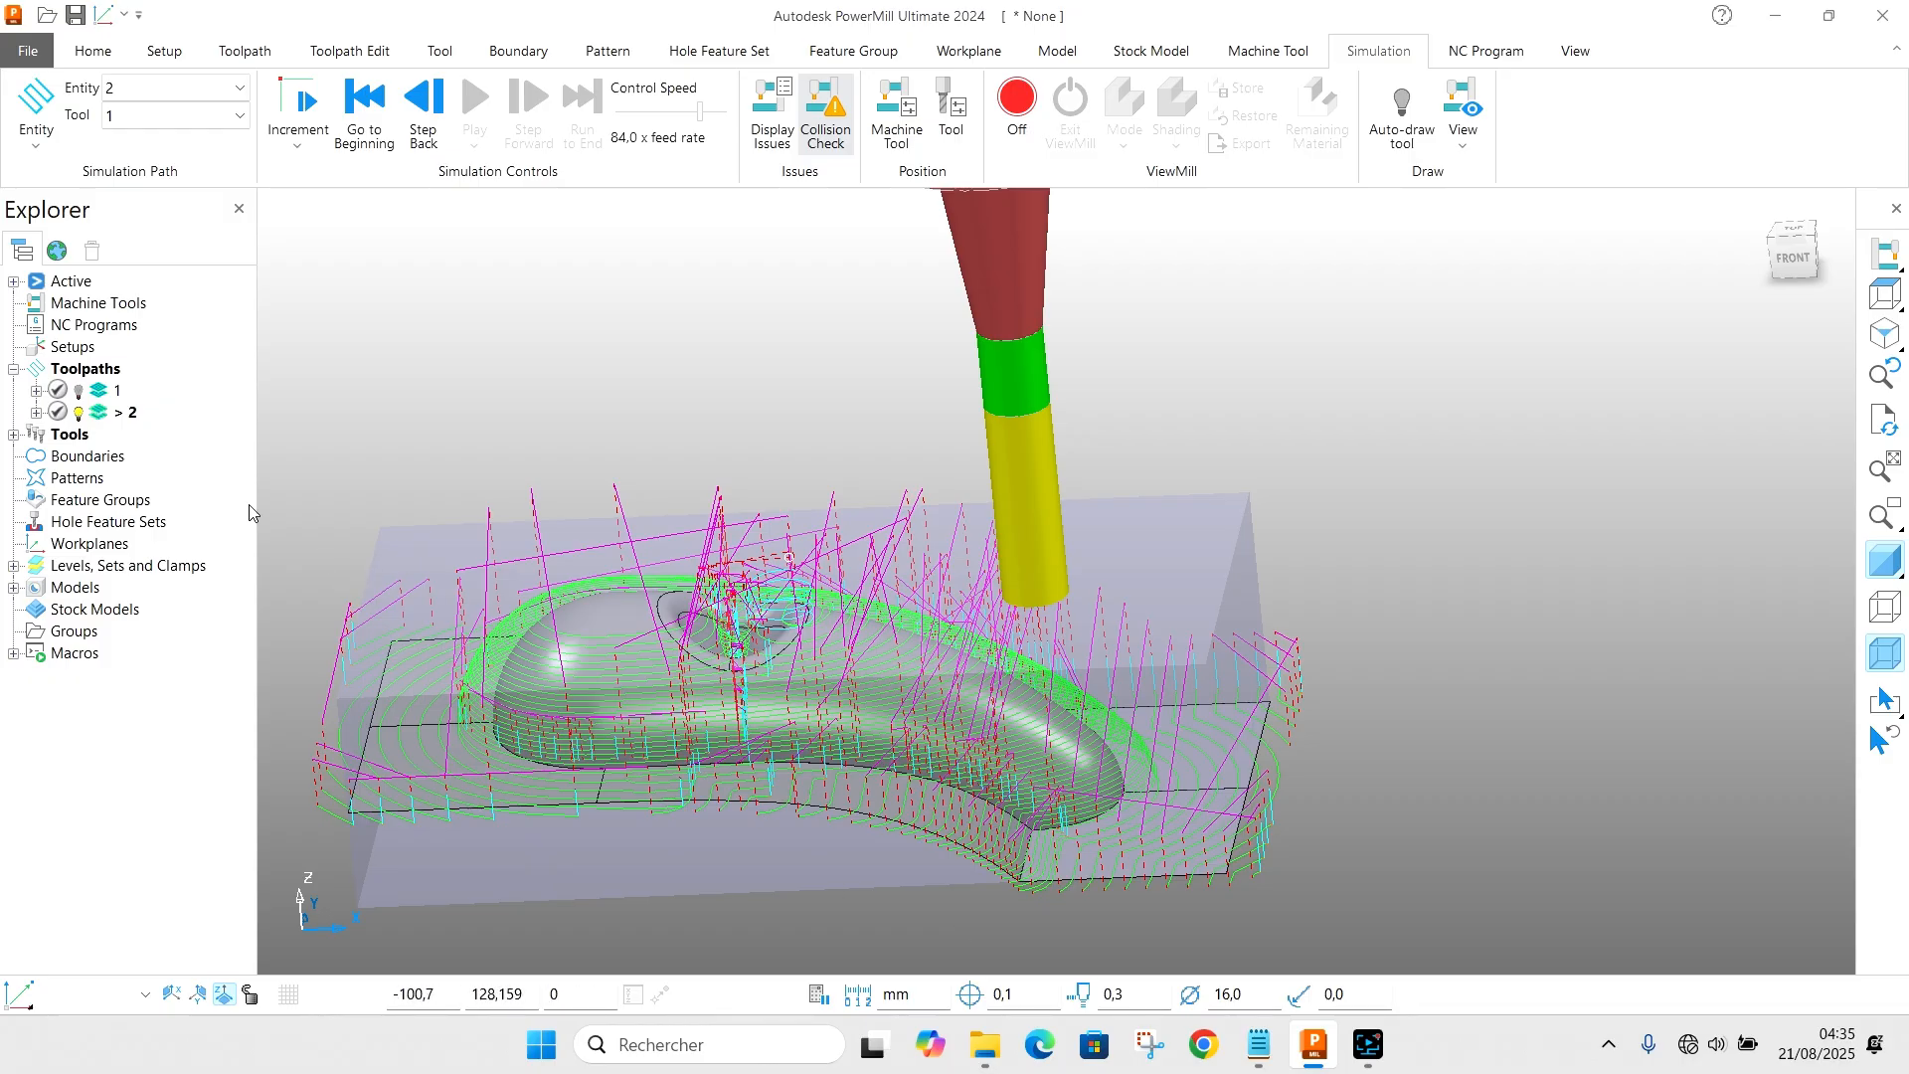
pyautogui.scroll(3, 630, 702)
pyautogui.scroll(-6, 876, 688)
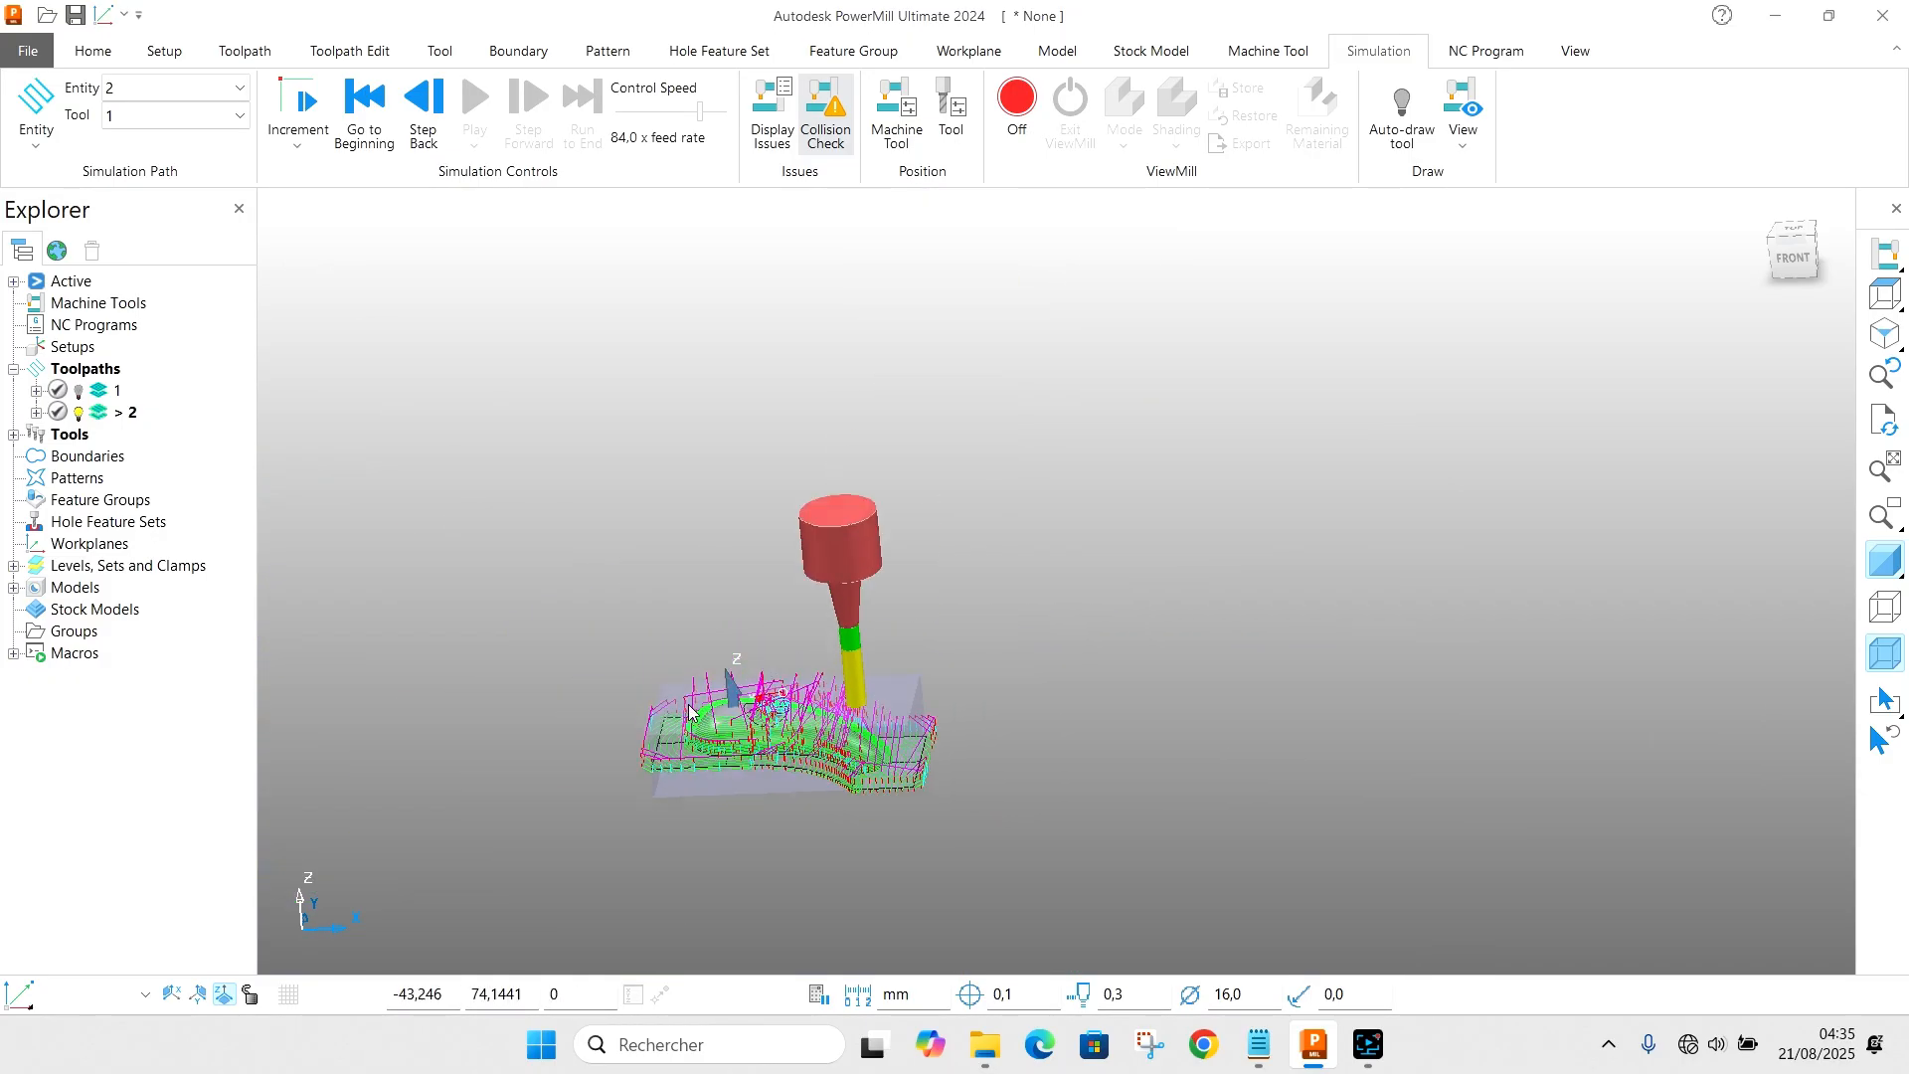
pyautogui.scroll(1, 791, 813)
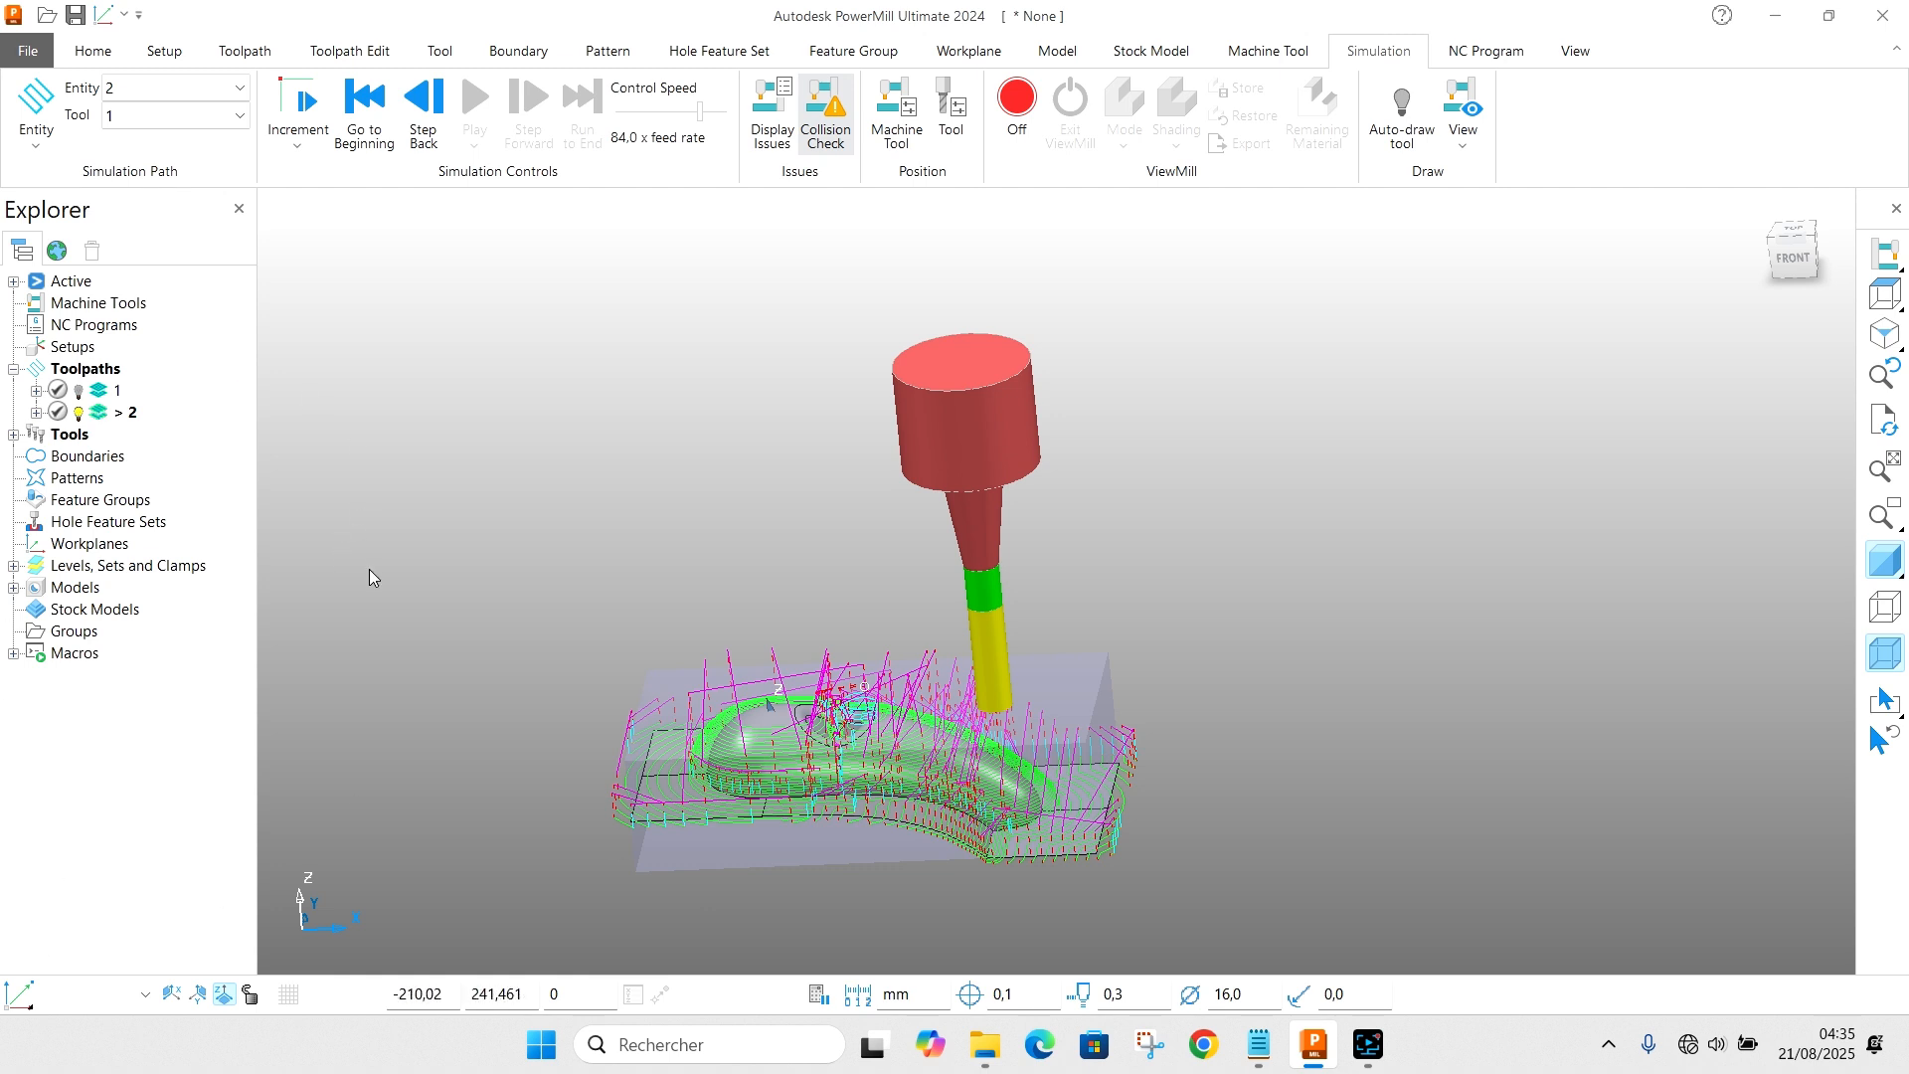
# Step: Create a new toolpath using the Optimised Constant Z Finishing strategy
pyautogui.click(184, 49)
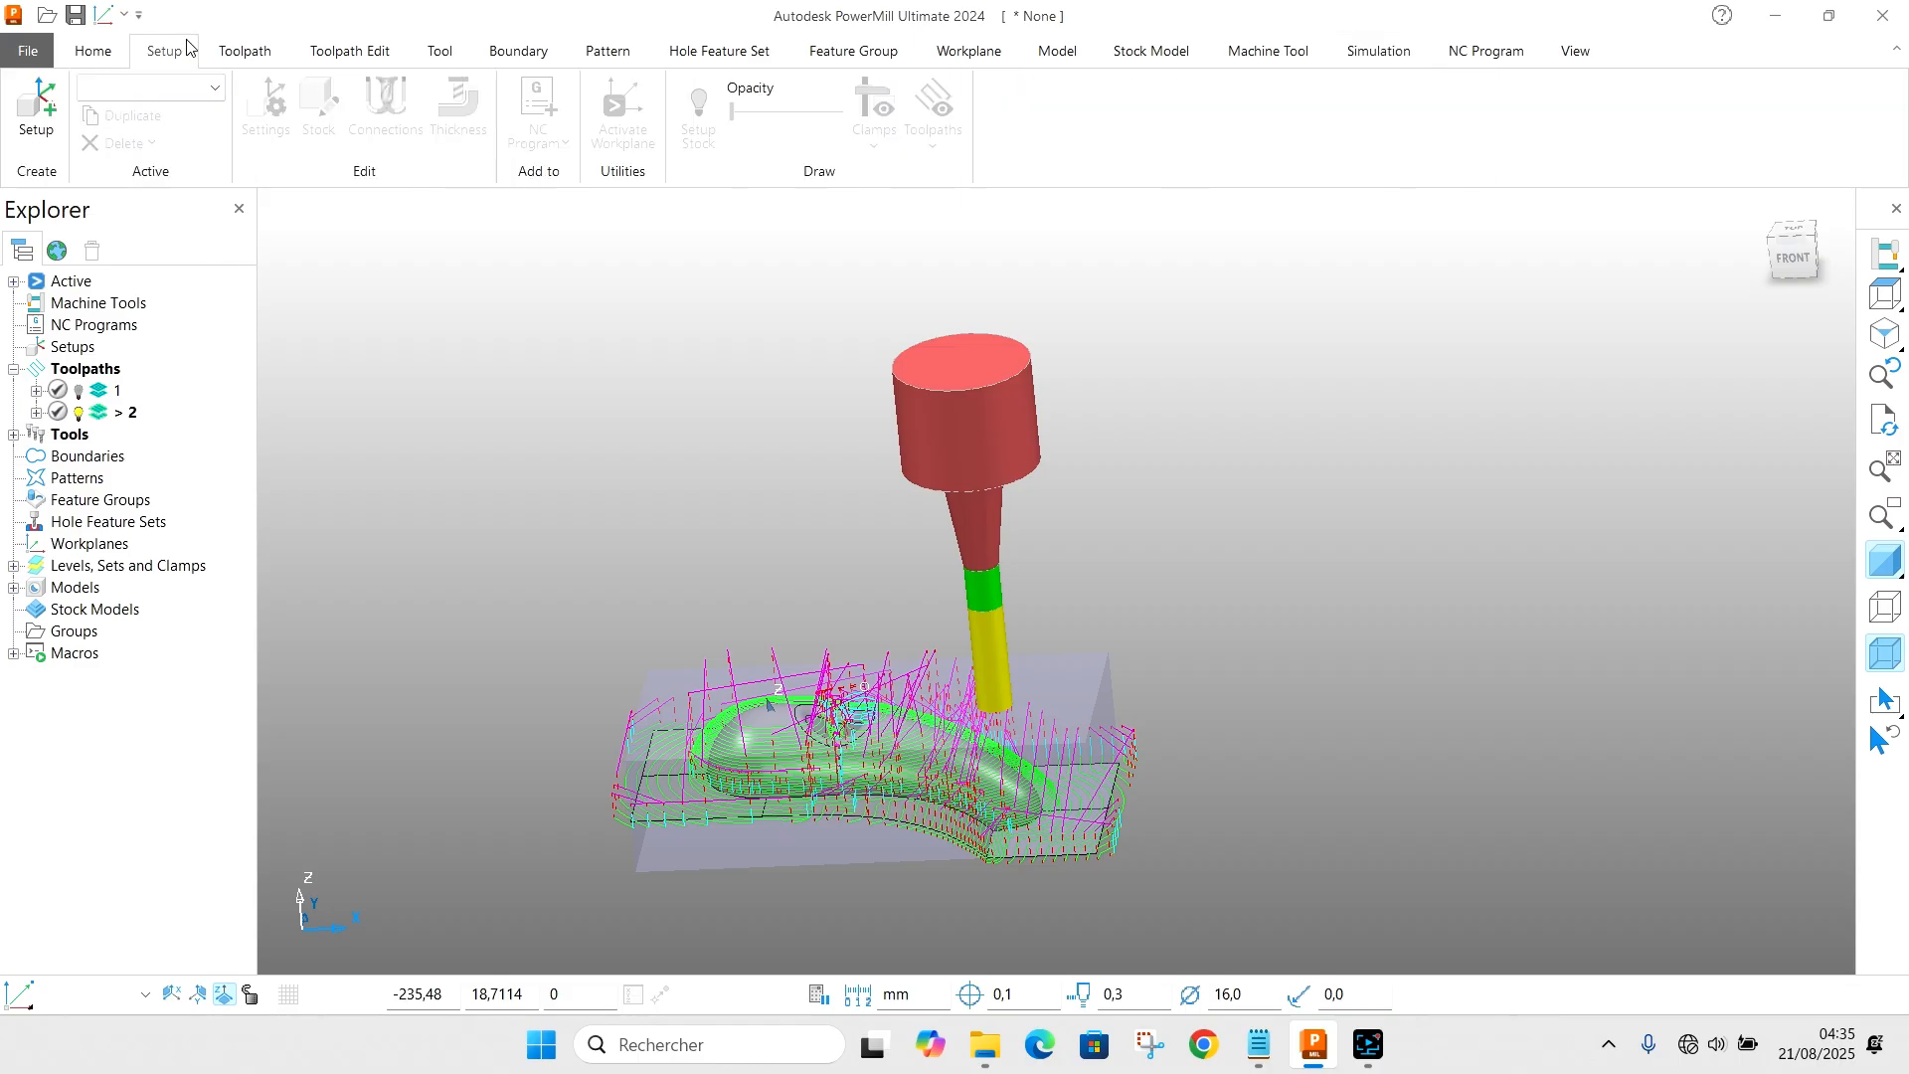
pyautogui.click(98, 57)
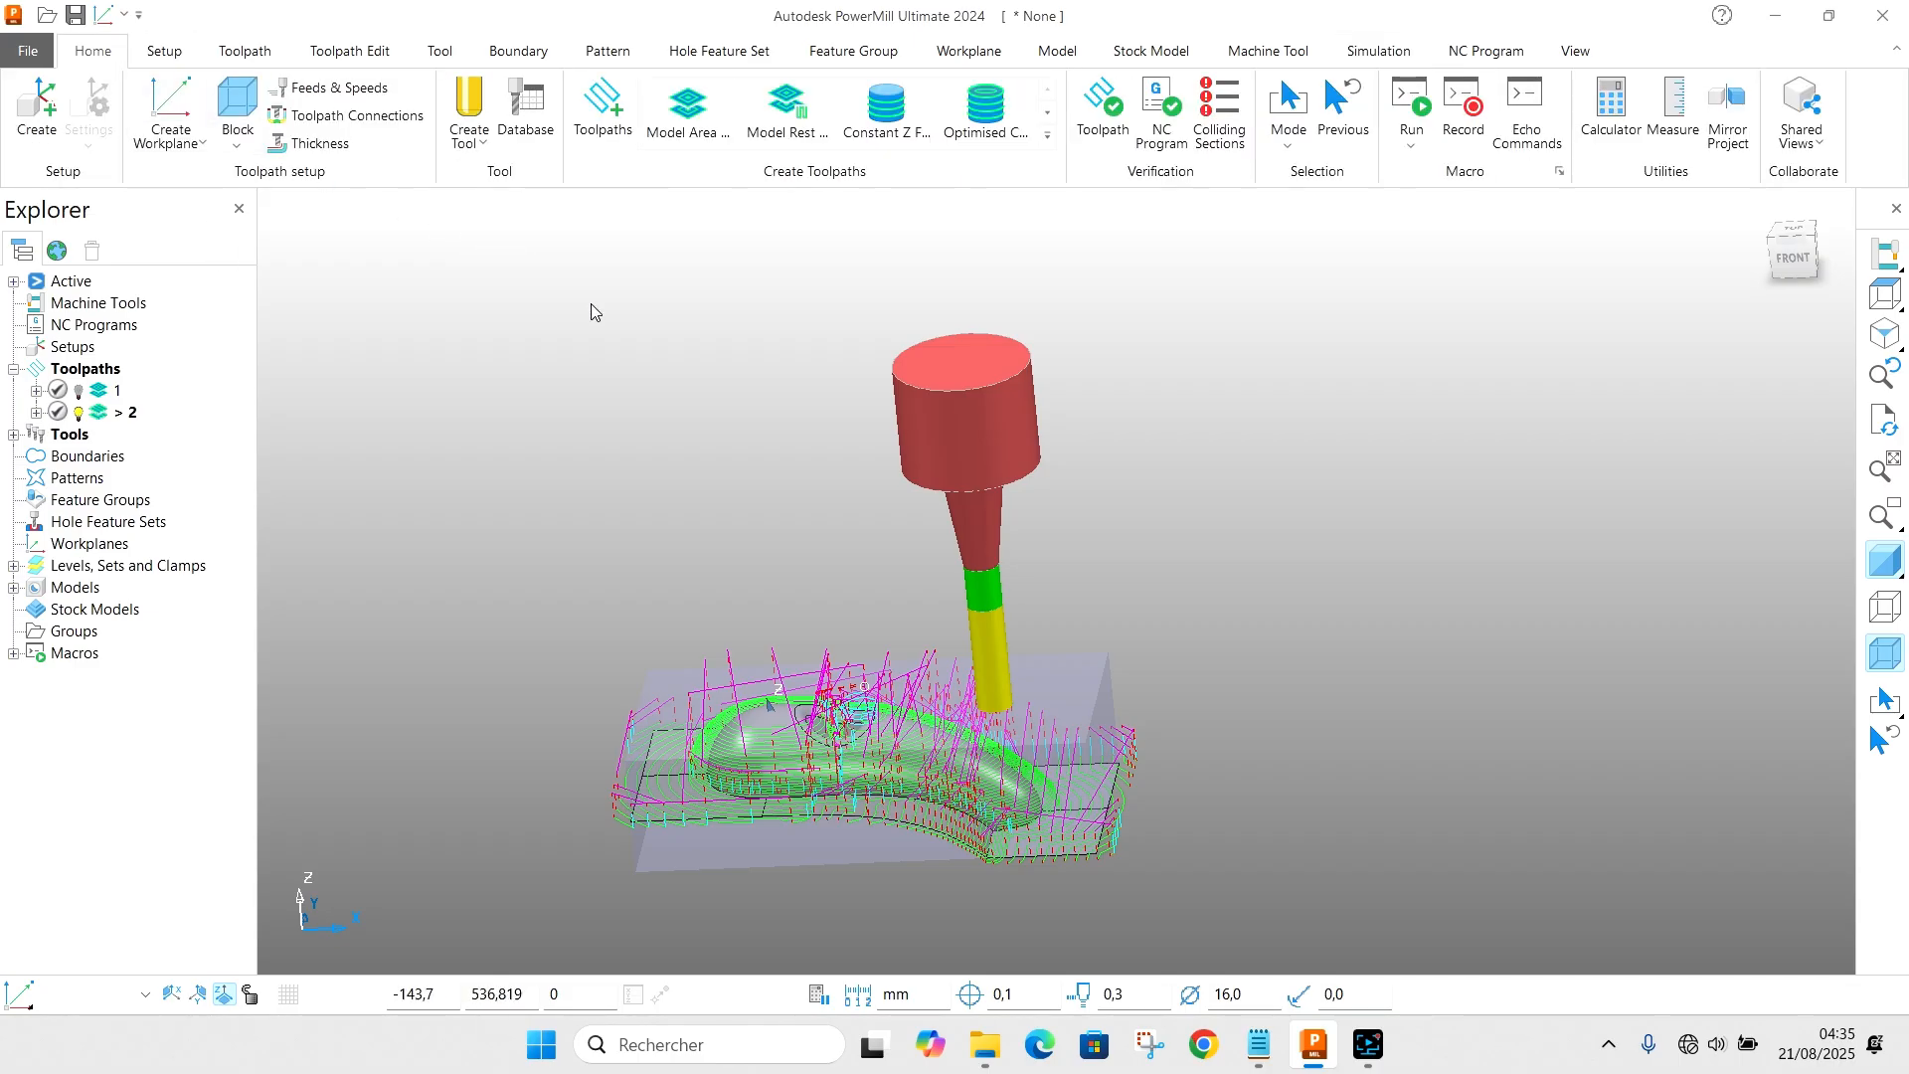
pyautogui.click(609, 118)
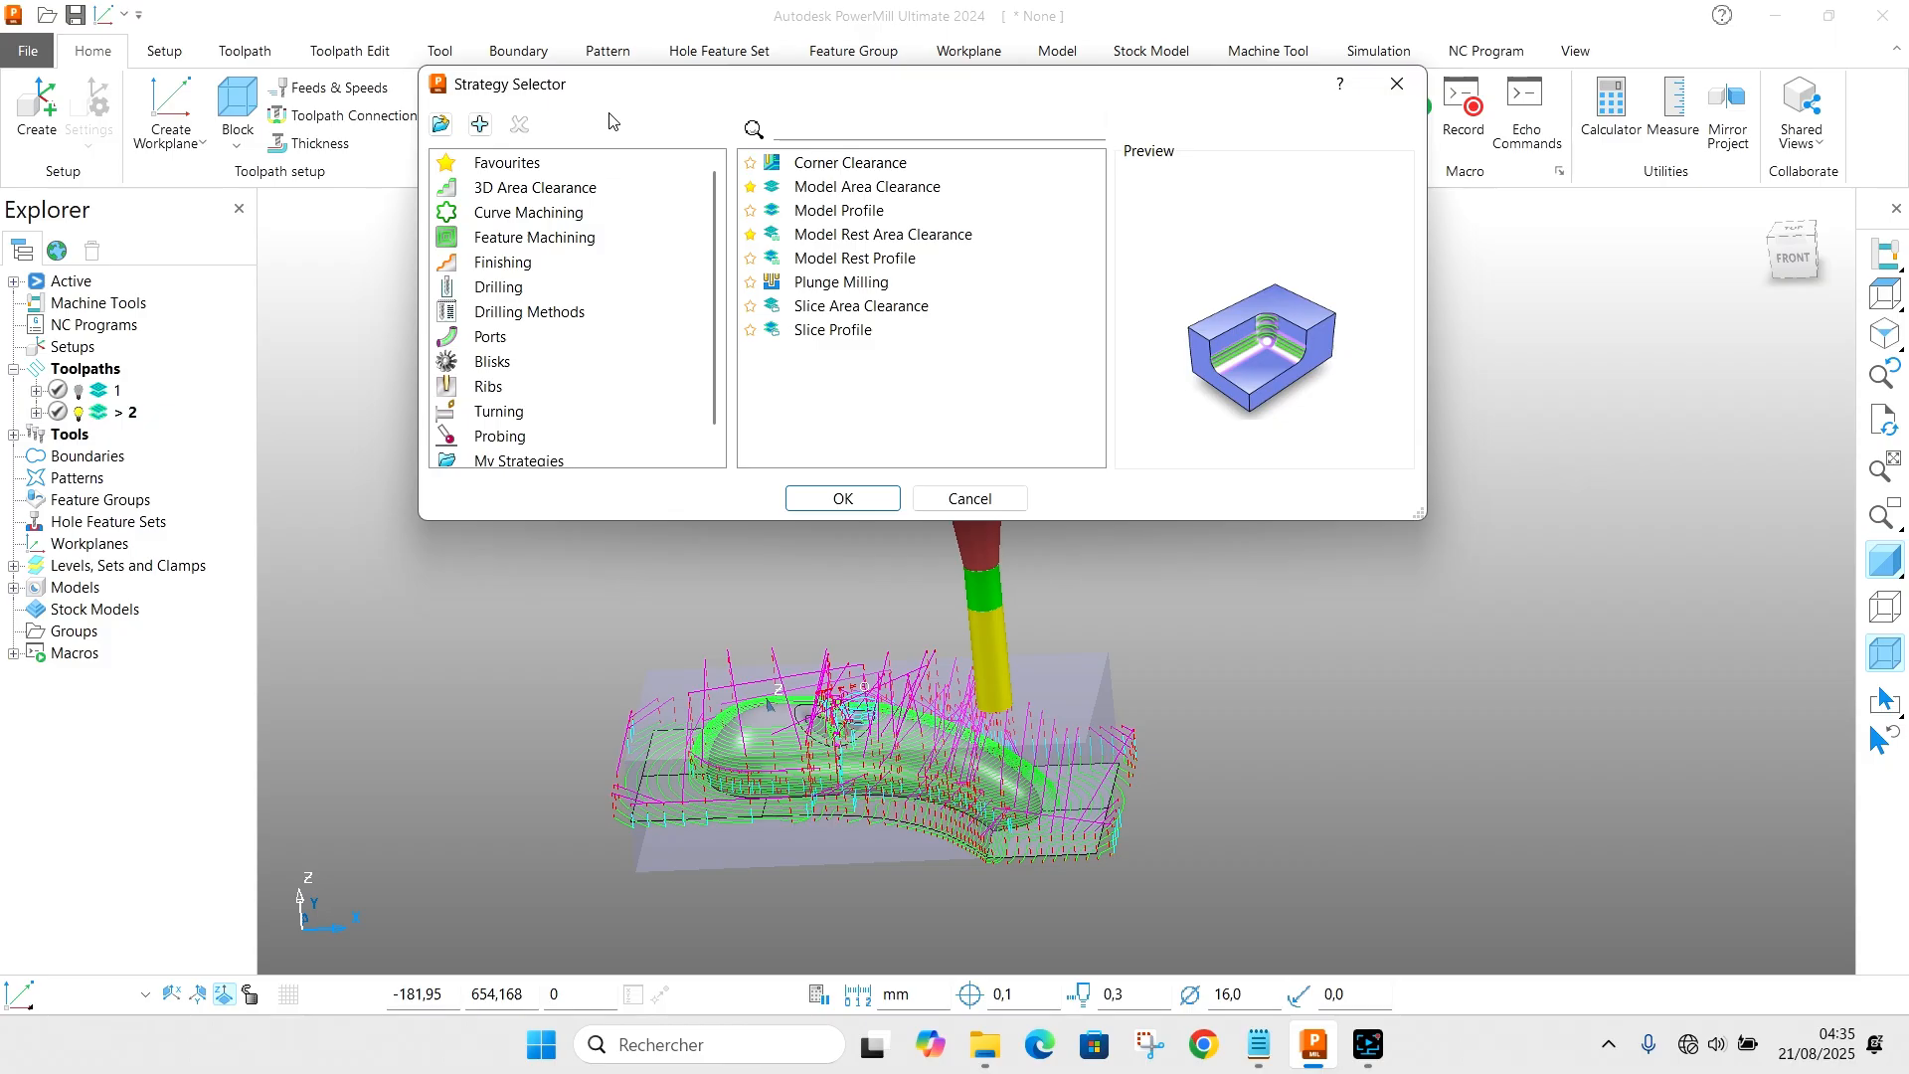
pyautogui.click(486, 242)
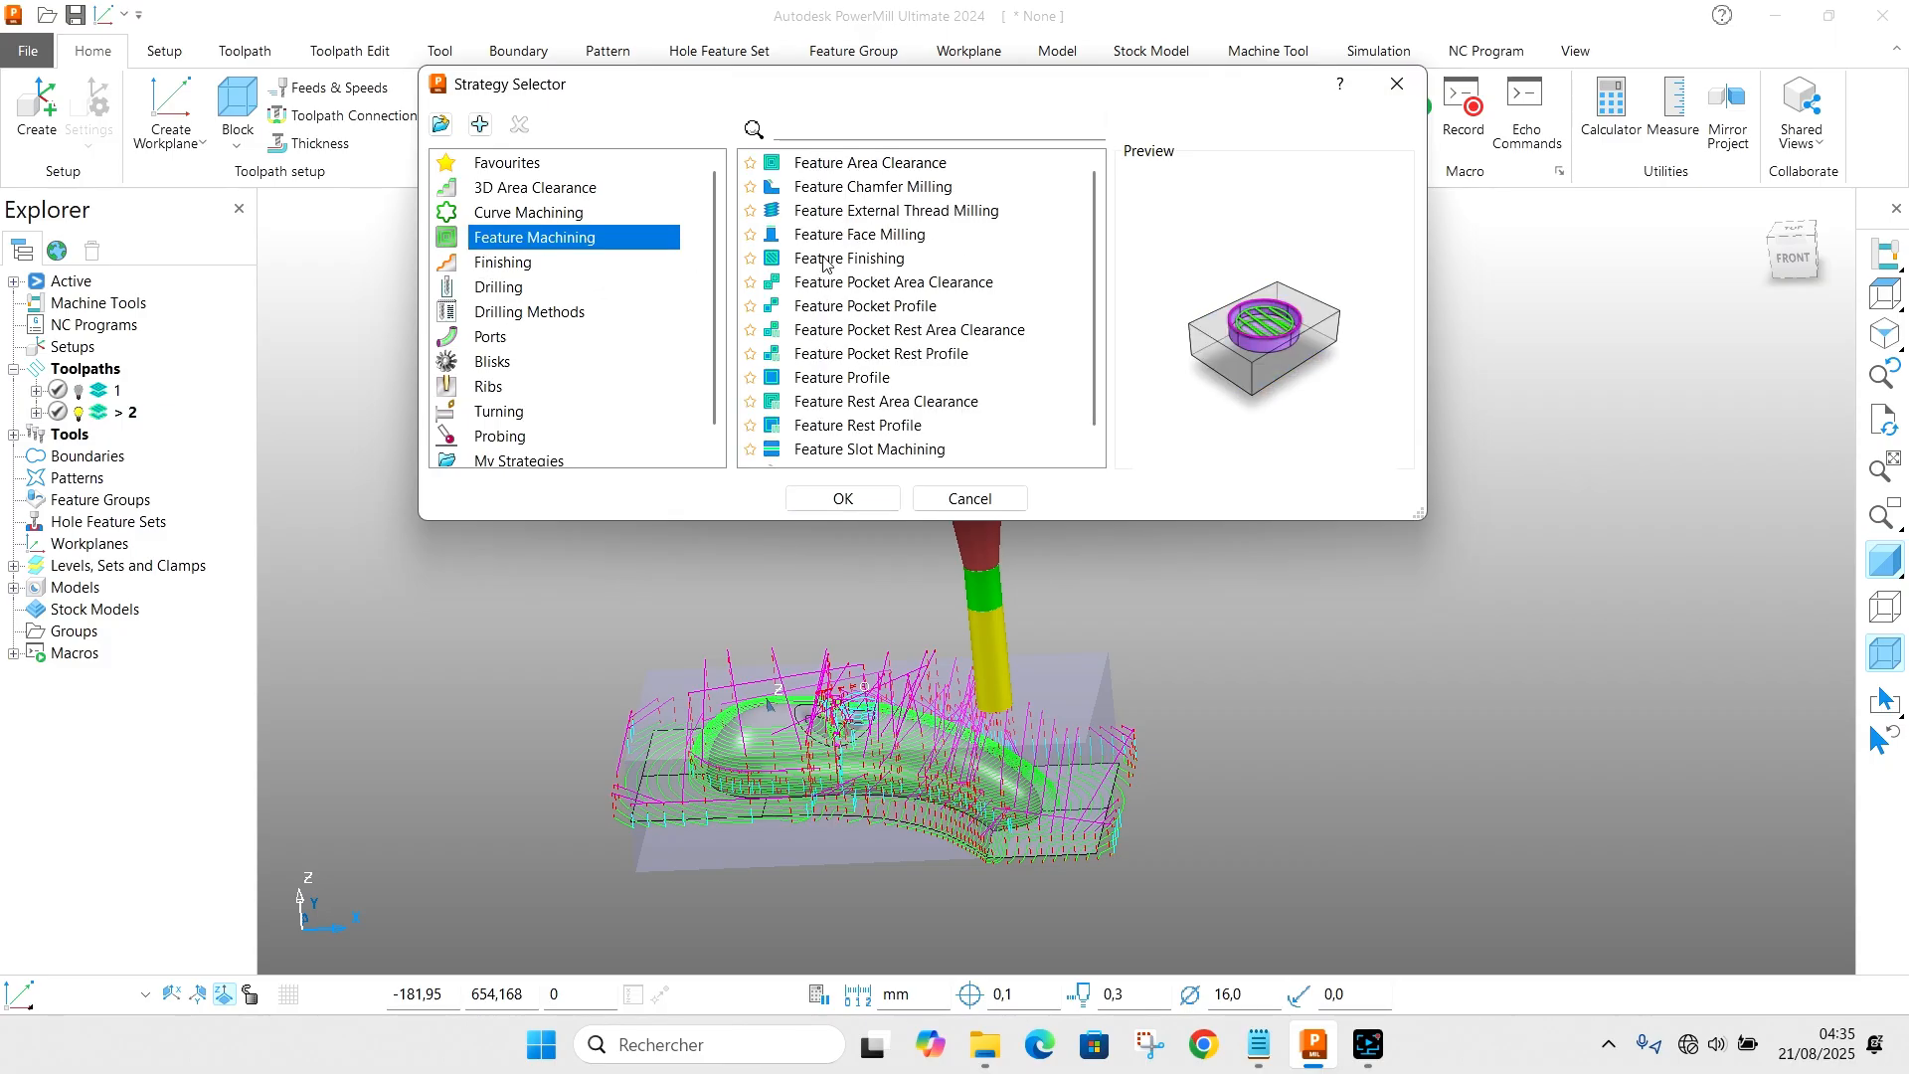
pyautogui.click(505, 266)
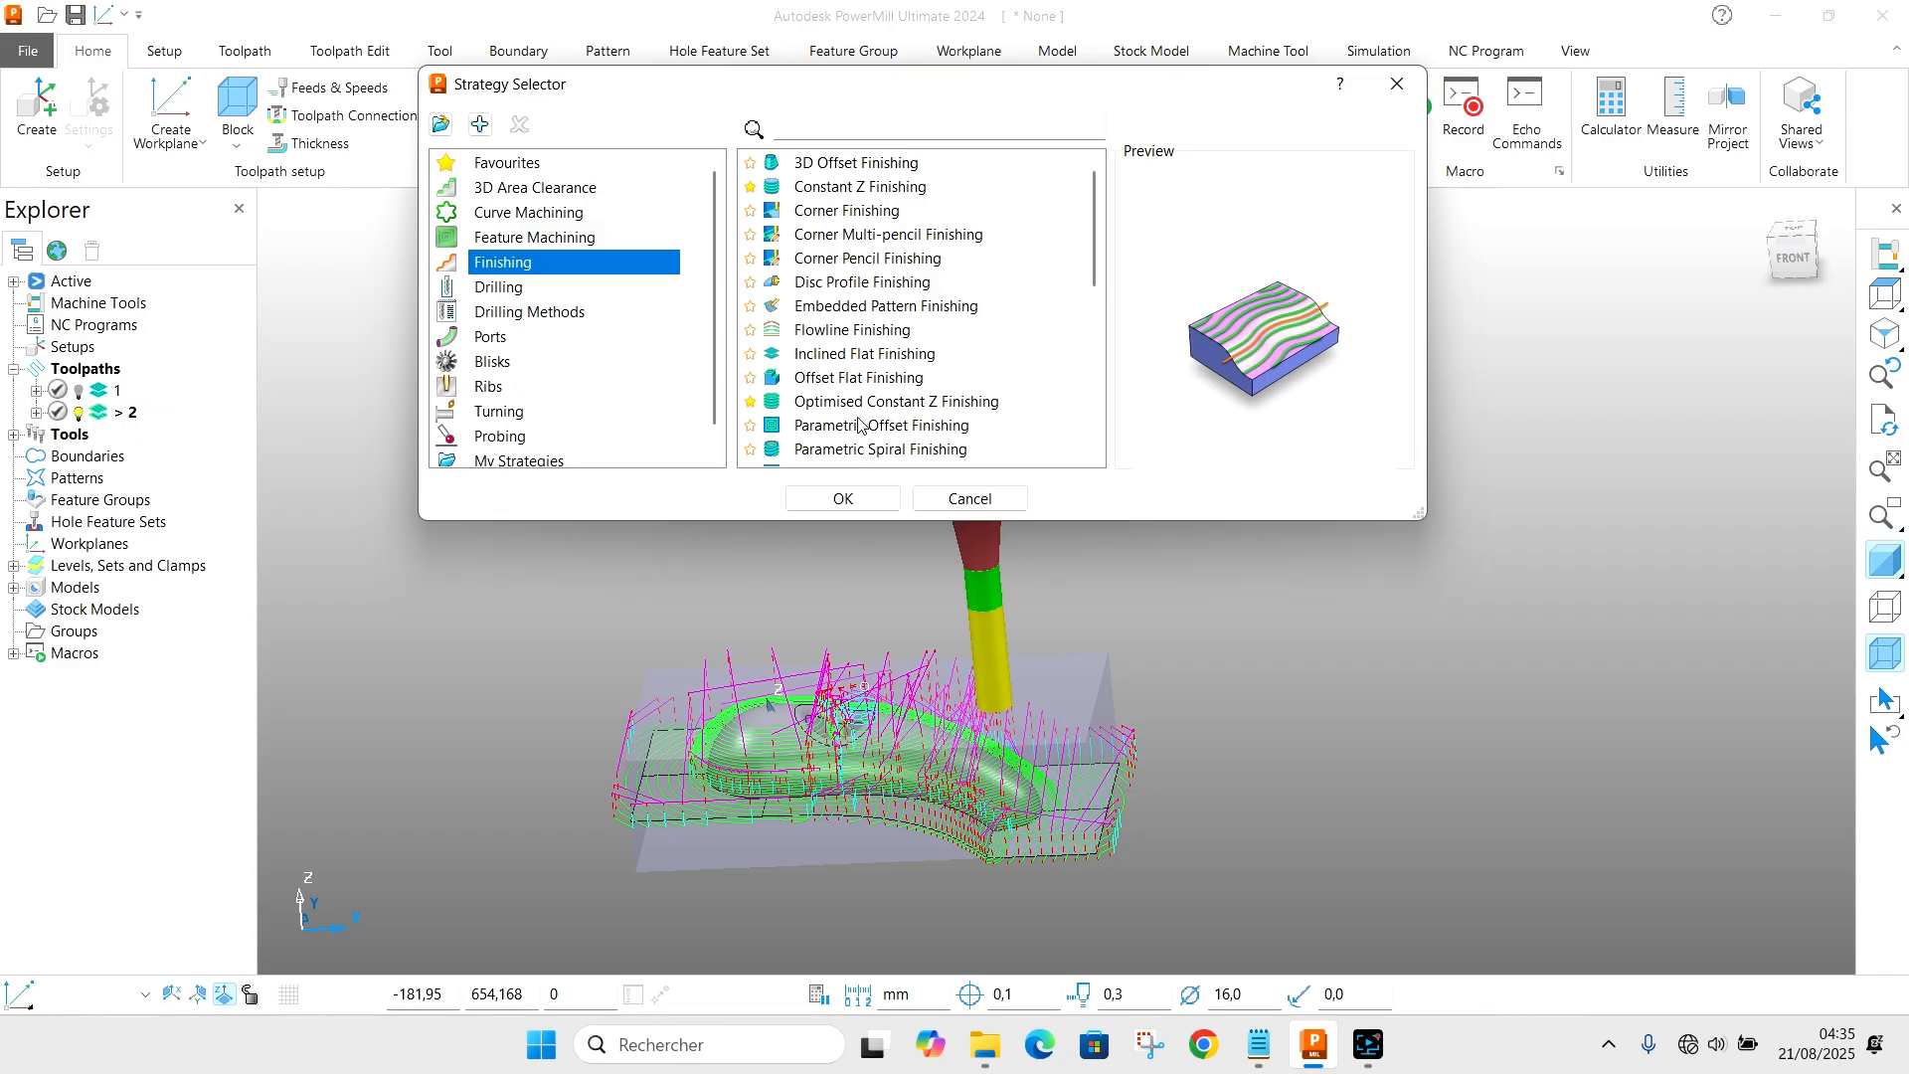
pyautogui.scroll(-1, 971, 347)
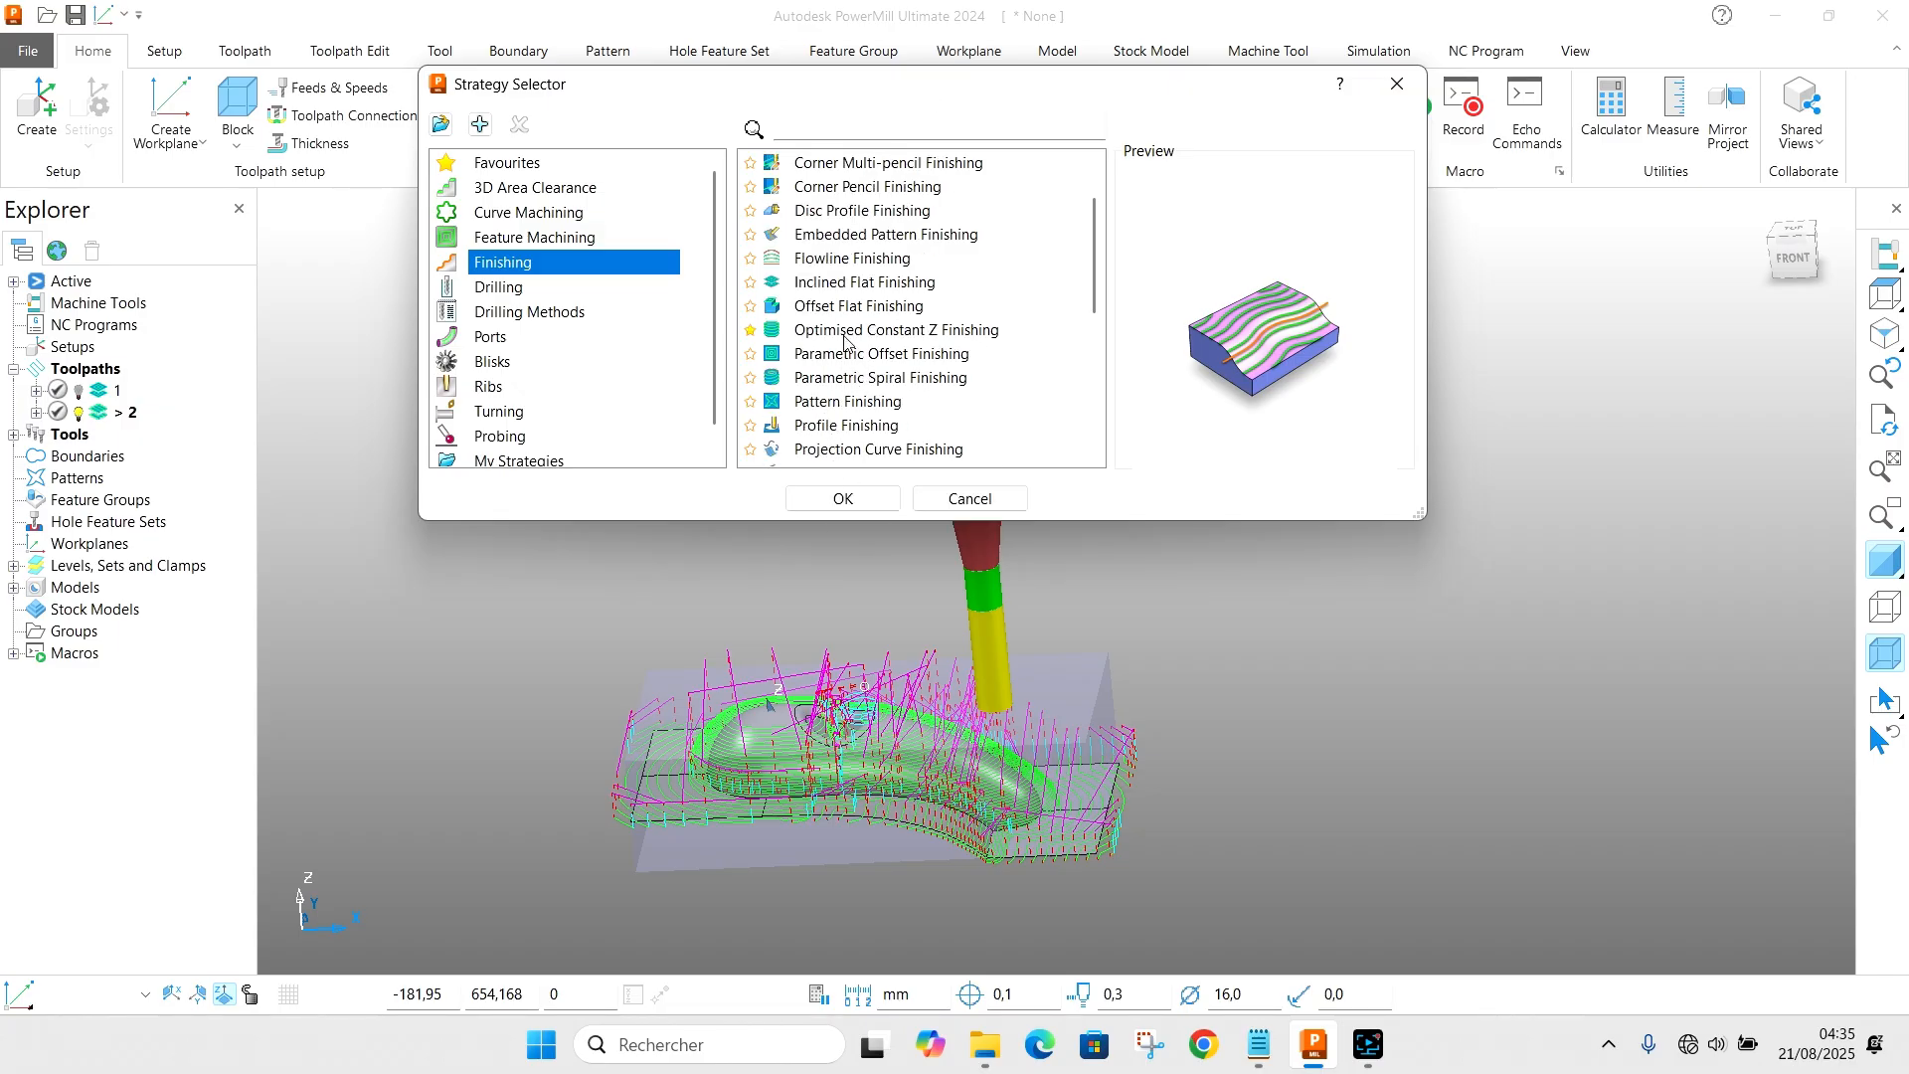
pyautogui.click(829, 331)
pyautogui.scroll(1, 889, 381)
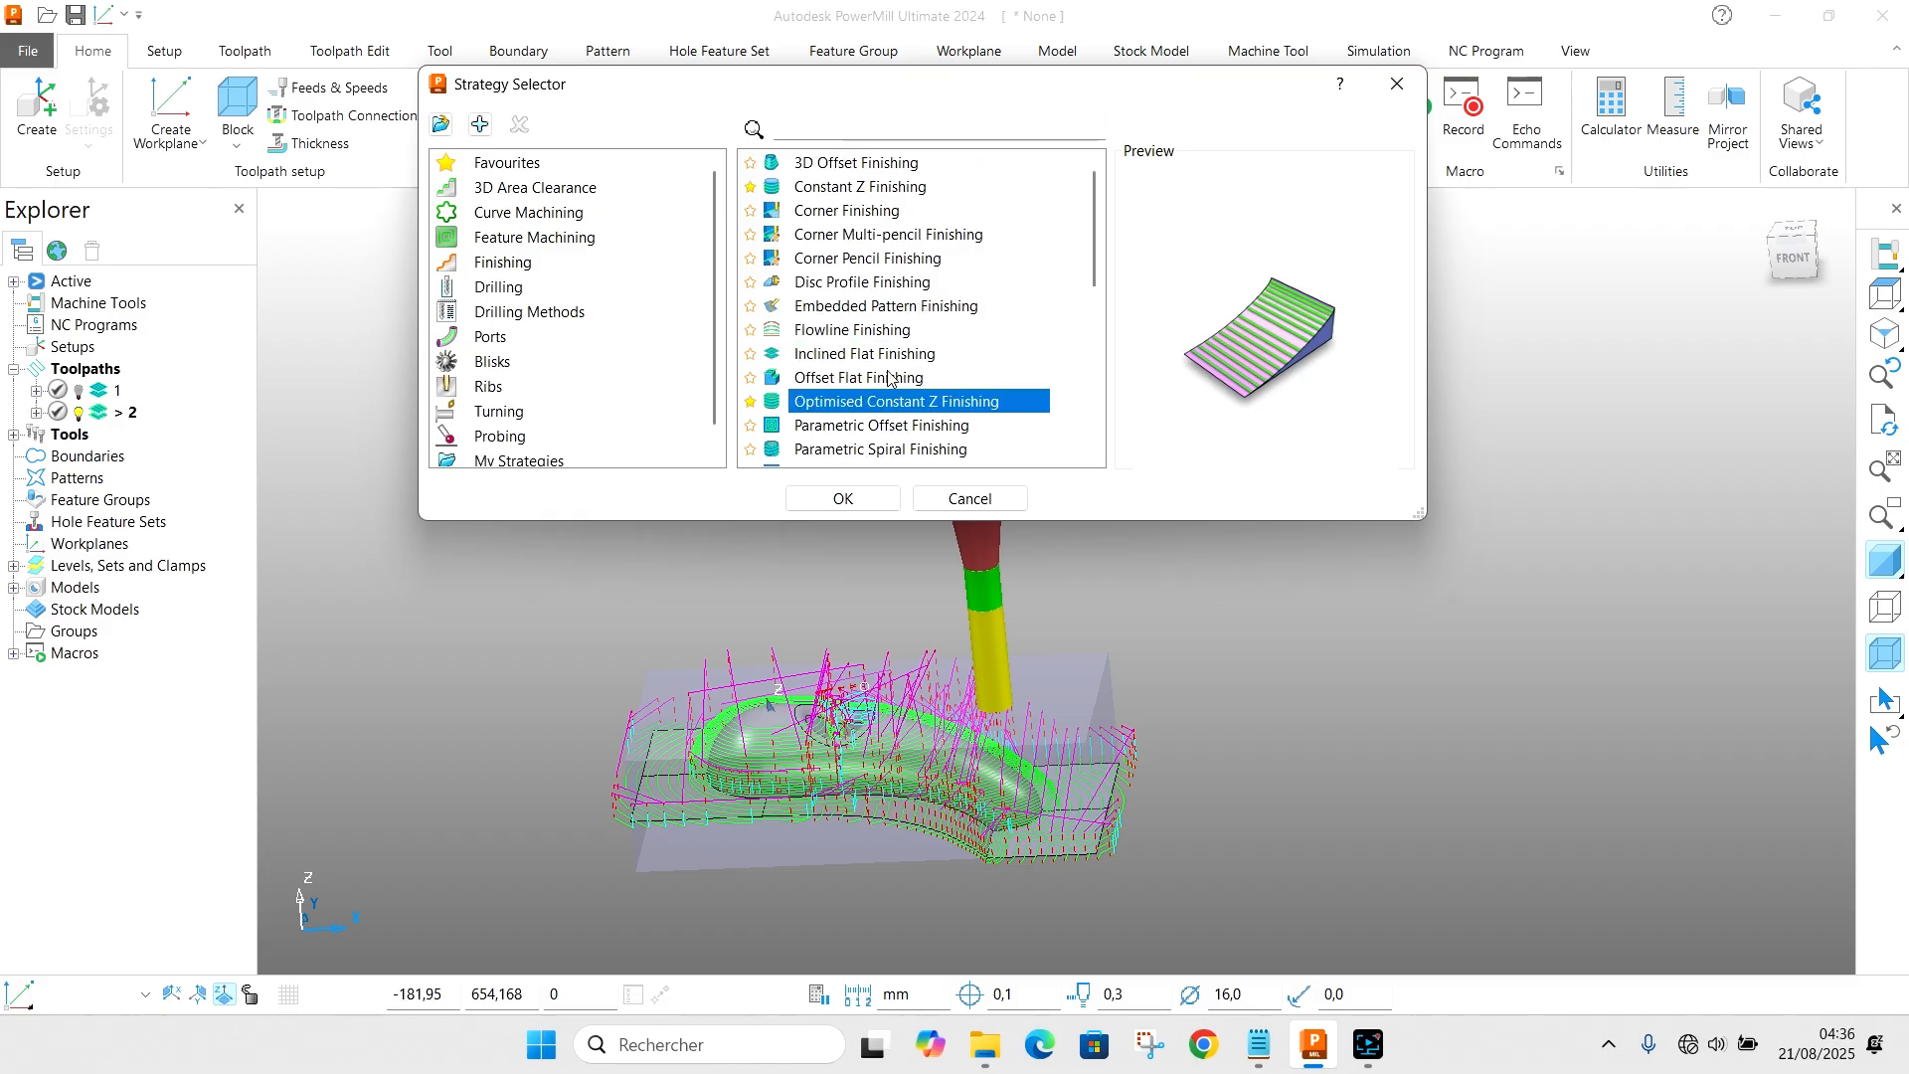
pyautogui.click(900, 189)
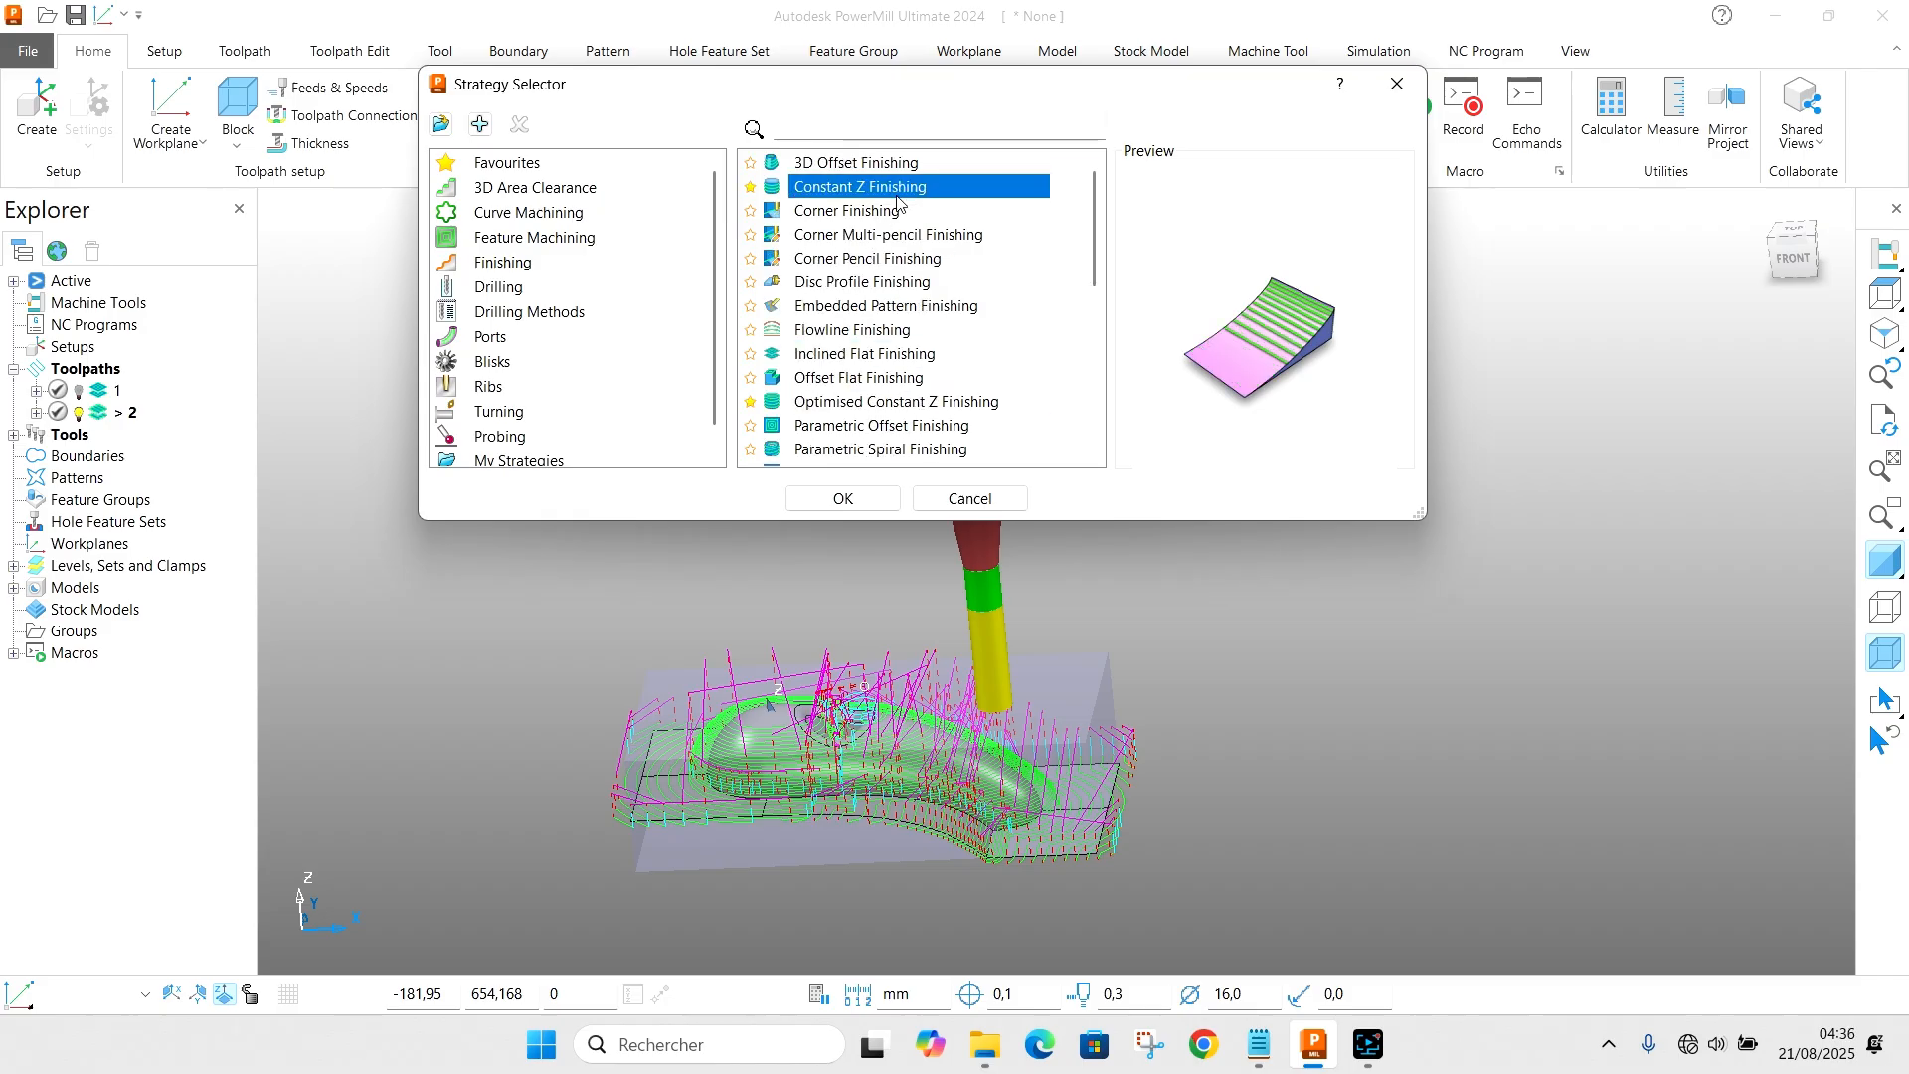
pyautogui.click(911, 408)
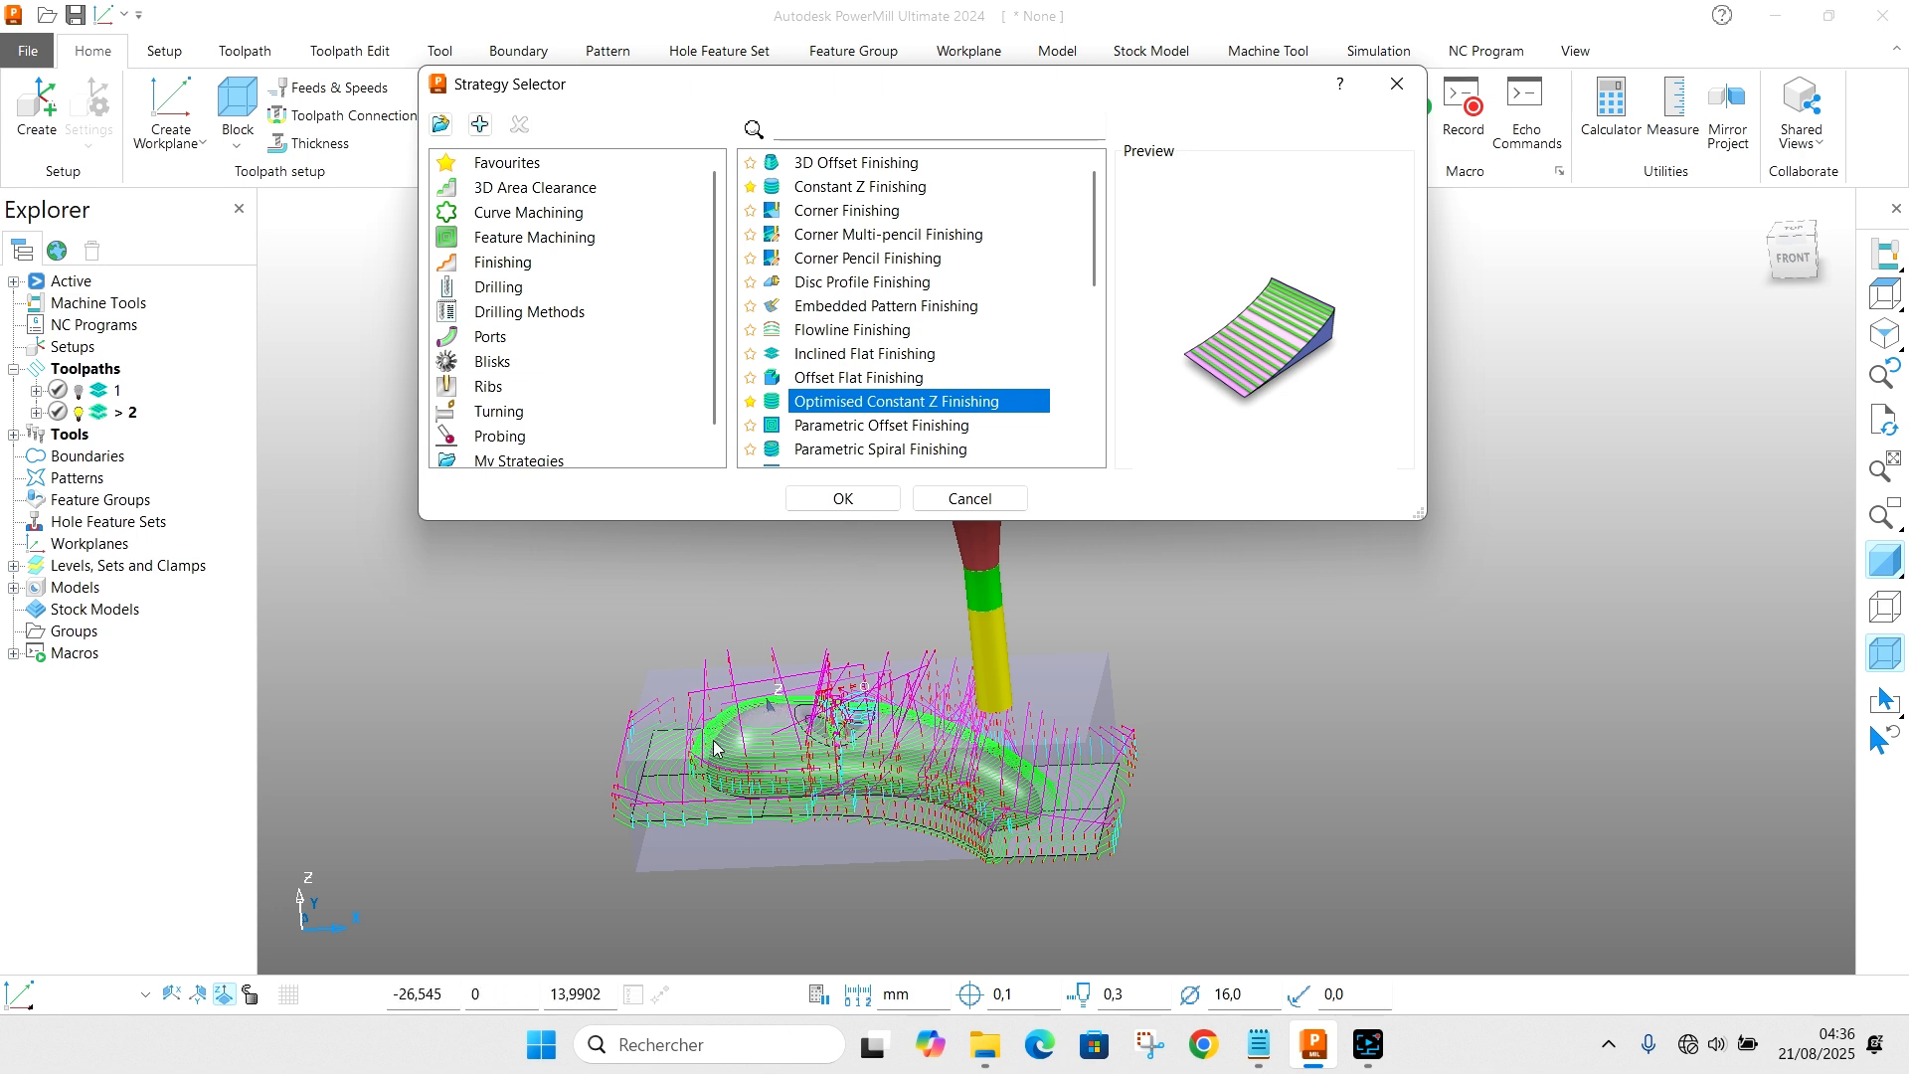
pyautogui.click(853, 502)
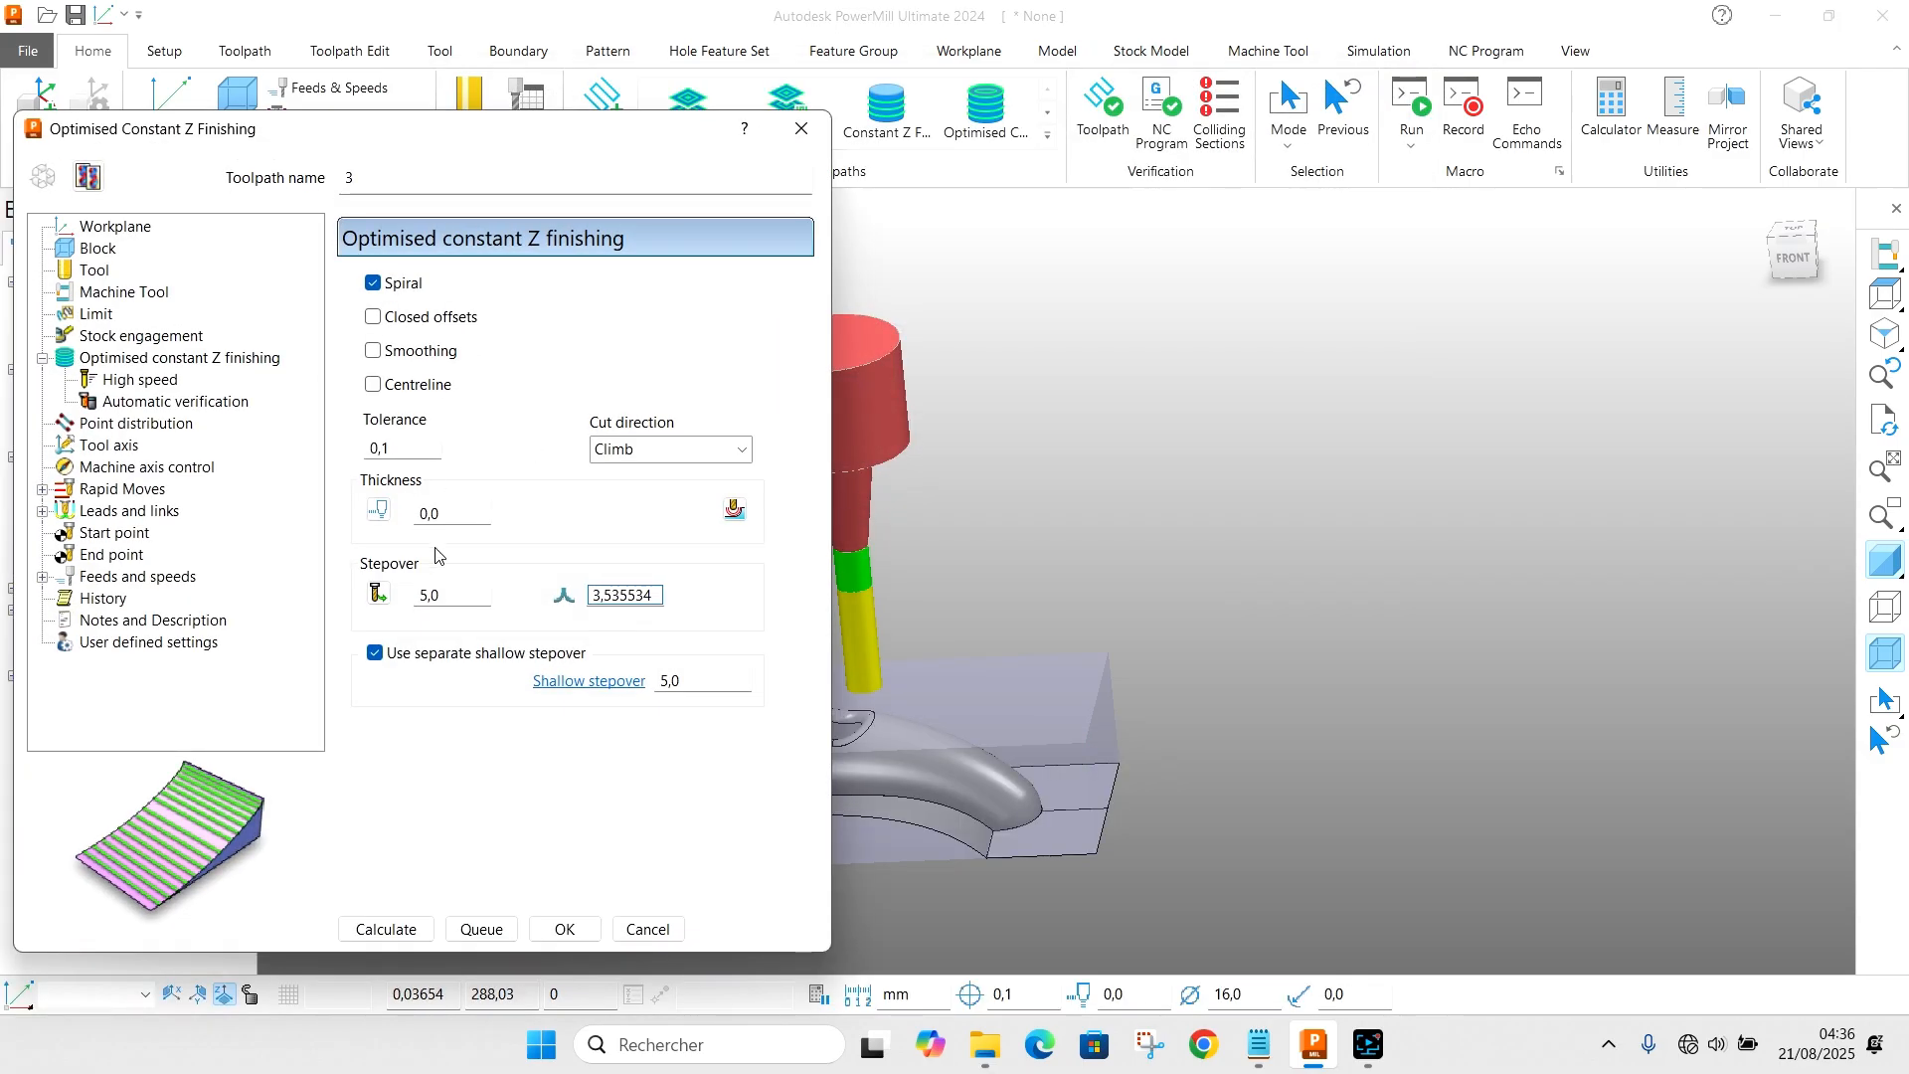
# Step: Set the finishing toolpath's stepover and shallow stepover to 0,5 and enable smoothing, leaving closed offsets off
pyautogui.click(464, 517)
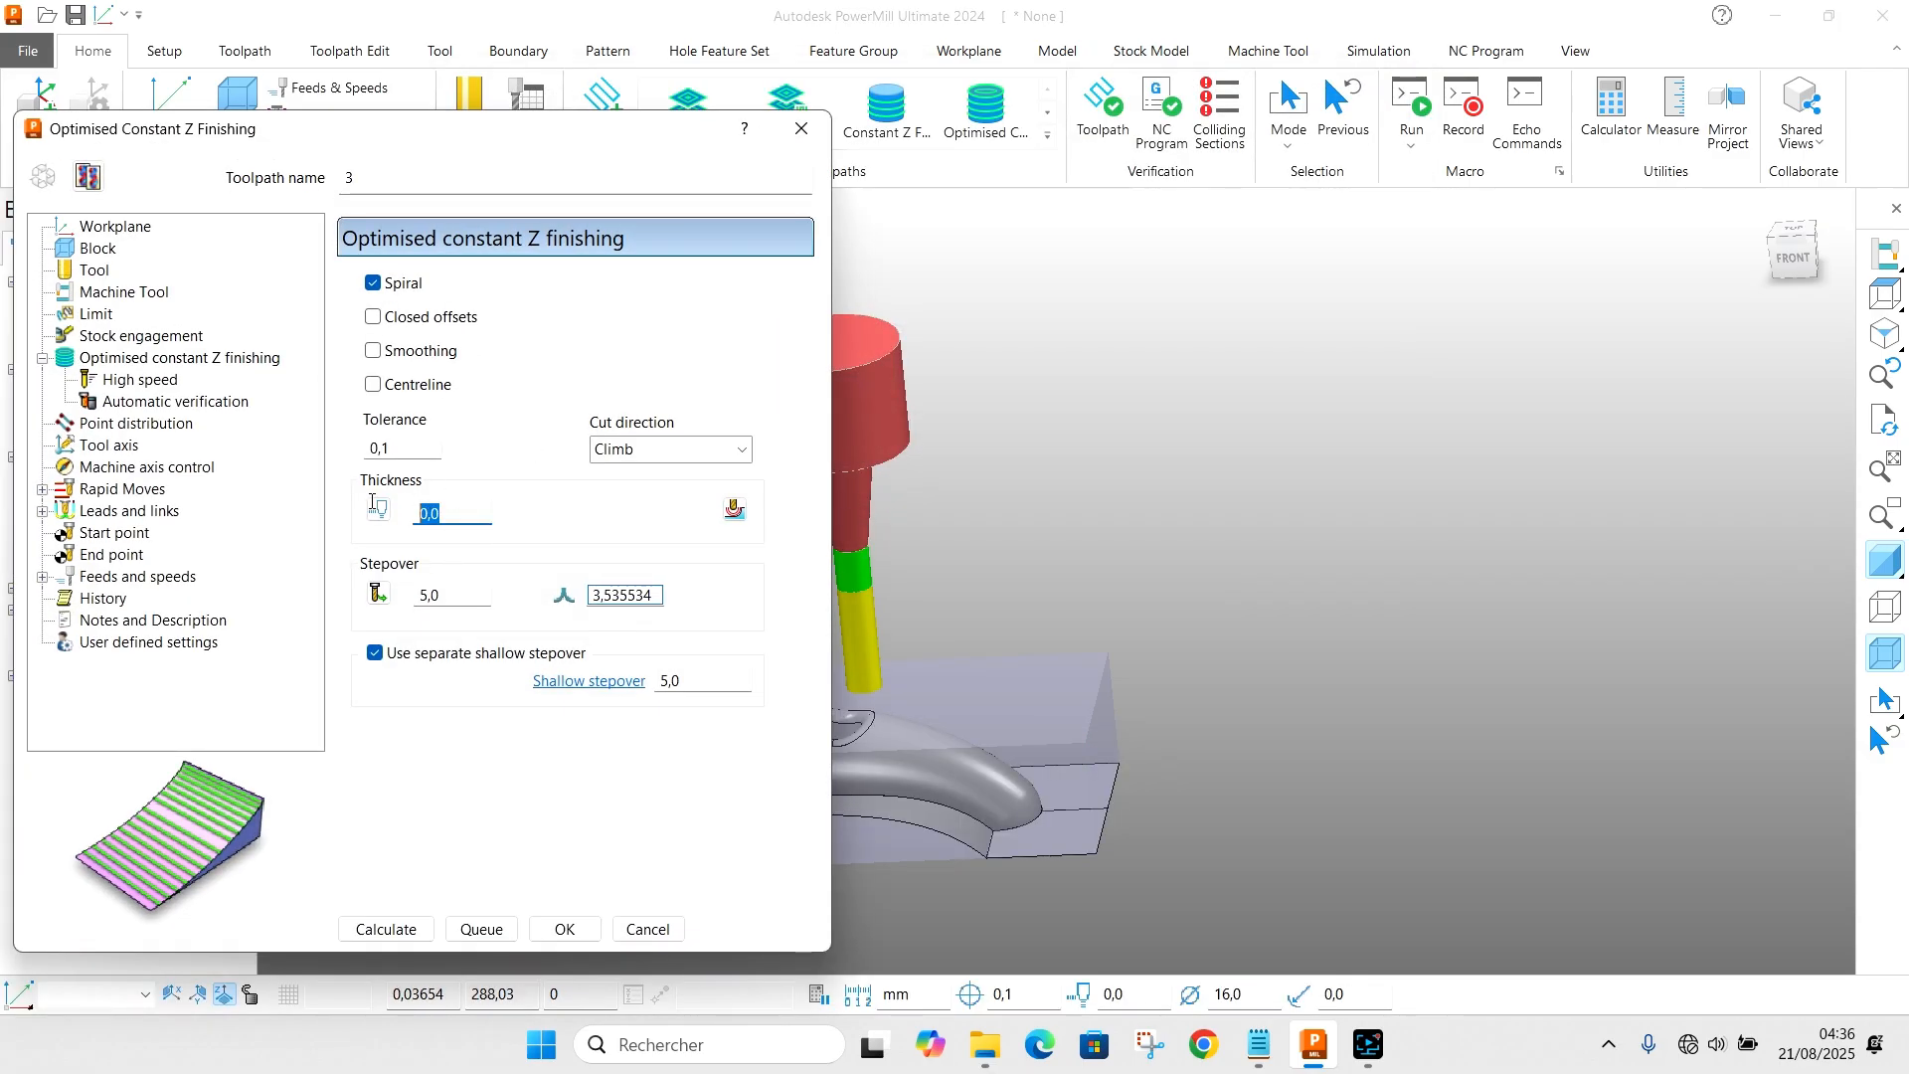
pyautogui.click(472, 593)
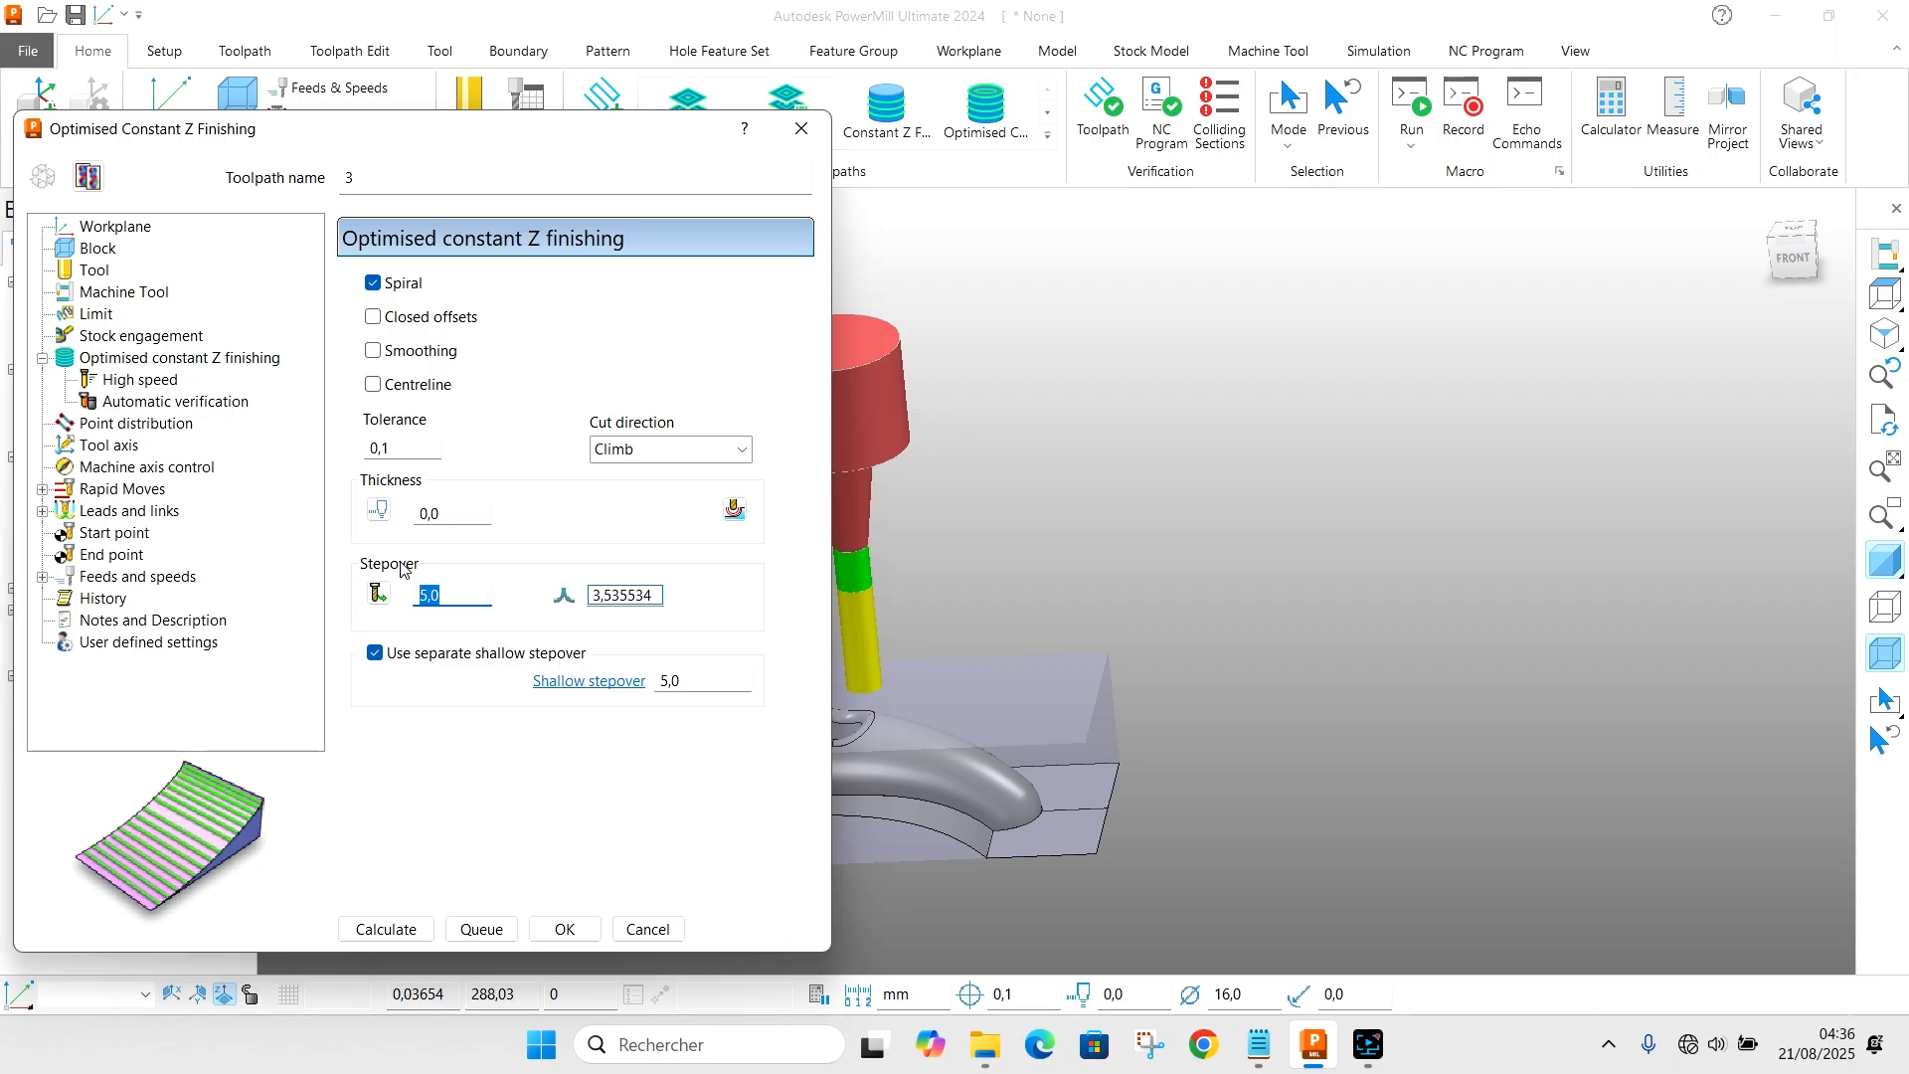
pyautogui.write('0,5')
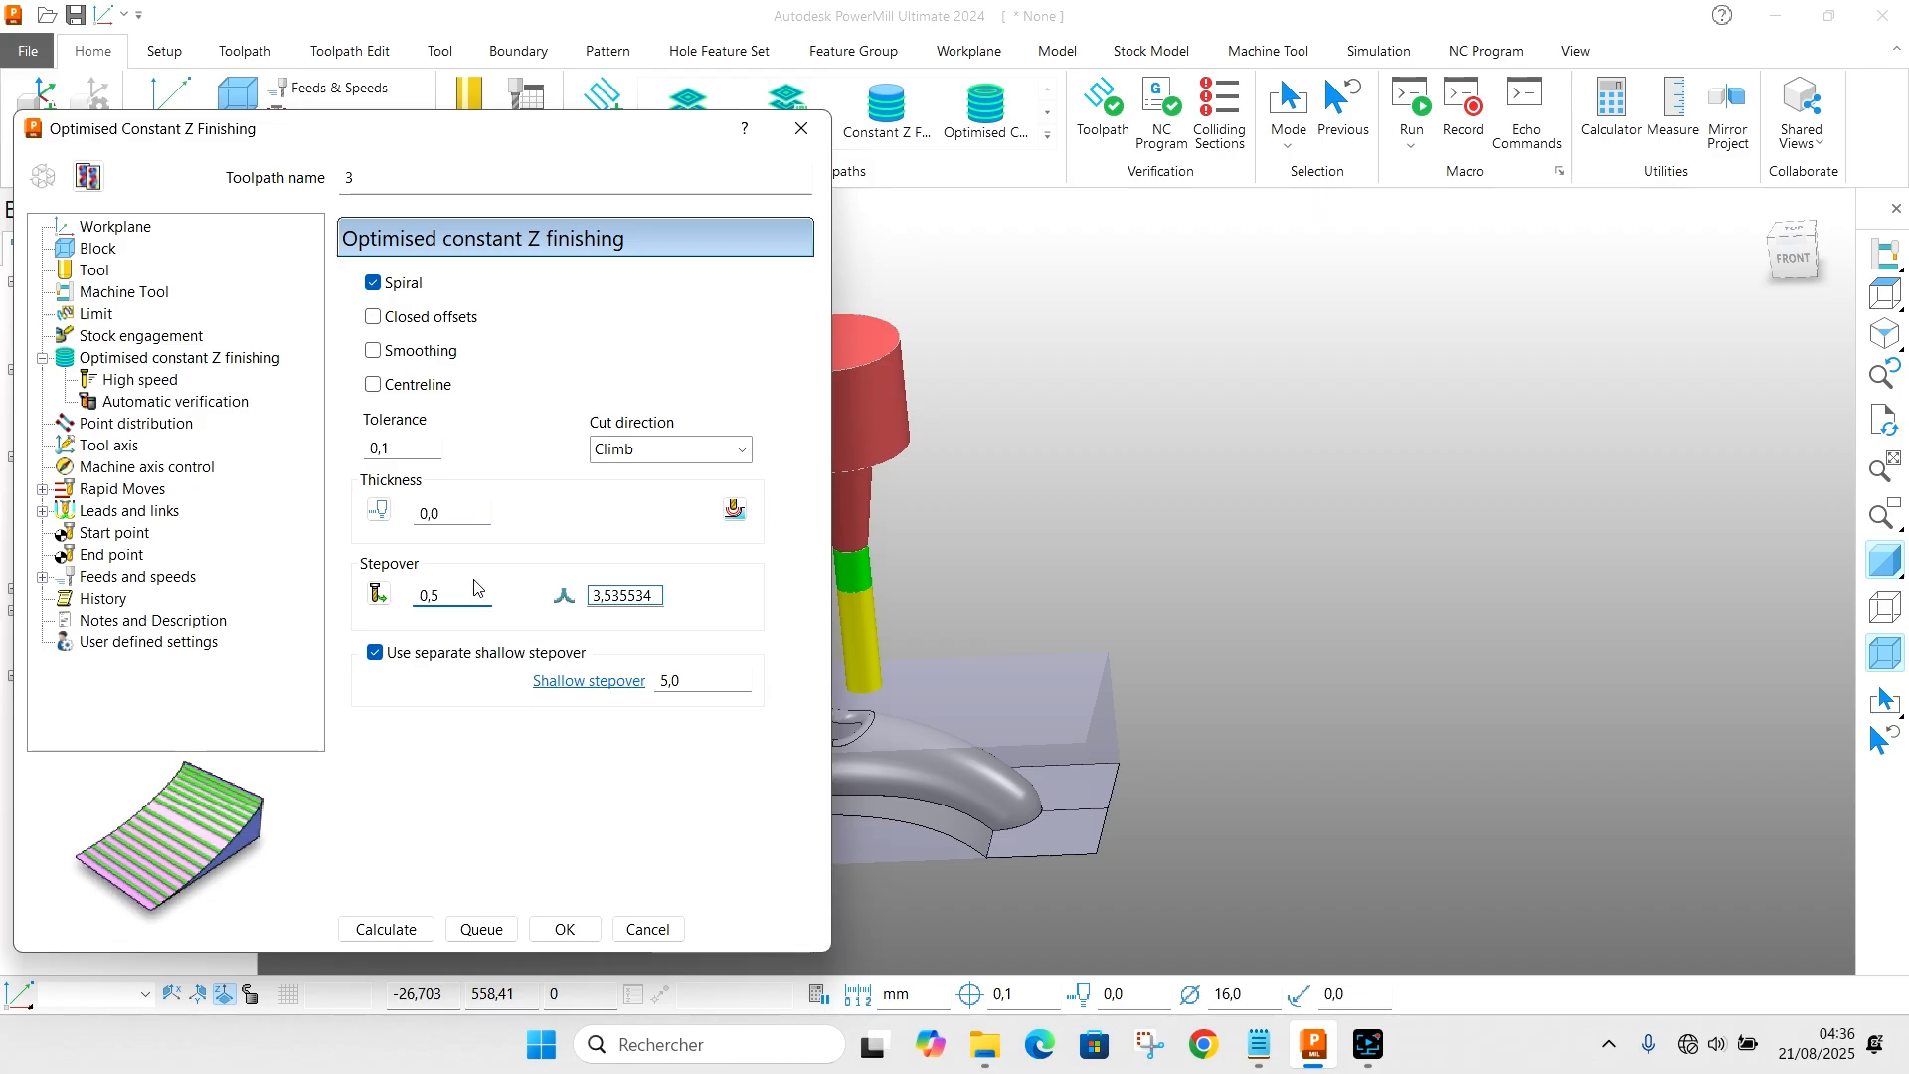
pyautogui.moveTo(468, 600); pyautogui.dragTo(315, 593)
pyautogui.doubleClick(697, 683)
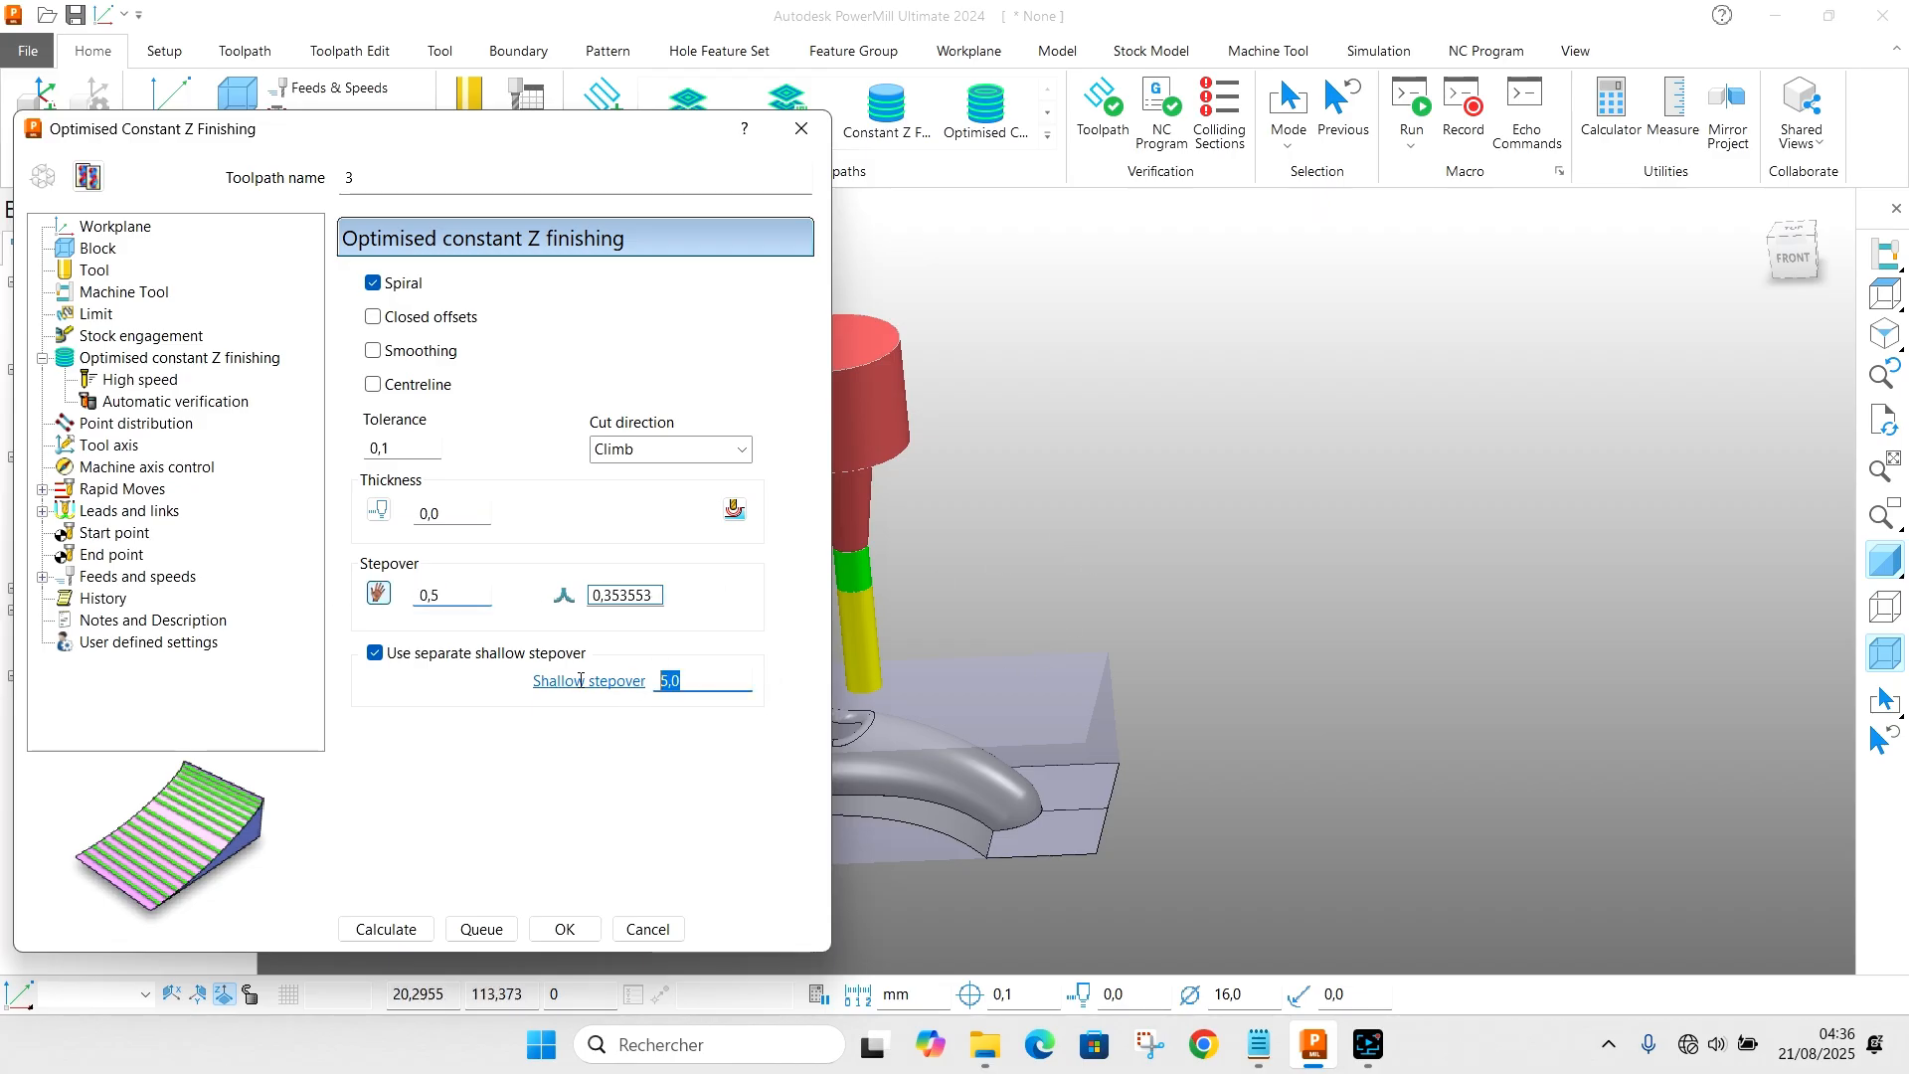
pyautogui.write('0,5')
pyautogui.click(373, 350)
pyautogui.click(373, 317)
# Step: Calculate the optimised constant Z finishing toolpath, close its settings and hide toolpath 3
pyautogui.click(384, 929)
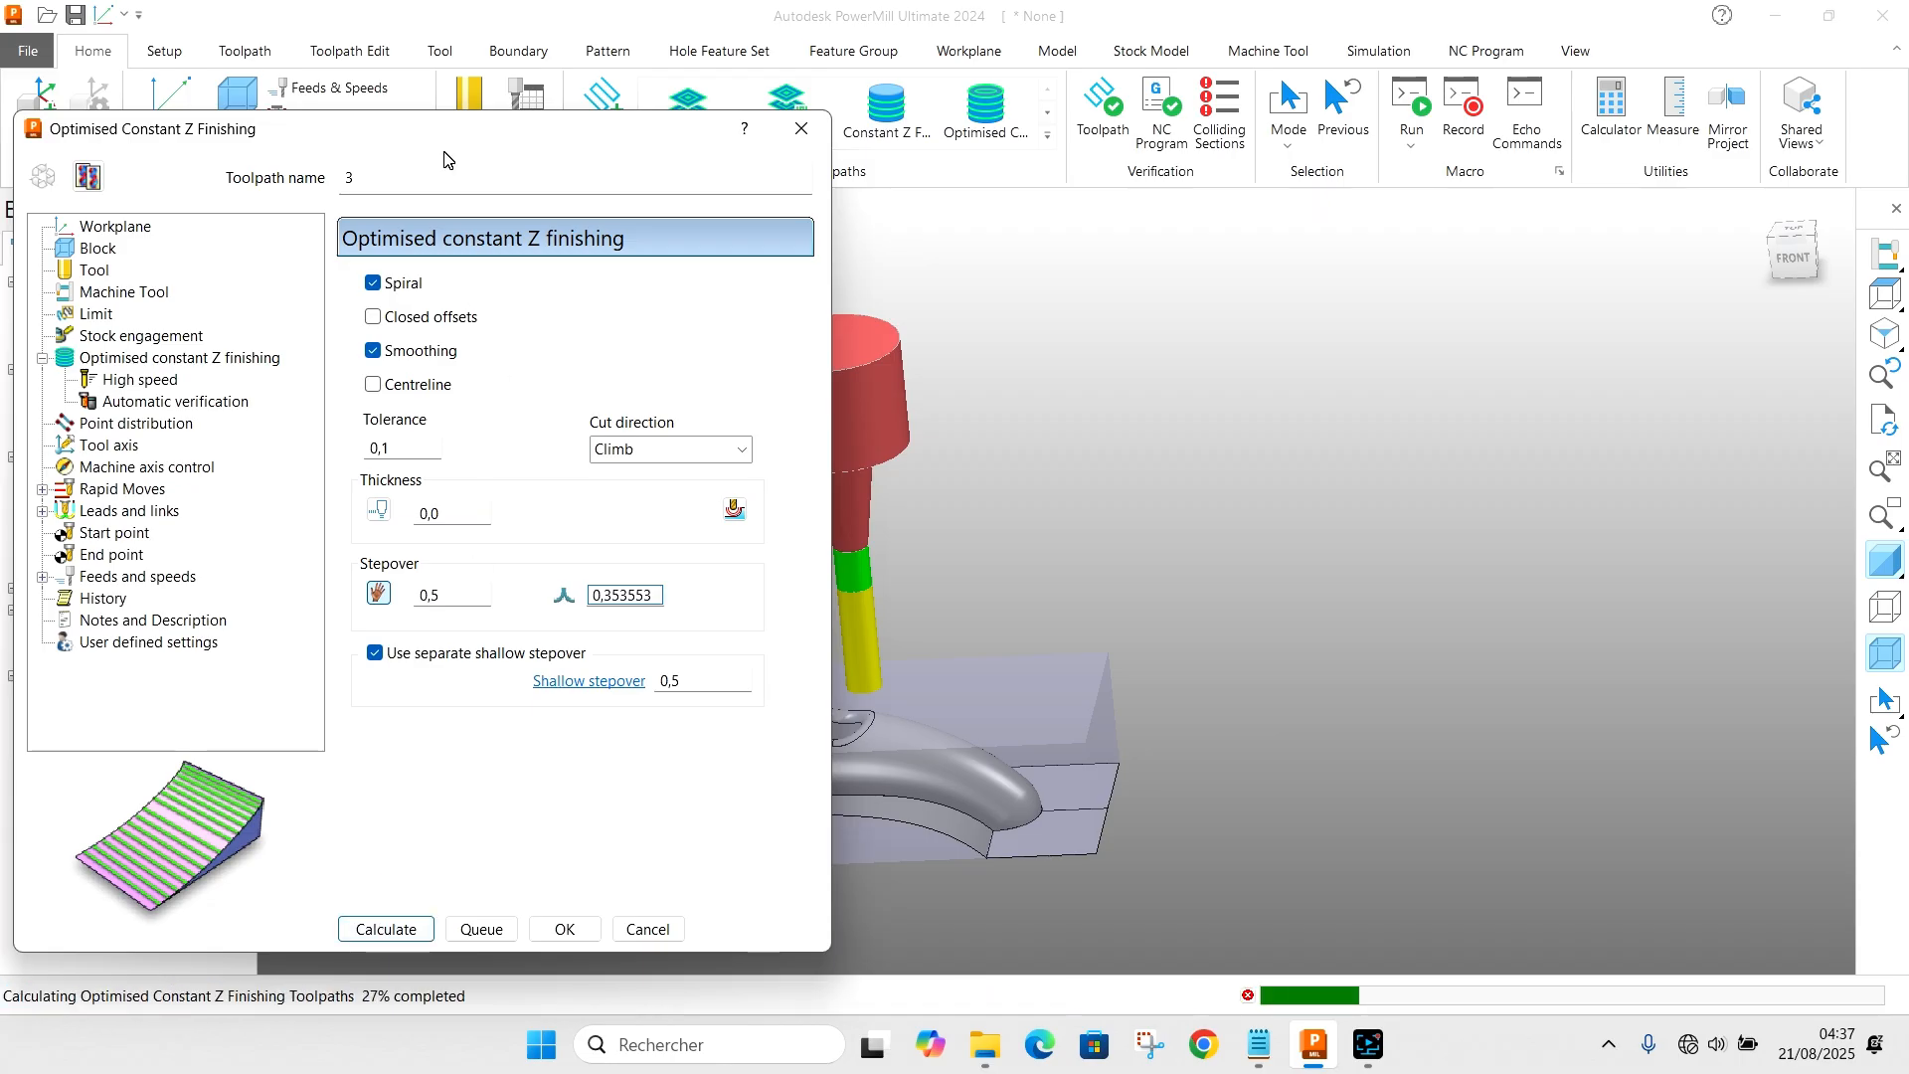
pyautogui.moveTo(448, 155); pyautogui.dragTo(1690, 45)
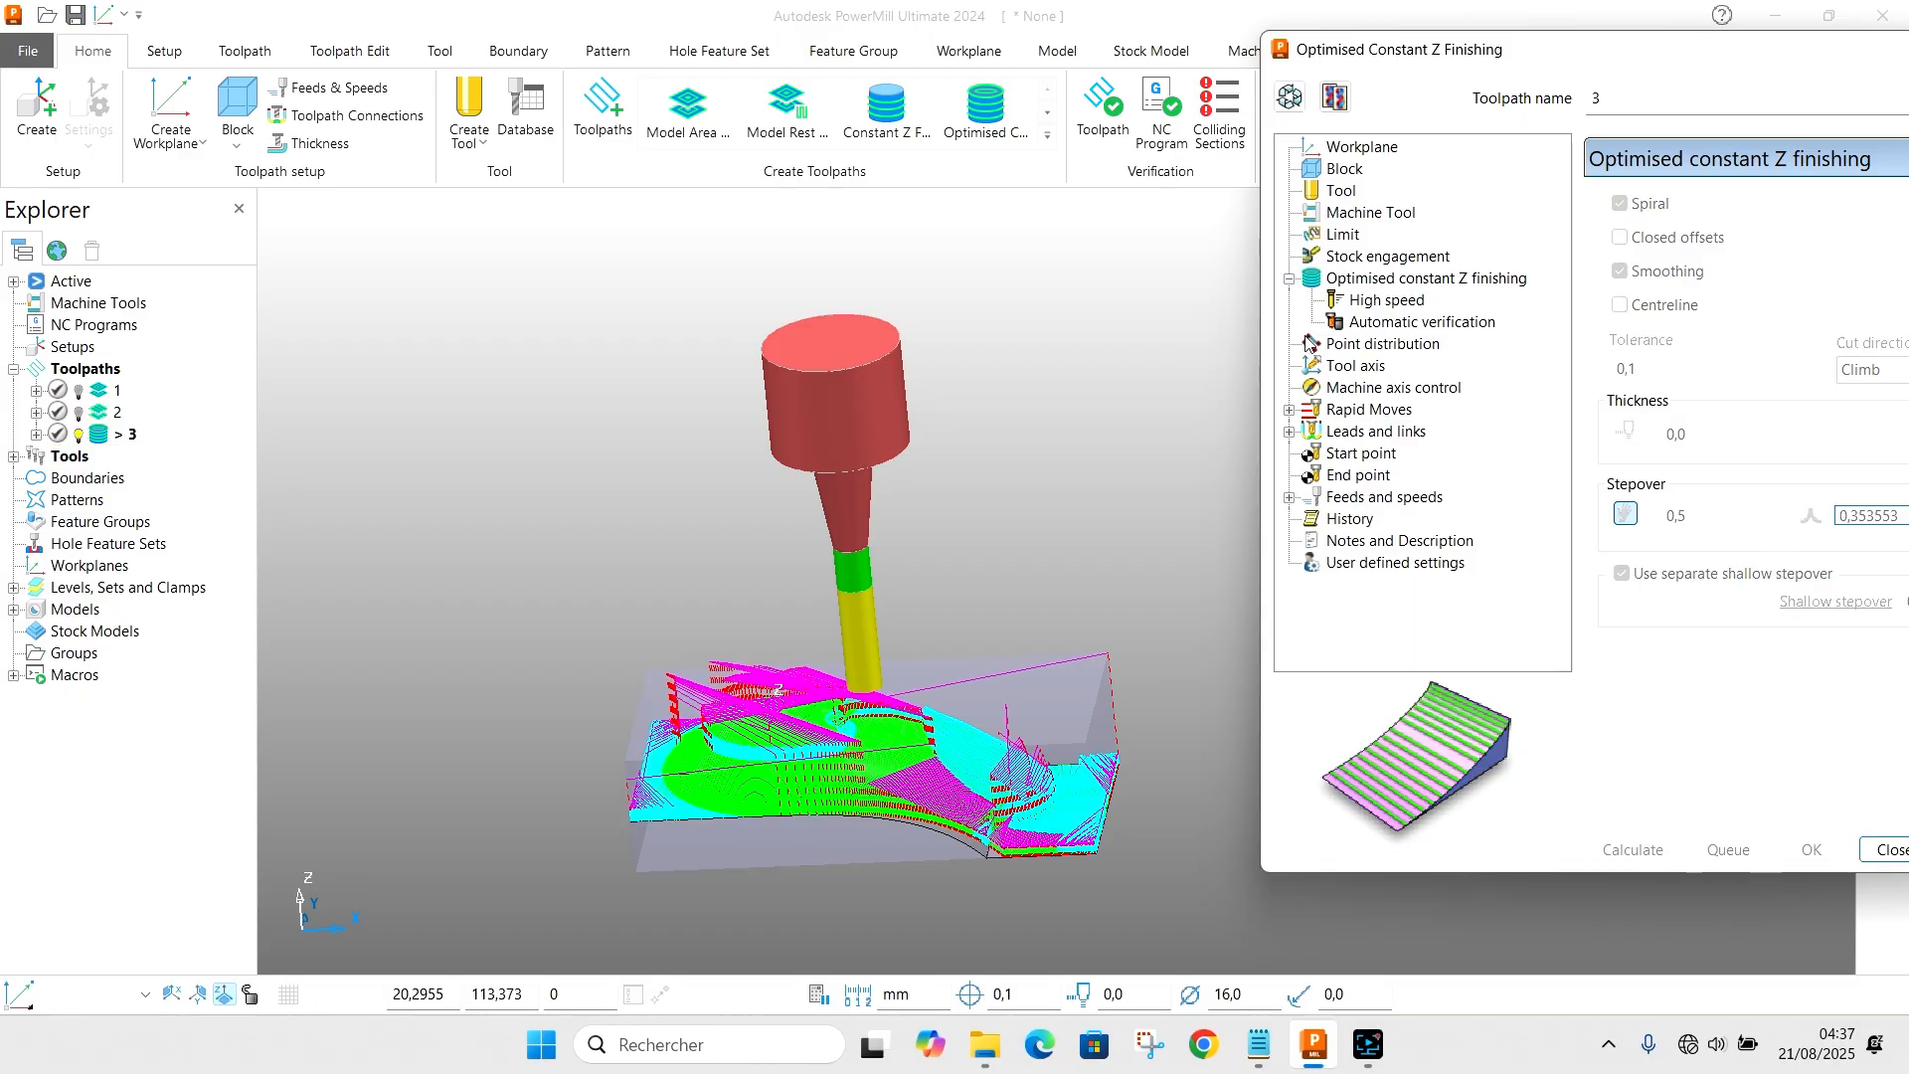
pyautogui.moveTo(1465, 62); pyautogui.dragTo(982, 80)
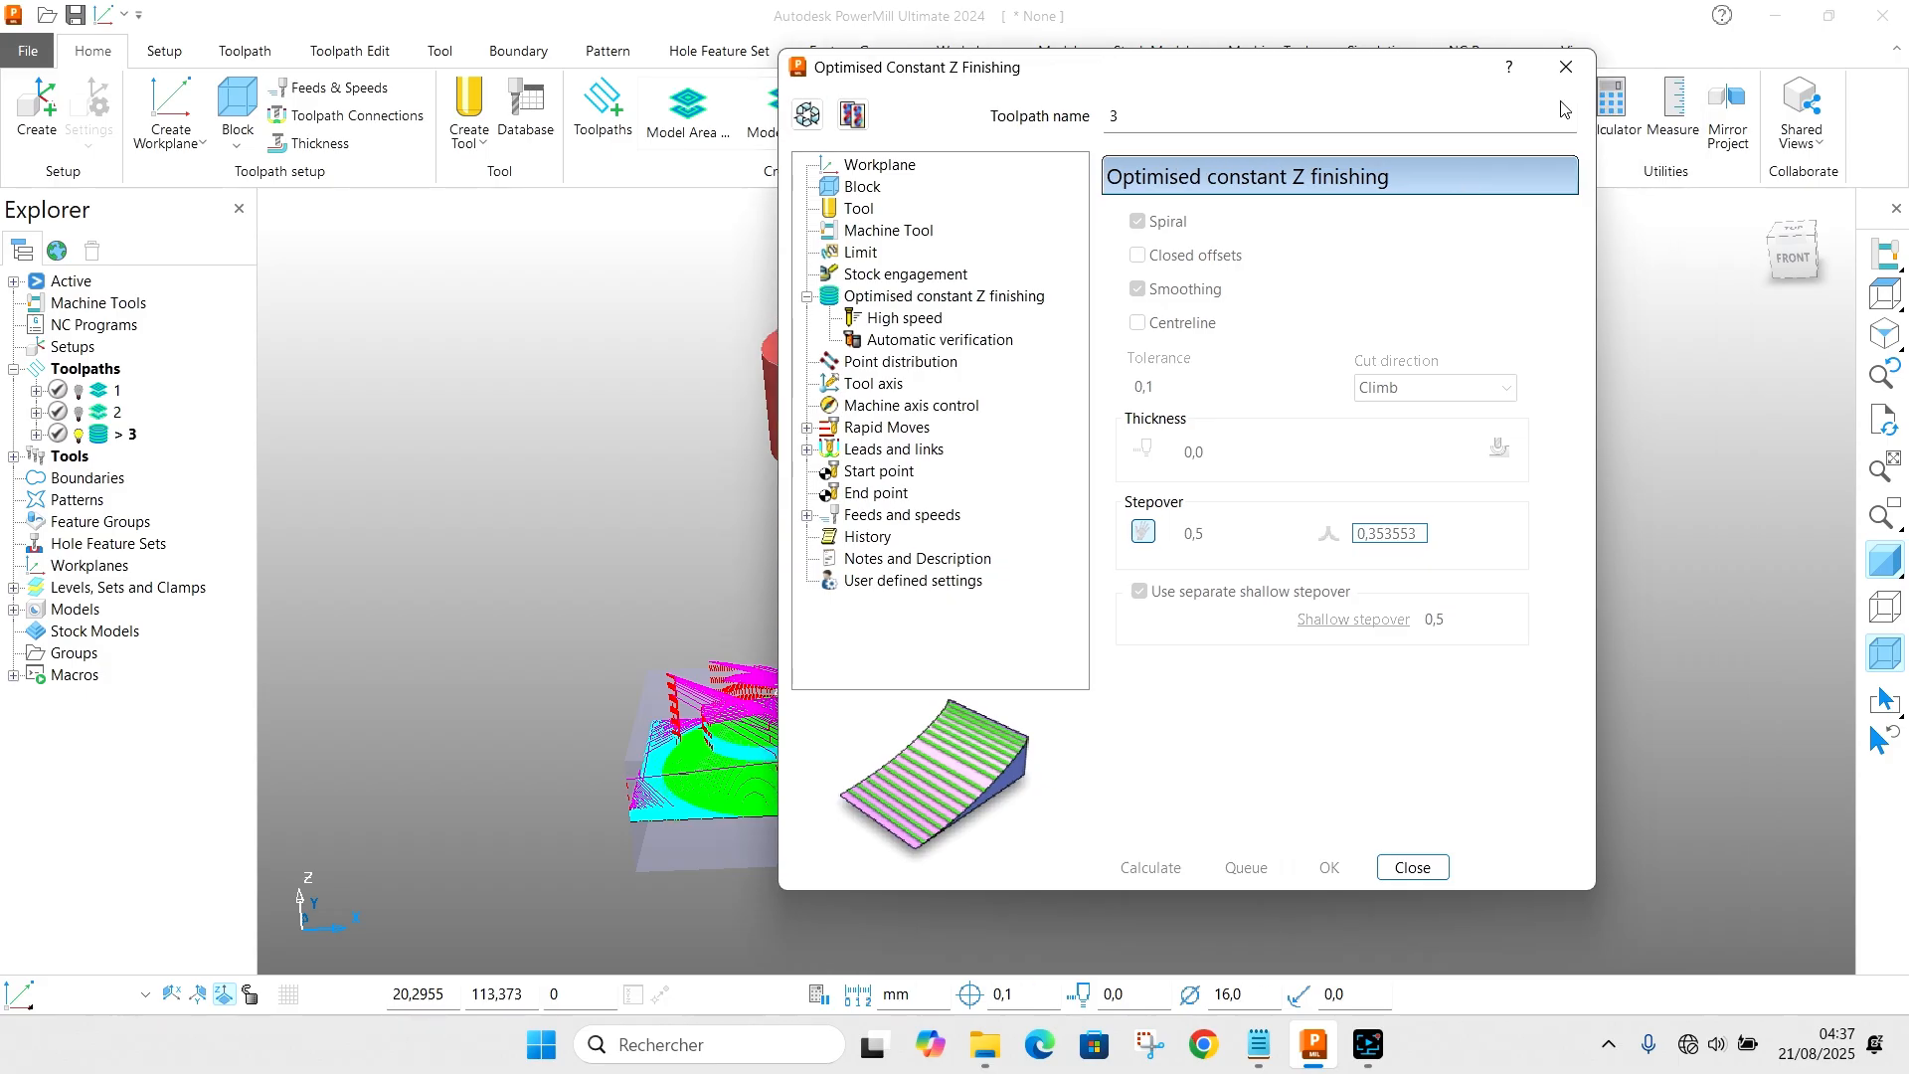
pyautogui.click(1557, 68)
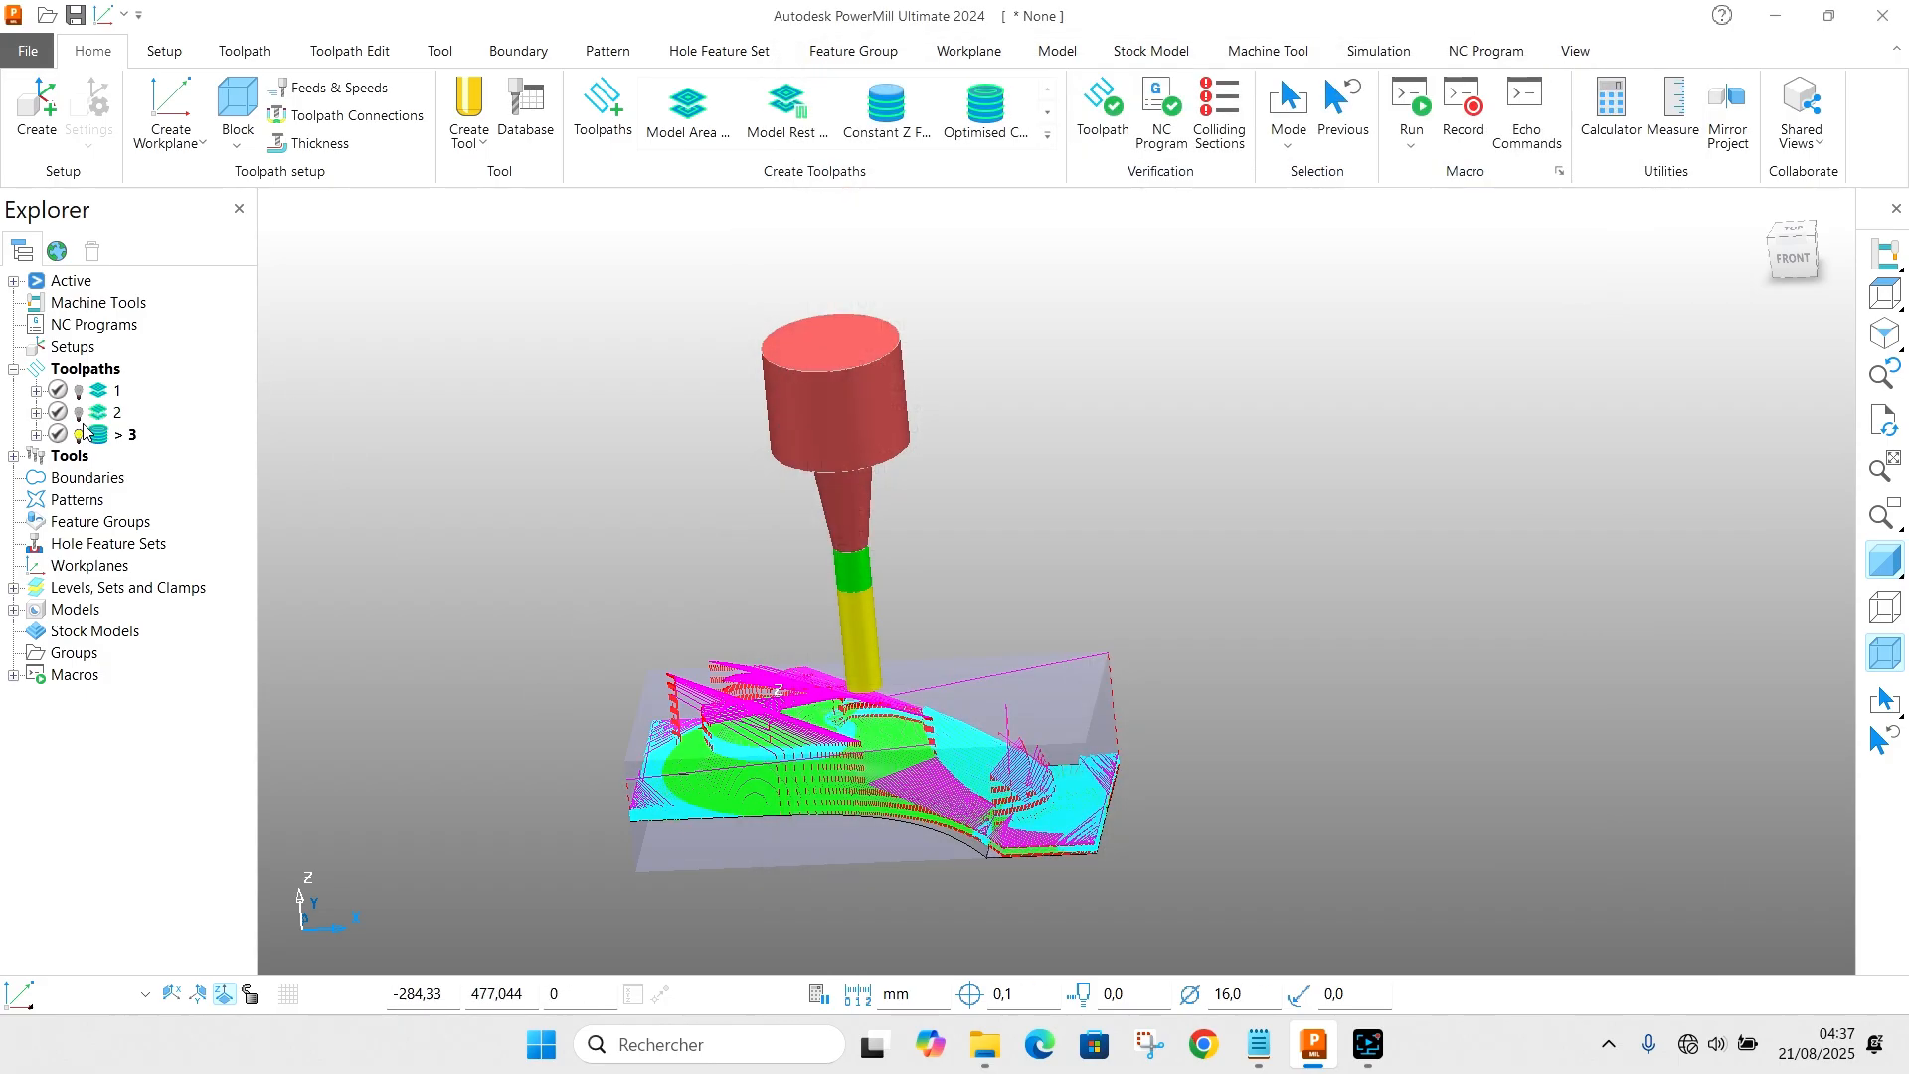
pyautogui.click(120, 435)
pyautogui.click(78, 435)
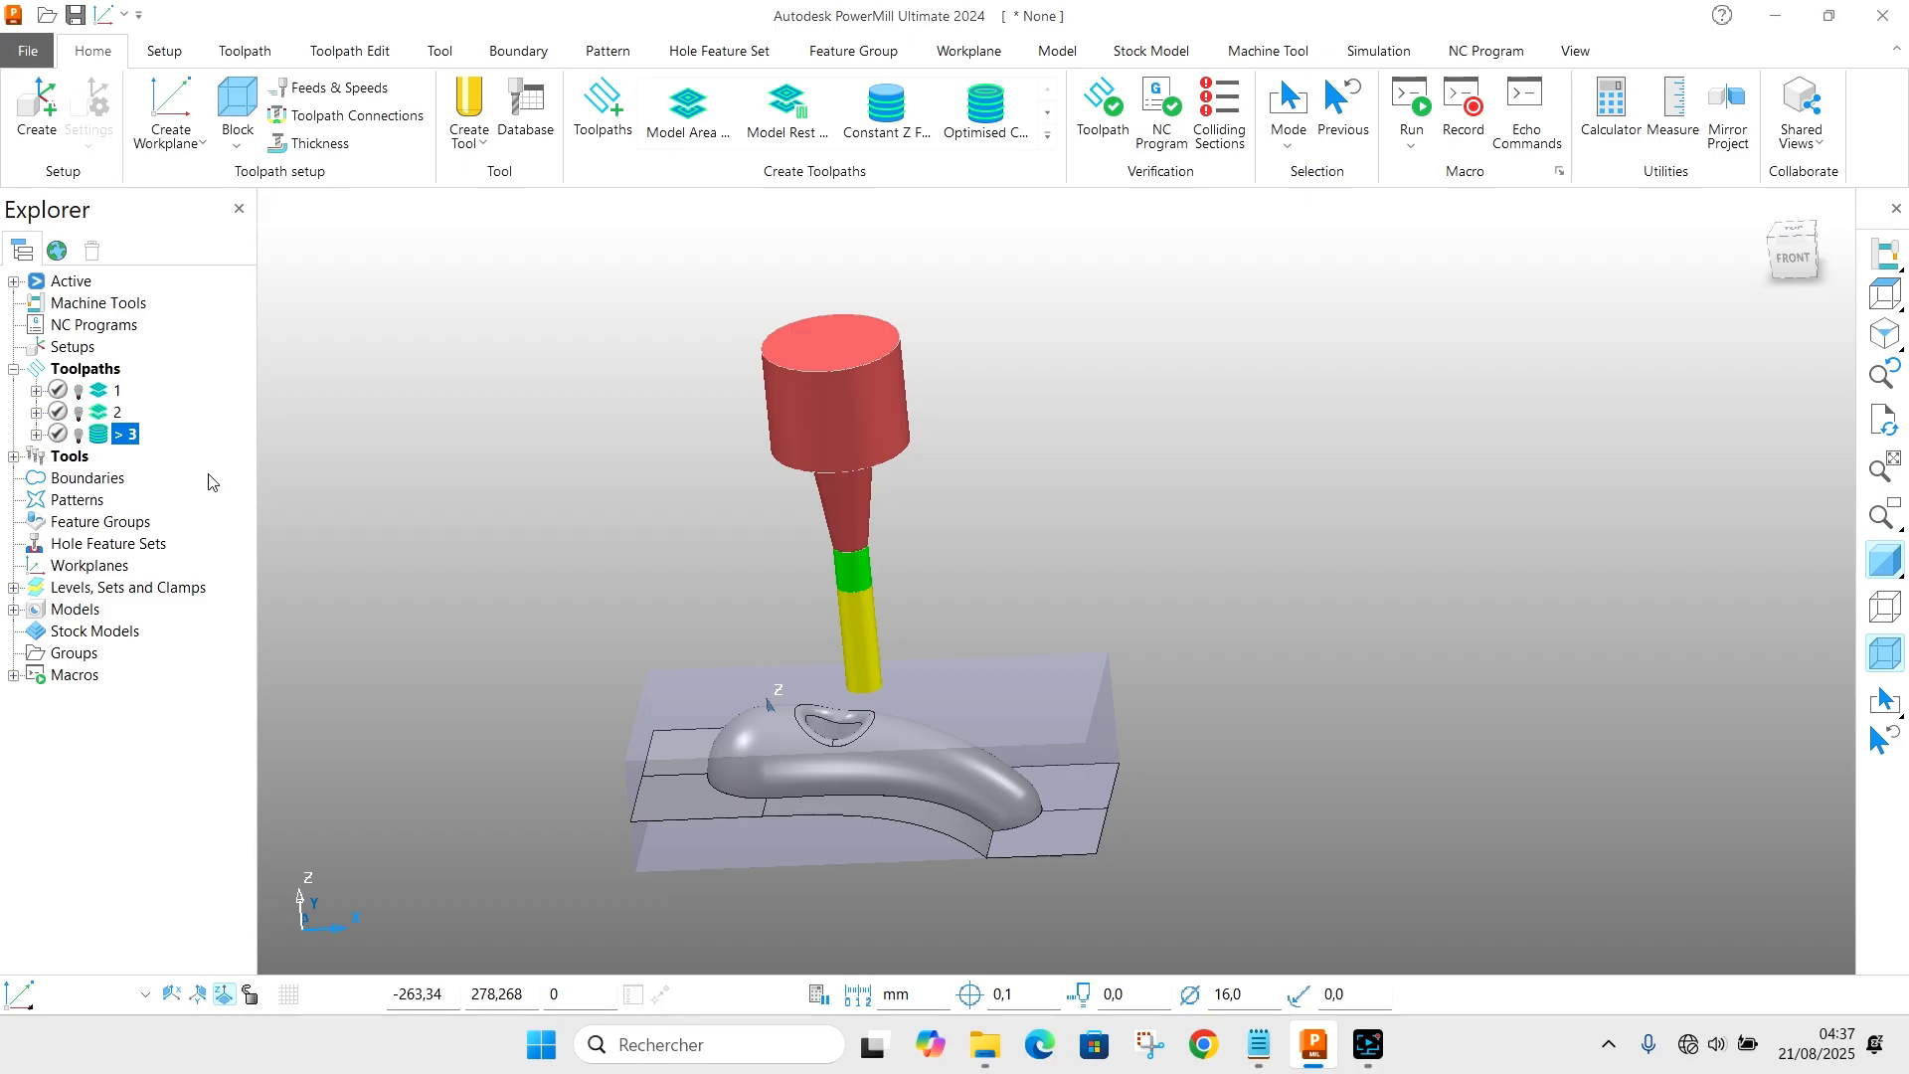
# Step: Create a ball nosed tool with a diameter of 8 mm and add a shank component to it
pyautogui.click(469, 137)
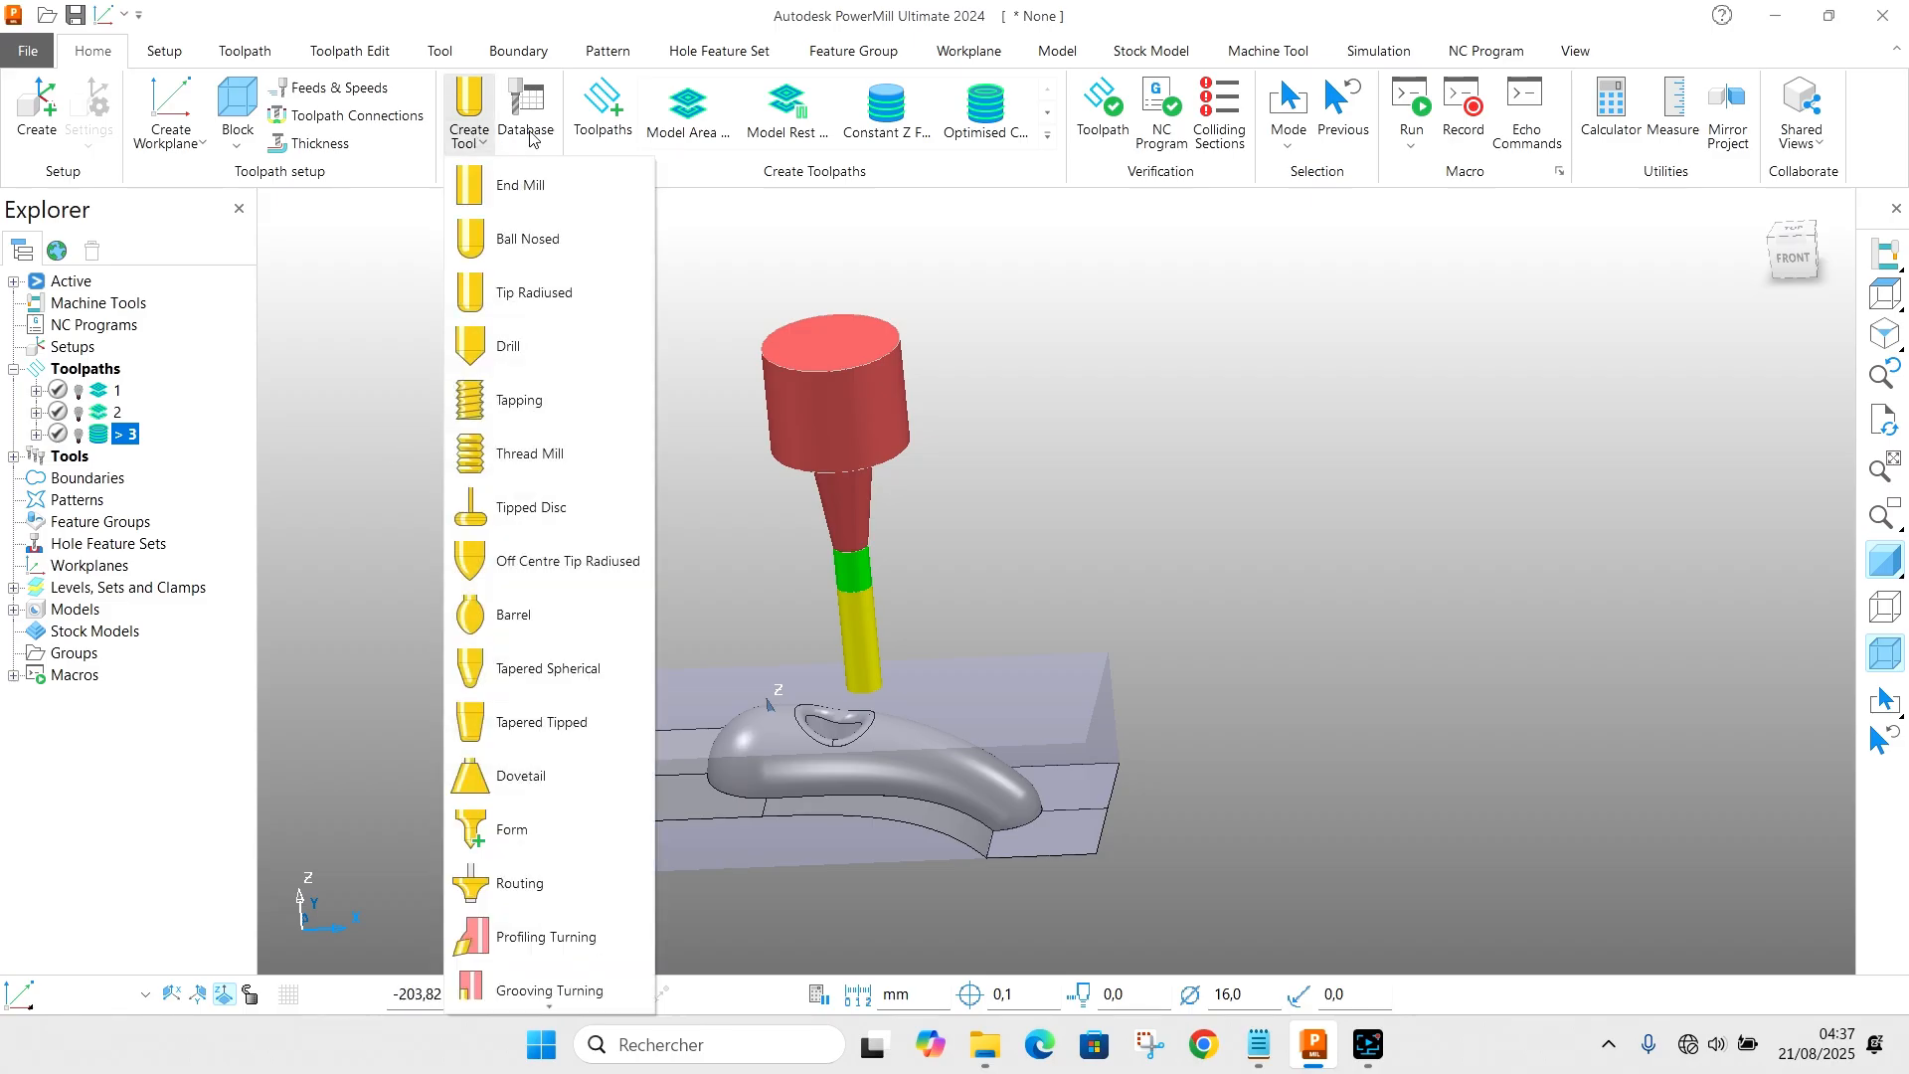
pyautogui.click(527, 240)
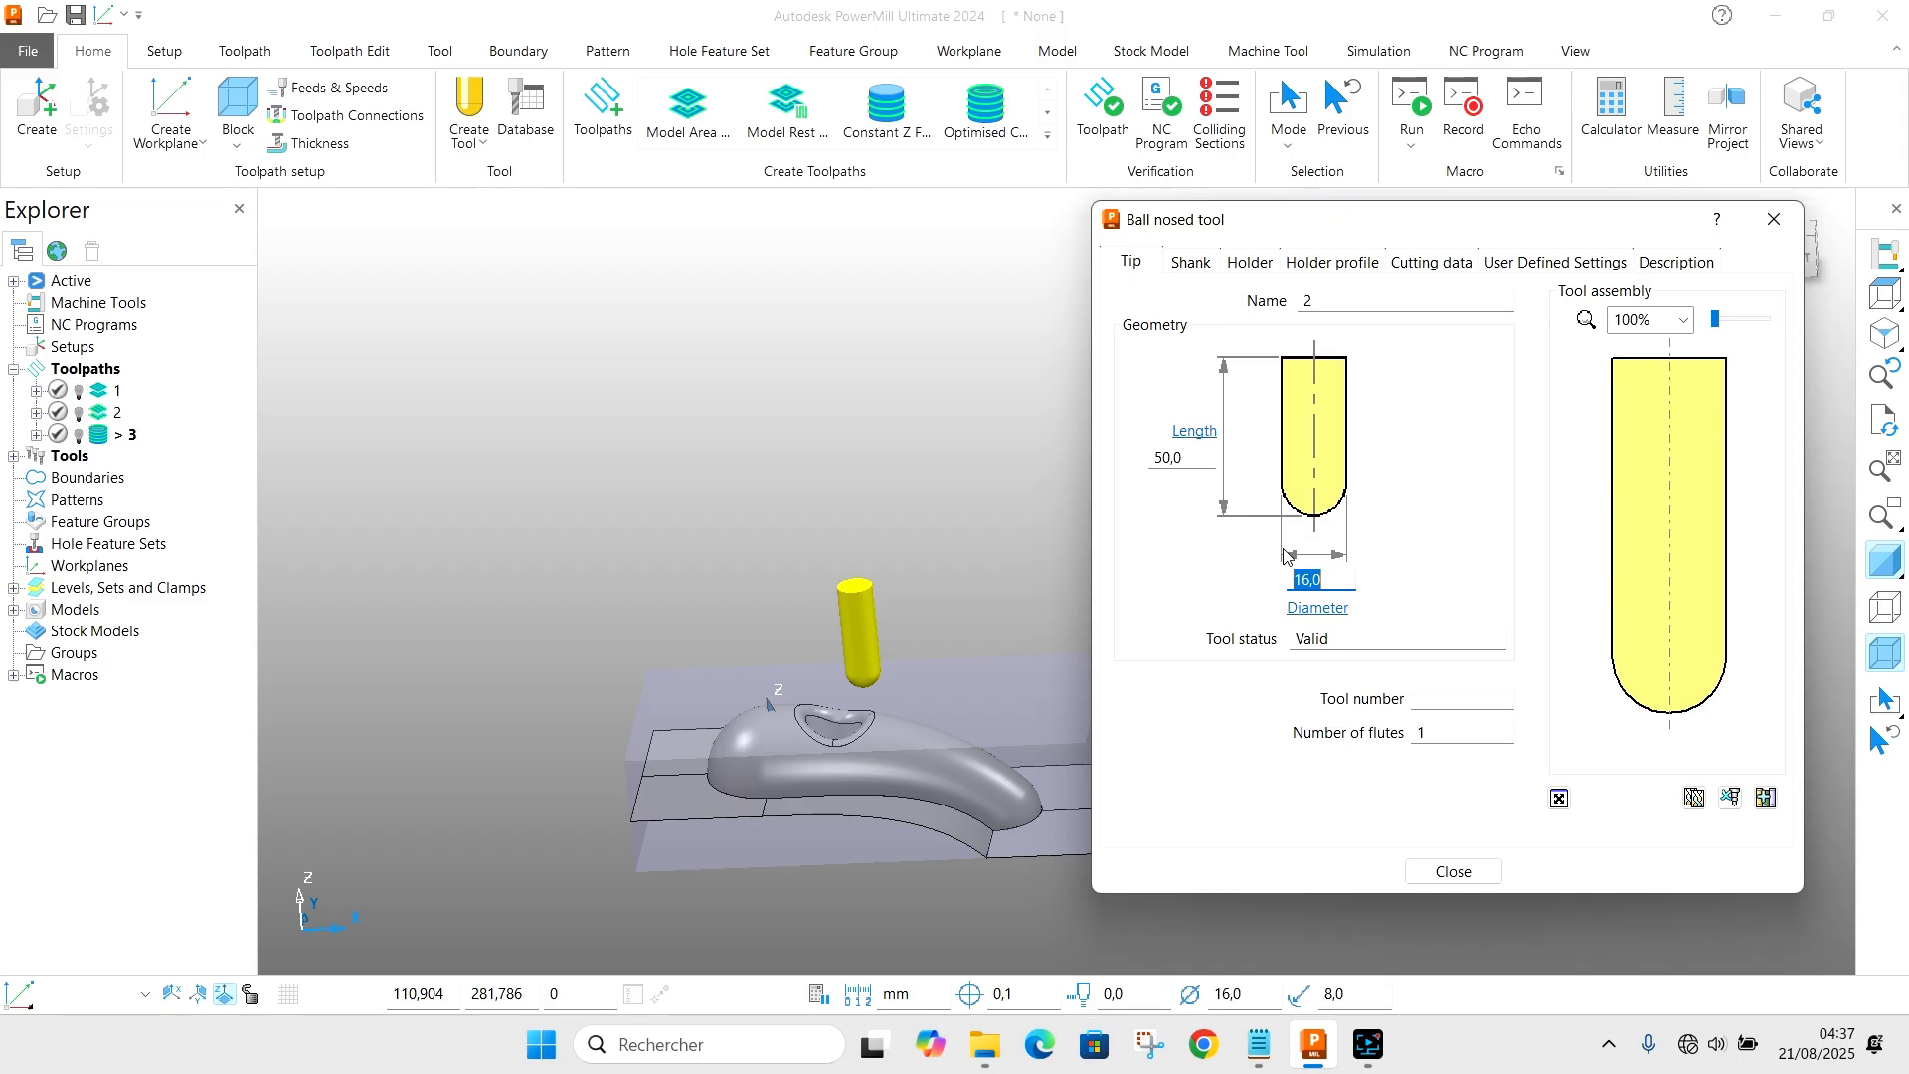
pyautogui.write('8')
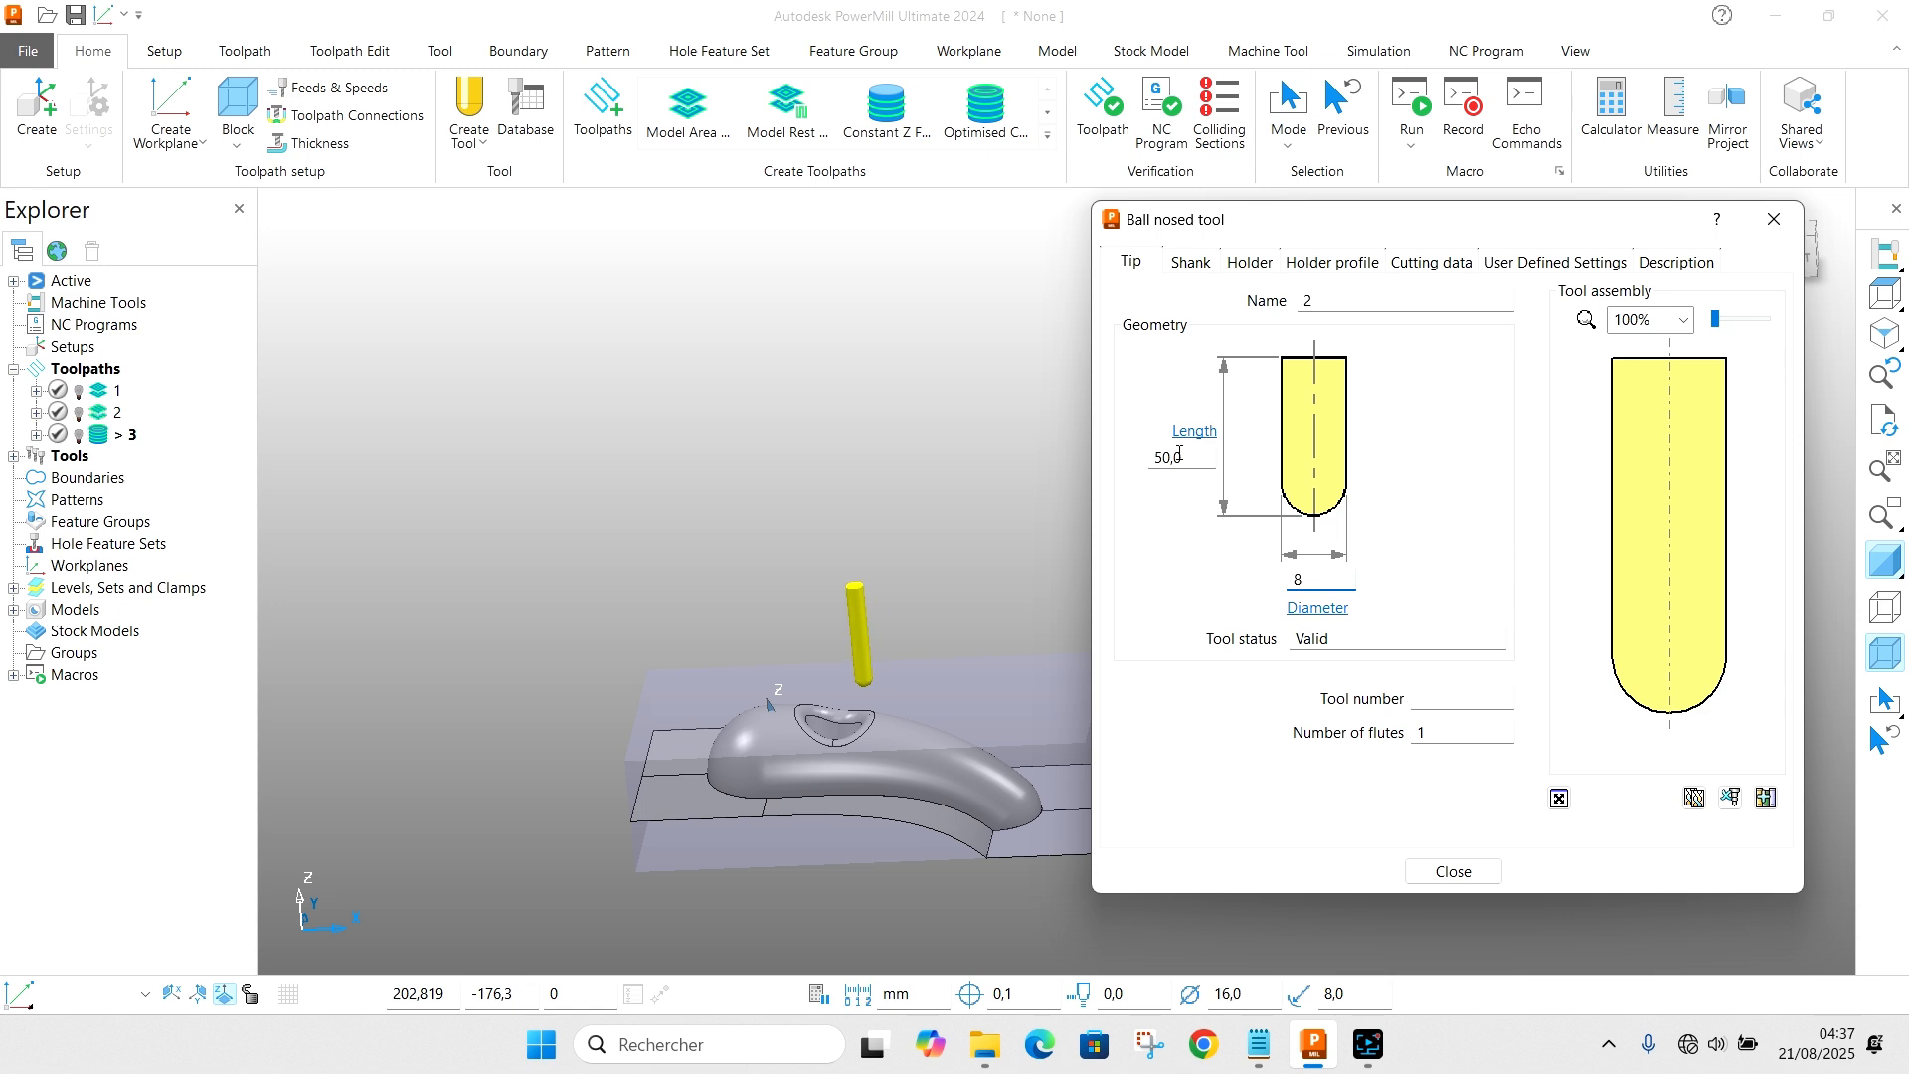
pyautogui.click(1191, 261)
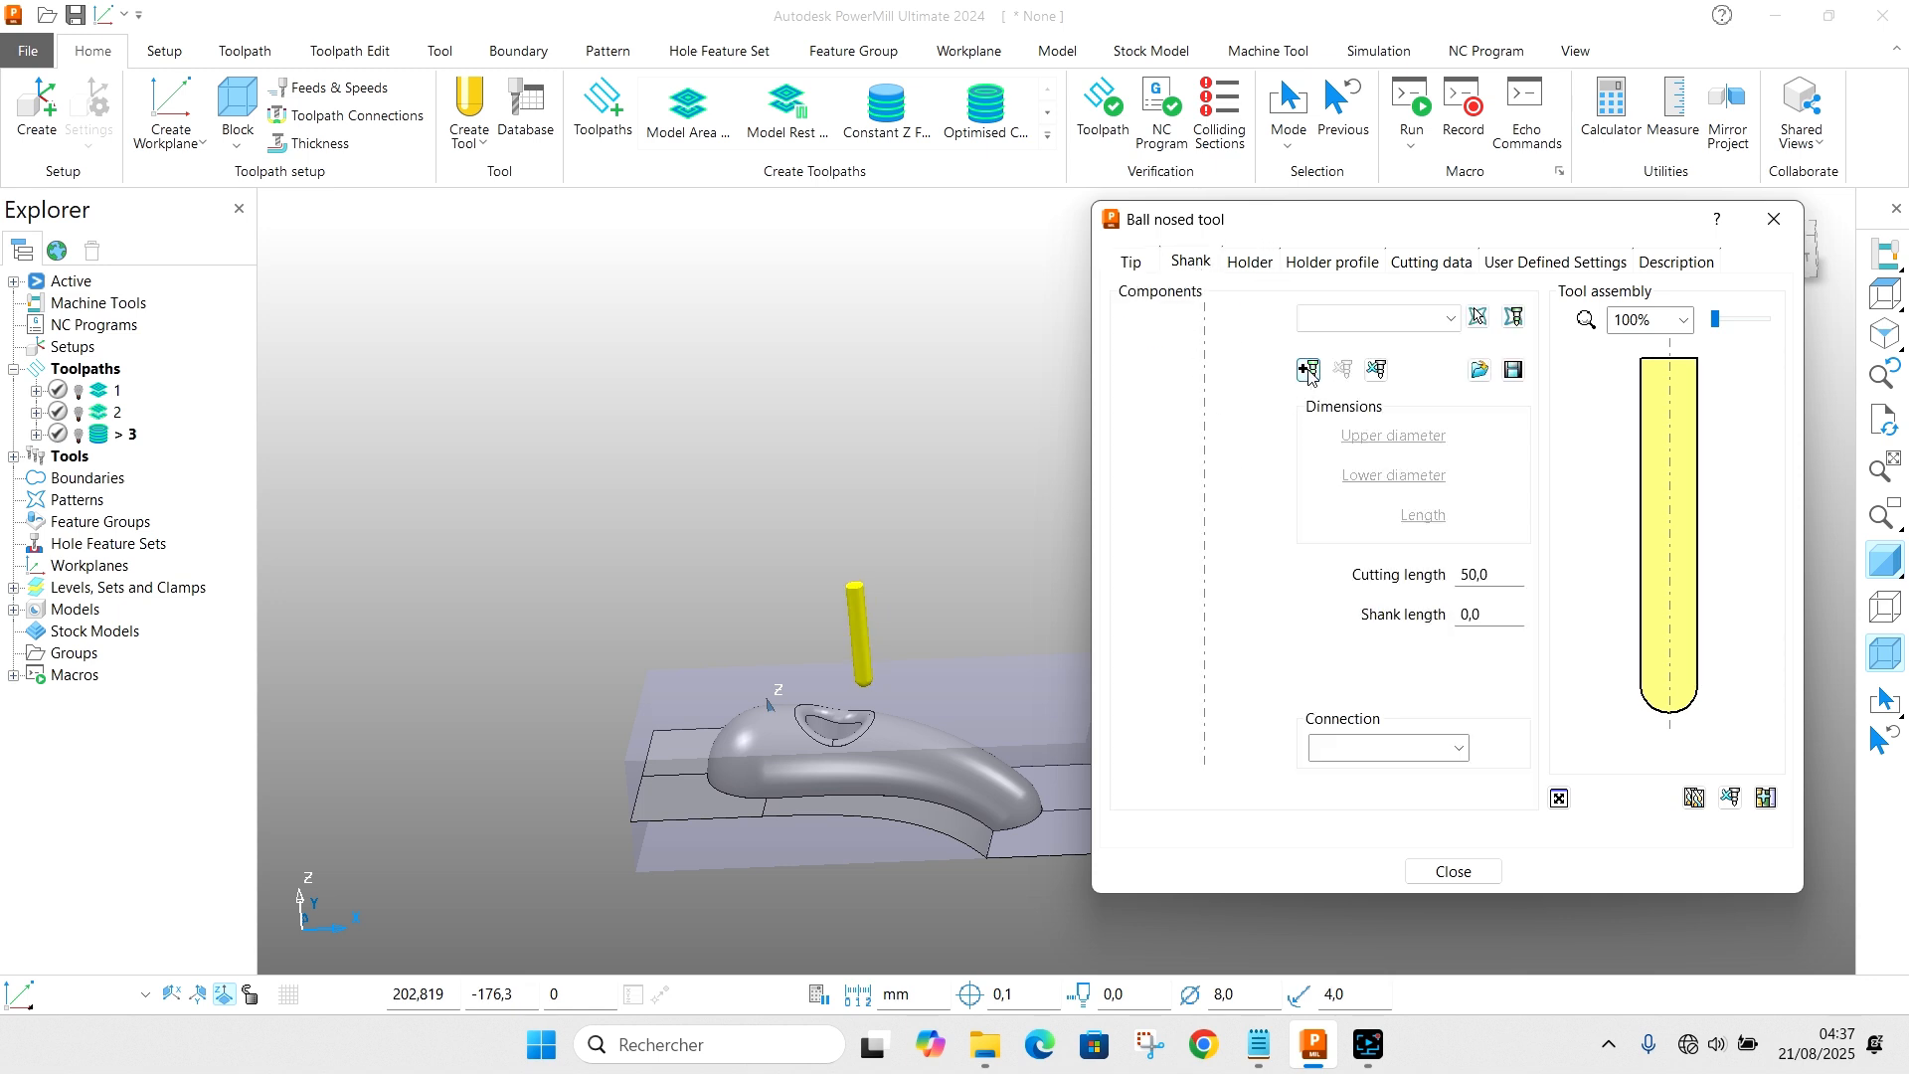
pyautogui.click(1308, 370)
# Step: Build the ball nosed tool's holder from a component with a 16 mm upper diameter and a second one 63 mm in diameter
pyautogui.click(1252, 262)
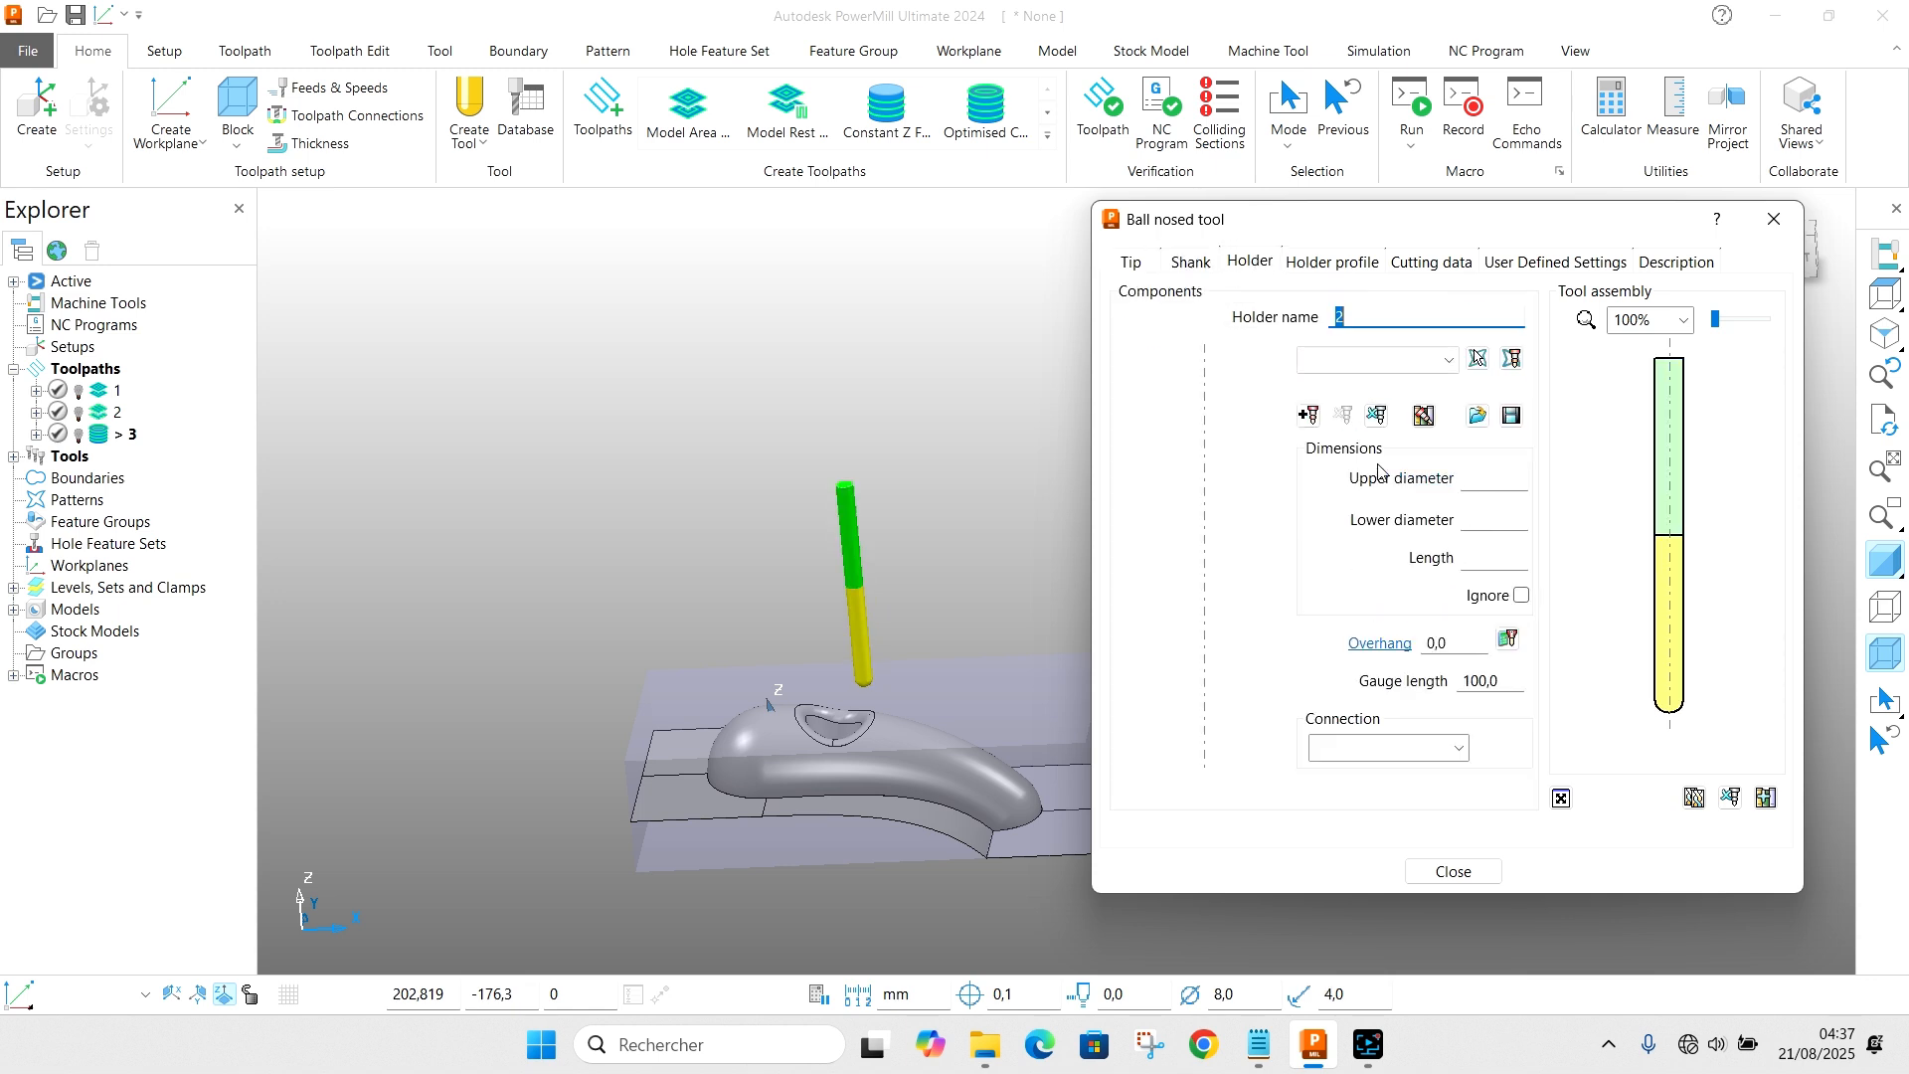
pyautogui.click(1309, 414)
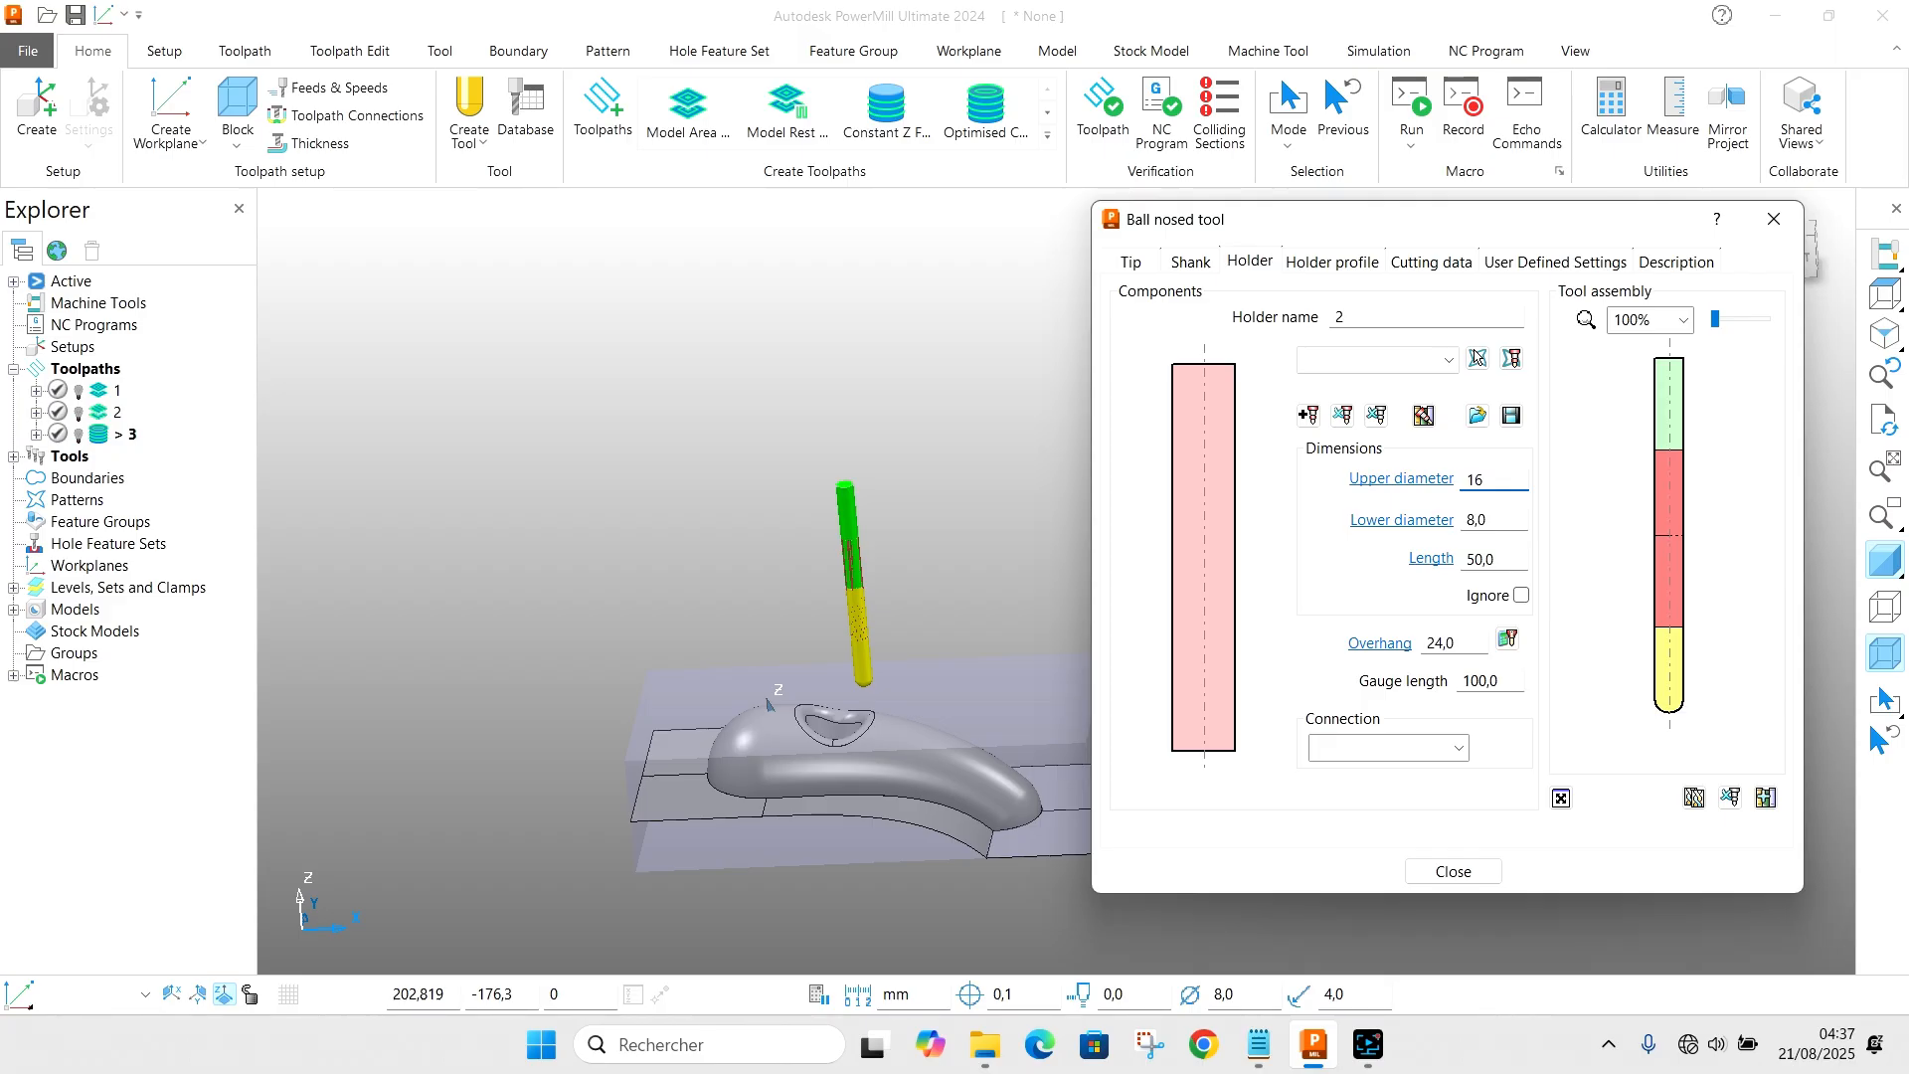
pyautogui.write('16')
pyautogui.click(958, 413)
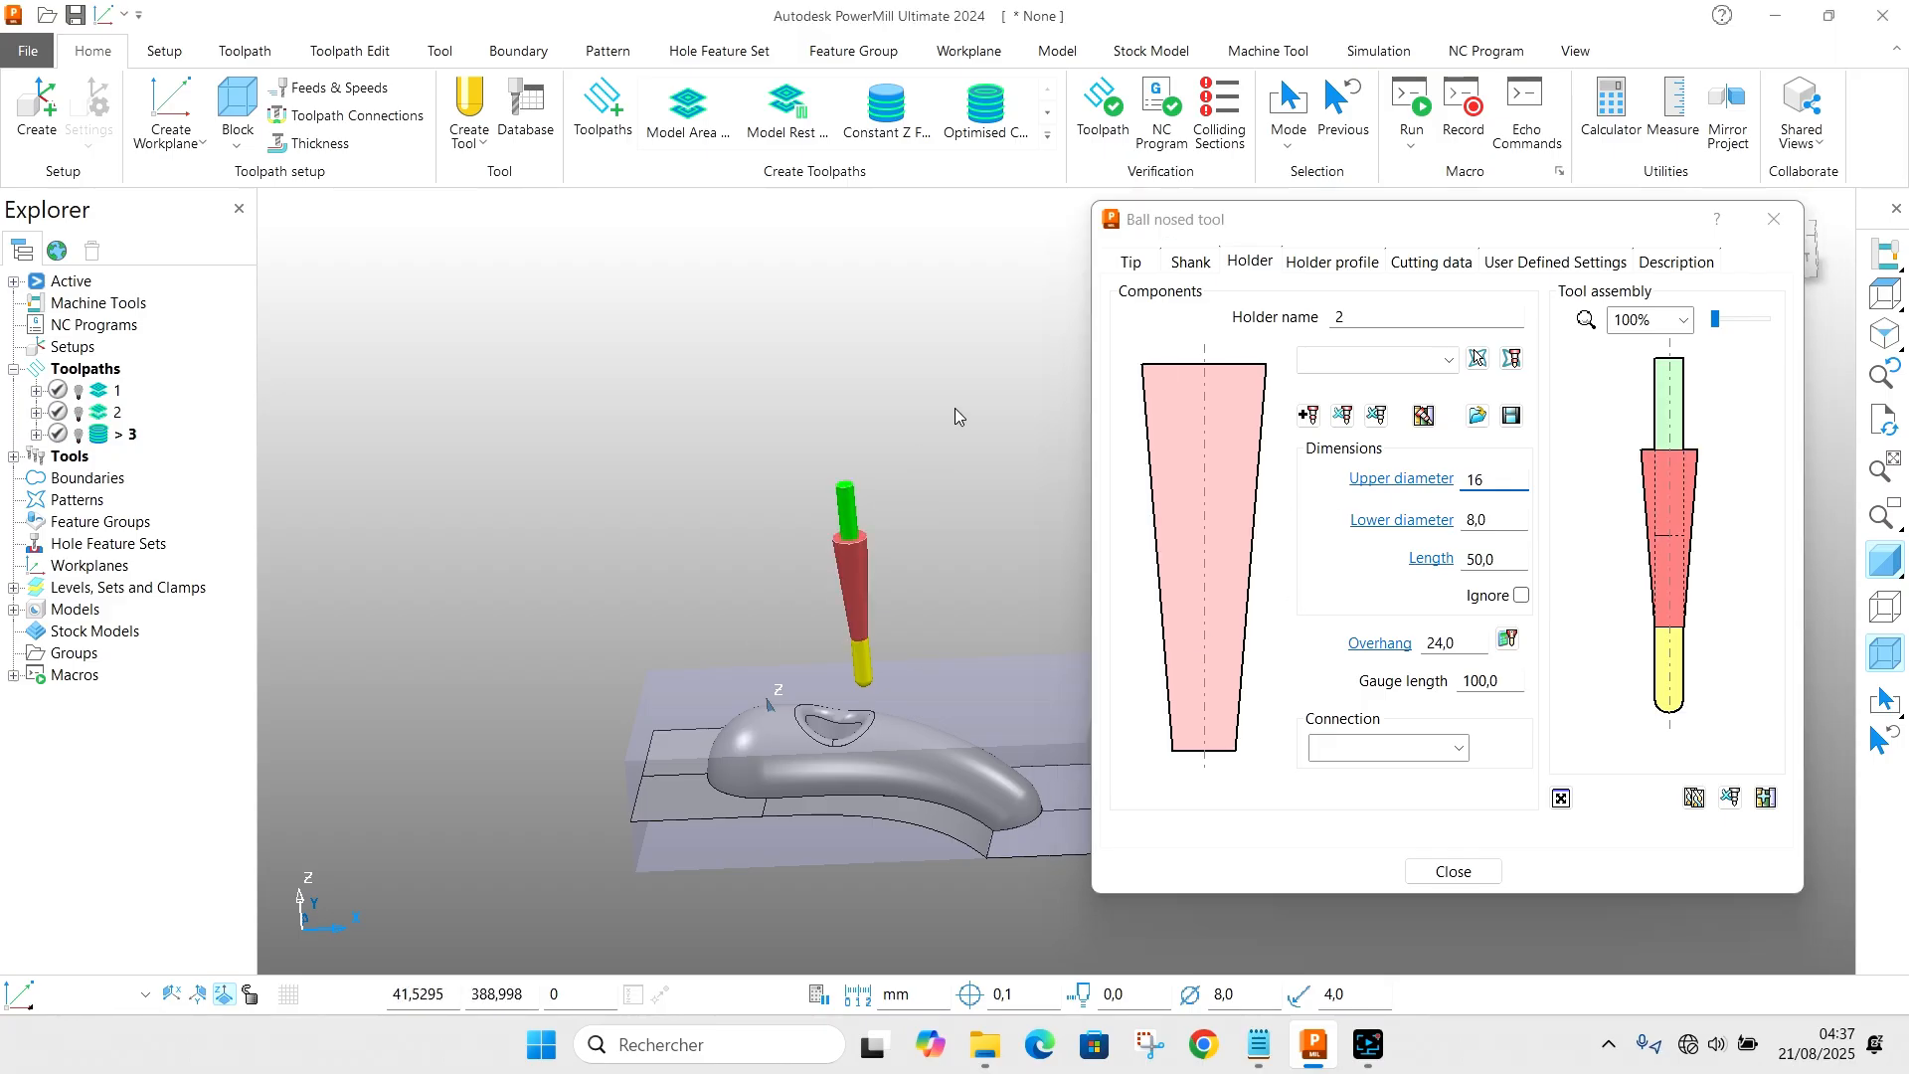
pyautogui.click(1308, 415)
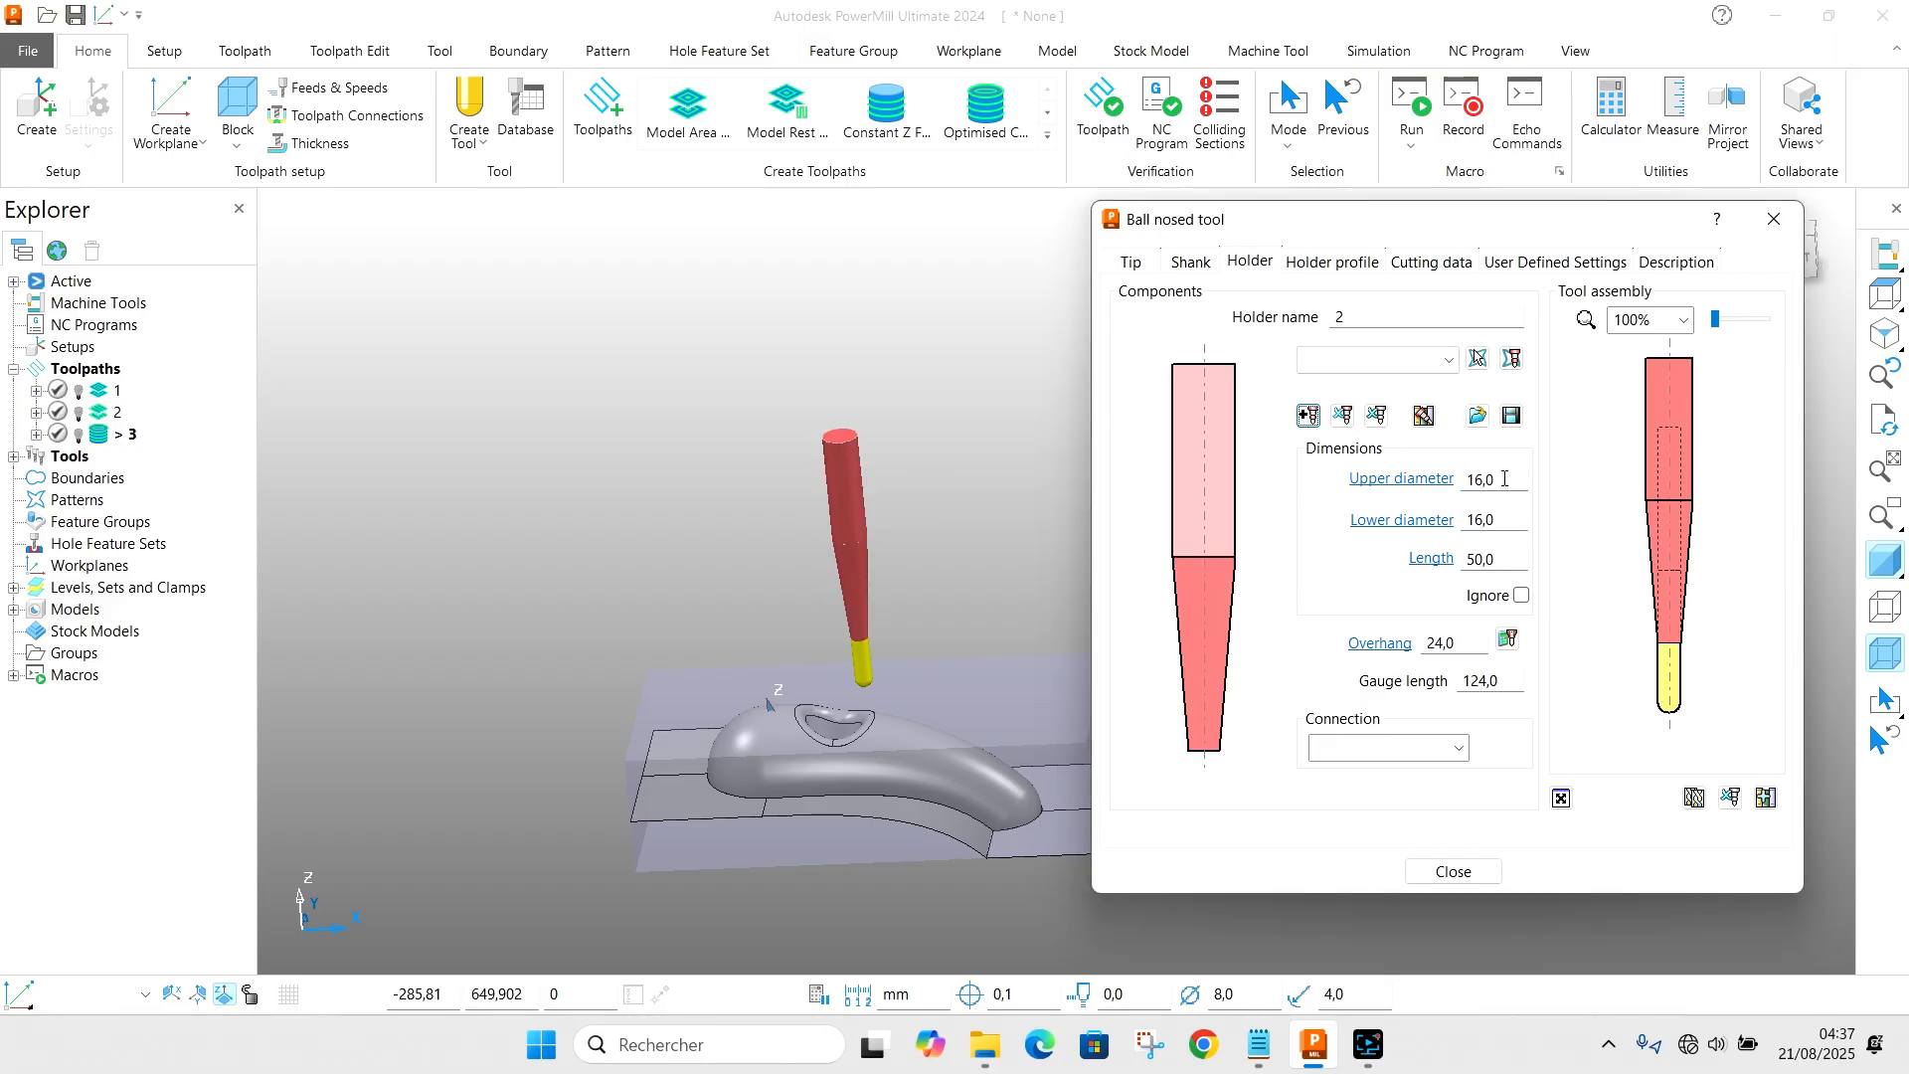
pyautogui.moveTo(1505, 517); pyautogui.dragTo(1463, 519)
pyautogui.click(682, 362)
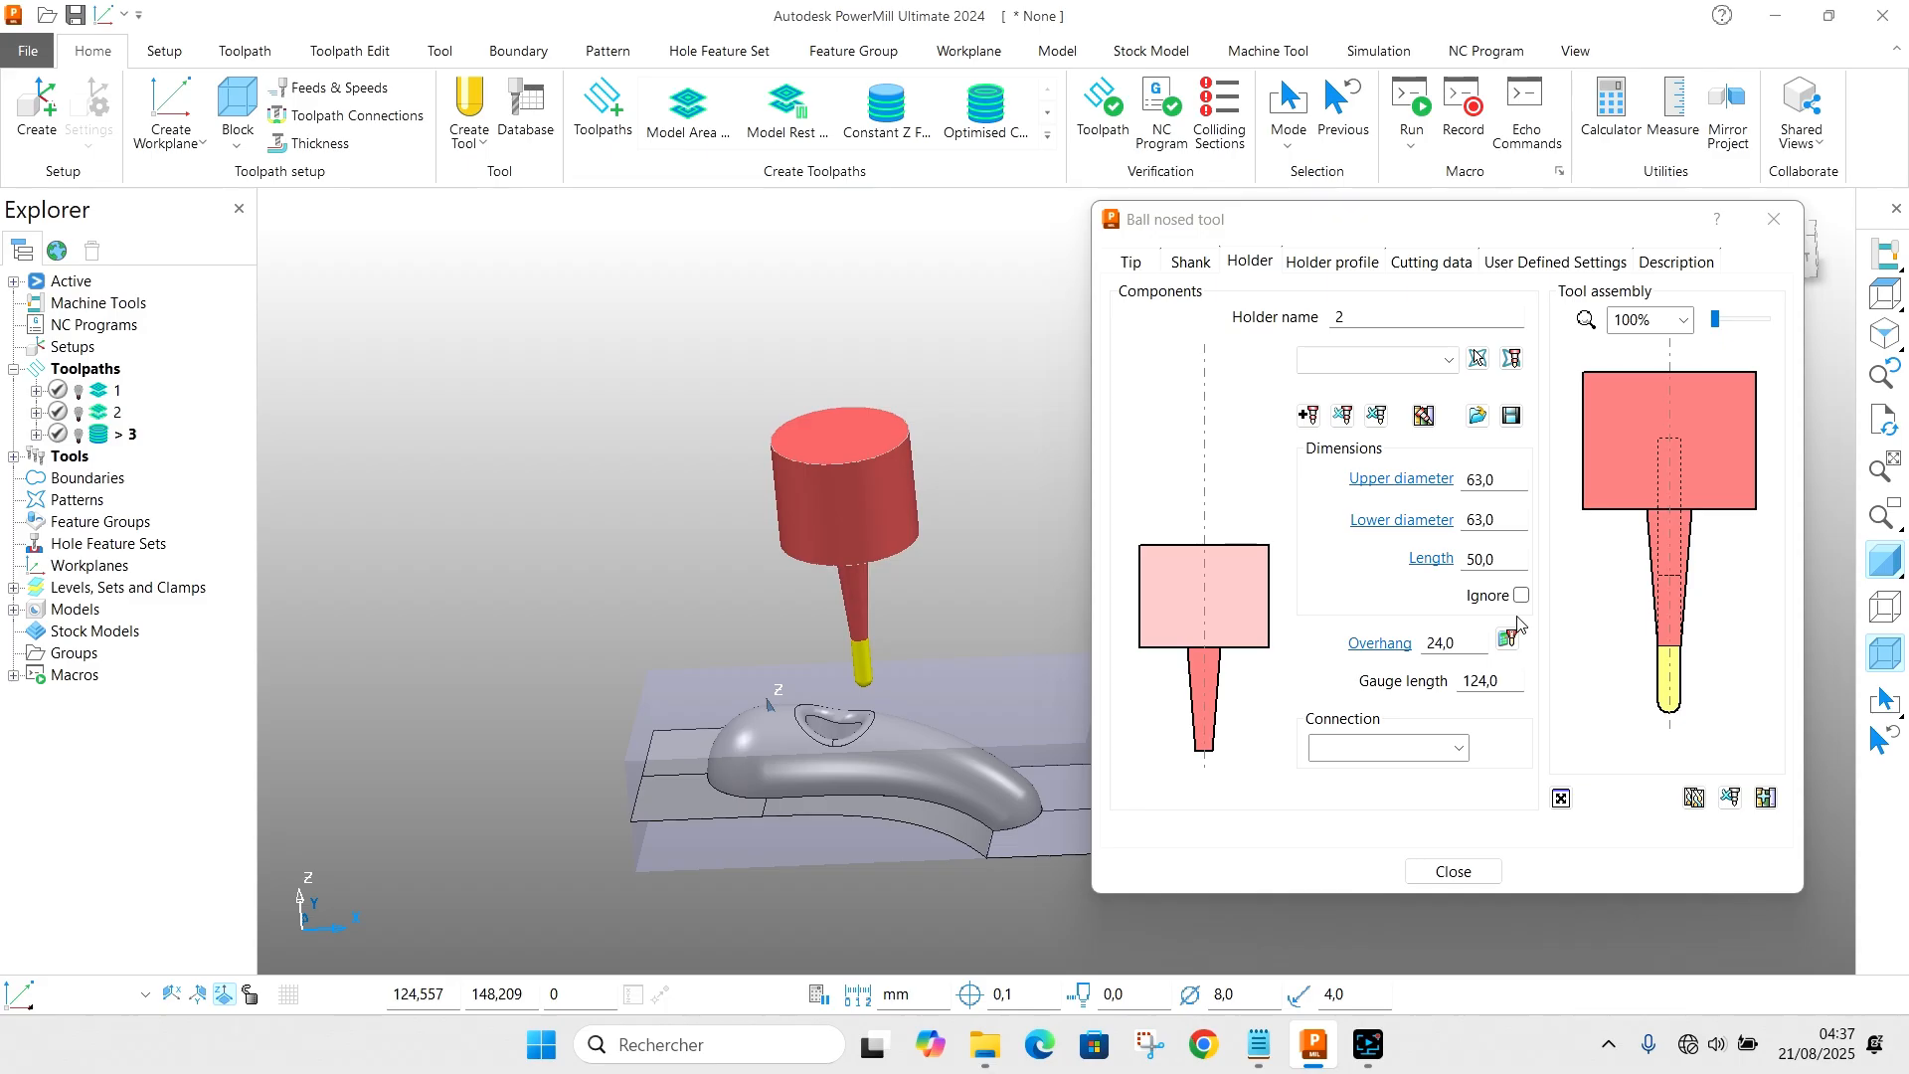
# Step: Set the holder overhang to 70 mm and finish defining the ball nosed tool
pyautogui.click(1462, 640)
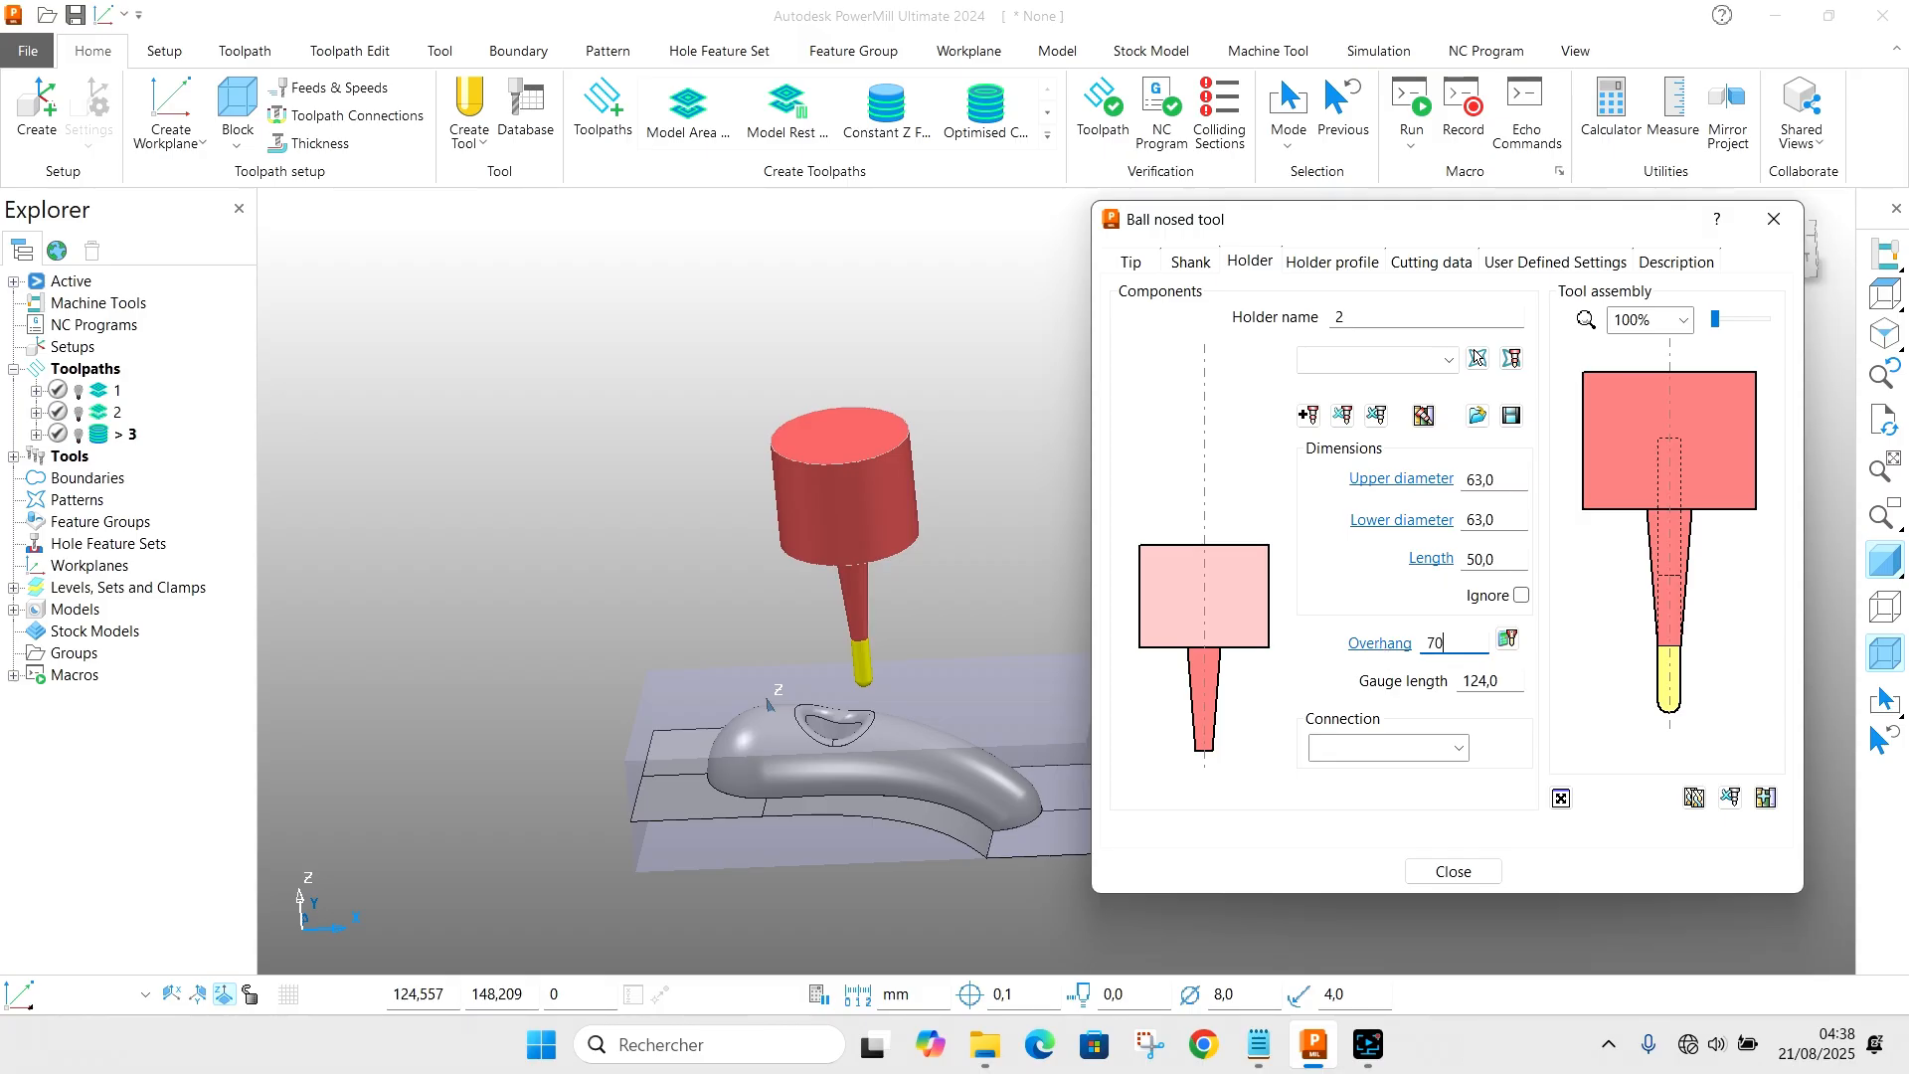
pyautogui.click(642, 537)
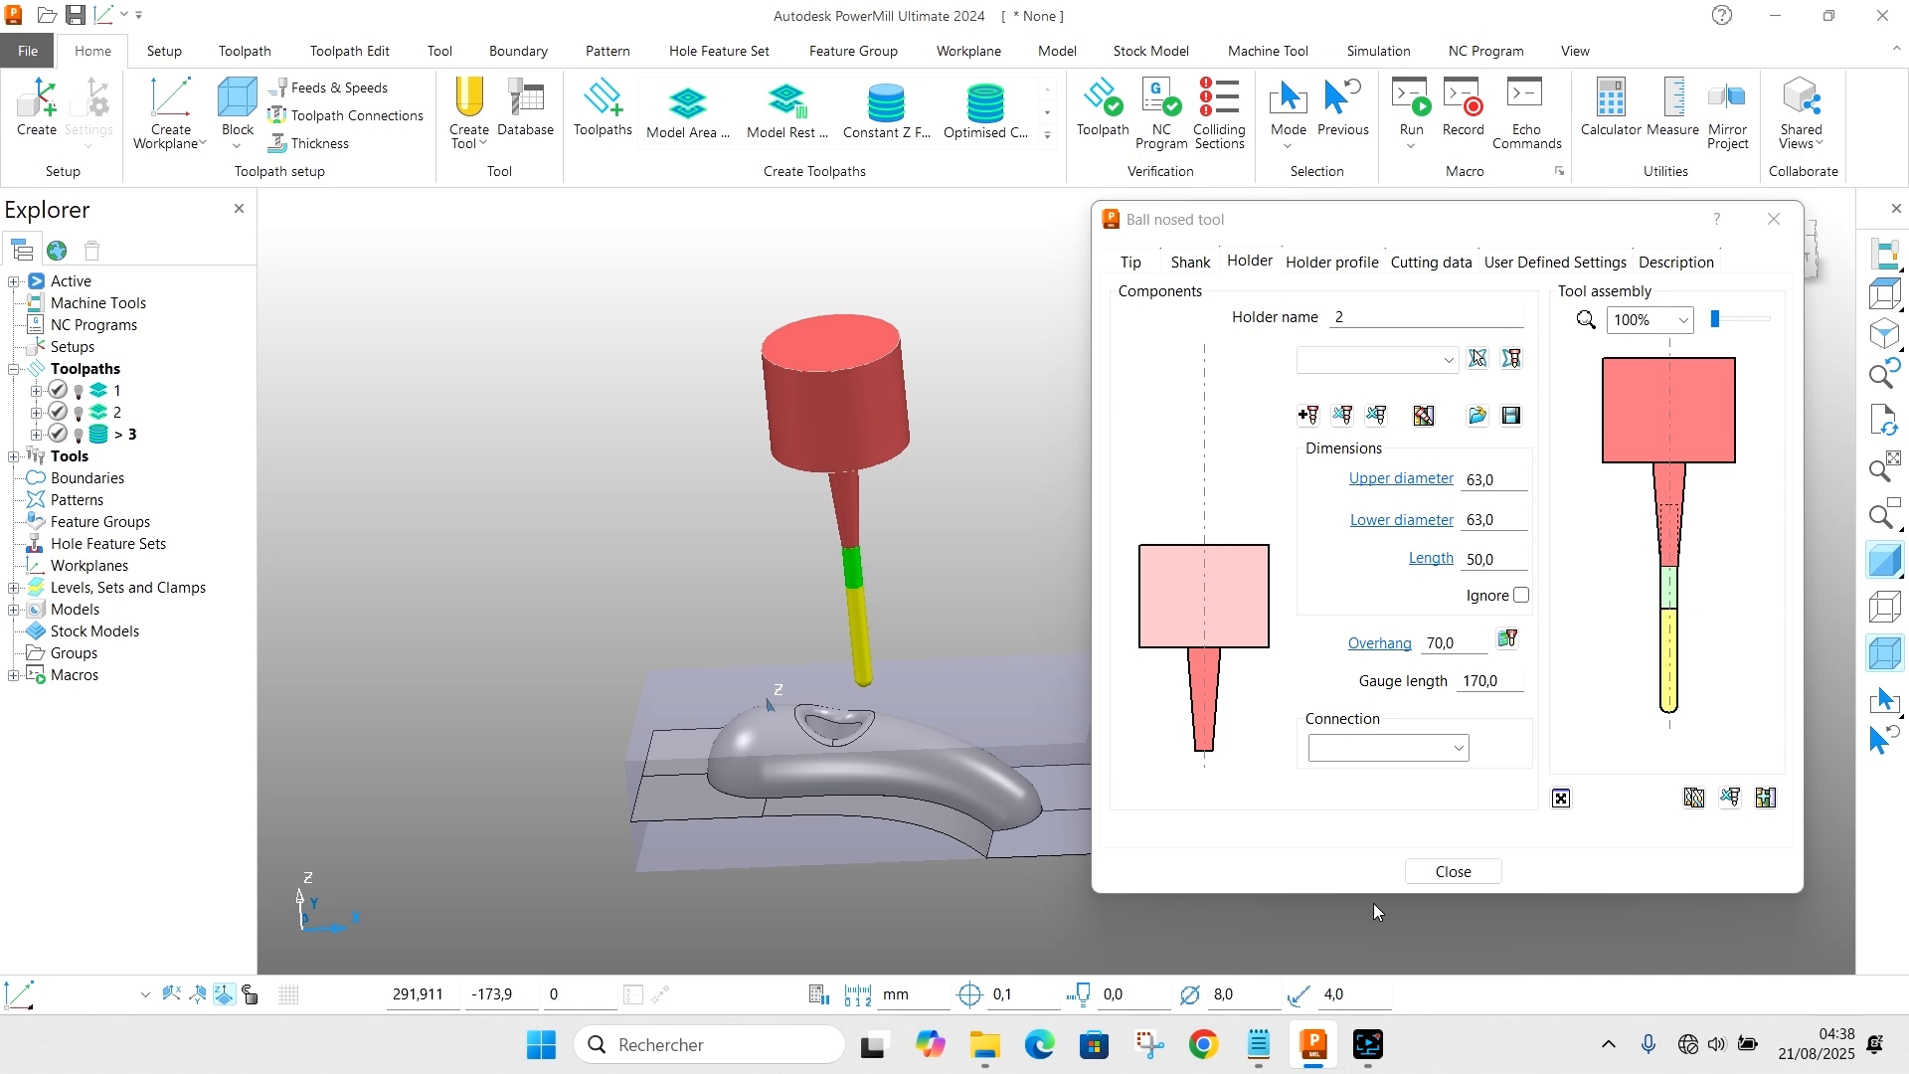
pyautogui.click(1451, 869)
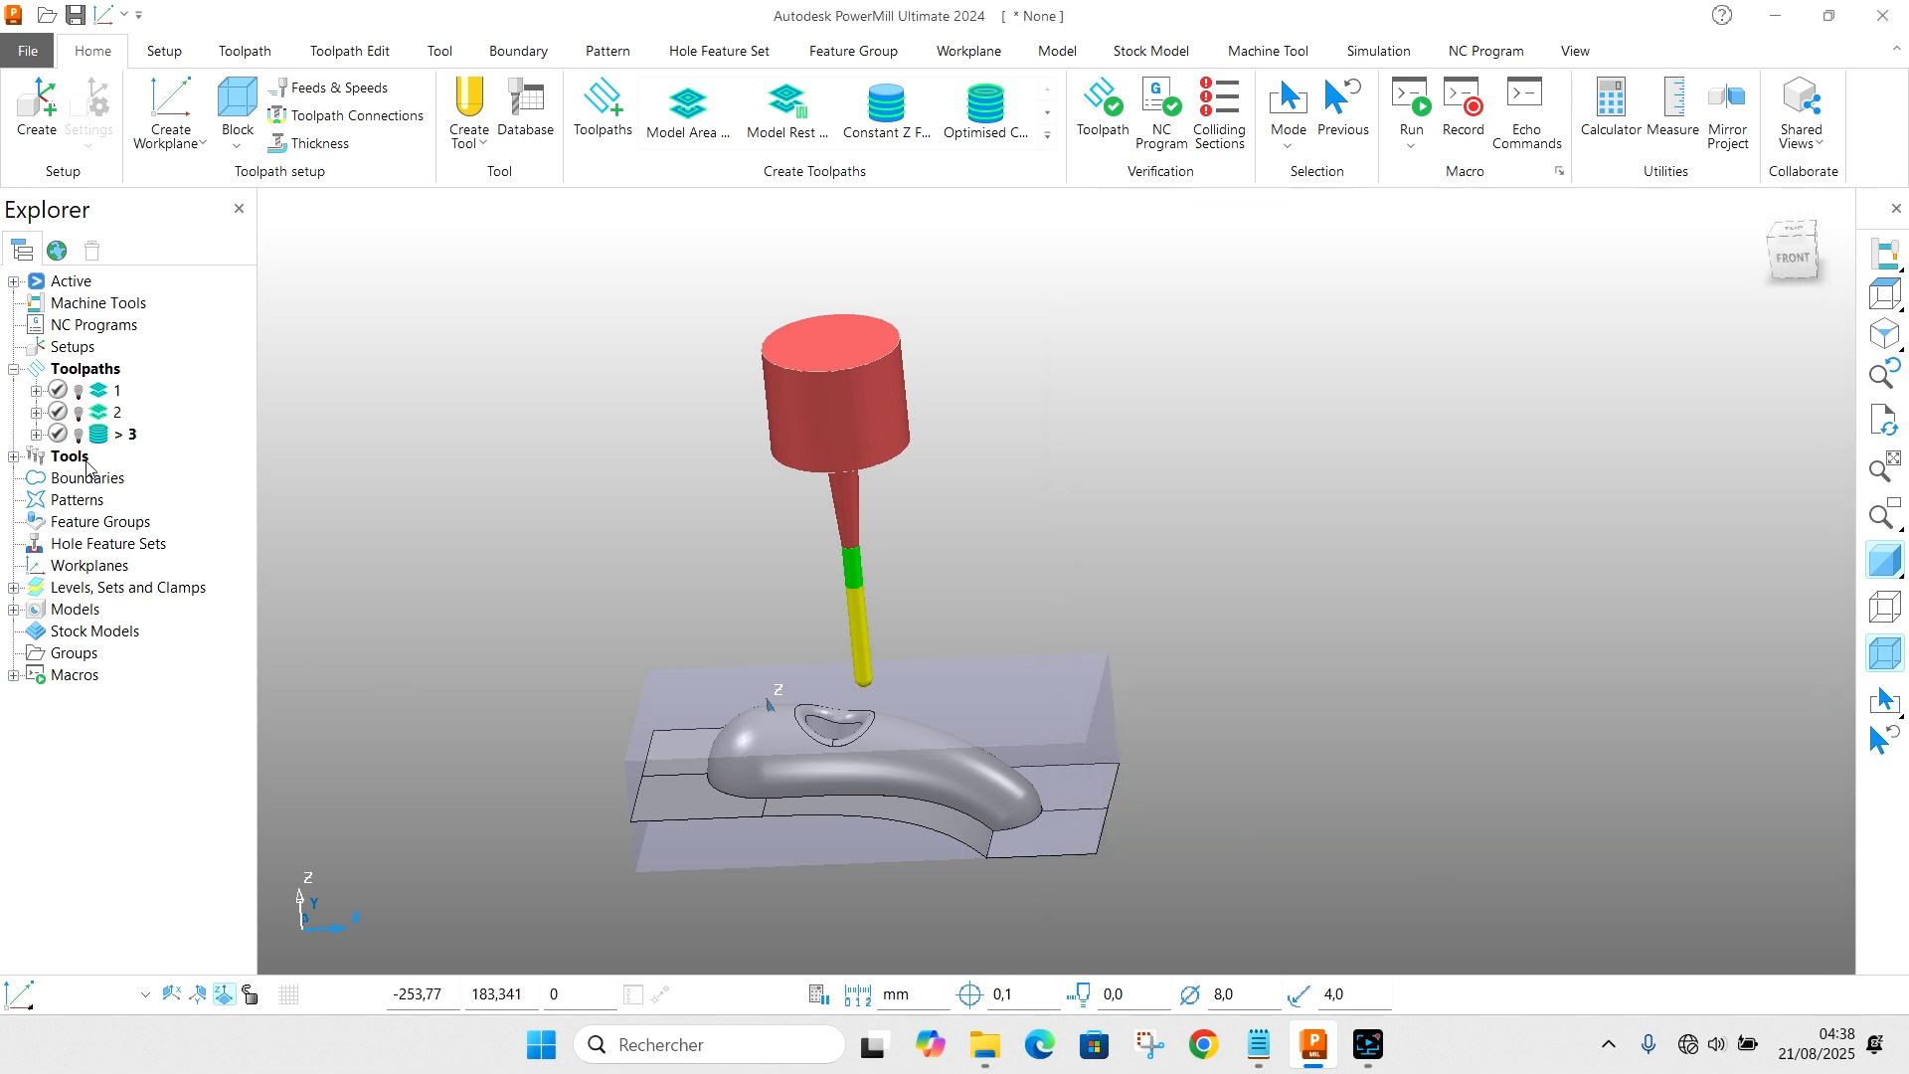
# Step: Make toolpath 3's settings editable and assign ball nosed tool 2 to it
pyautogui.rightClick(106, 435)
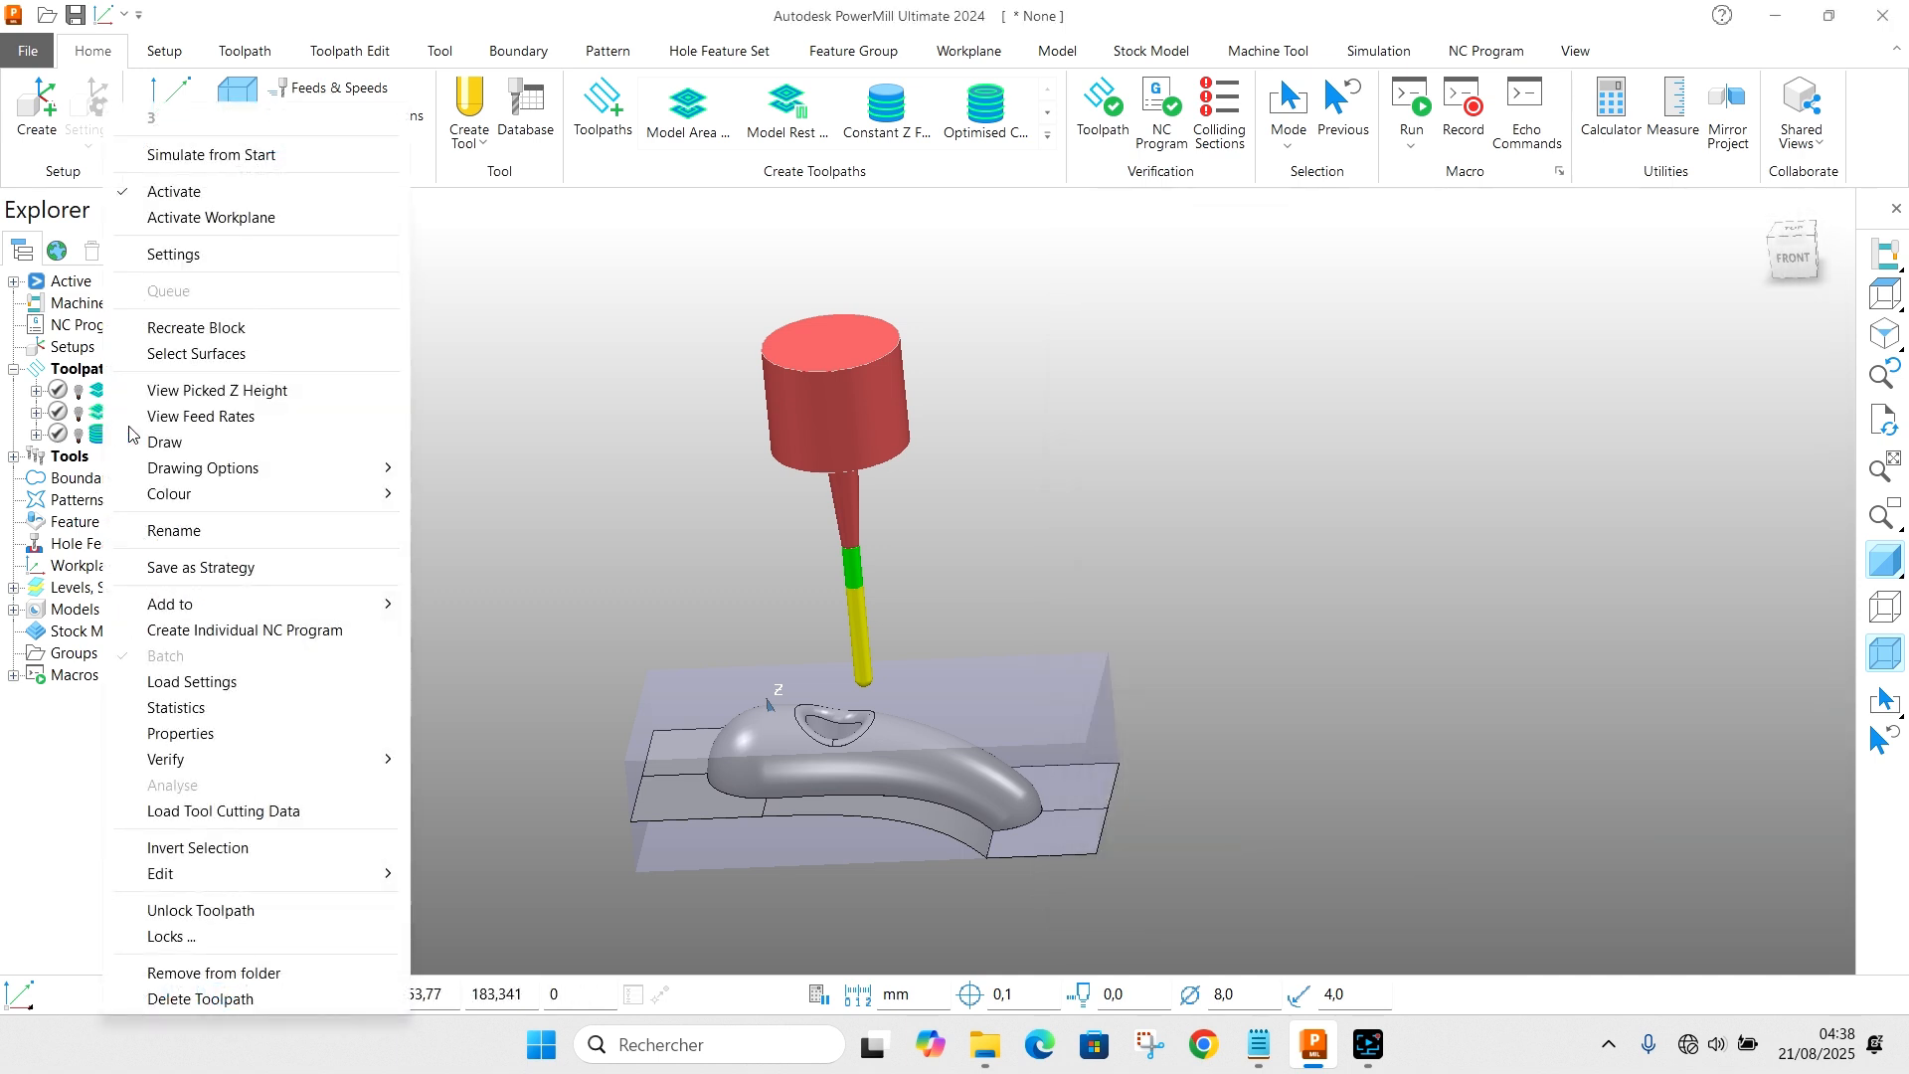
pyautogui.click(177, 256)
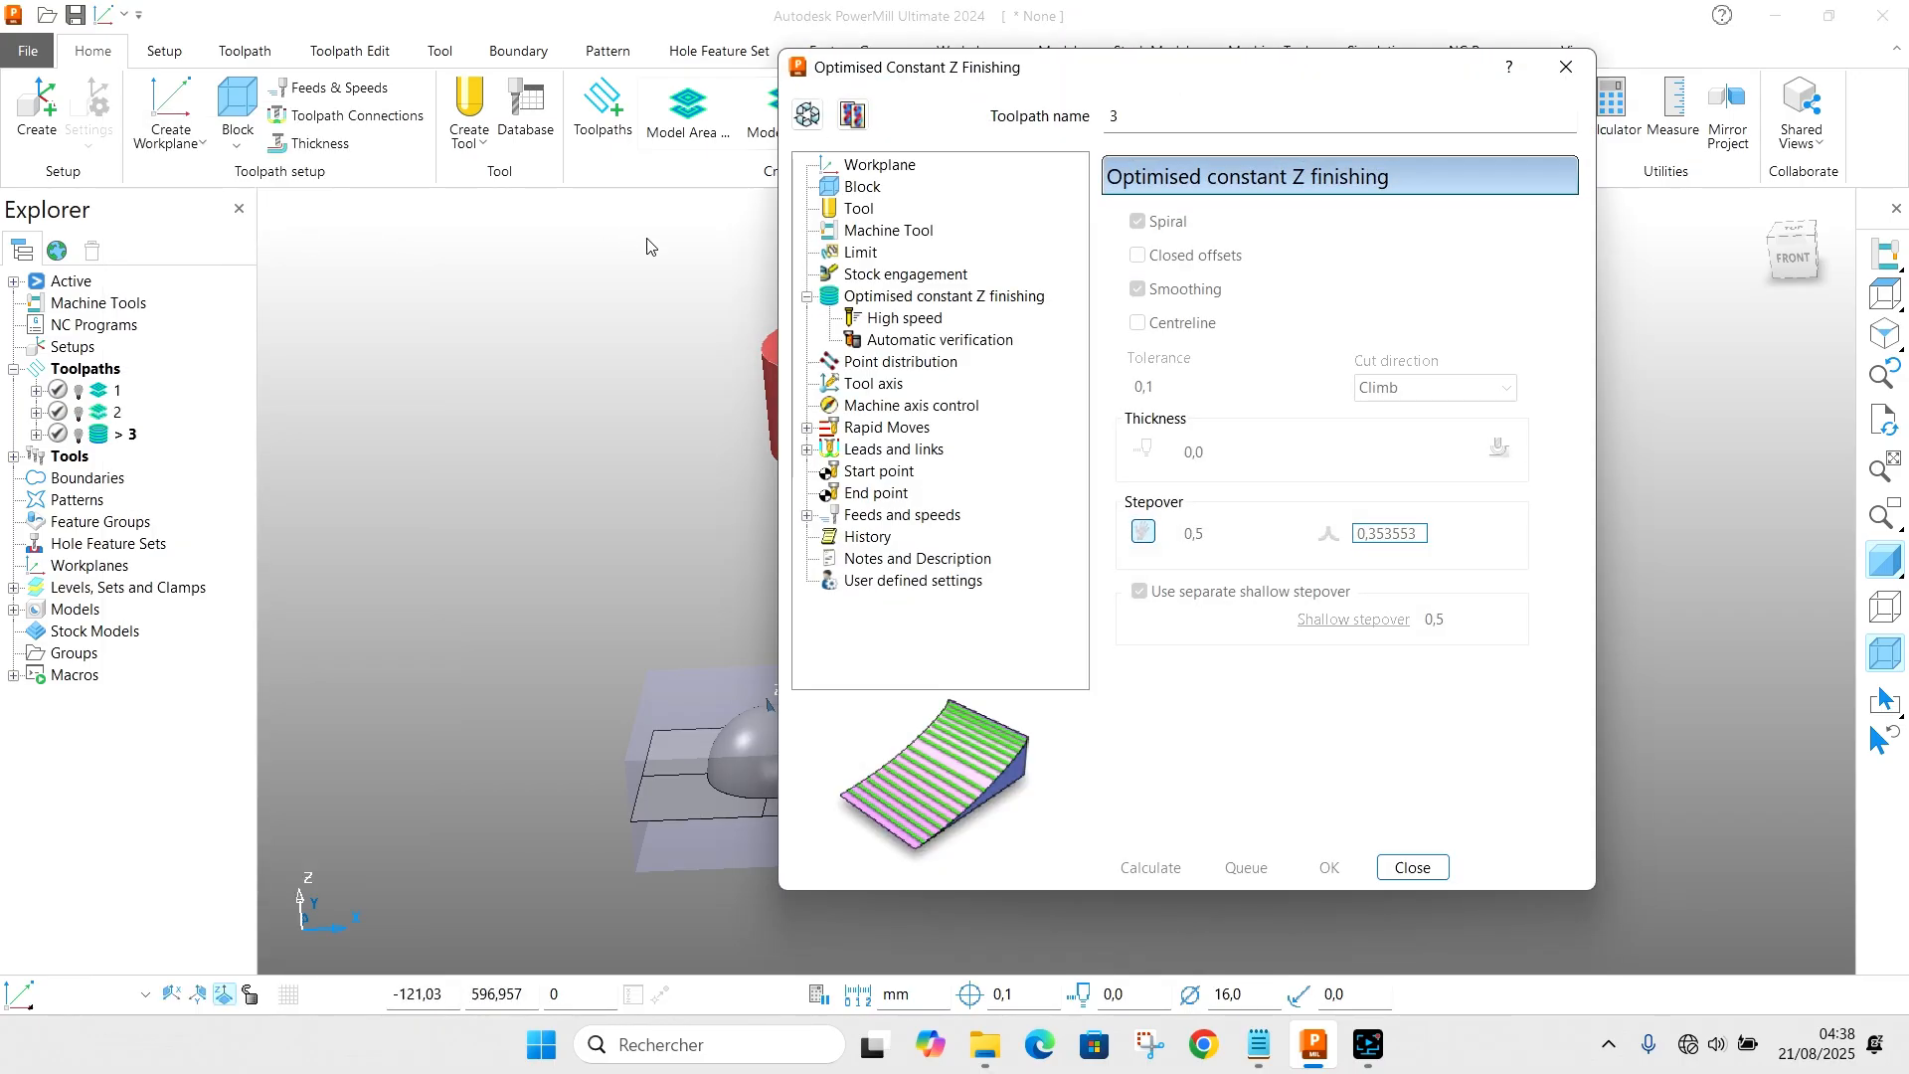
pyautogui.click(857, 208)
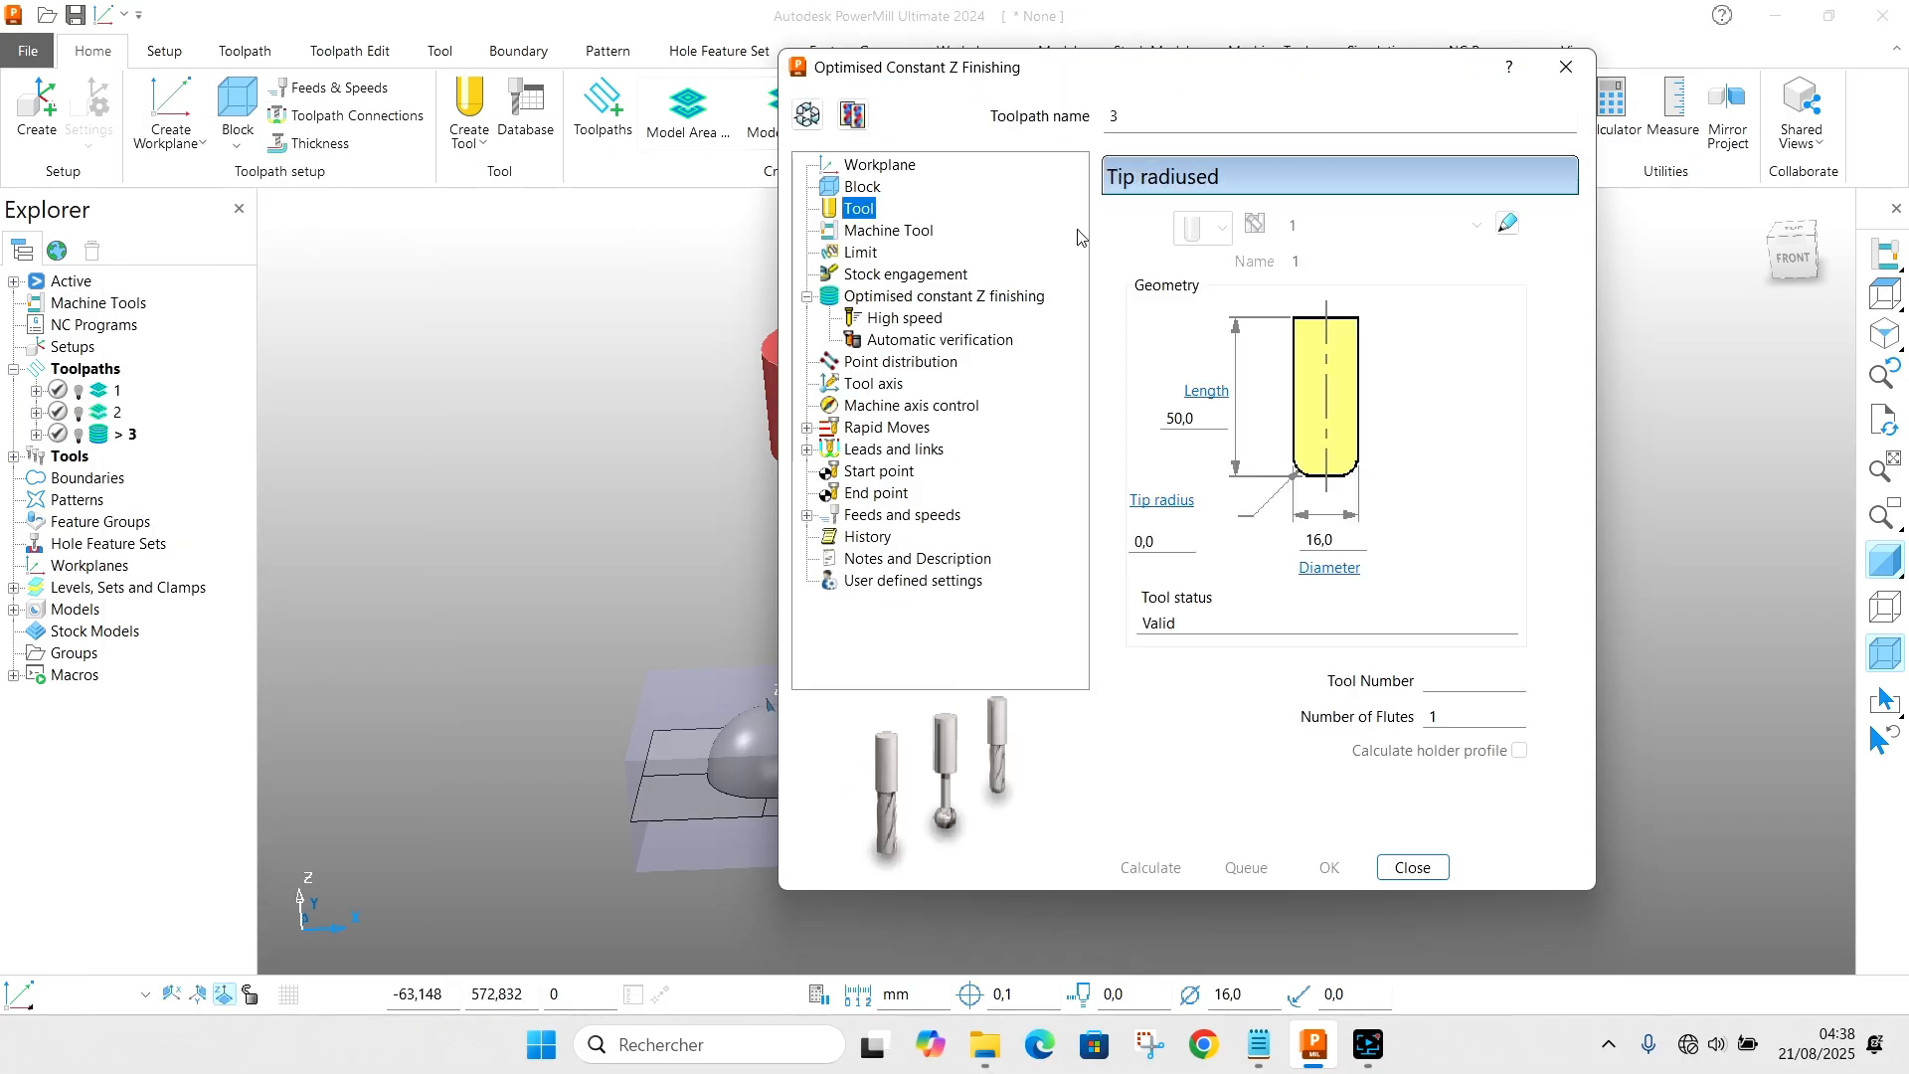
pyautogui.click(803, 117)
pyautogui.click(1447, 224)
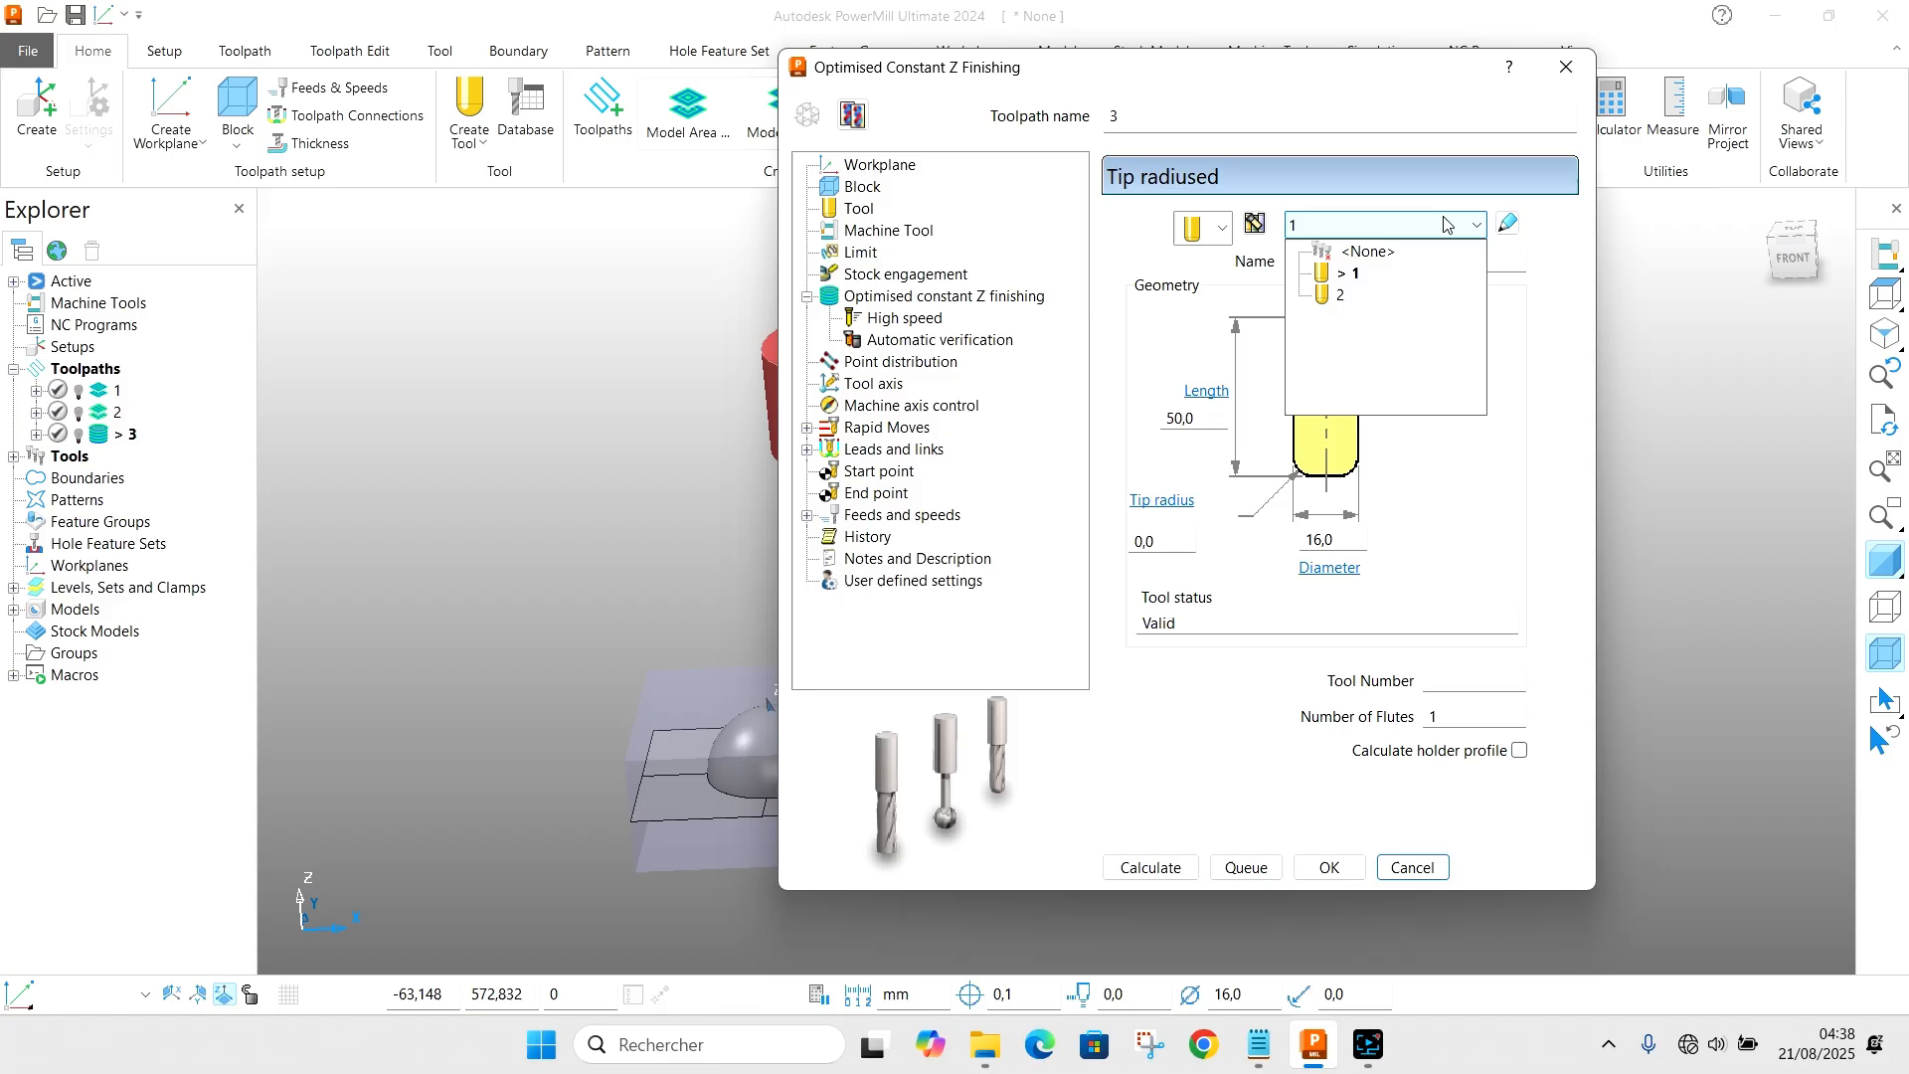
pyautogui.click(1332, 288)
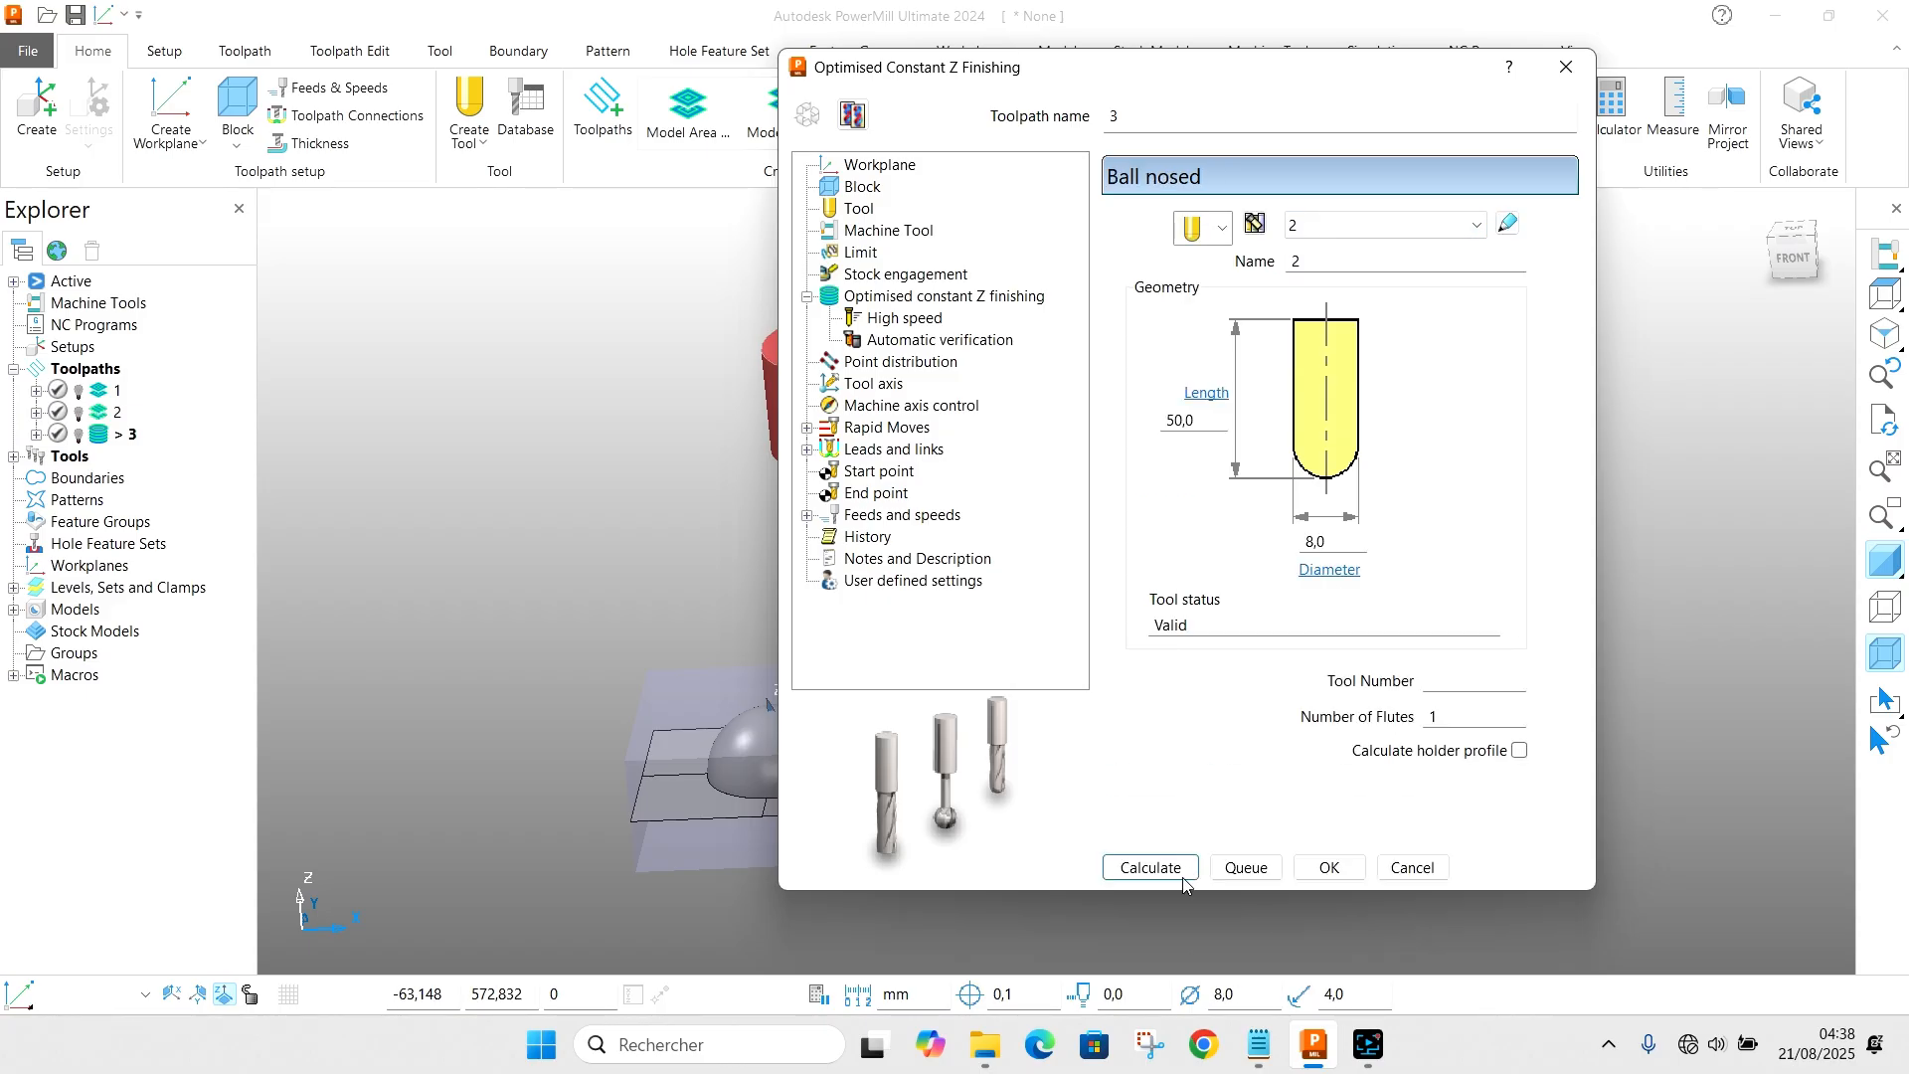
# Step: Recalculate toolpath 3 with the ball nosed tool and close its settings
pyautogui.click(1142, 866)
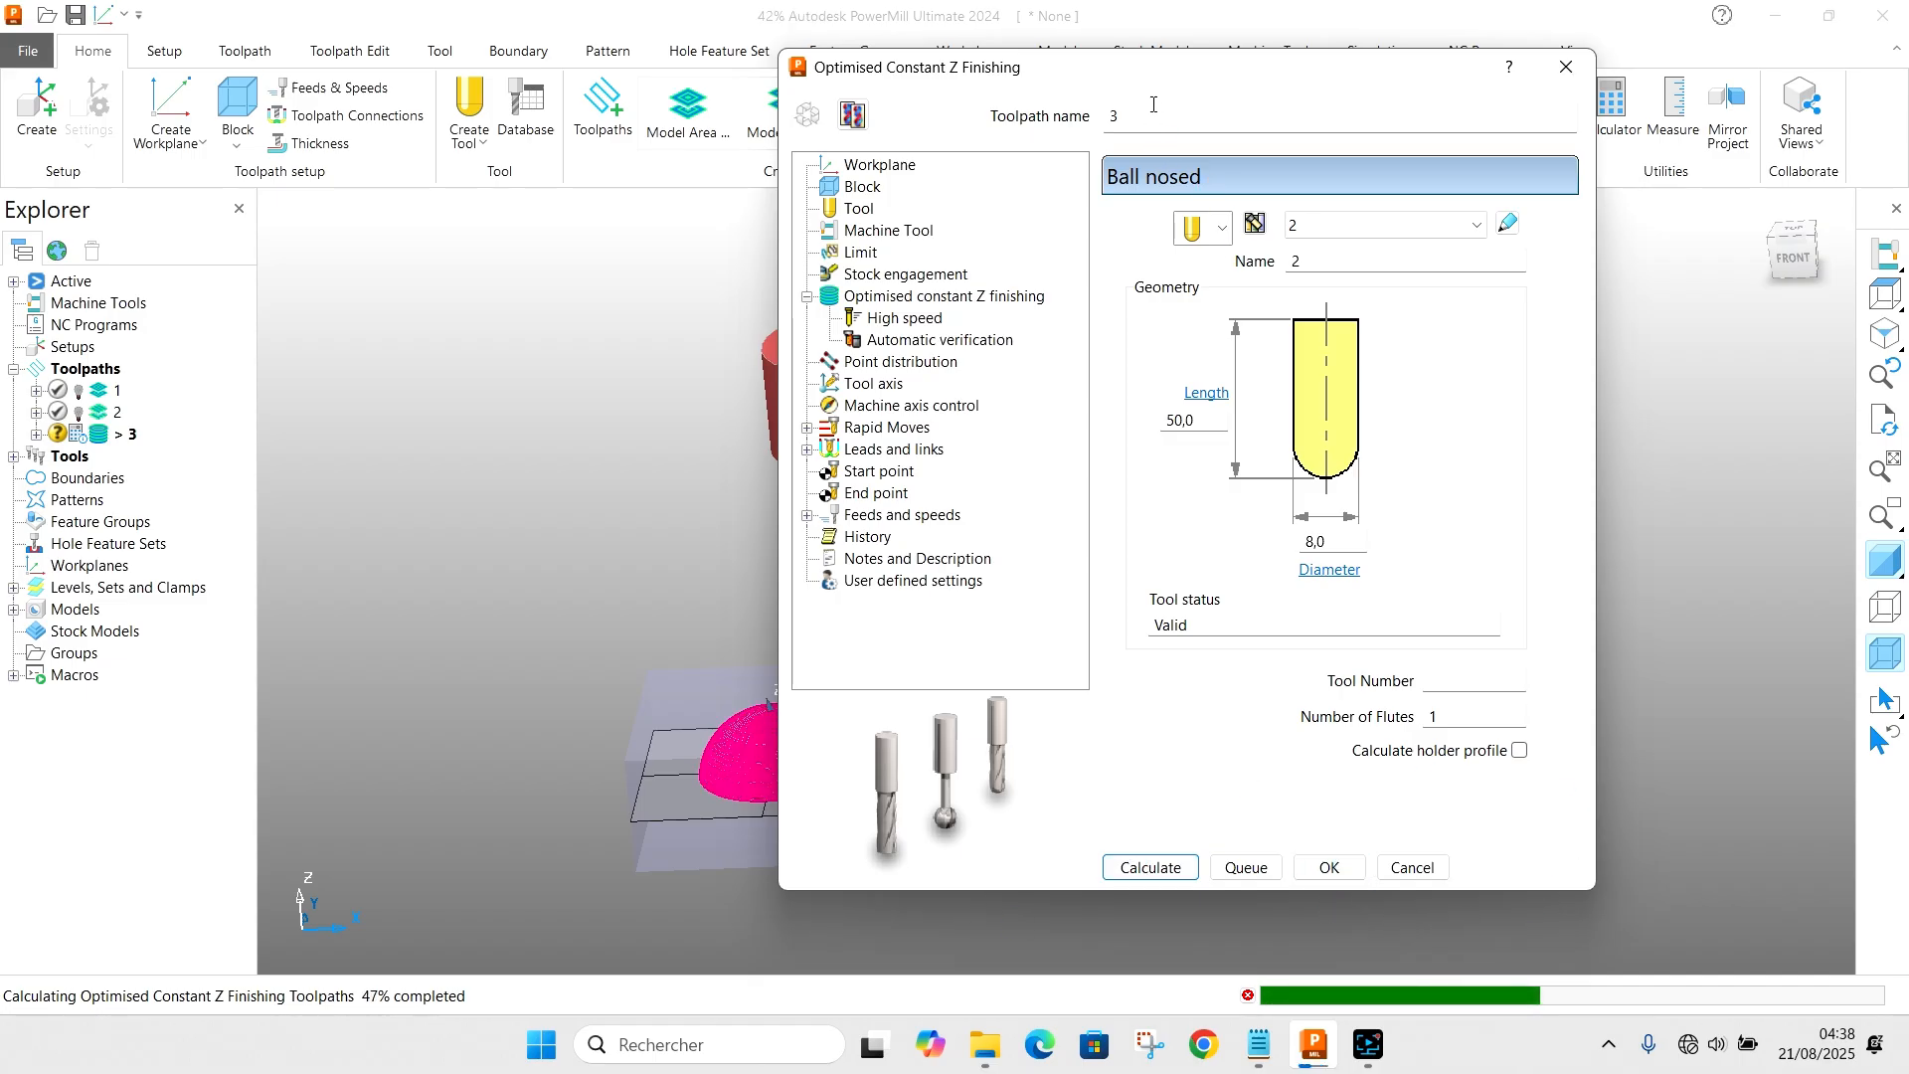
pyautogui.moveTo(1188, 73); pyautogui.dragTo(1485, 103)
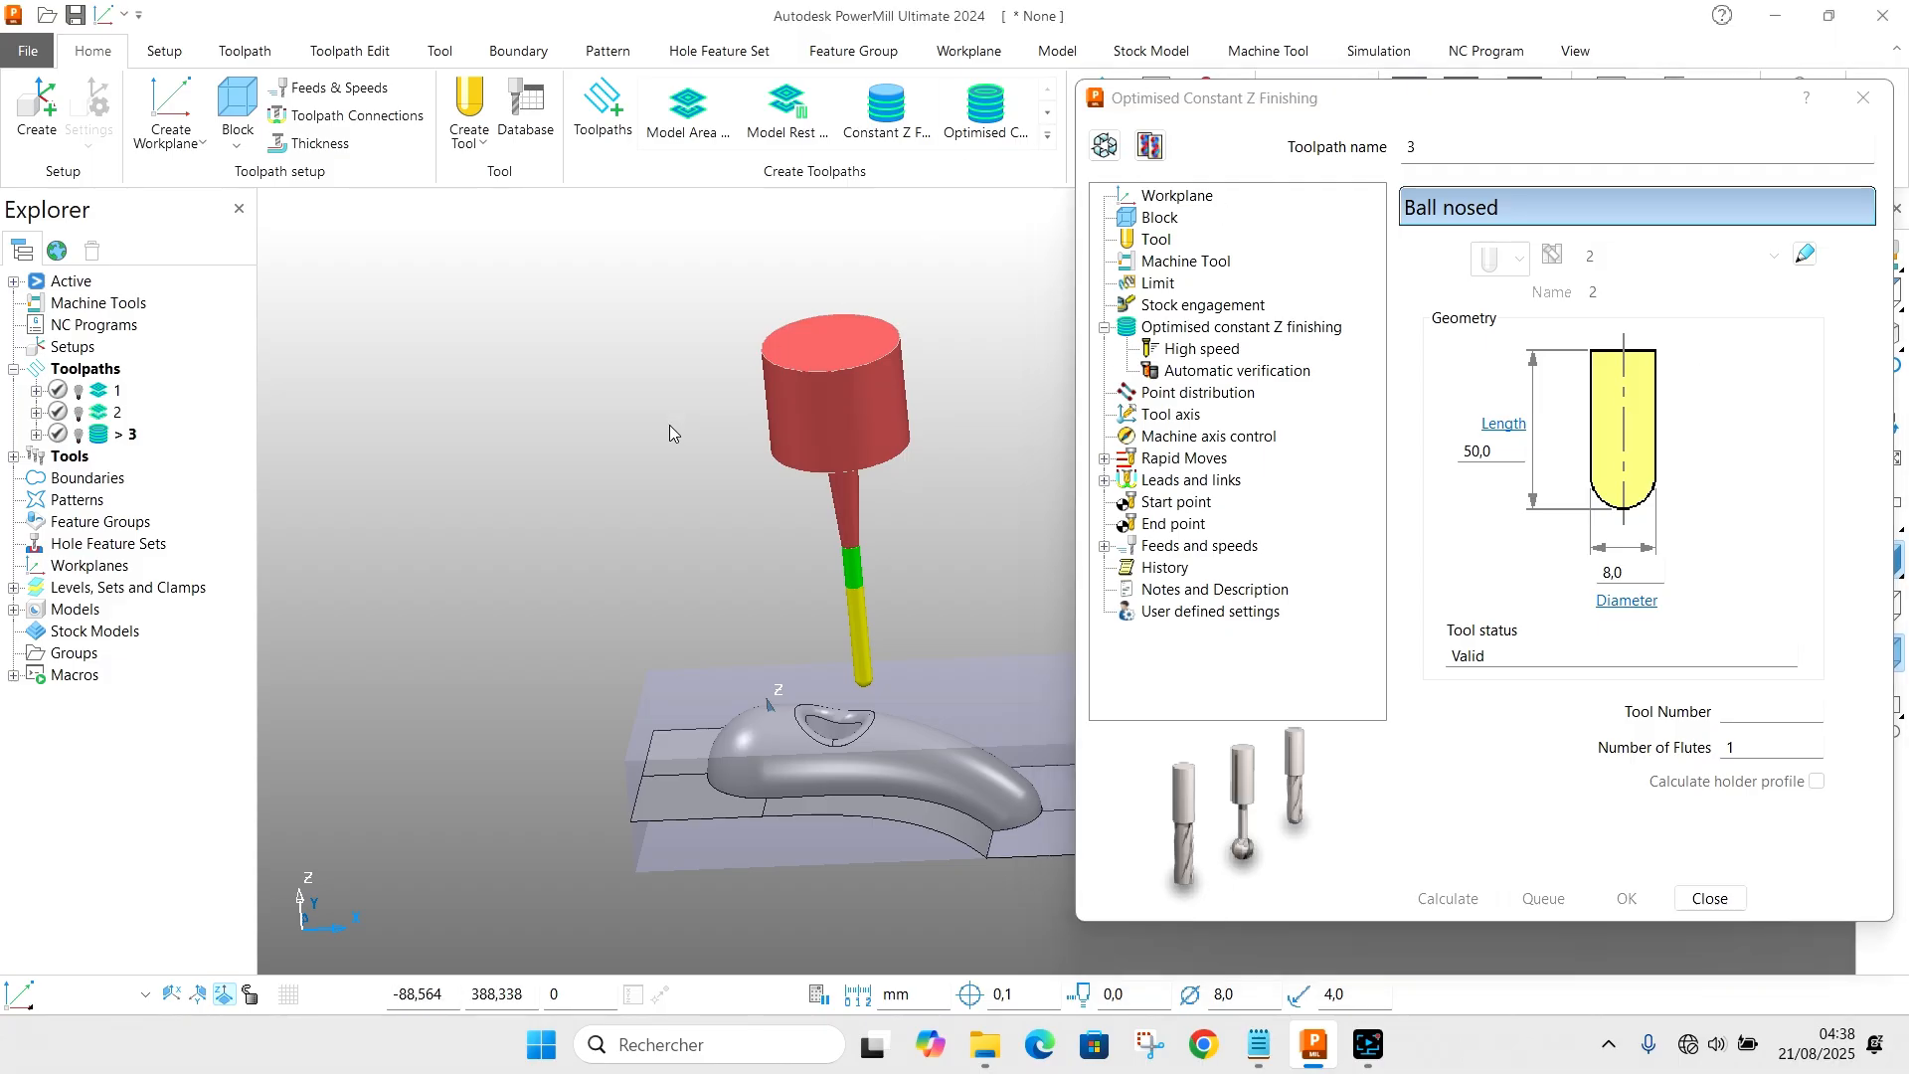
pyautogui.click(1708, 900)
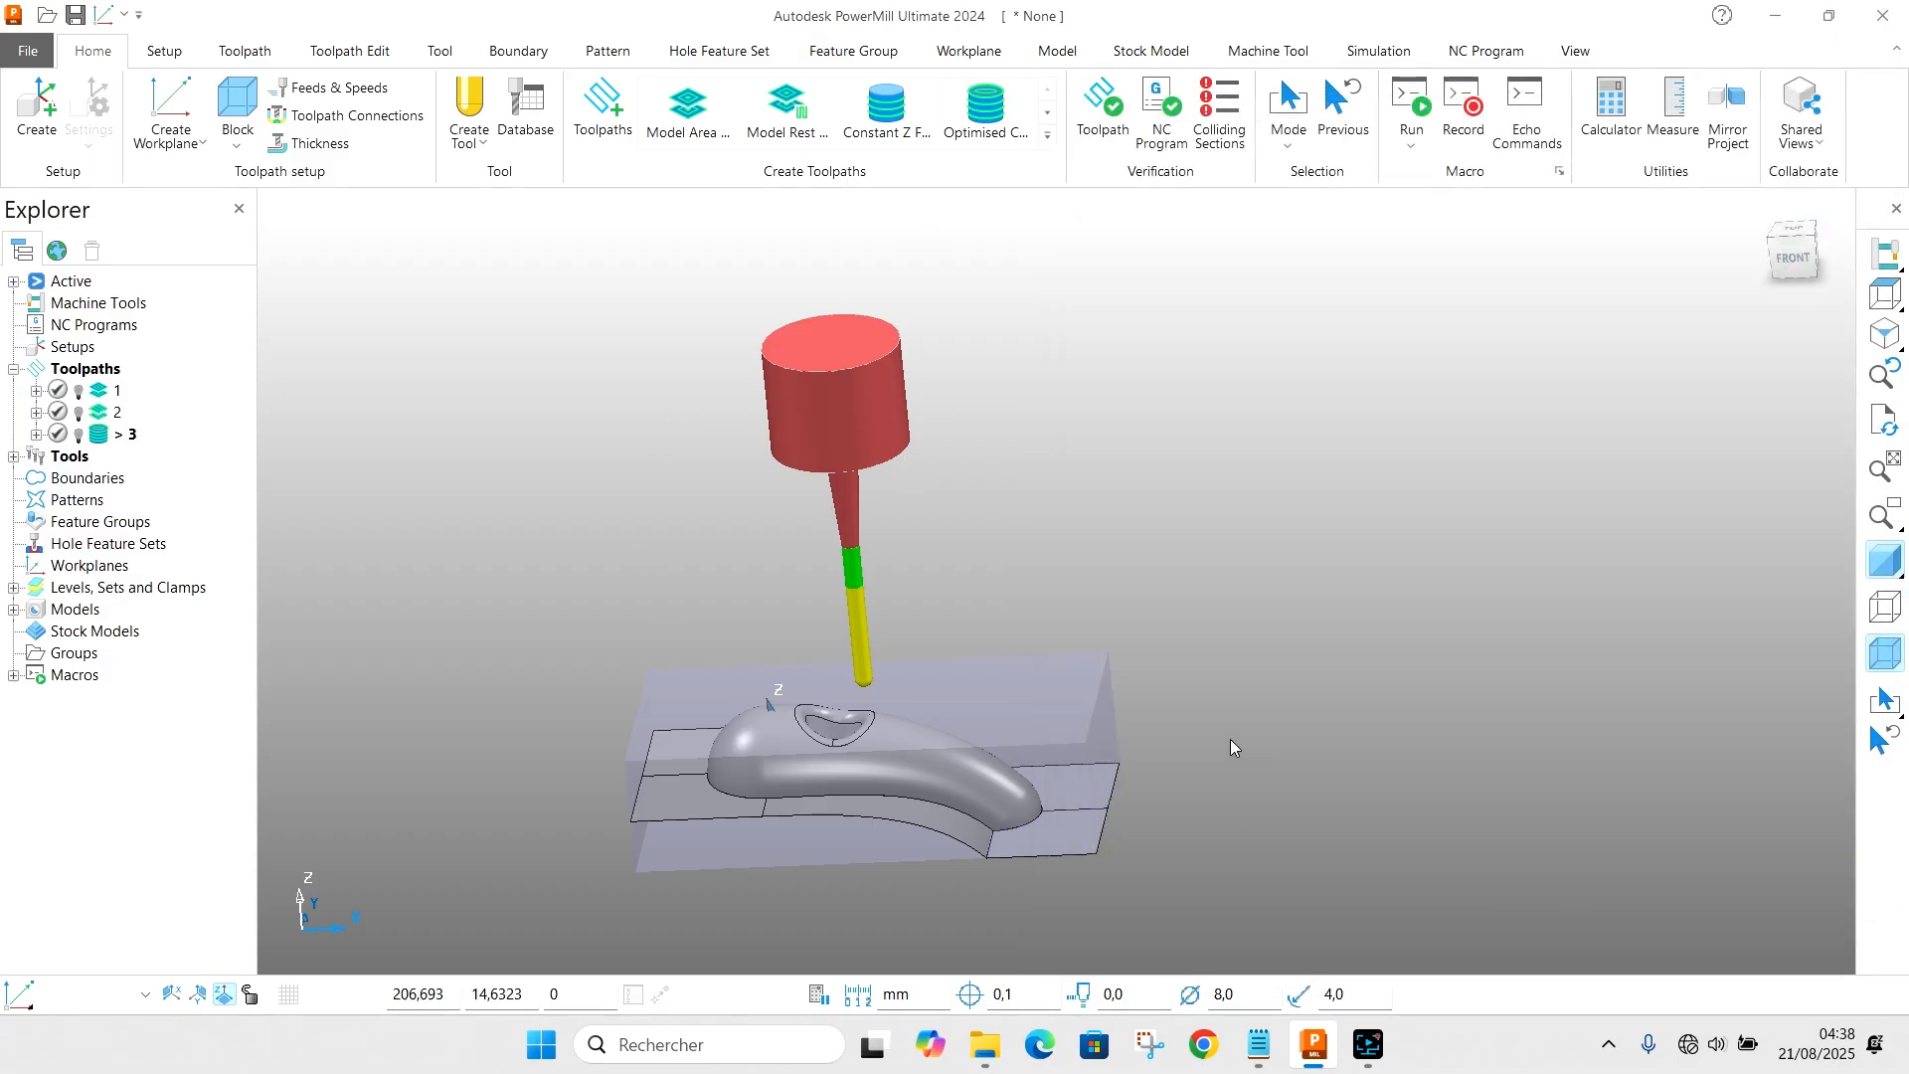
# Step: Display toolpath 3 on the model and play its simulation from the start
pyautogui.click(78, 435)
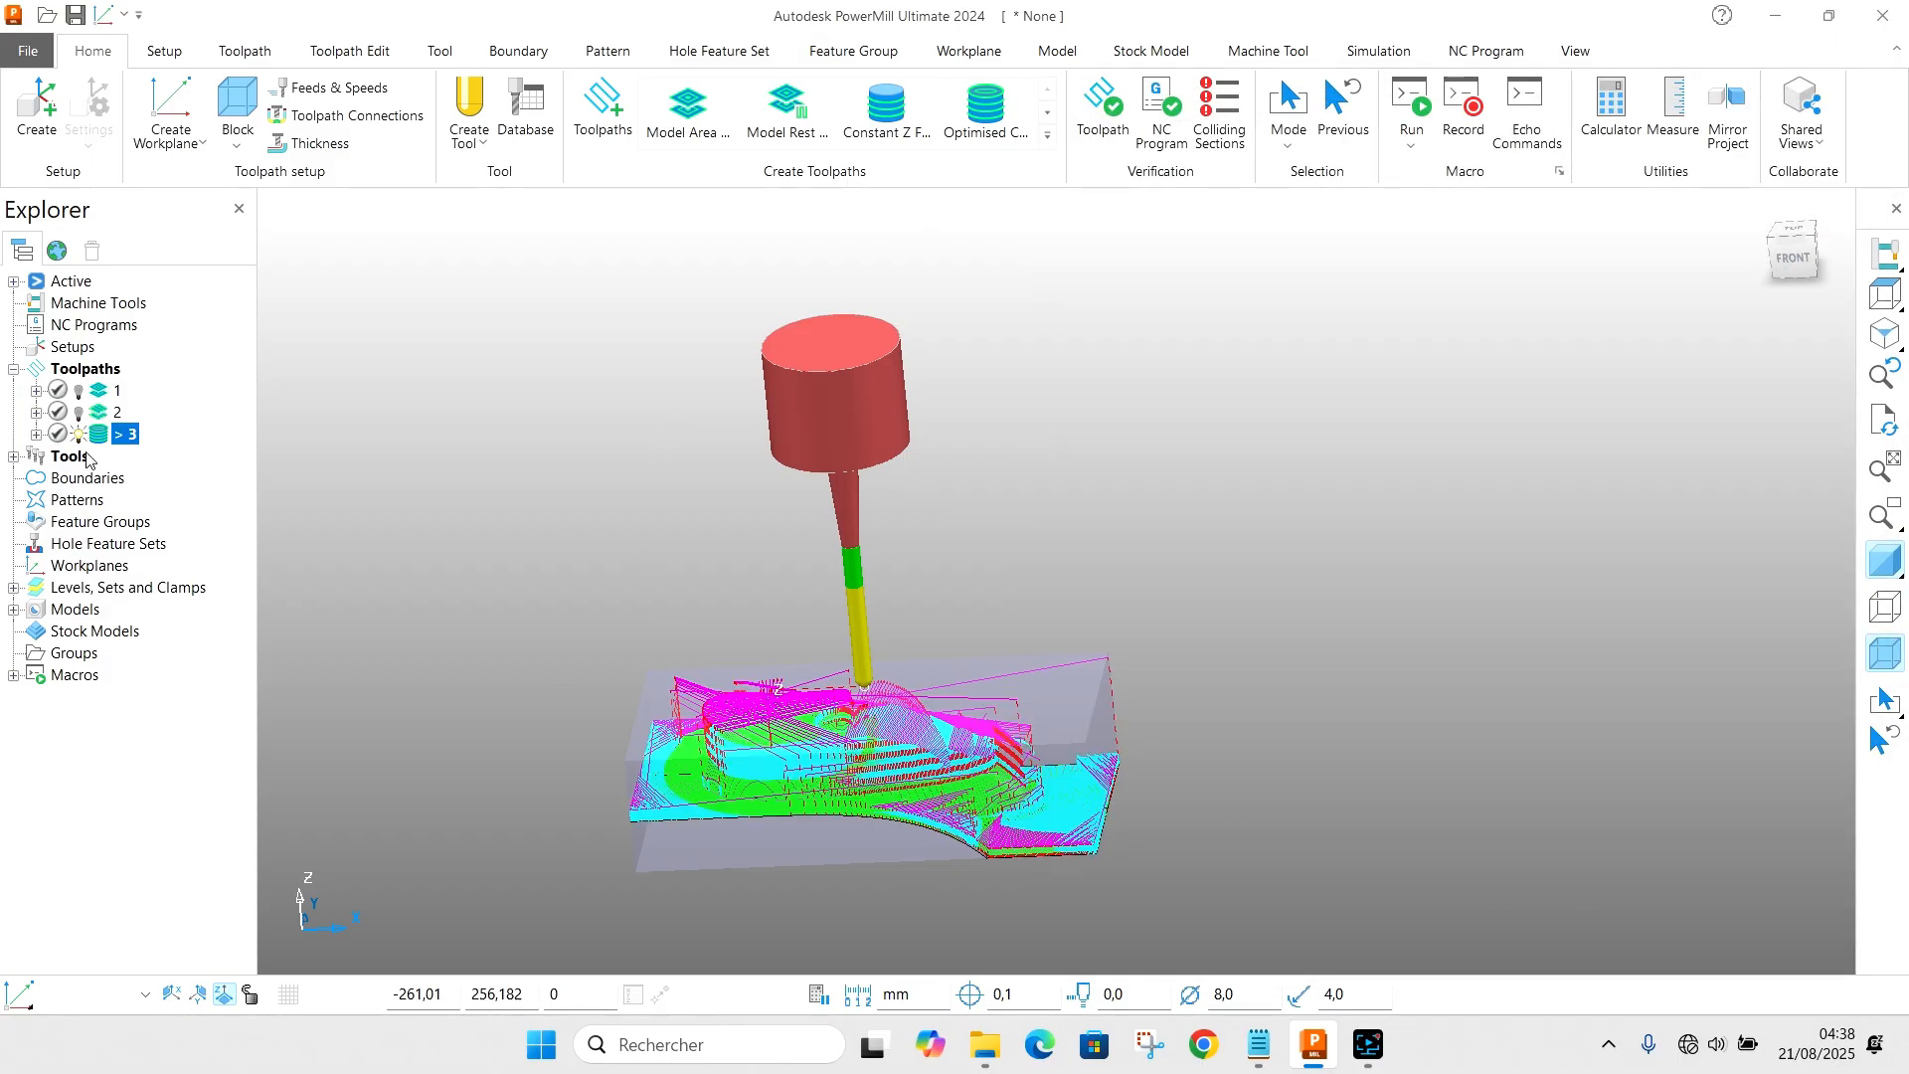
pyautogui.click(79, 434)
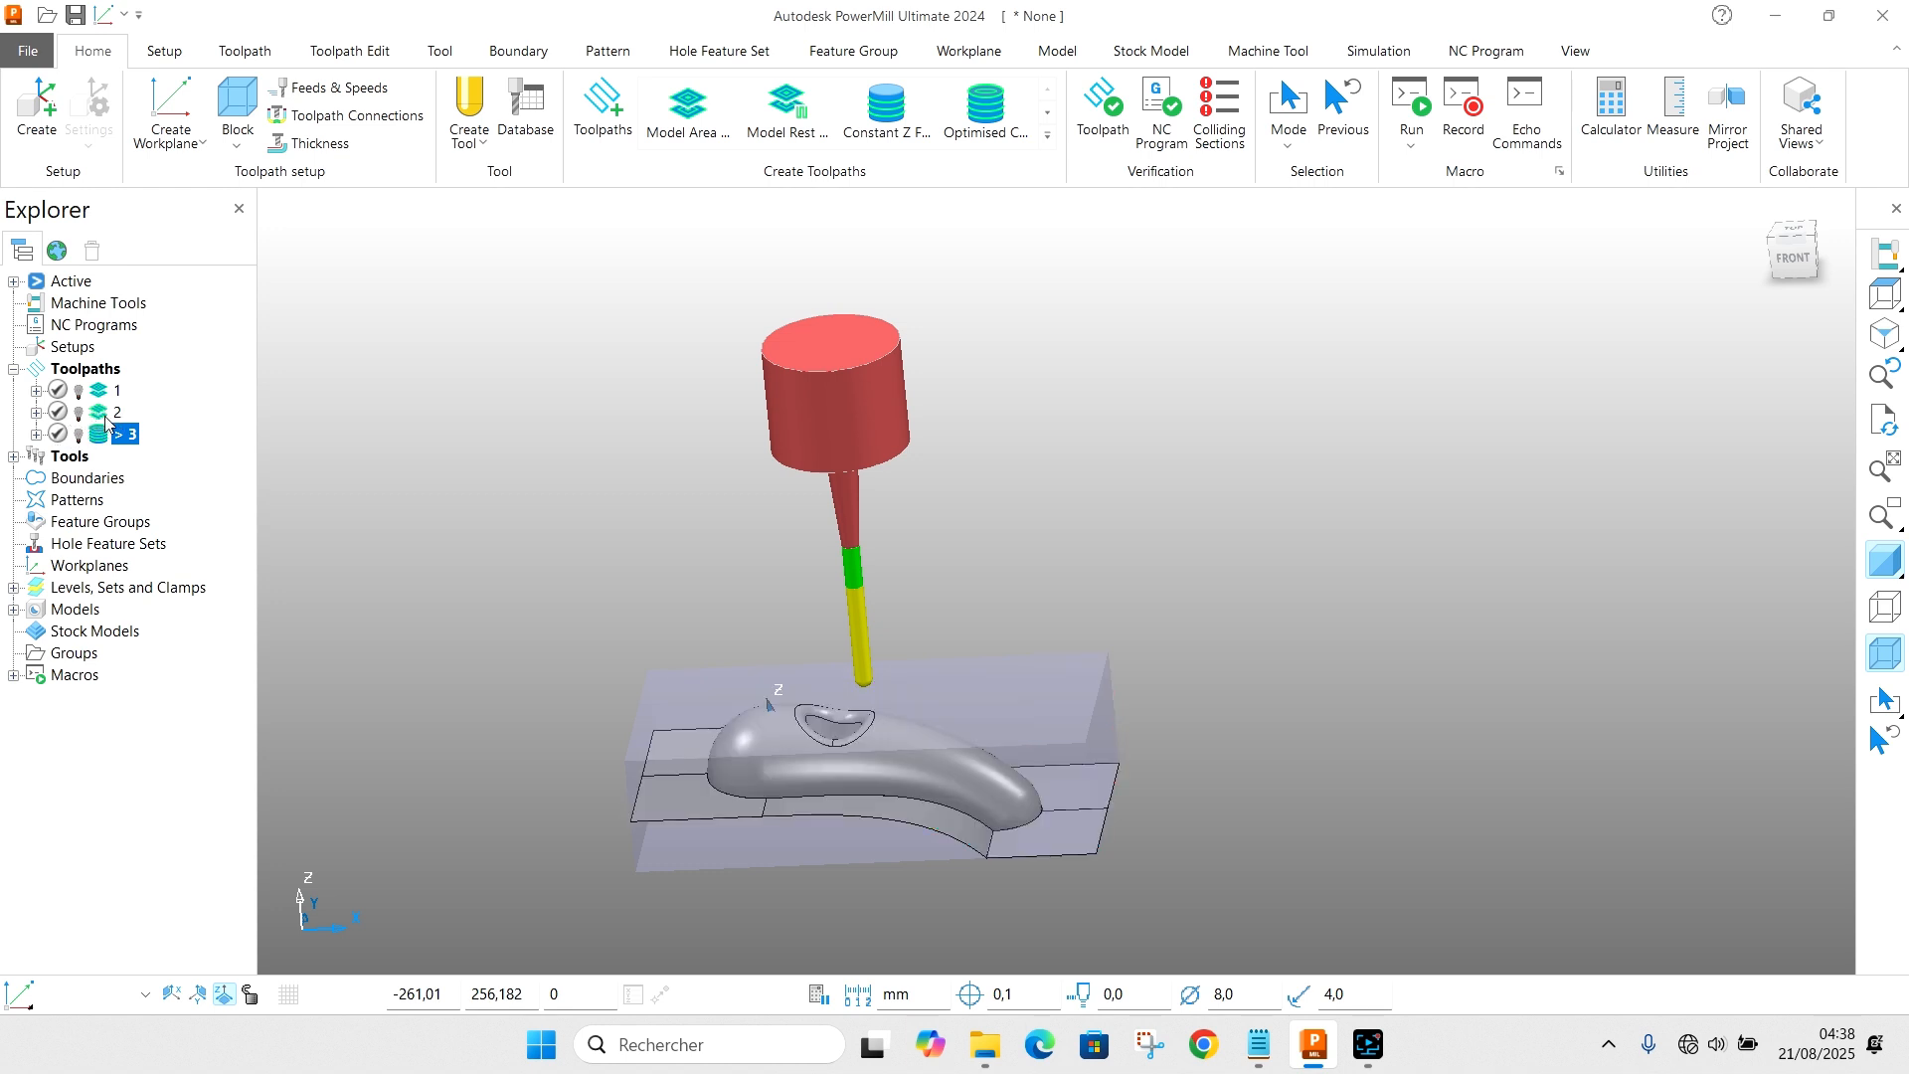
pyautogui.click(107, 421)
pyautogui.doubleClick(108, 433)
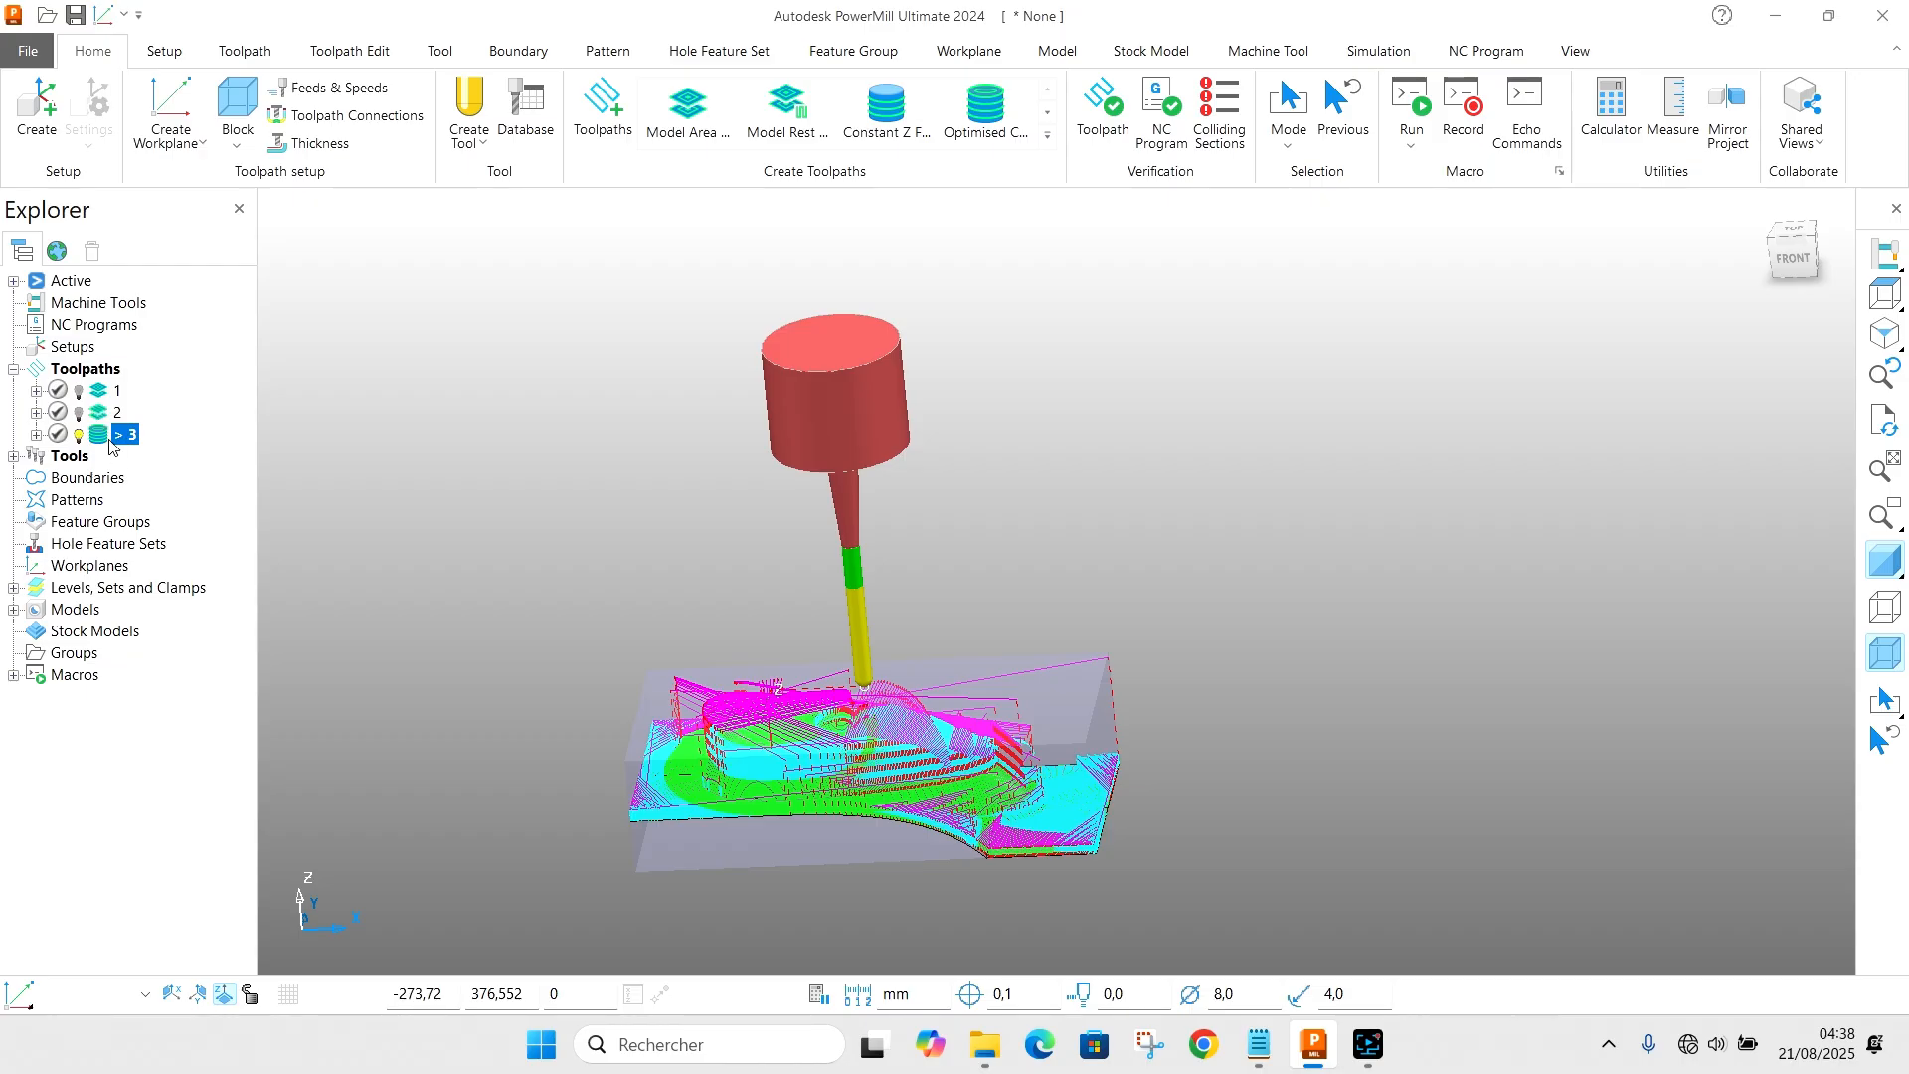
pyautogui.rightClick(109, 442)
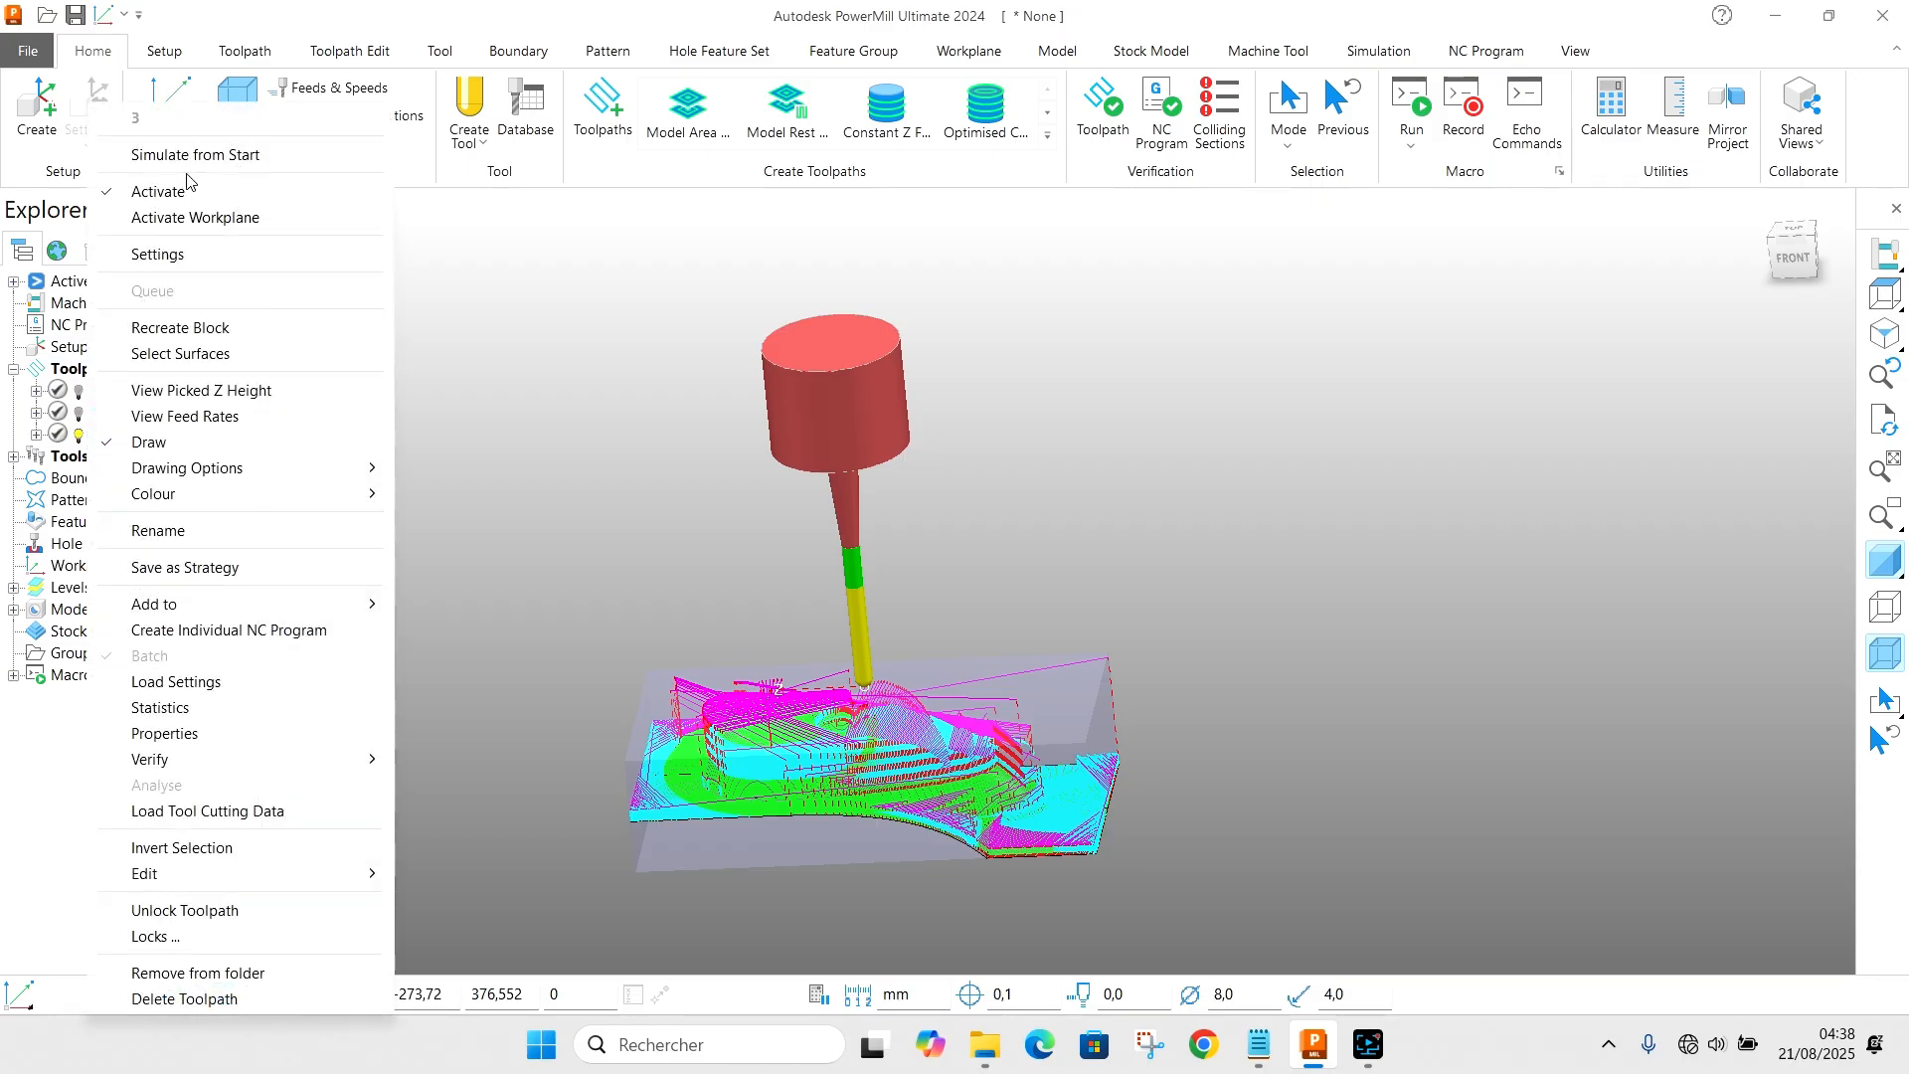
pyautogui.click(196, 156)
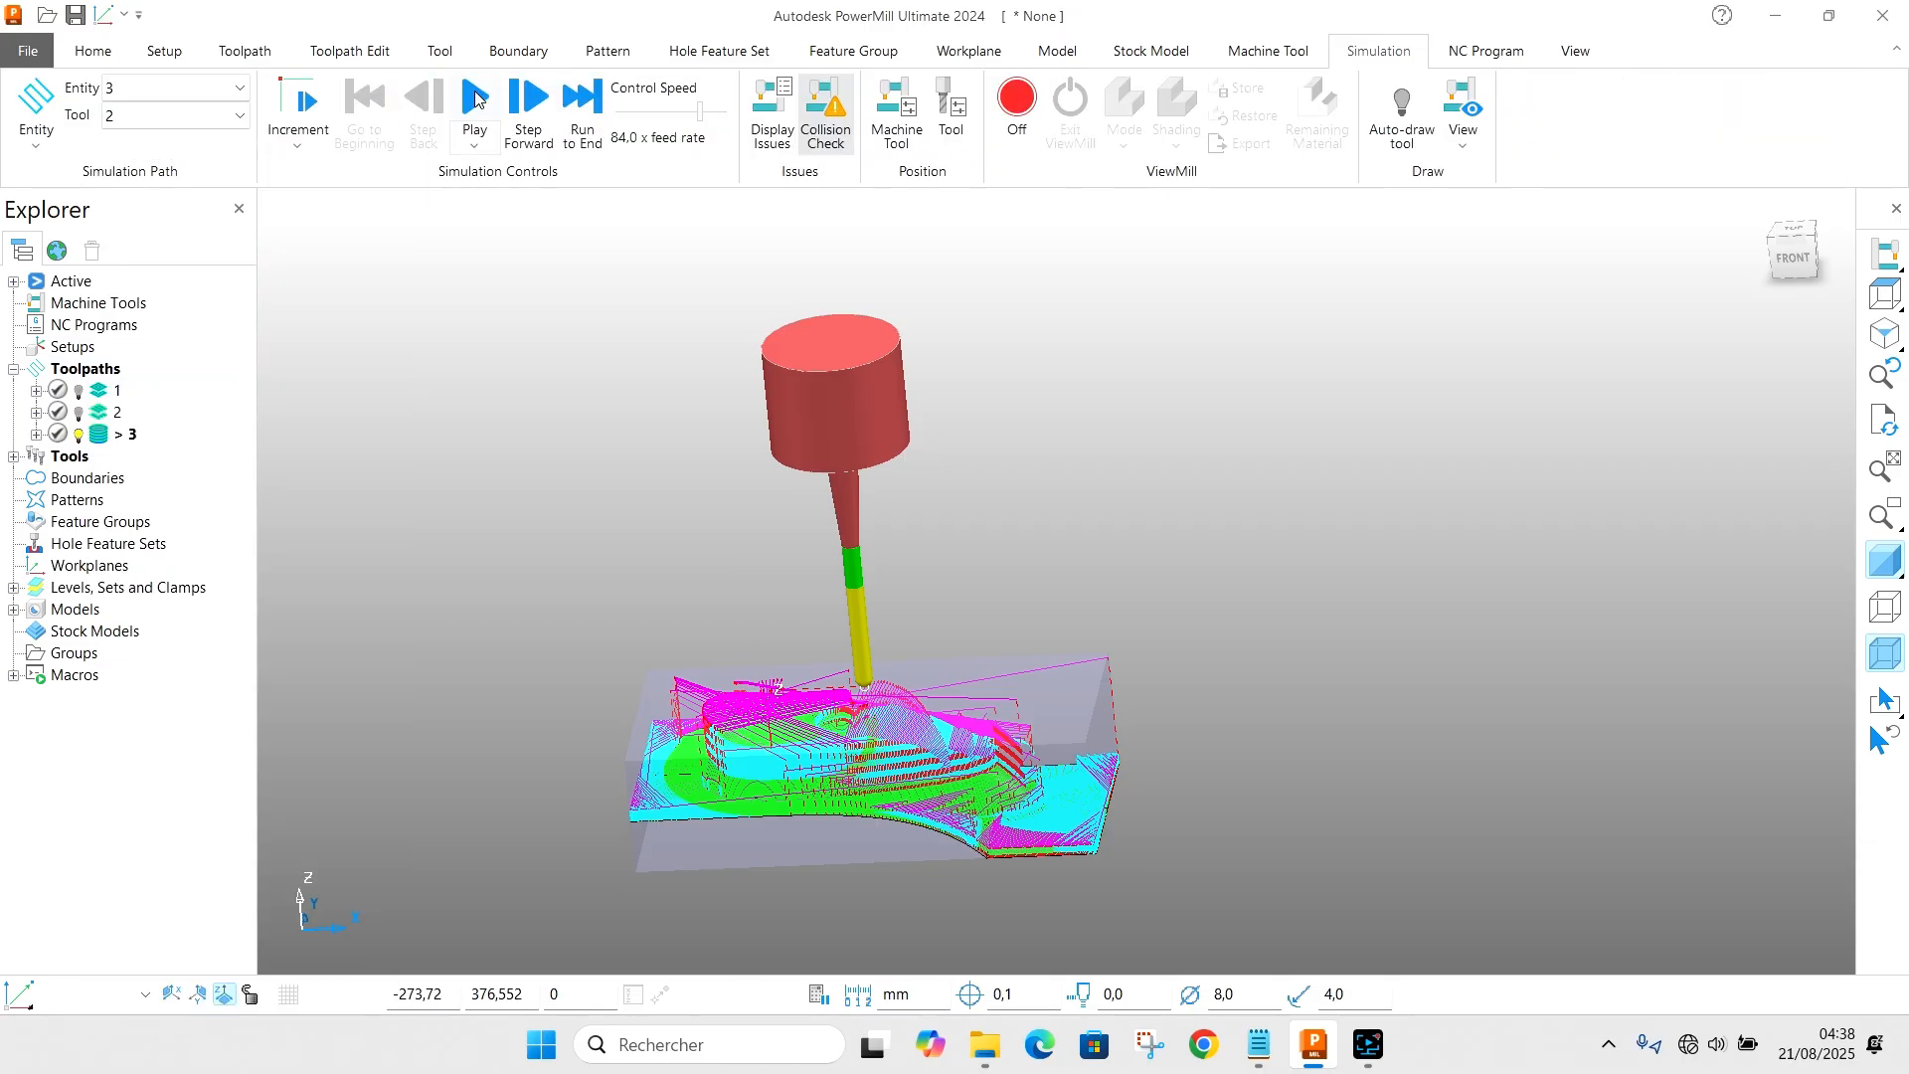
pyautogui.click(473, 97)
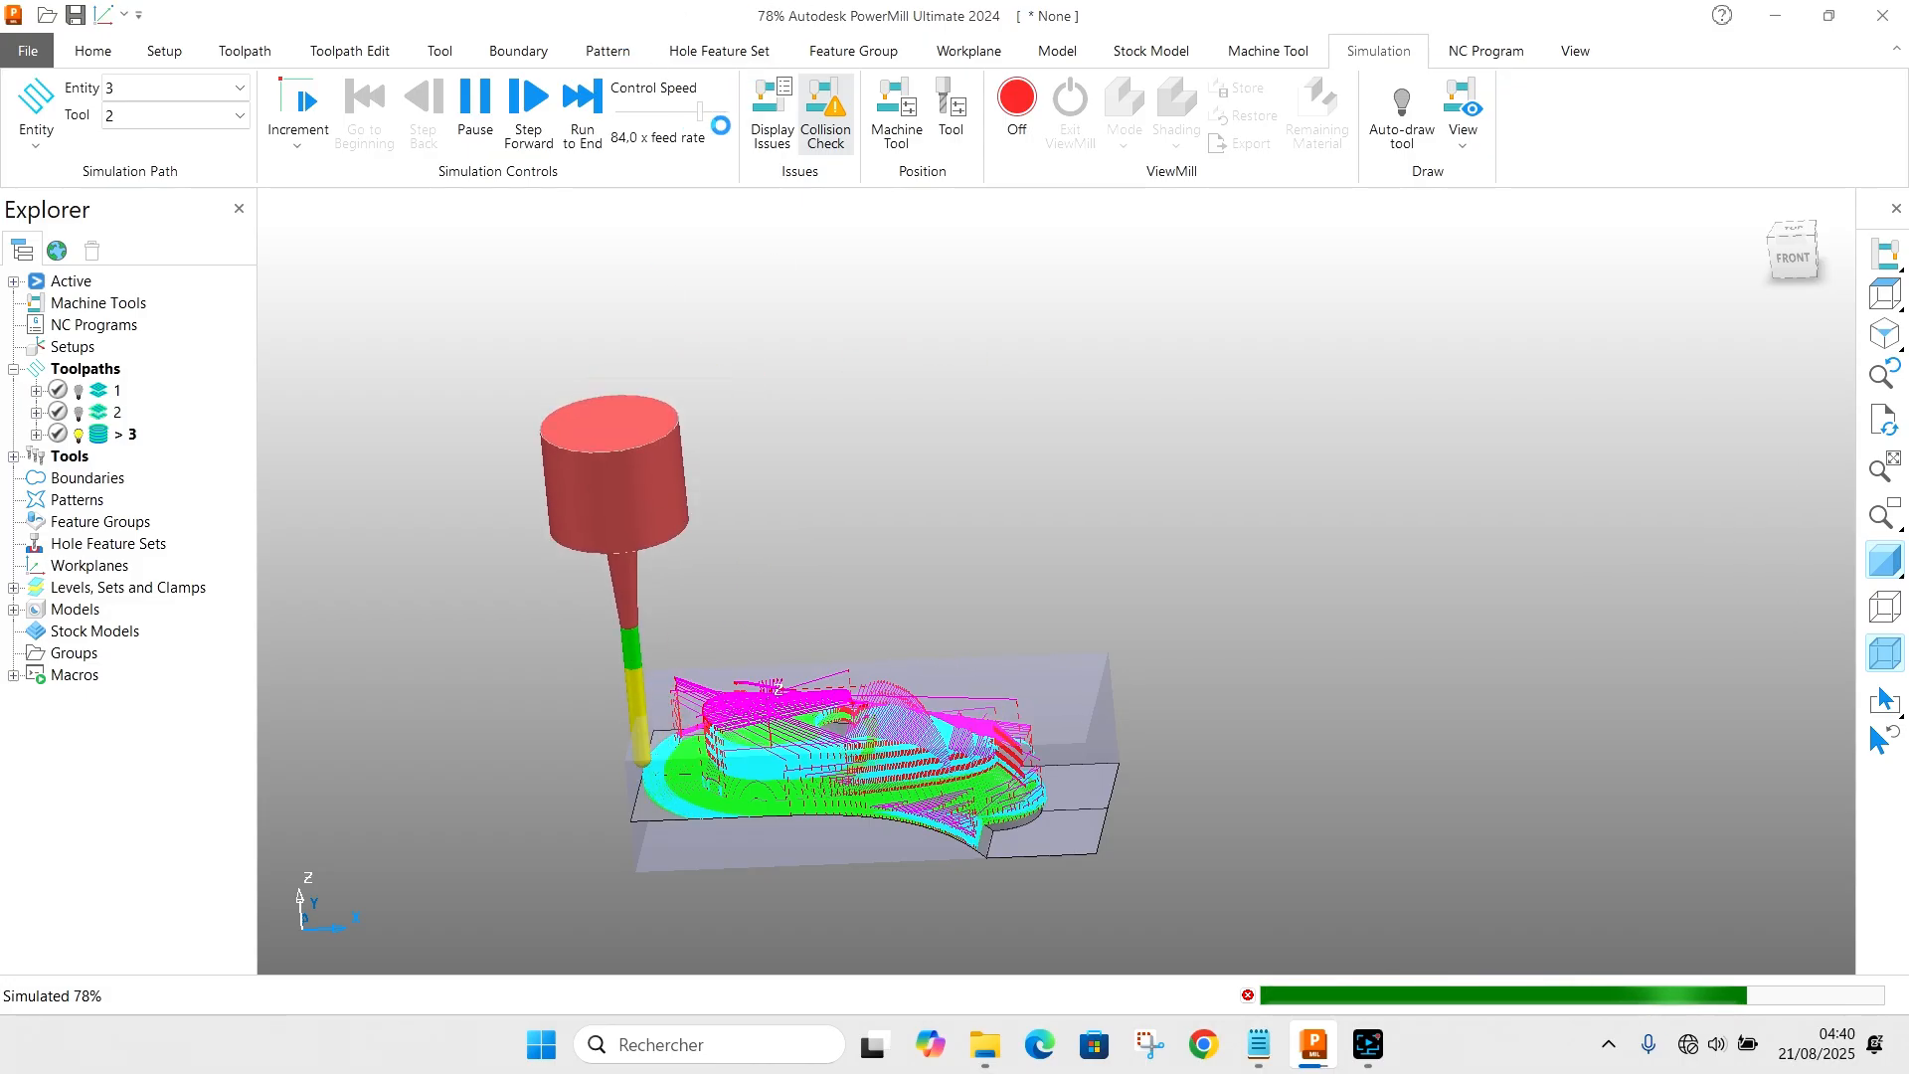
# Step: Raise the simulation speed to 600.0 x feed rate for toolpath 3's run and return the simulation to the beginning
pyautogui.moveTo(729, 105); pyautogui.dragTo(721, 108)
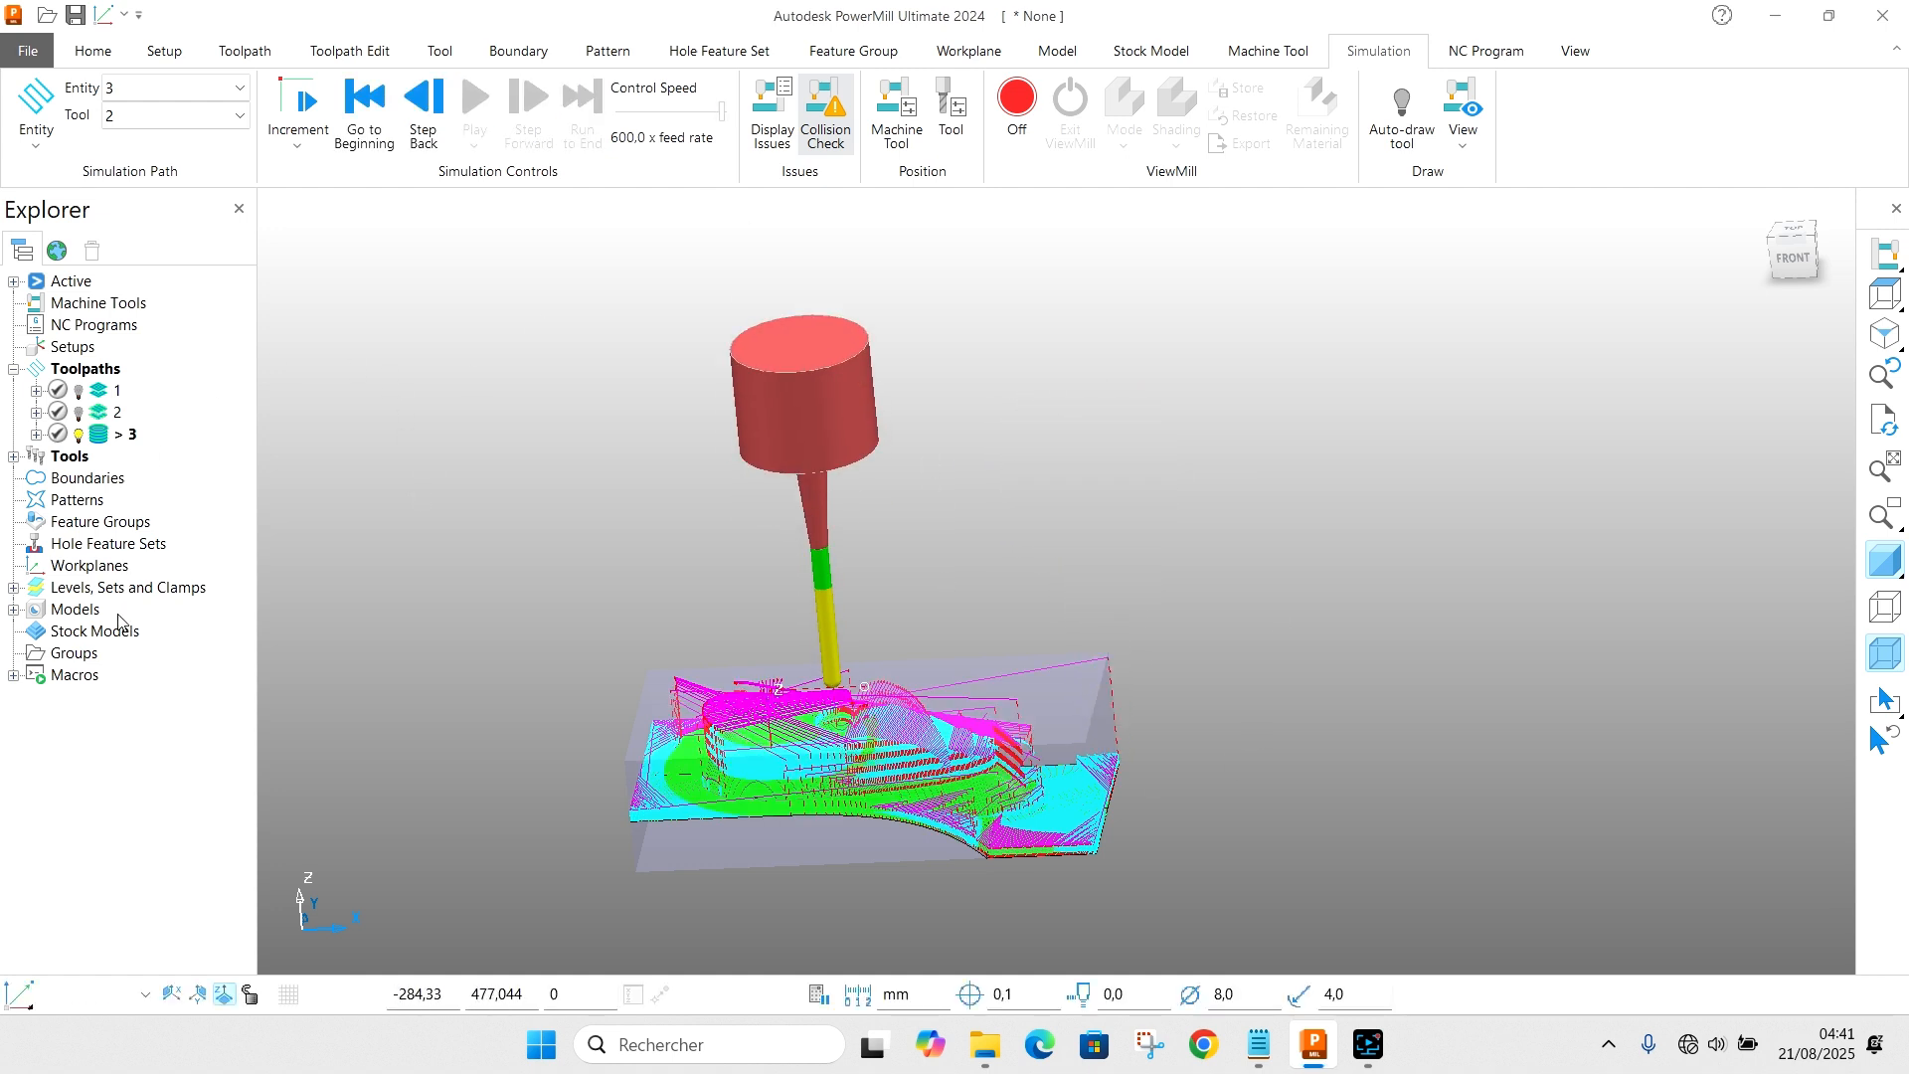
pyautogui.click(367, 102)
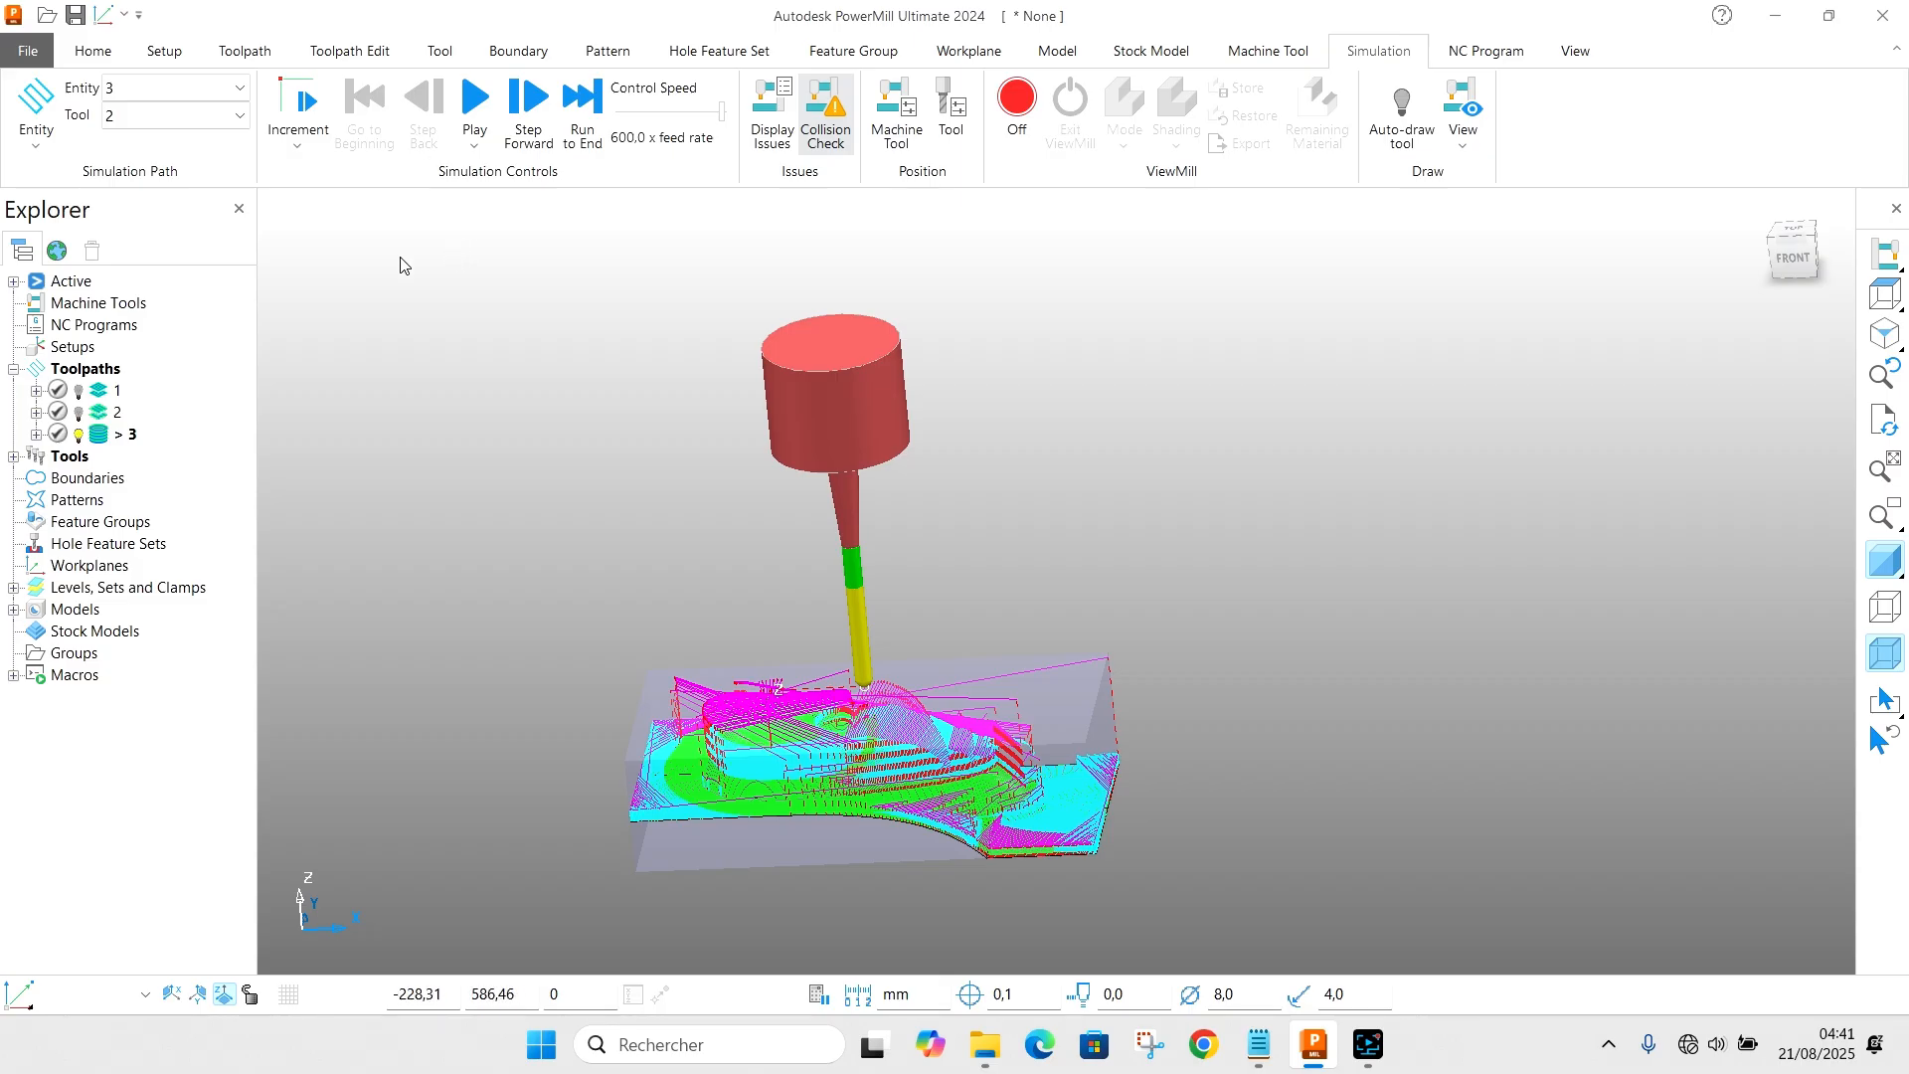
# Step: Hide toolpath 3 on the model and create a new stock model
pyautogui.click(88, 50)
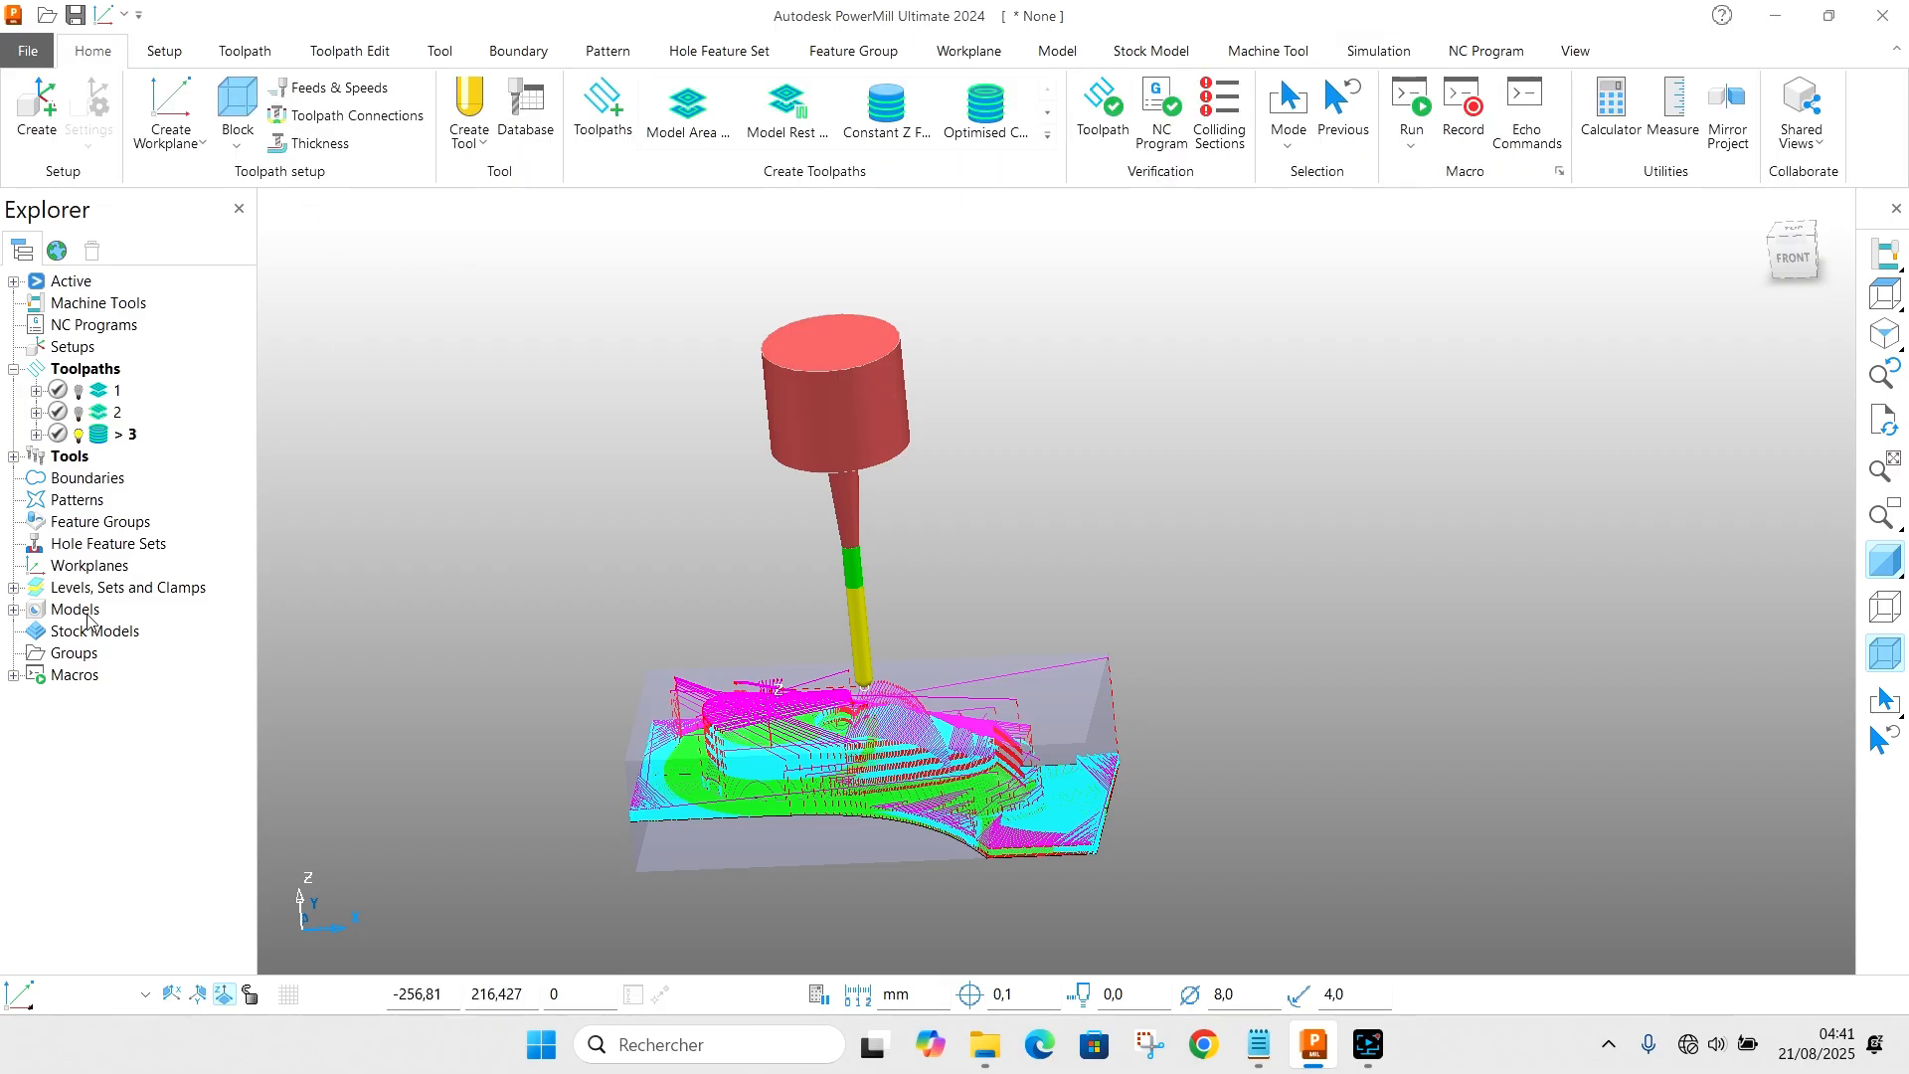
pyautogui.click(79, 435)
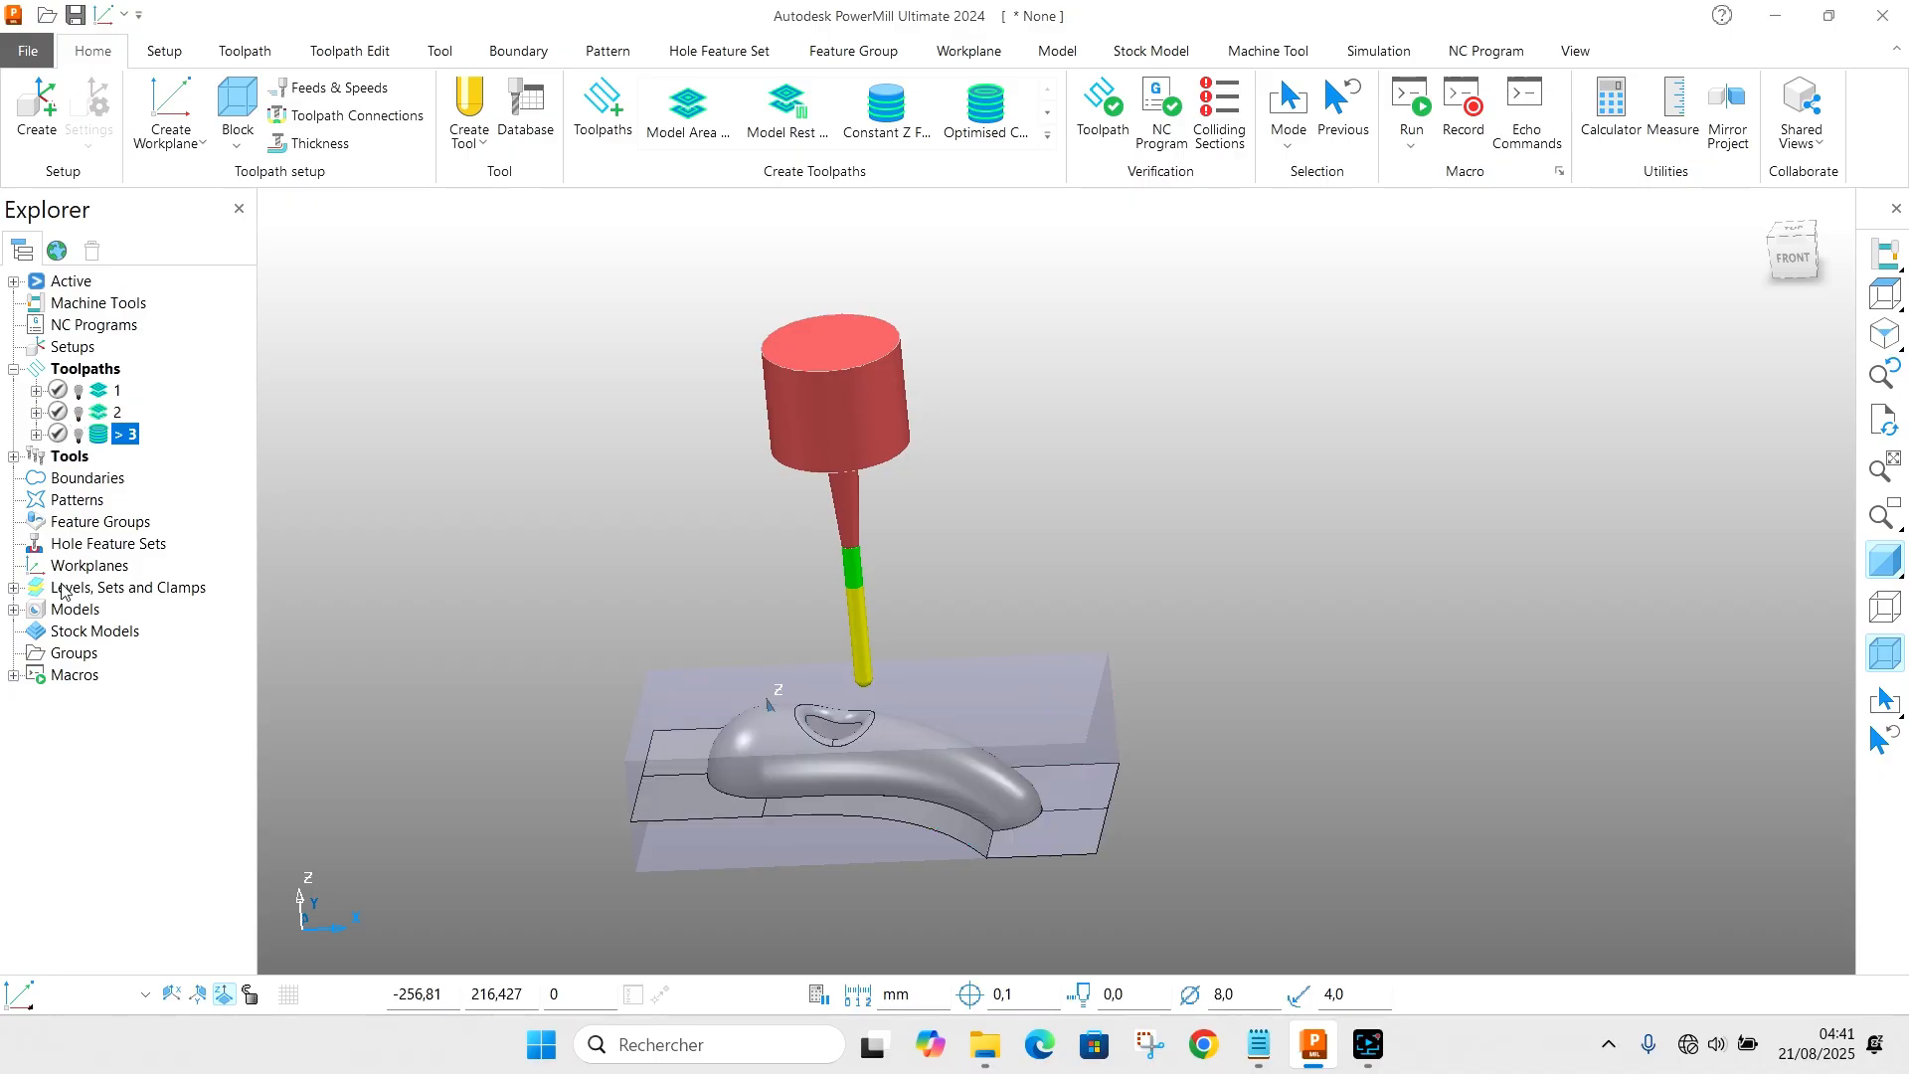
pyautogui.rightClick(40, 610)
pyautogui.click(40, 632)
pyautogui.rightClick(44, 633)
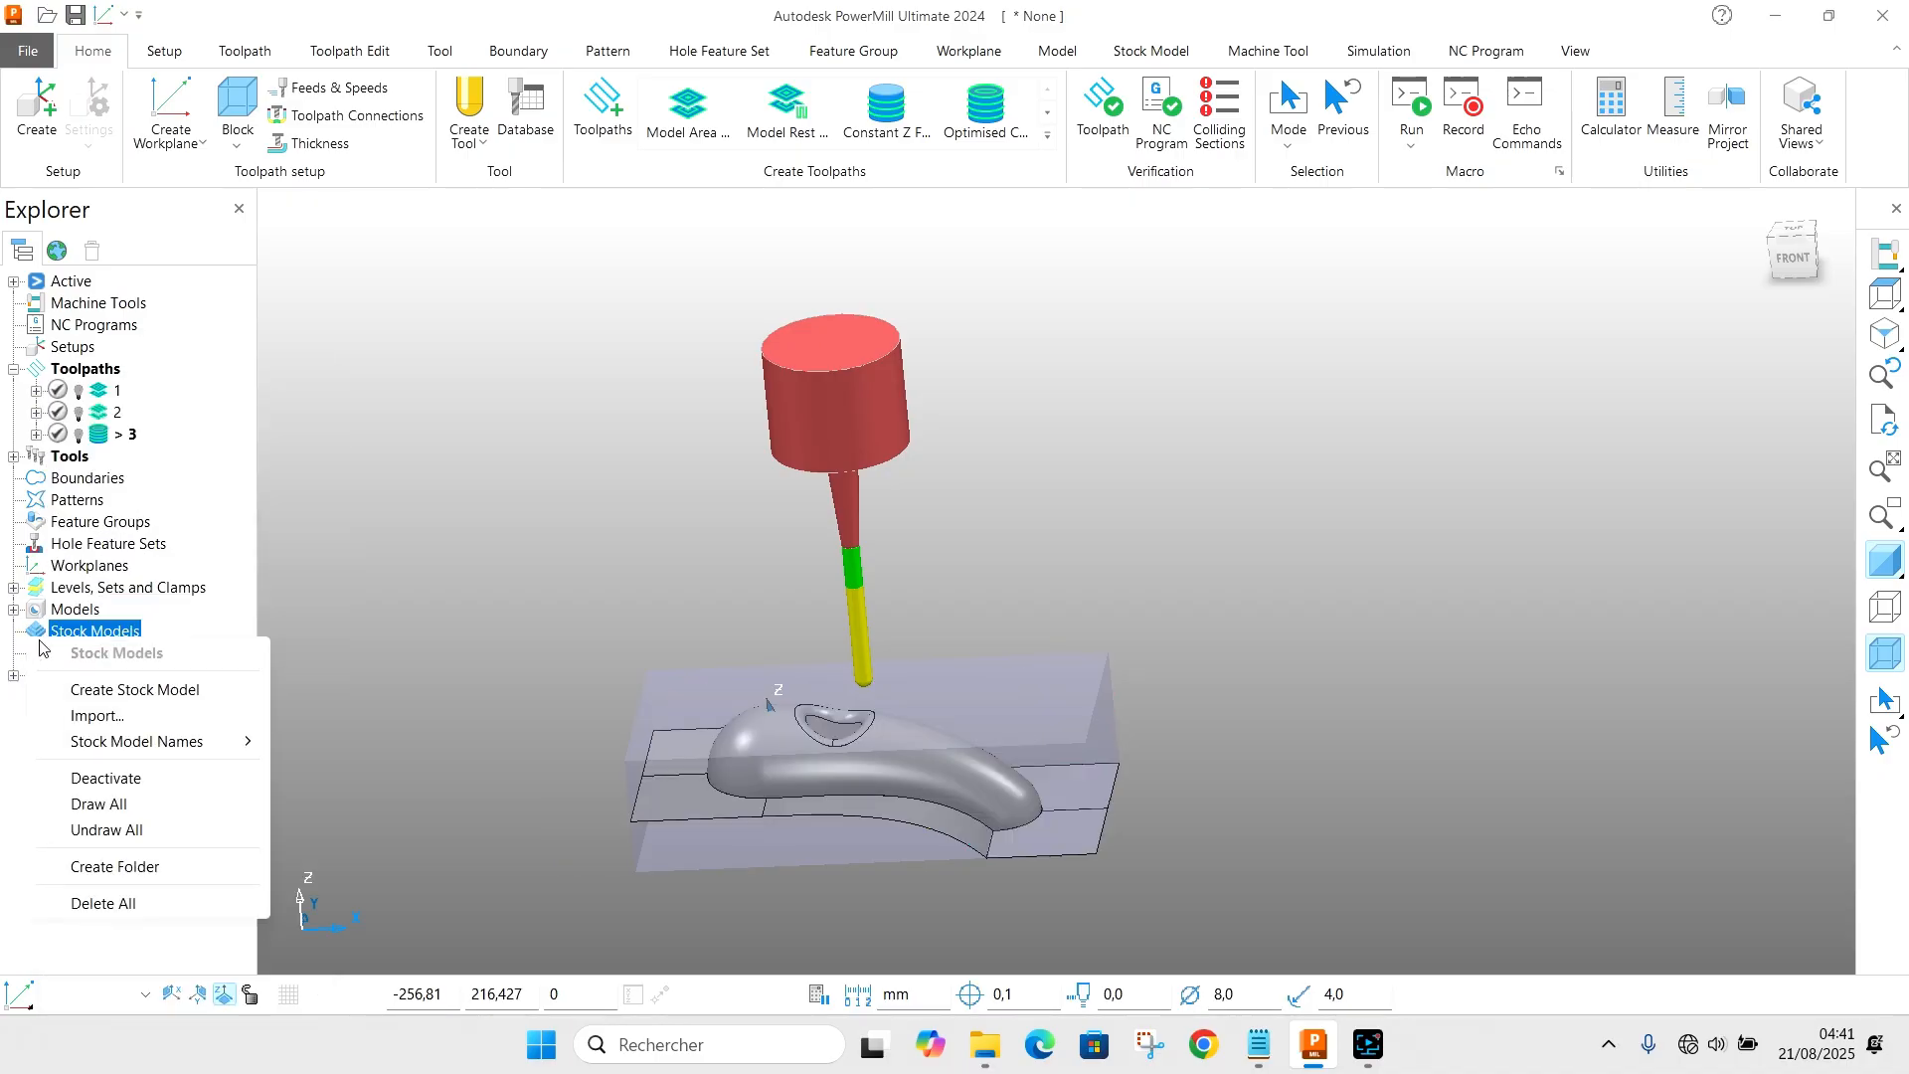
pyautogui.click(79, 690)
pyautogui.click(177, 558)
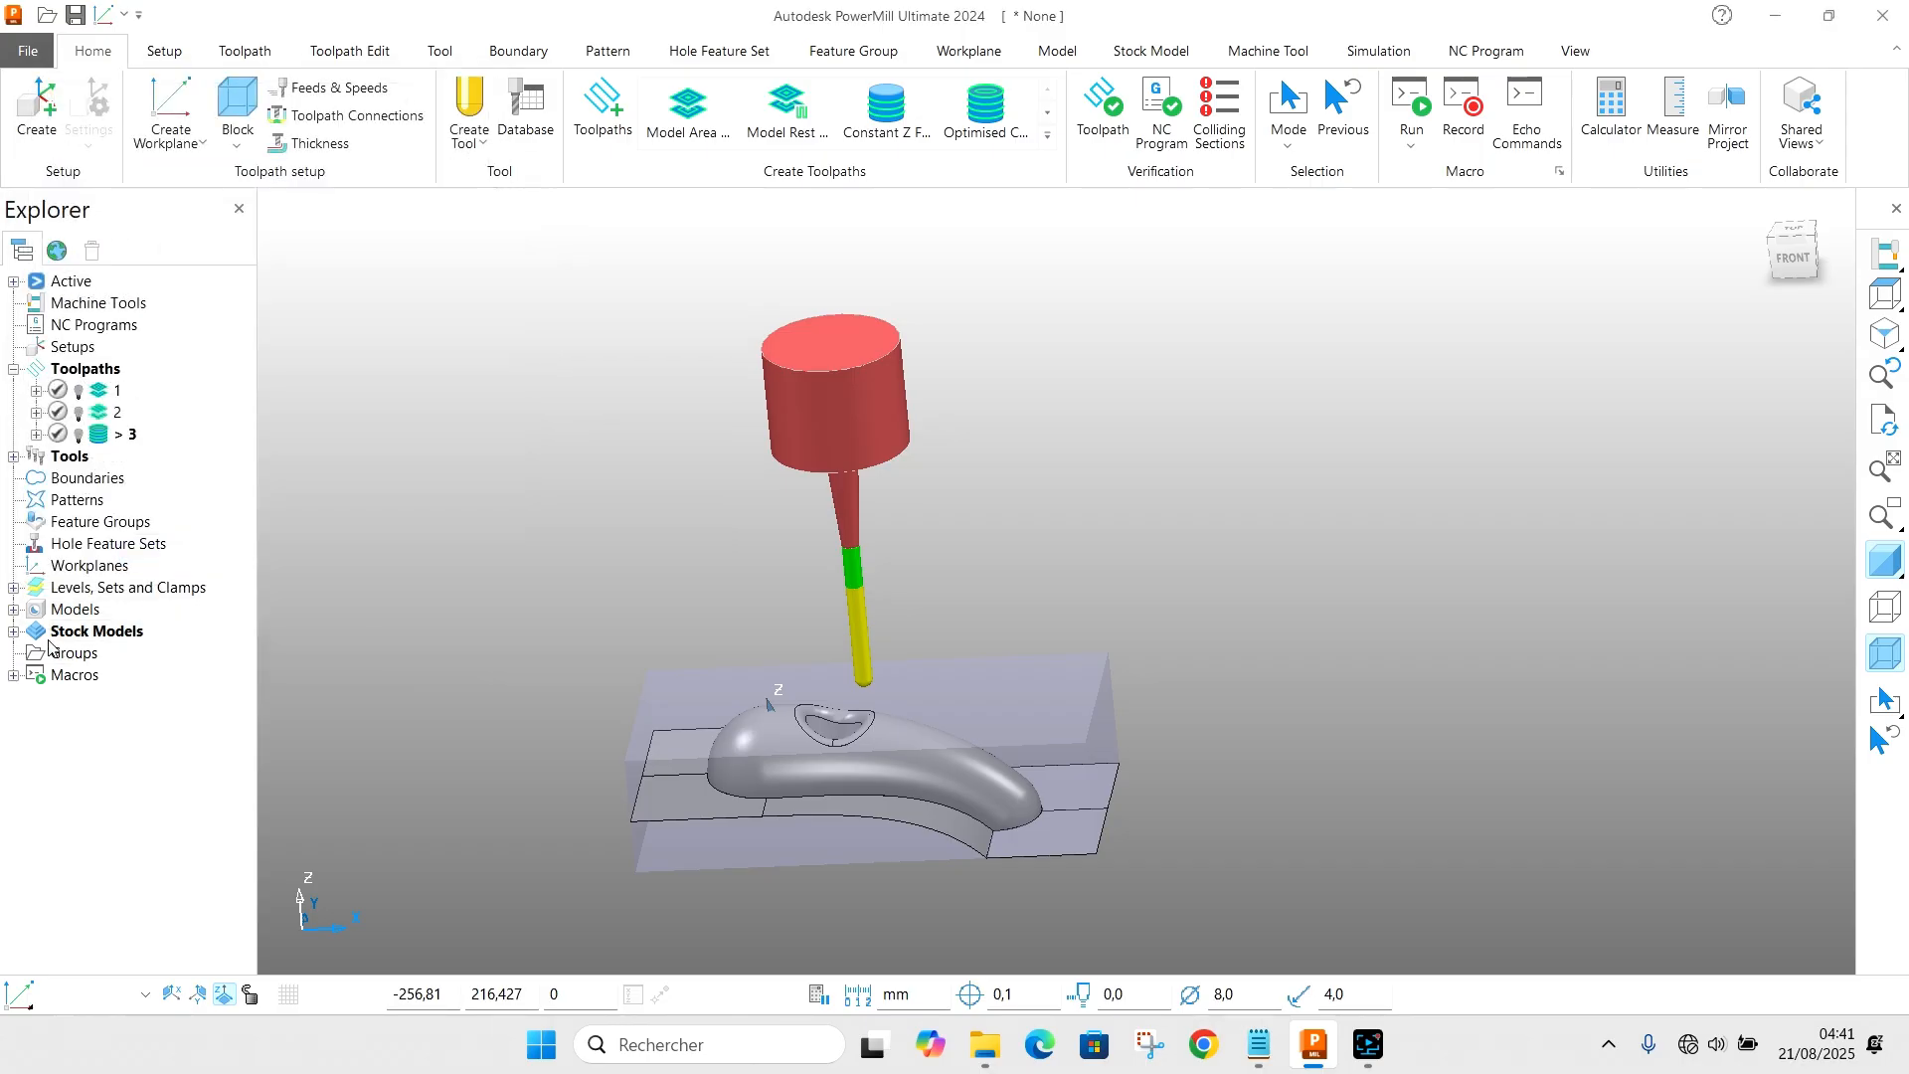
pyautogui.click(14, 633)
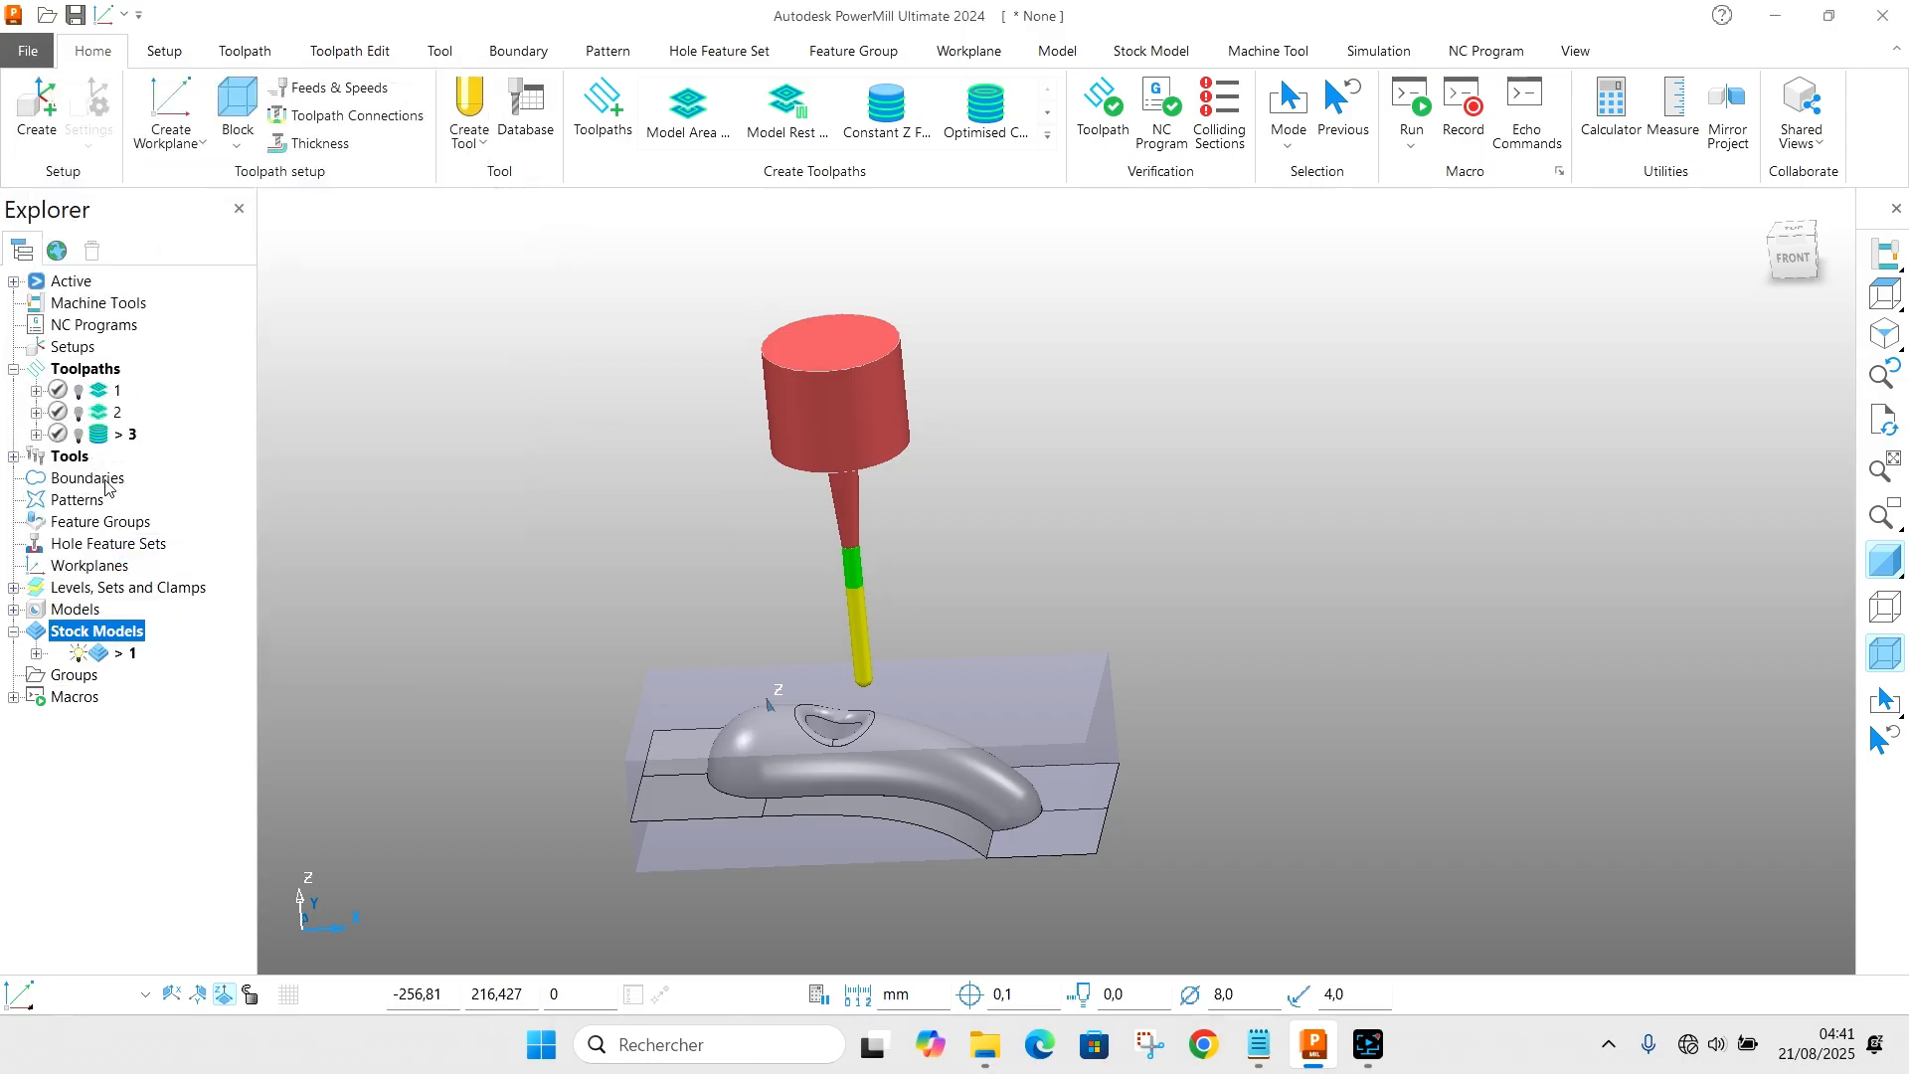
# Step: Add the block and toolpaths 1, 2 and 3 to stock model 1 and calculate it
pyautogui.click(99, 435)
pyautogui.click(36, 653)
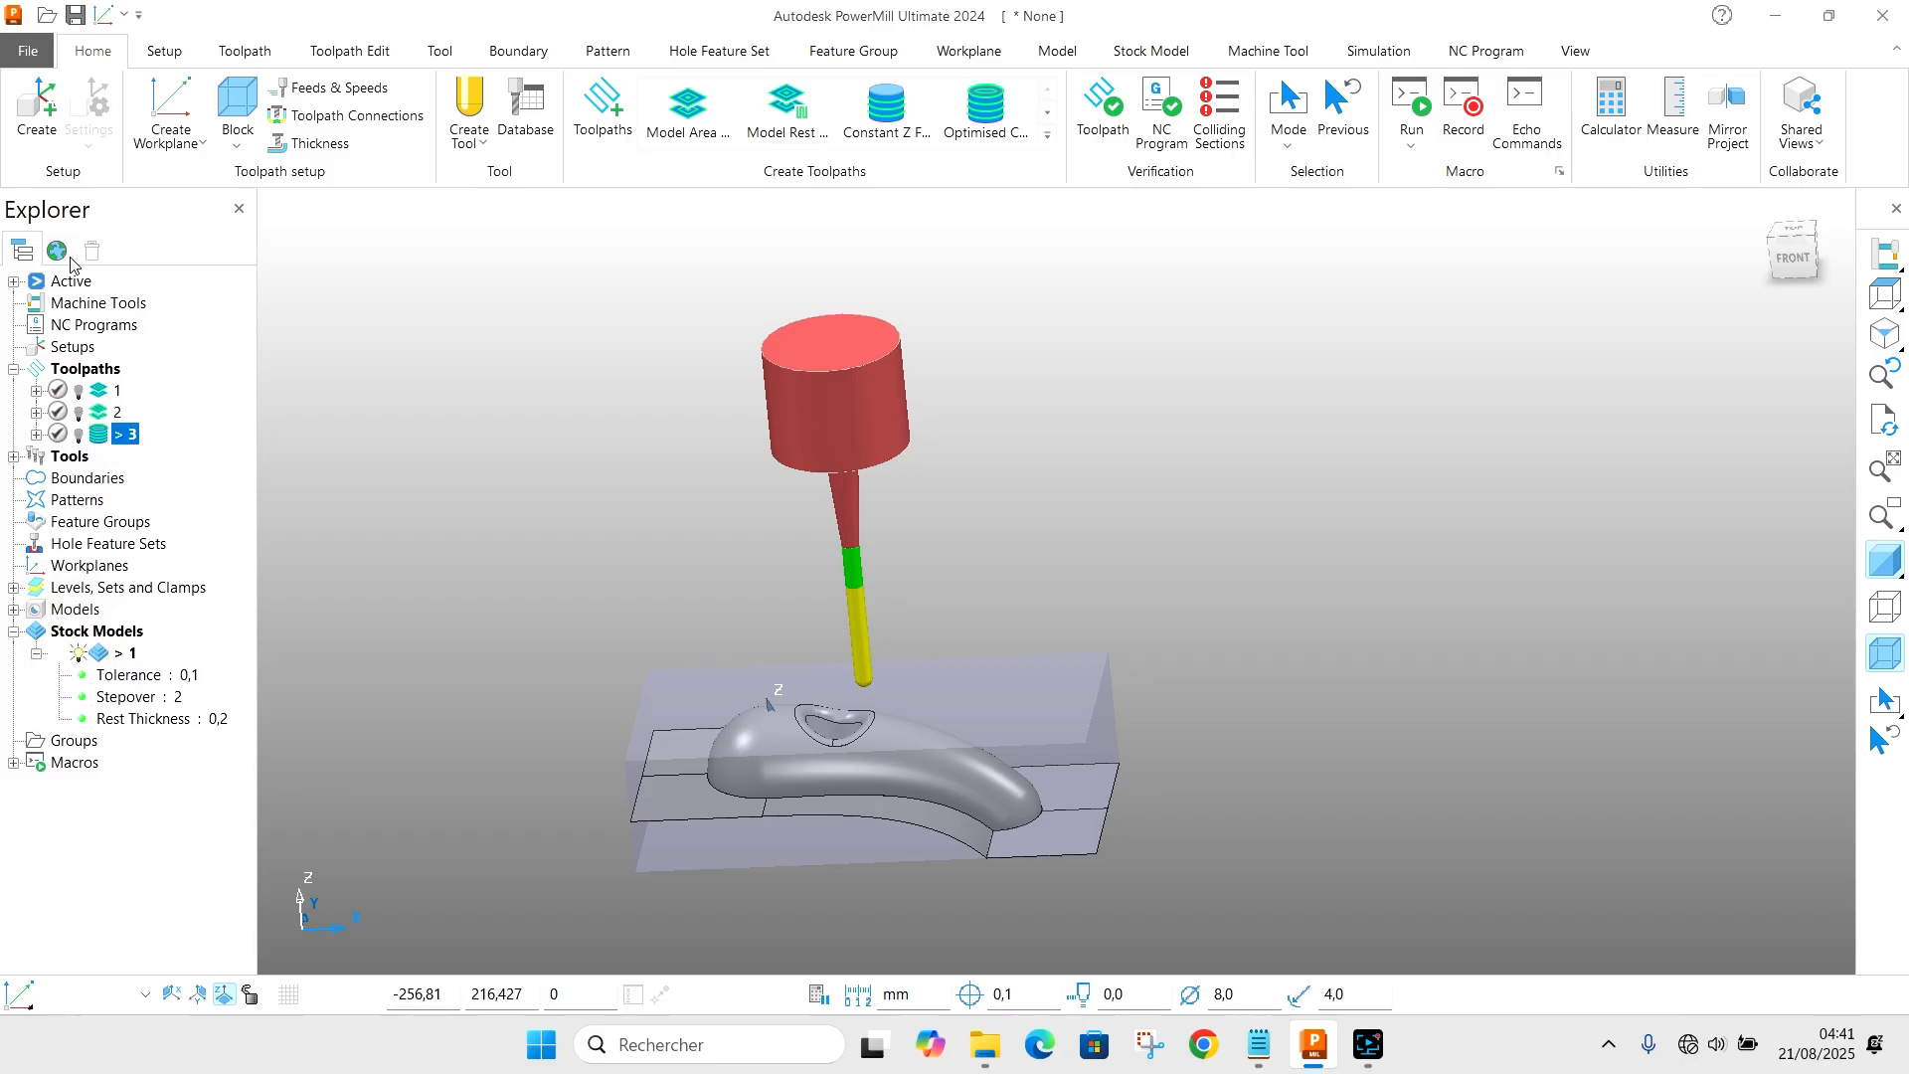
pyautogui.moveTo(110, 668); pyautogui.dragTo(113, 653)
pyautogui.rightClick(91, 656)
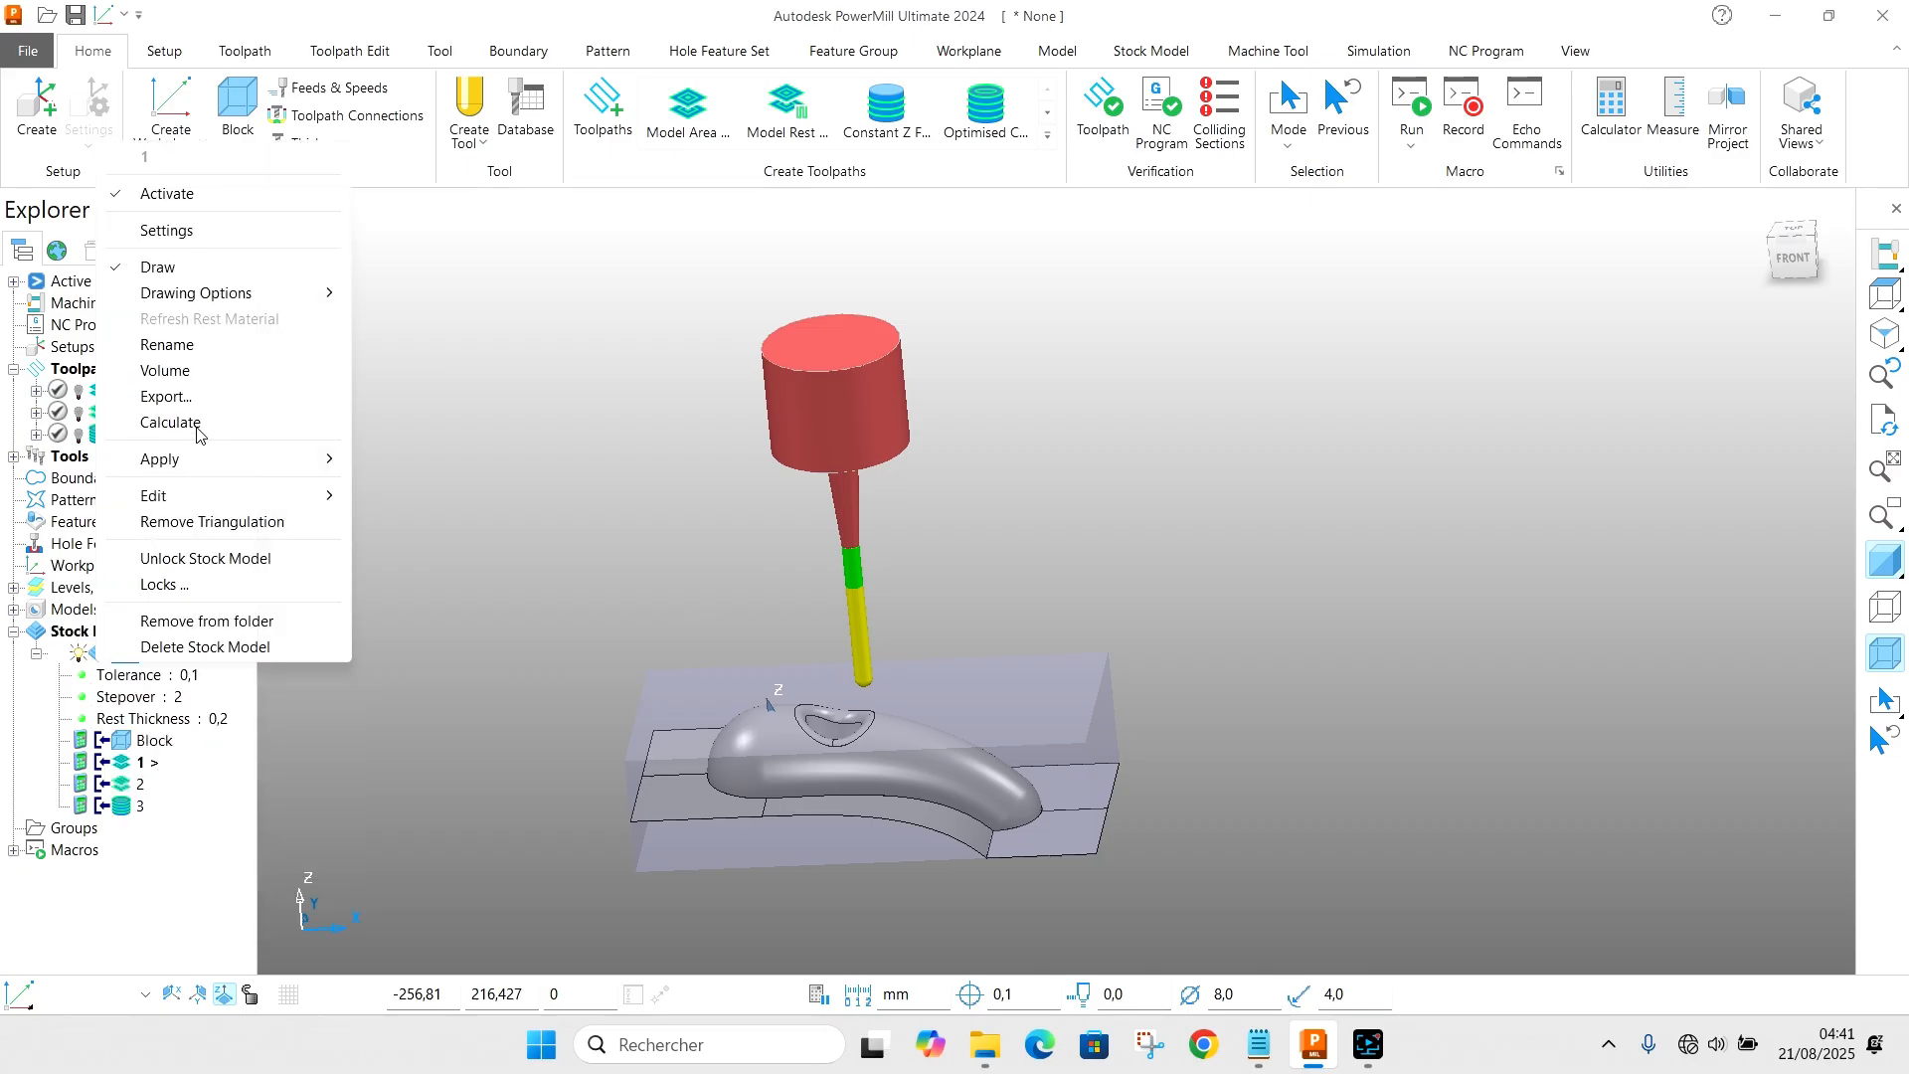
pyautogui.click(170, 423)
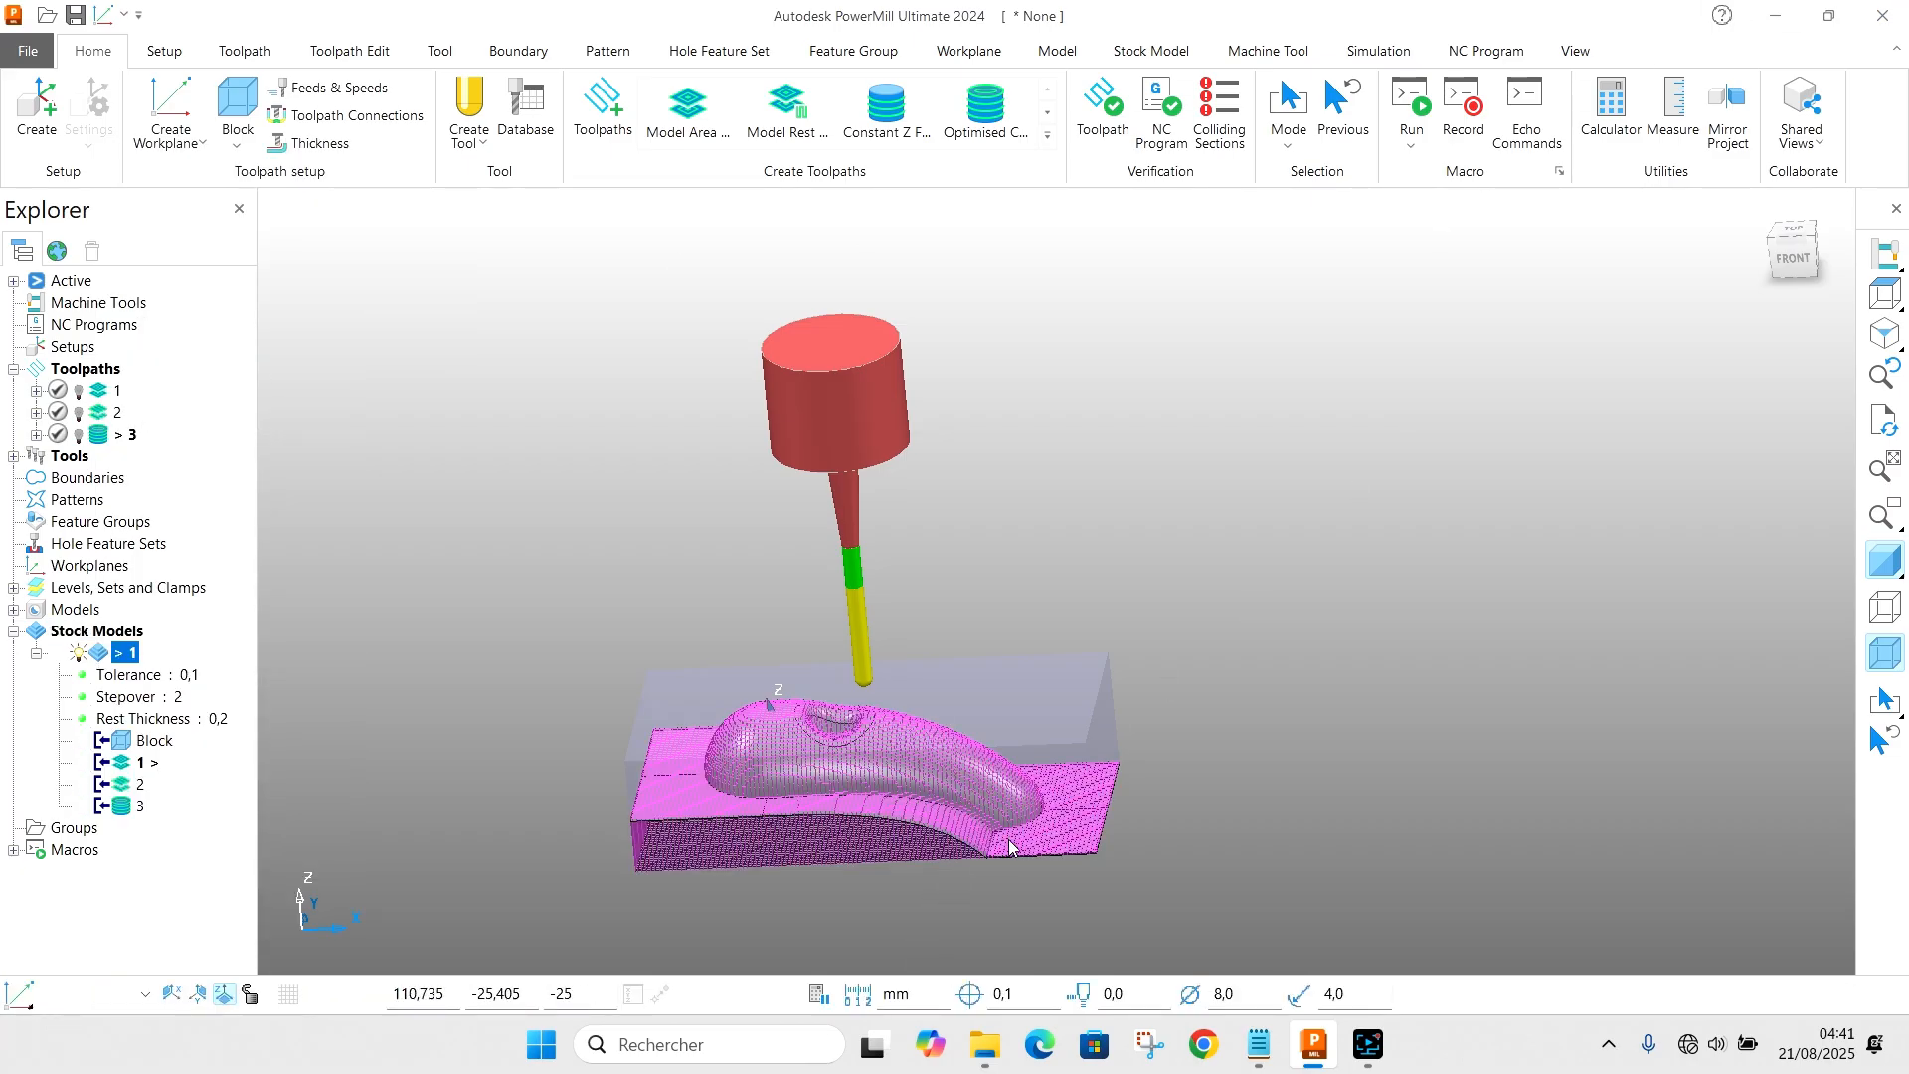
# Step: Activate the toolpath 3 state of stock model 1 and examine the remaining material over the cowling
pyautogui.scroll(3, 1009, 846)
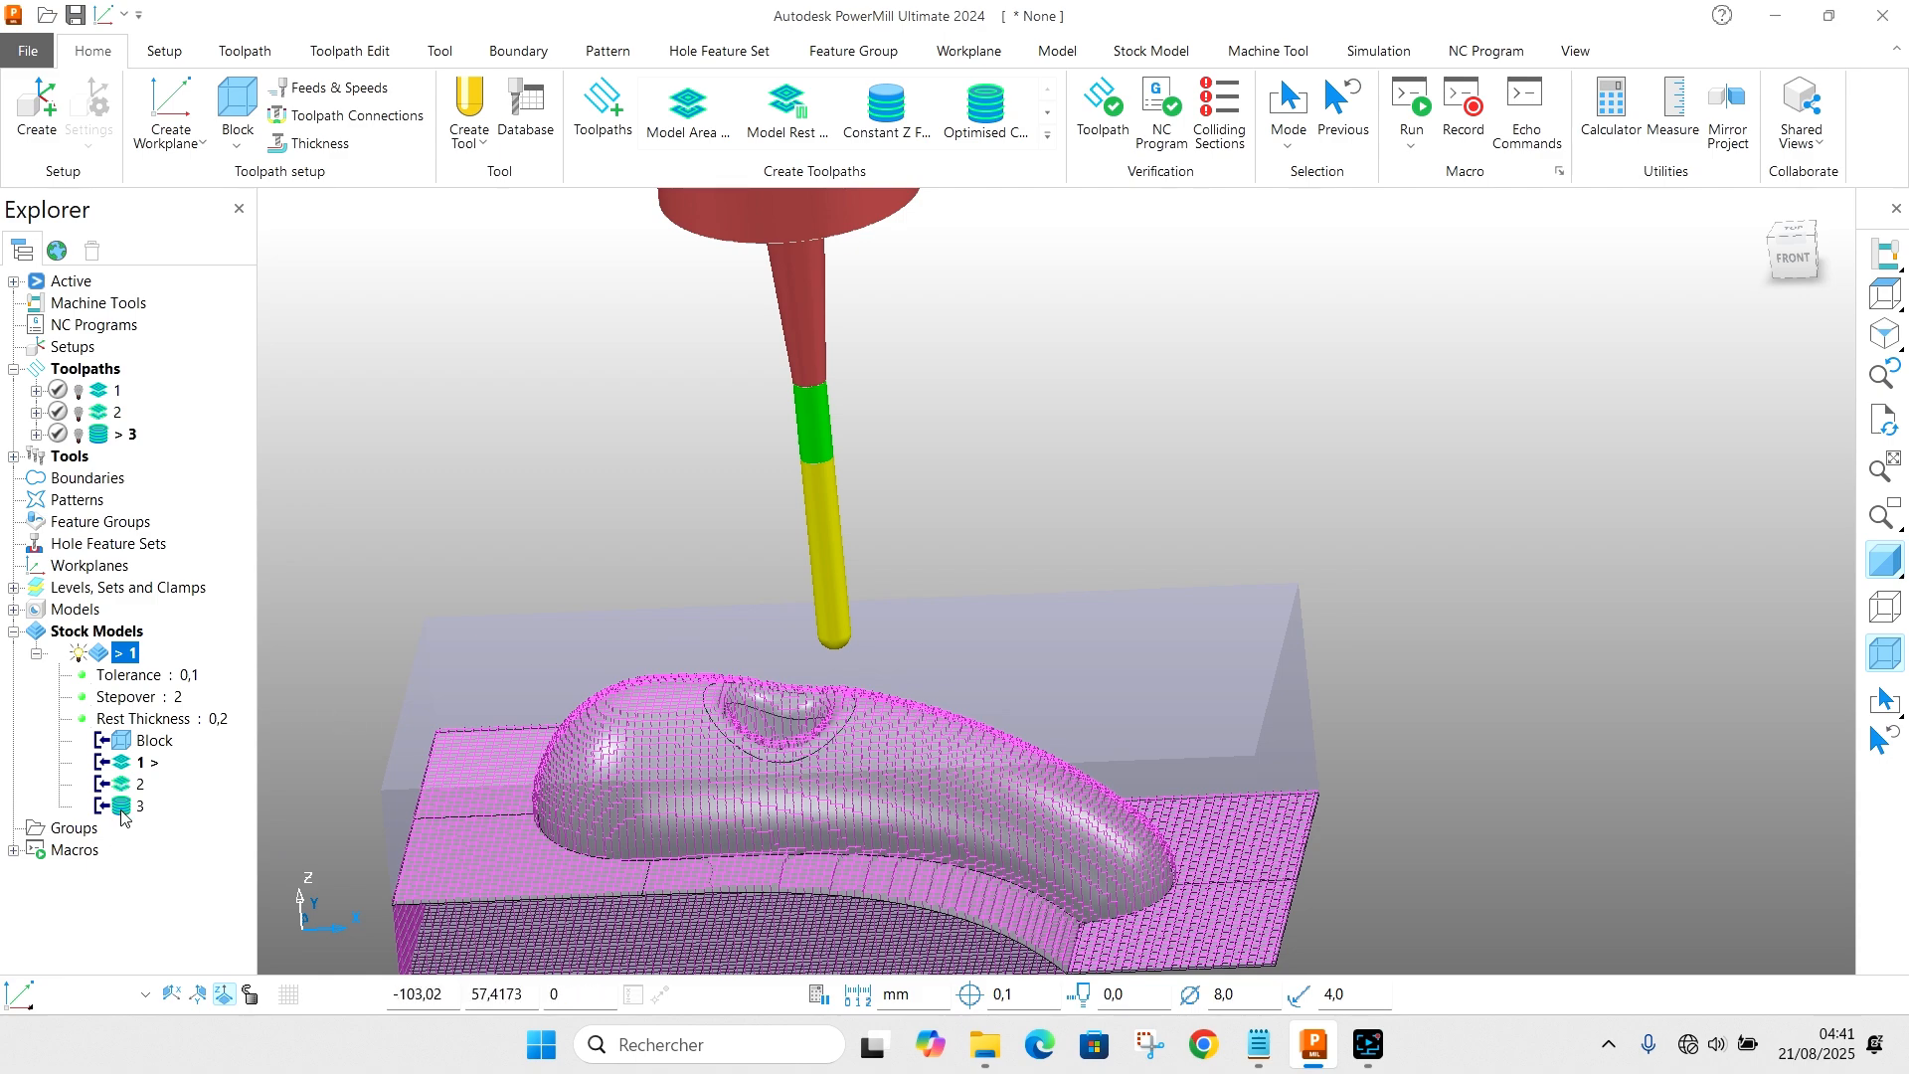
pyautogui.click(123, 806)
pyautogui.scroll(3, 942, 776)
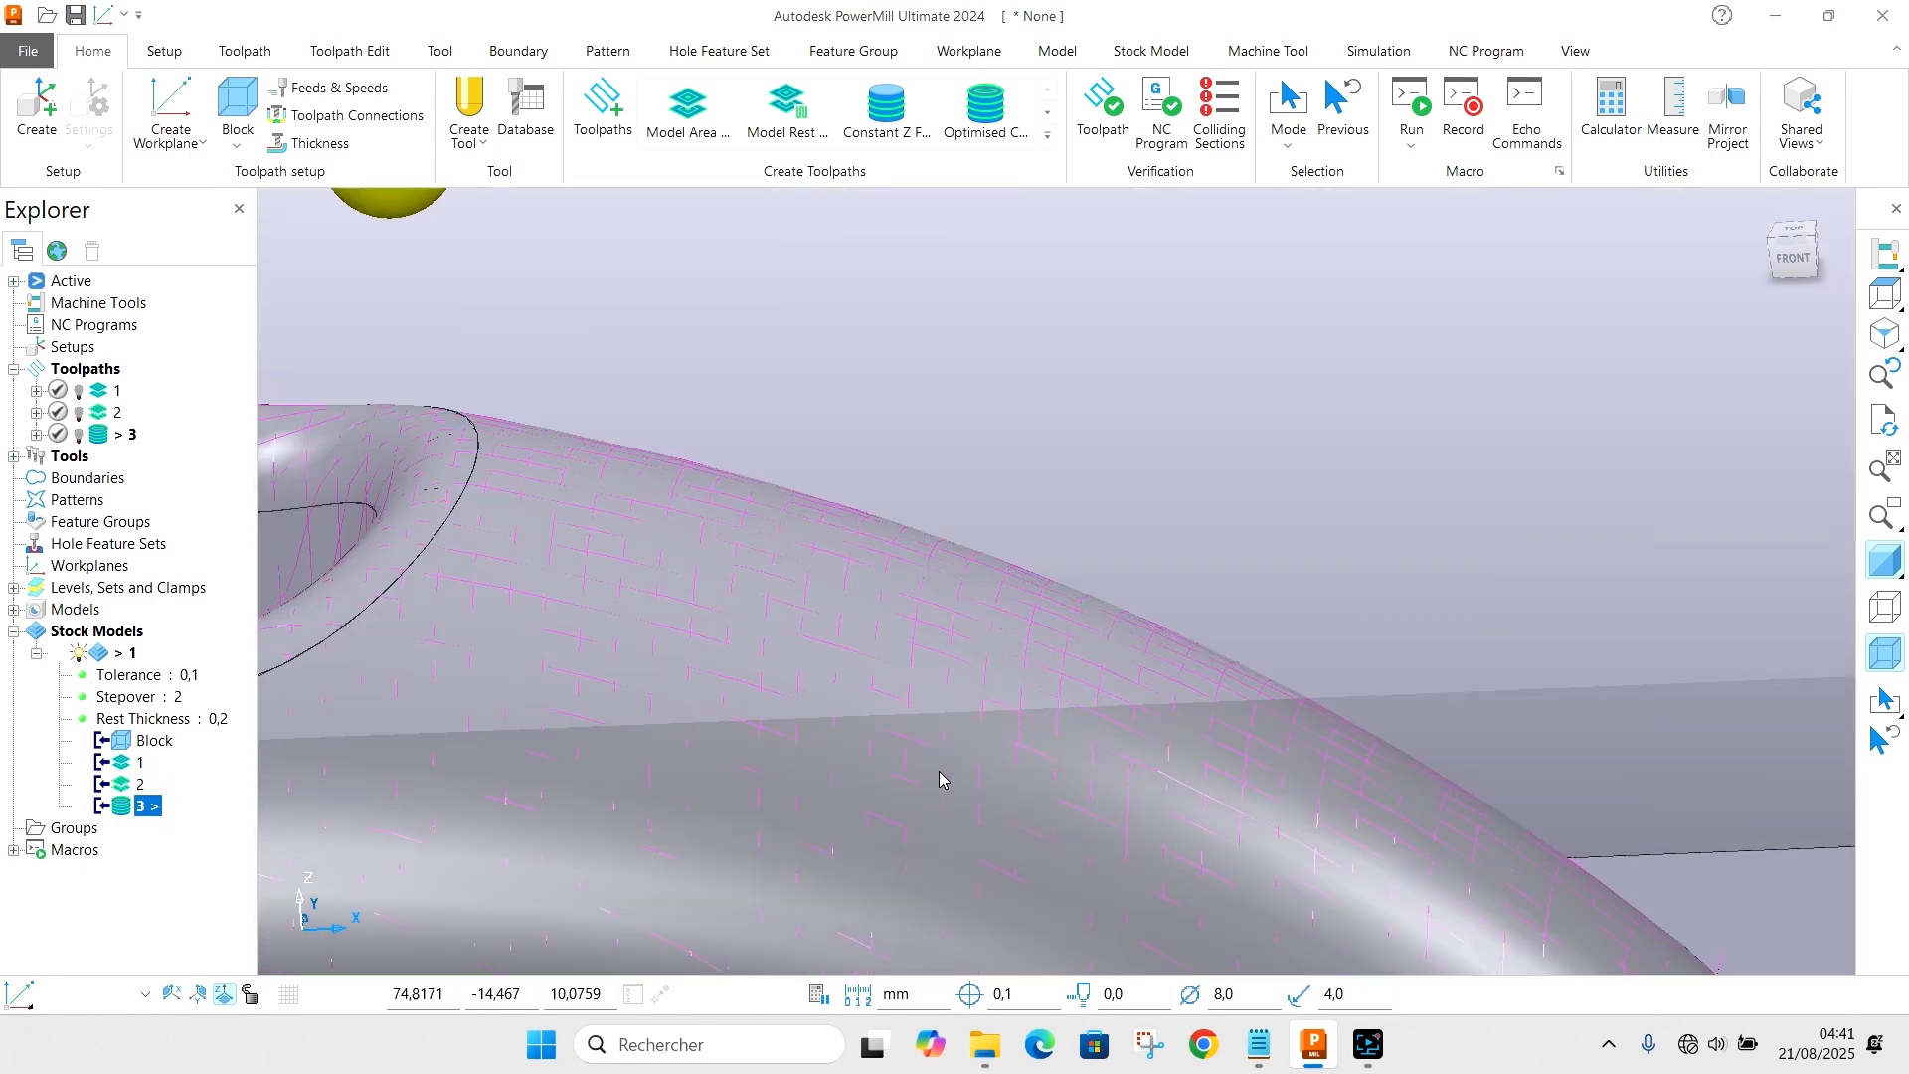
pyautogui.scroll(-5, 1083, 708)
pyautogui.moveTo(1156, 706); pyautogui.dragTo(869, 591, button='middle')
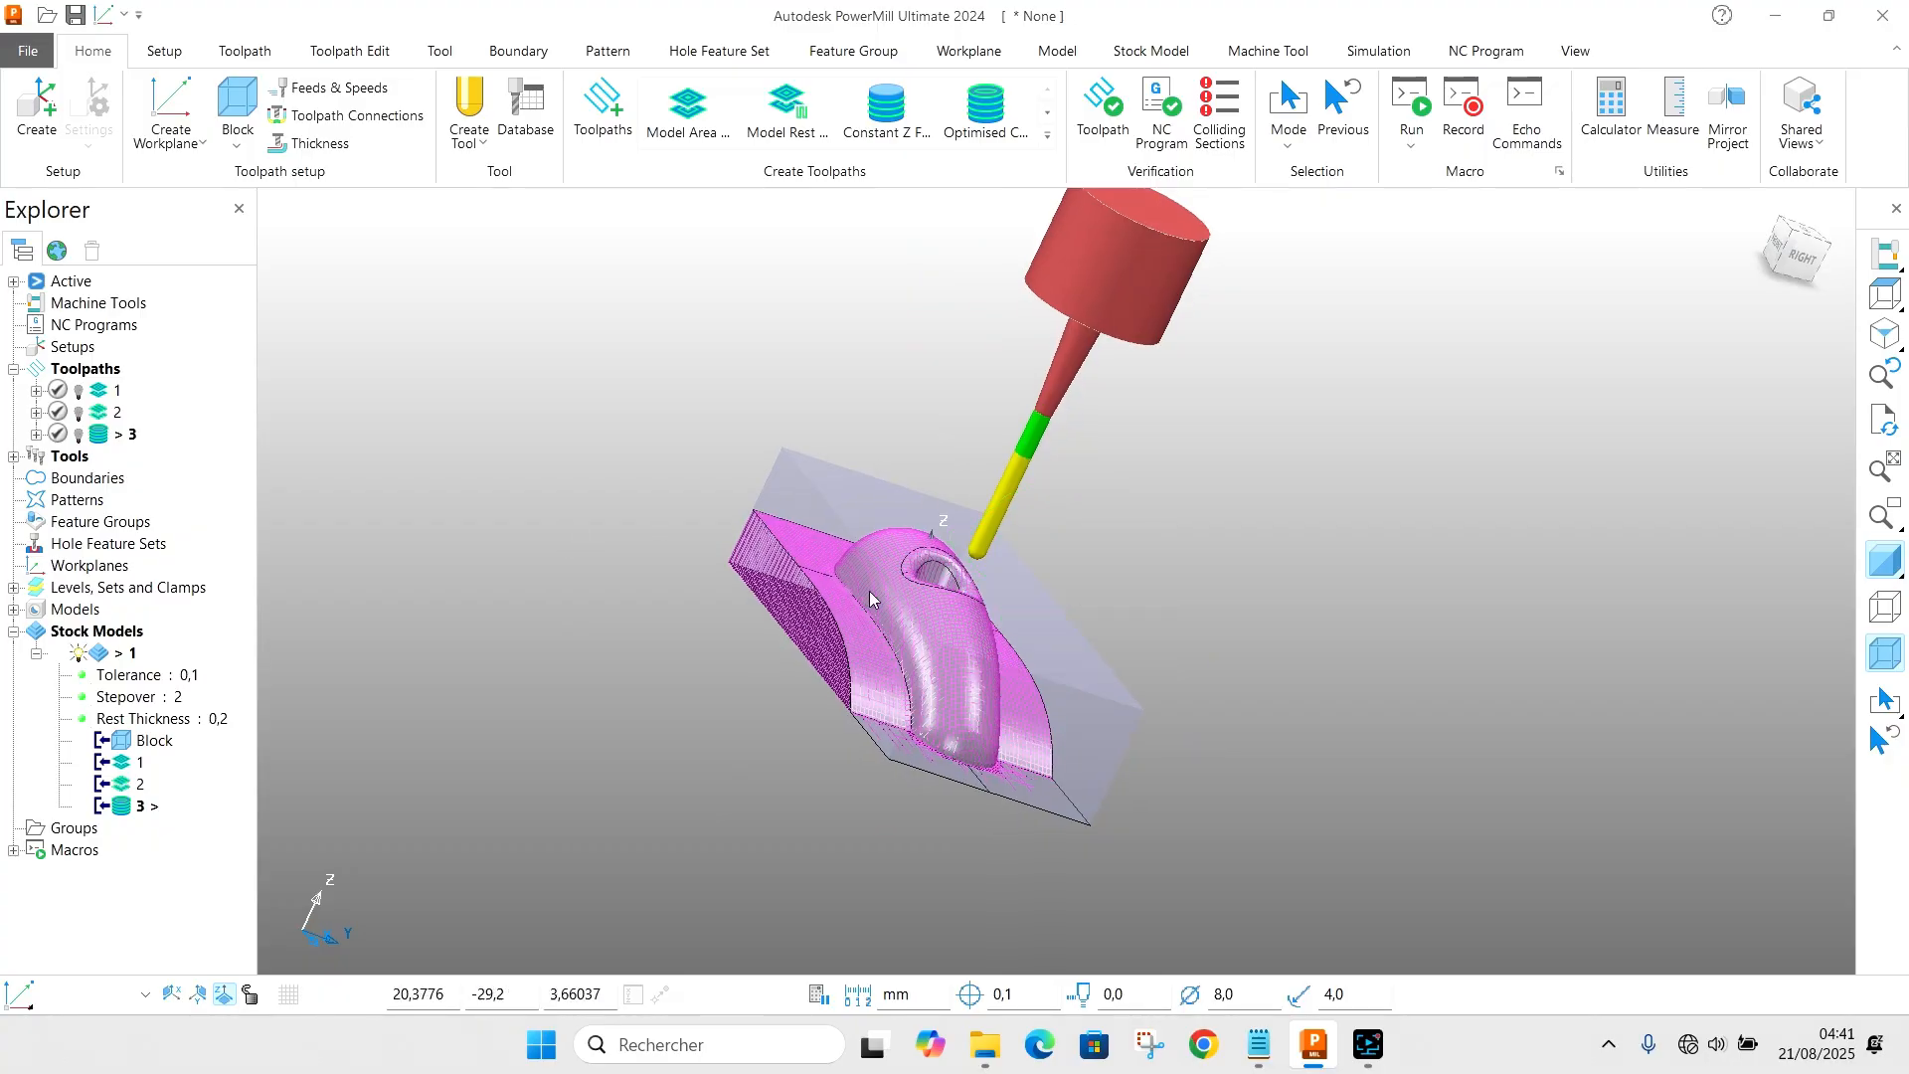
pyautogui.scroll(3, 935, 661)
pyautogui.scroll(-4, 754, 648)
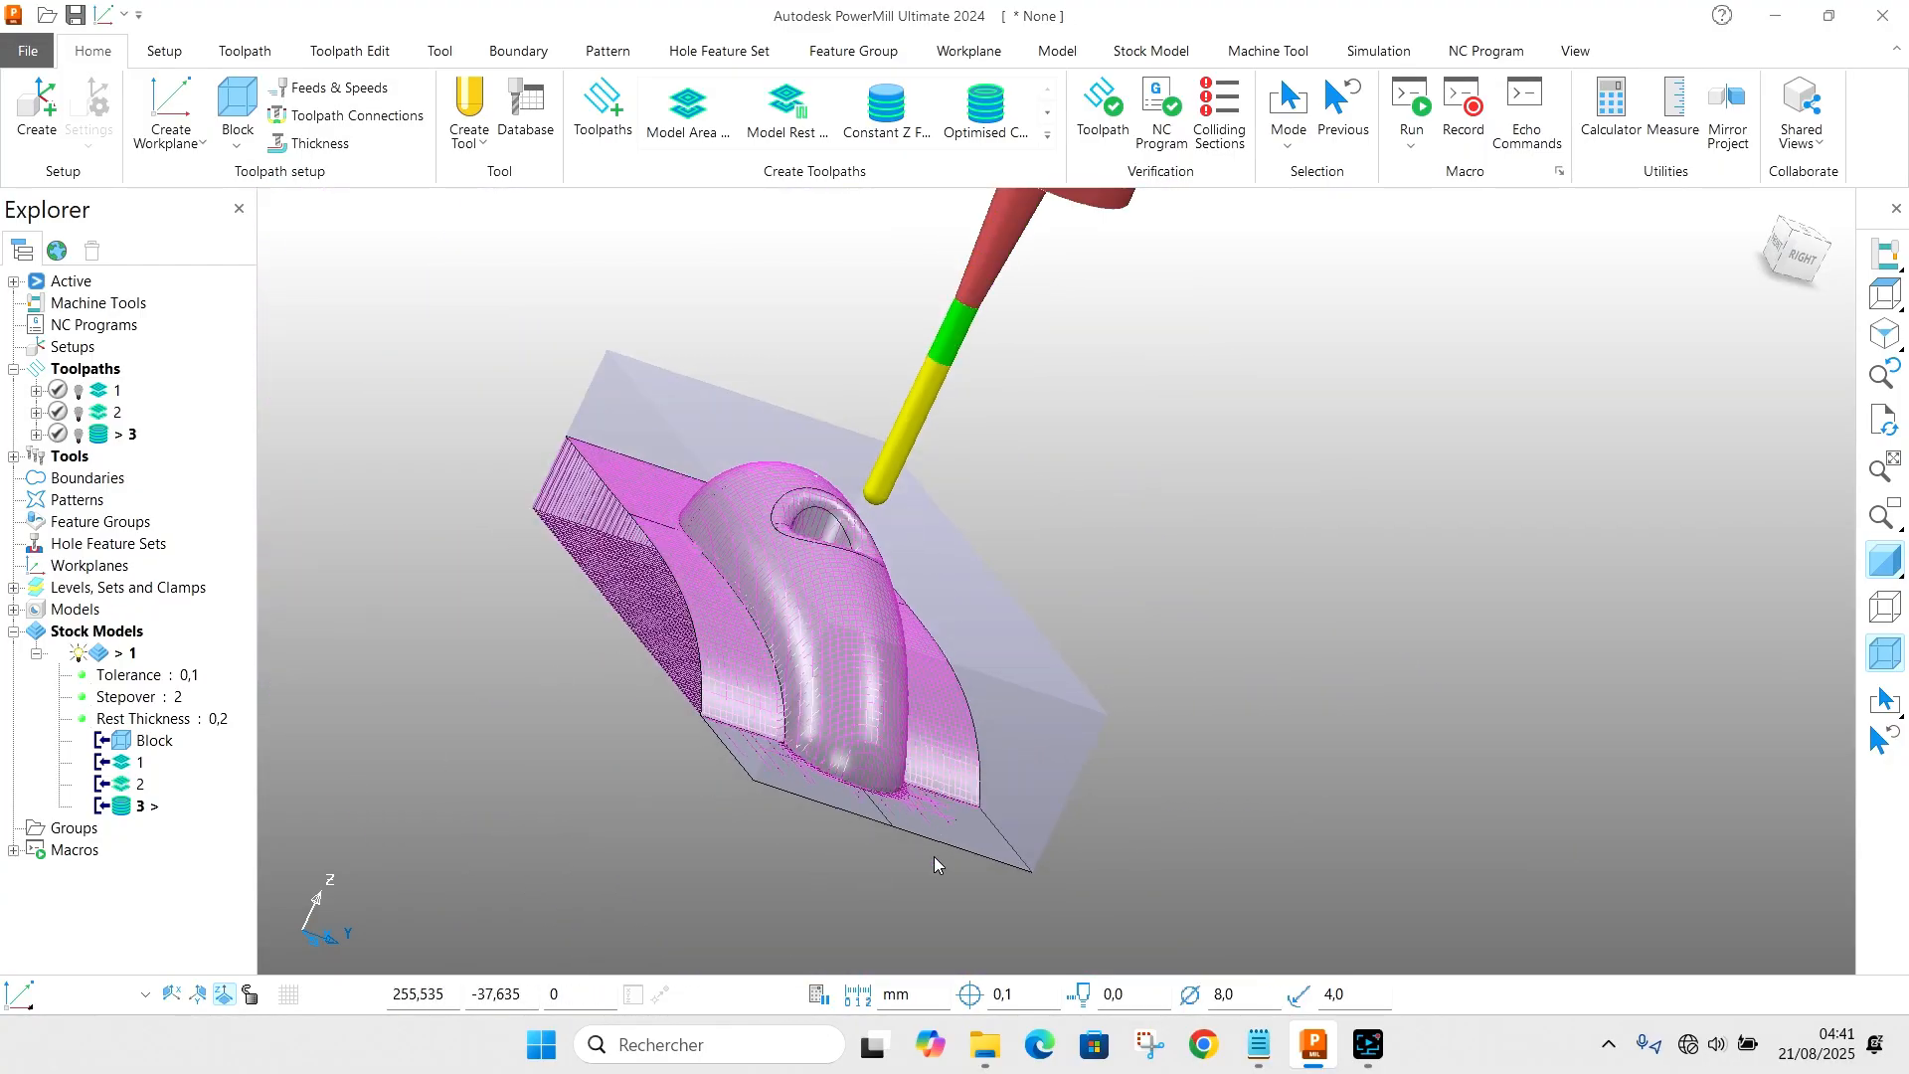
# Step: Switch stock model 1's display from wireframe to shaded and examine the machined surface around the cowling's recess
pyautogui.rightClick(134, 814)
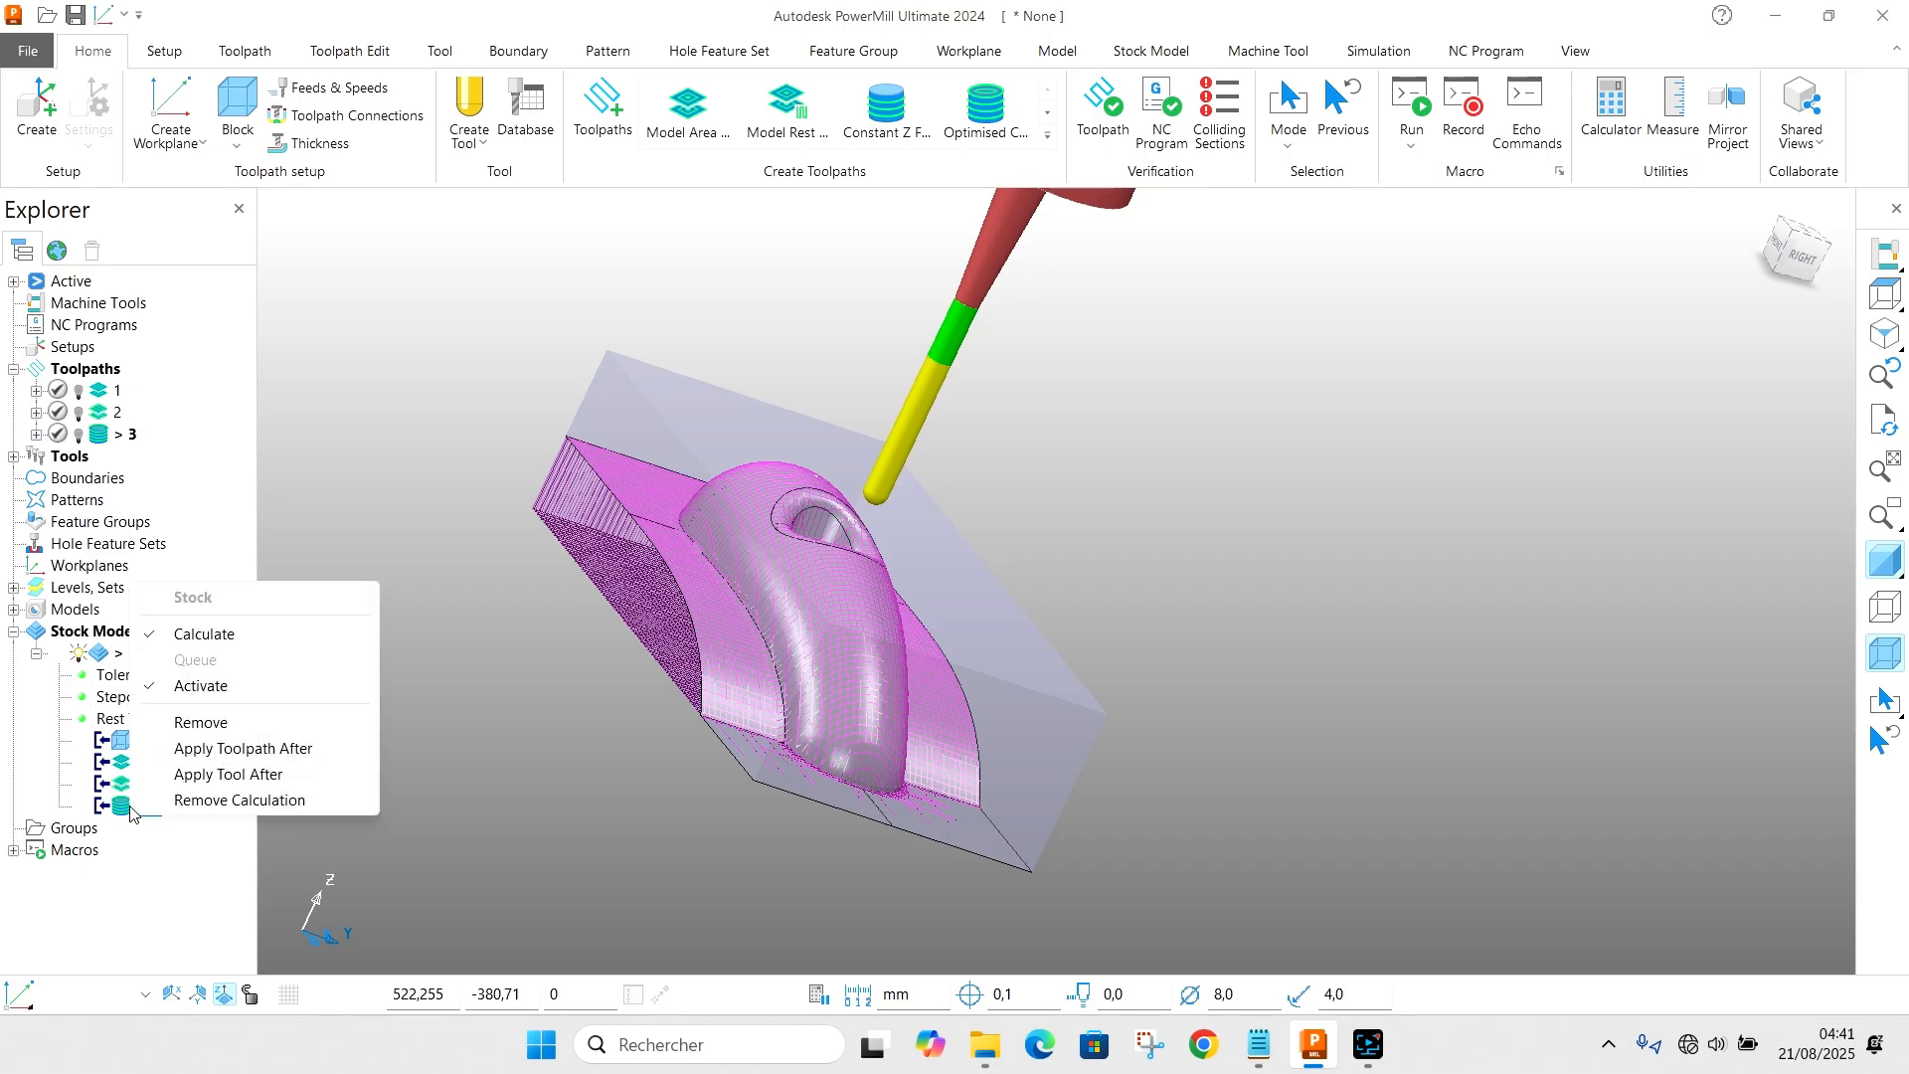
pyautogui.click(144, 855)
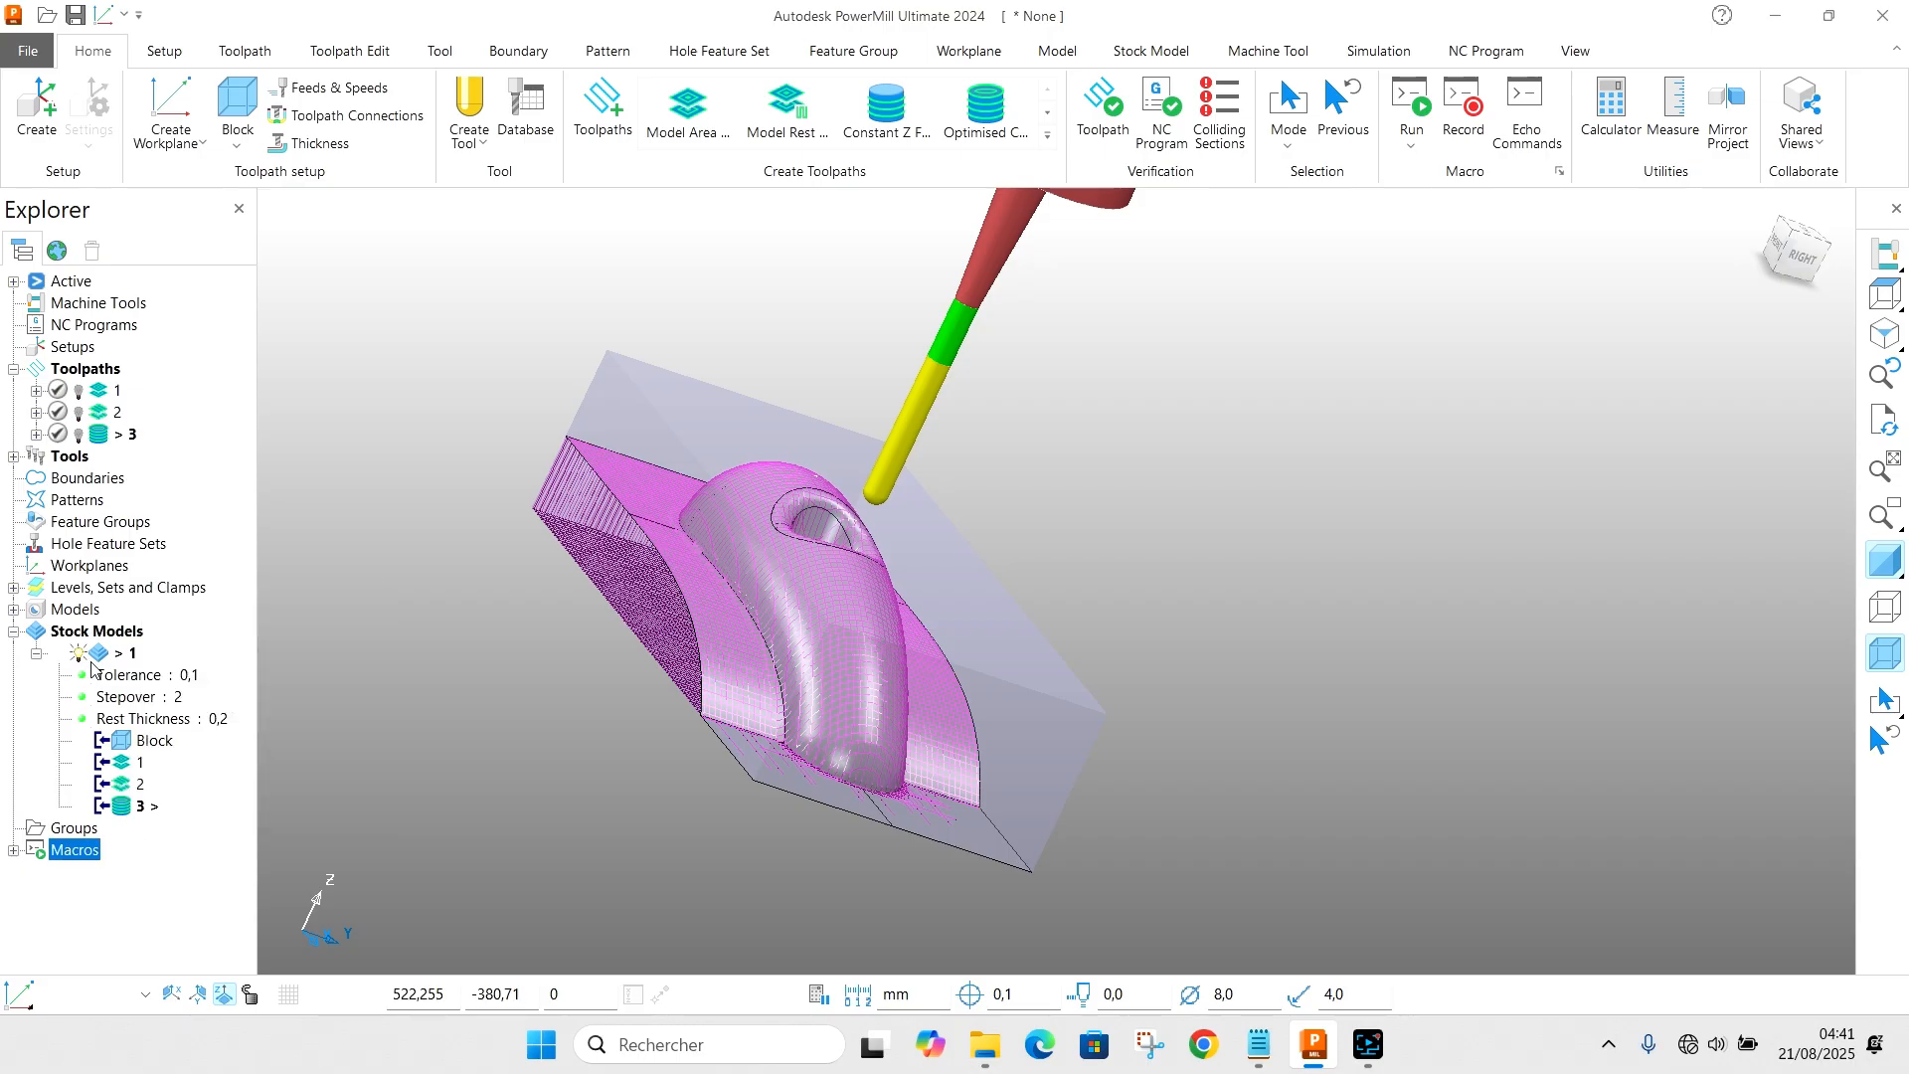
pyautogui.rightClick(96, 658)
pyautogui.moveTo(234, 307)
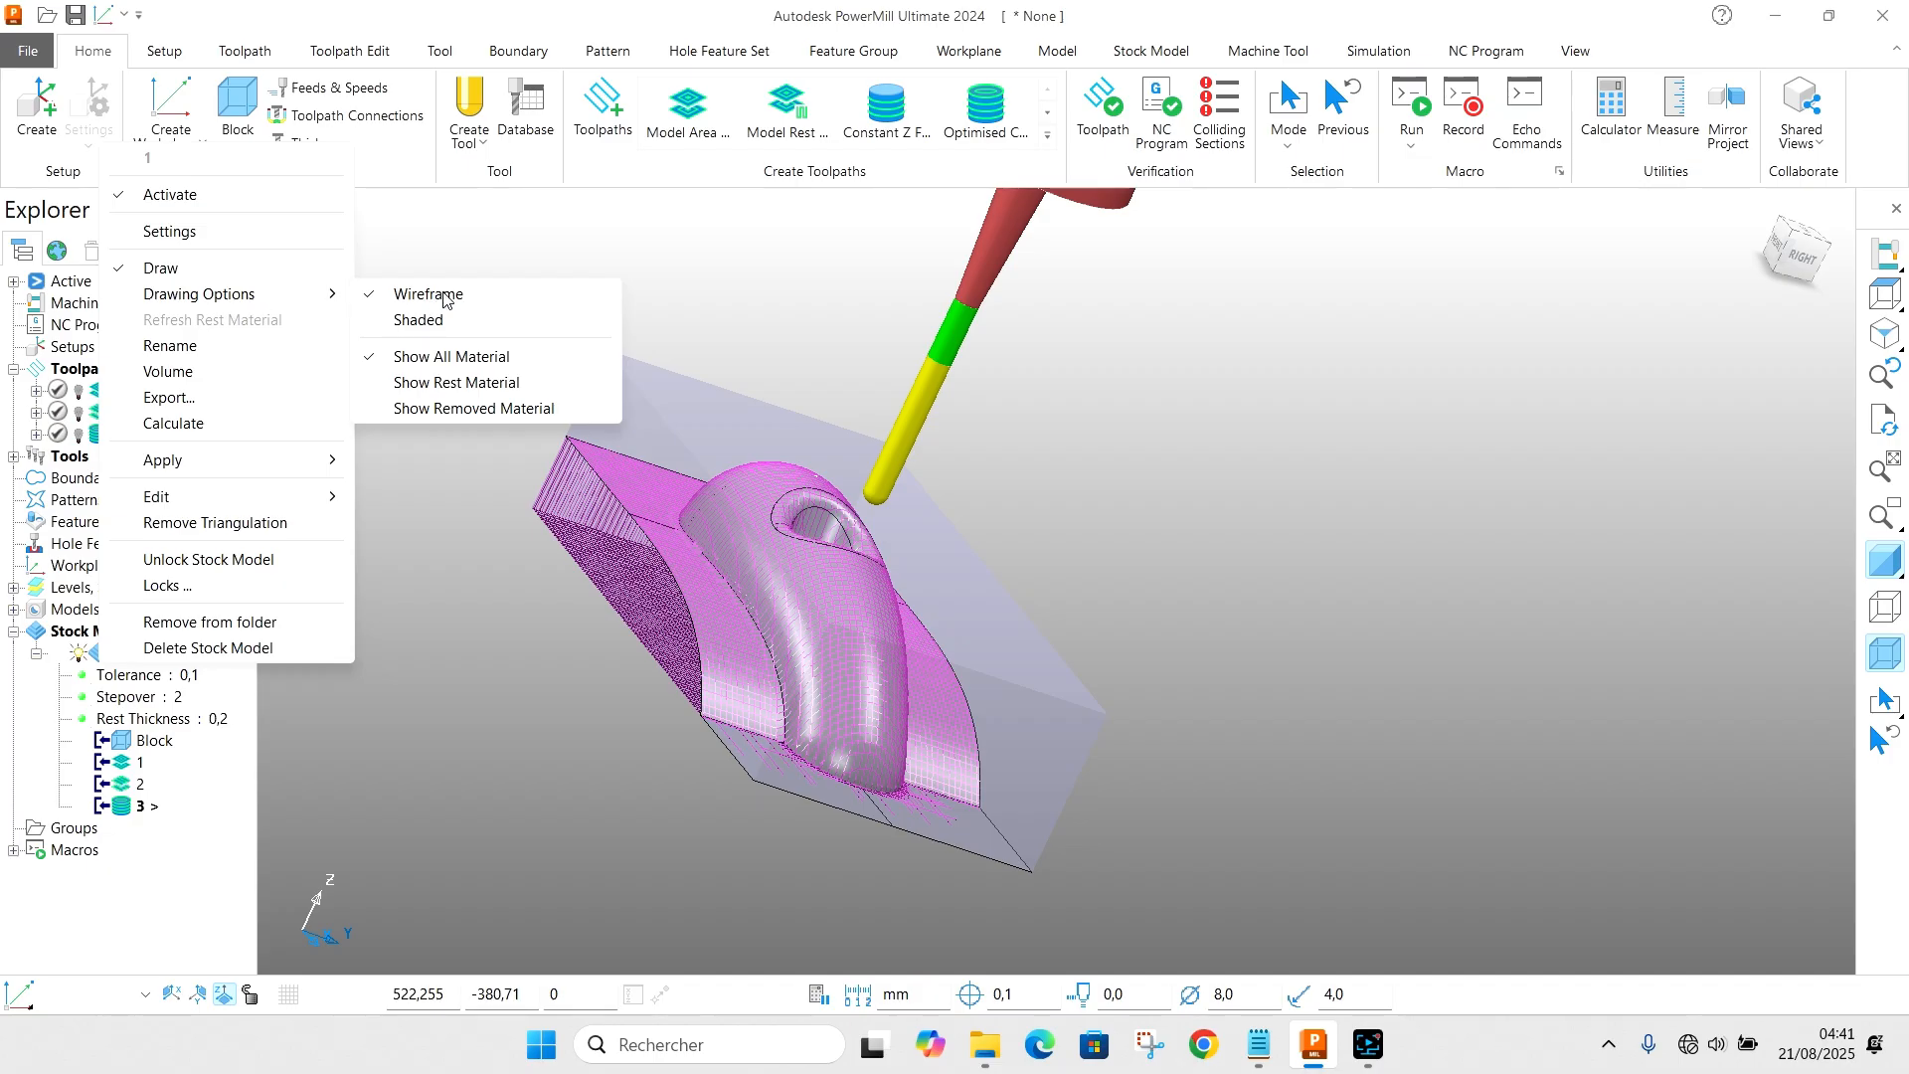
pyautogui.click(404, 321)
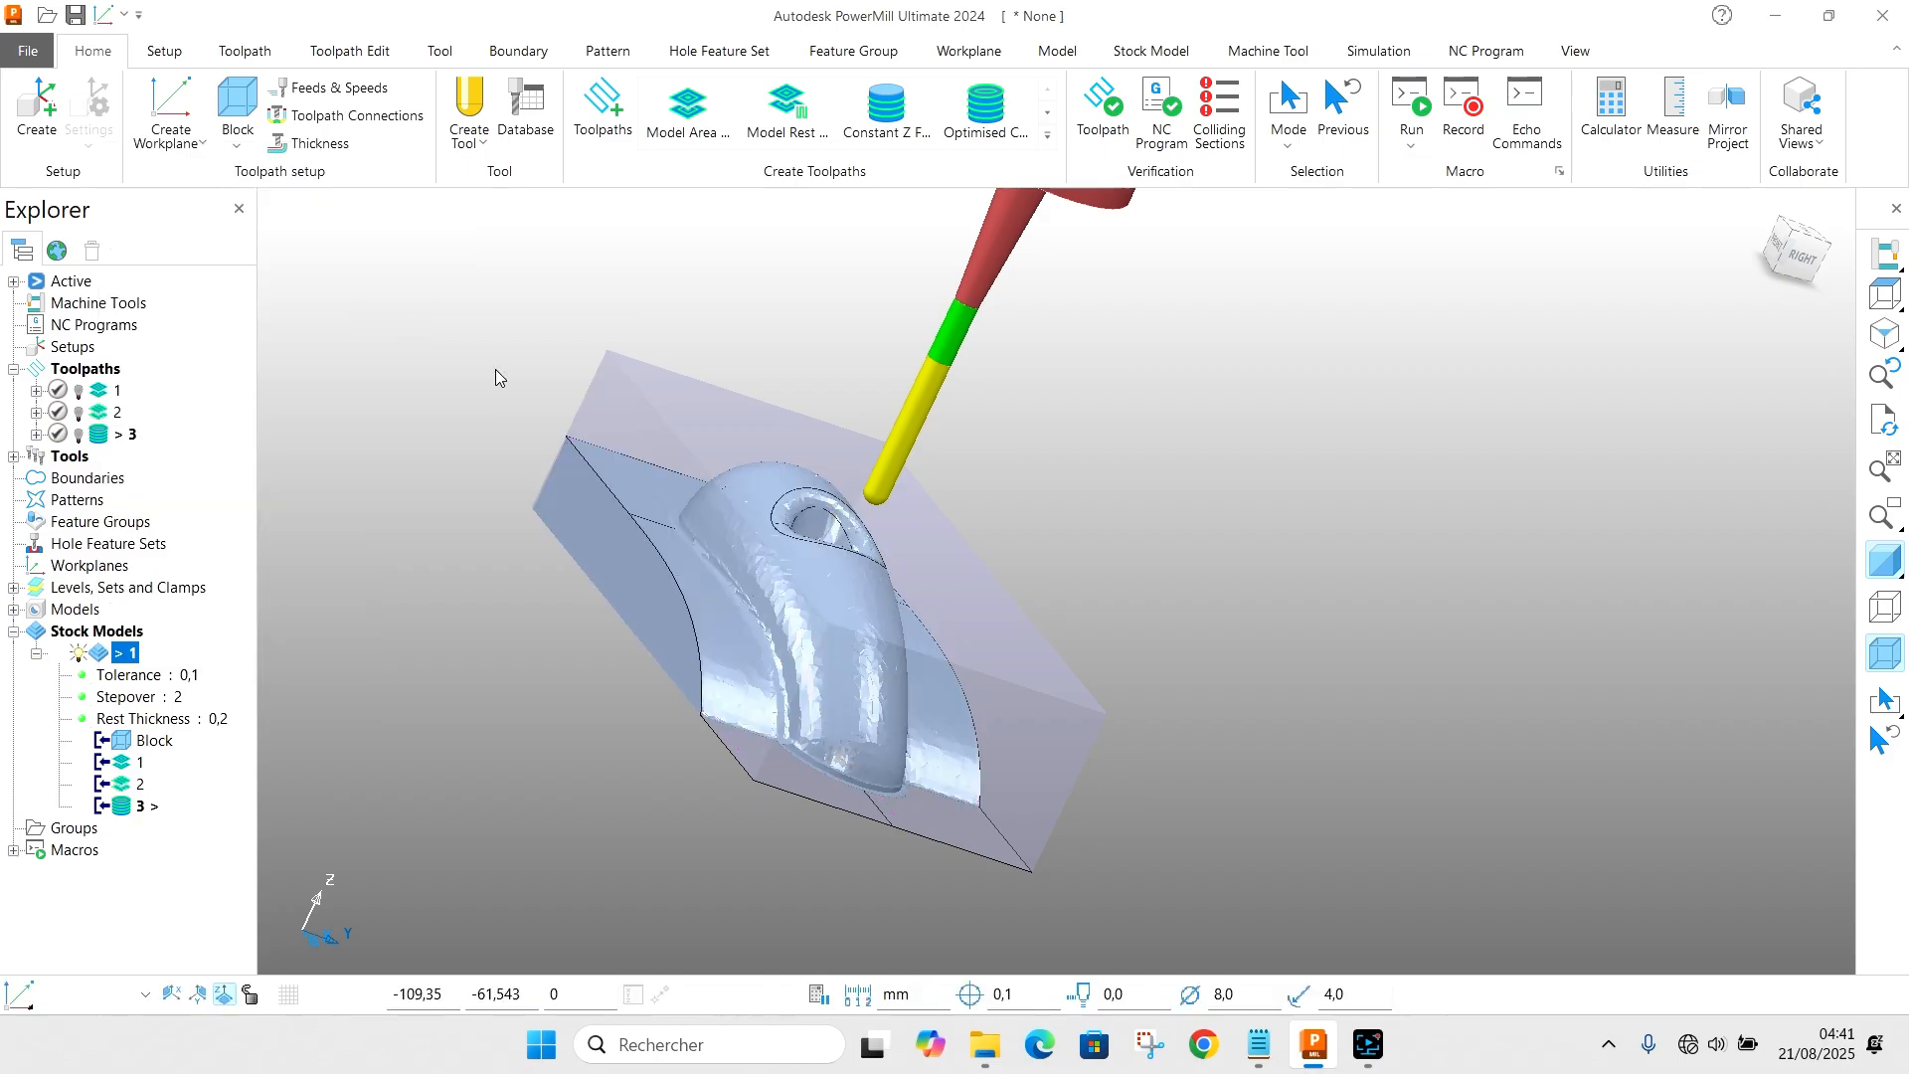
pyautogui.scroll(5, 813, 552)
pyautogui.scroll(-5, 813, 552)
pyautogui.moveTo(875, 596)
pyautogui.mouseDown(button='middle')
pyautogui.moveTo(940, 648)
pyautogui.moveTo(315, 430)
pyautogui.moveTo(467, 557)
pyautogui.moveTo(631, 903)
pyautogui.moveTo(705, 813)
pyautogui.moveTo(1448, 821)
pyautogui.moveTo(987, 738)
pyautogui.moveTo(968, 813)
pyautogui.moveTo(1402, 516)
pyautogui.moveTo(1087, 605)
pyautogui.moveTo(956, 831)
pyautogui.moveTo(995, 592)
pyautogui.mouseUp(button='middle')
pyautogui.scroll(6, 1048, 640)
pyautogui.scroll(-6, 1047, 640)
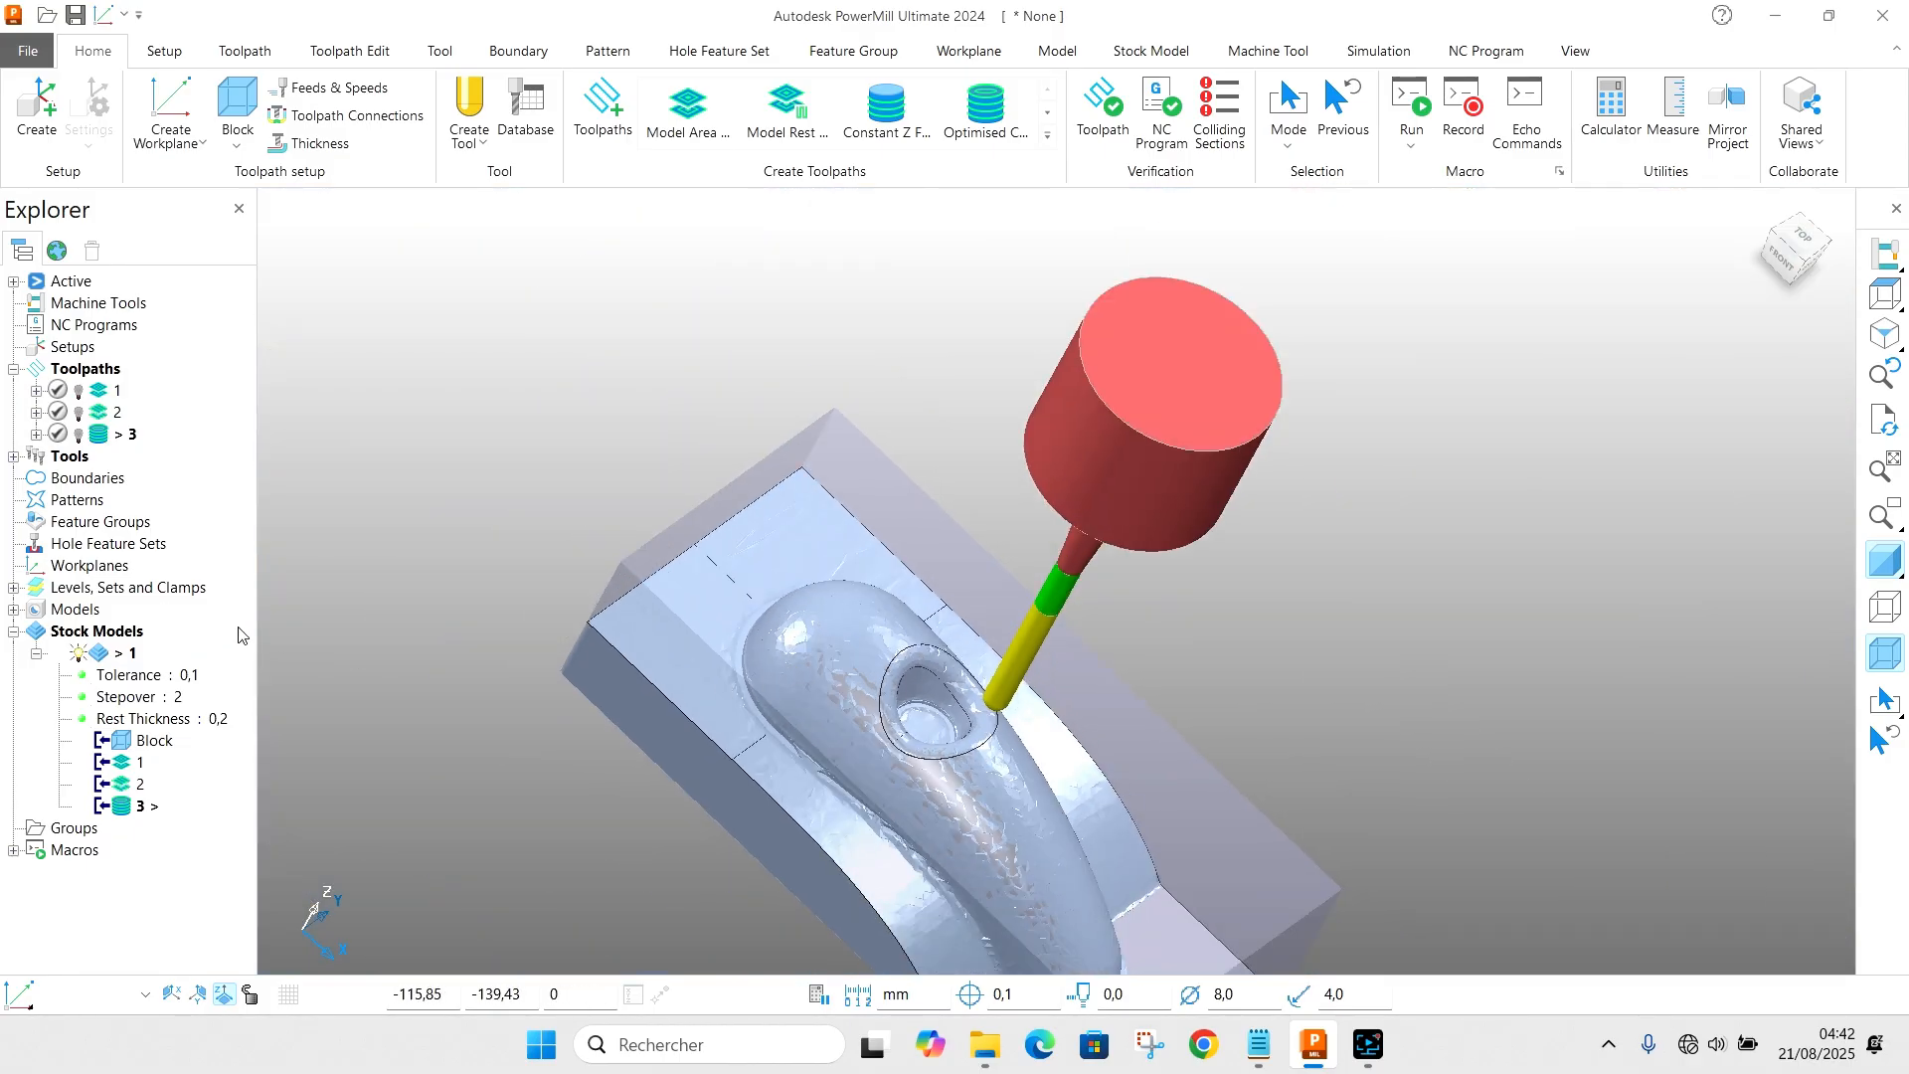
# Step: Load toolpath 1 for simulation from the start and hide stock model 1
pyautogui.rightClick(109, 396)
pyautogui.click(226, 157)
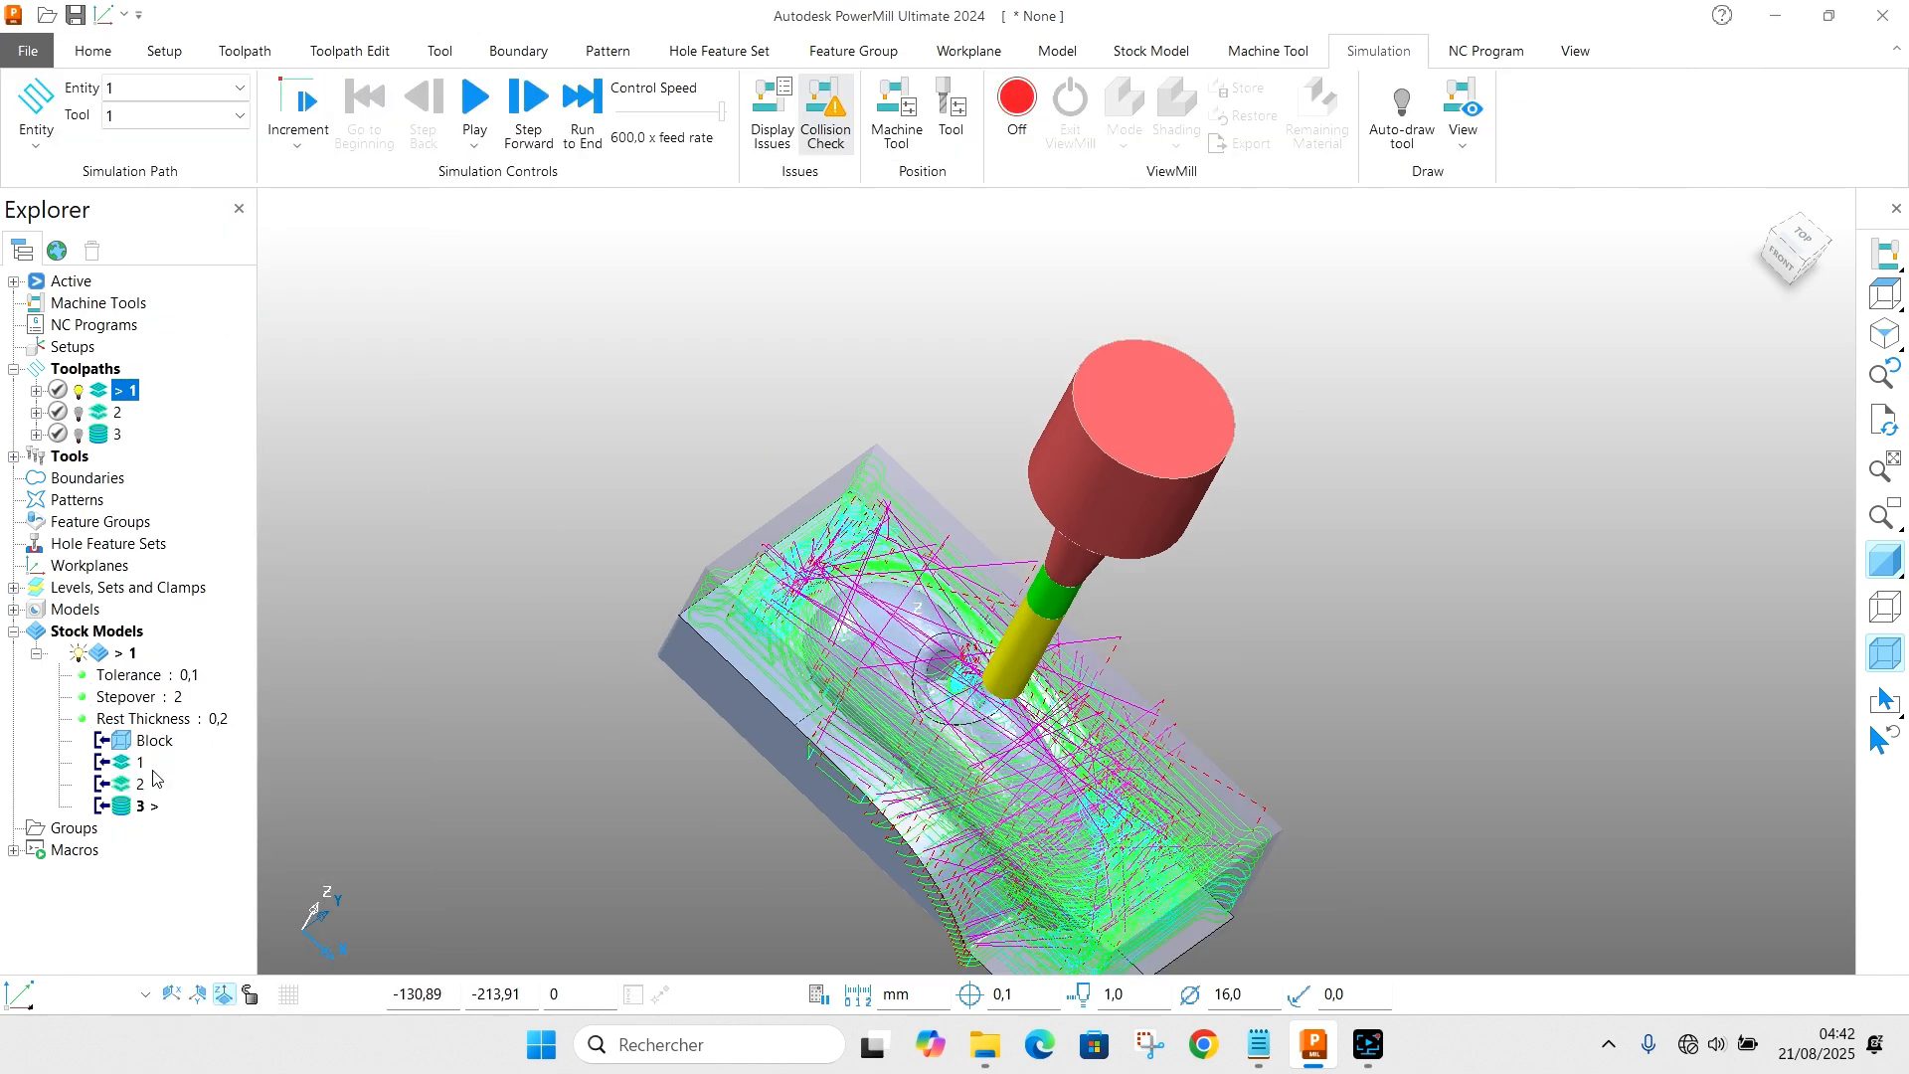
pyautogui.click(85, 655)
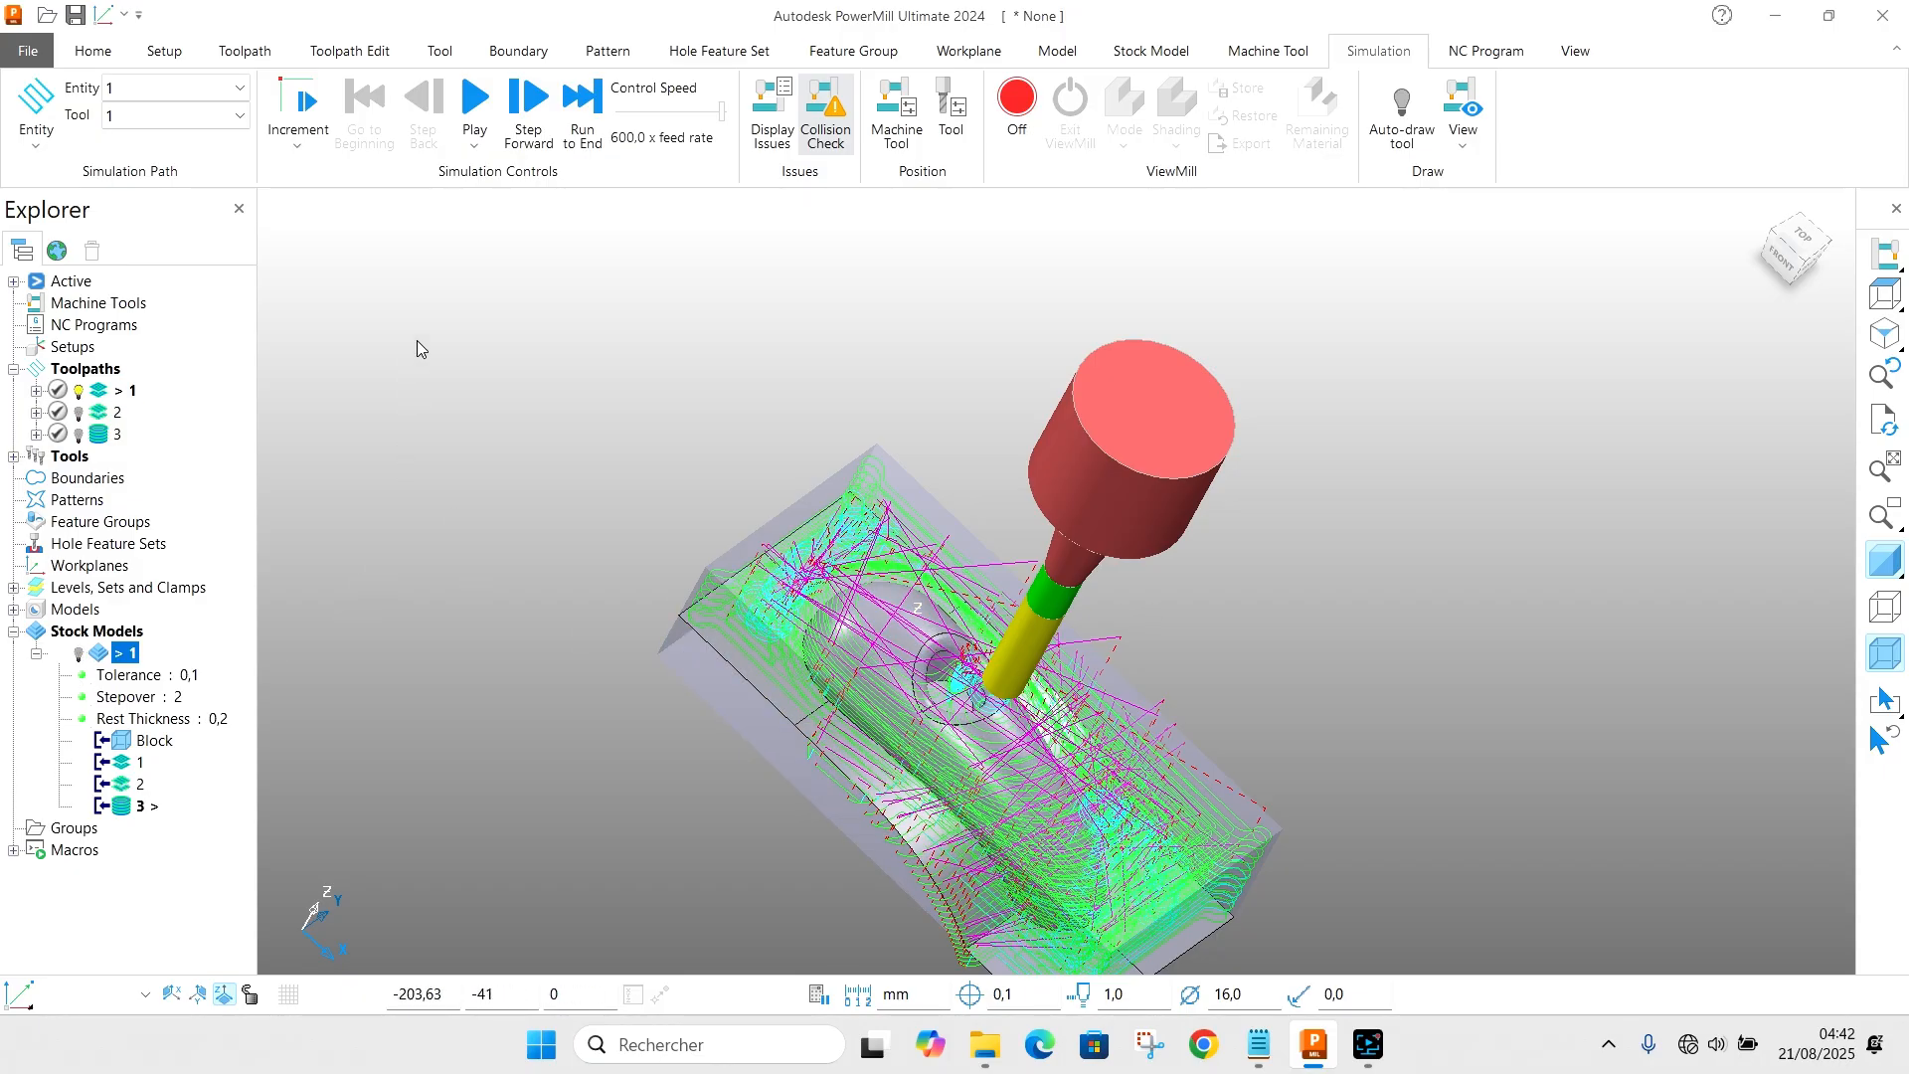
# Step: Turn on ViewMill and play toolpath 1's material removal simulation from a front view
pyautogui.click(1007, 108)
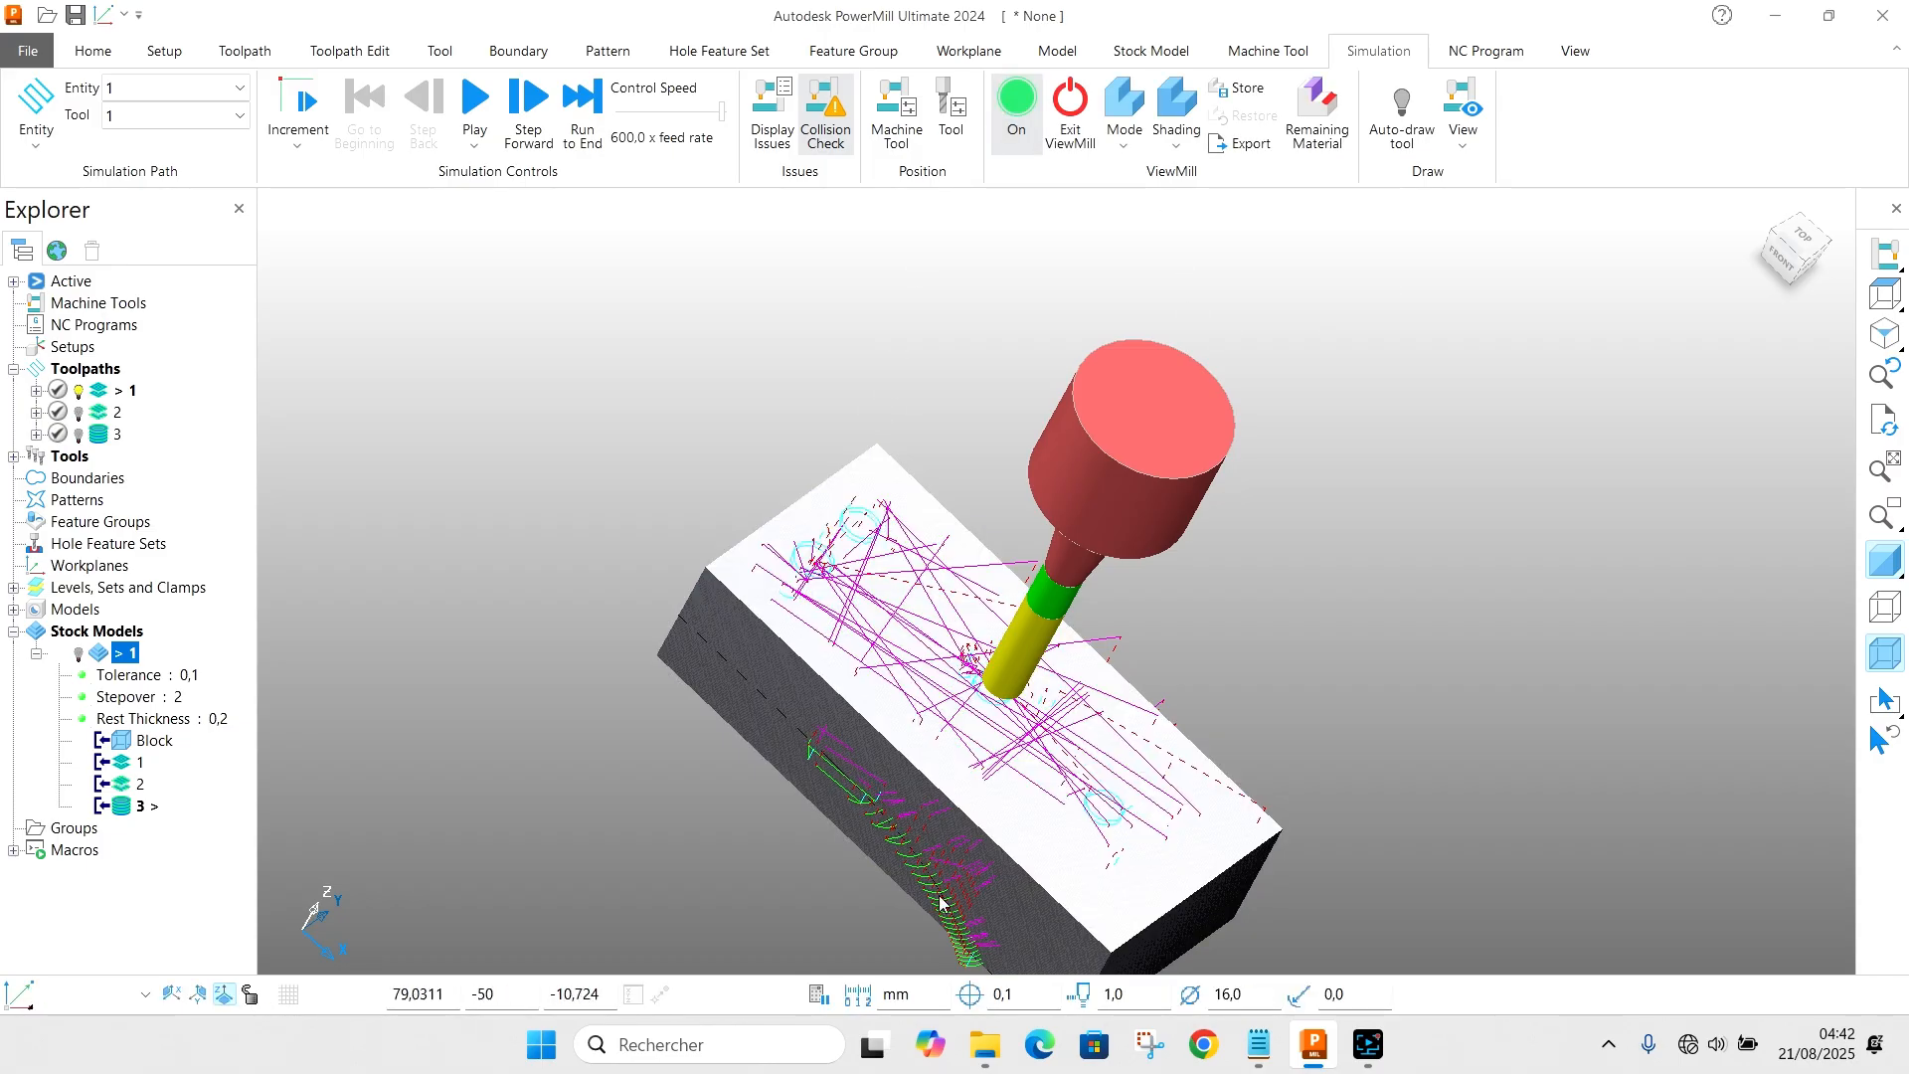
pyautogui.moveTo(1293, 835); pyautogui.dragTo(1187, 462, button='middle')
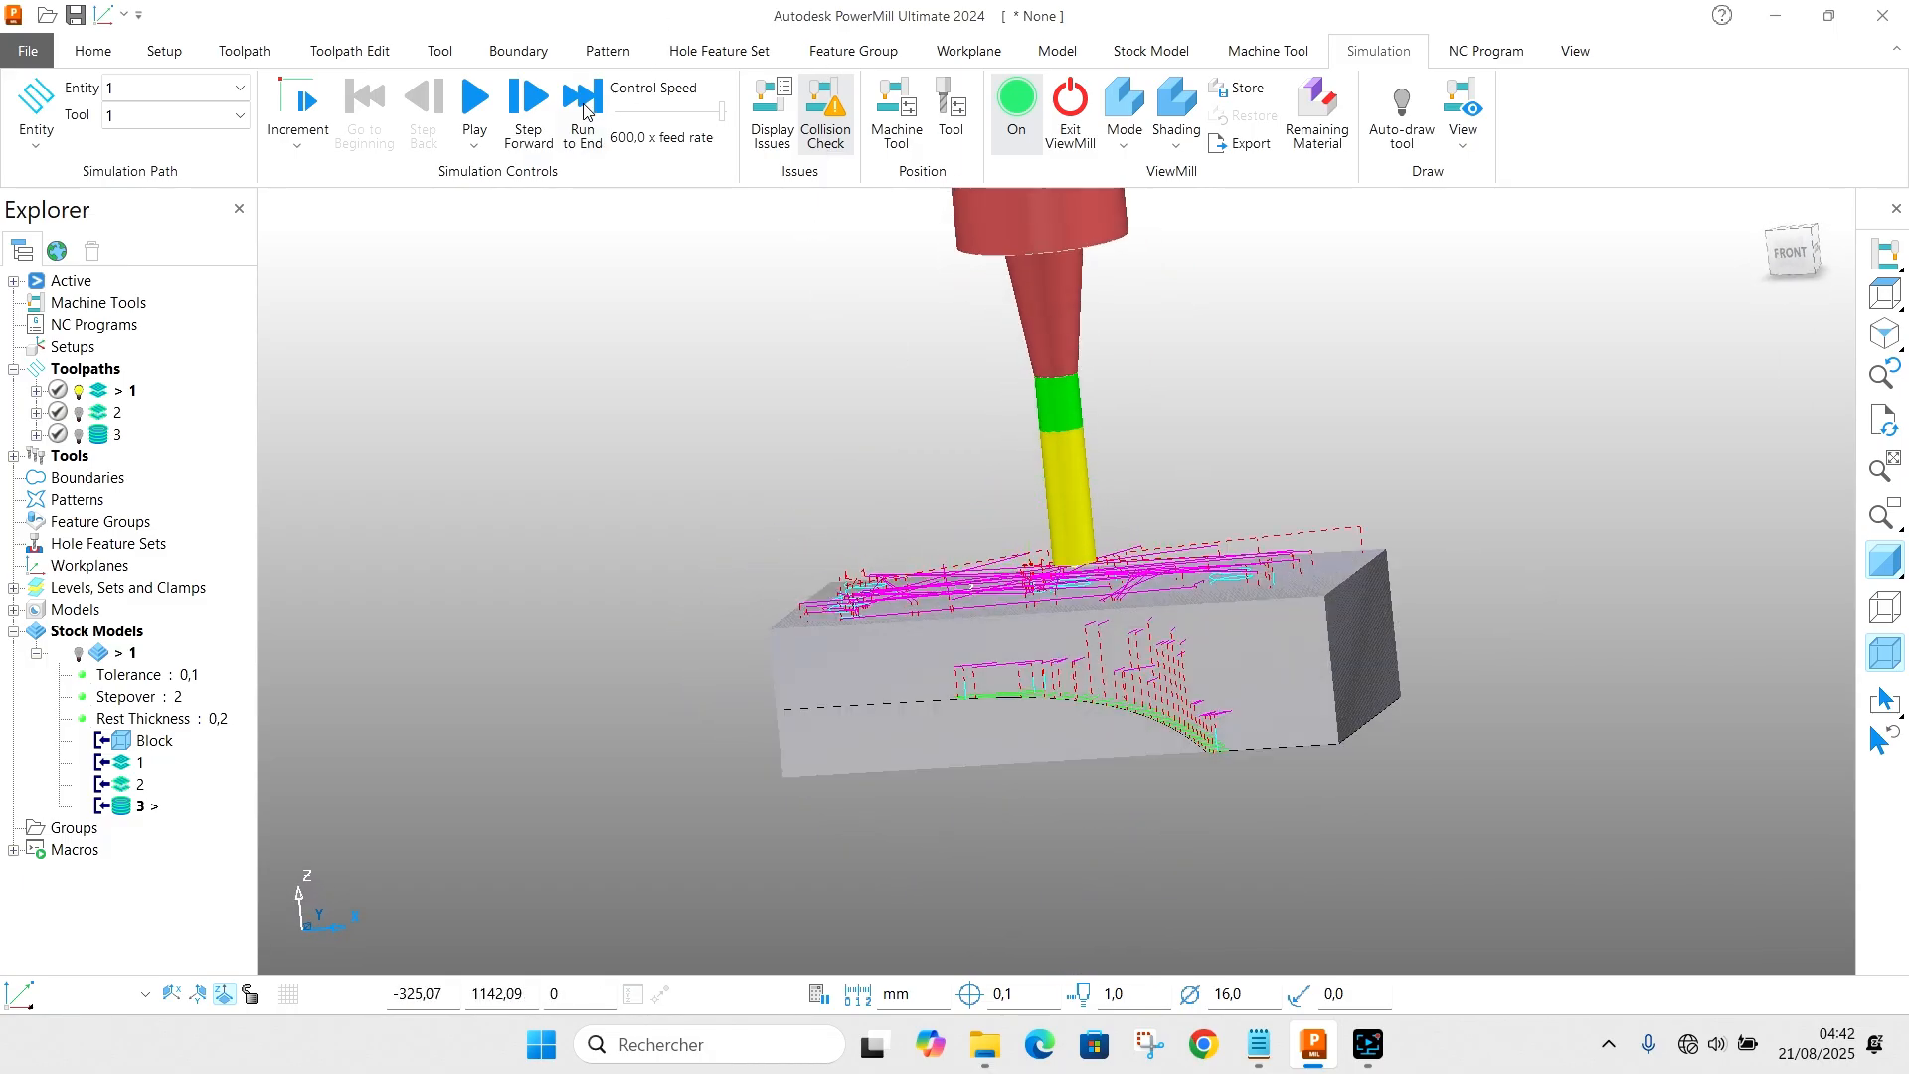
pyautogui.click(465, 102)
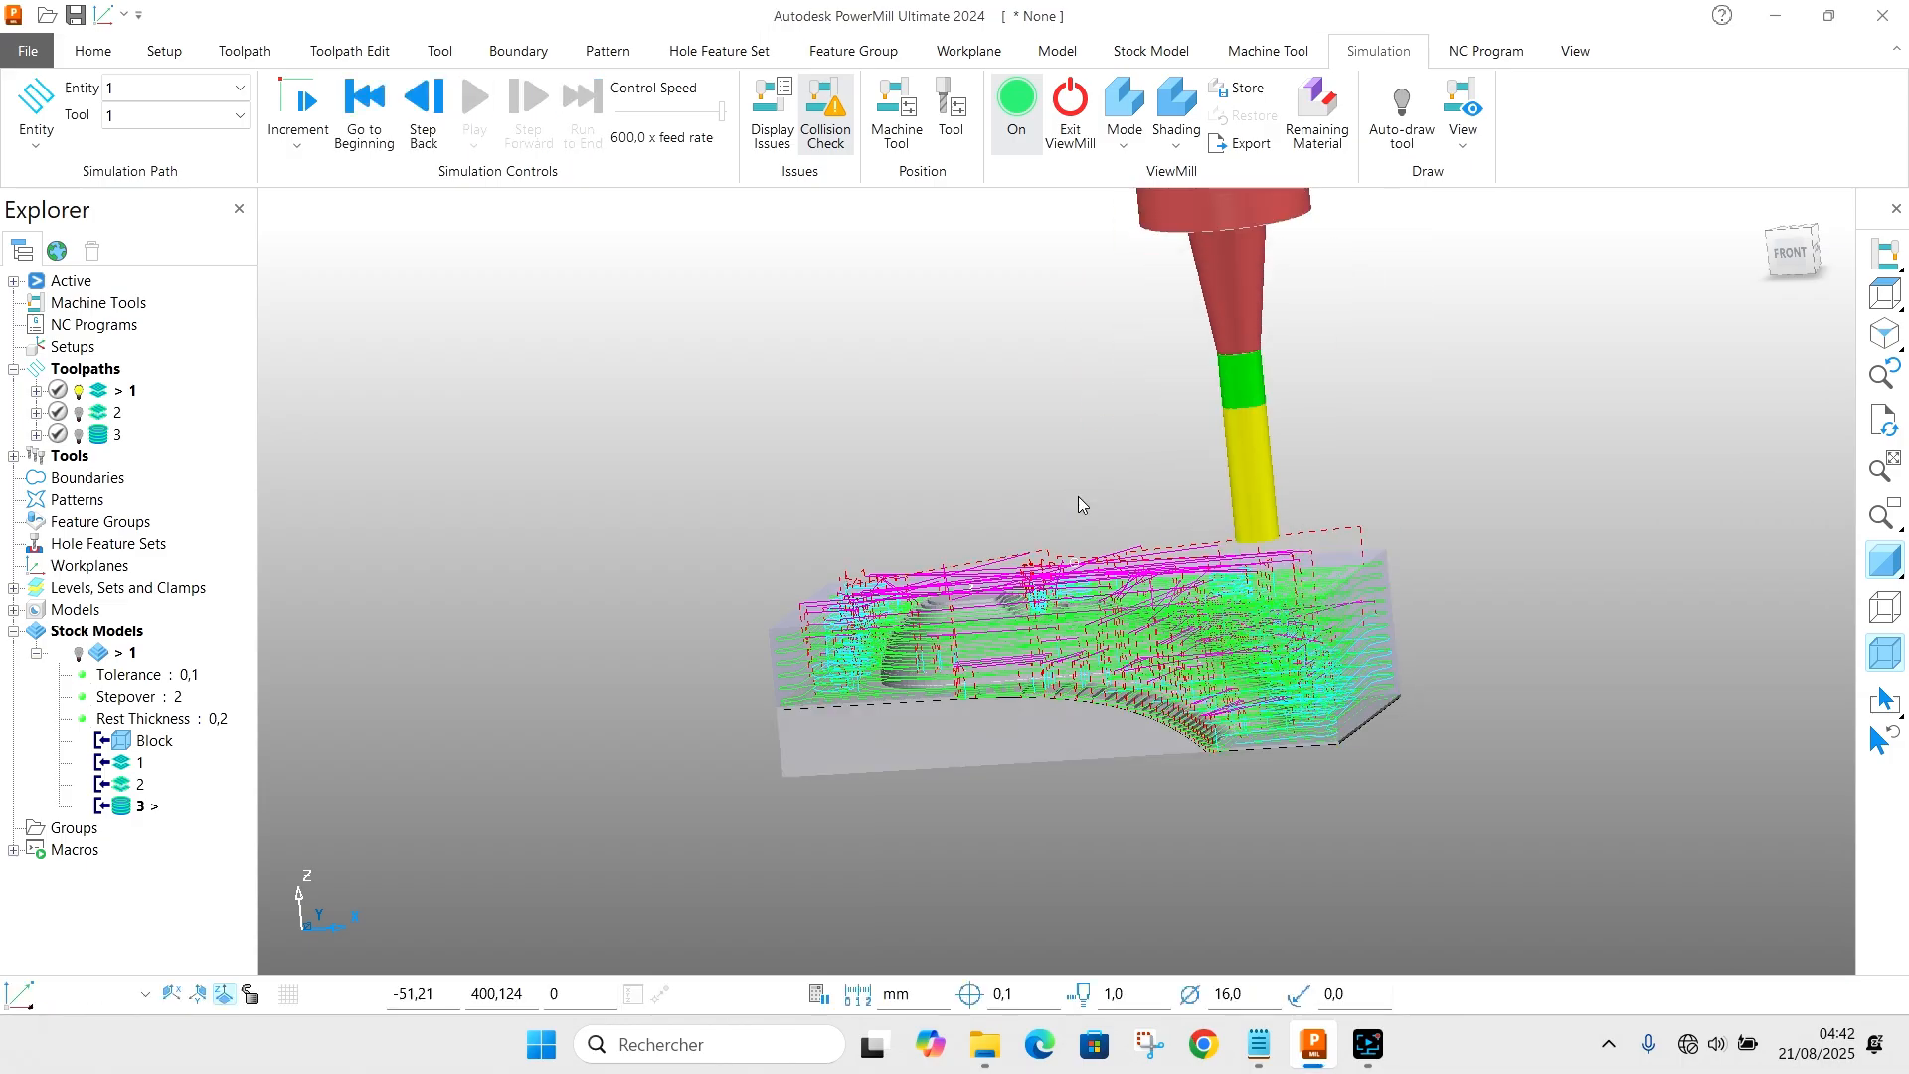
# Step: Activate toolpath 2, play its ViewMill simulation from the start and inspect the stepped surface it leaves
pyautogui.doubleClick(99, 415)
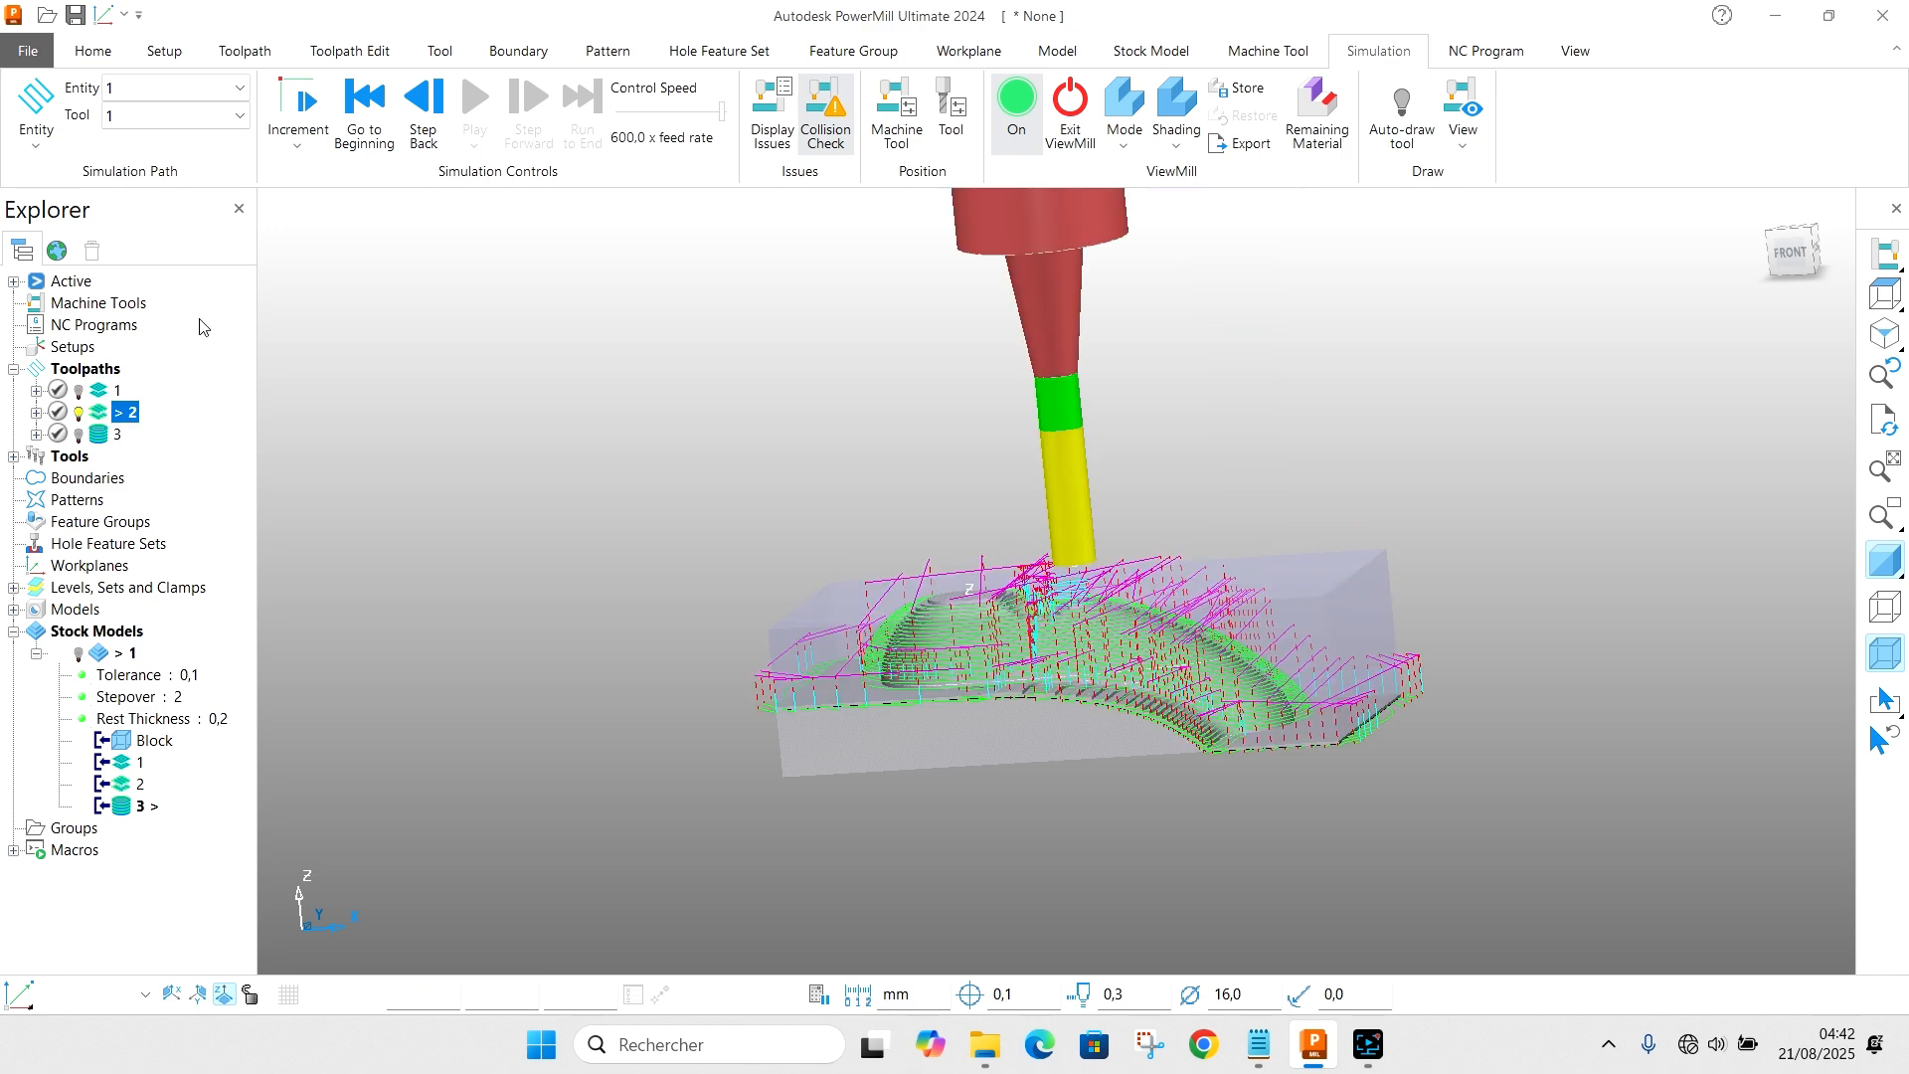
pyautogui.rightClick(105, 416)
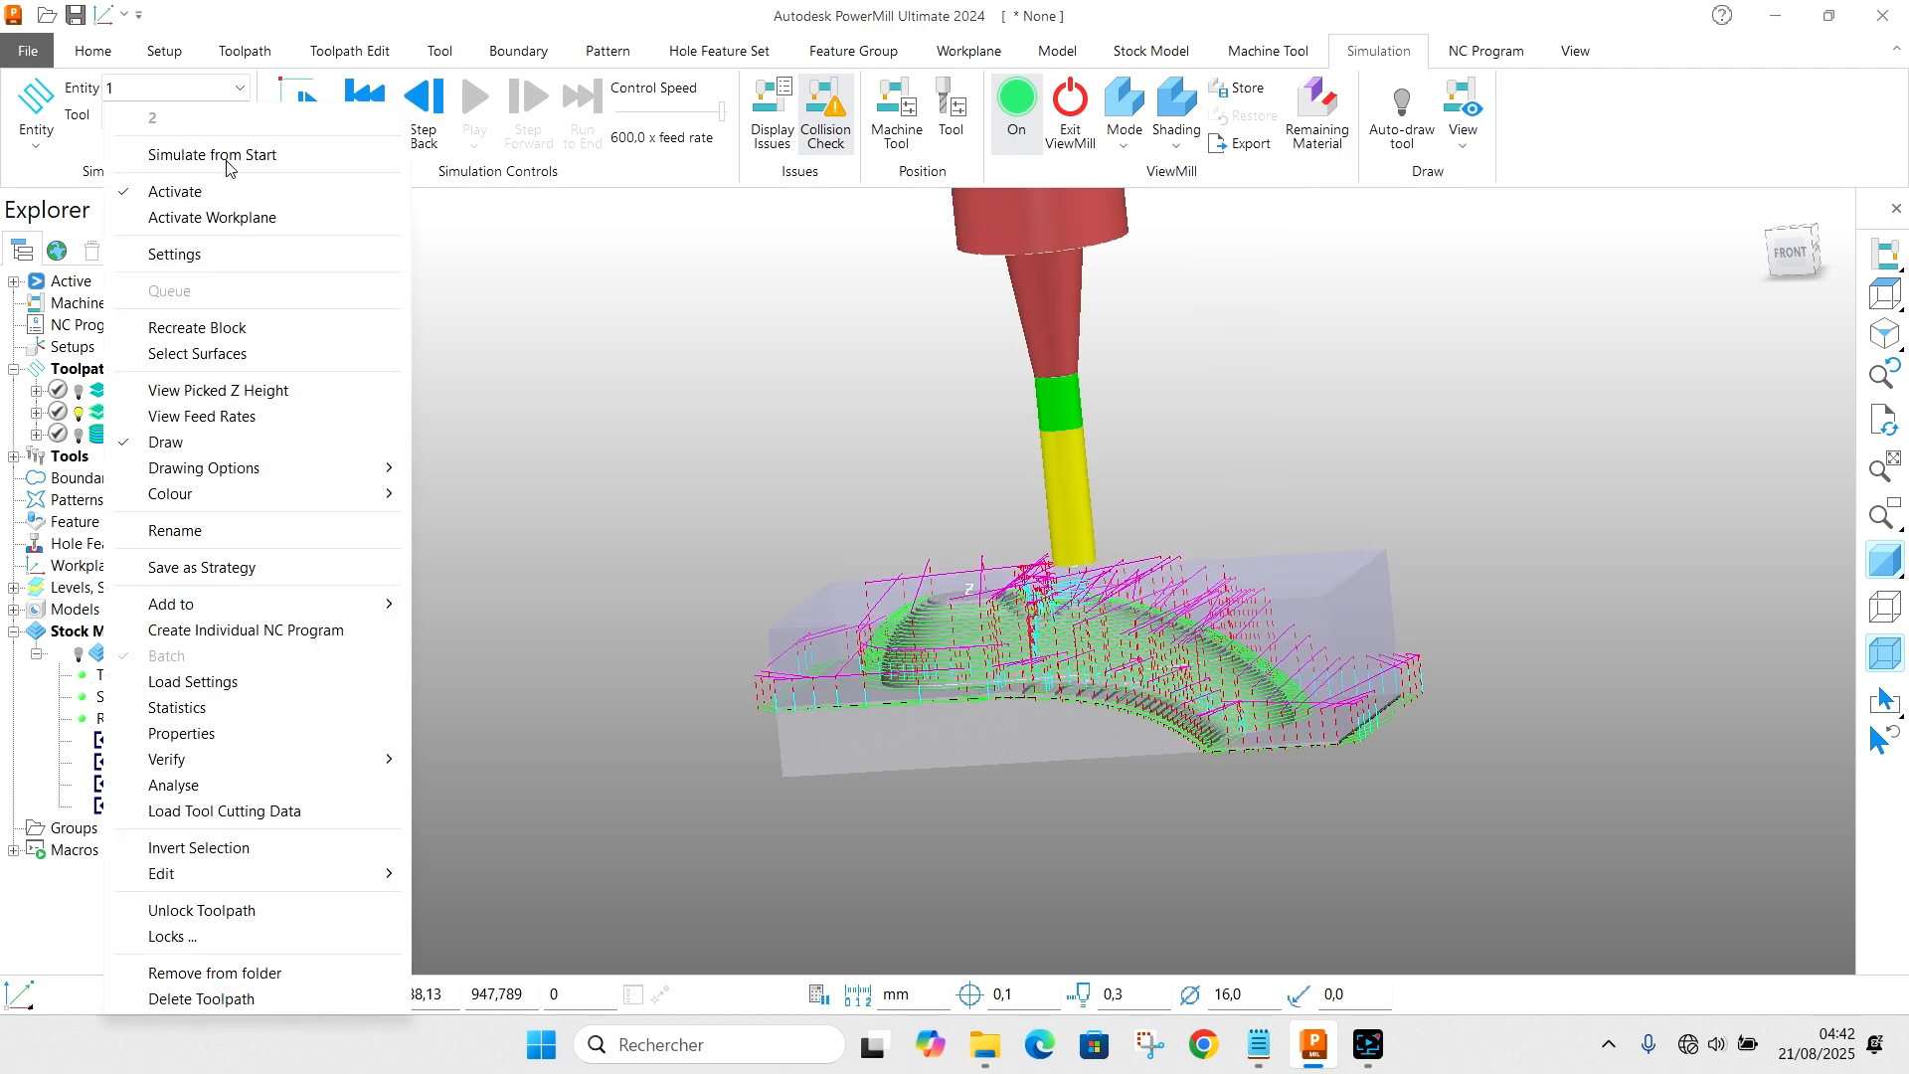
pyautogui.click(227, 157)
pyautogui.click(475, 100)
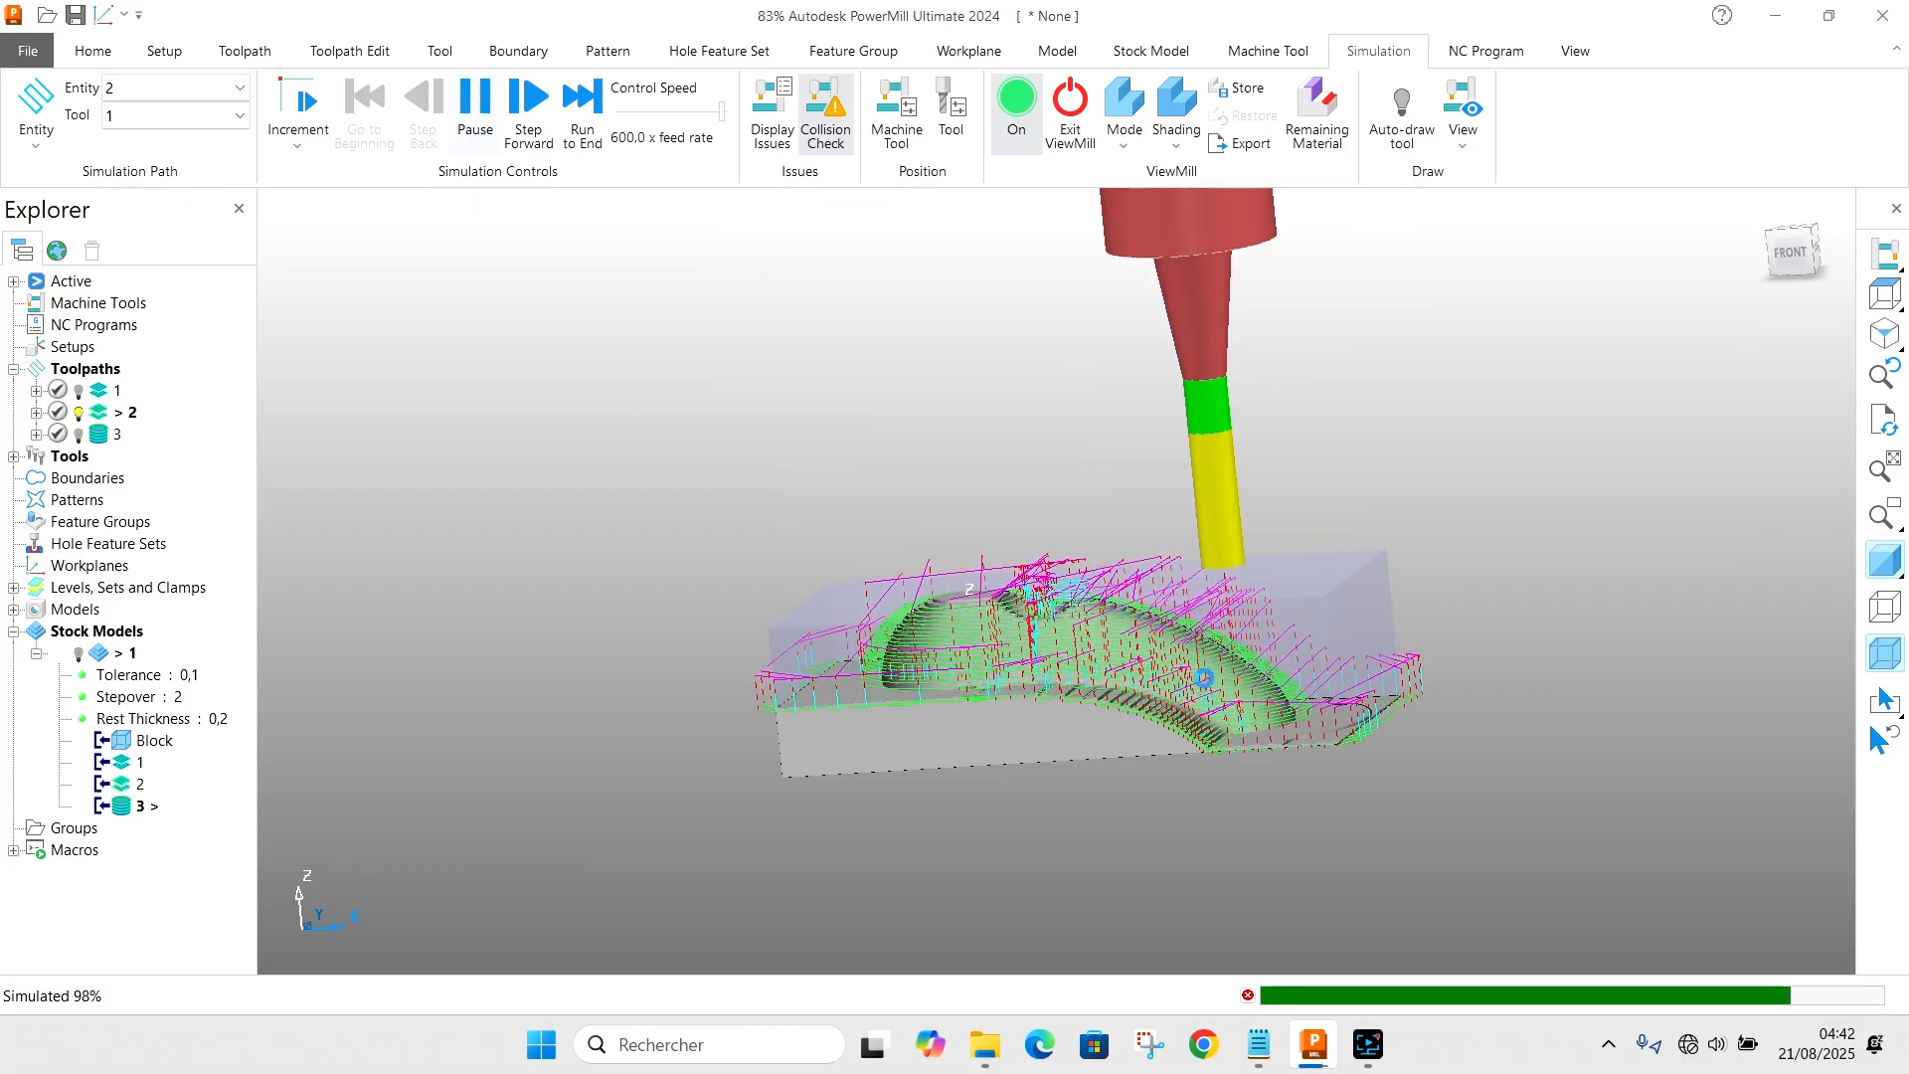
pyautogui.scroll(5, 962, 593)
pyautogui.scroll(-4, 962, 592)
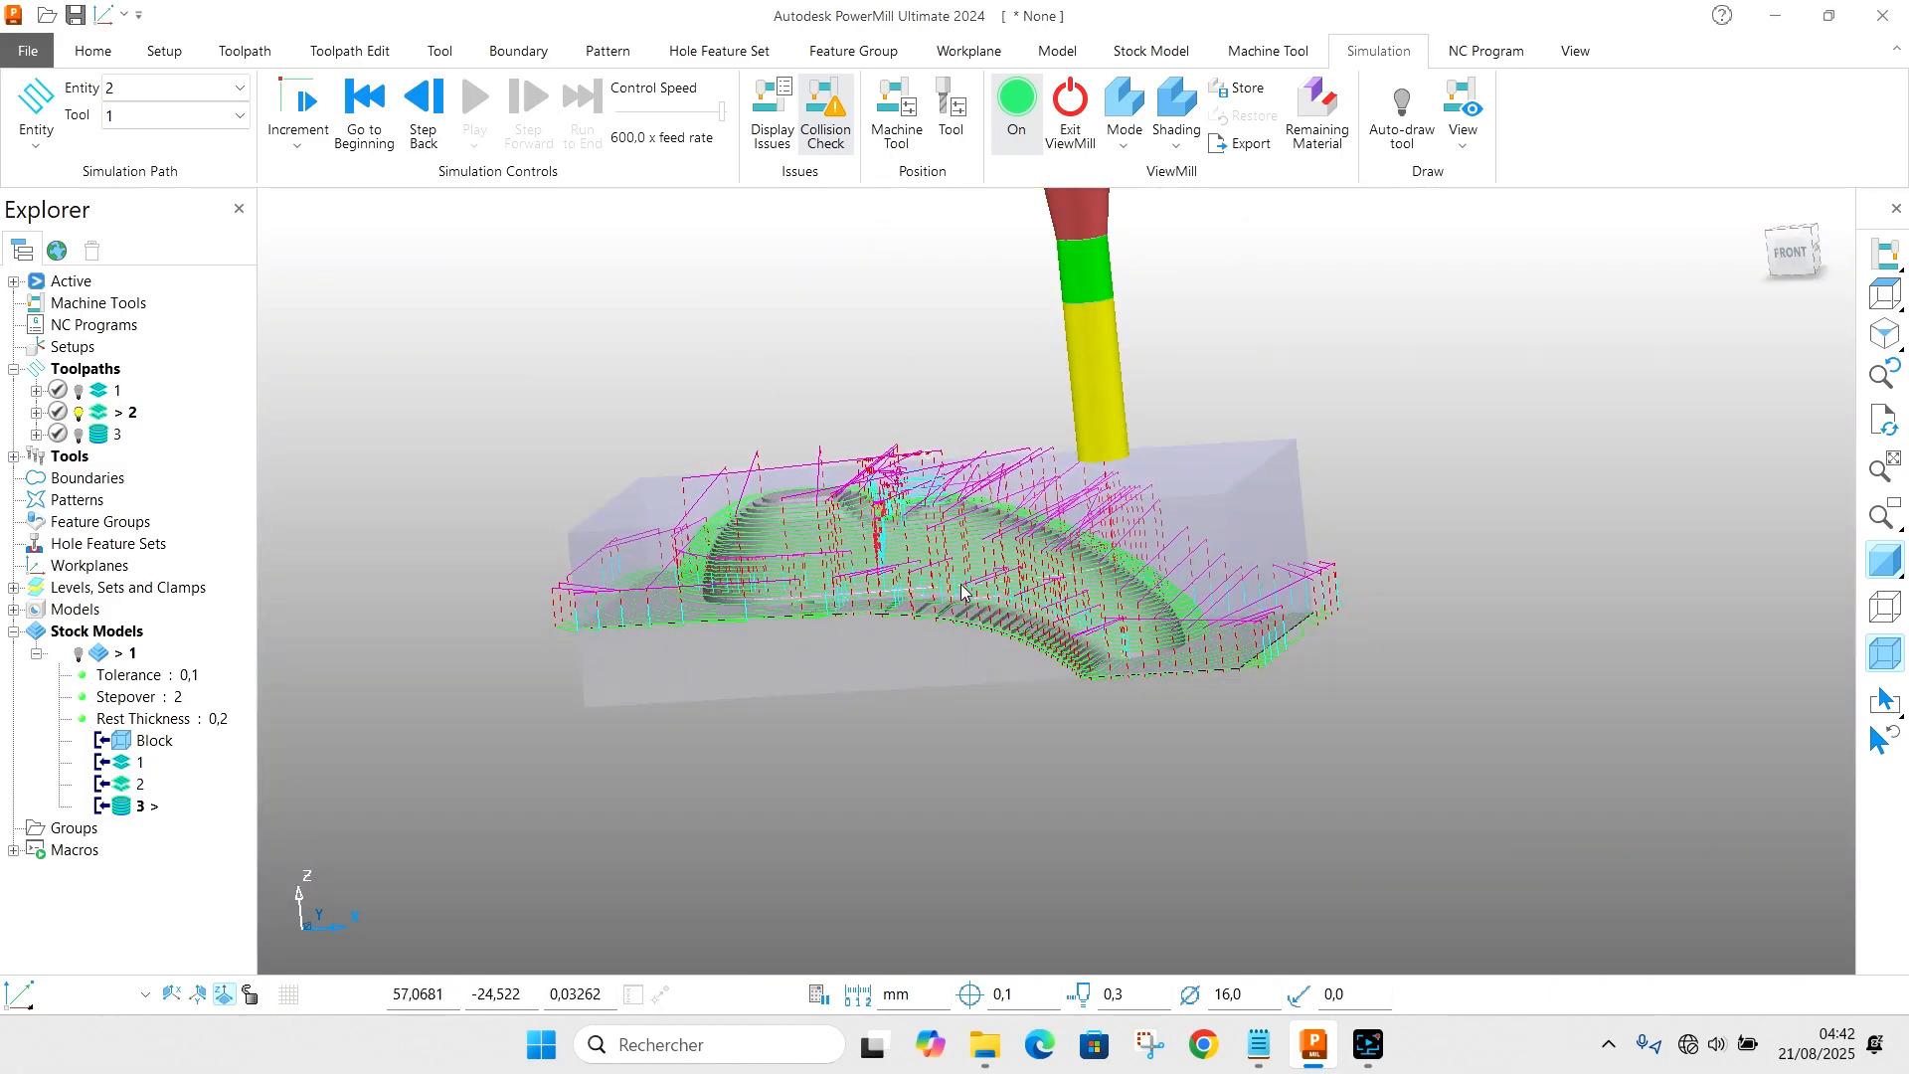
pyautogui.scroll(5, 961, 592)
pyautogui.scroll(-3, 604, 369)
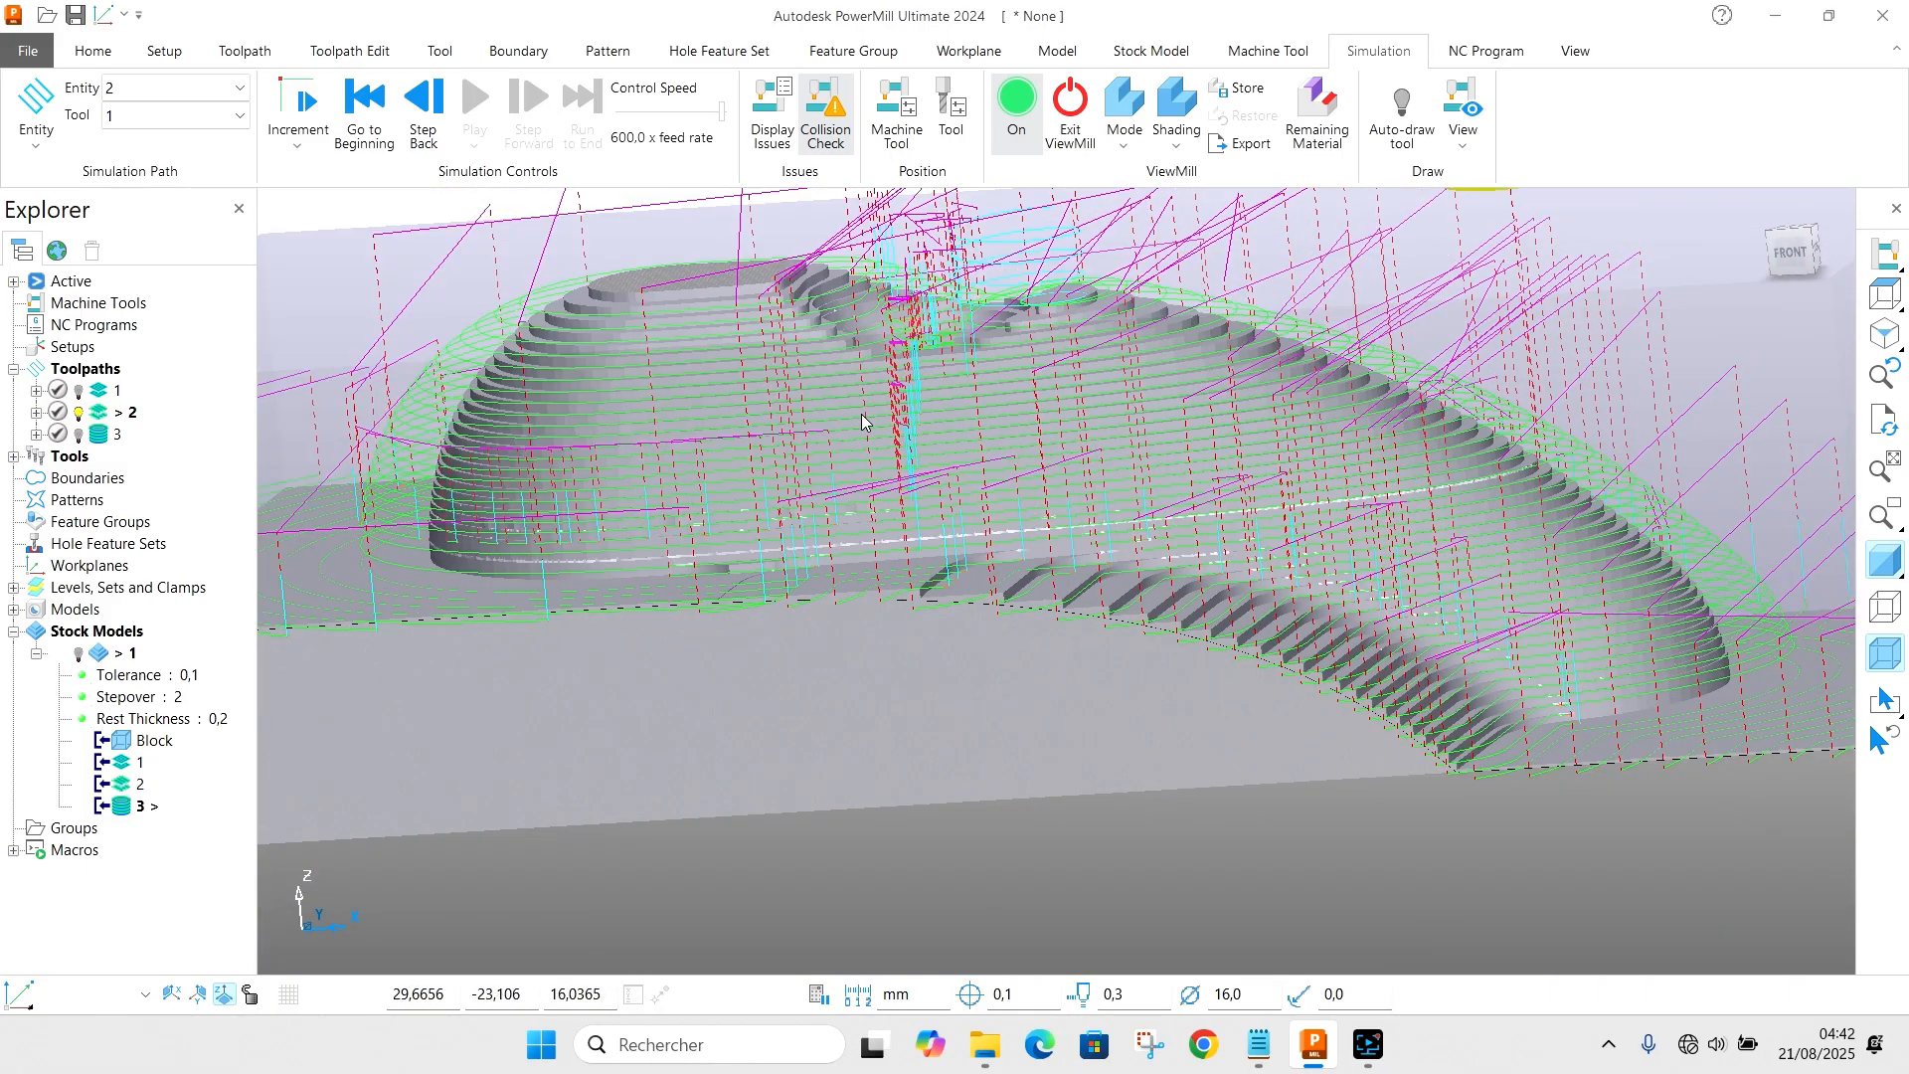
pyautogui.scroll(-3, 843, 456)
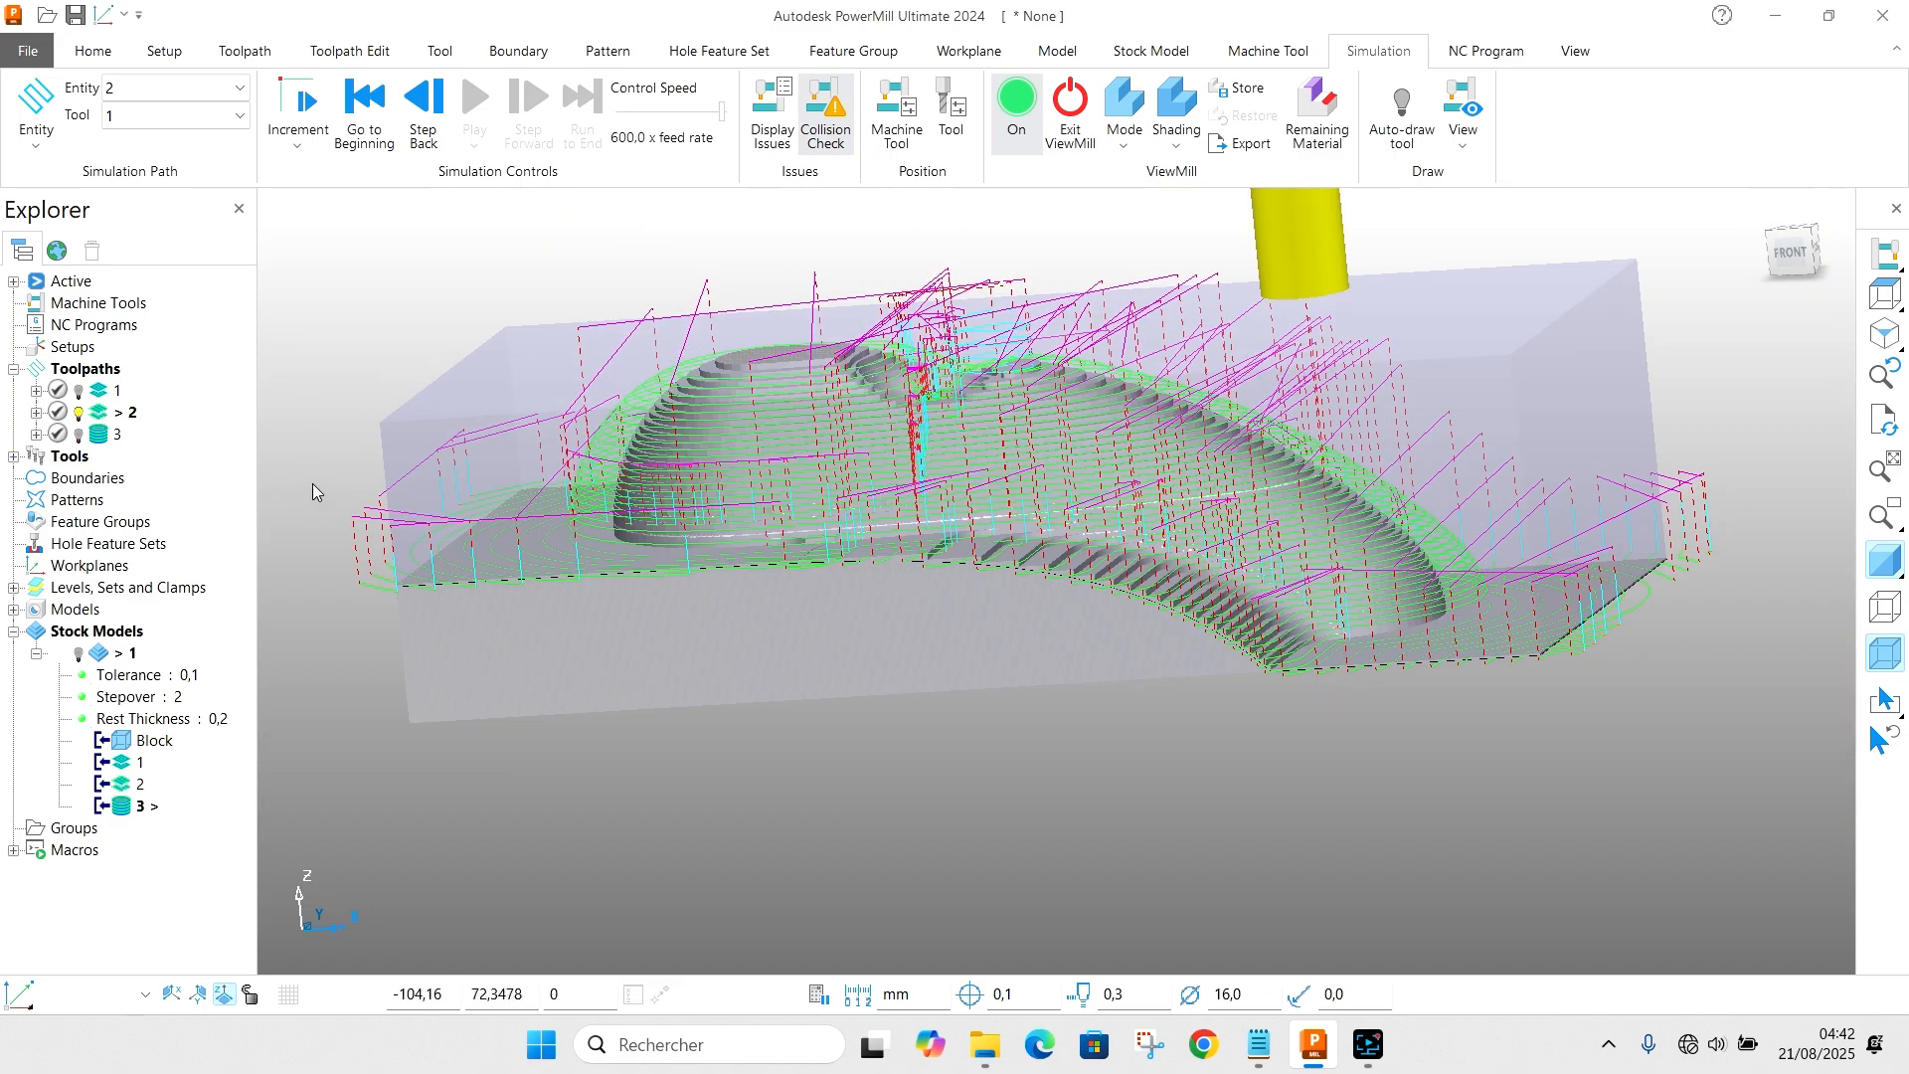
# Step: Activate toolpath 3, play its ViewMill simulation from the start and inspect the finished cowling surface
pyautogui.doubleClick(103, 437)
pyautogui.rightClick(103, 442)
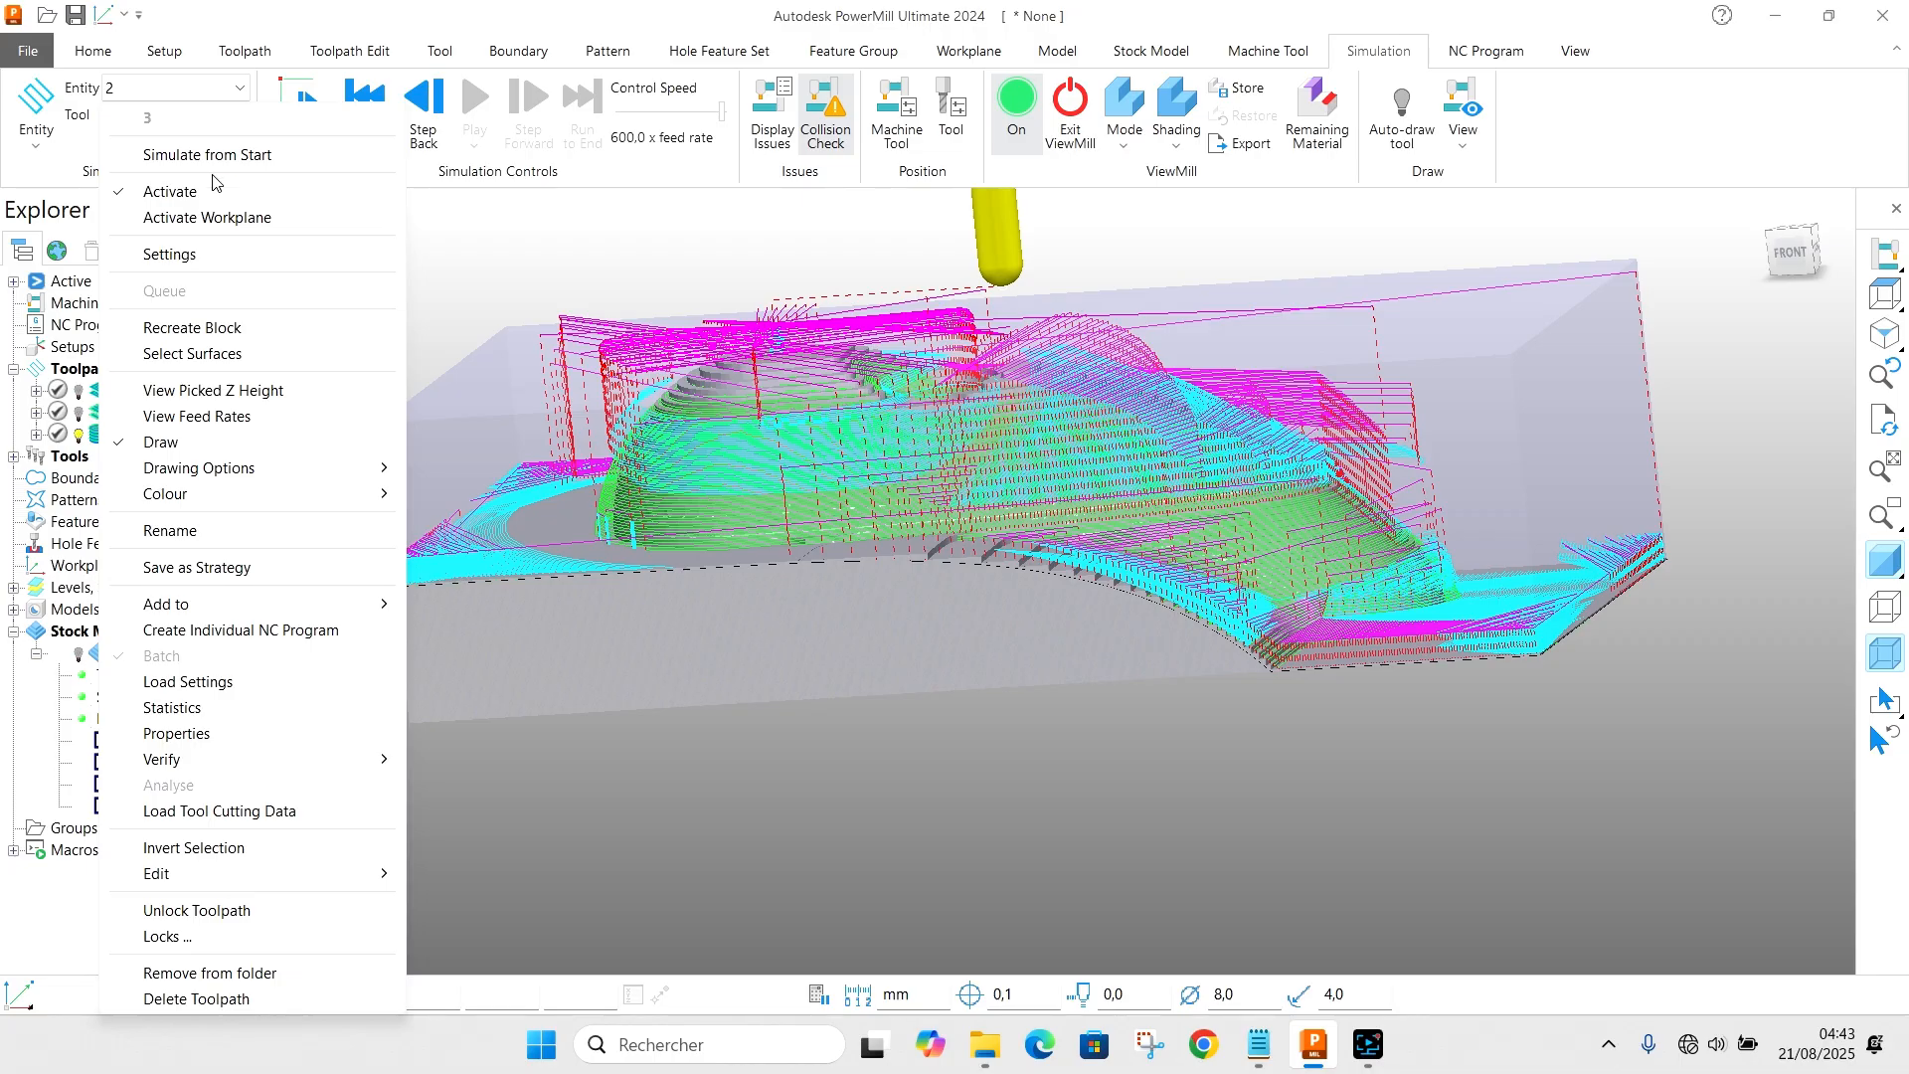
pyautogui.click(222, 158)
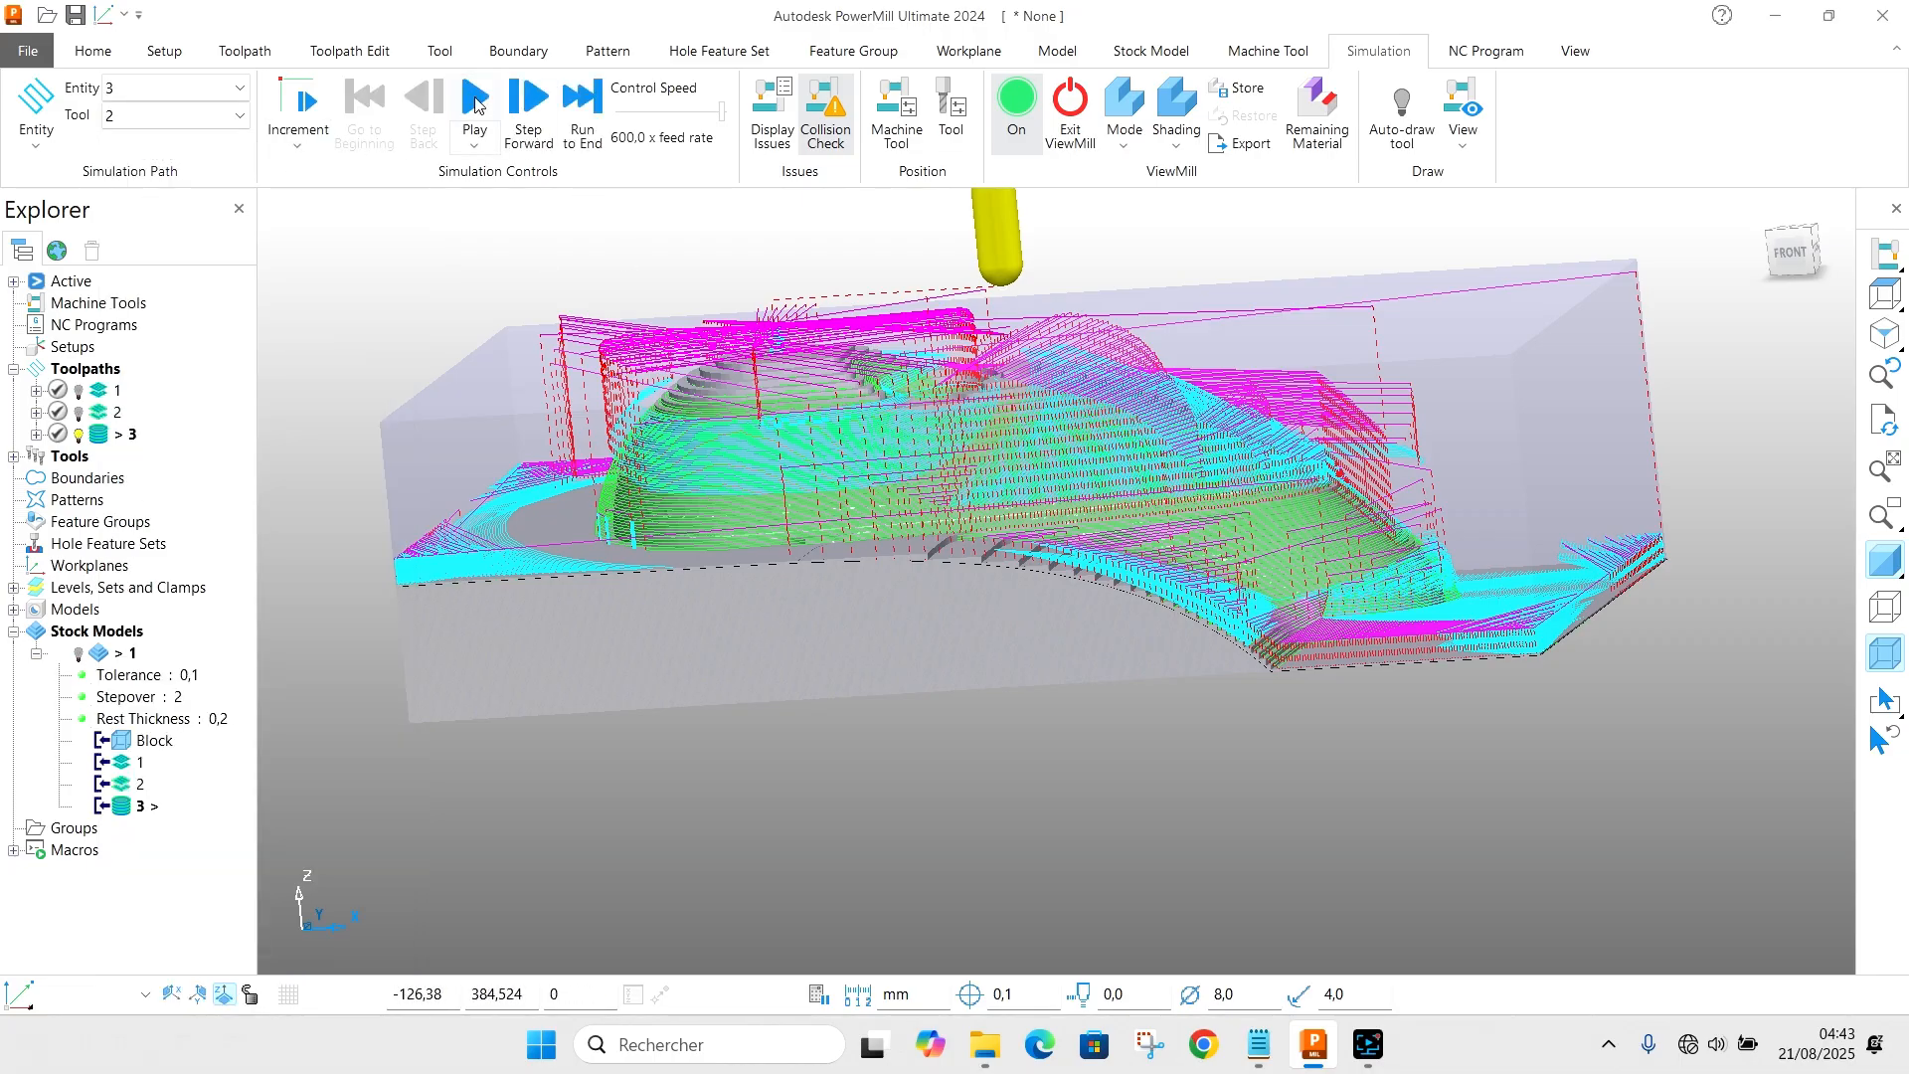
pyautogui.click(475, 99)
pyautogui.scroll(2, 900, 552)
pyautogui.scroll(-3, 899, 552)
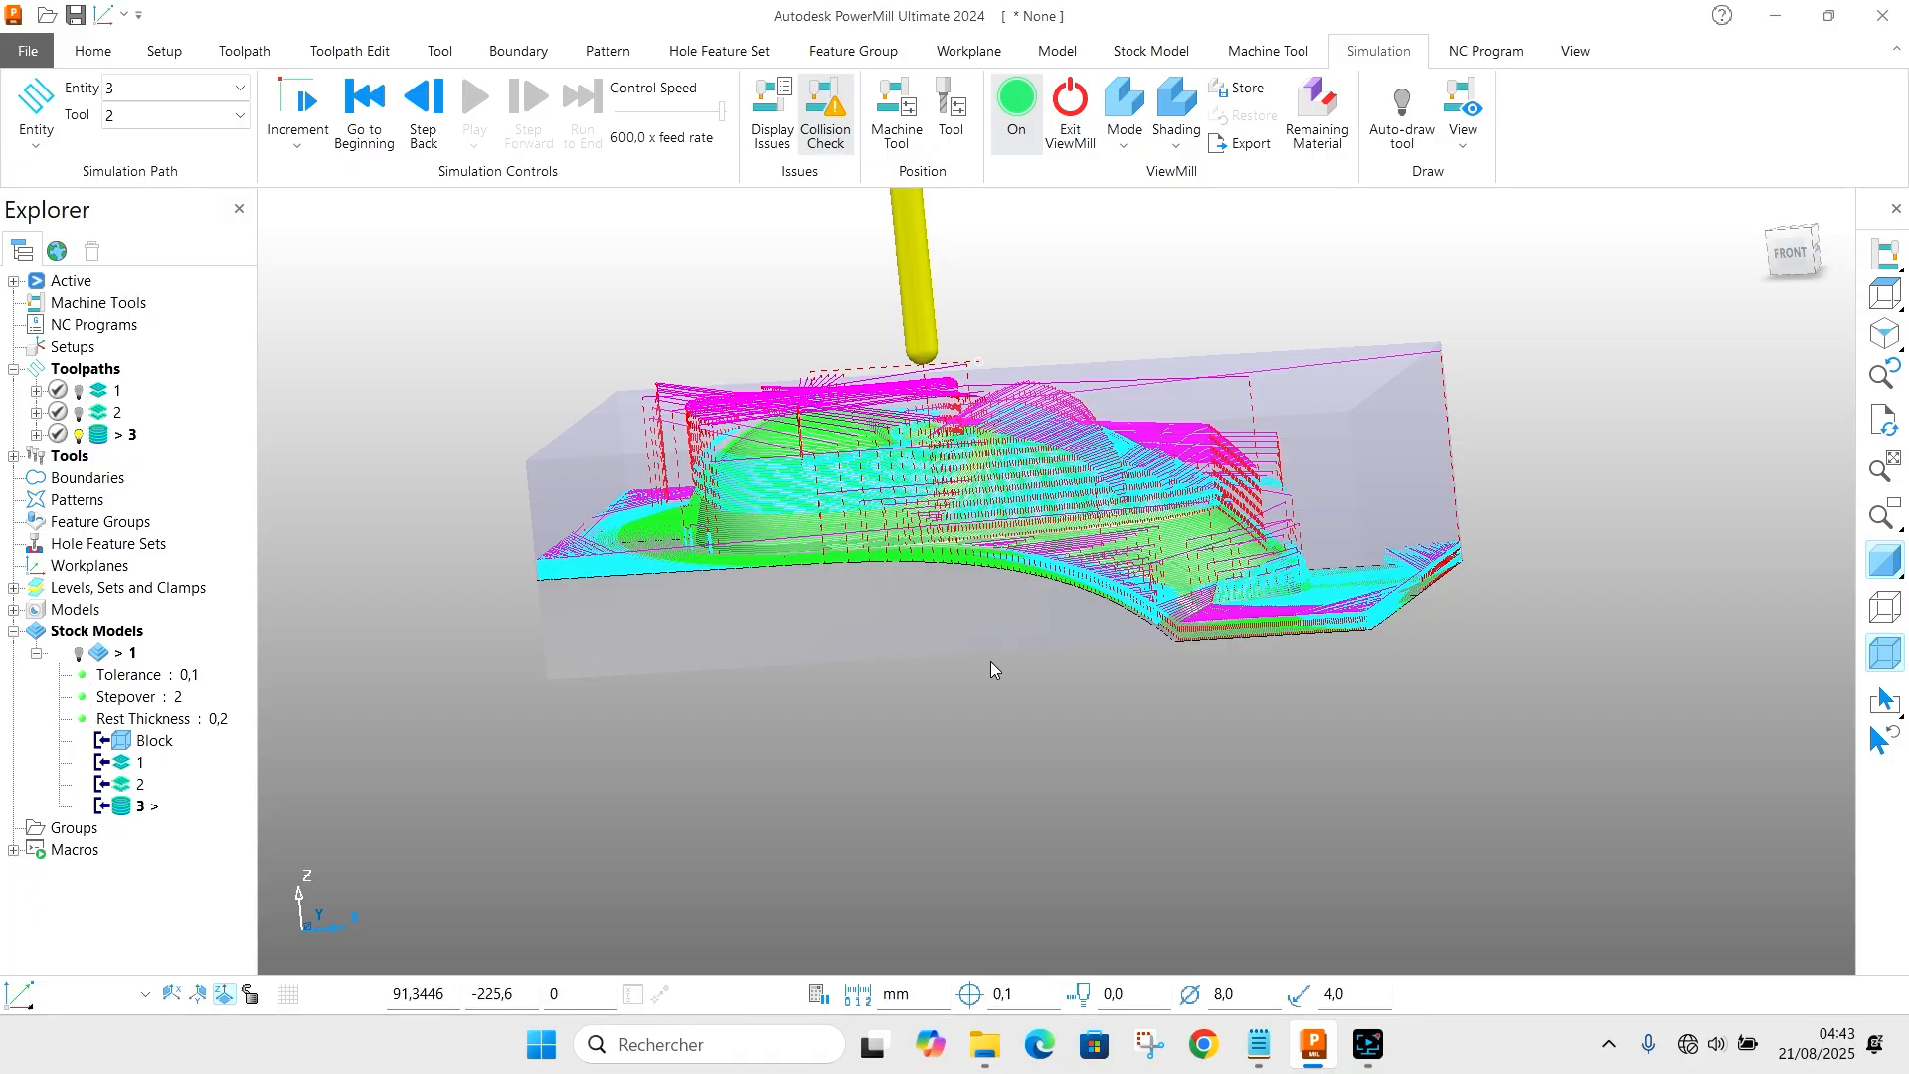
pyautogui.scroll(3, 994, 428)
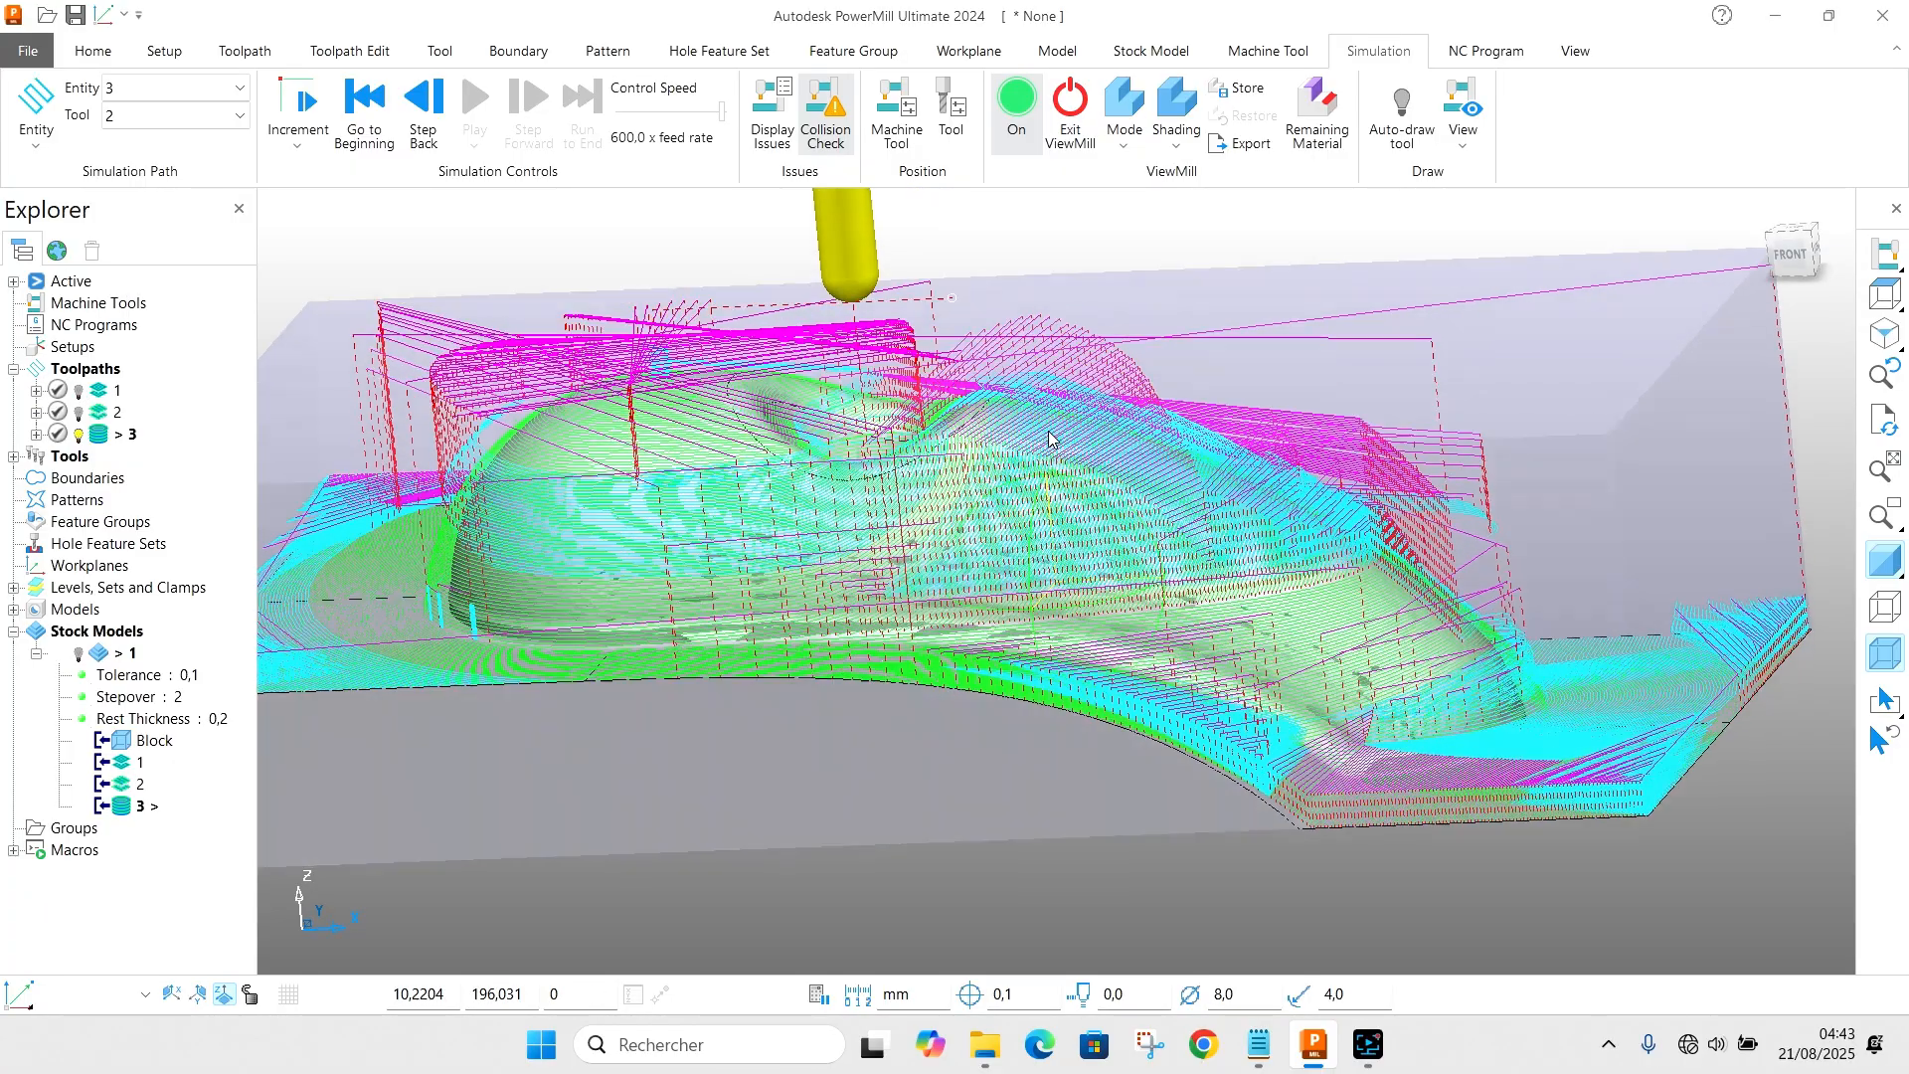
pyautogui.moveTo(1048, 433); pyautogui.dragTo(1180, 341, button='middle')
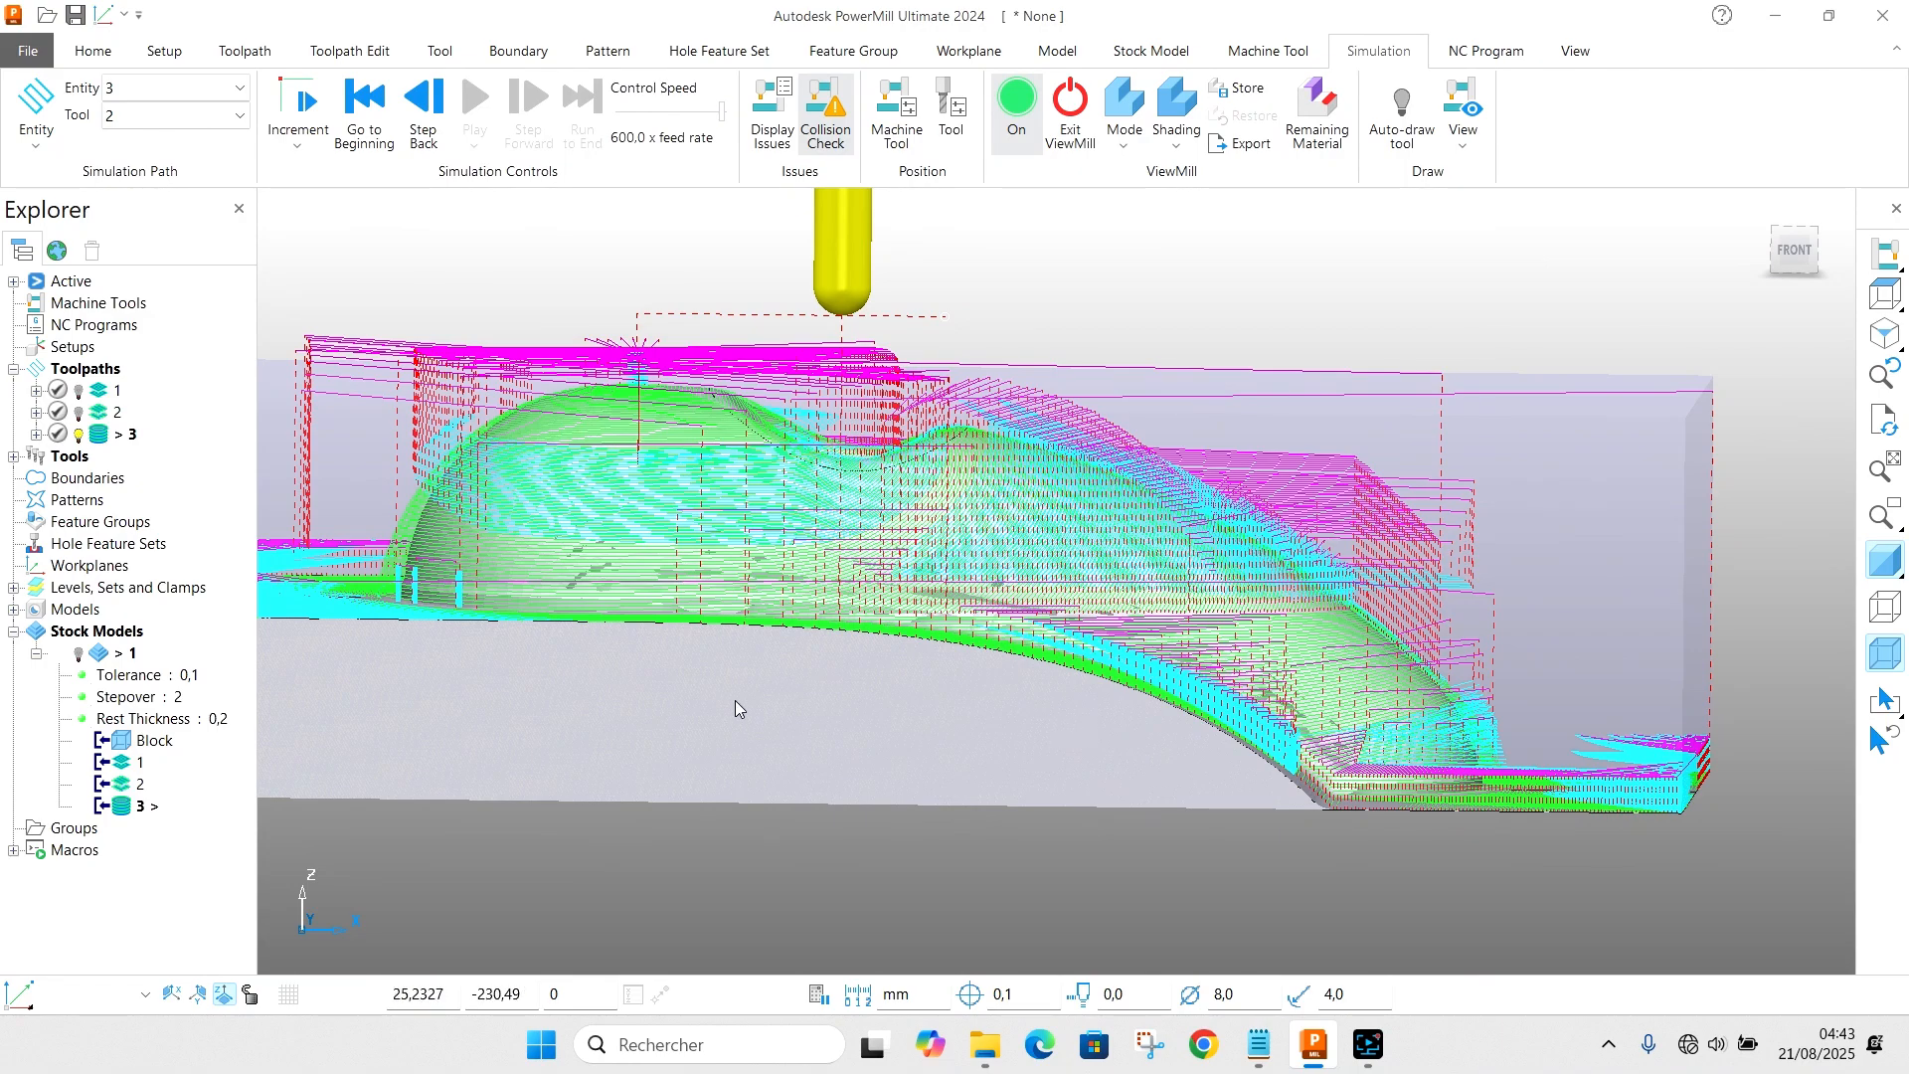
# Step: Hide toolpath 3's drawing and inspect the simulated cowling surface from several angles
pyautogui.moveTo(1144, 493); pyautogui.dragTo(1109, 696, button='middle')
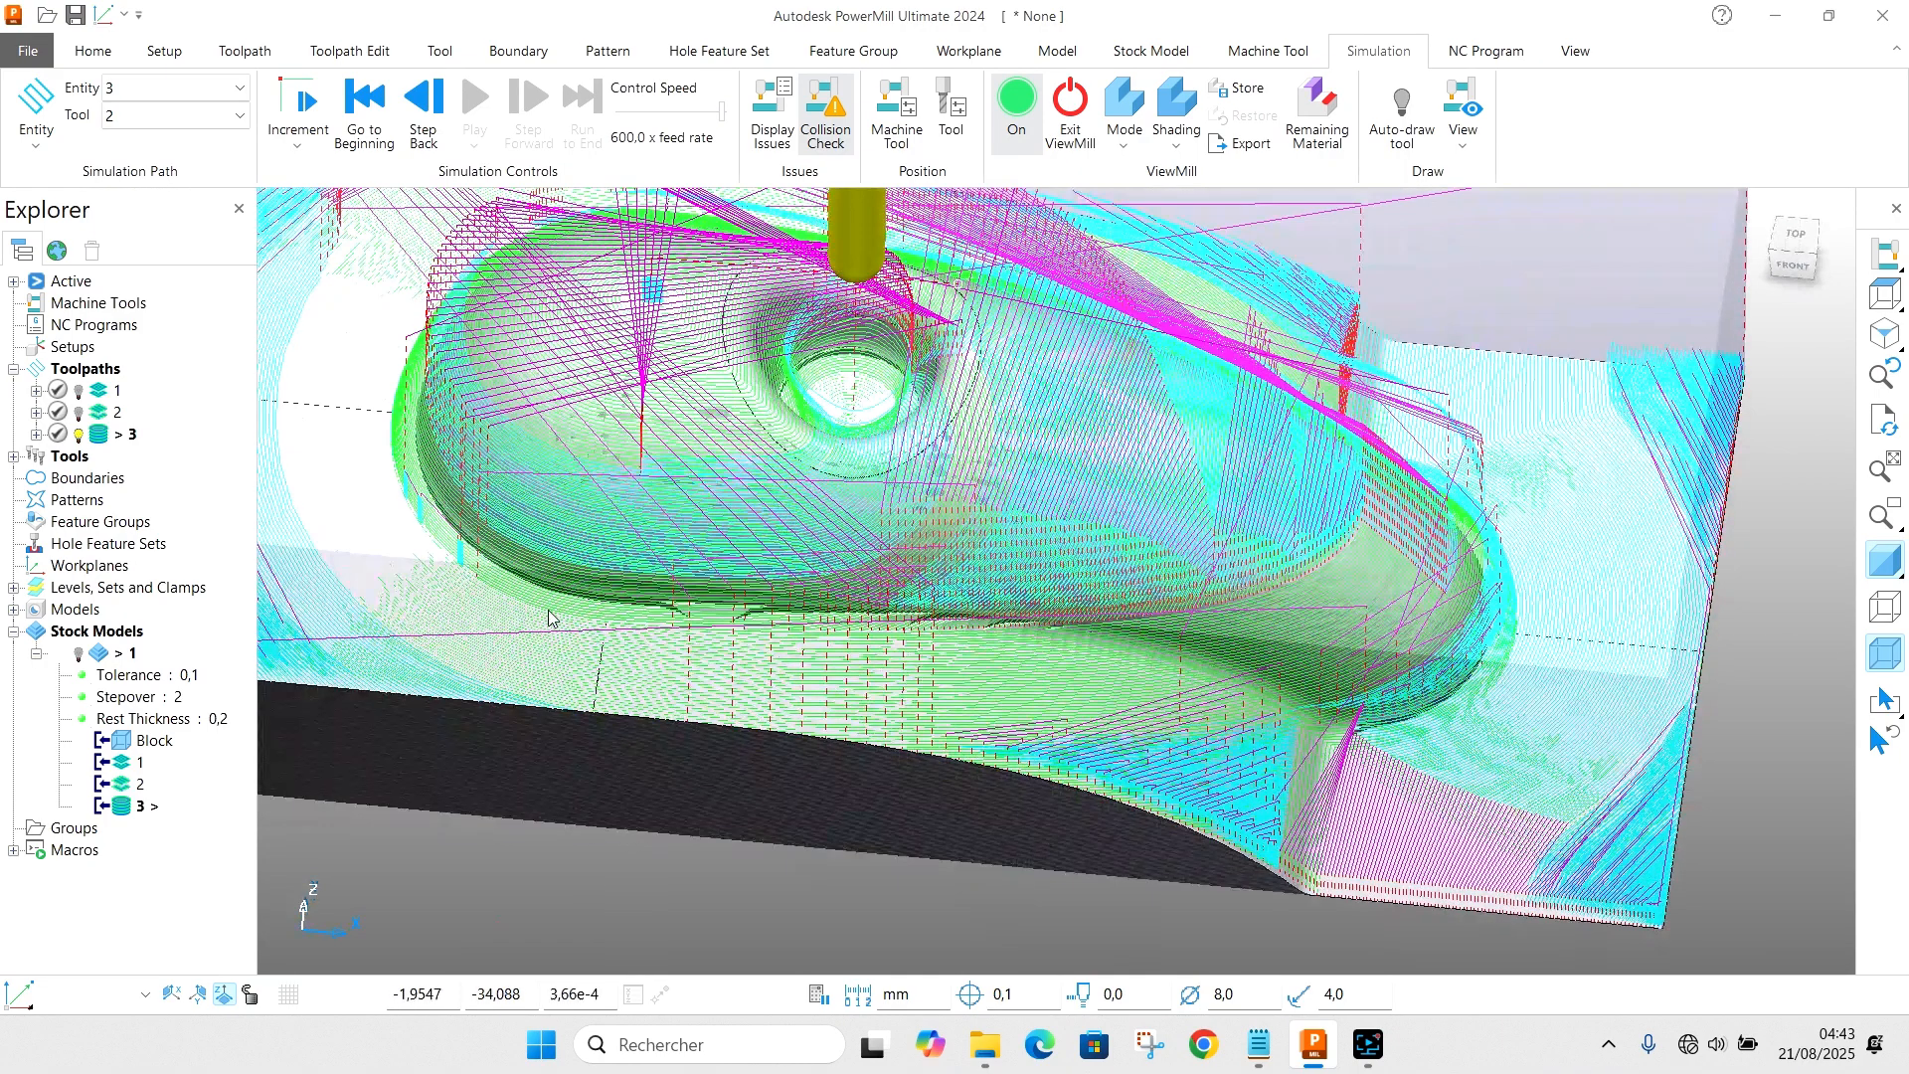
pyautogui.click(79, 434)
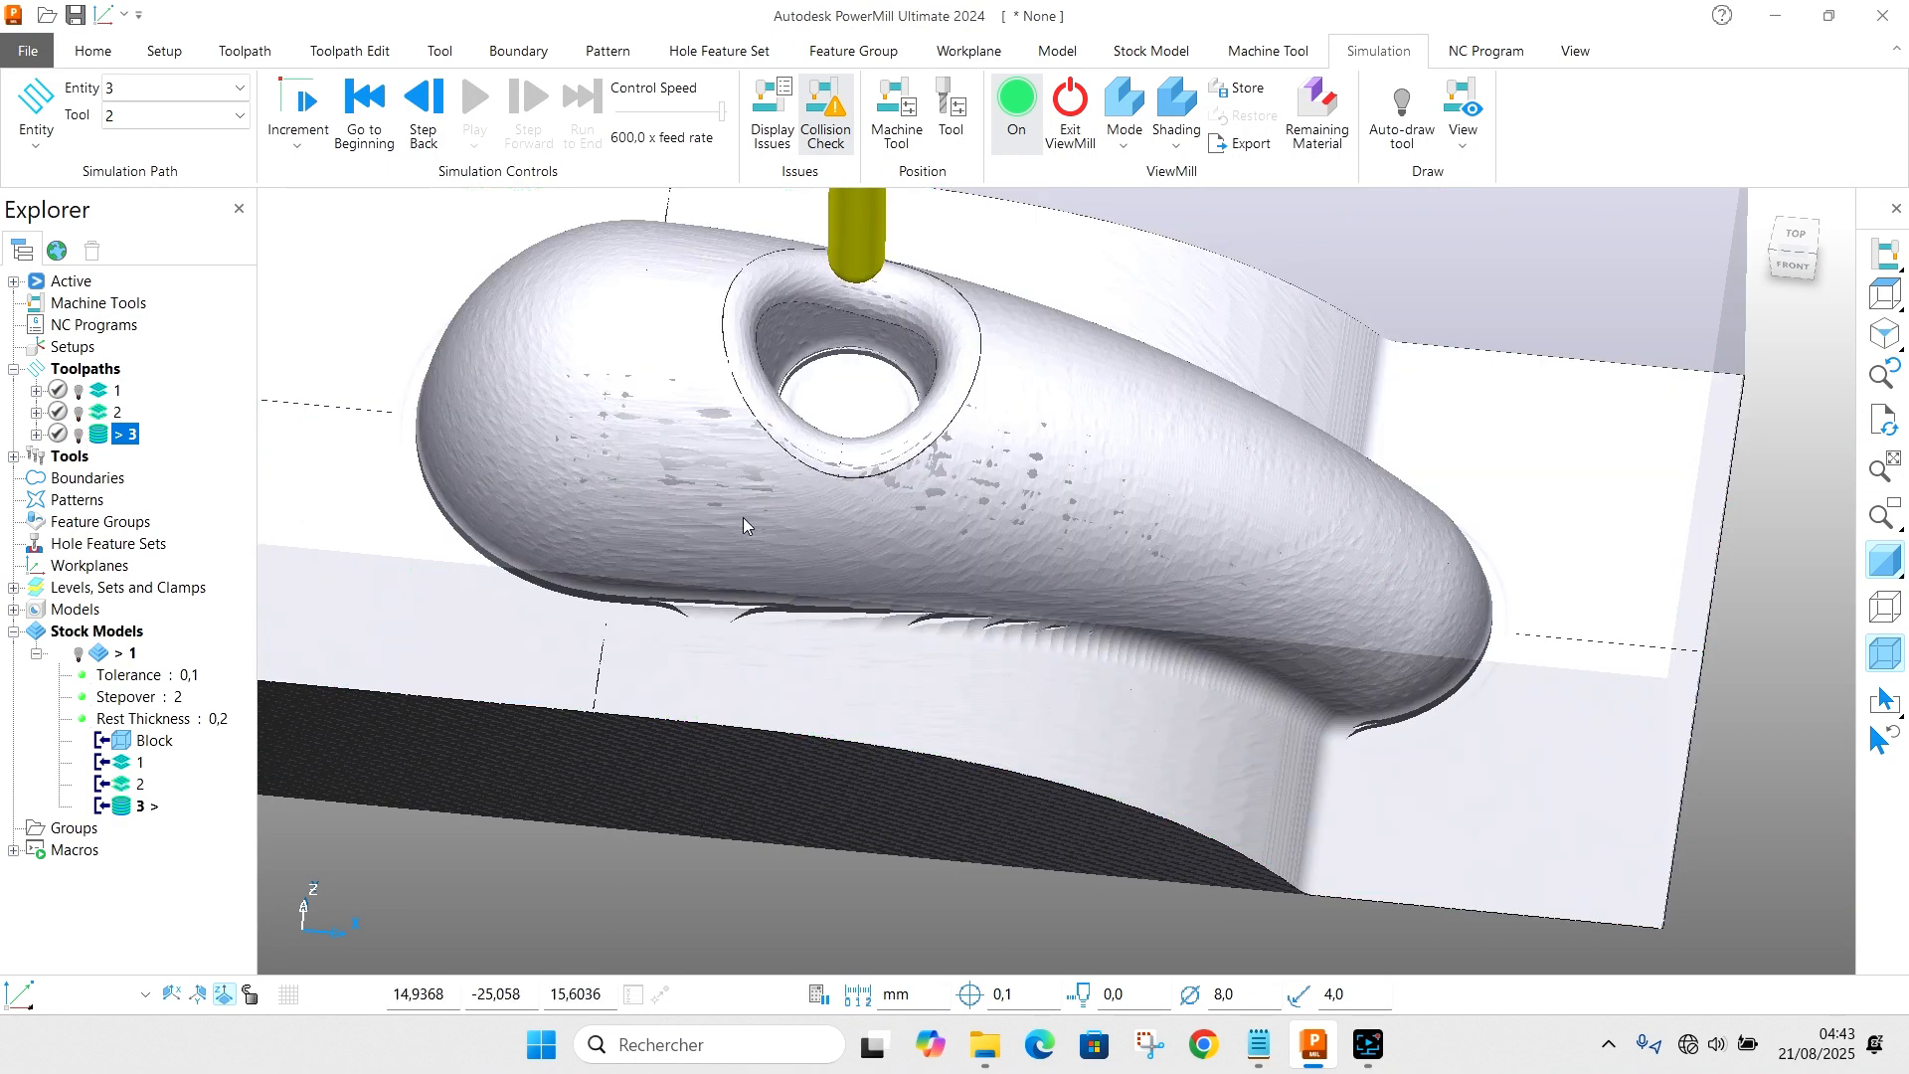
pyautogui.scroll(-5, 1196, 570)
pyautogui.moveTo(888, 607); pyautogui.dragTo(1614, 588, button='middle')
pyautogui.scroll(10, 1017, 609)
pyautogui.scroll(-5, 1086, 621)
pyautogui.scroll(-10, 1176, 686)
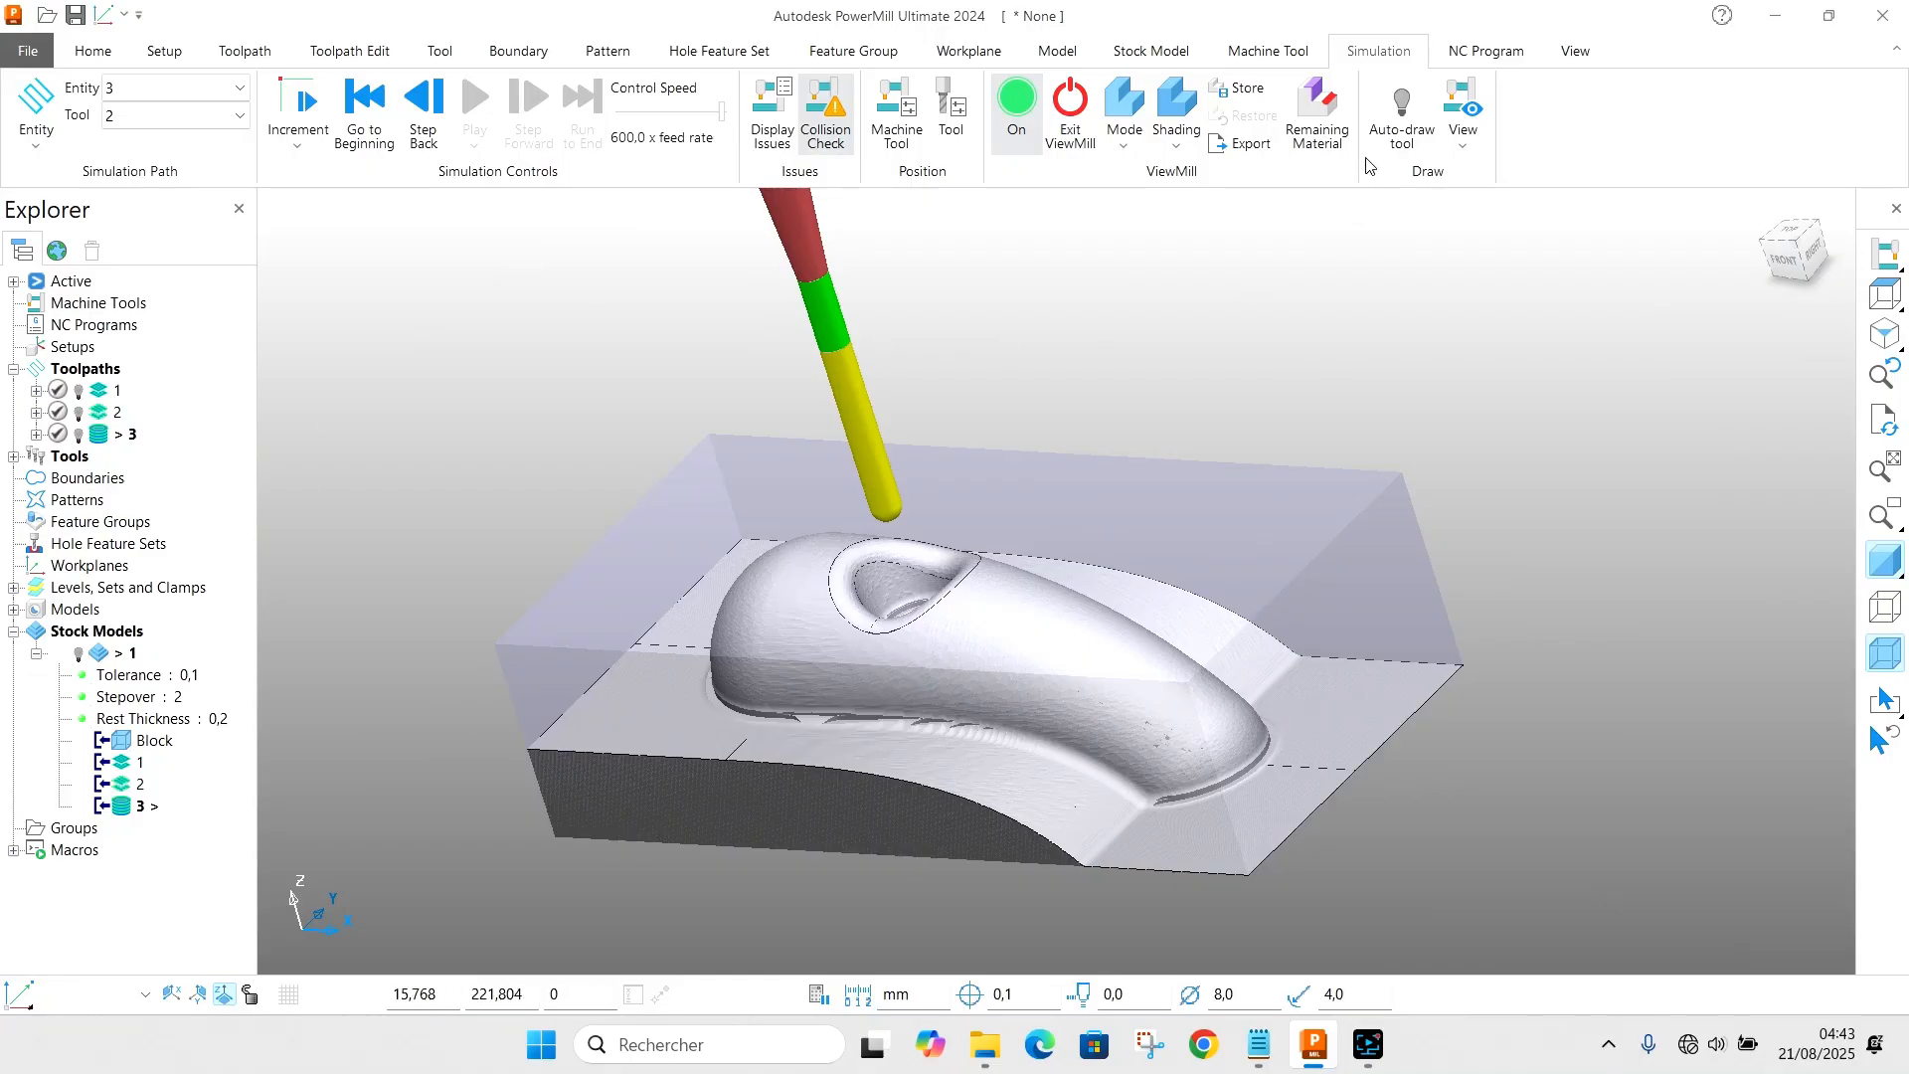
# Step: Exit ViewMill and halt the stock simulation
pyautogui.click(1067, 142)
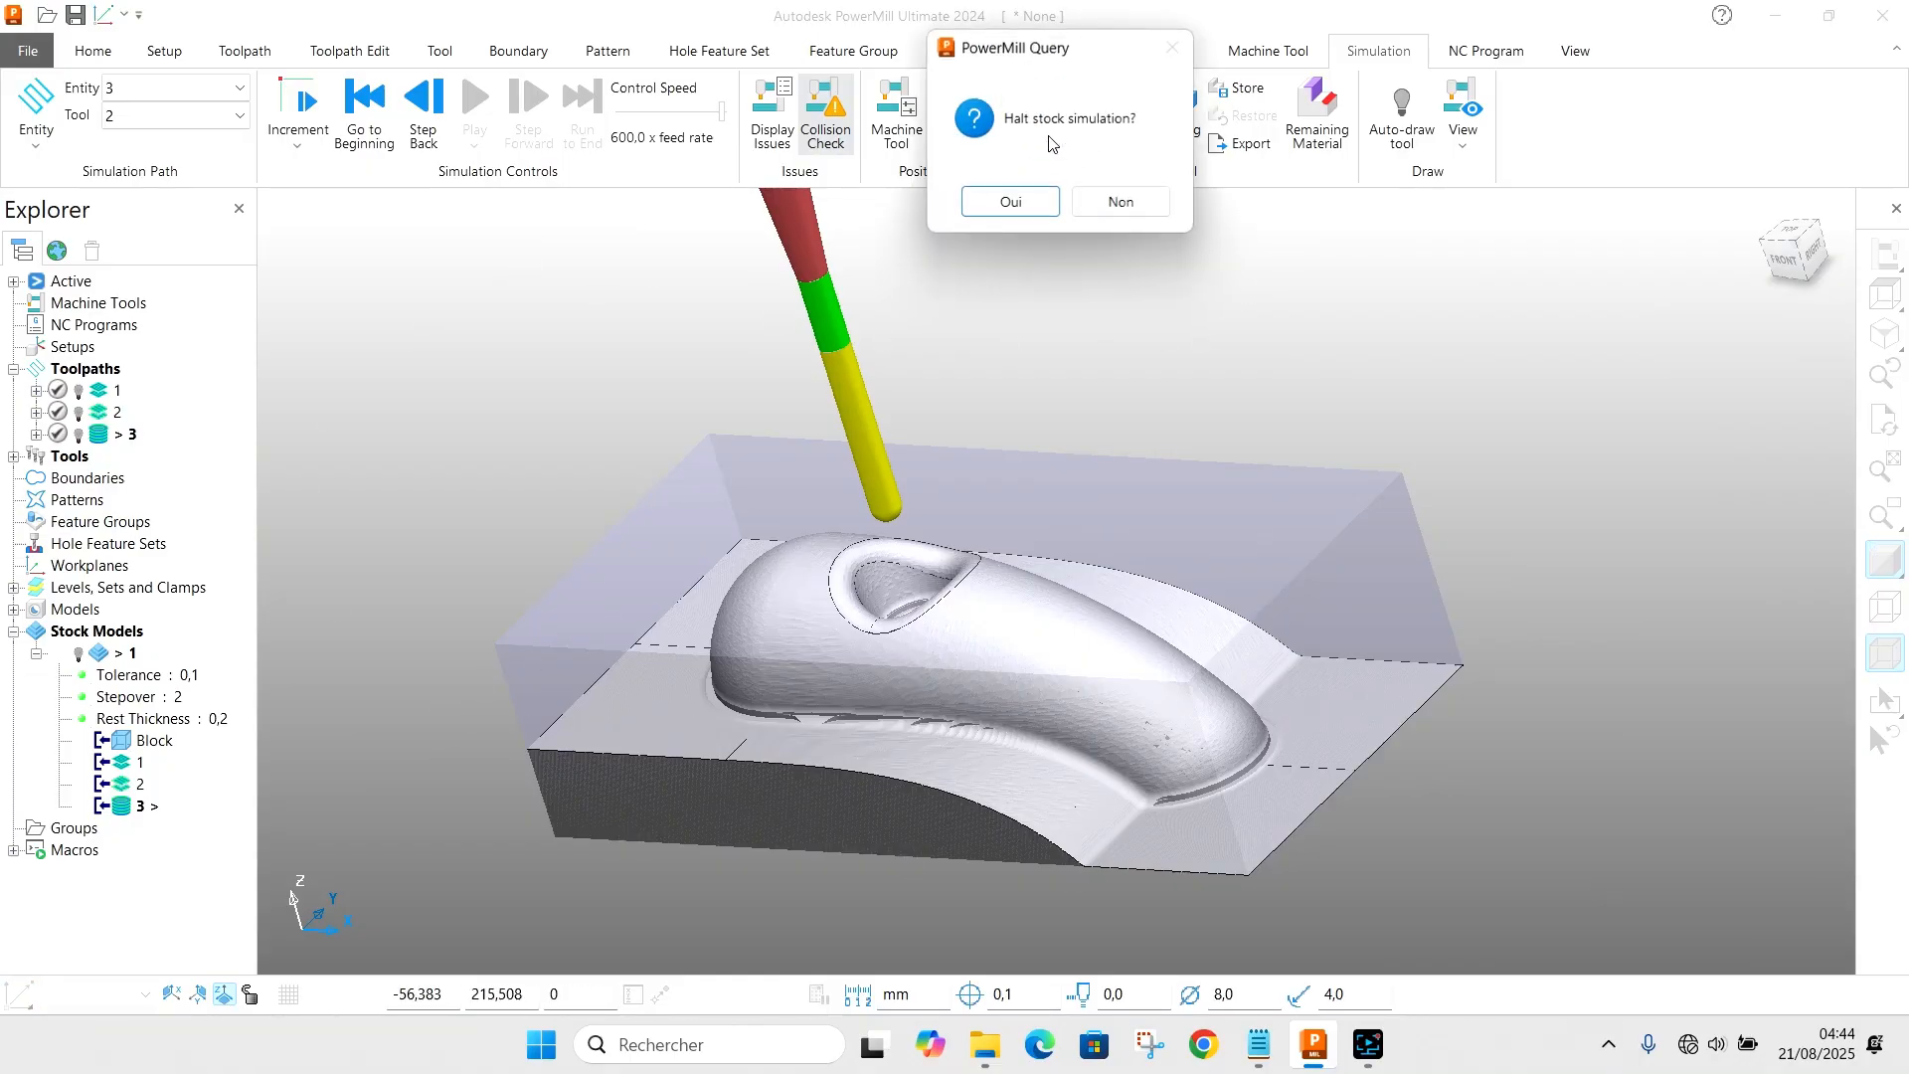
pyautogui.click(998, 202)
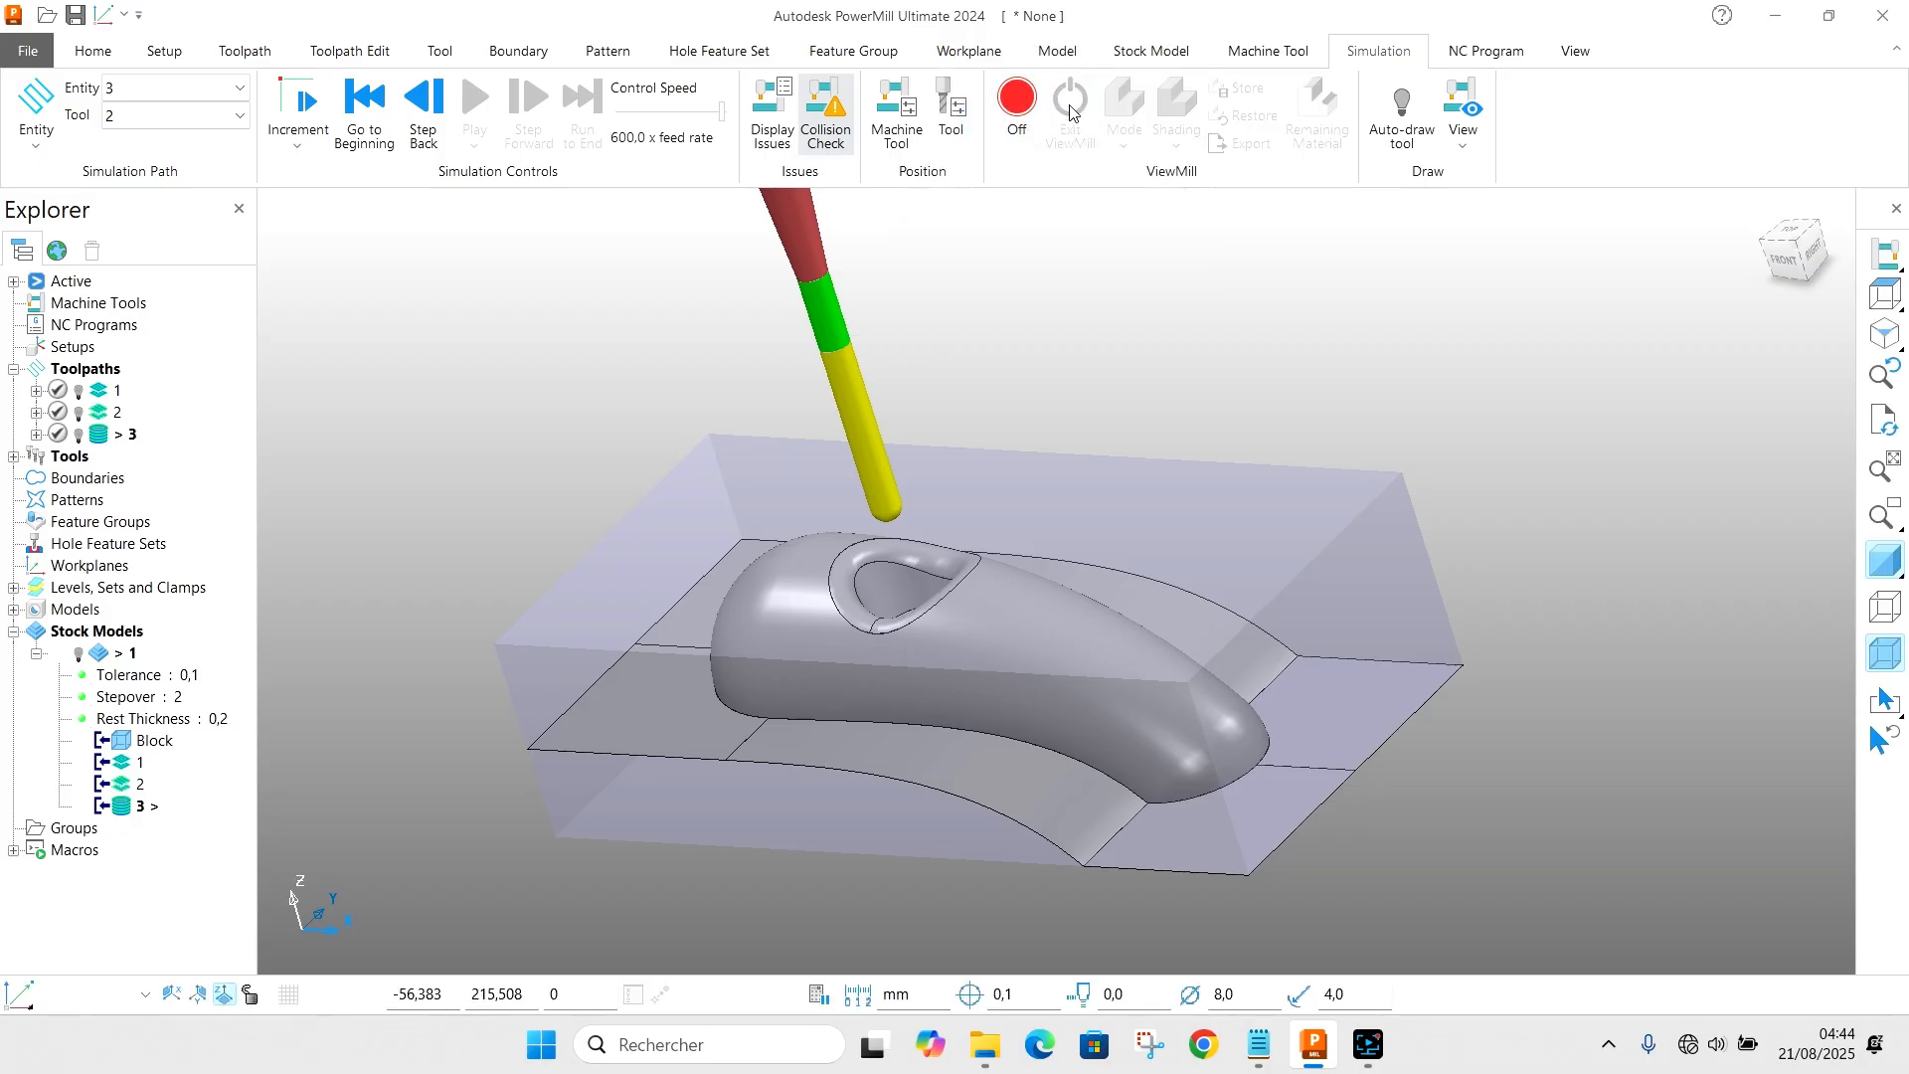
pyautogui.click(94, 50)
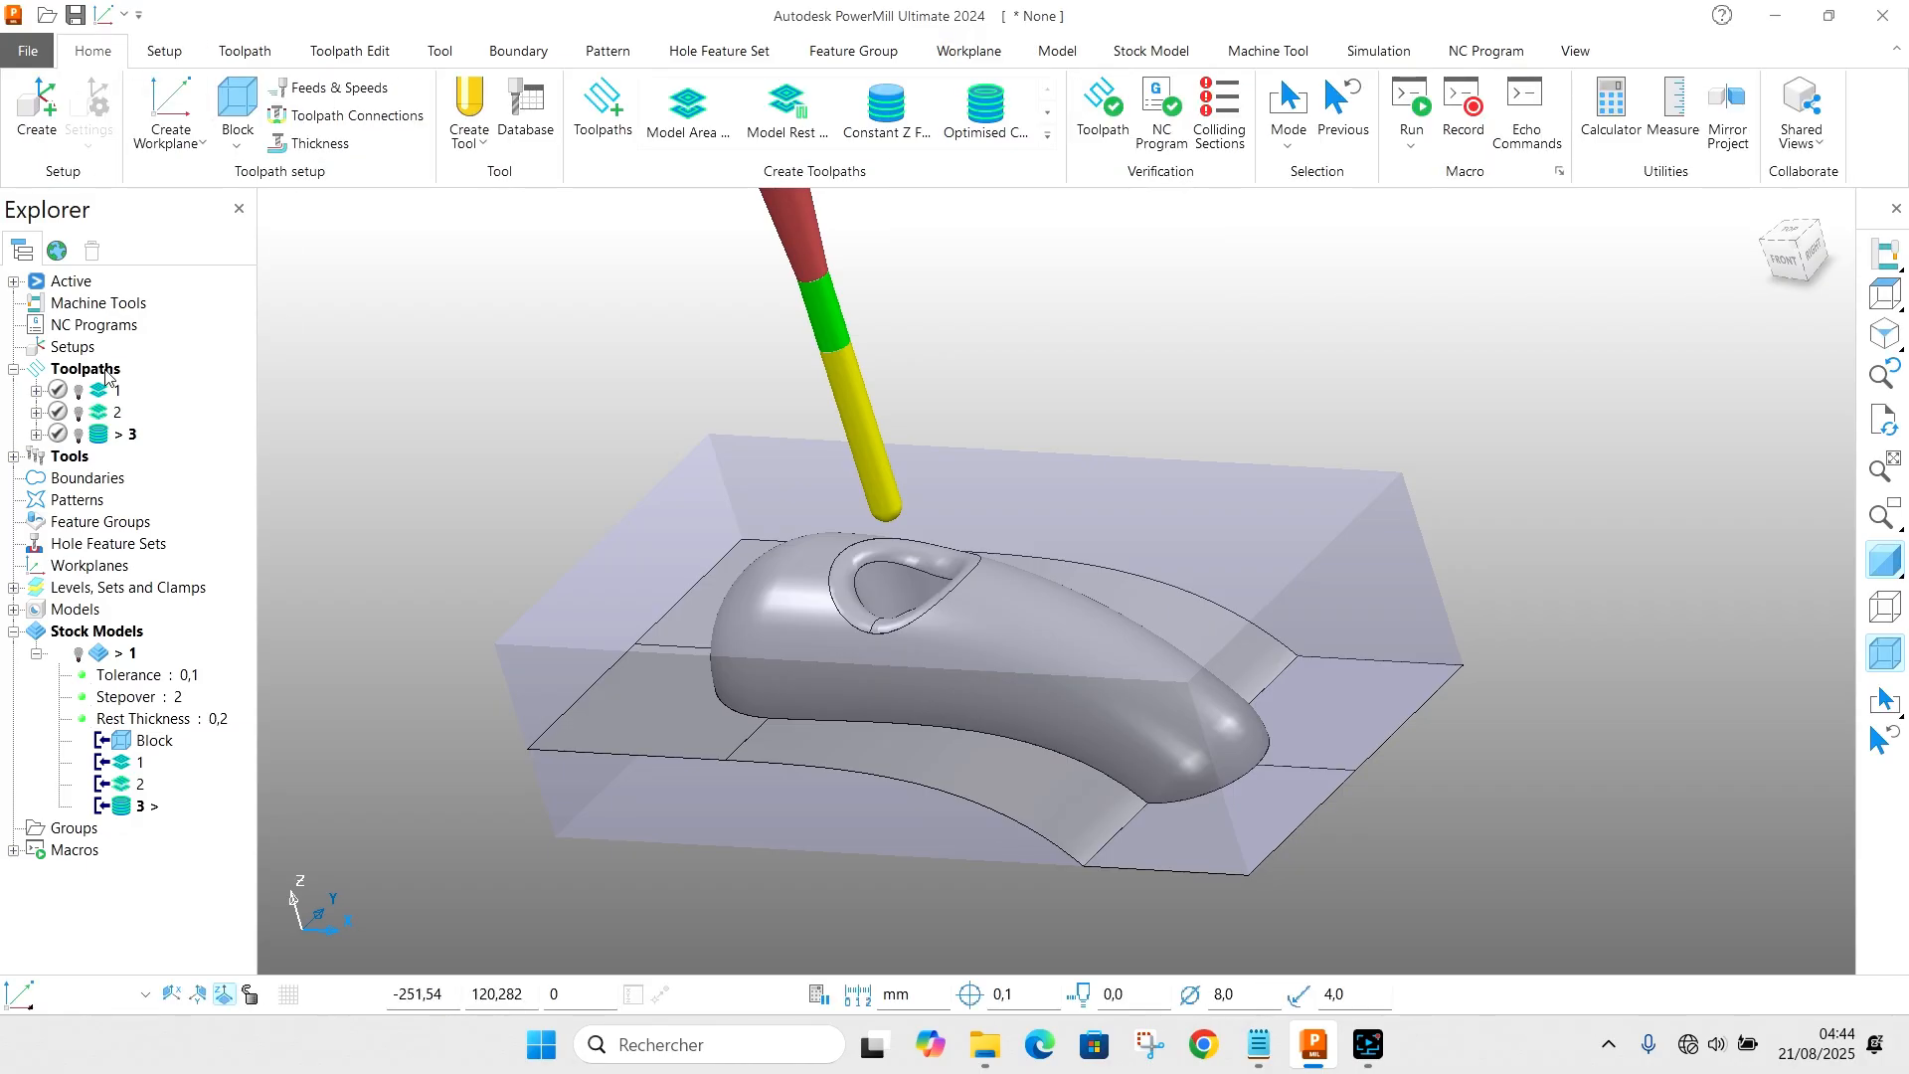
# Step: Create an NC program and assign Fanuc as its machine option file
pyautogui.rightClick(87, 326)
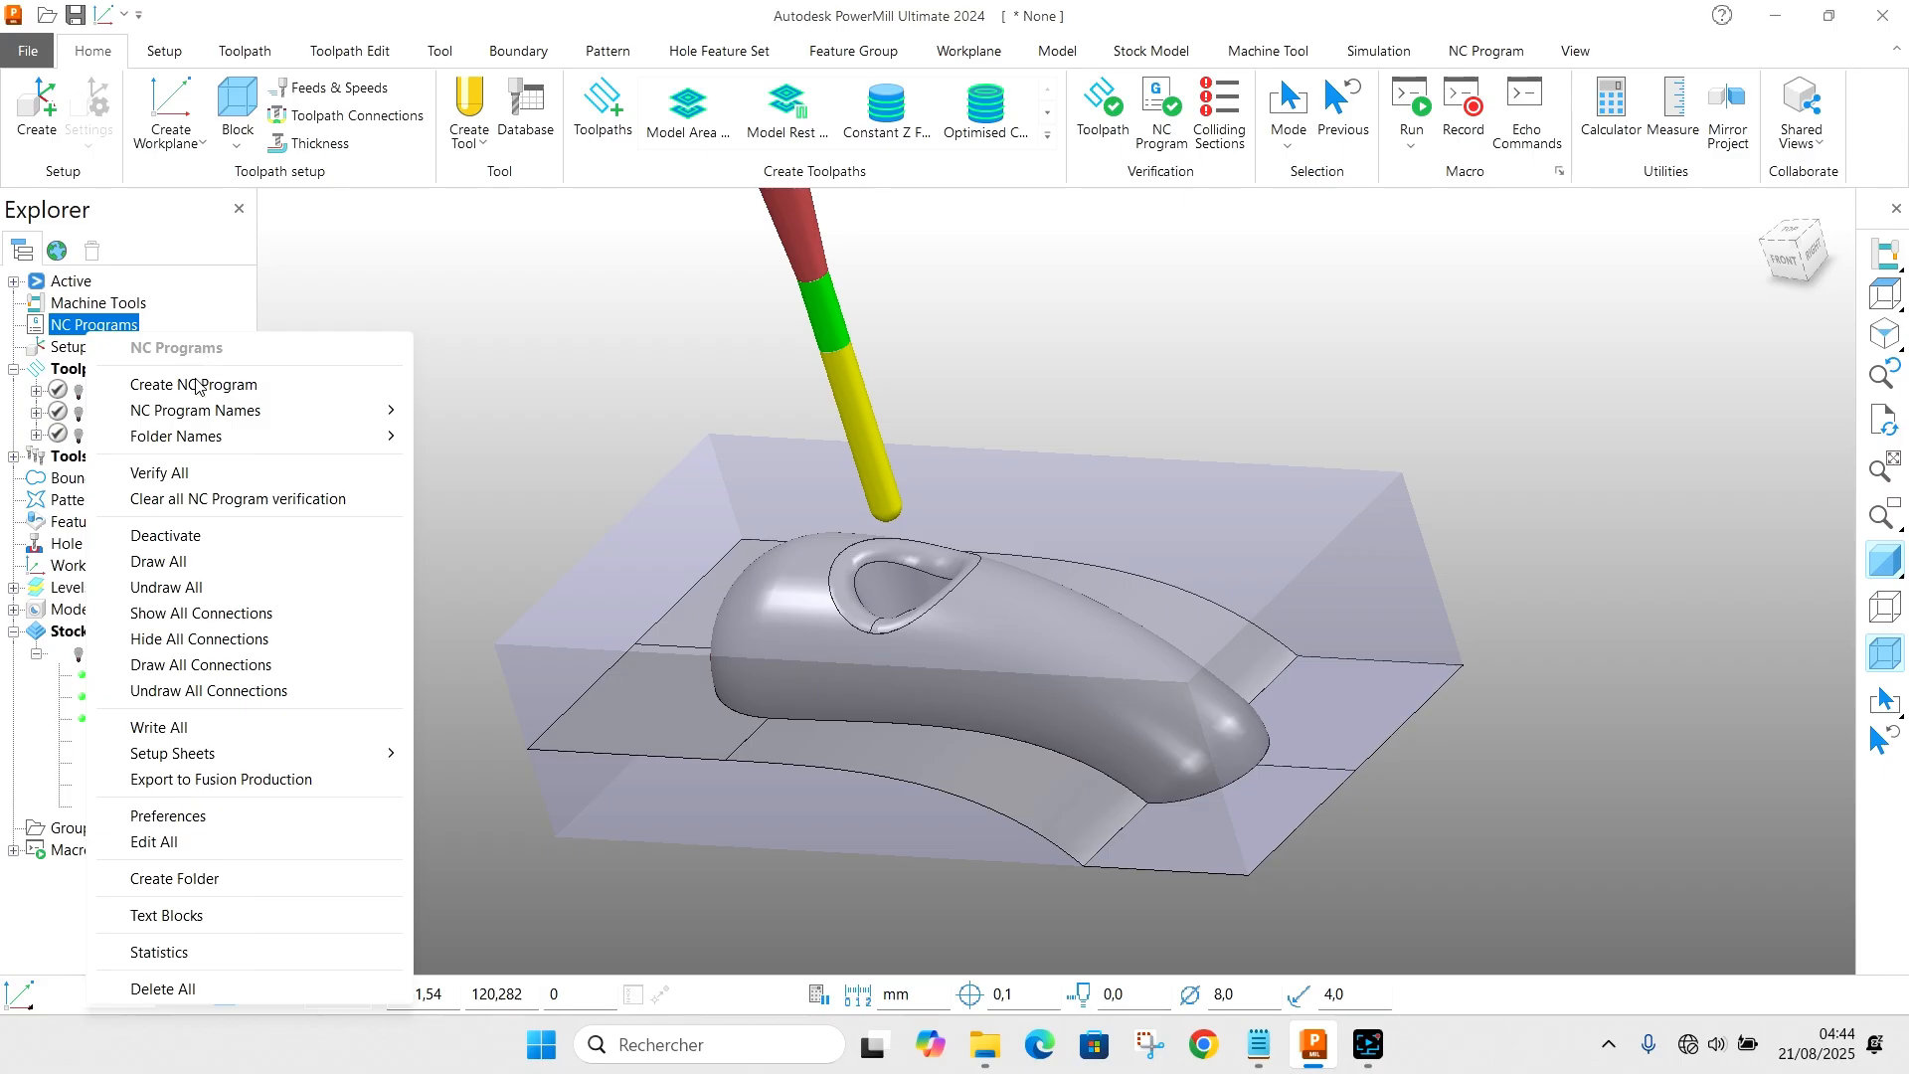
pyautogui.click(196, 386)
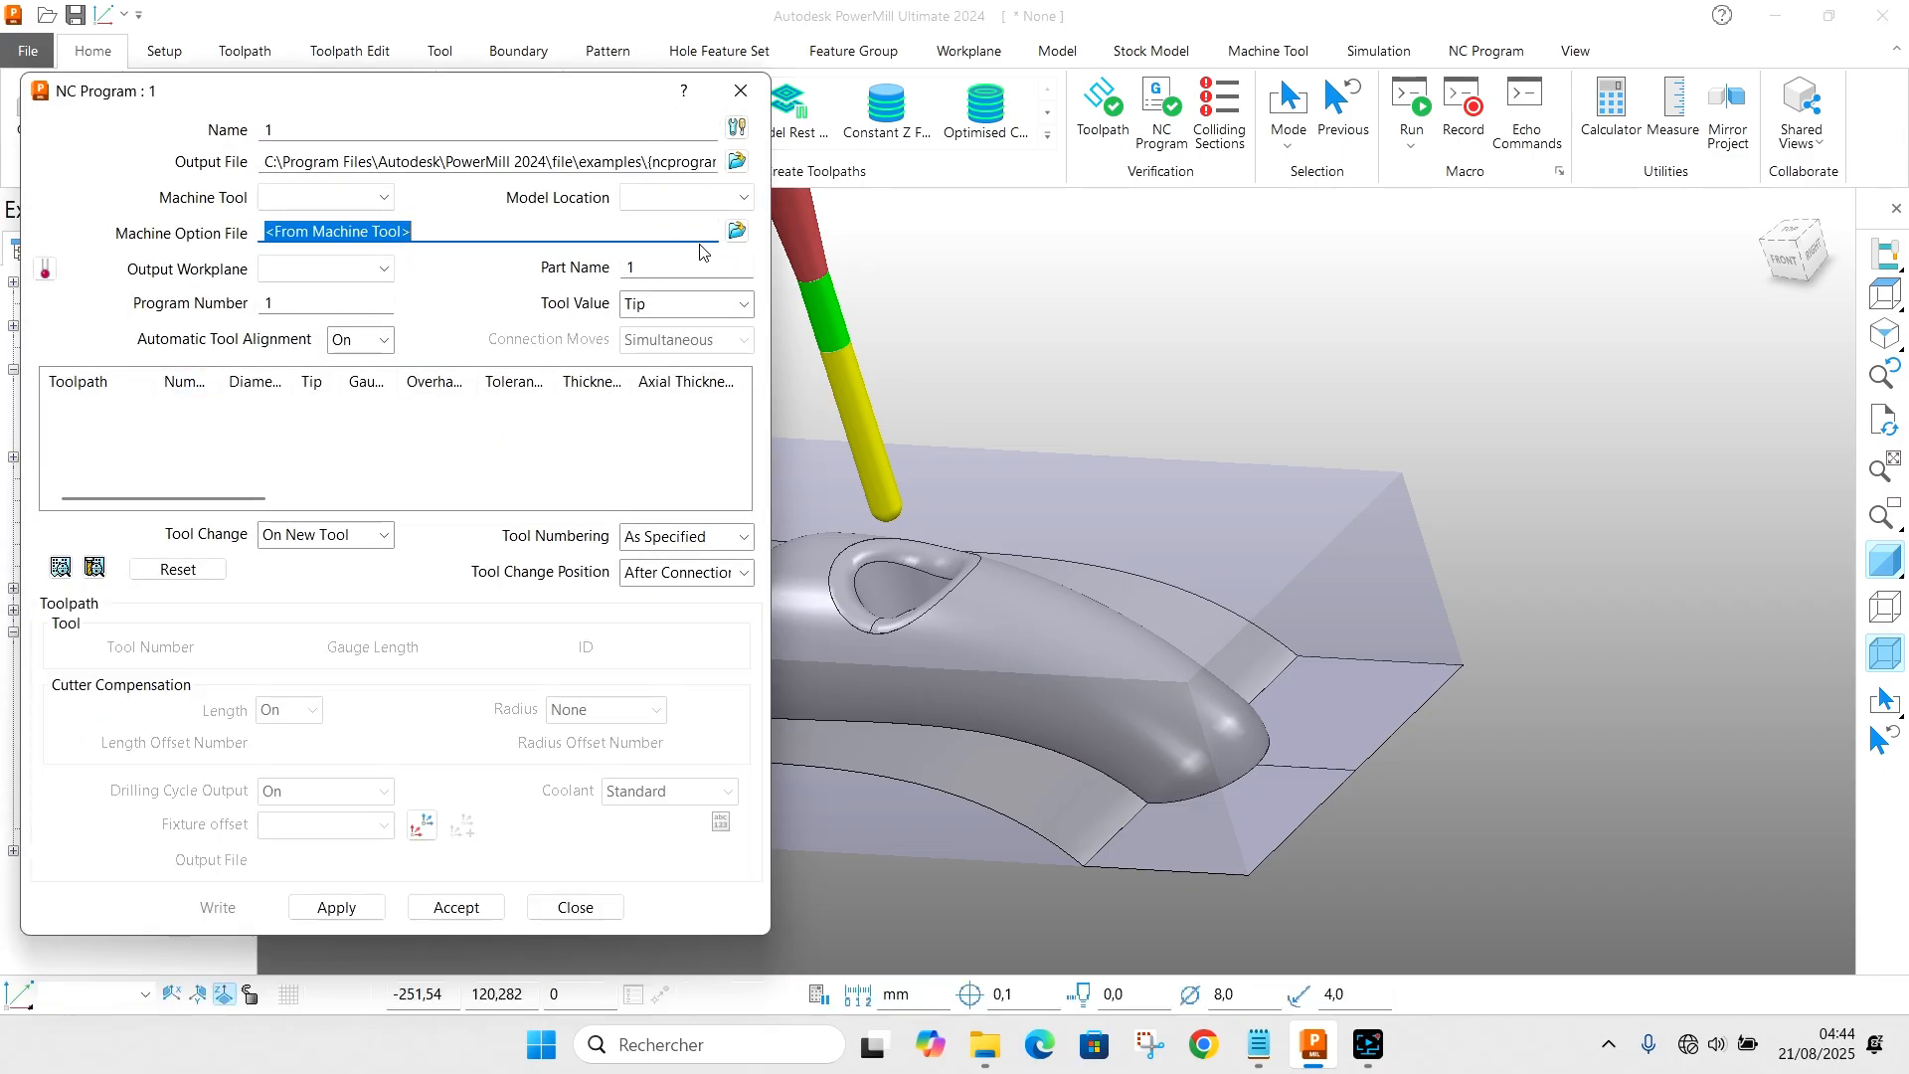
pyautogui.click(736, 232)
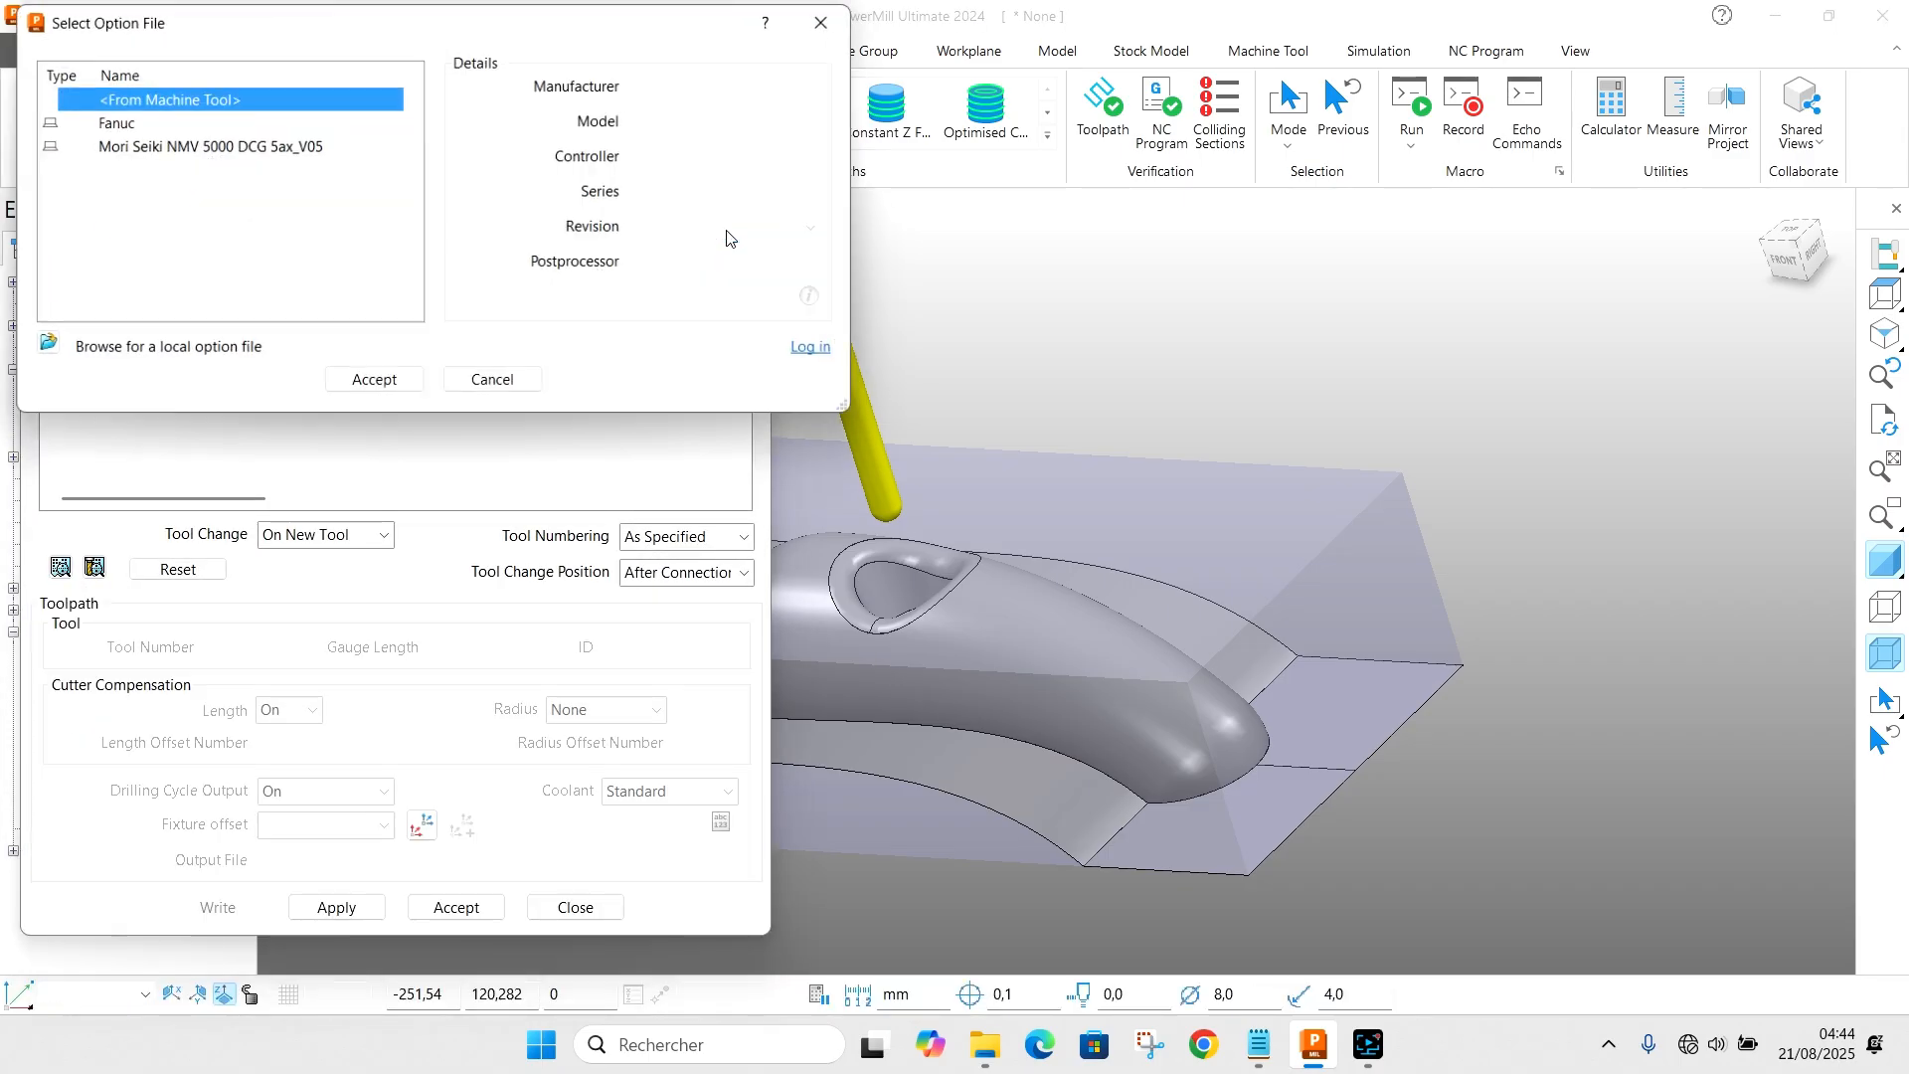
pyautogui.click(127, 122)
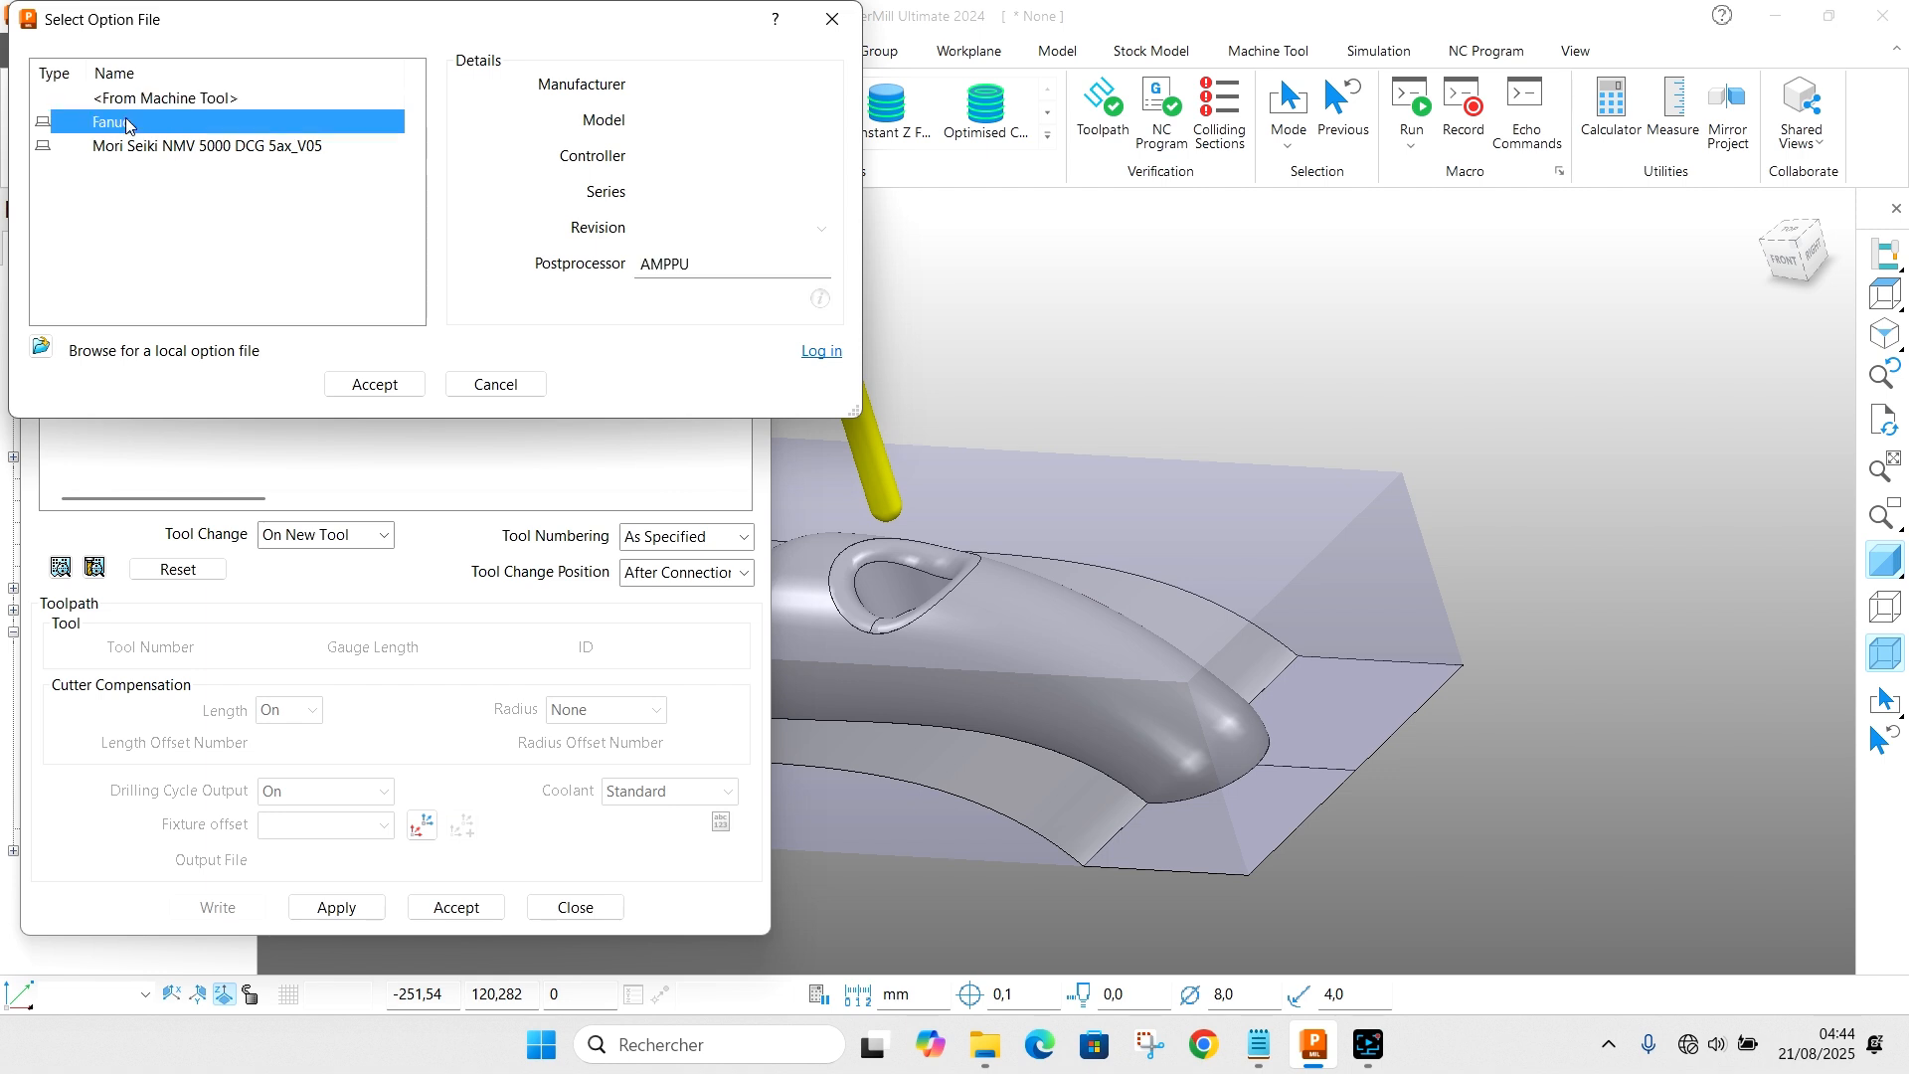
pyautogui.click(370, 386)
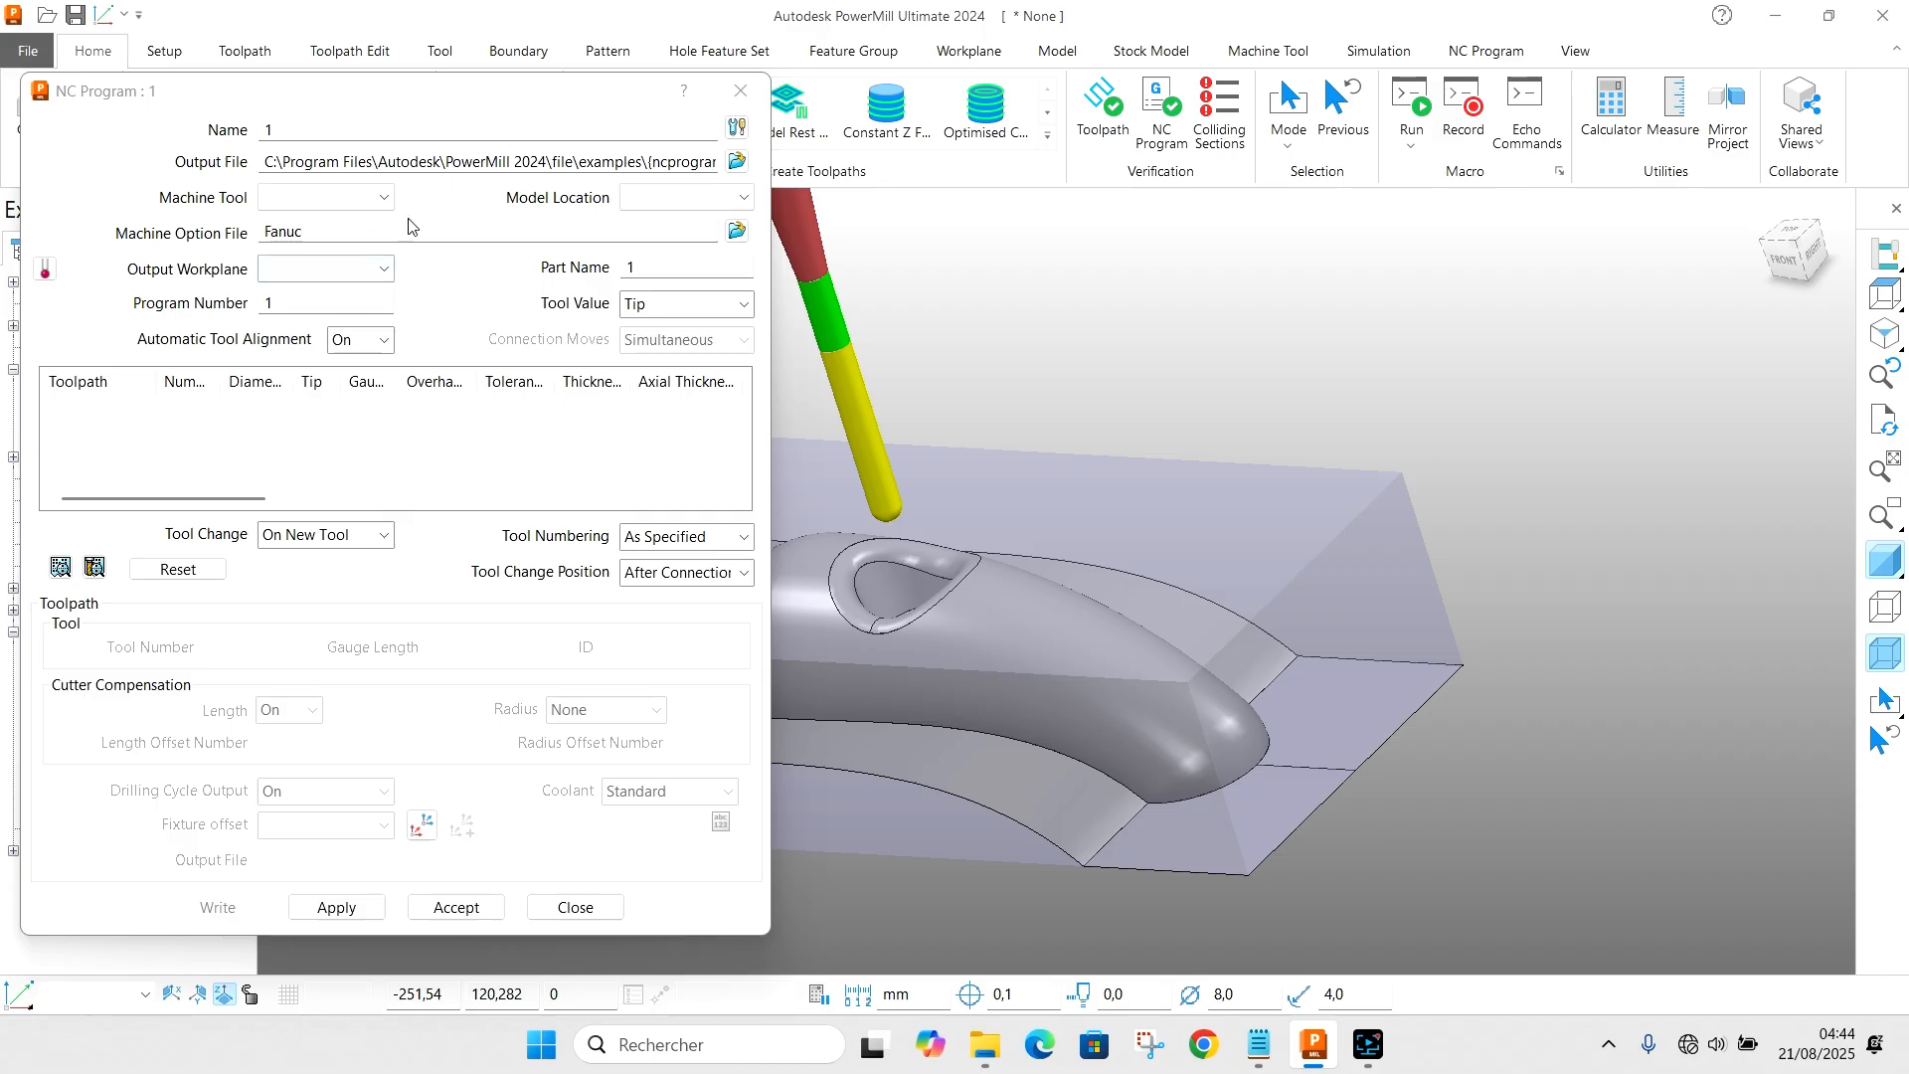
# Step: Set the NC program's output file to A on the desktop, using the .tap file type
pyautogui.click(736, 161)
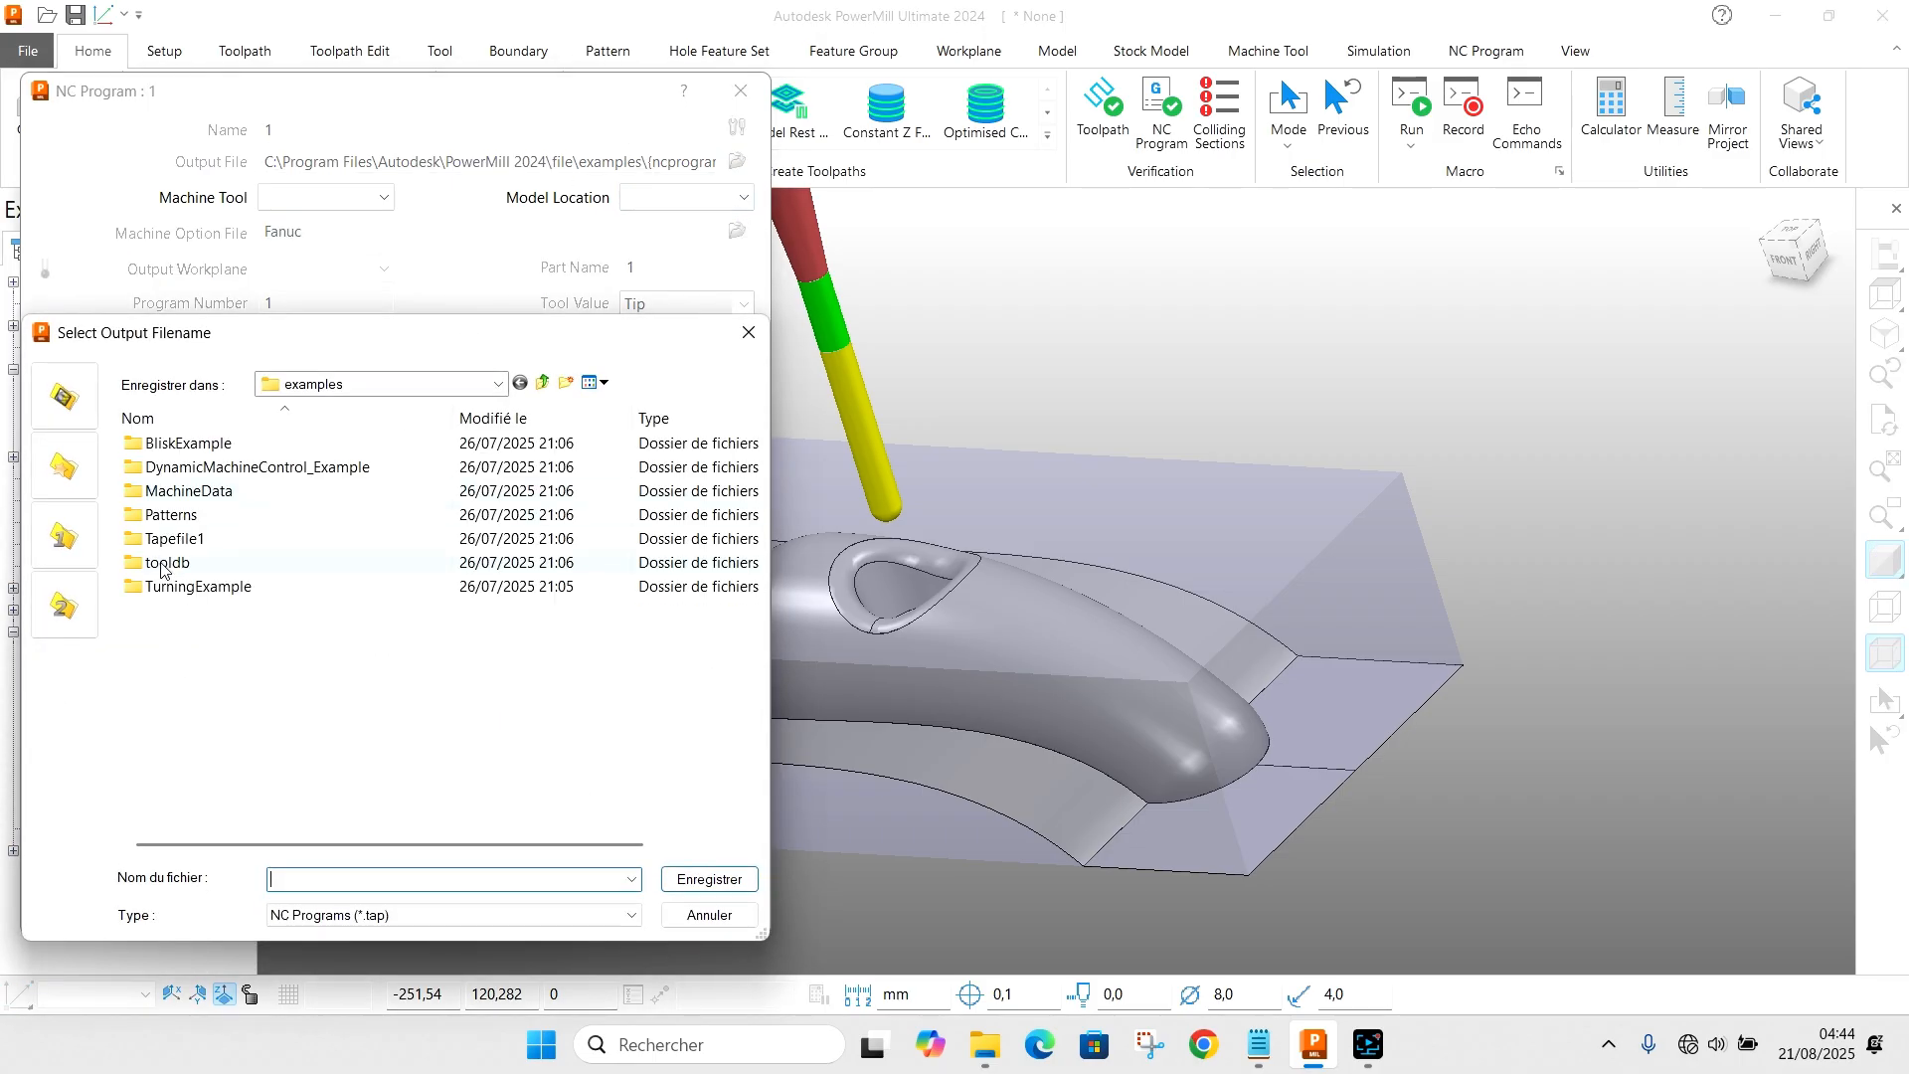
pyautogui.click(360, 394)
pyautogui.click(294, 428)
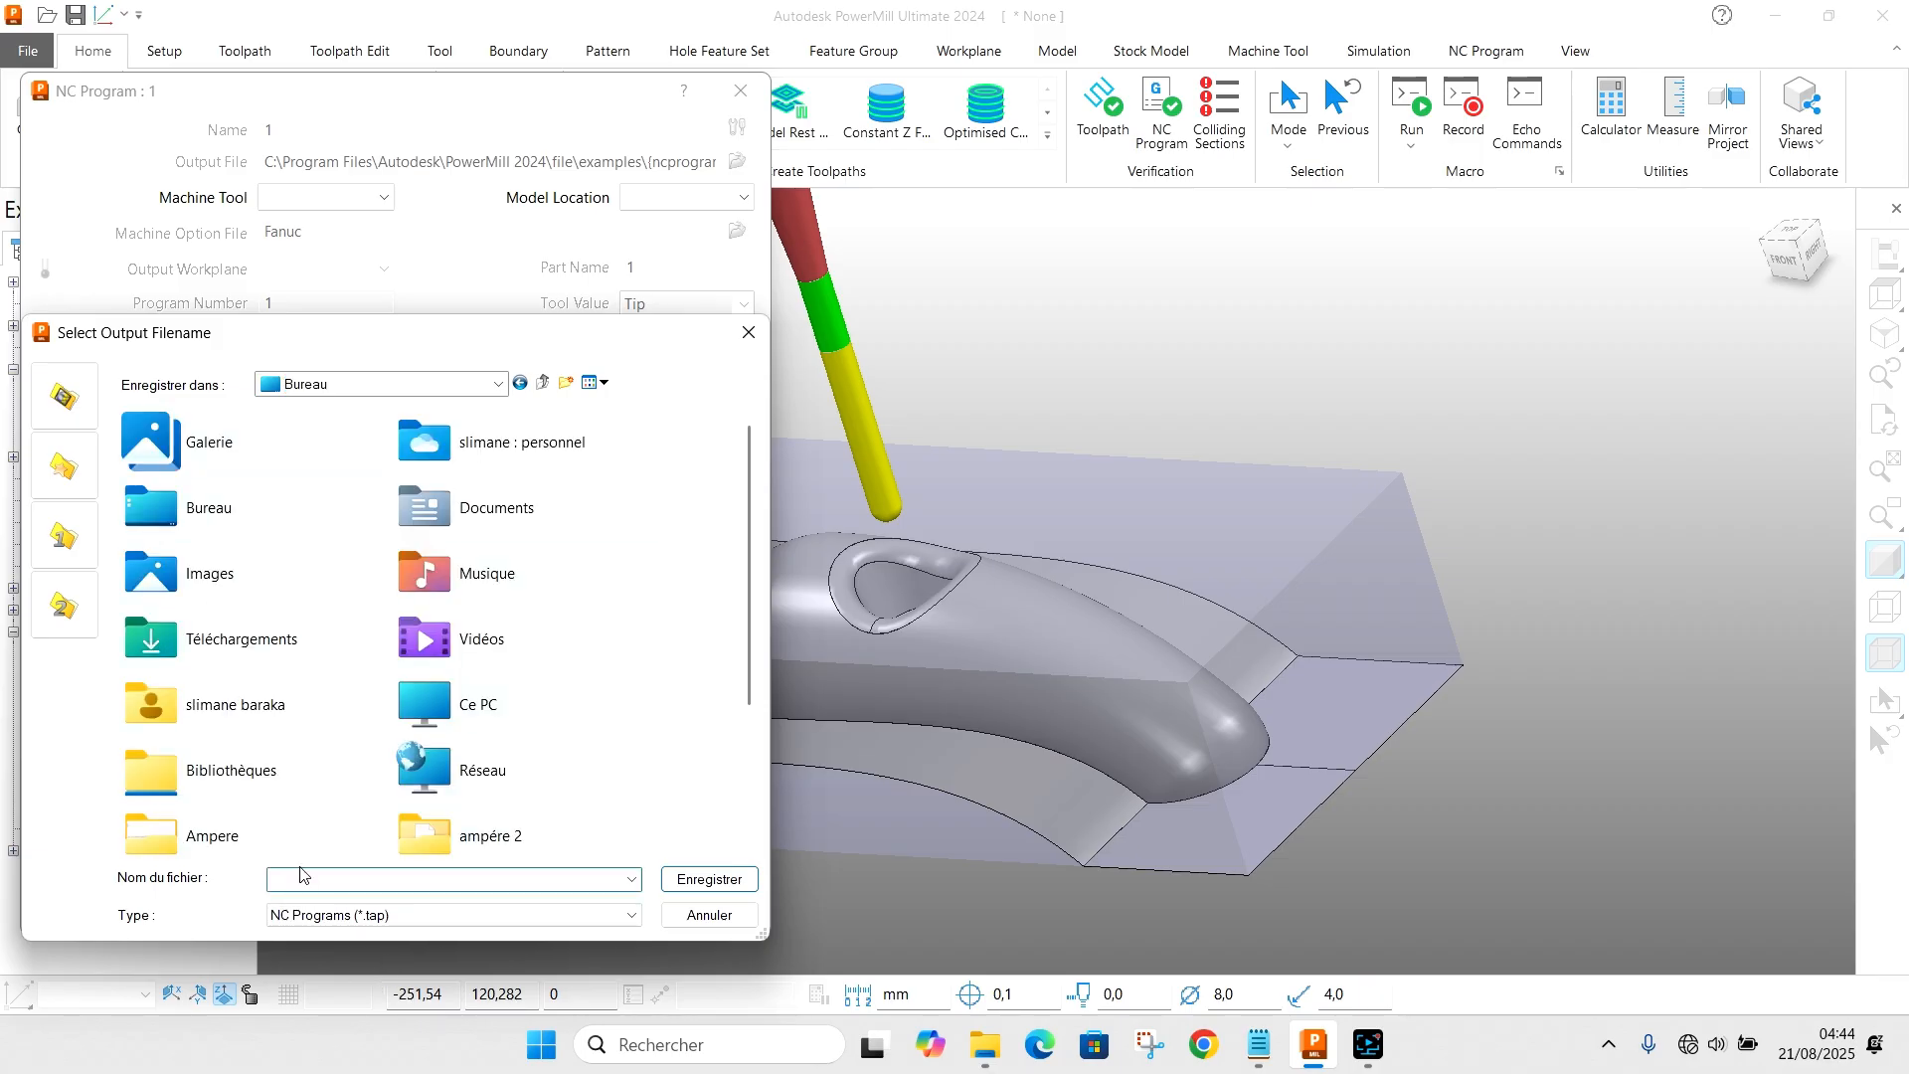
pyautogui.write('A')
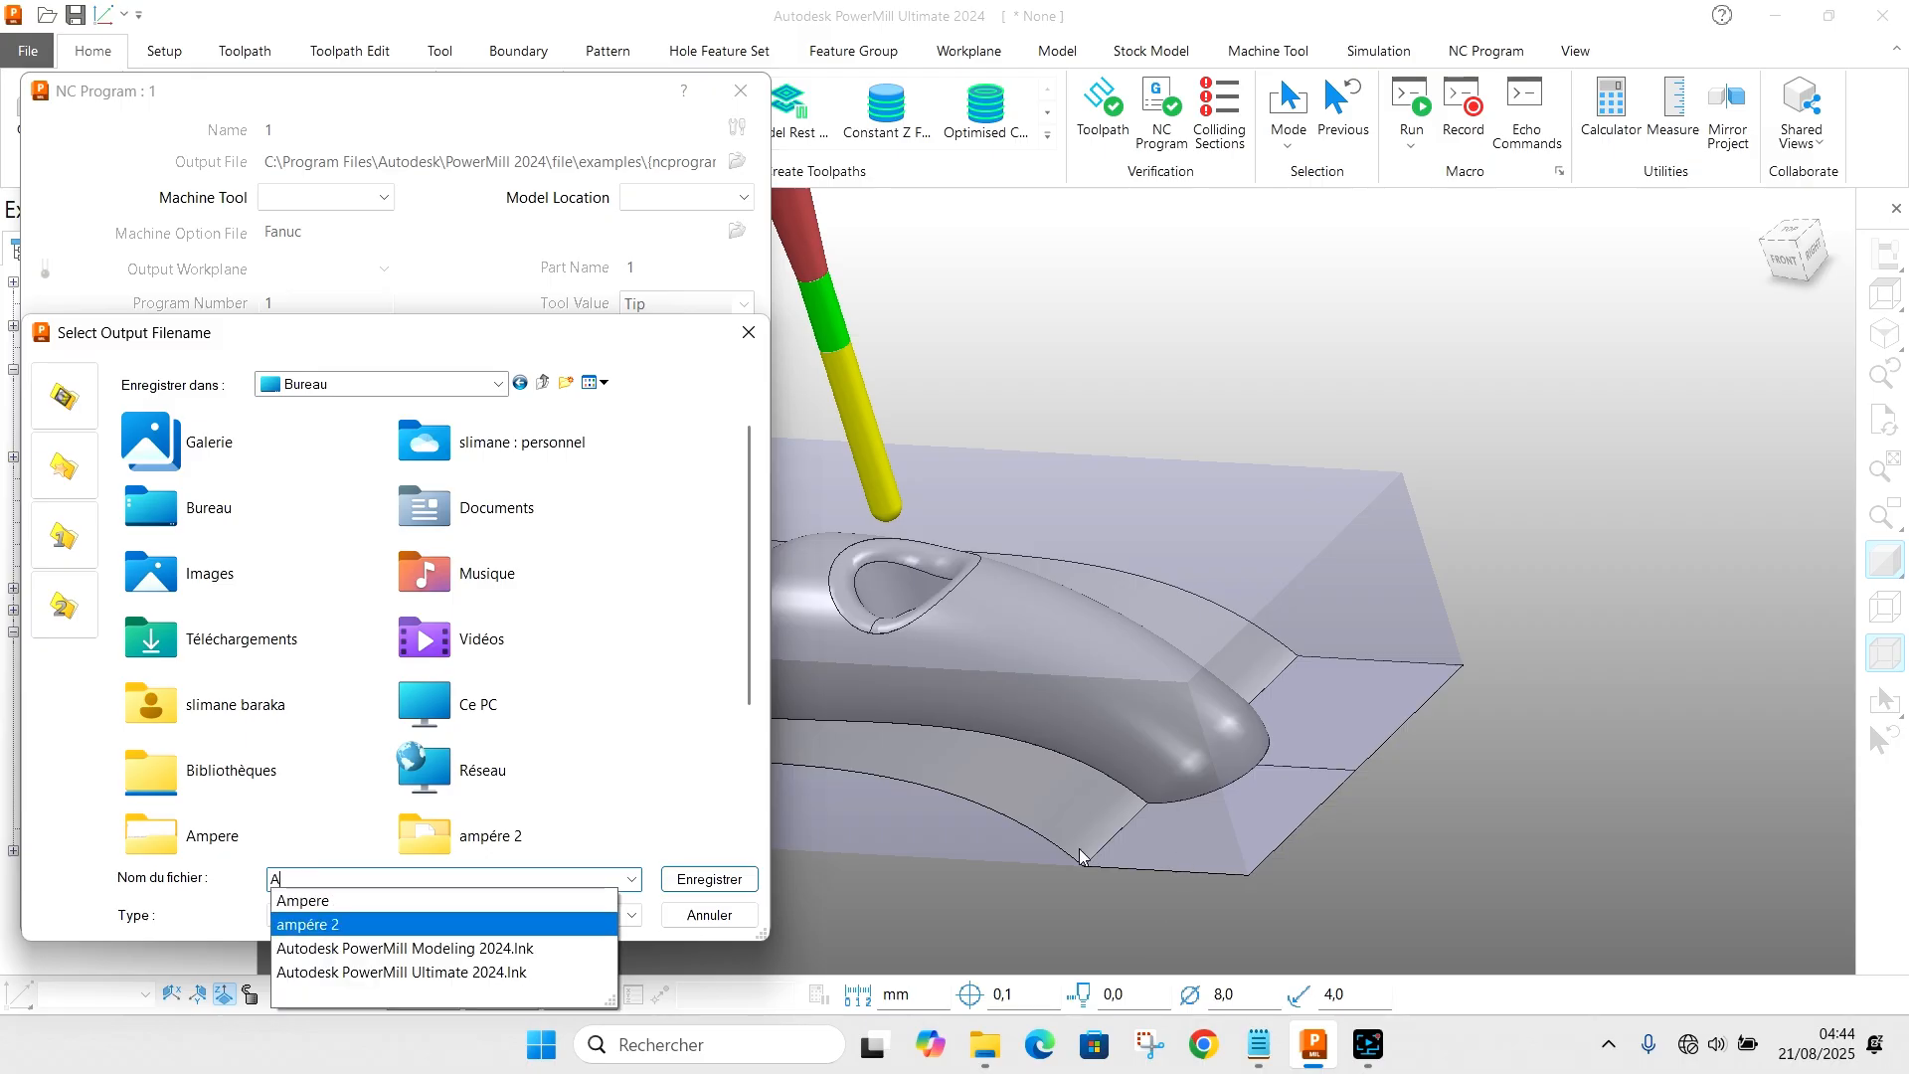
pyautogui.click(708, 880)
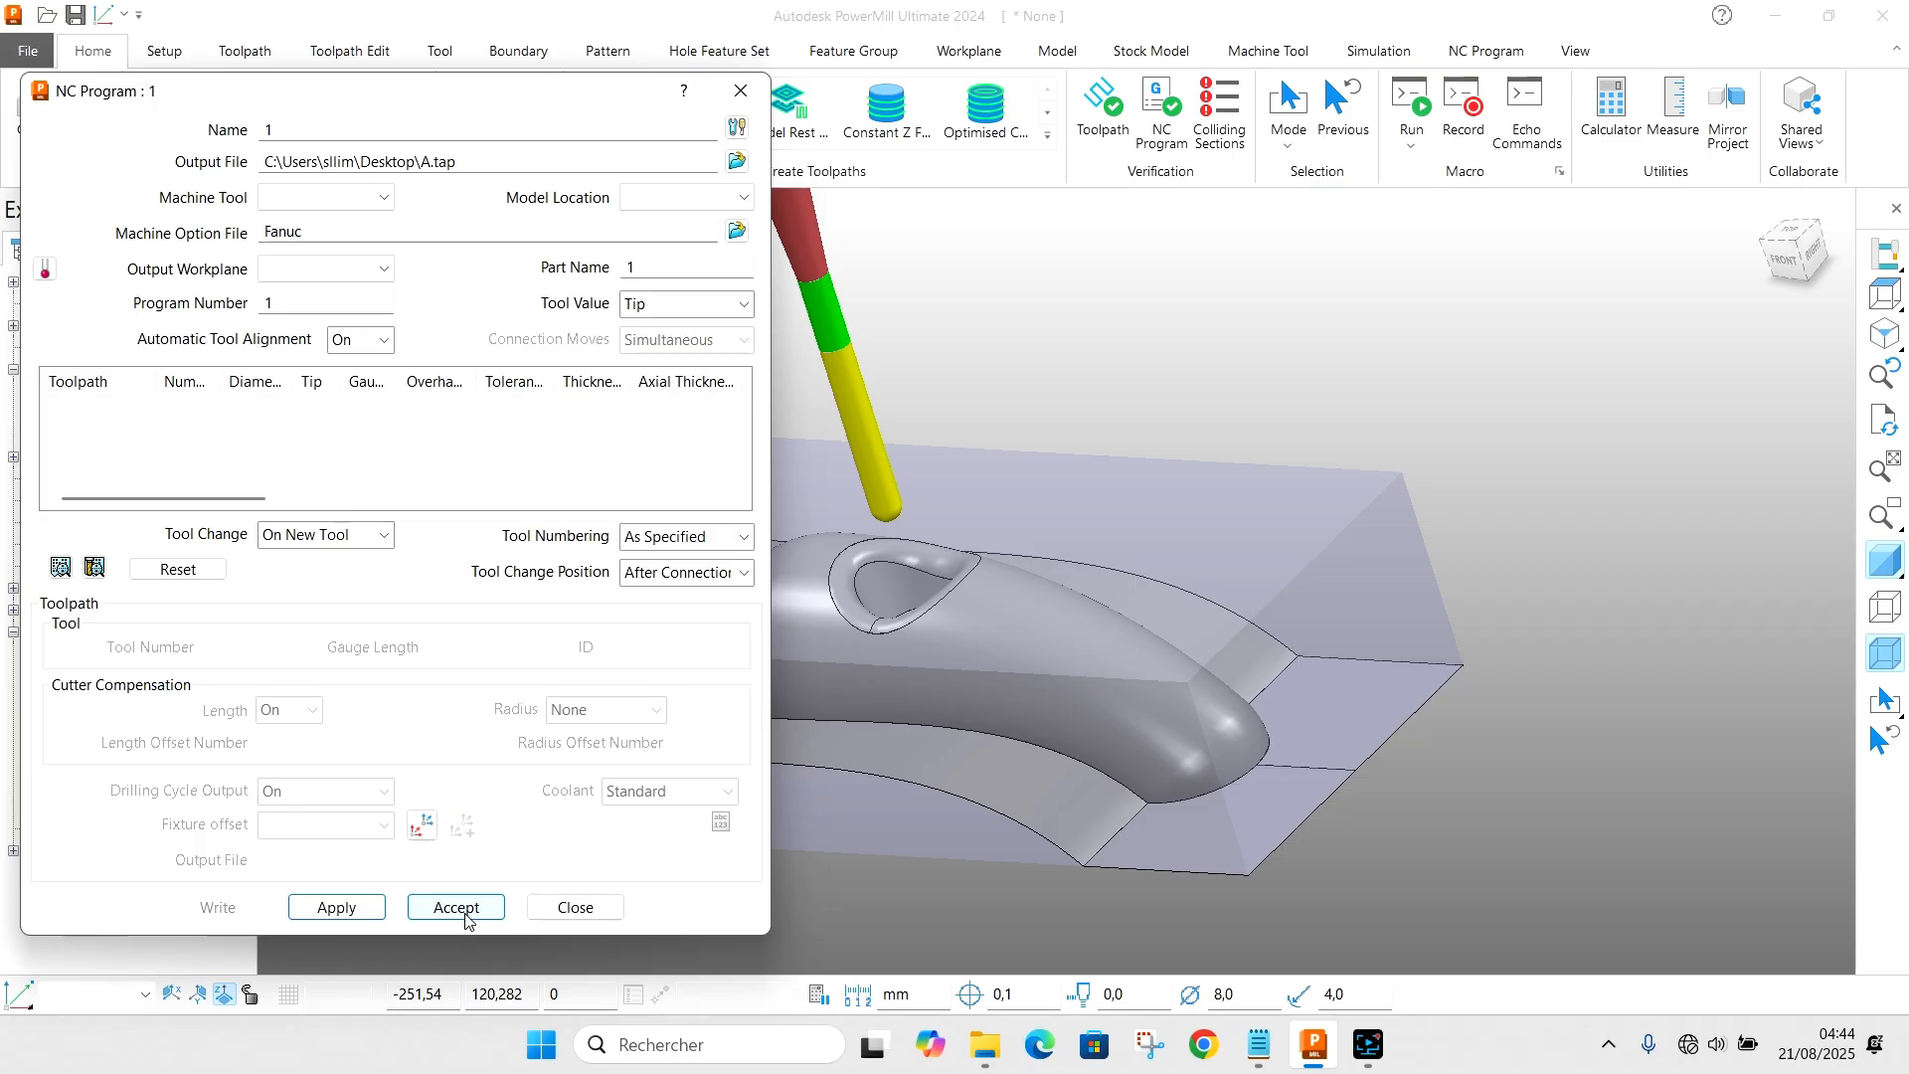
# Step: Set the NC program's tool numbering to Automatic, then apply and accept the settings
pyautogui.click(665, 546)
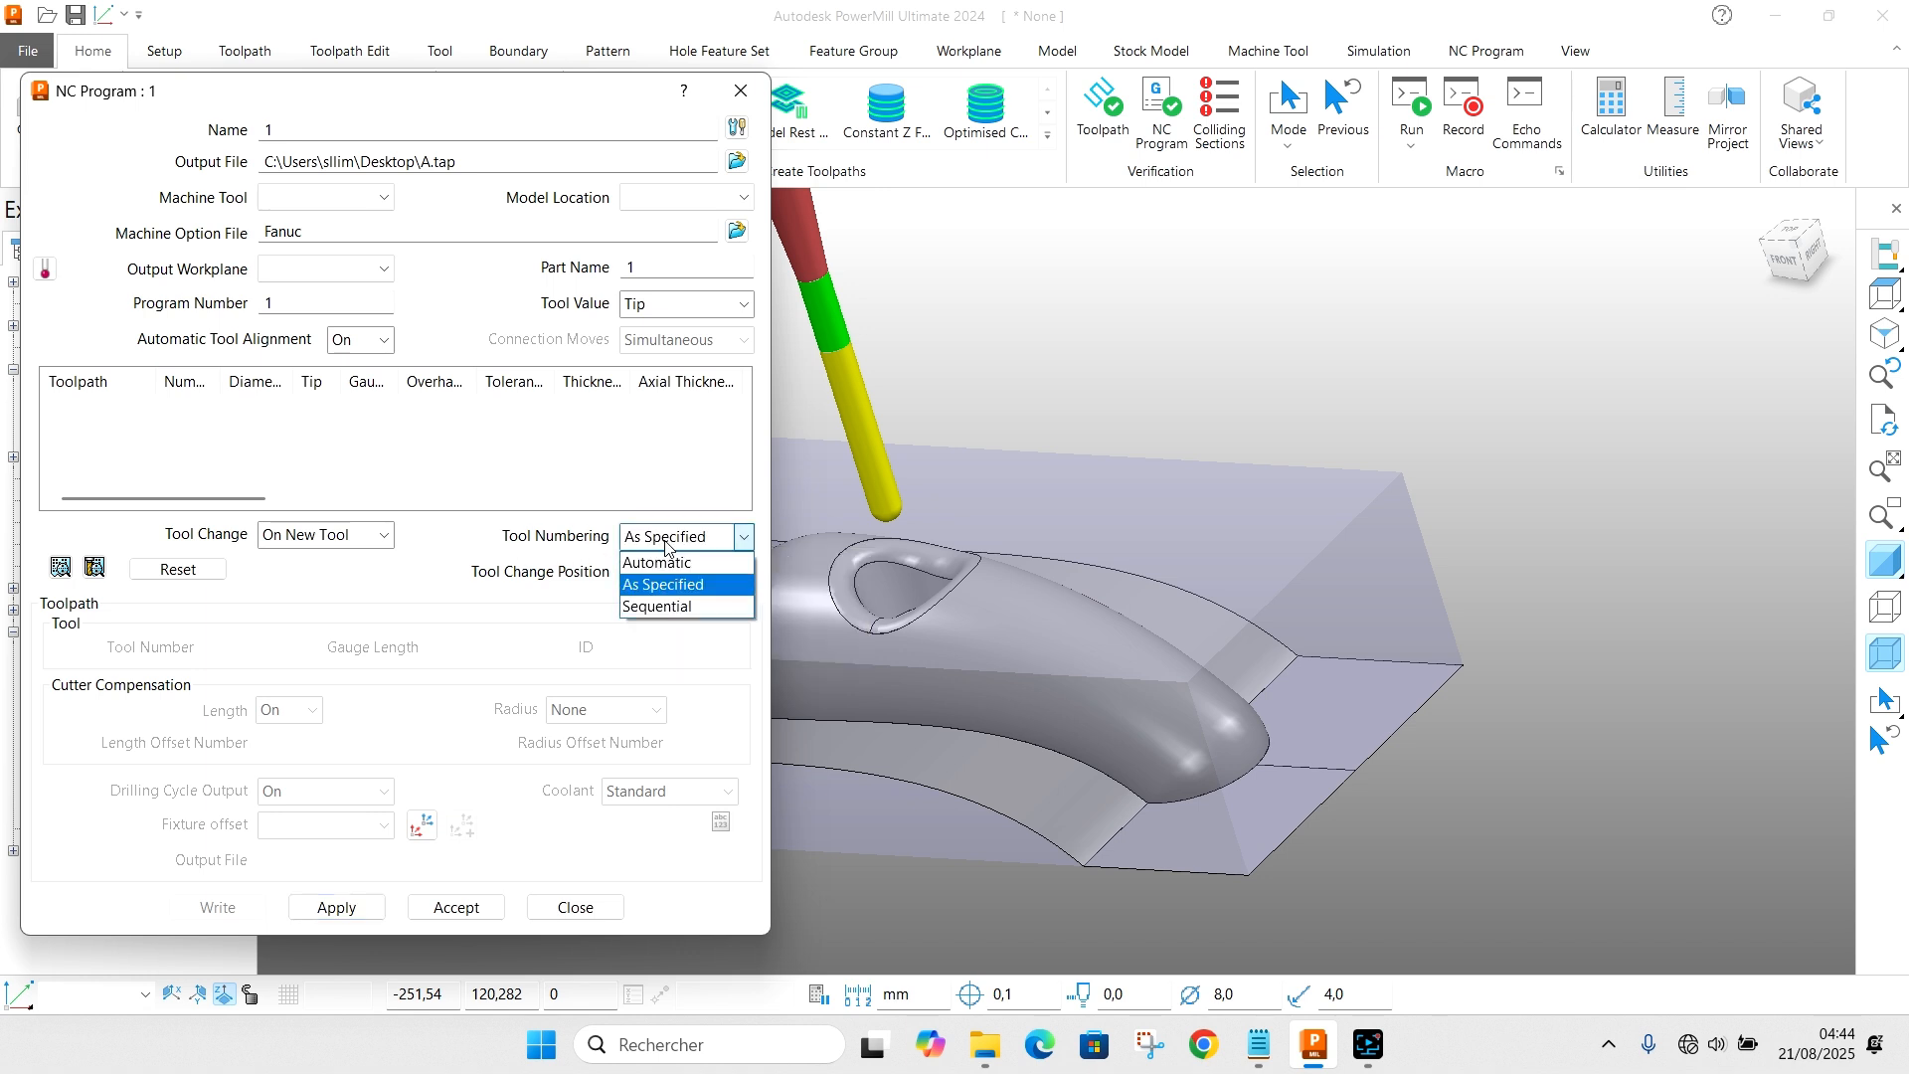
pyautogui.click(684, 558)
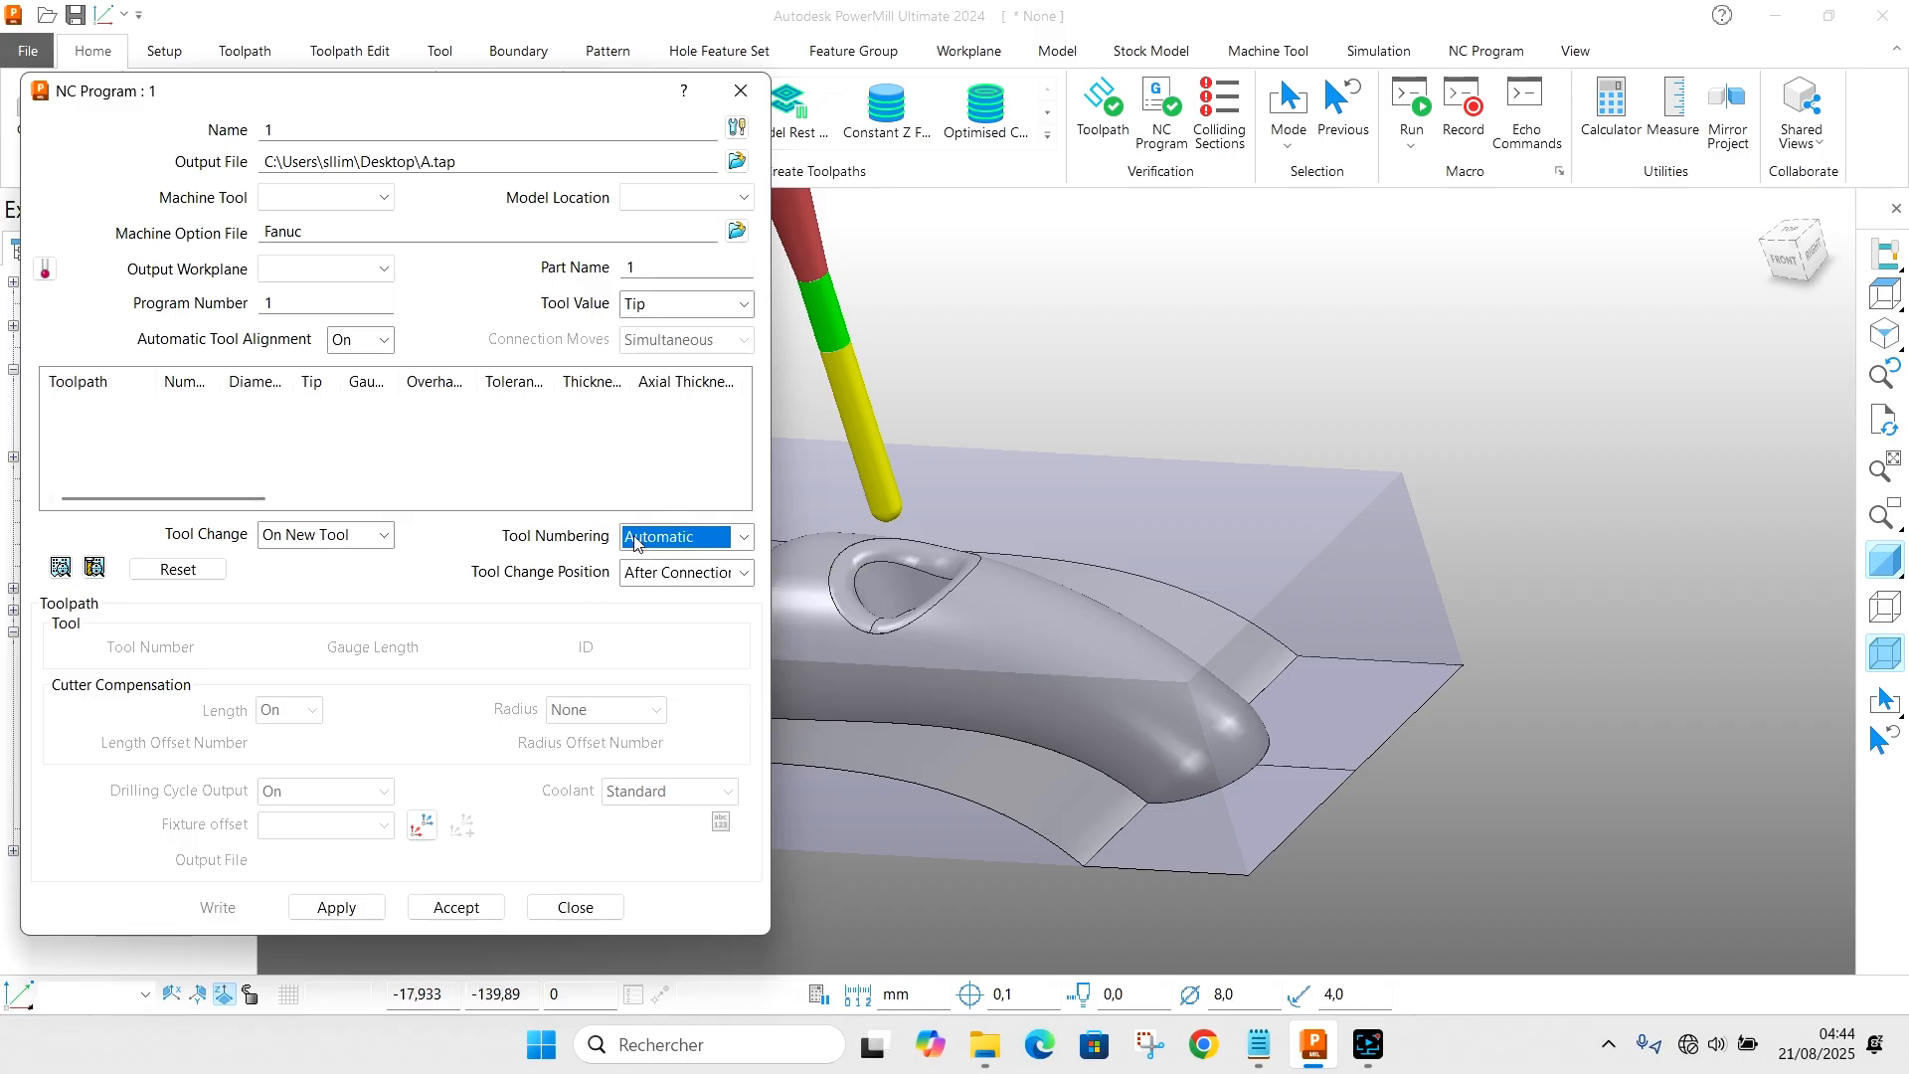
pyautogui.click(347, 911)
pyautogui.click(453, 906)
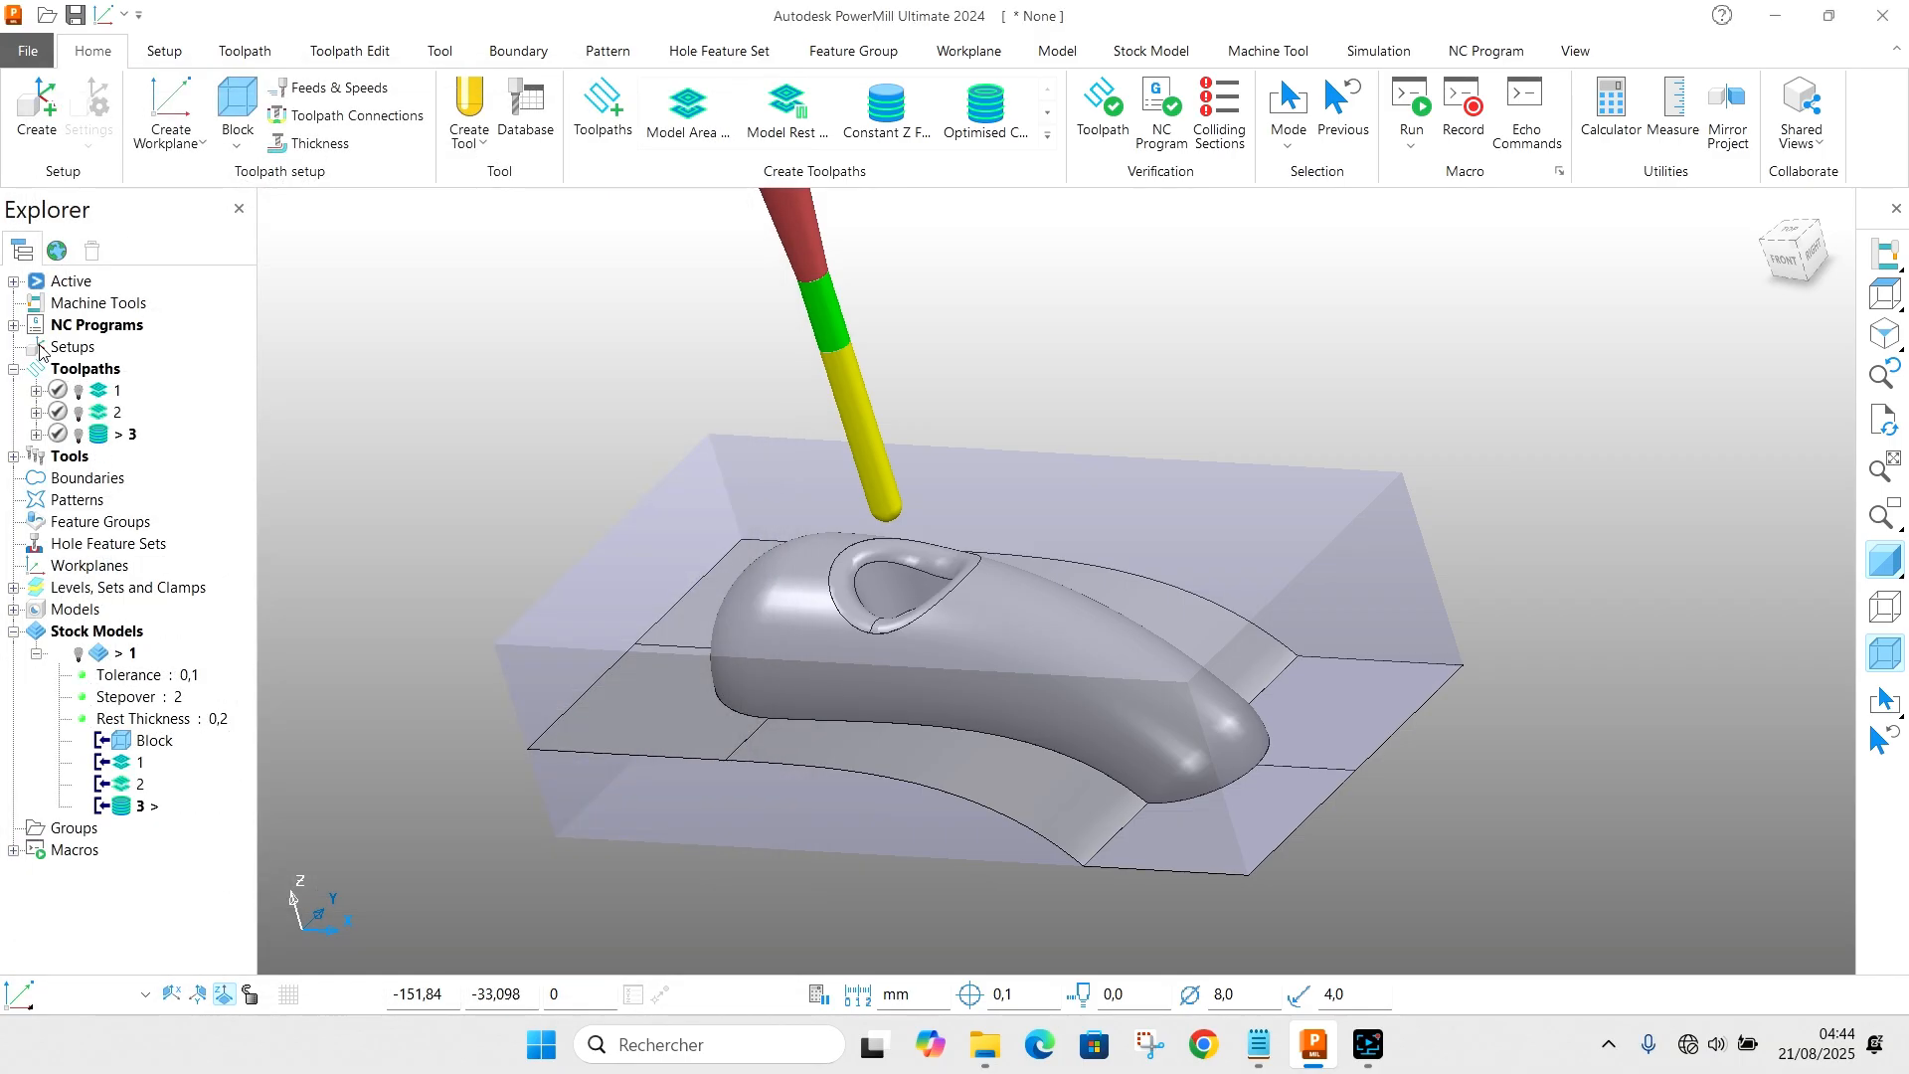
# Step: Add toolpaths 1, 2 and 3 together to NC program 1
pyautogui.click(15, 326)
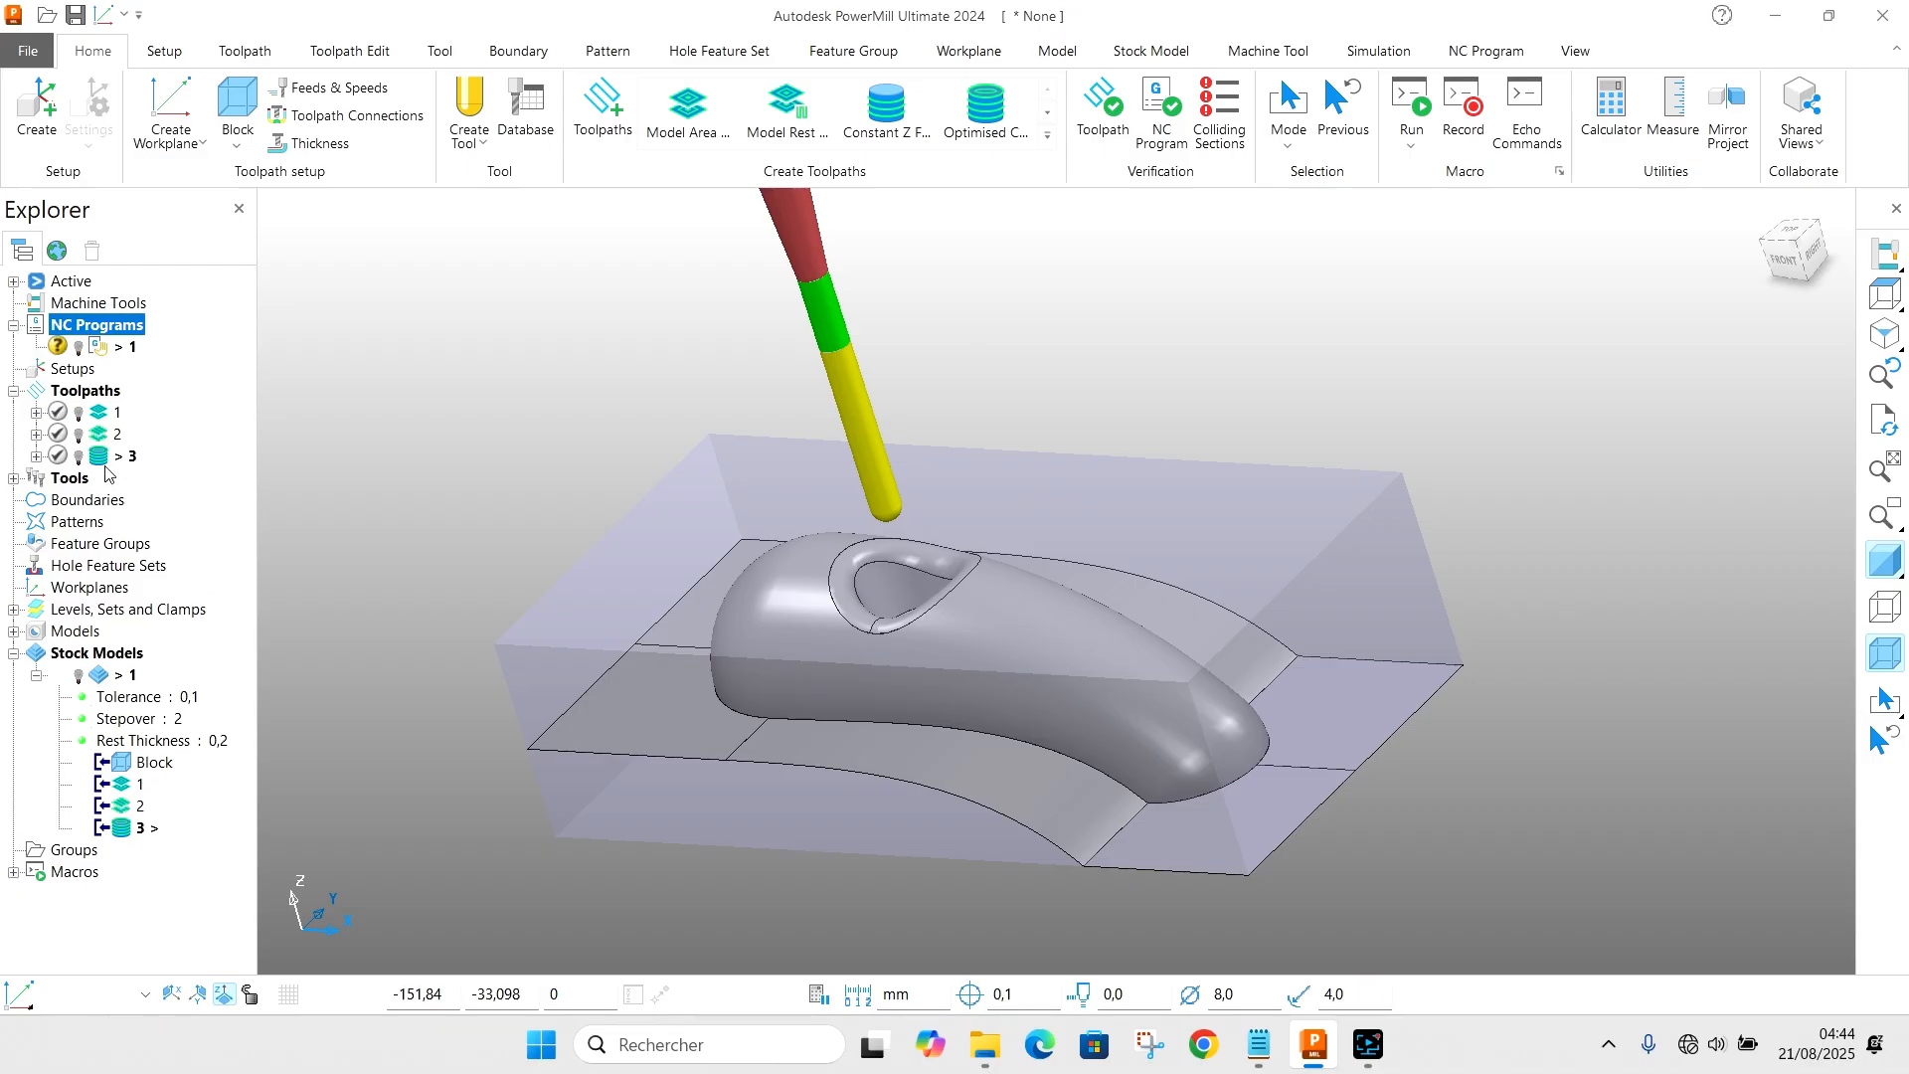
pyautogui.click(90, 411)
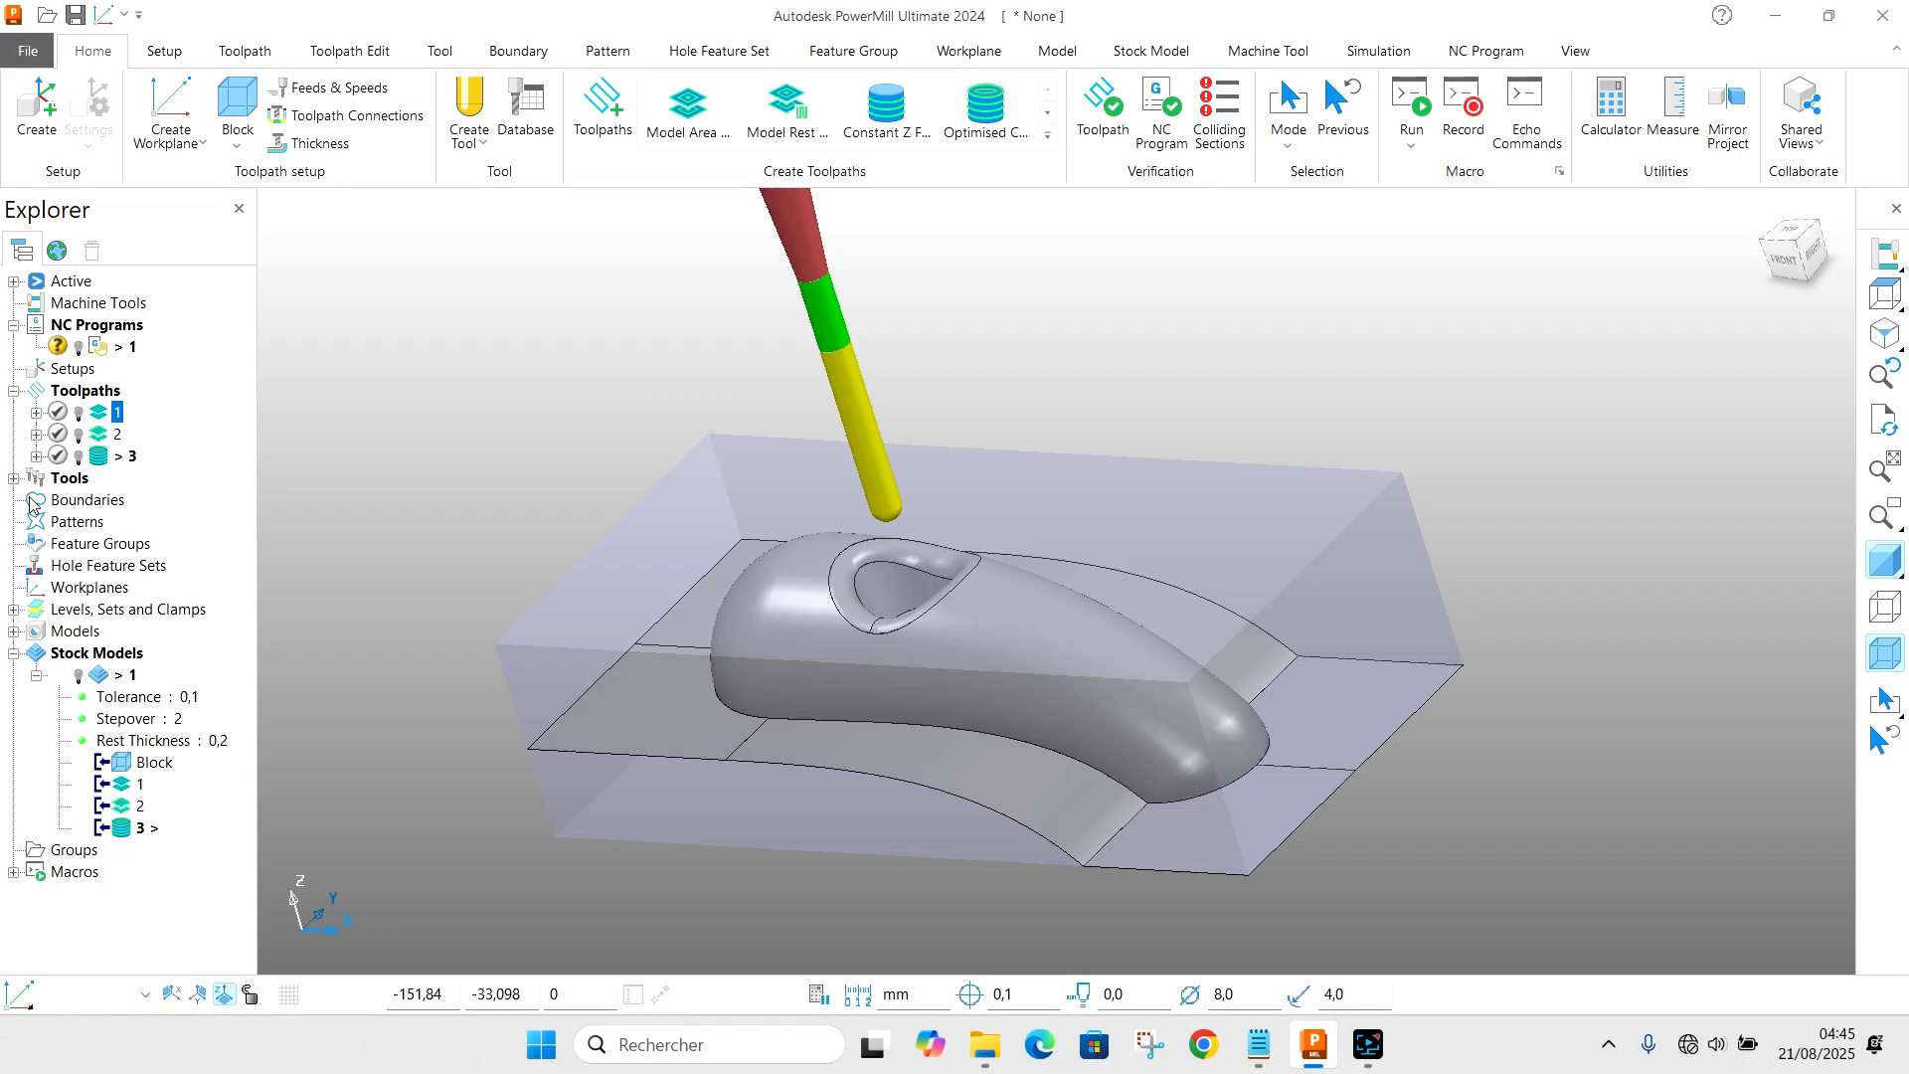
pyautogui.keyDown('shift'); pyautogui.click(106, 460); pyautogui.keyUp('shift')
pyautogui.click(125, 346)
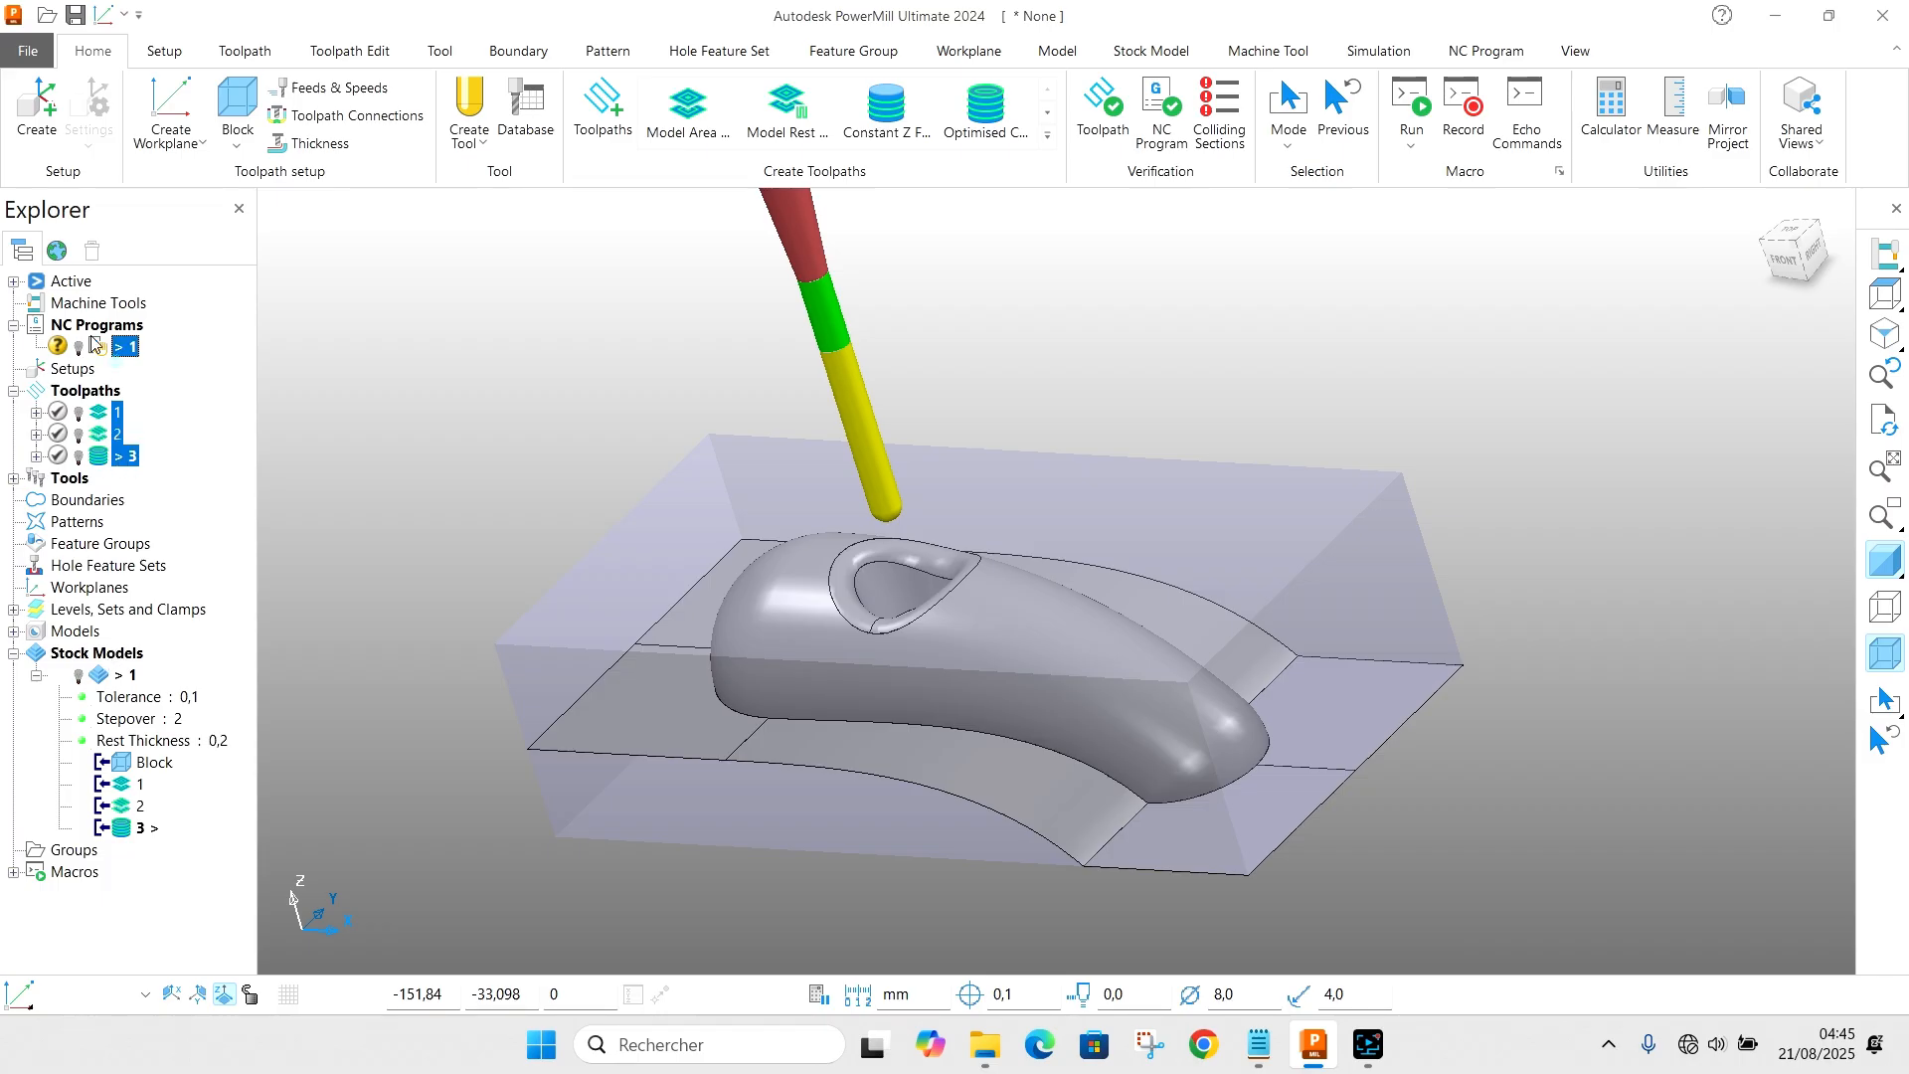
pyautogui.moveTo(56, 353); pyautogui.dragTo(109, 341)
# Step: Write NC program 1 to its output file and dismiss the postprocessing report
pyautogui.click(92, 348)
pyautogui.rightClick(91, 348)
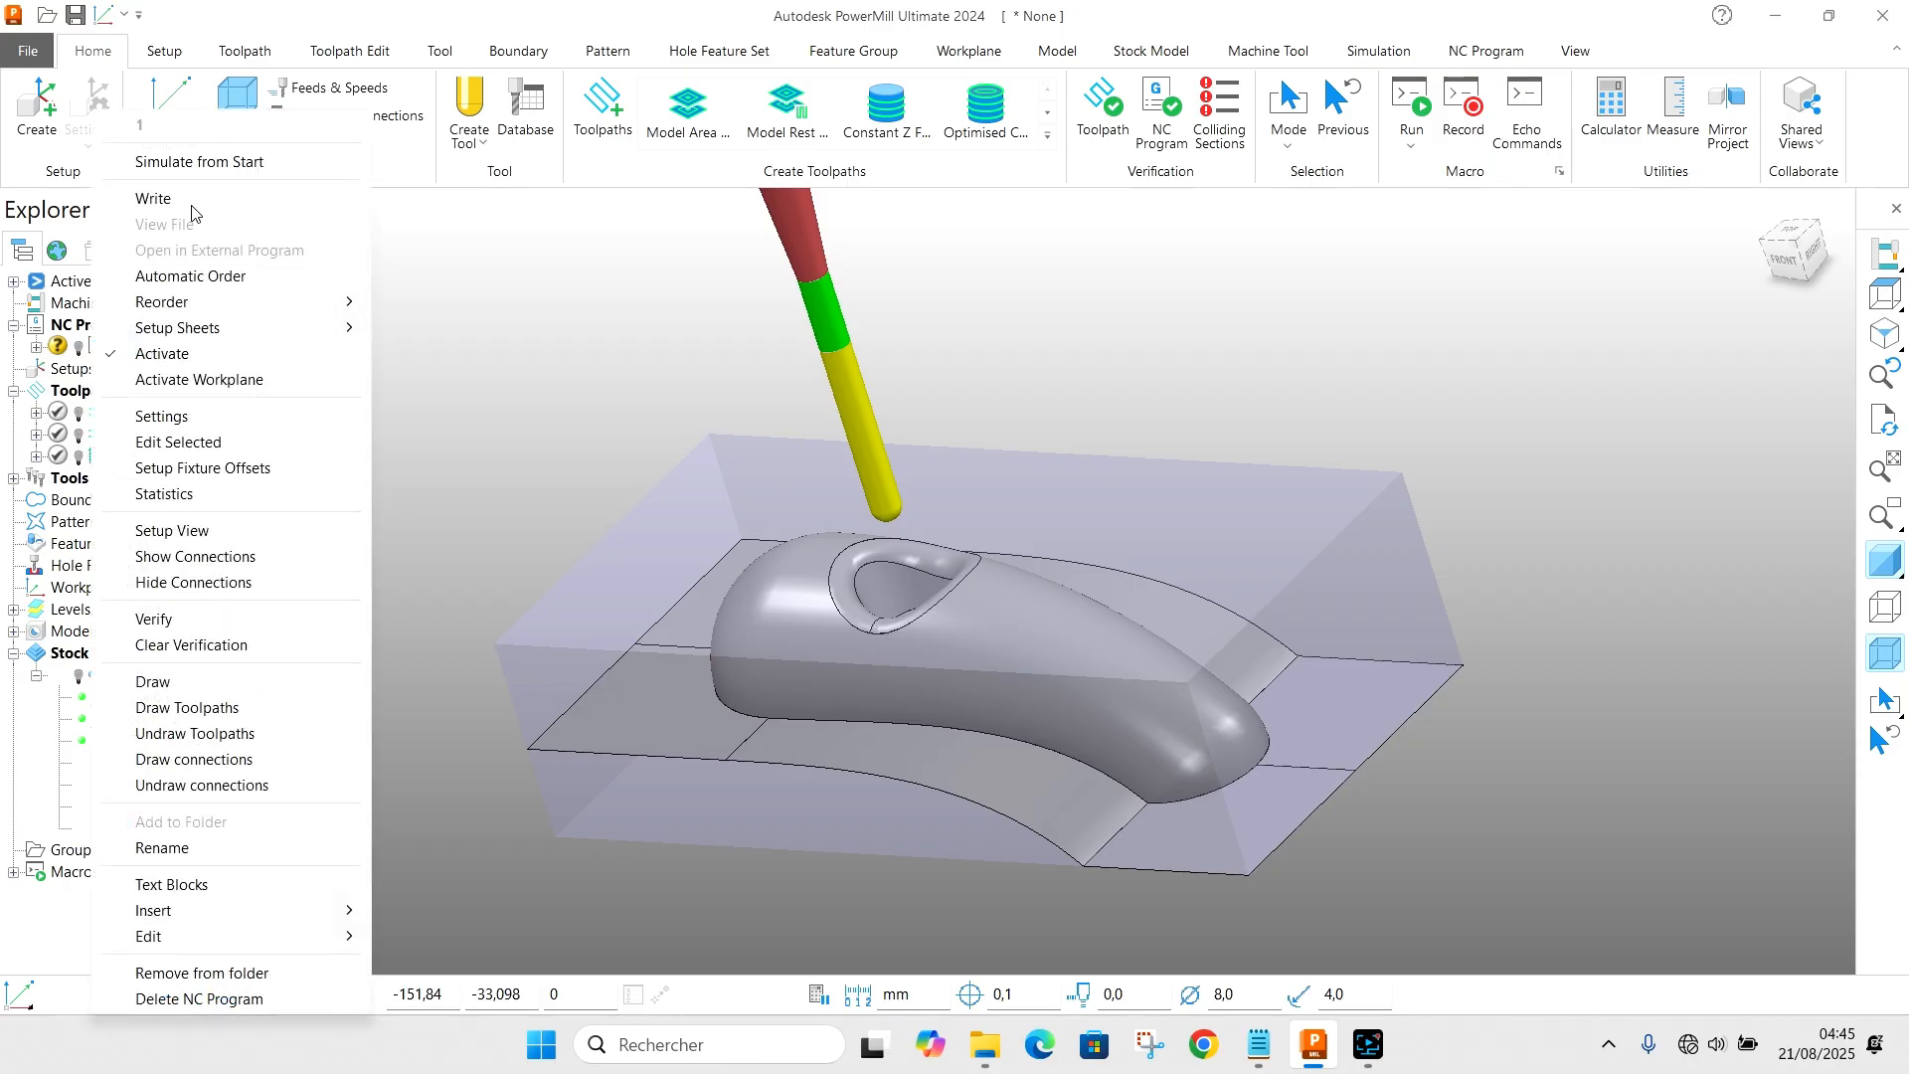
pyautogui.click(199, 196)
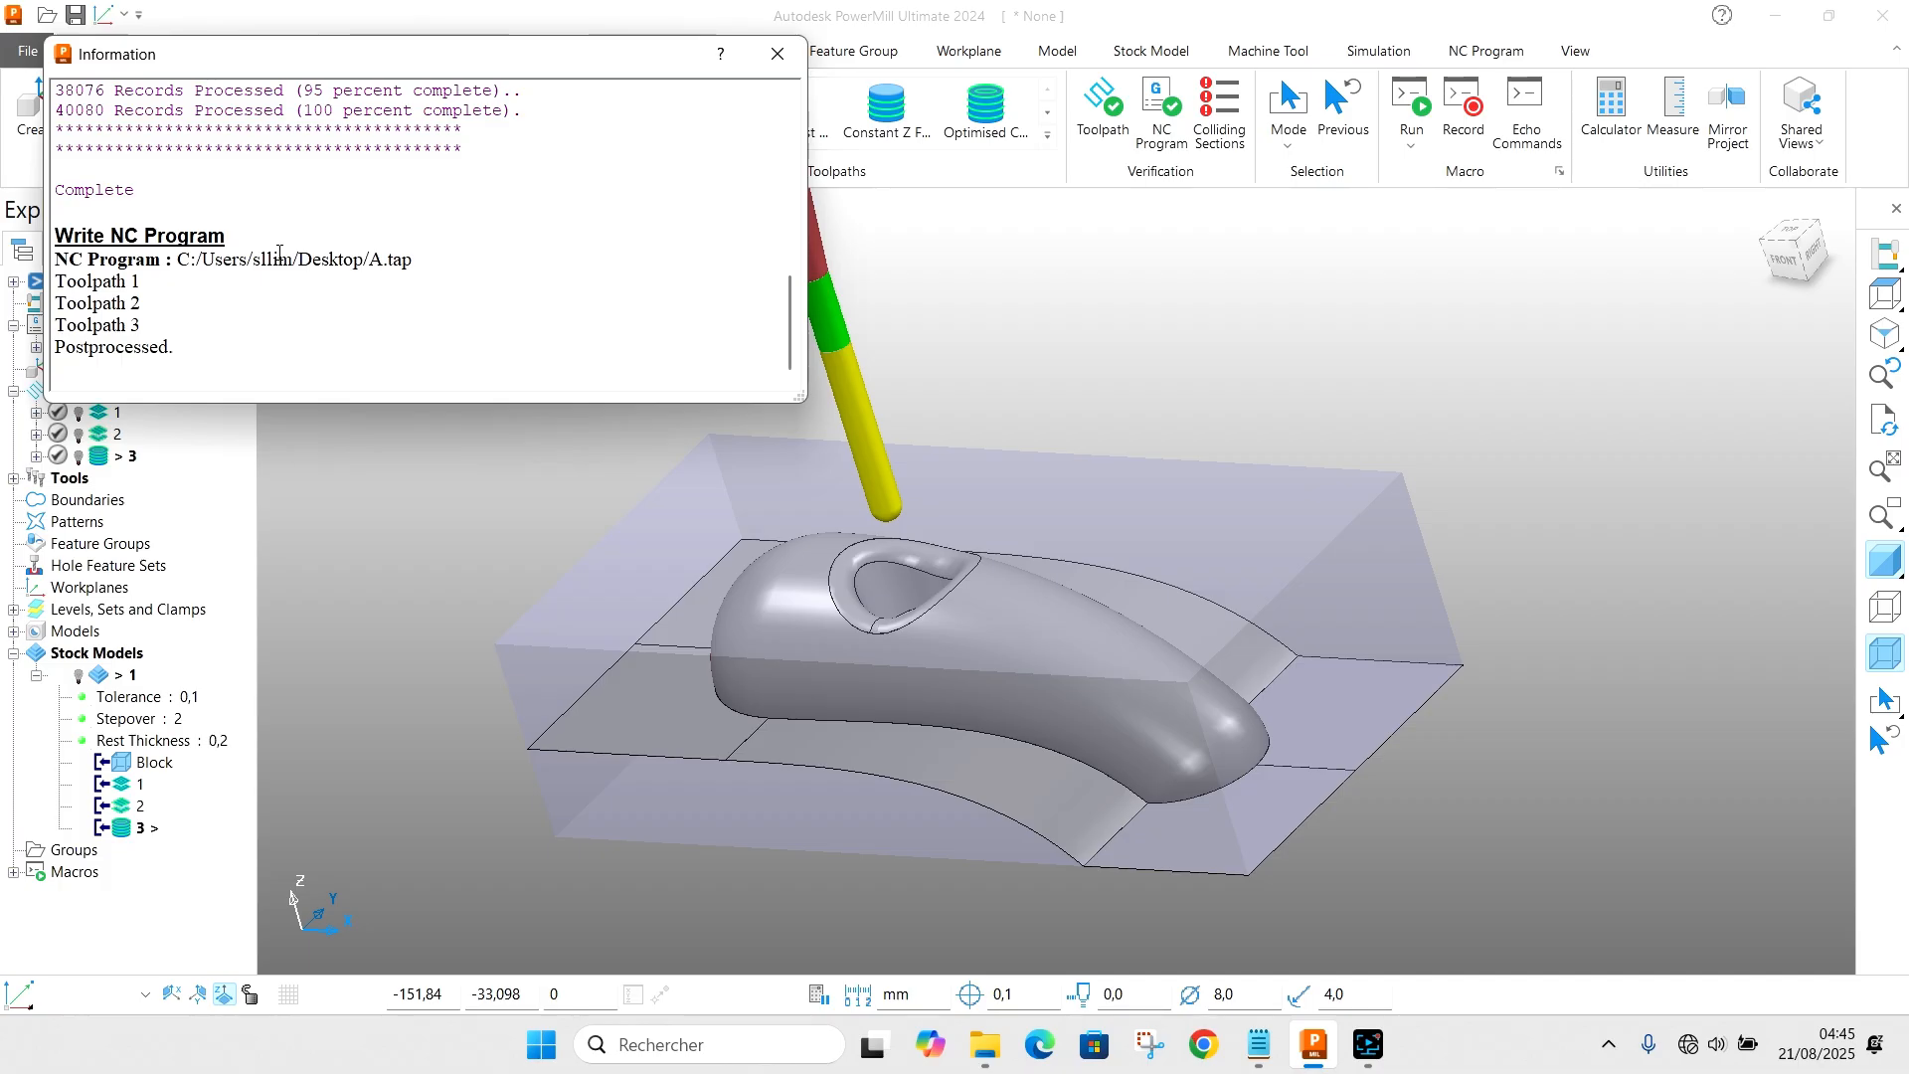
pyautogui.click(777, 54)
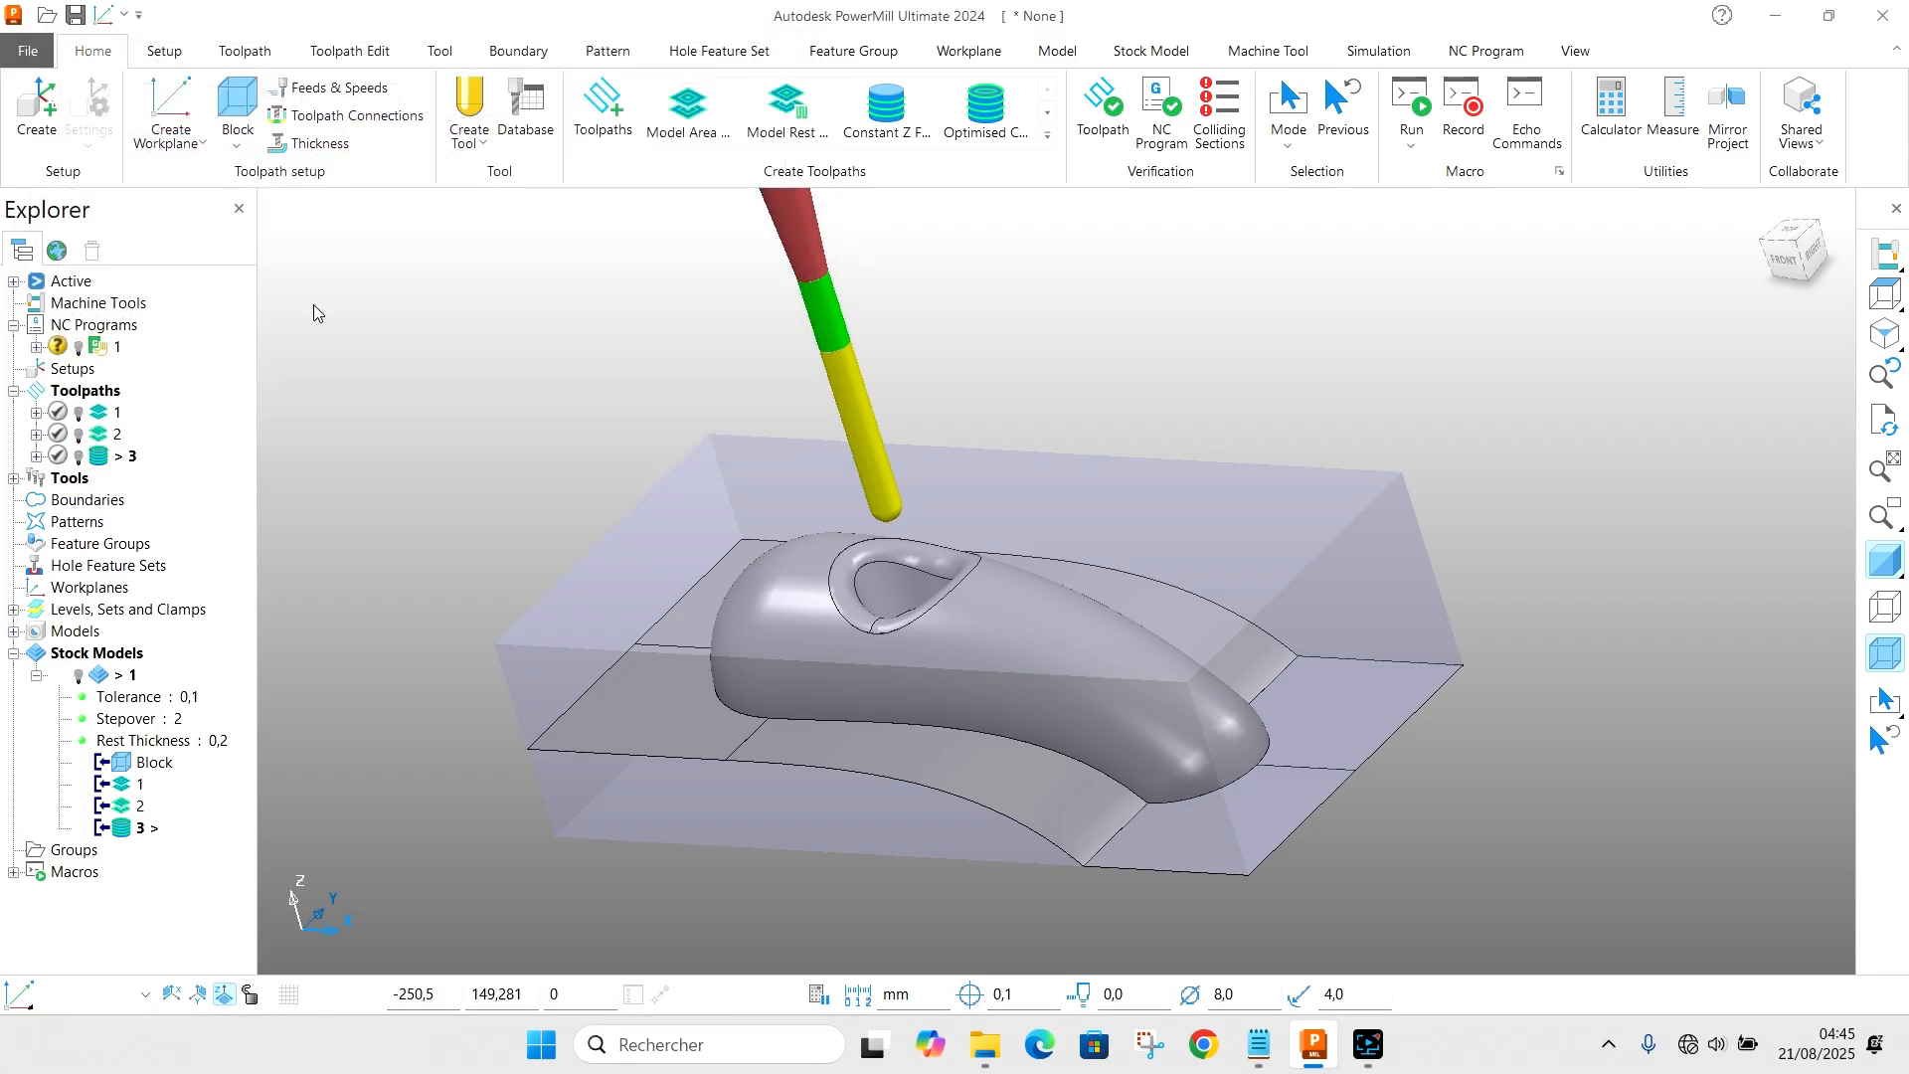
# Step: Open NC program 1's output file externally in Notepad (Bloc-notes)
pyautogui.rightClick(93, 345)
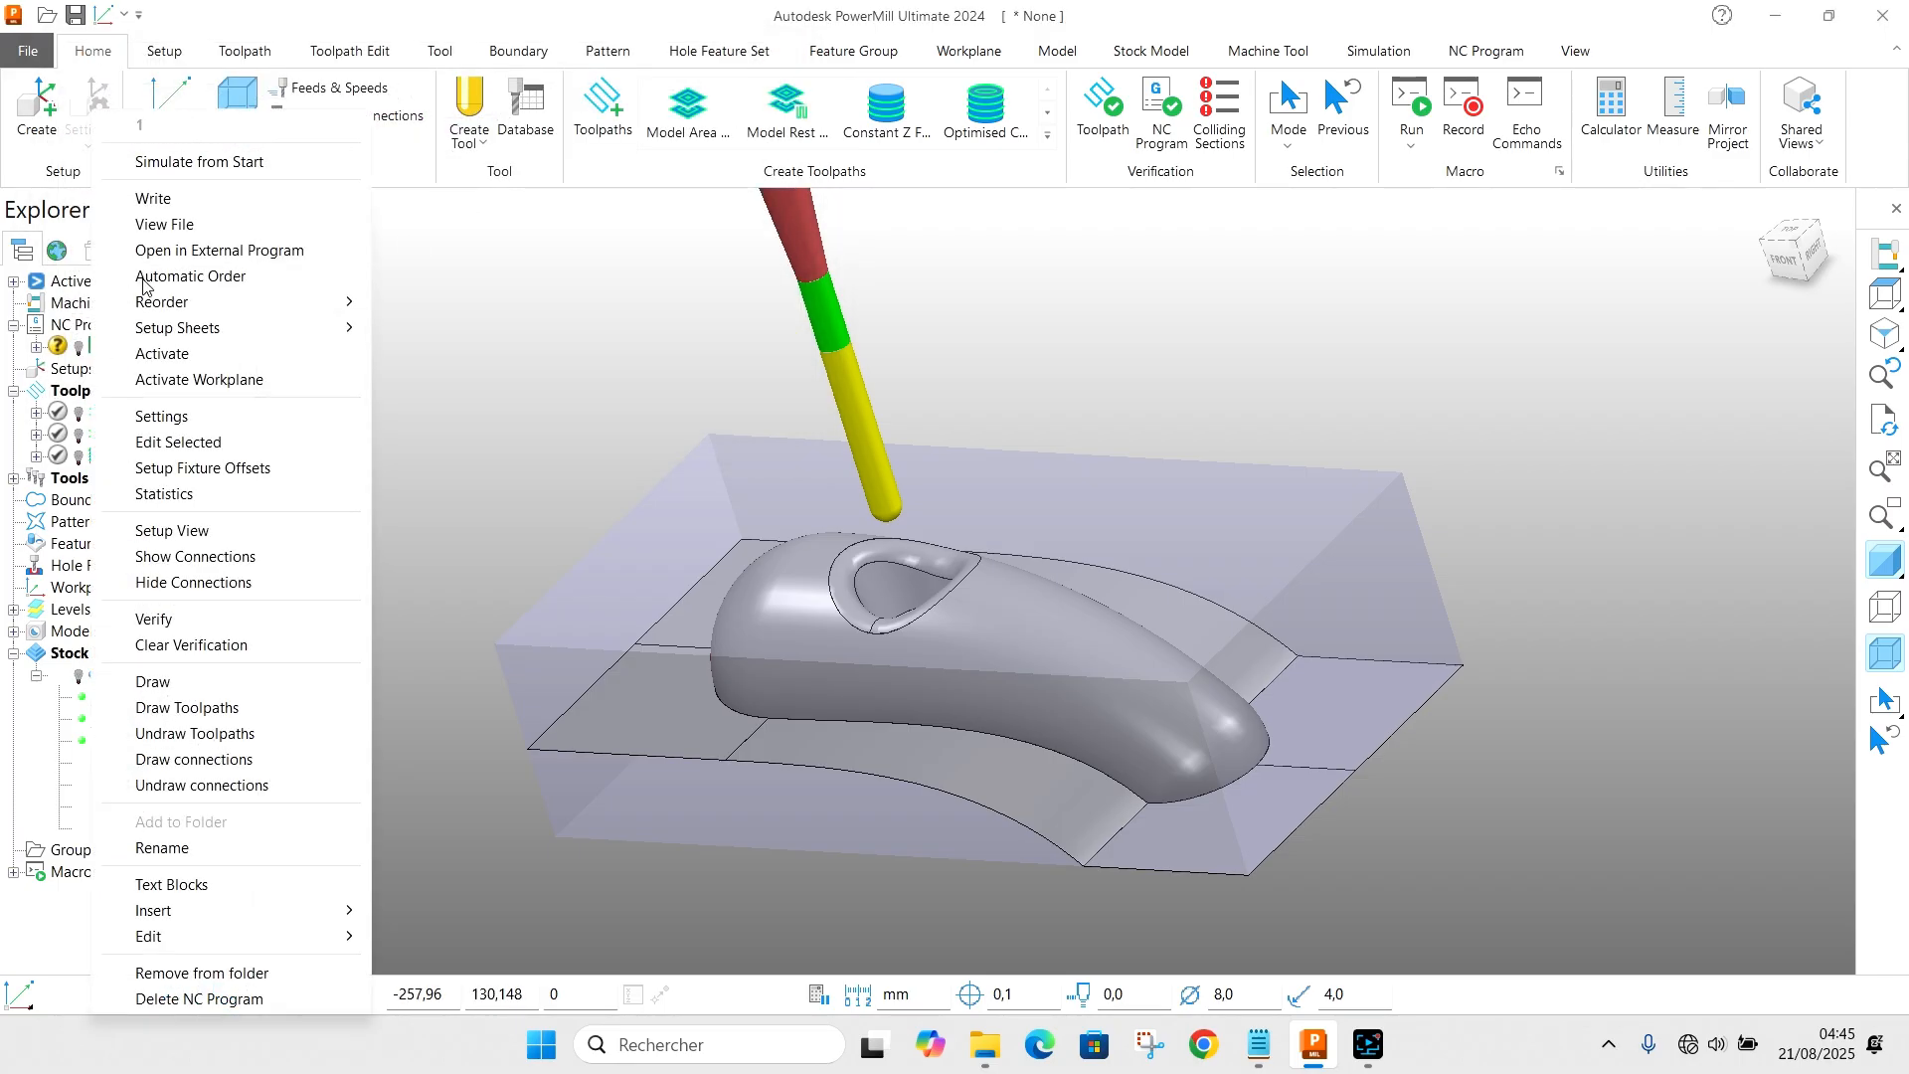
pyautogui.click(214, 252)
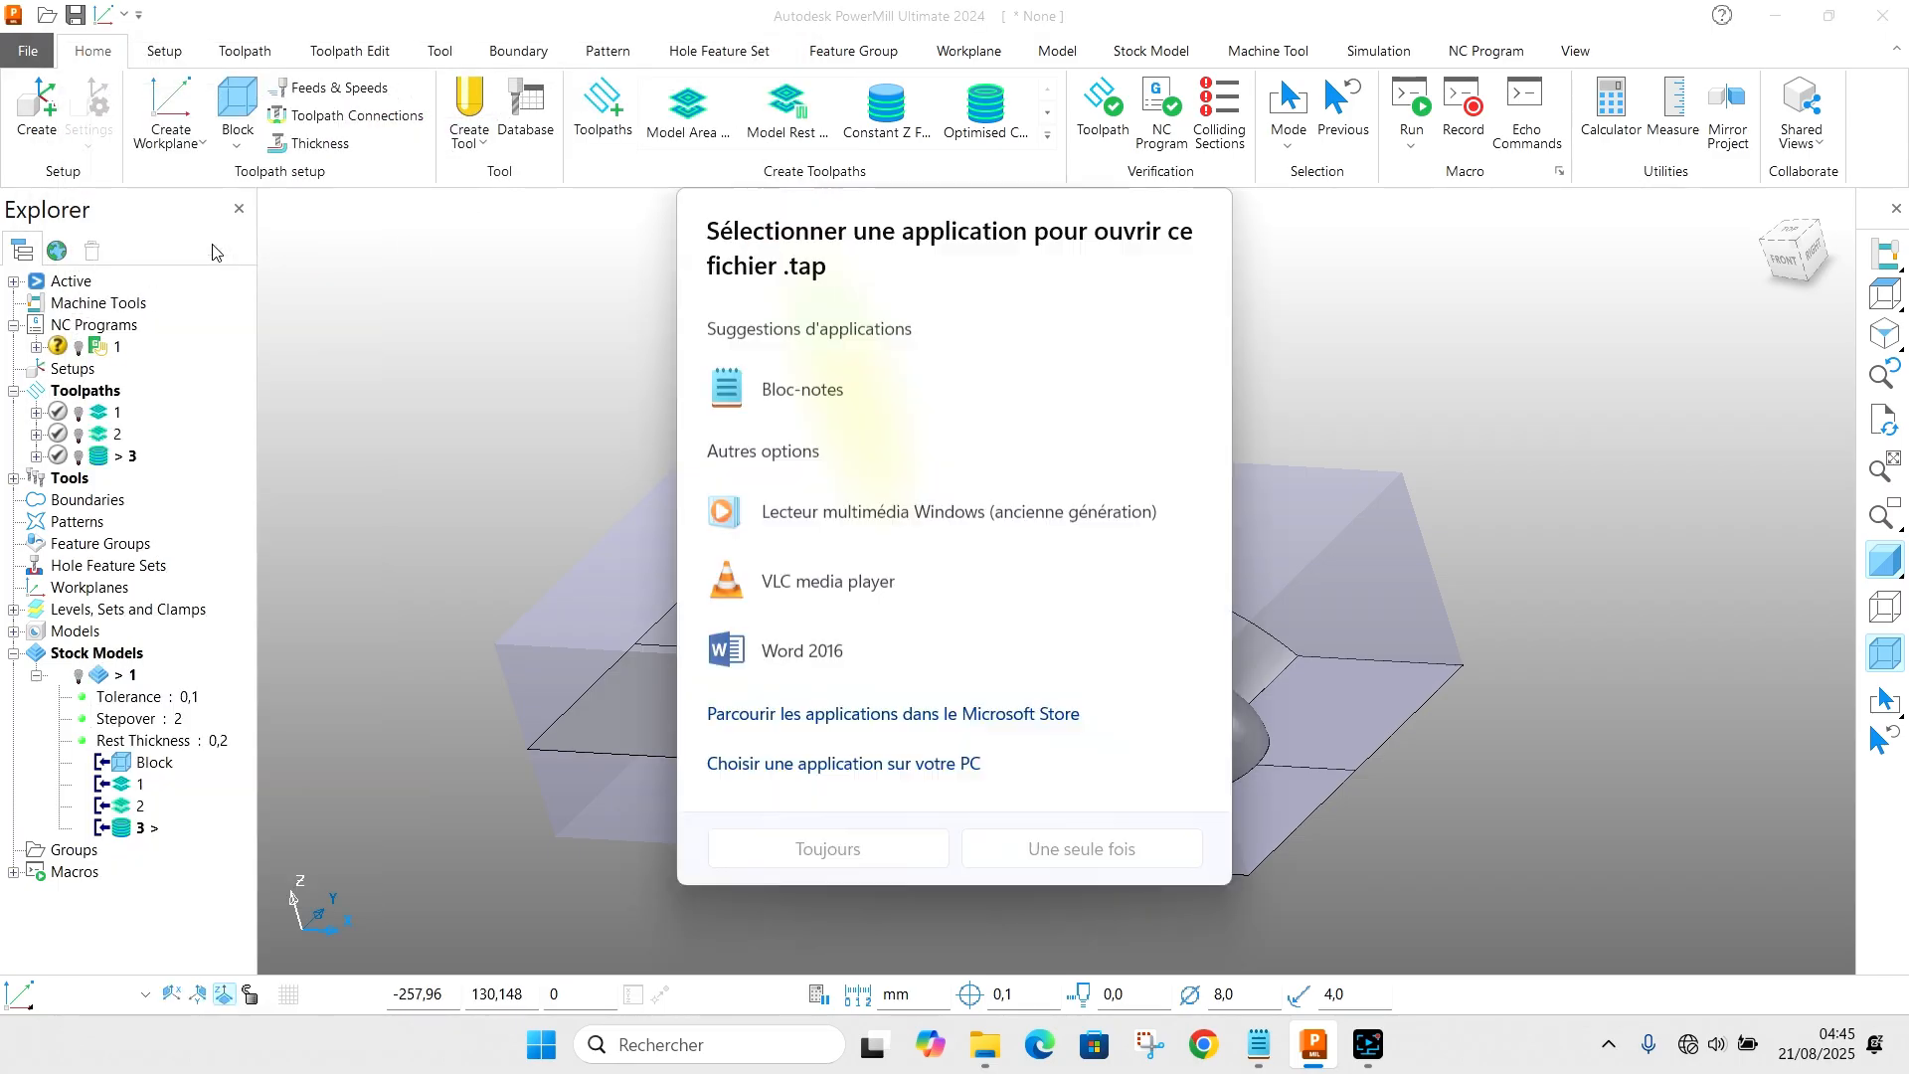
pyautogui.doubleClick(826, 383)
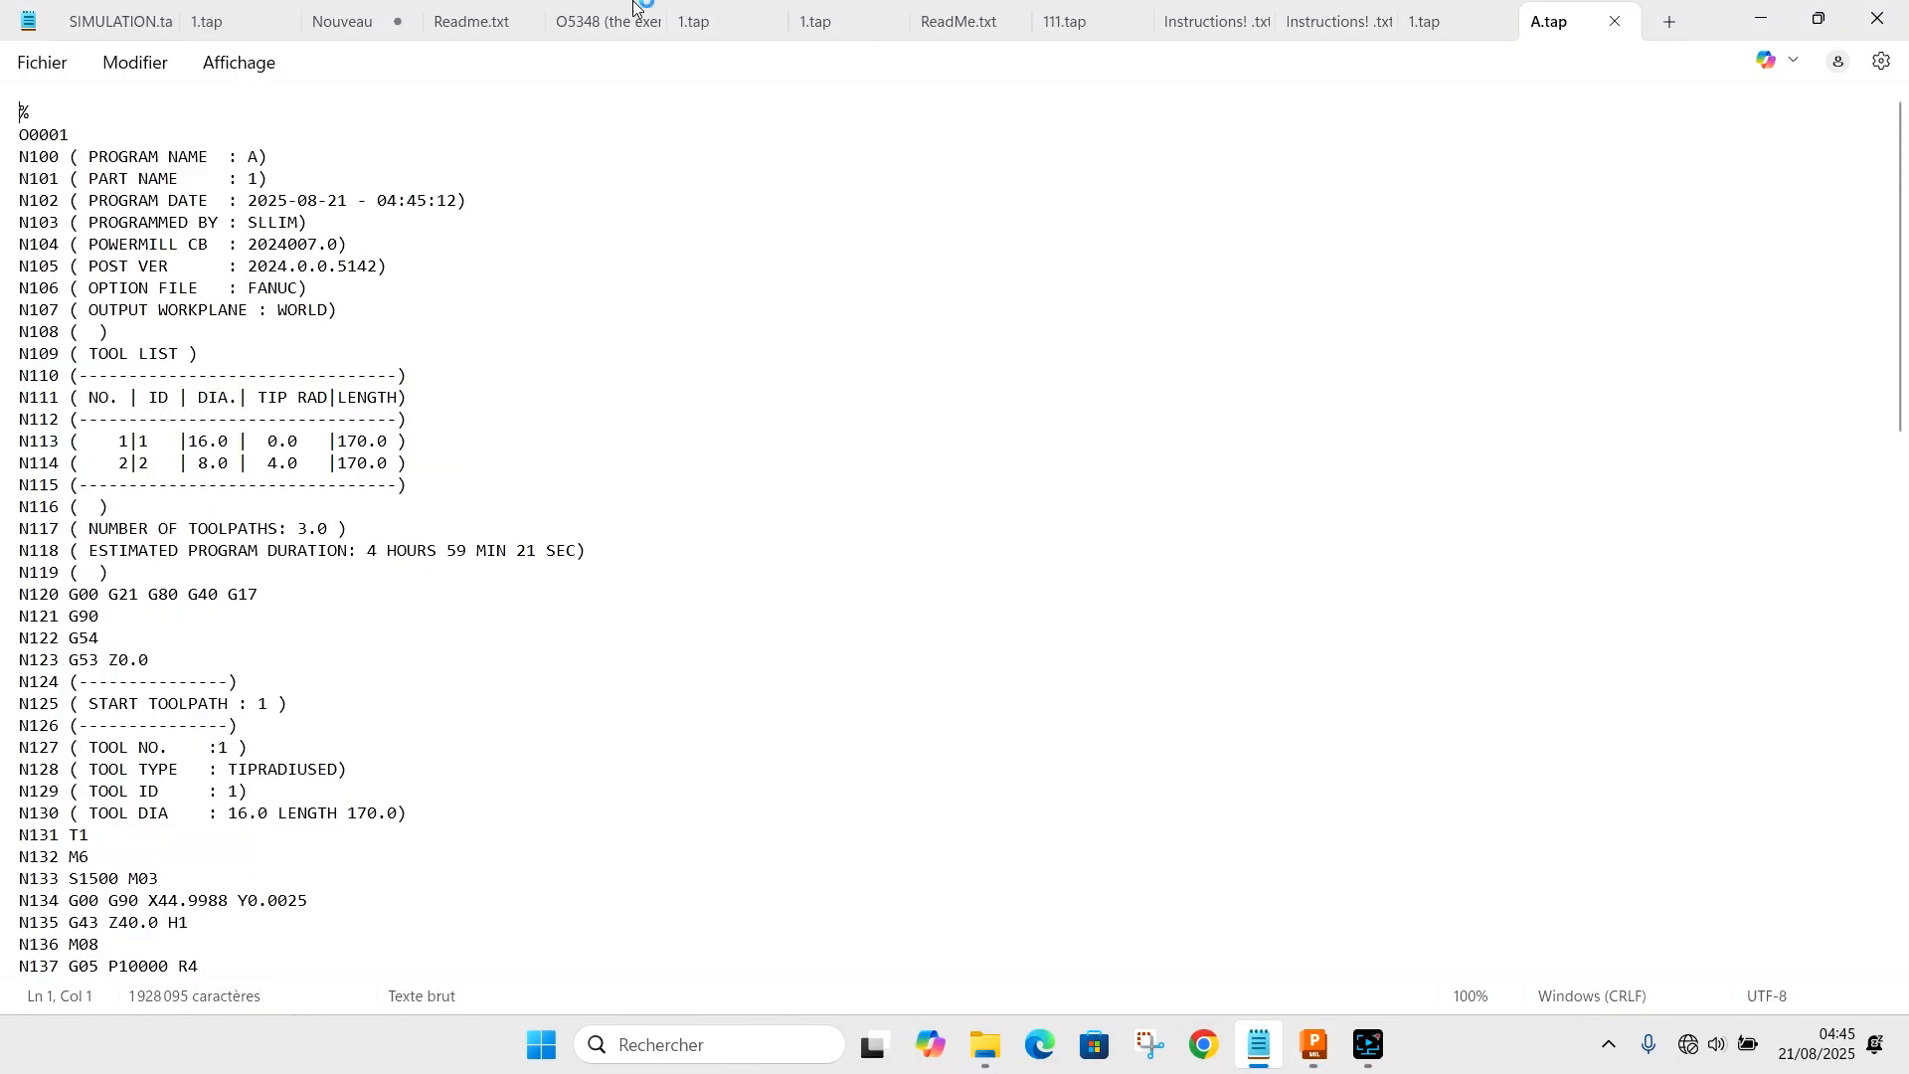
# Step: Examine the header, tool list and motion blocks of A.tap, then close Notepad and return to PowerMill
pyautogui.scroll(-20, 420, 497)
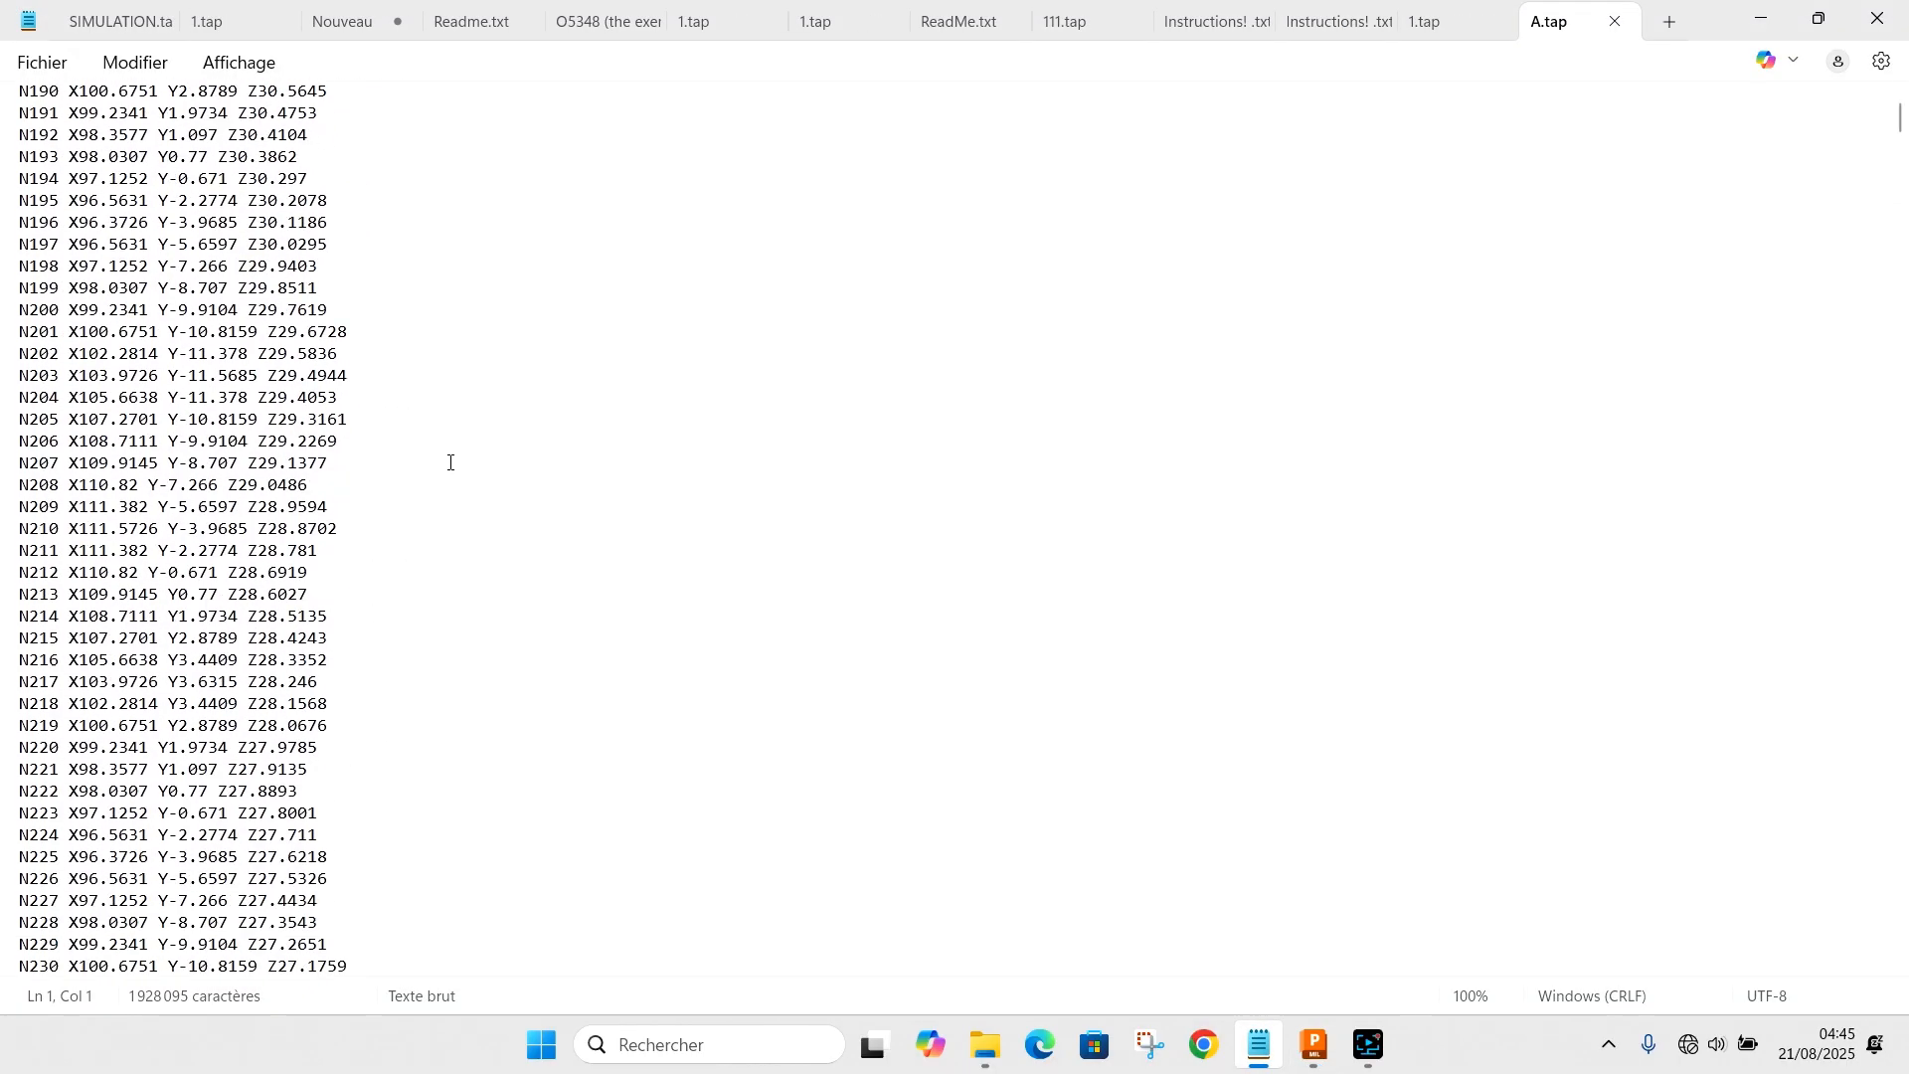
pyautogui.scroll(-20, 421, 496)
pyautogui.scroll(20, 453, 533)
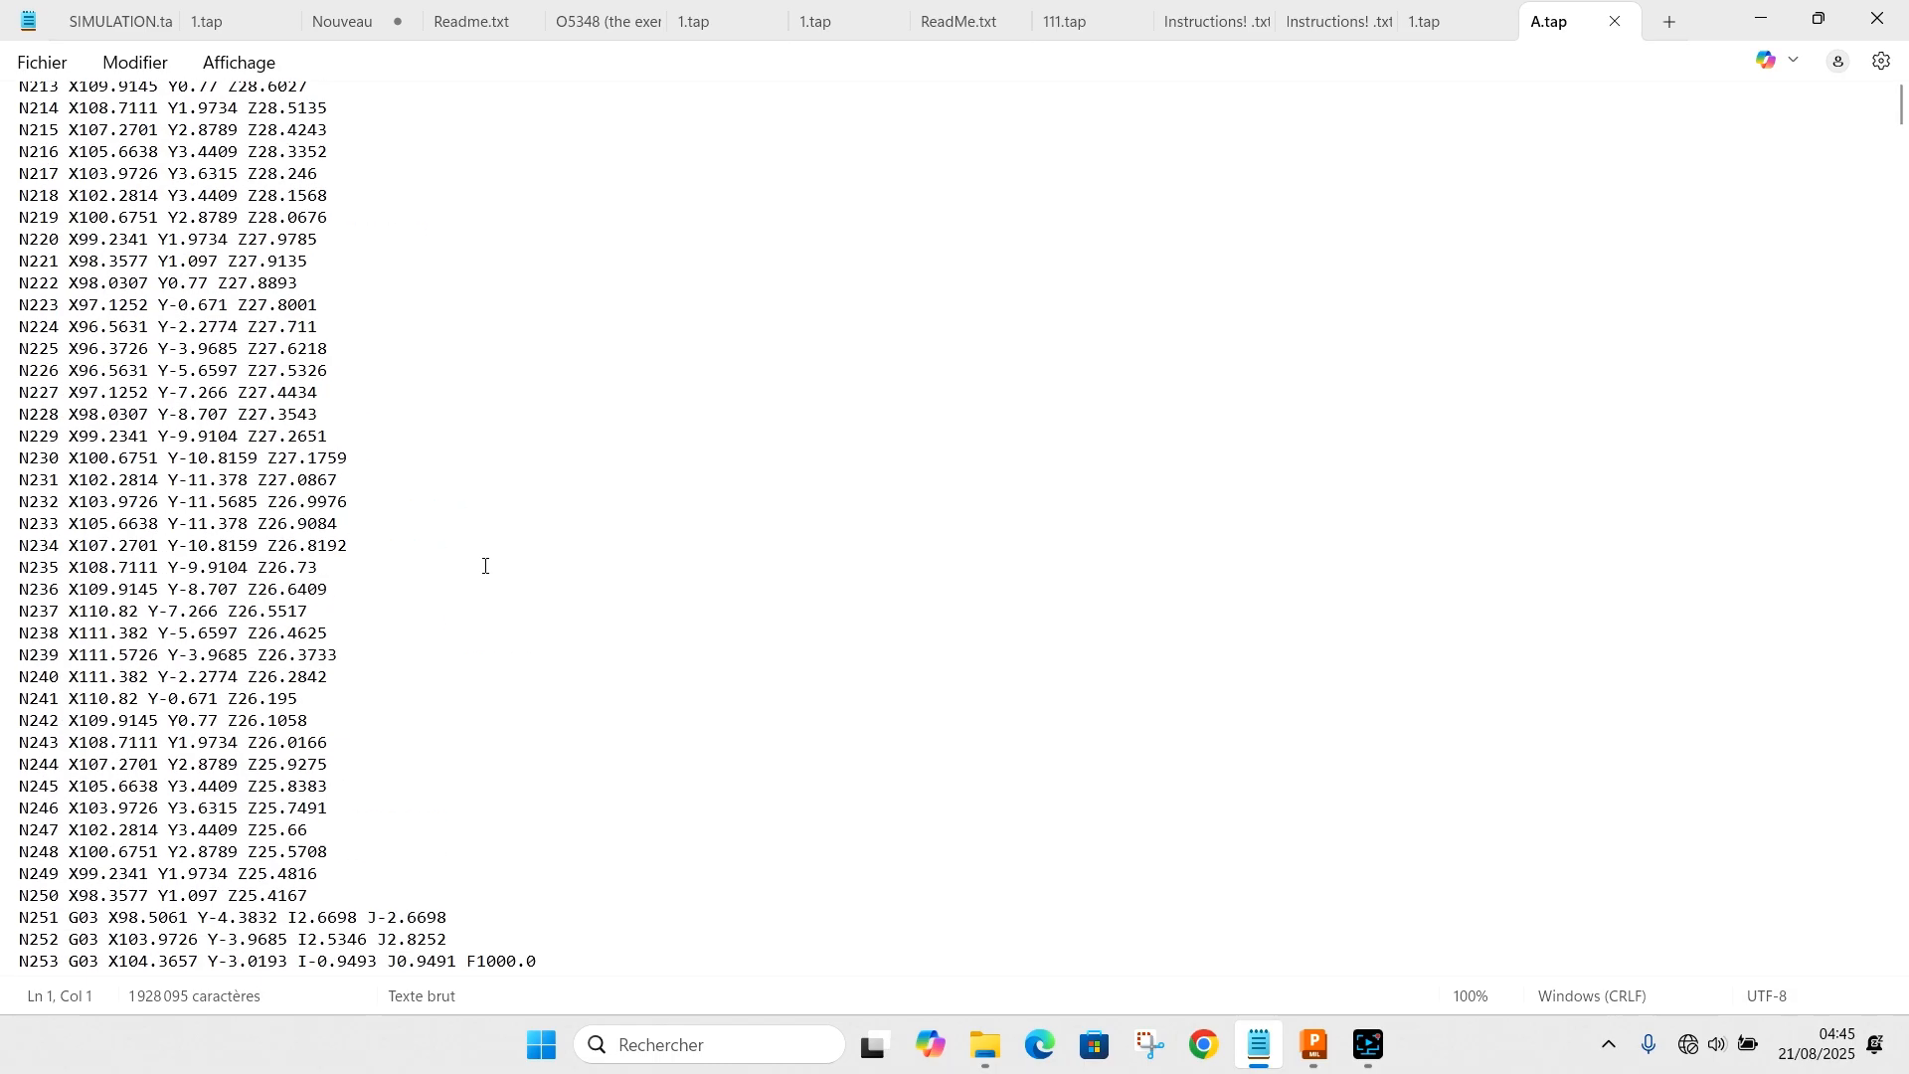
pyautogui.scroll(17, 465, 554)
pyautogui.rightClick(467, 660)
pyautogui.click(250, 257)
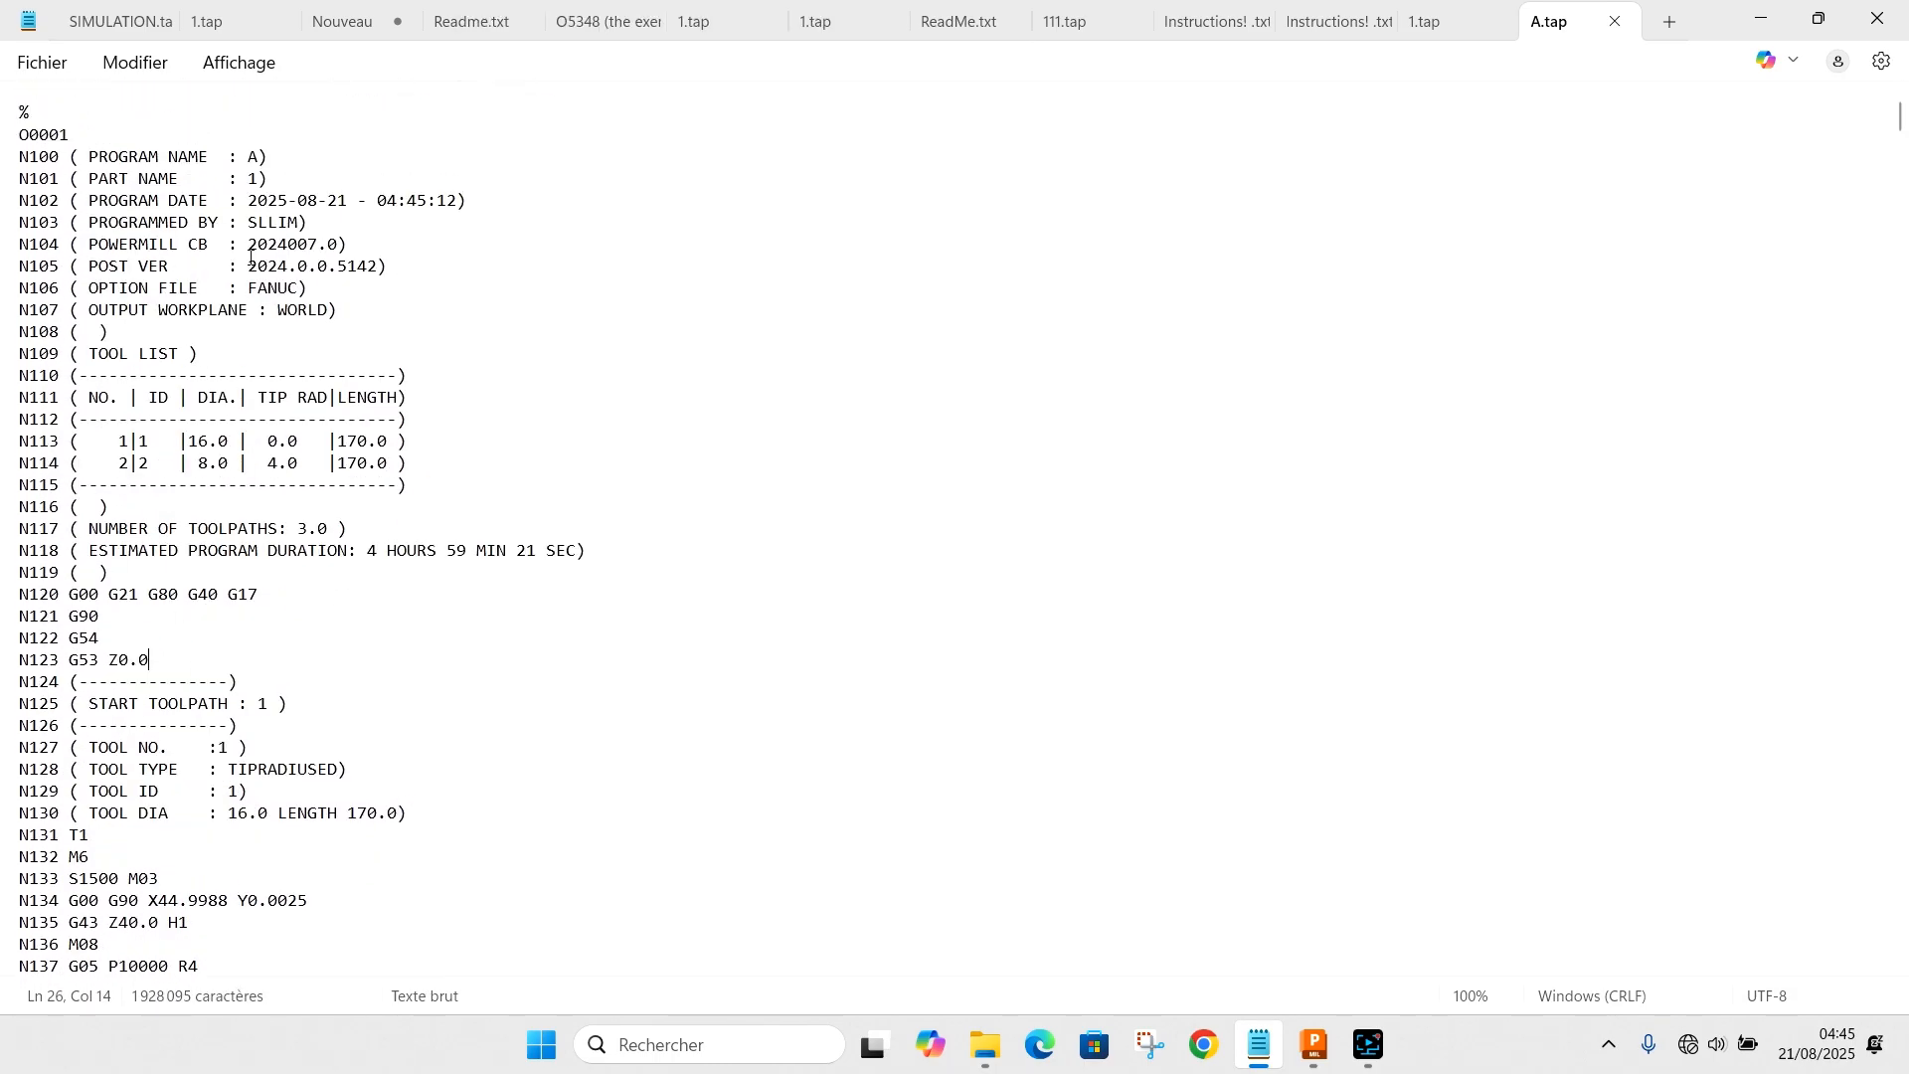
pyautogui.scroll(-11, 290, 180)
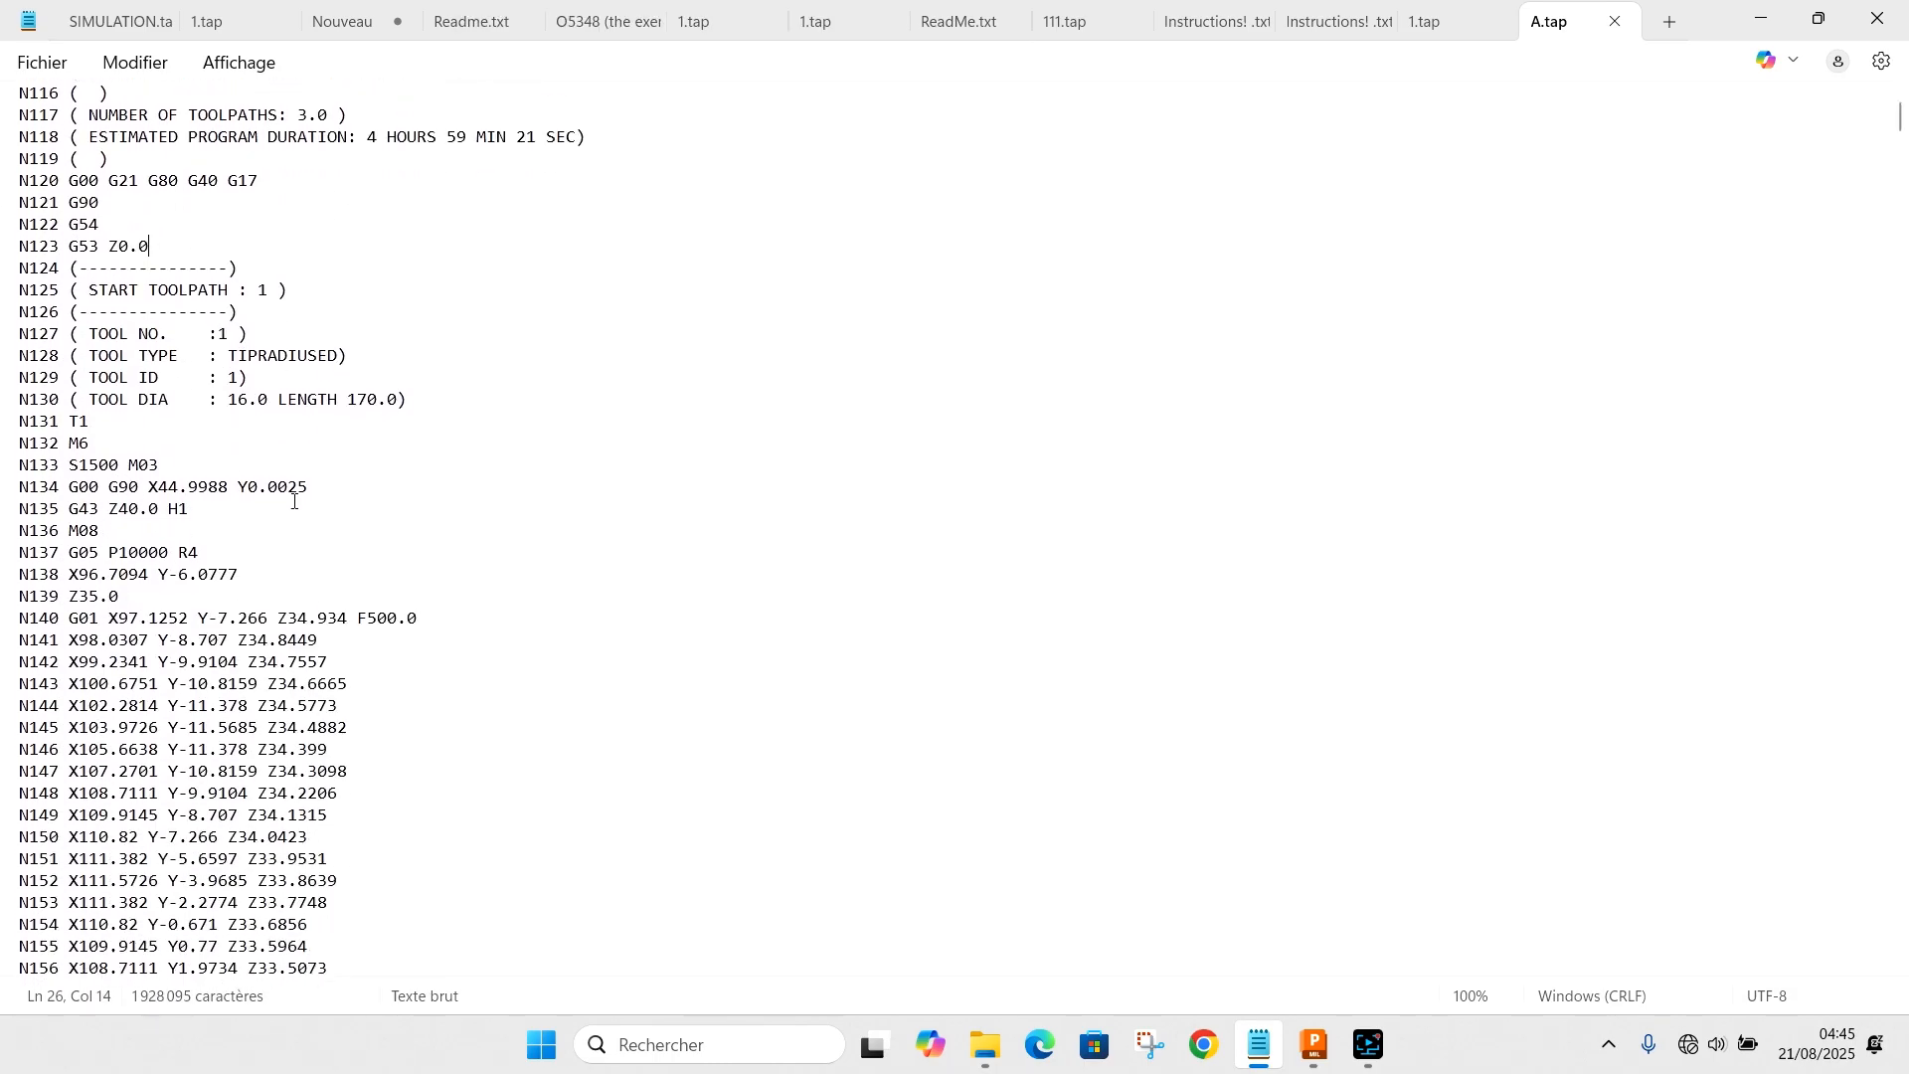
pyautogui.scroll(11, 295, 497)
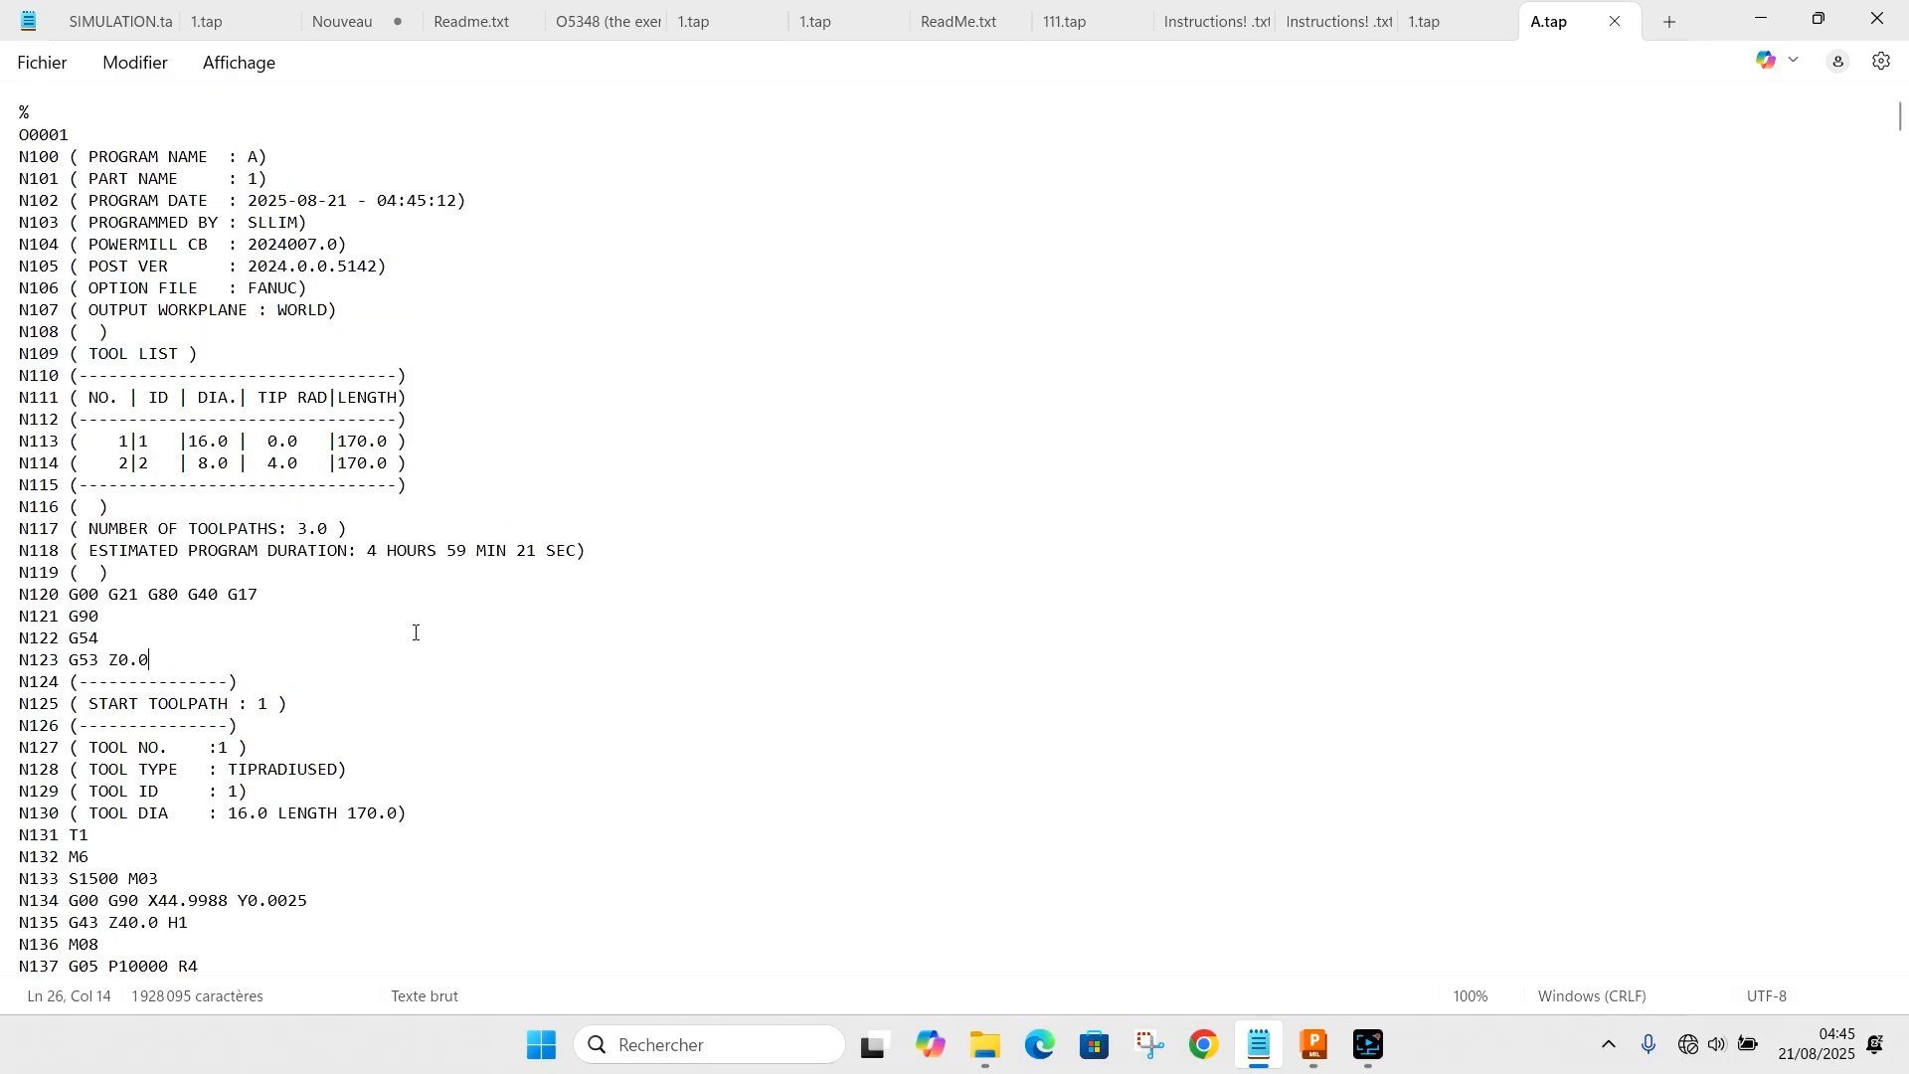
pyautogui.scroll(-8, 416, 632)
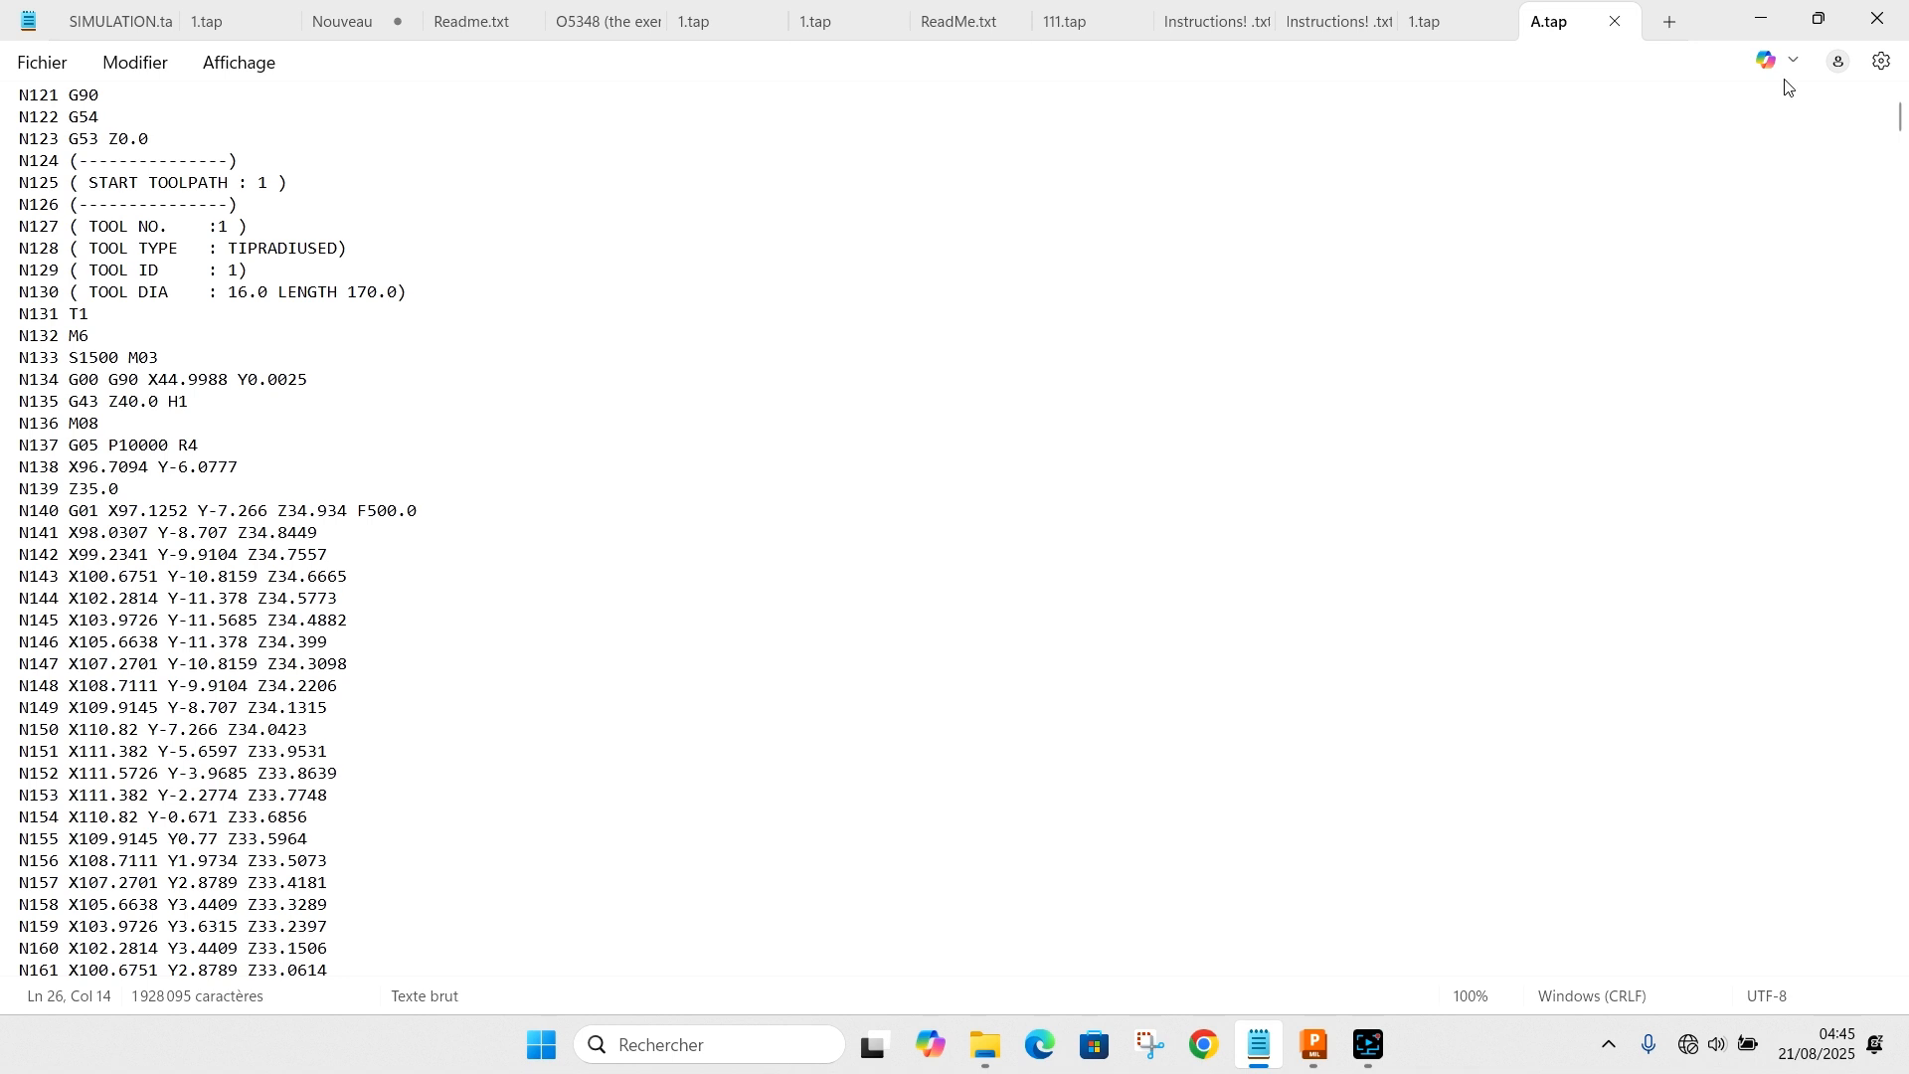
pyautogui.click(1891, 30)
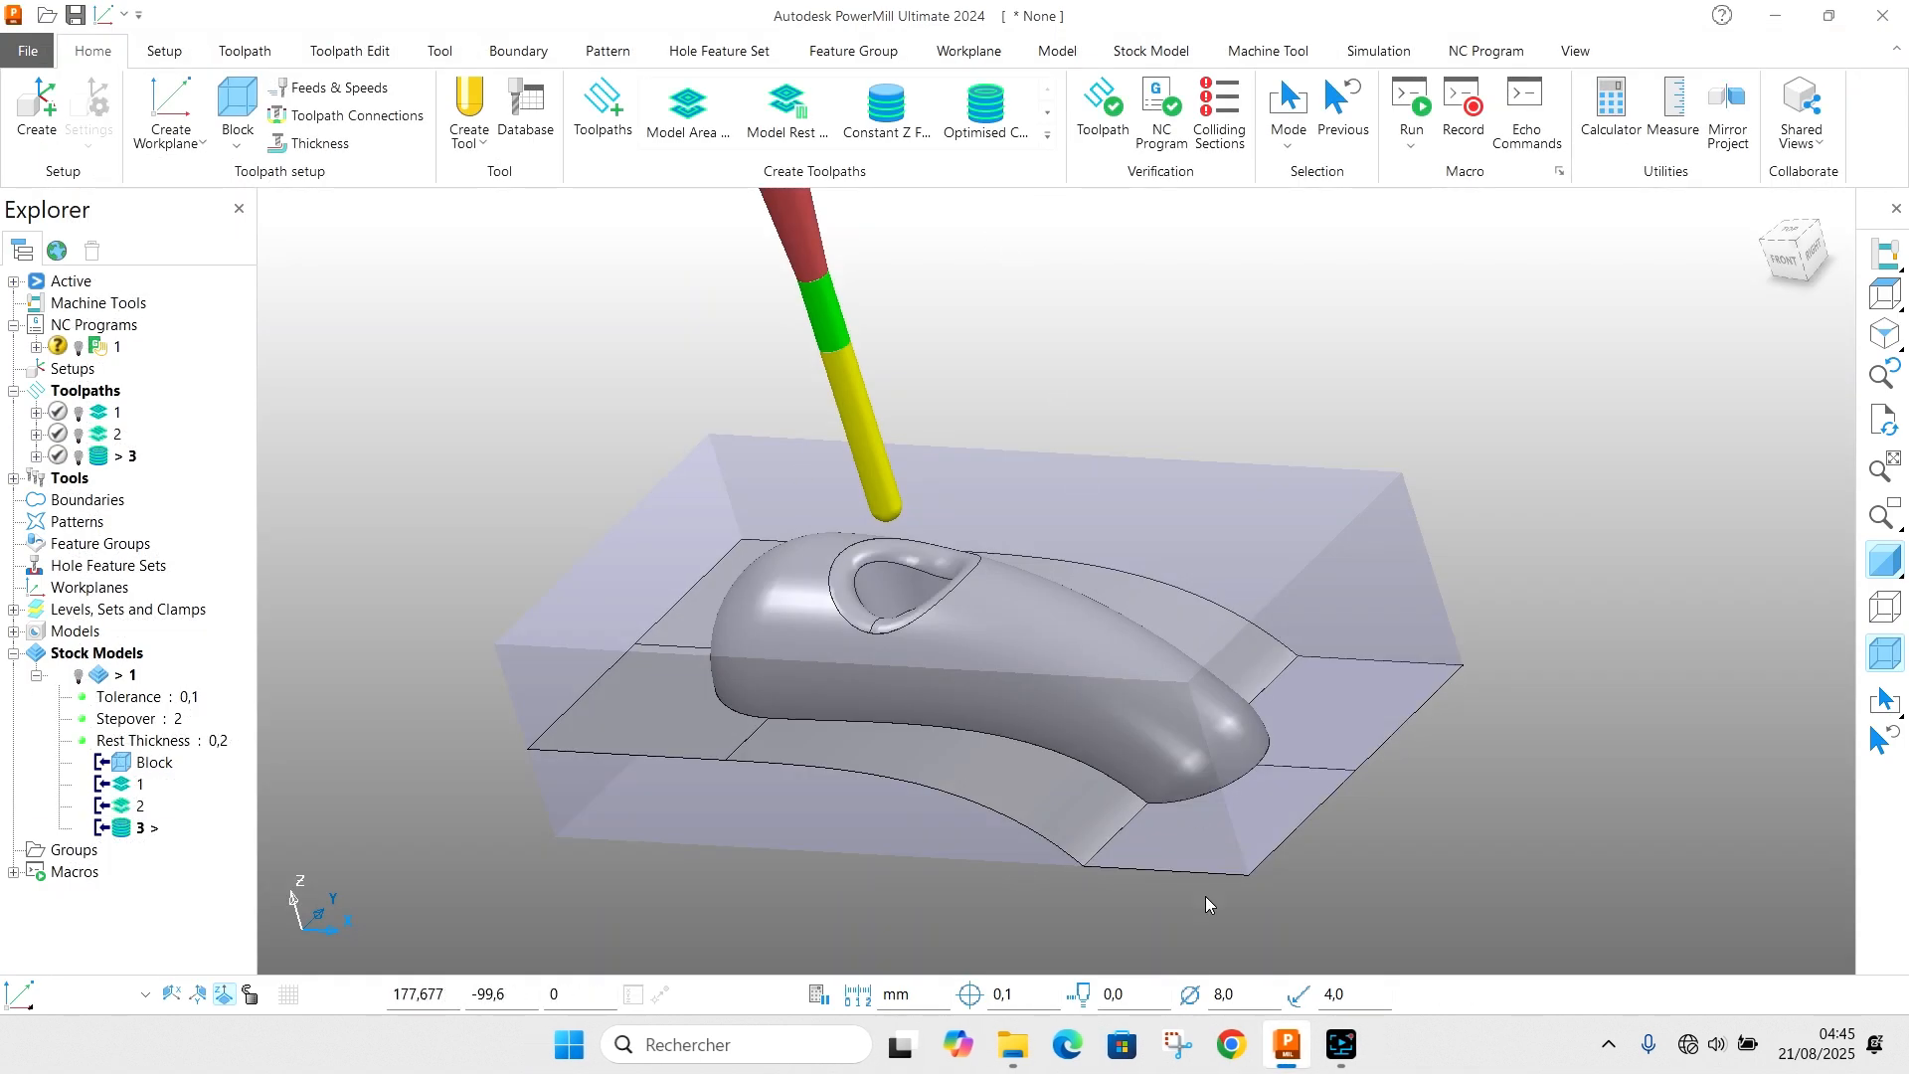